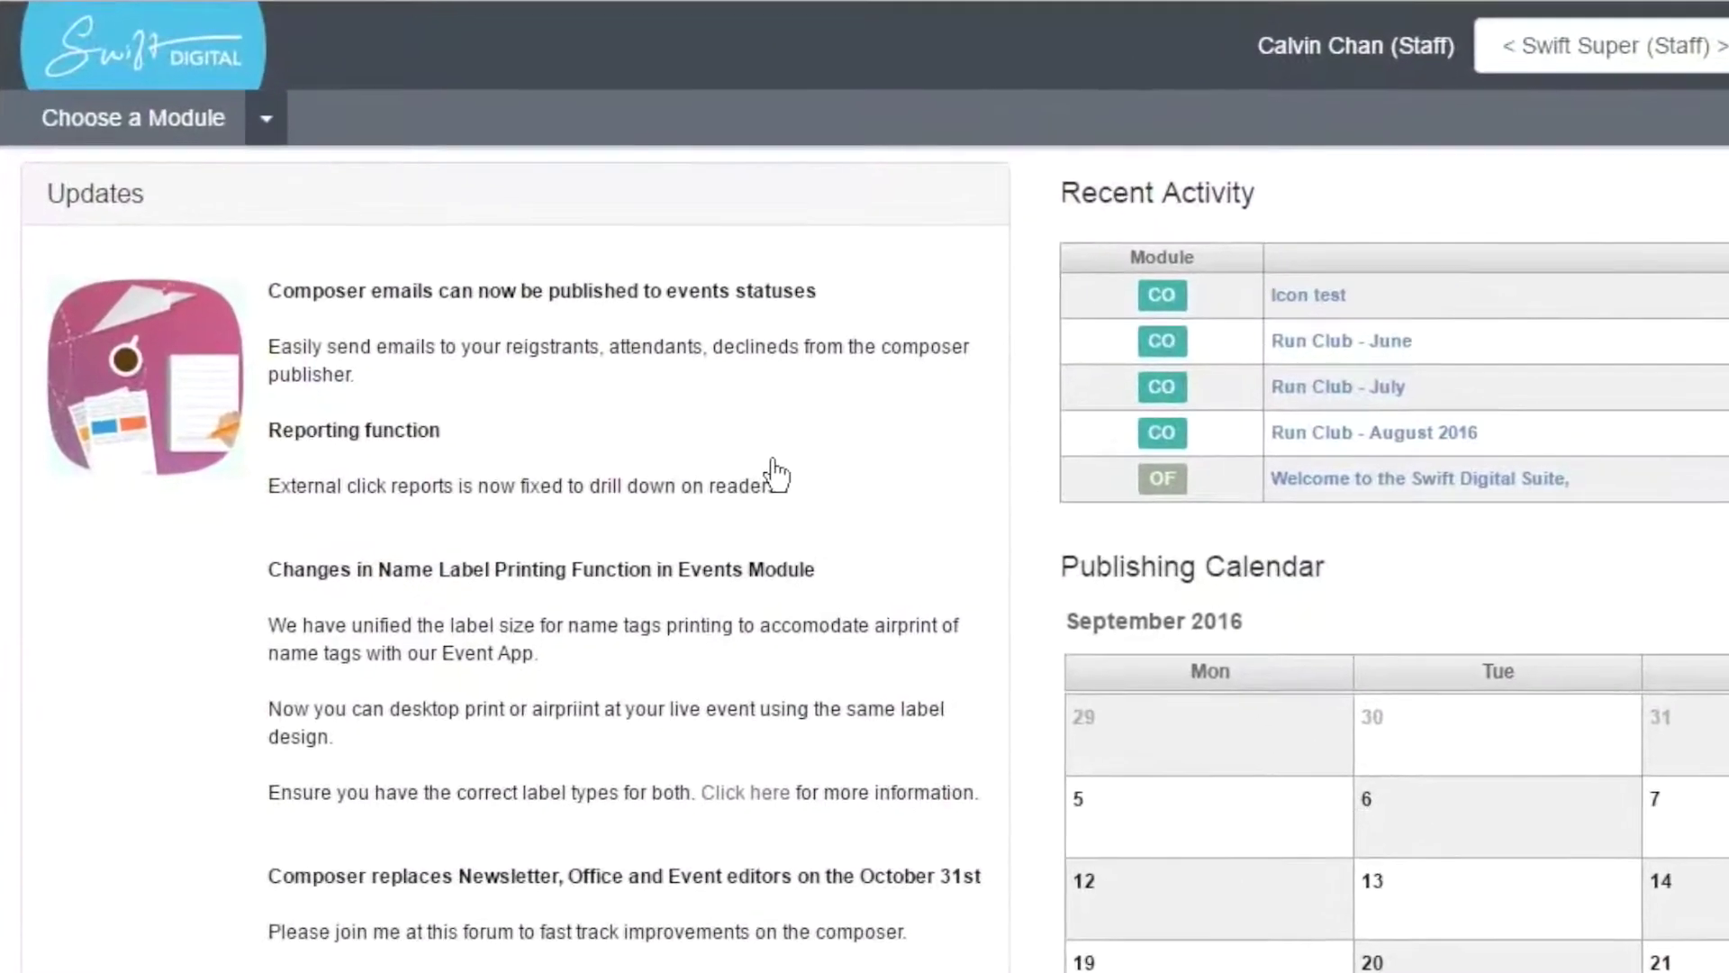
- Switch from the dashboard to the Email Composer module using the module list
left_click(266, 118)
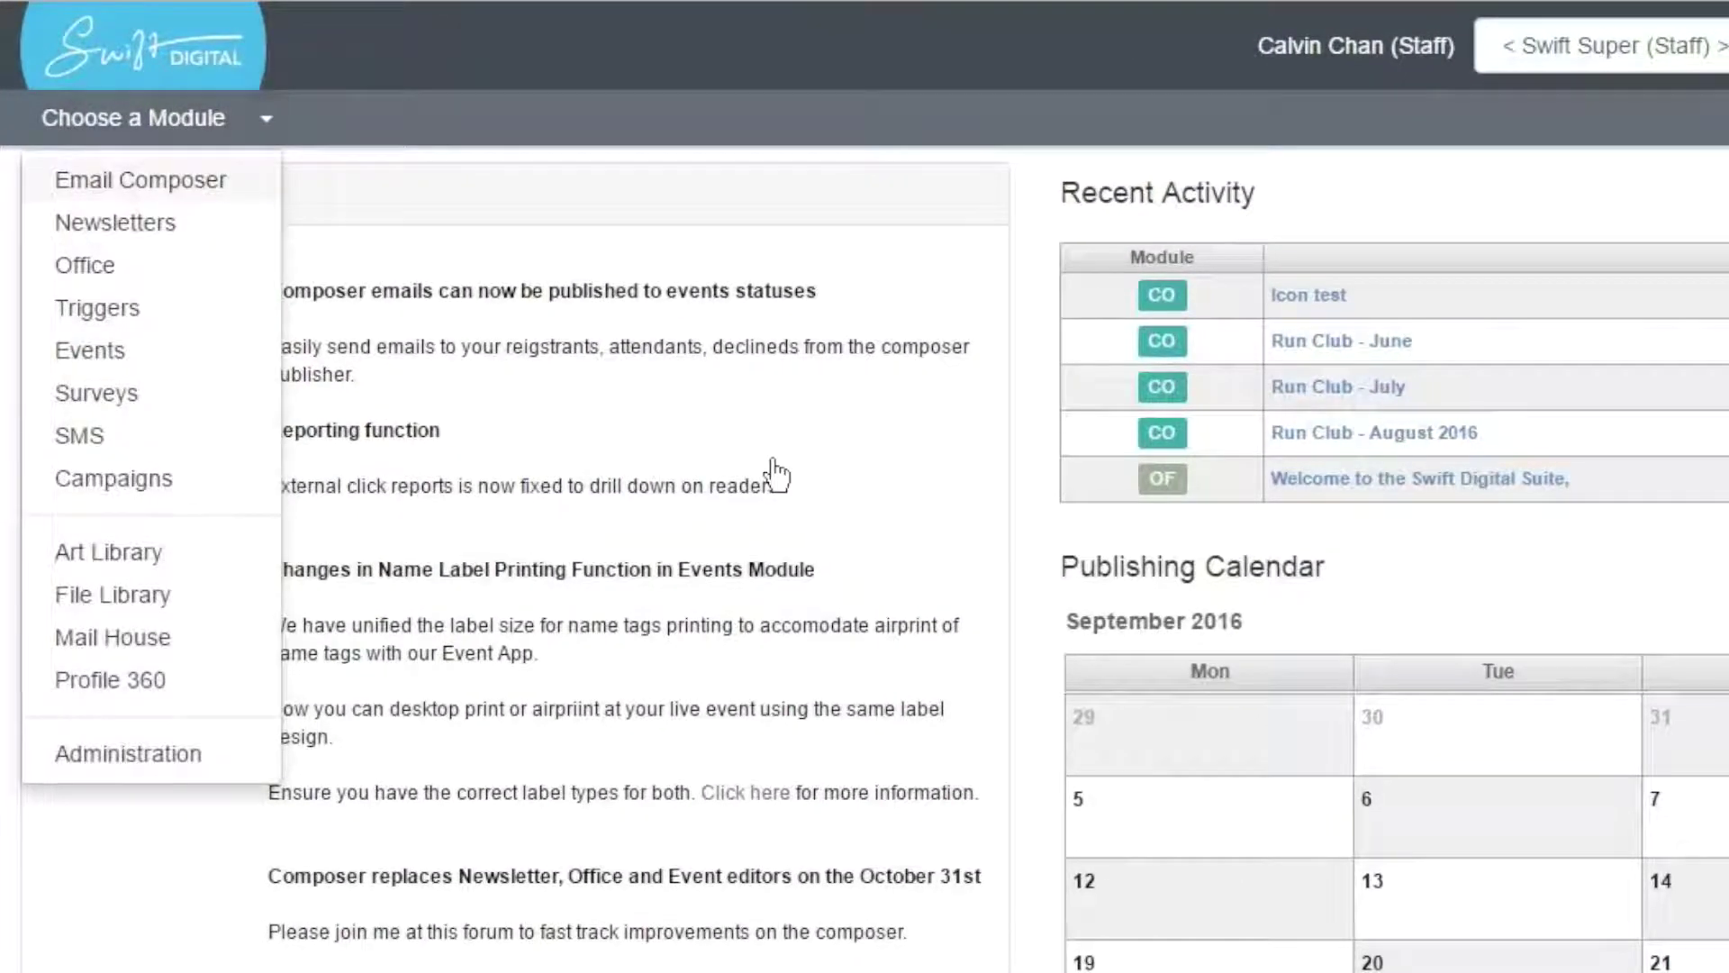
left_click(141, 180)
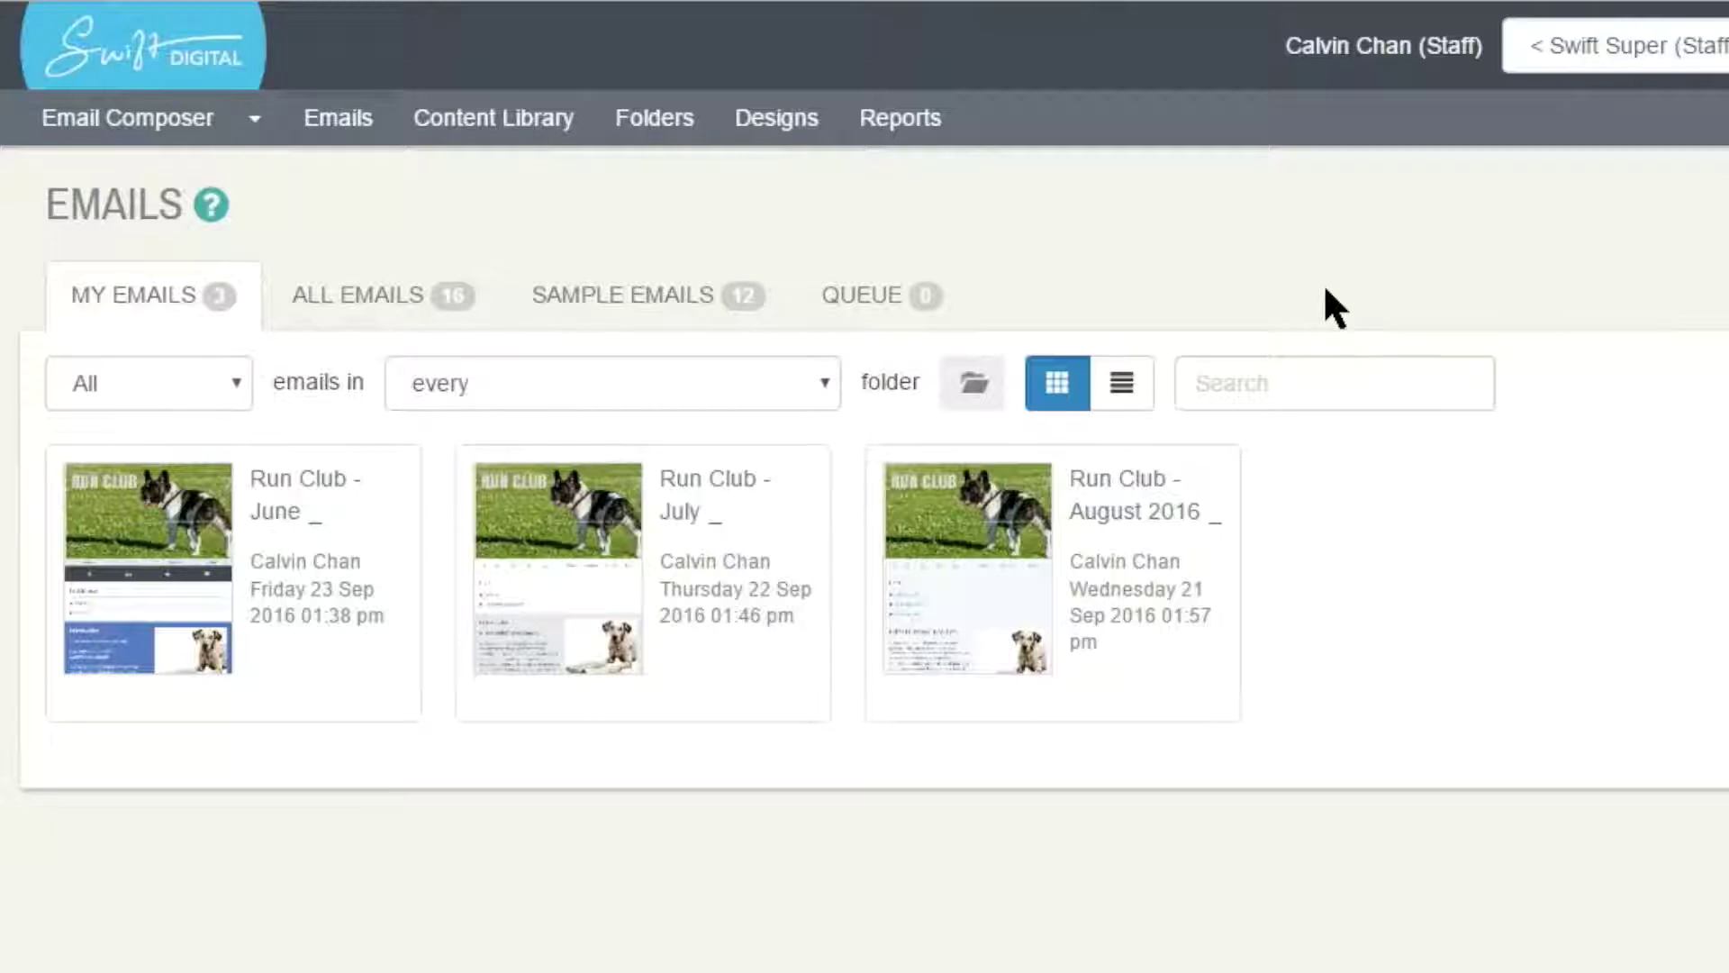
left_click(383, 295)
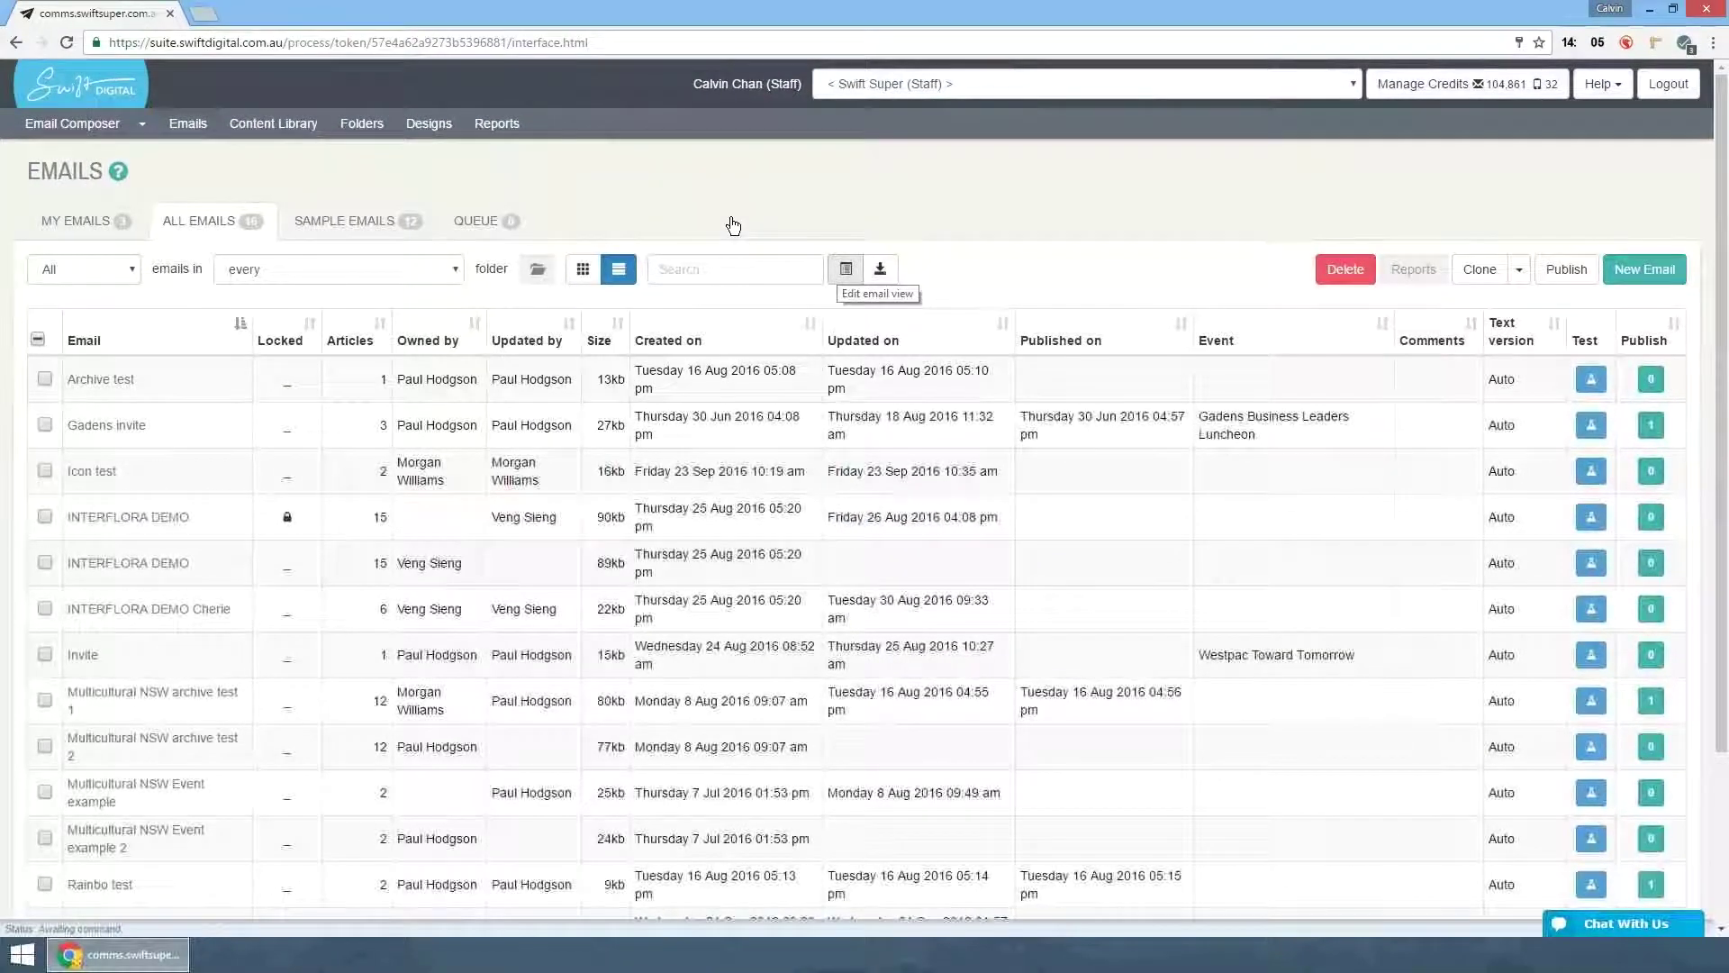
left_click(357, 220)
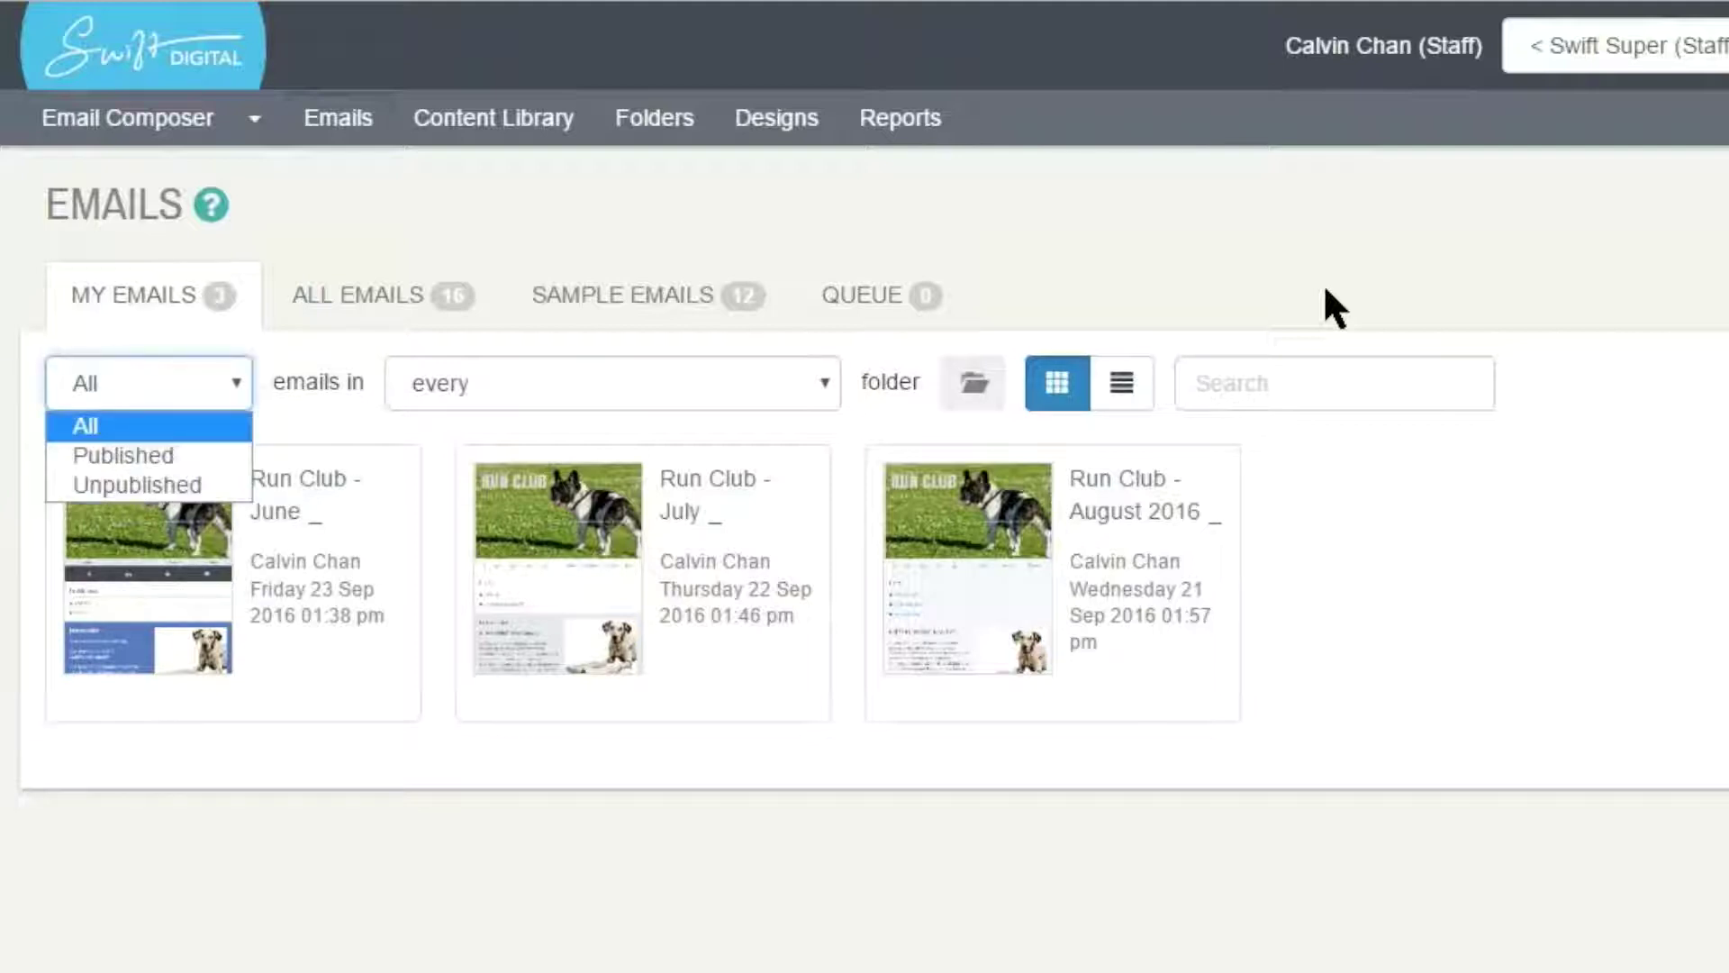
key("Down")
key("Down")
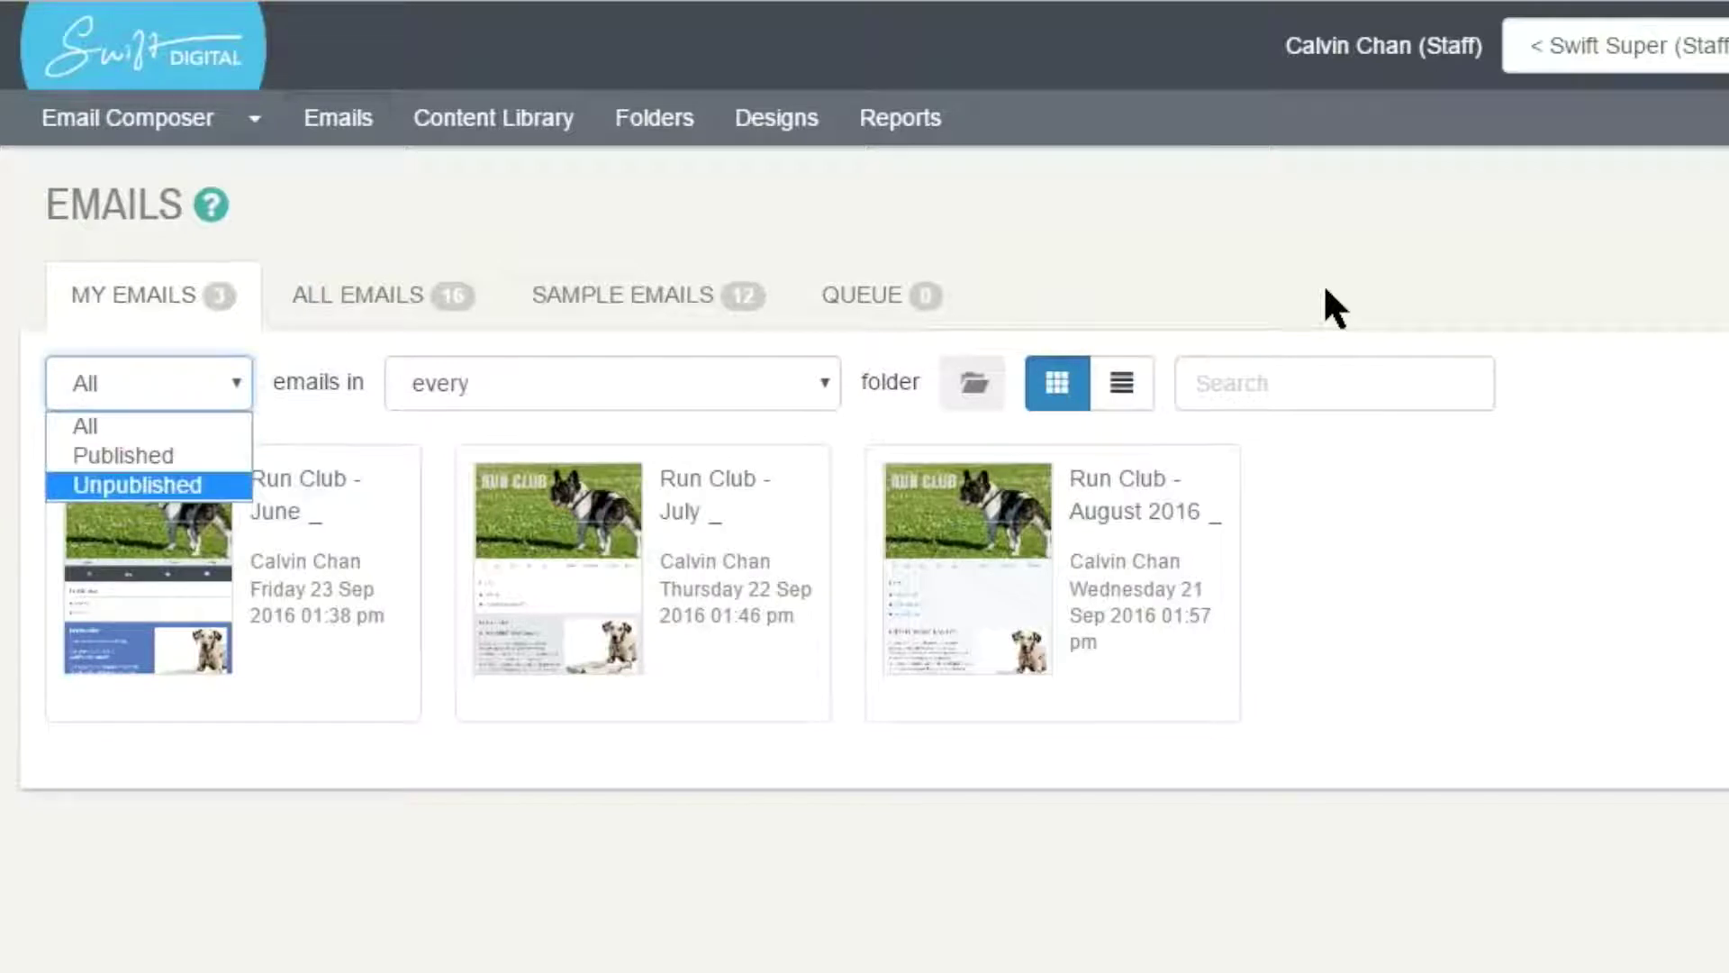
key("Up")
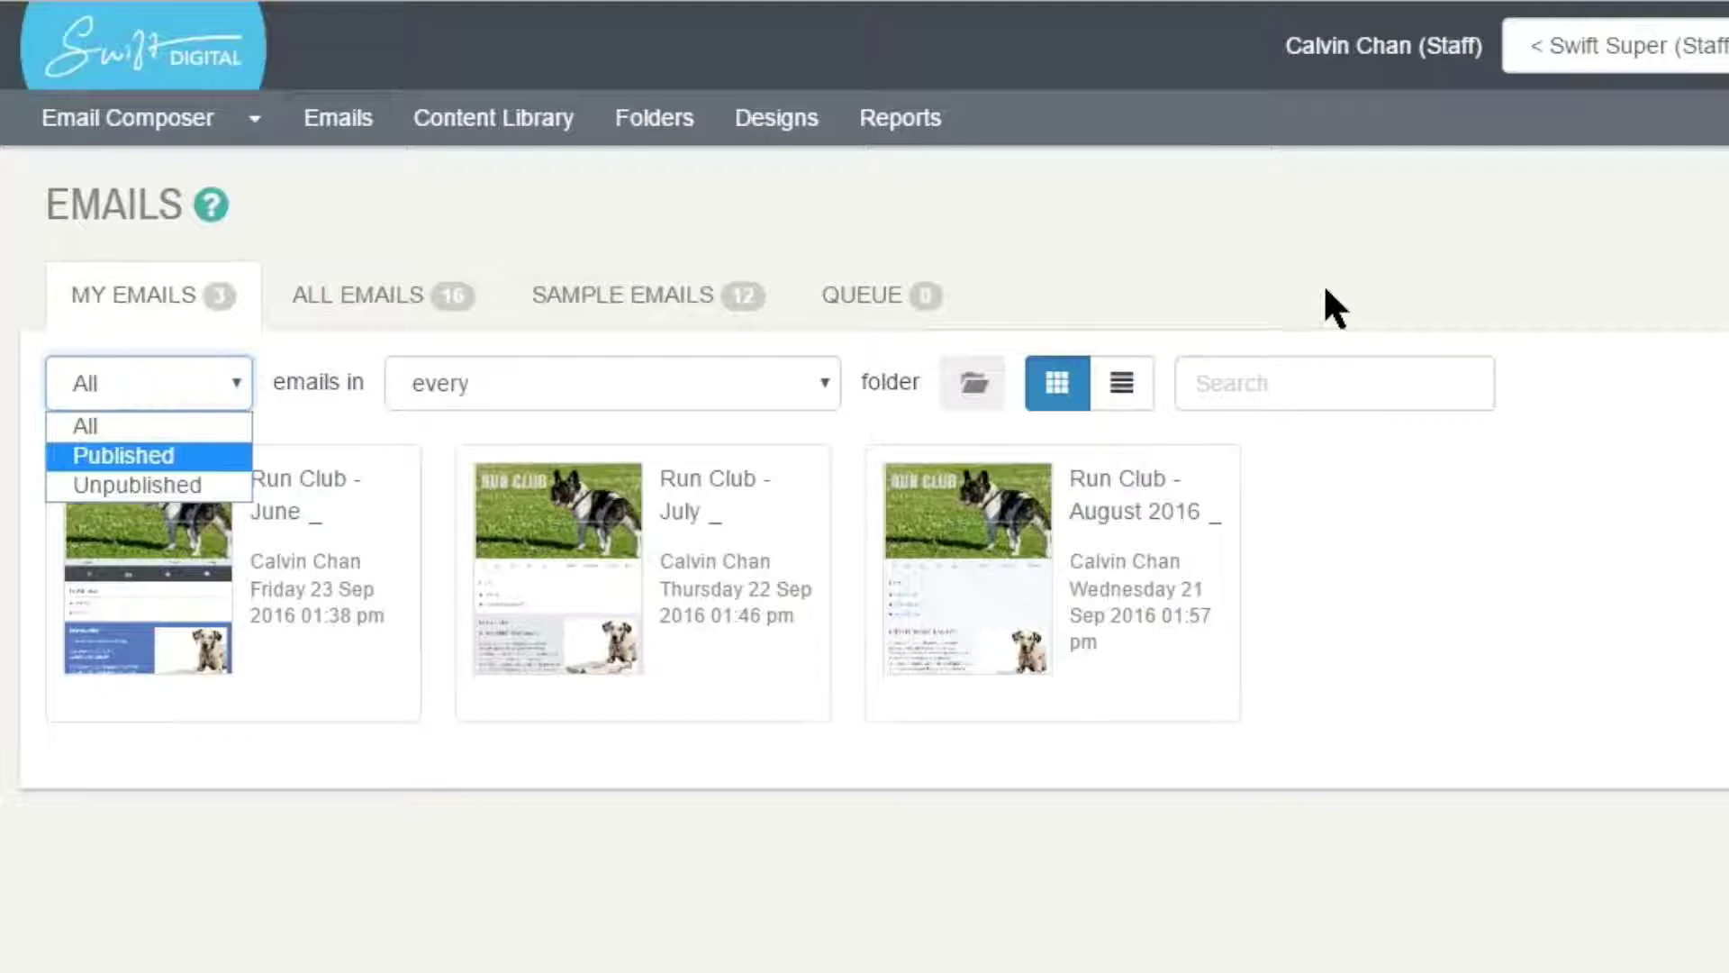
key("Down")
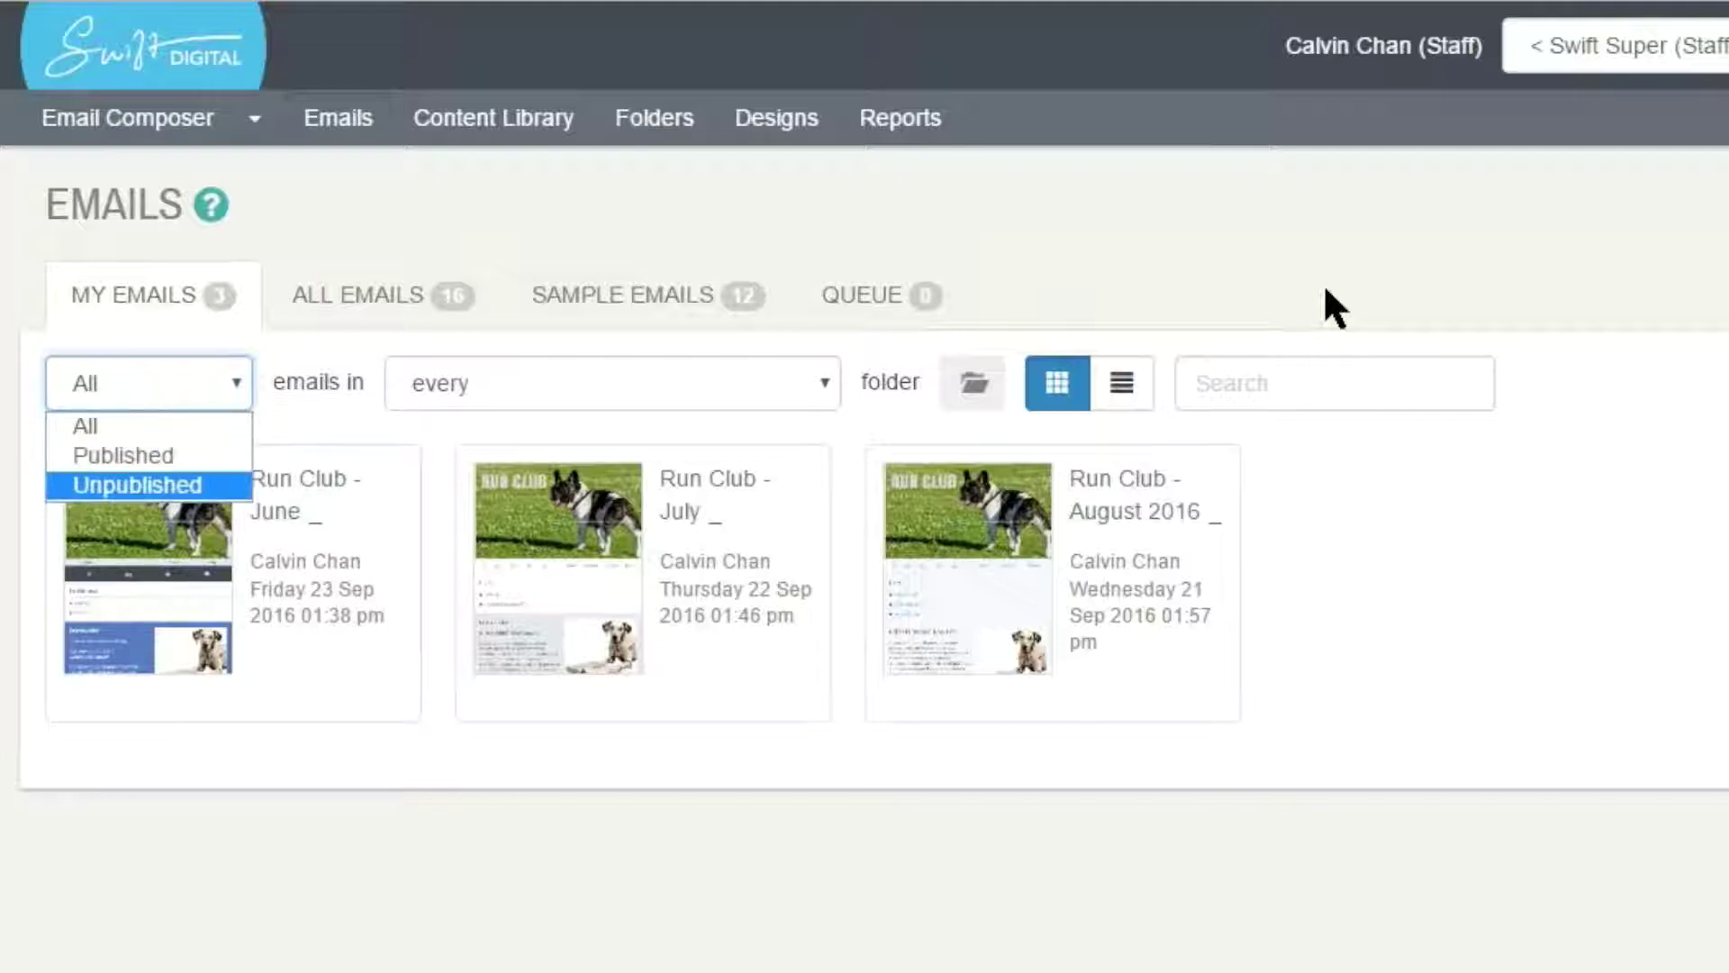
key("Up")
key("Up")
key("Return")
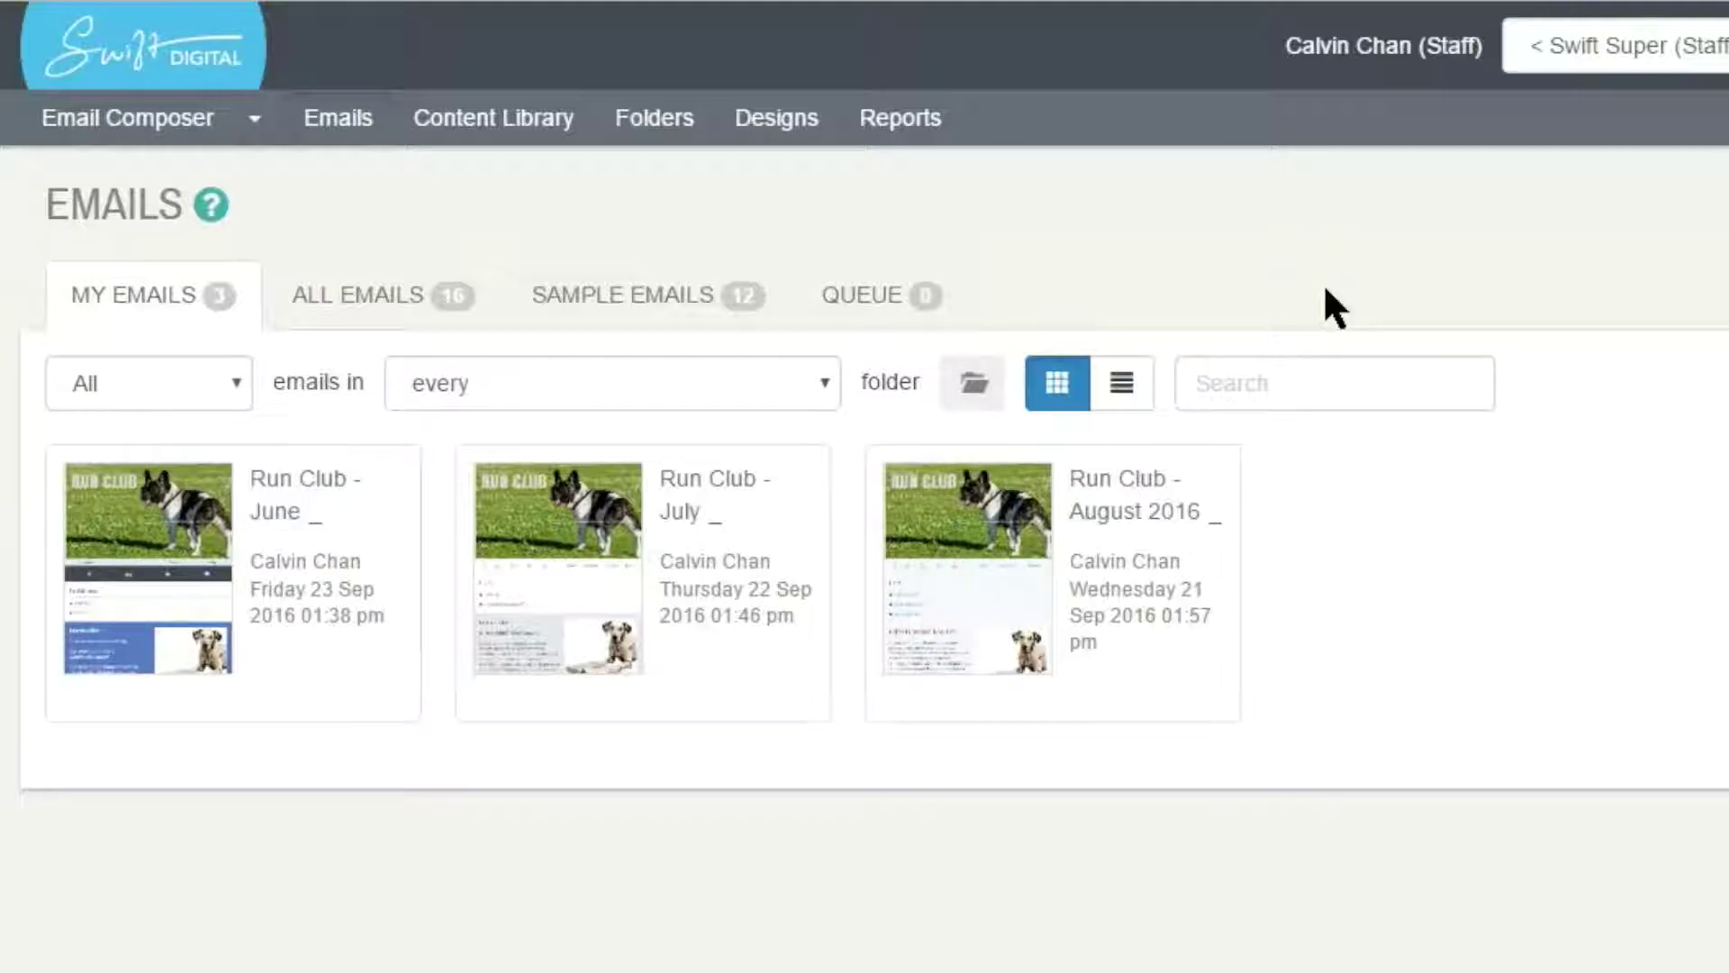
key("Tab")
key("space")
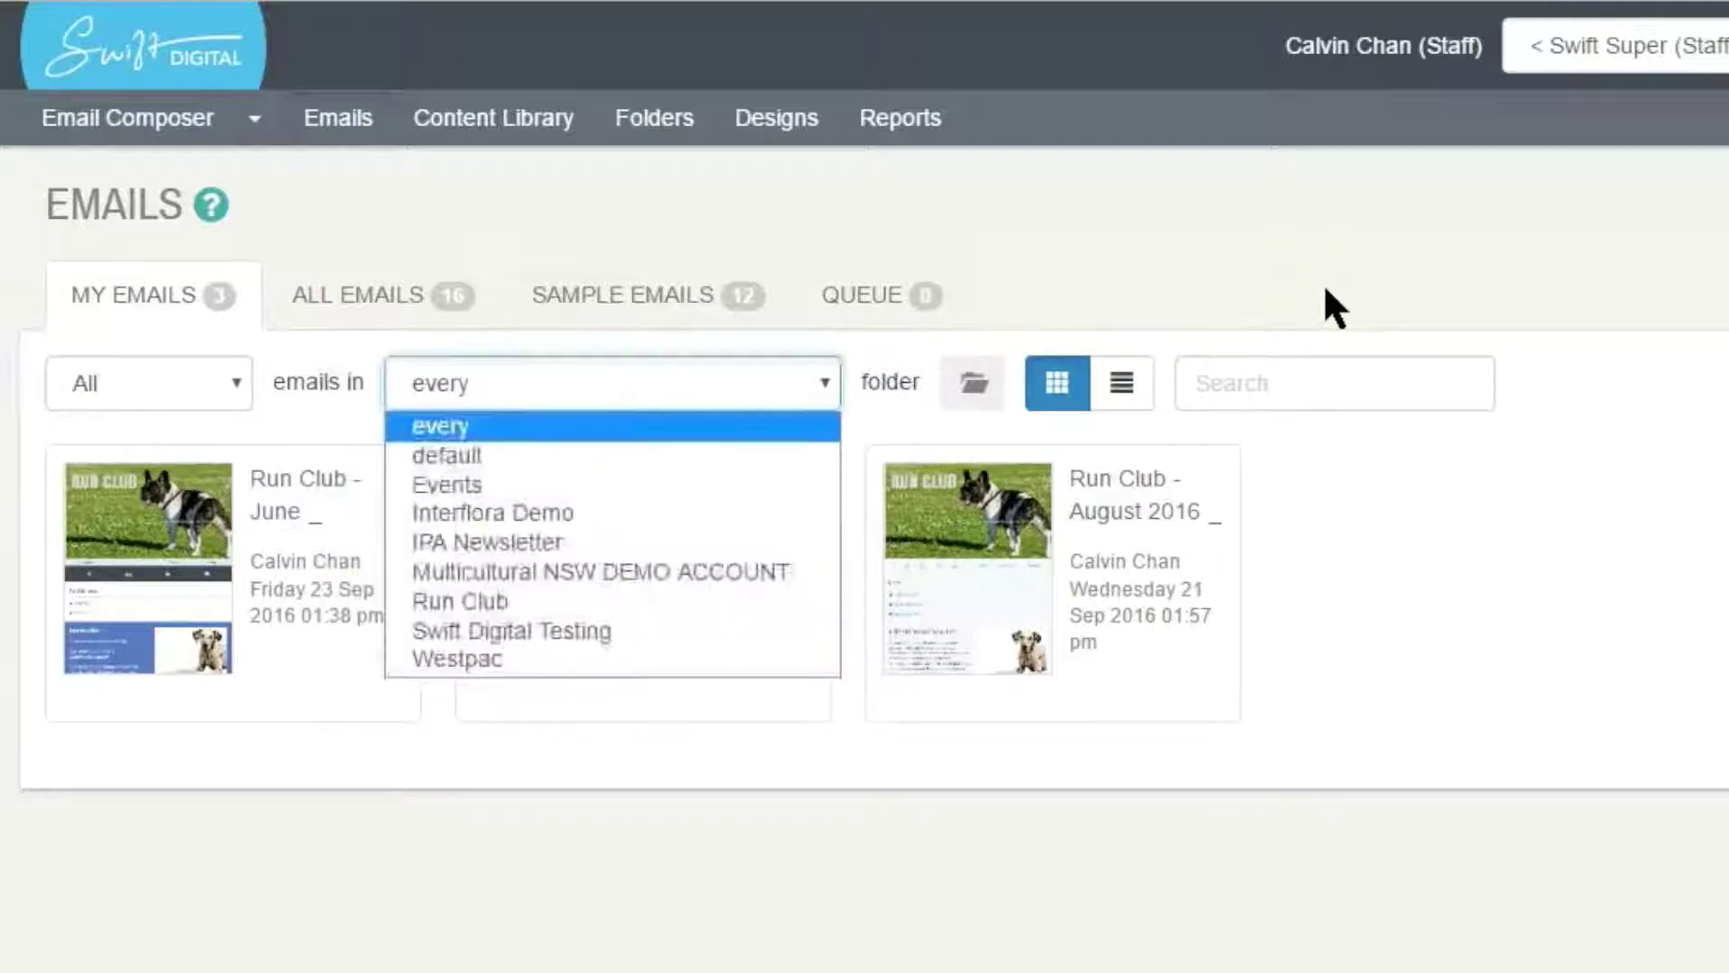
key("Down")
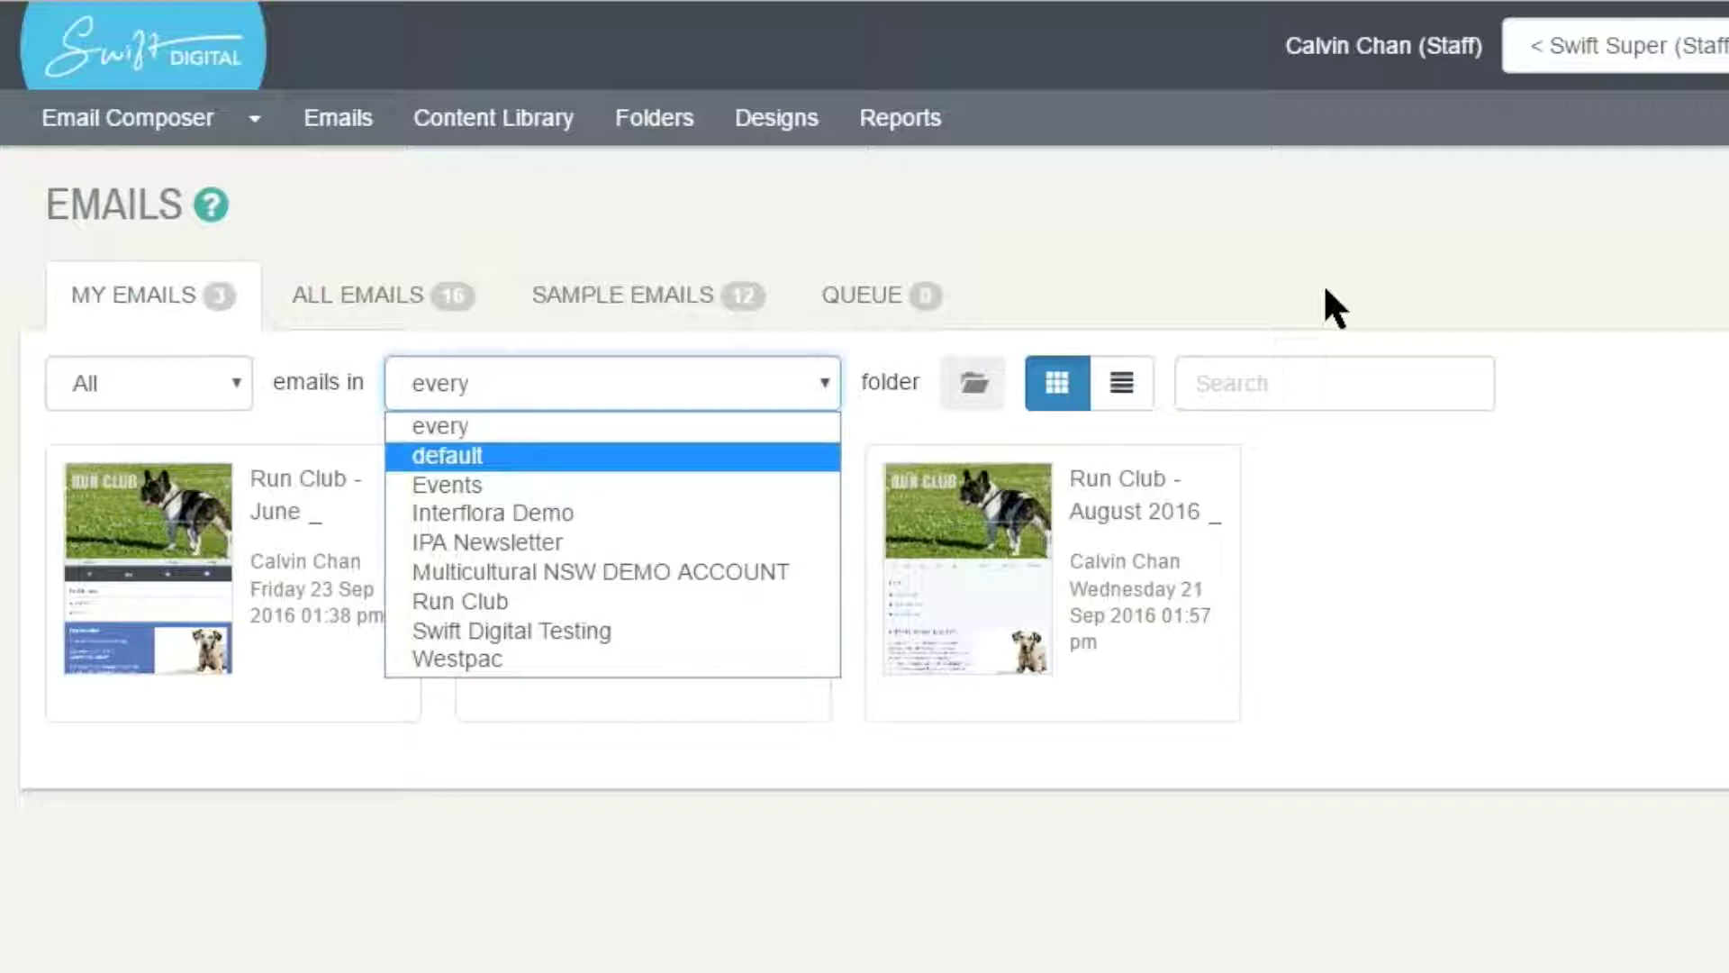
key("Down")
key("Down")
key("Down")
key("Down")
key("Down")
key("Down")
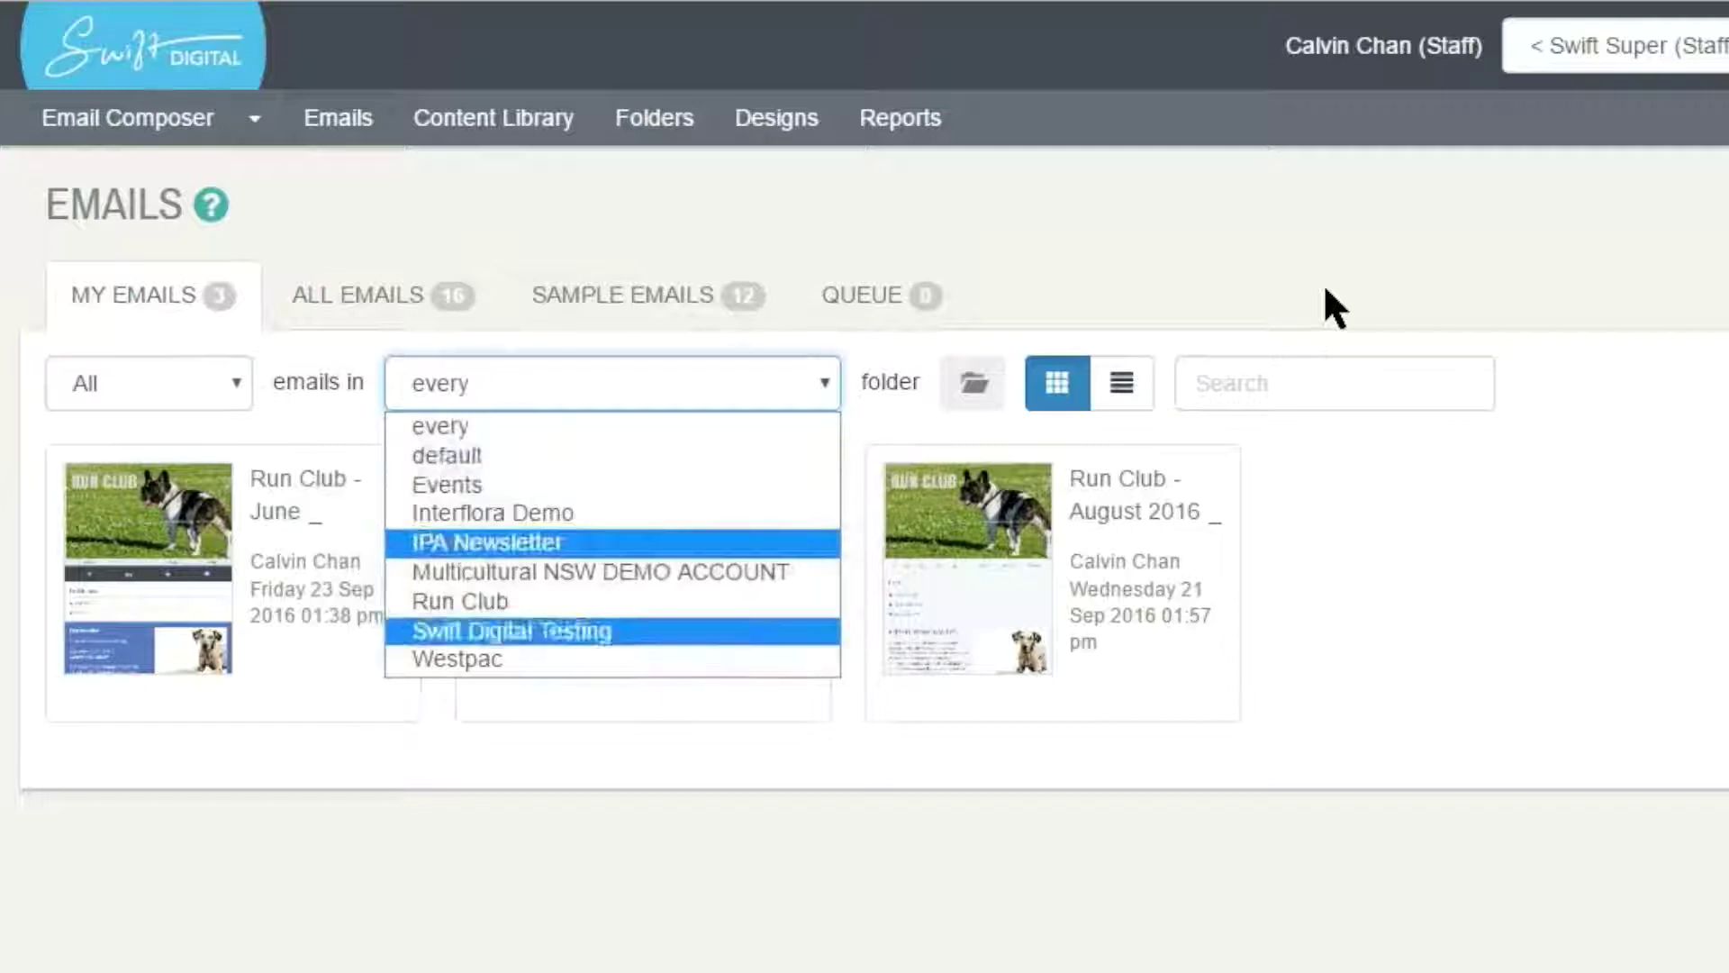
key("Up")
key("Up")
key("Up")
key("Up")
key("Up")
key("Up")
key("Up")
key("Down")
key("Down")
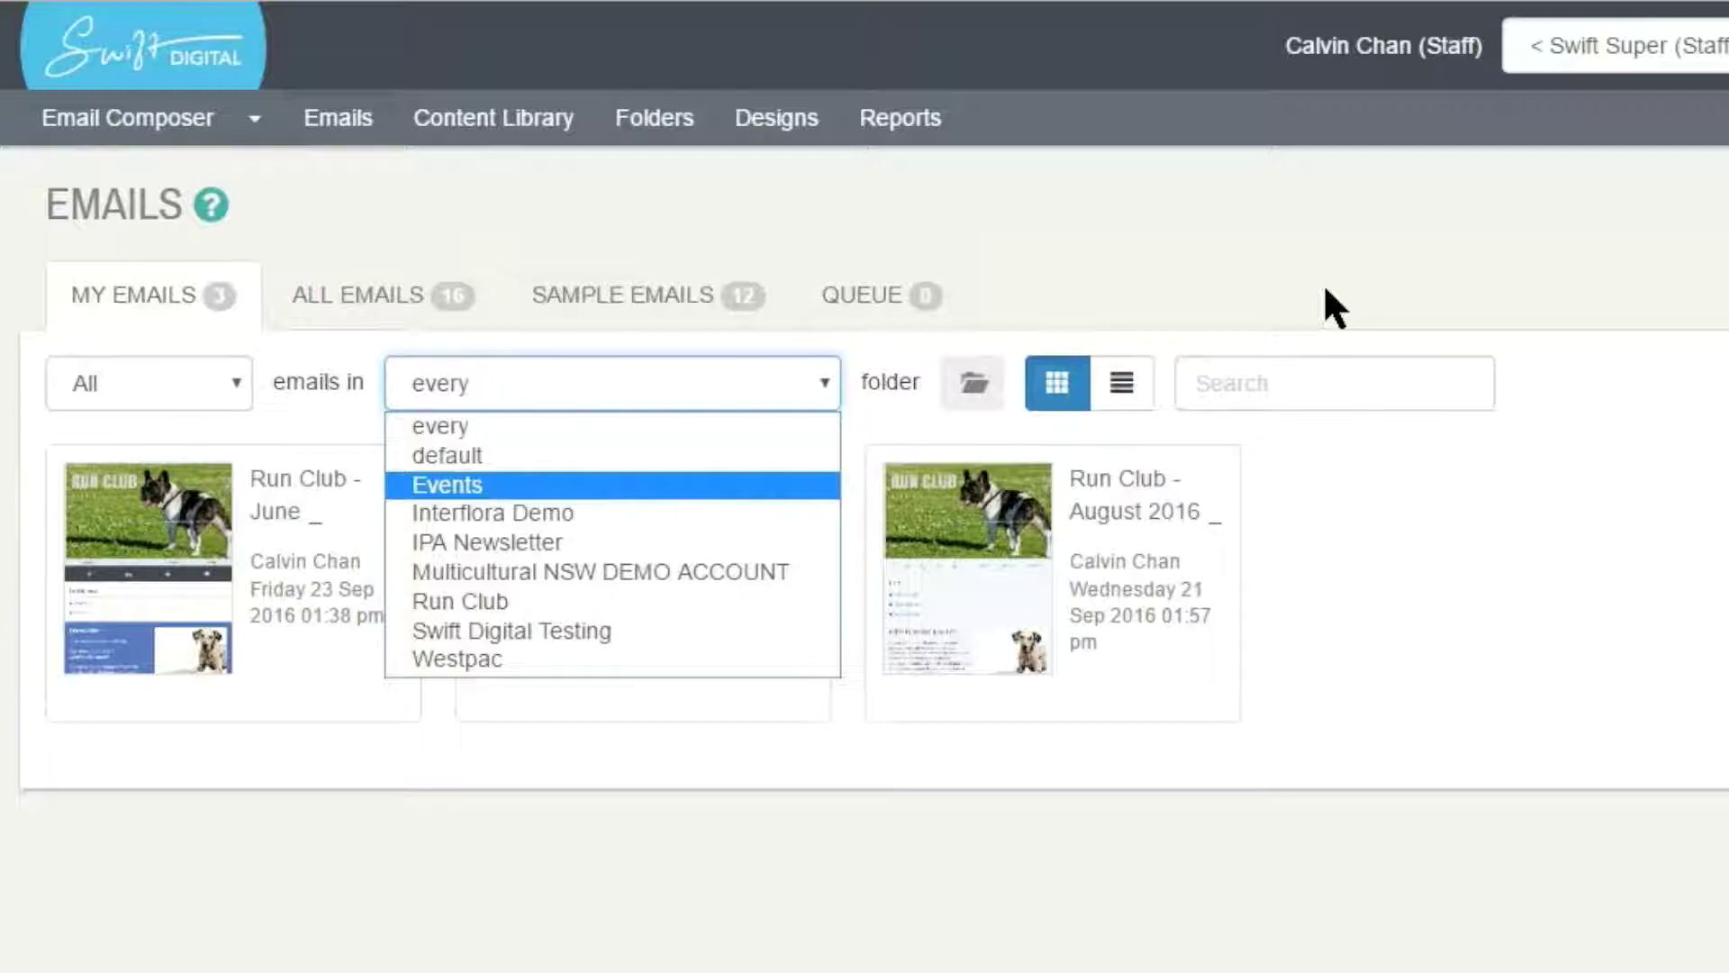
key("Up")
key("Up")
key("Return")
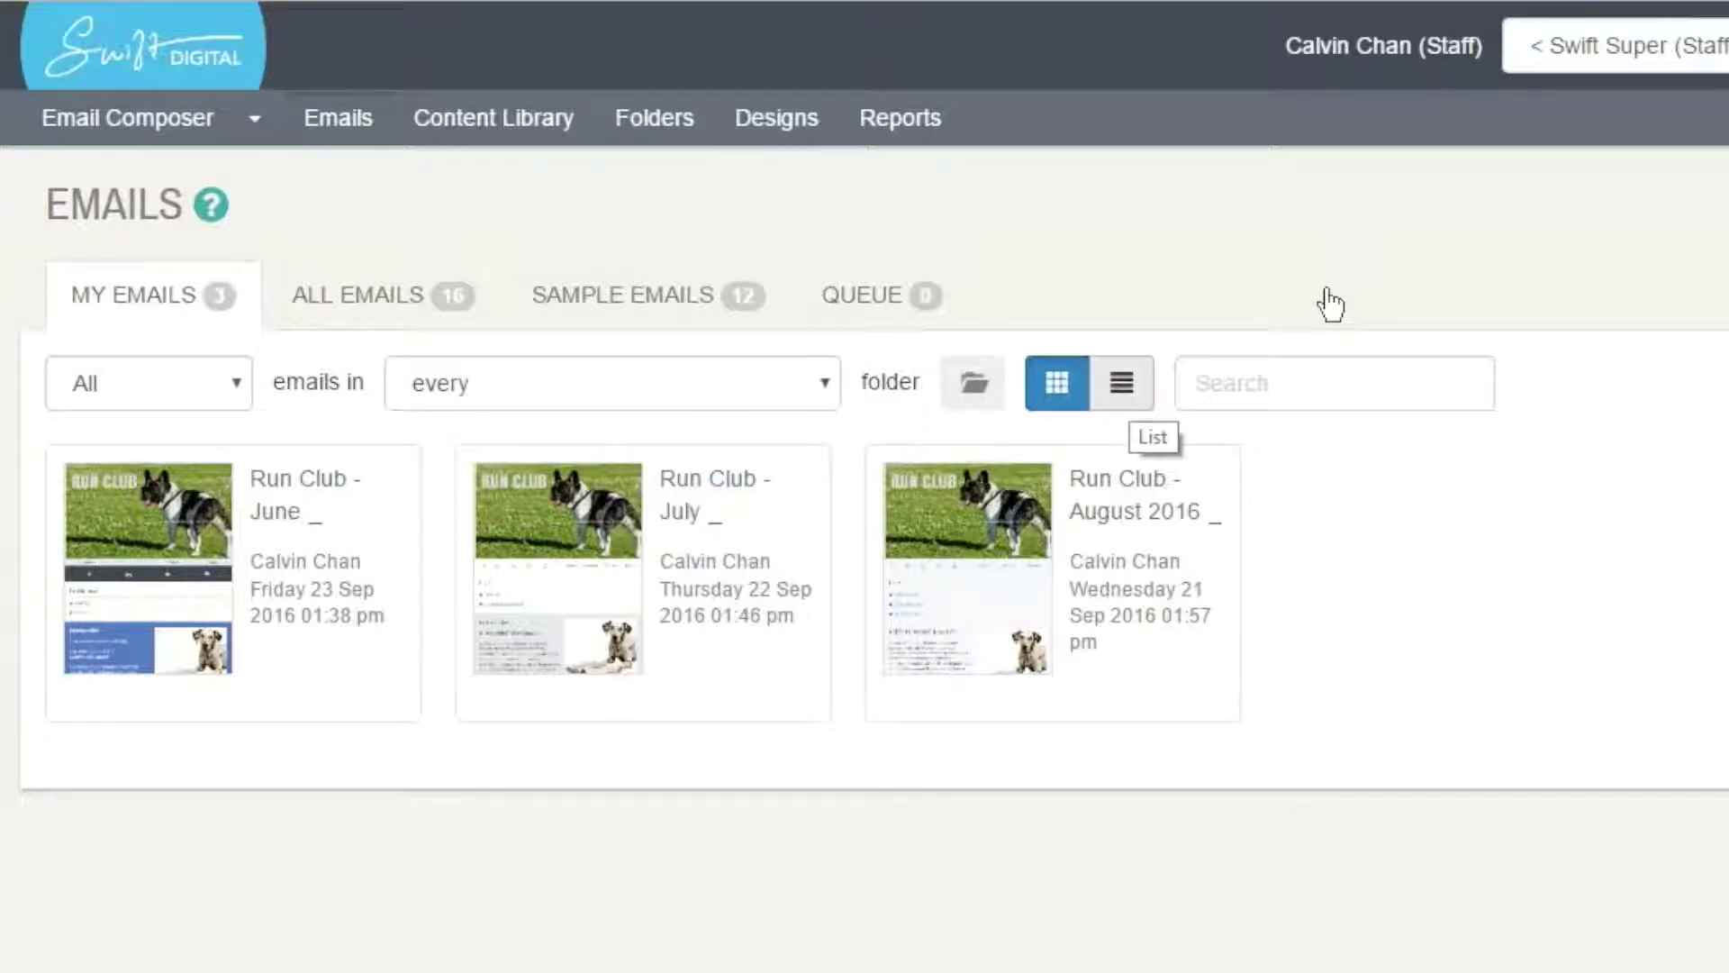
- Switch the Run Club emails from card view to the detailed list view
left_click(1122, 384)
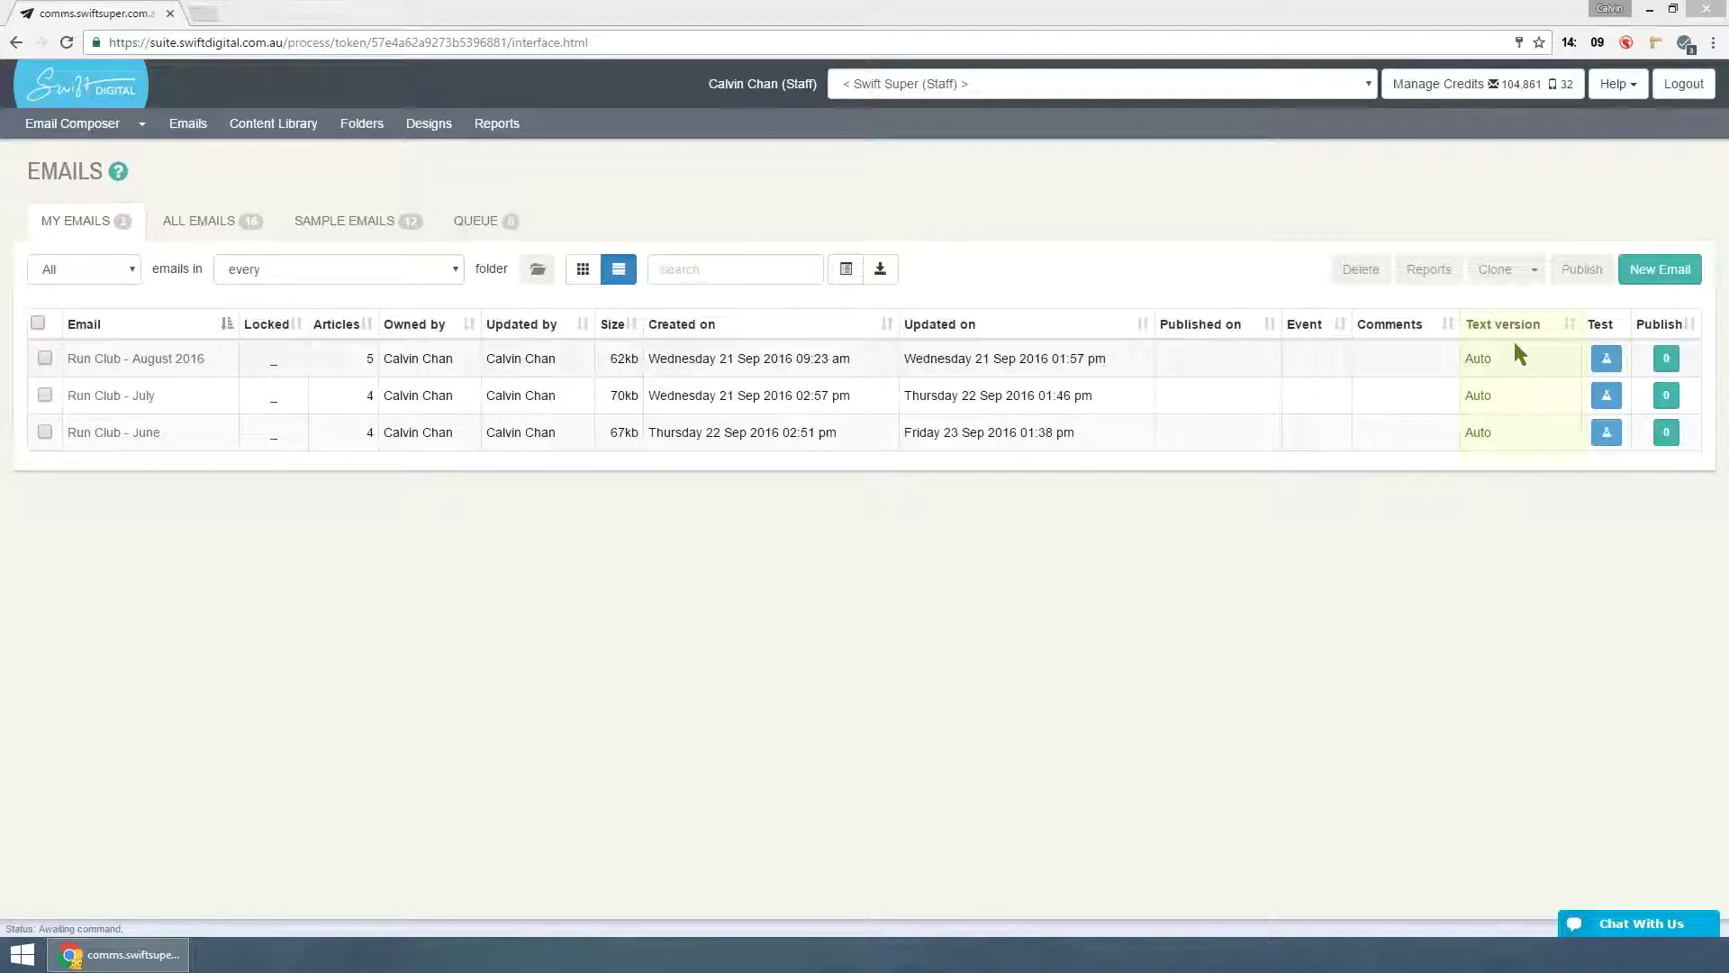
left_click(1081, 590)
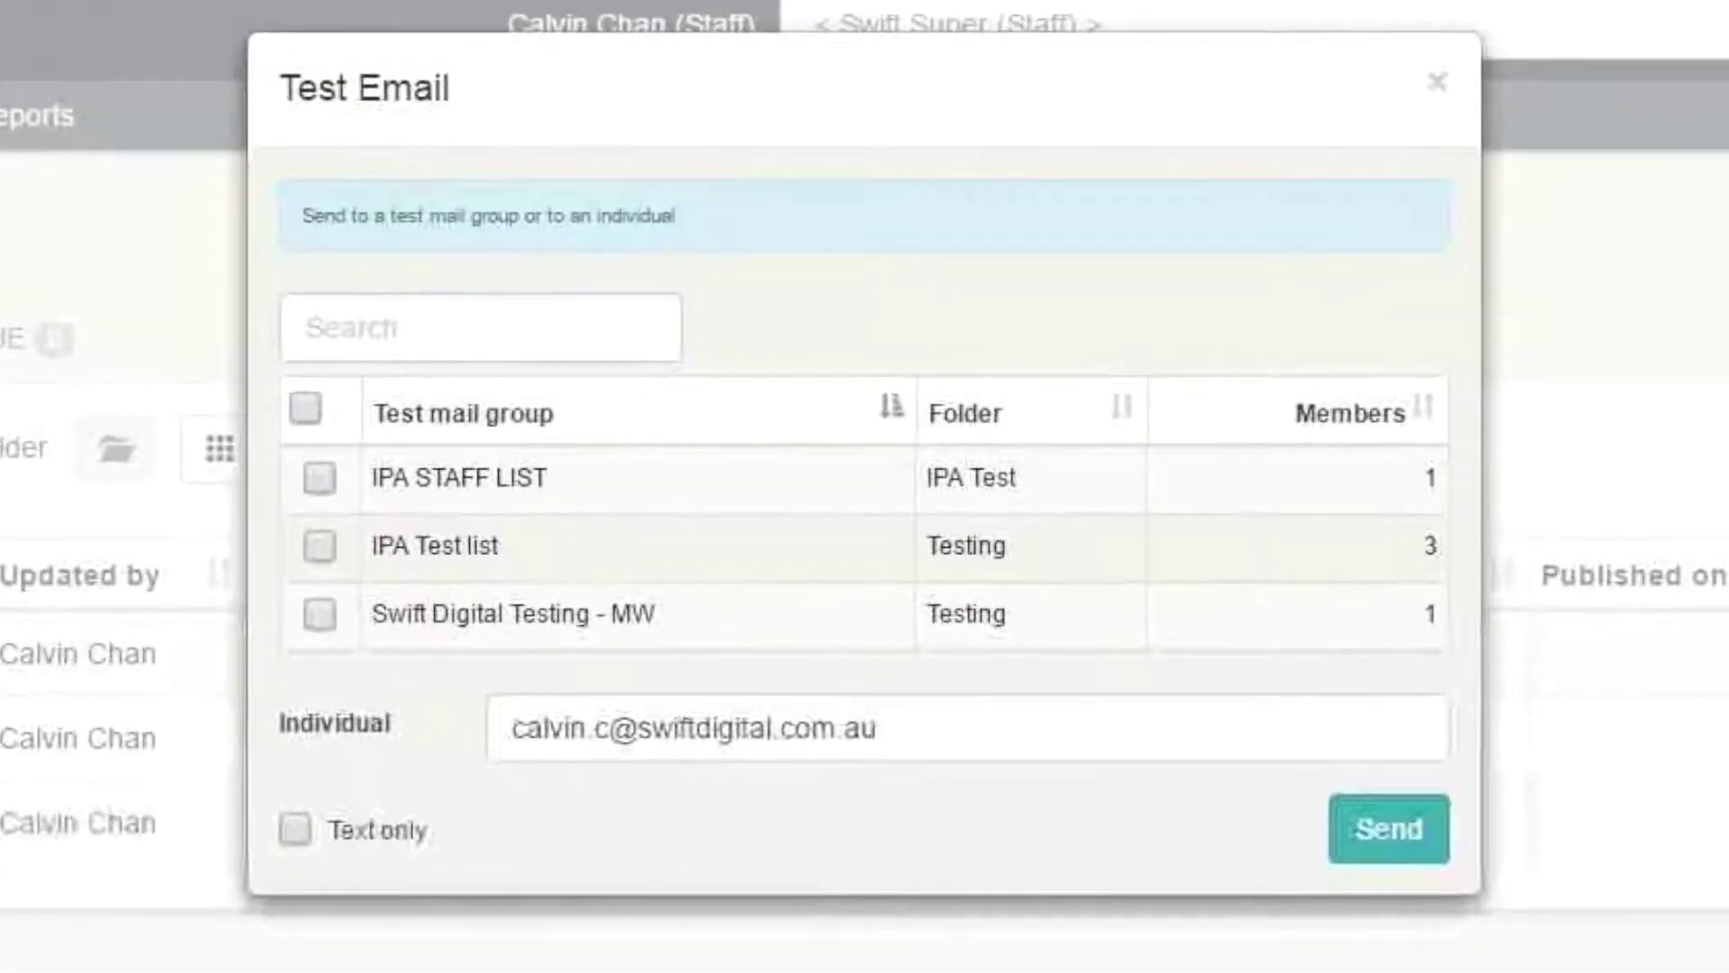
left_click_drag(510, 728, 876, 728)
left_click(876, 815)
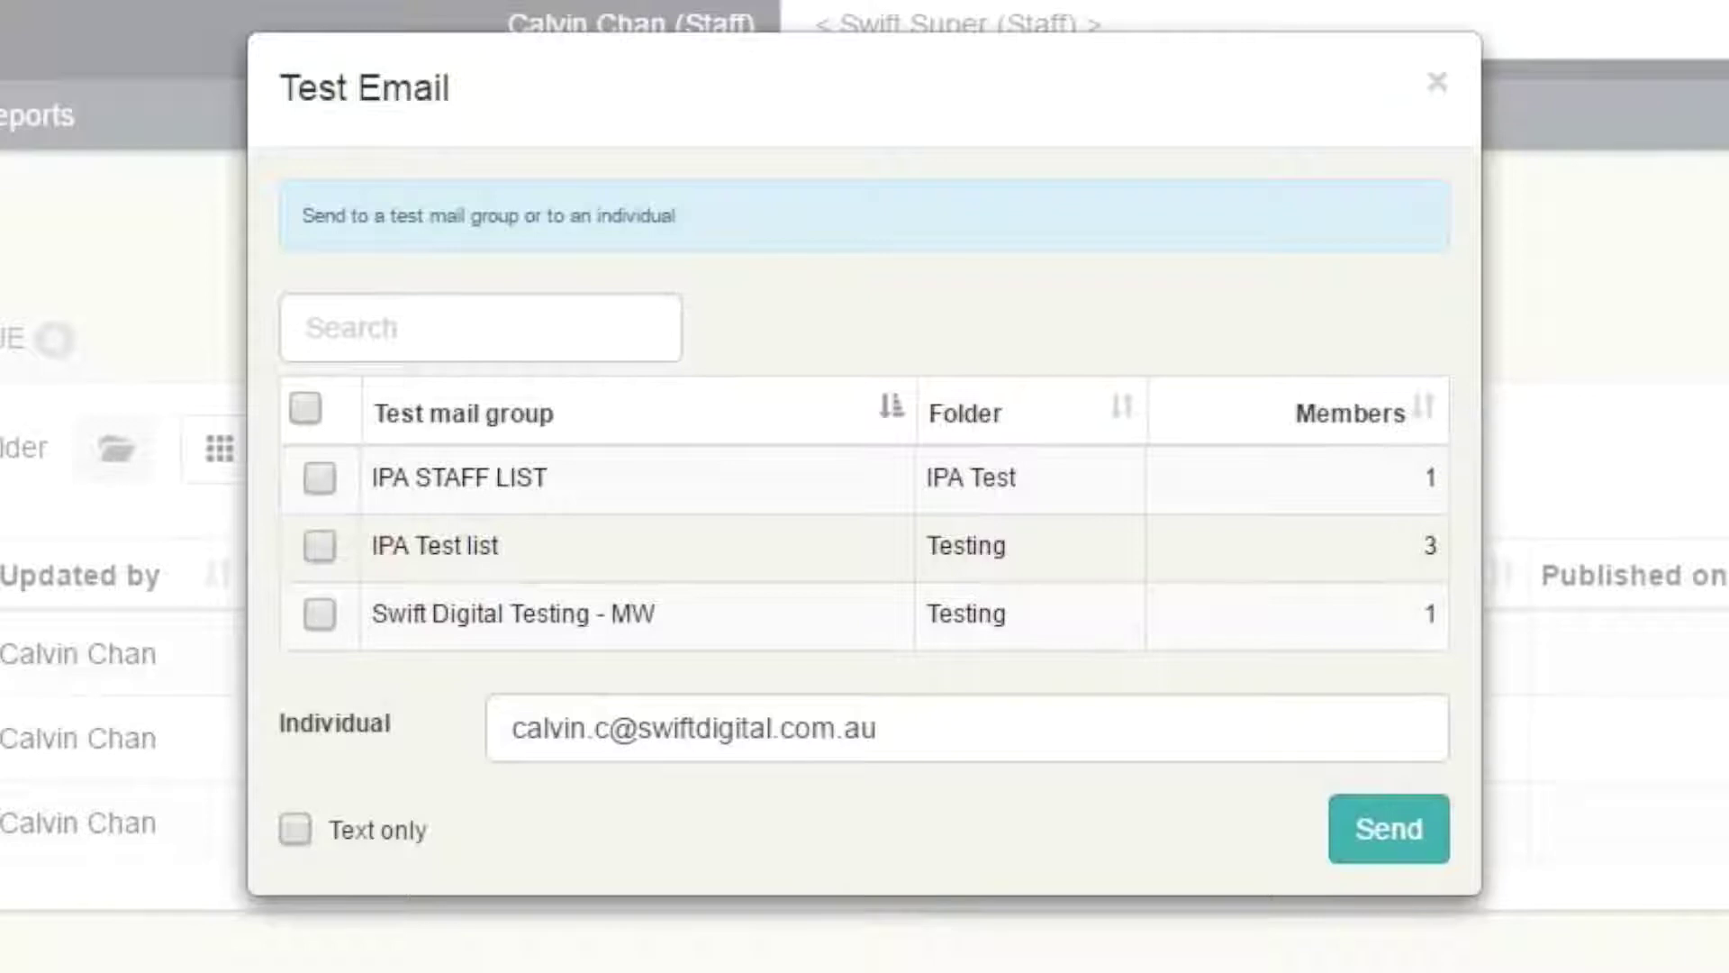
left_click(296, 828)
left_click(296, 829)
left_click(1438, 81)
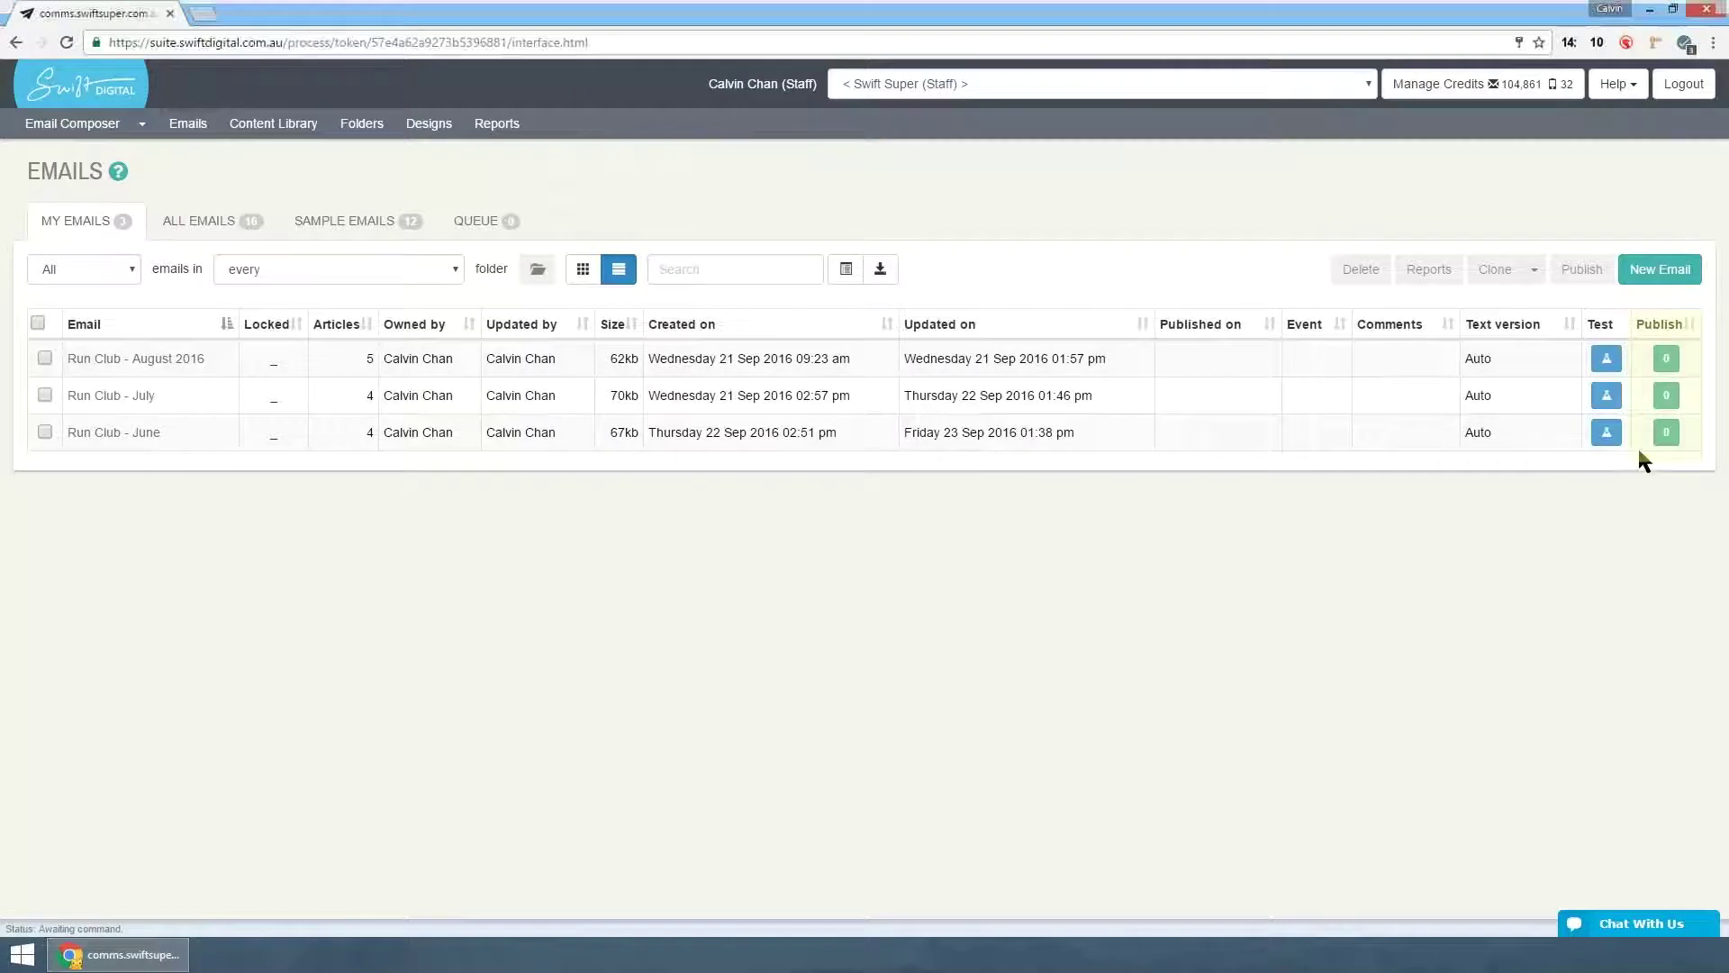
- Select the Run Club - August 2016 email and bring up its Move, Rename or Clone options
left_click(1527, 567)
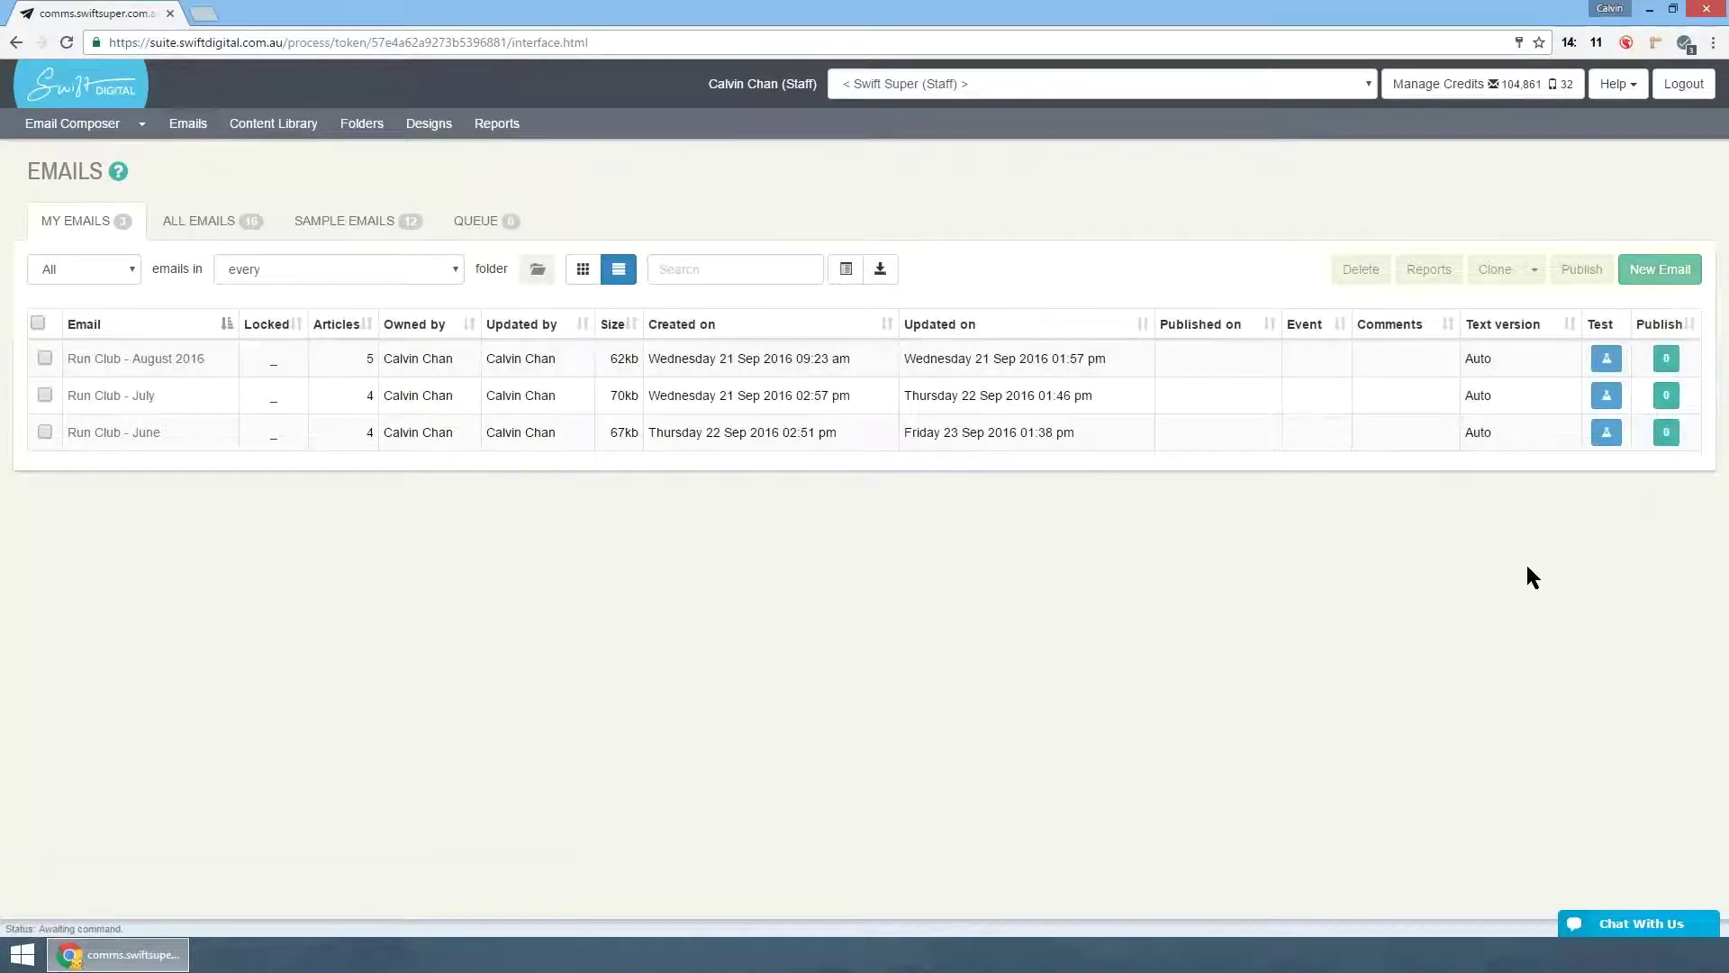
left_click(45, 358)
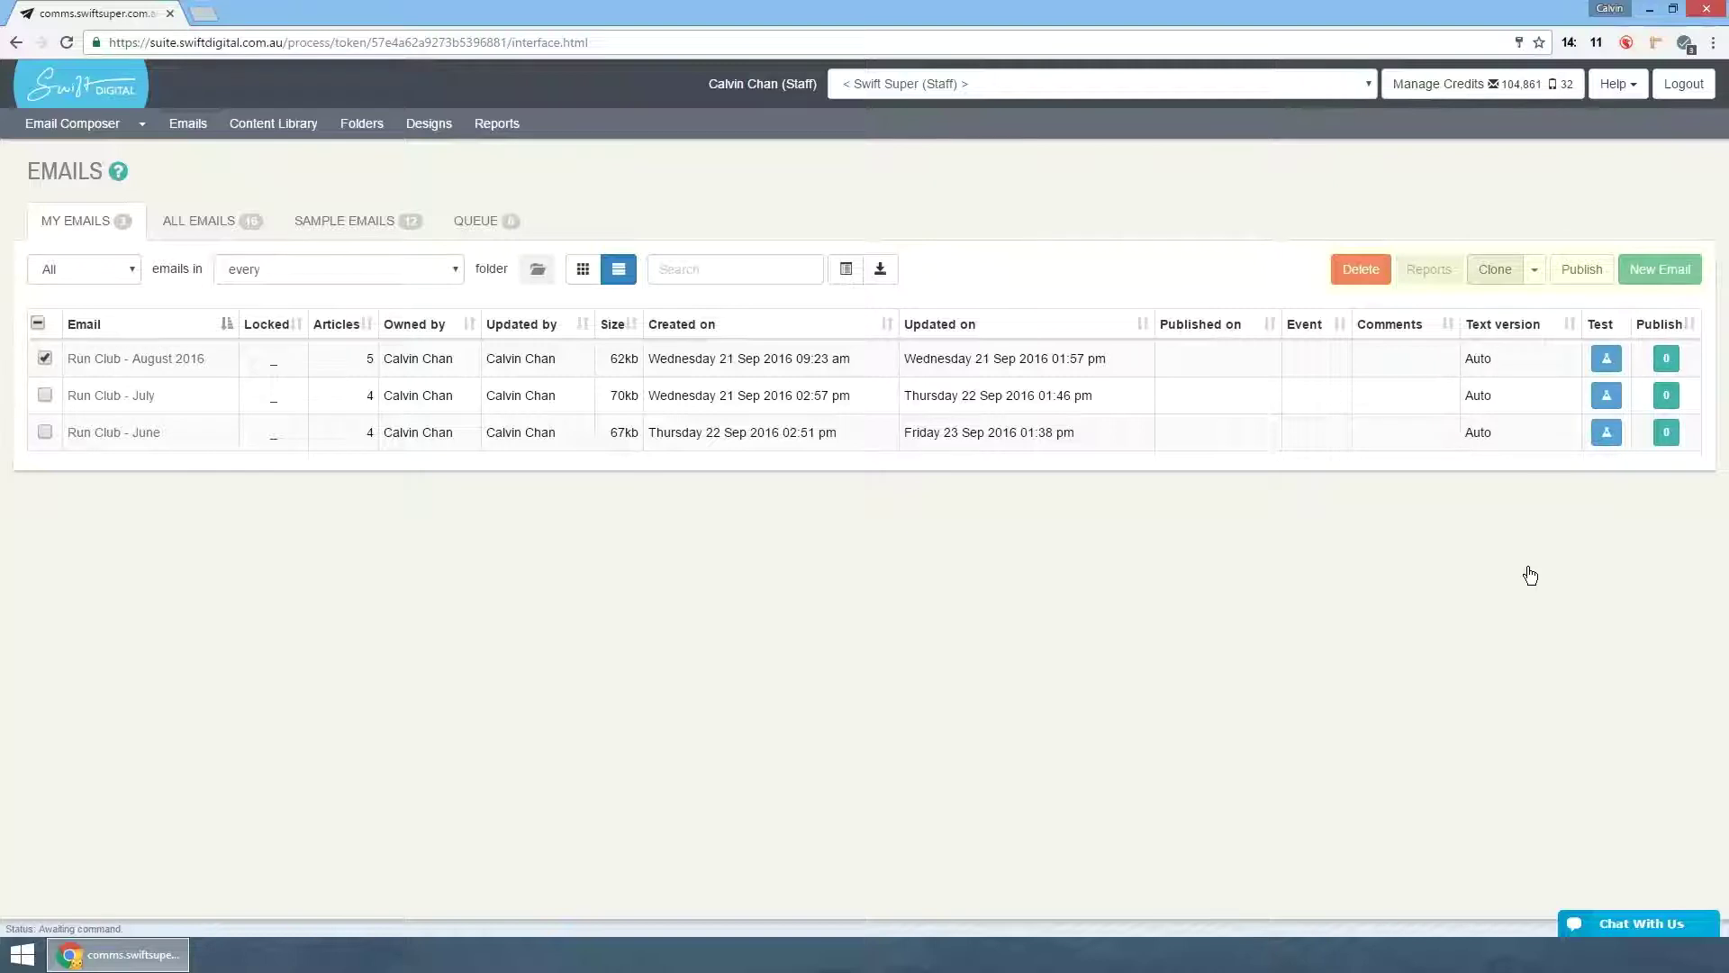
left_click(1533, 269)
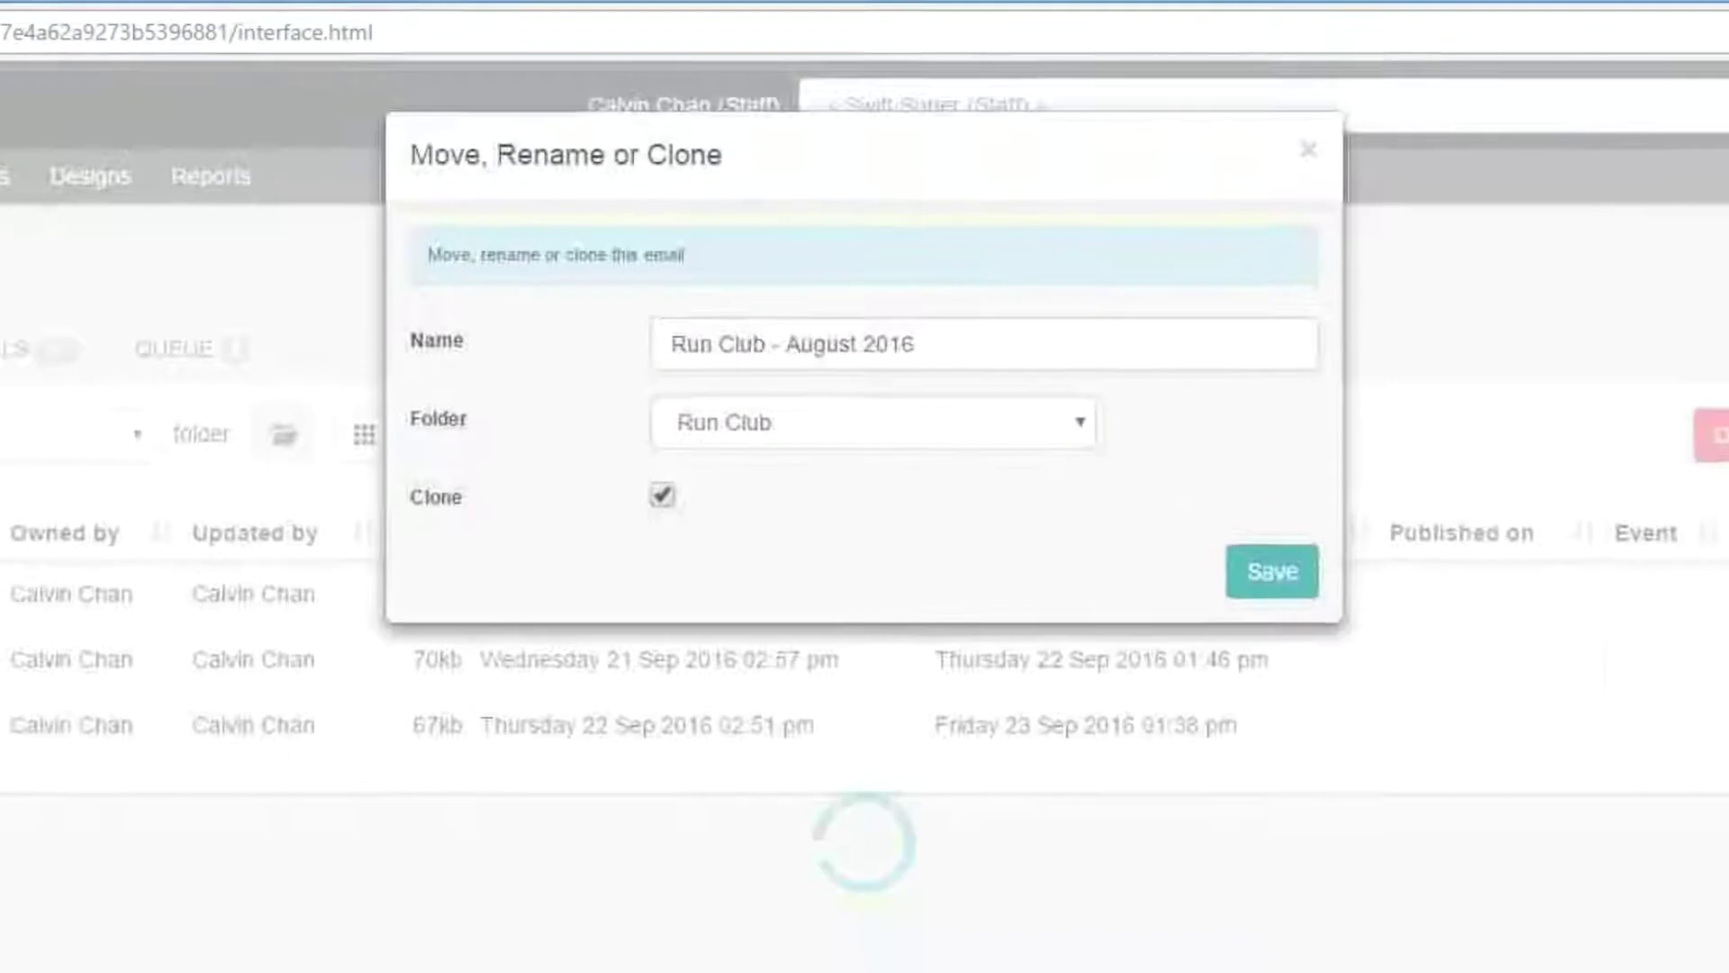
- Keep Run Club as the folder, untick Clone, and select the email's name
left_click(873, 451)
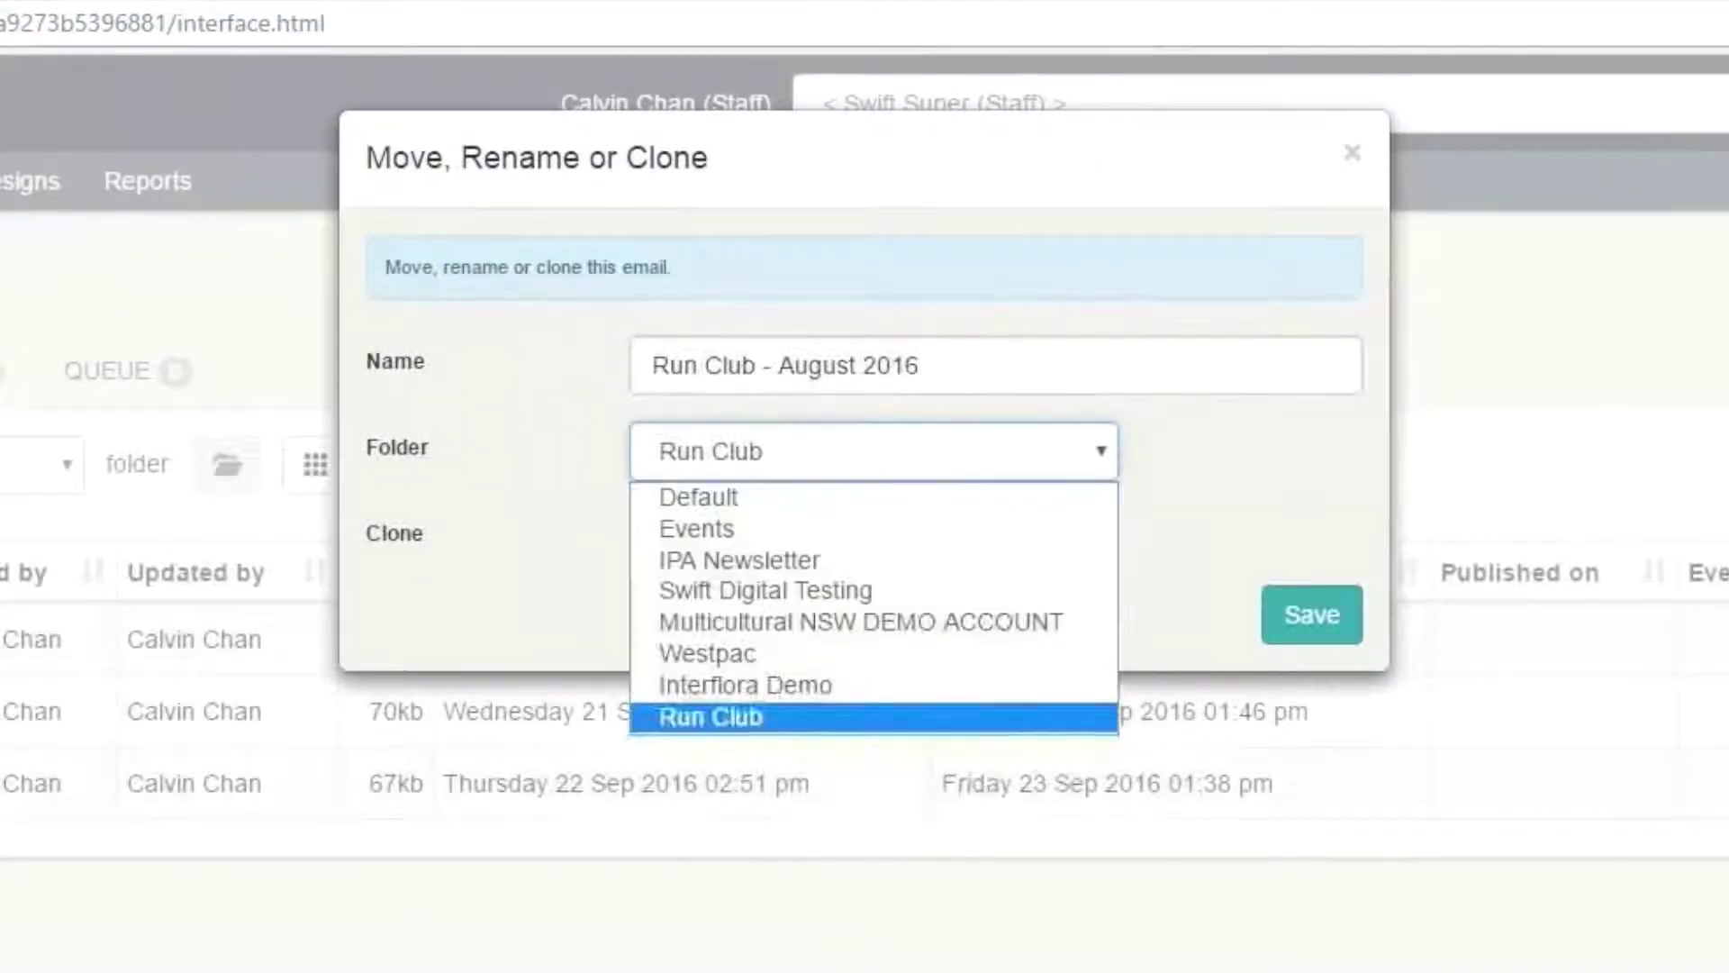
key("Return")
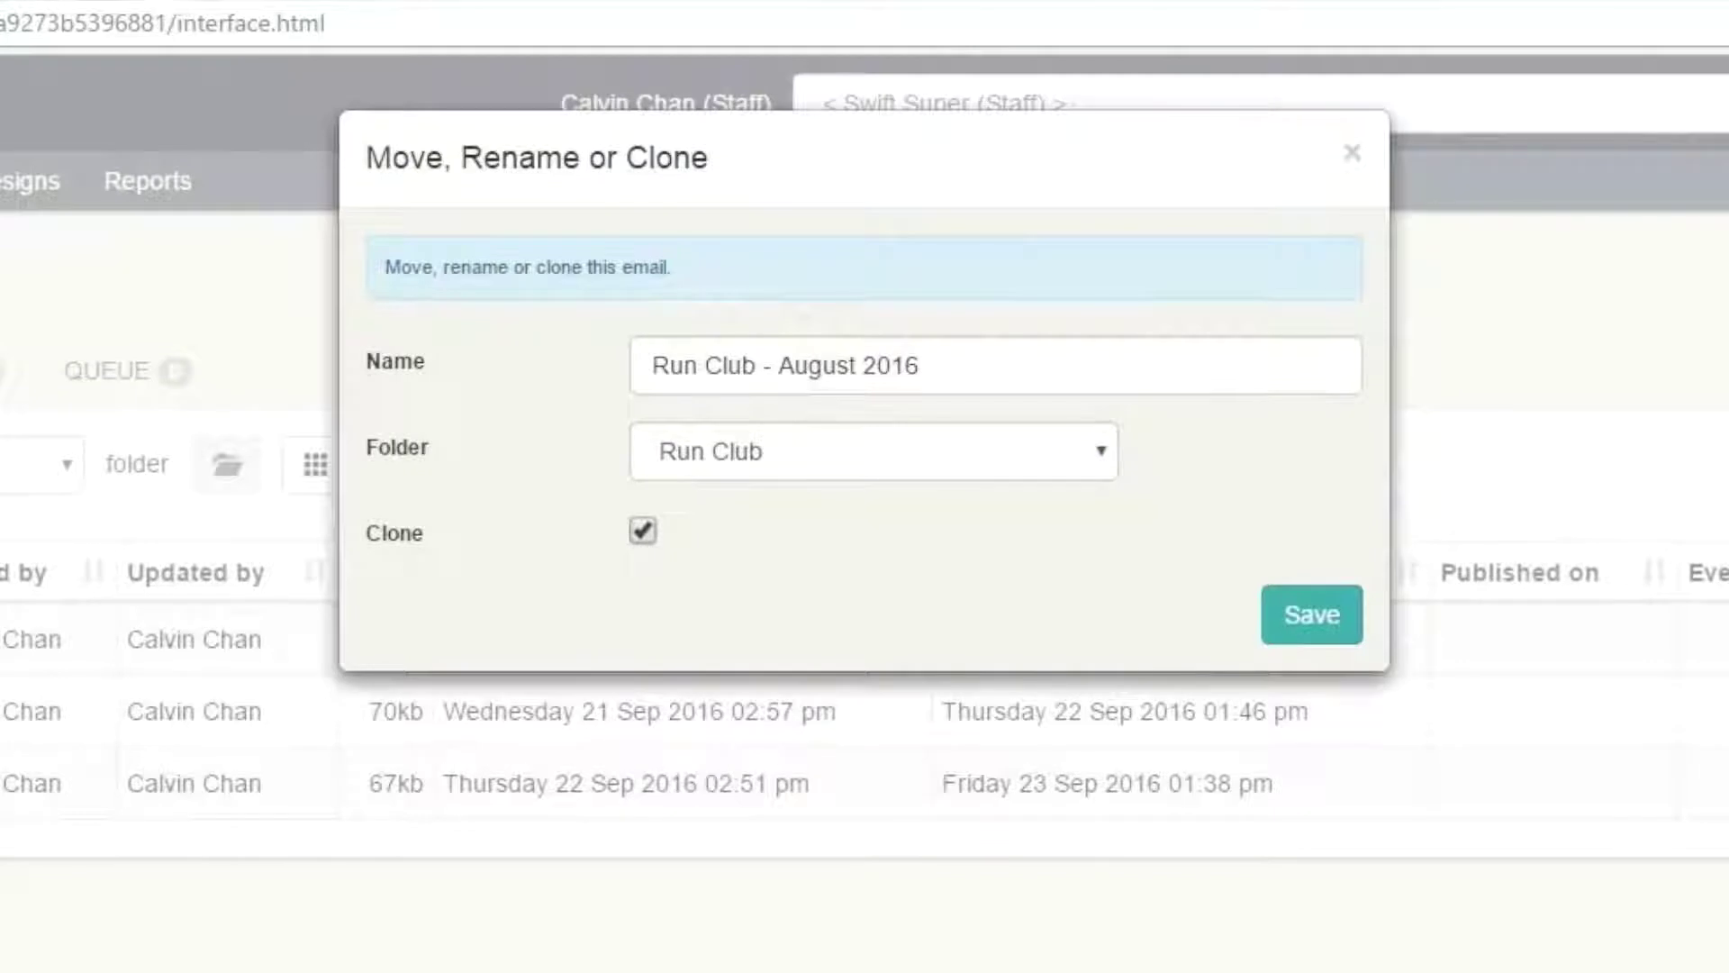
key("Tab")
key("space")
left_click_drag(924, 366, 647, 365)
left_click(901, 550)
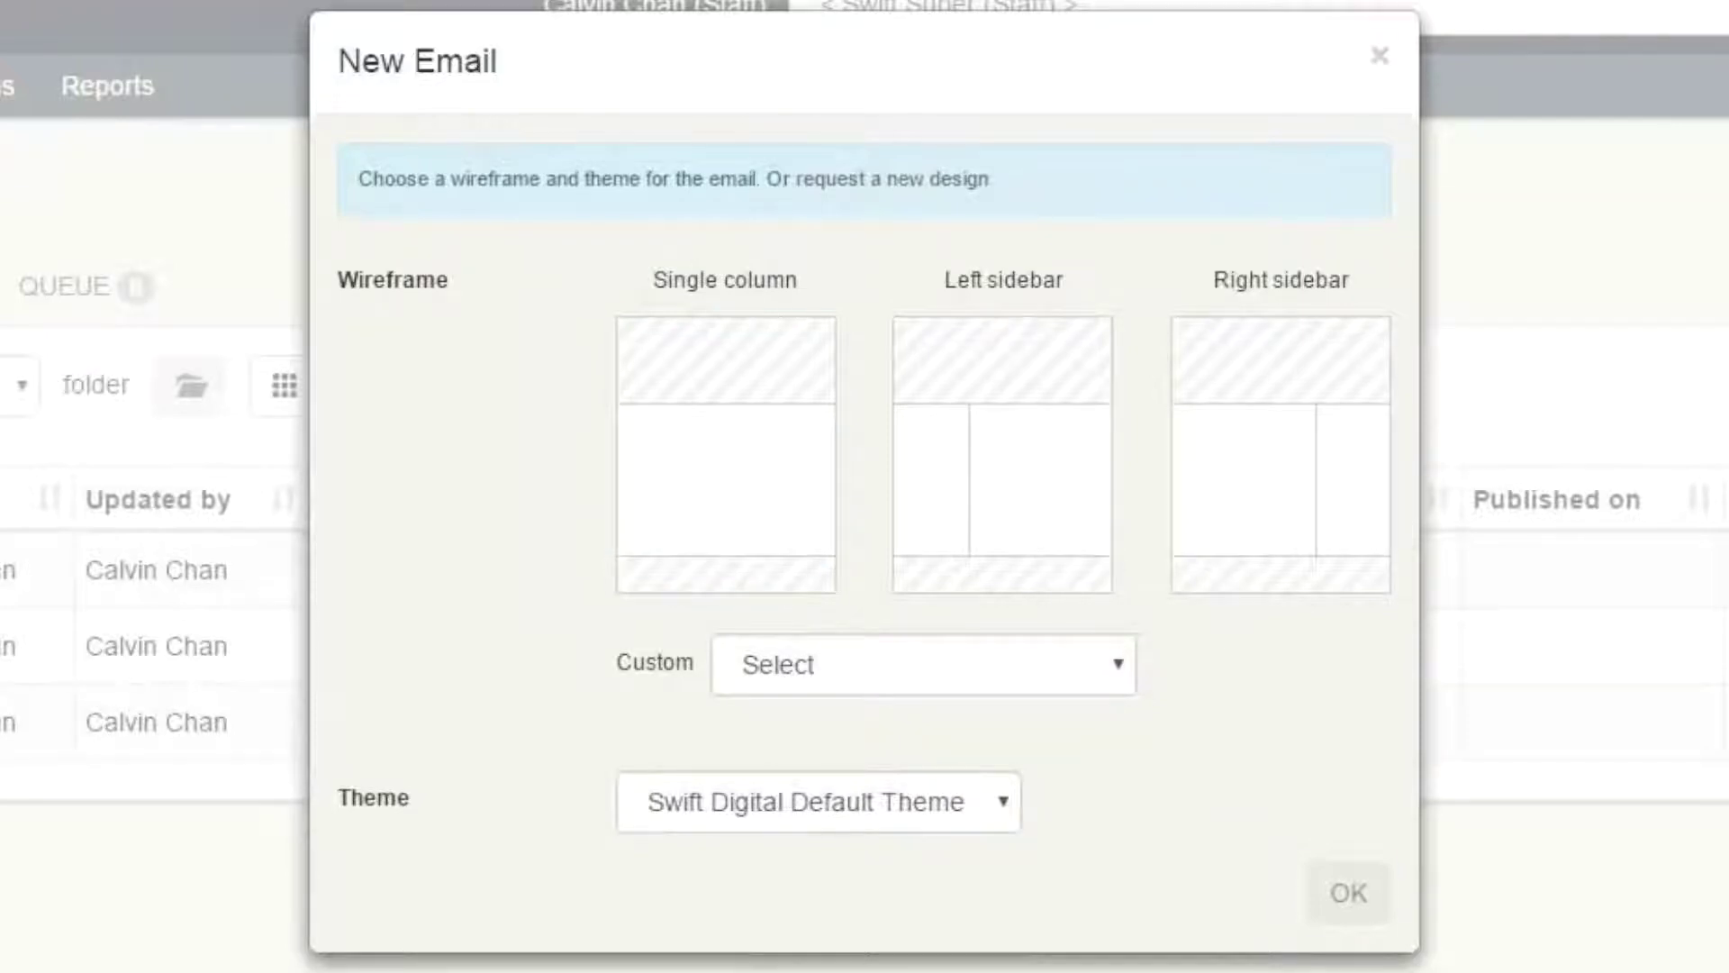
- Create the email with the Single column wireframe, no custom wireframe, and Swift Digital Default Theme
left_click(726, 455)
left_click(1002, 455)
left_click(1281, 455)
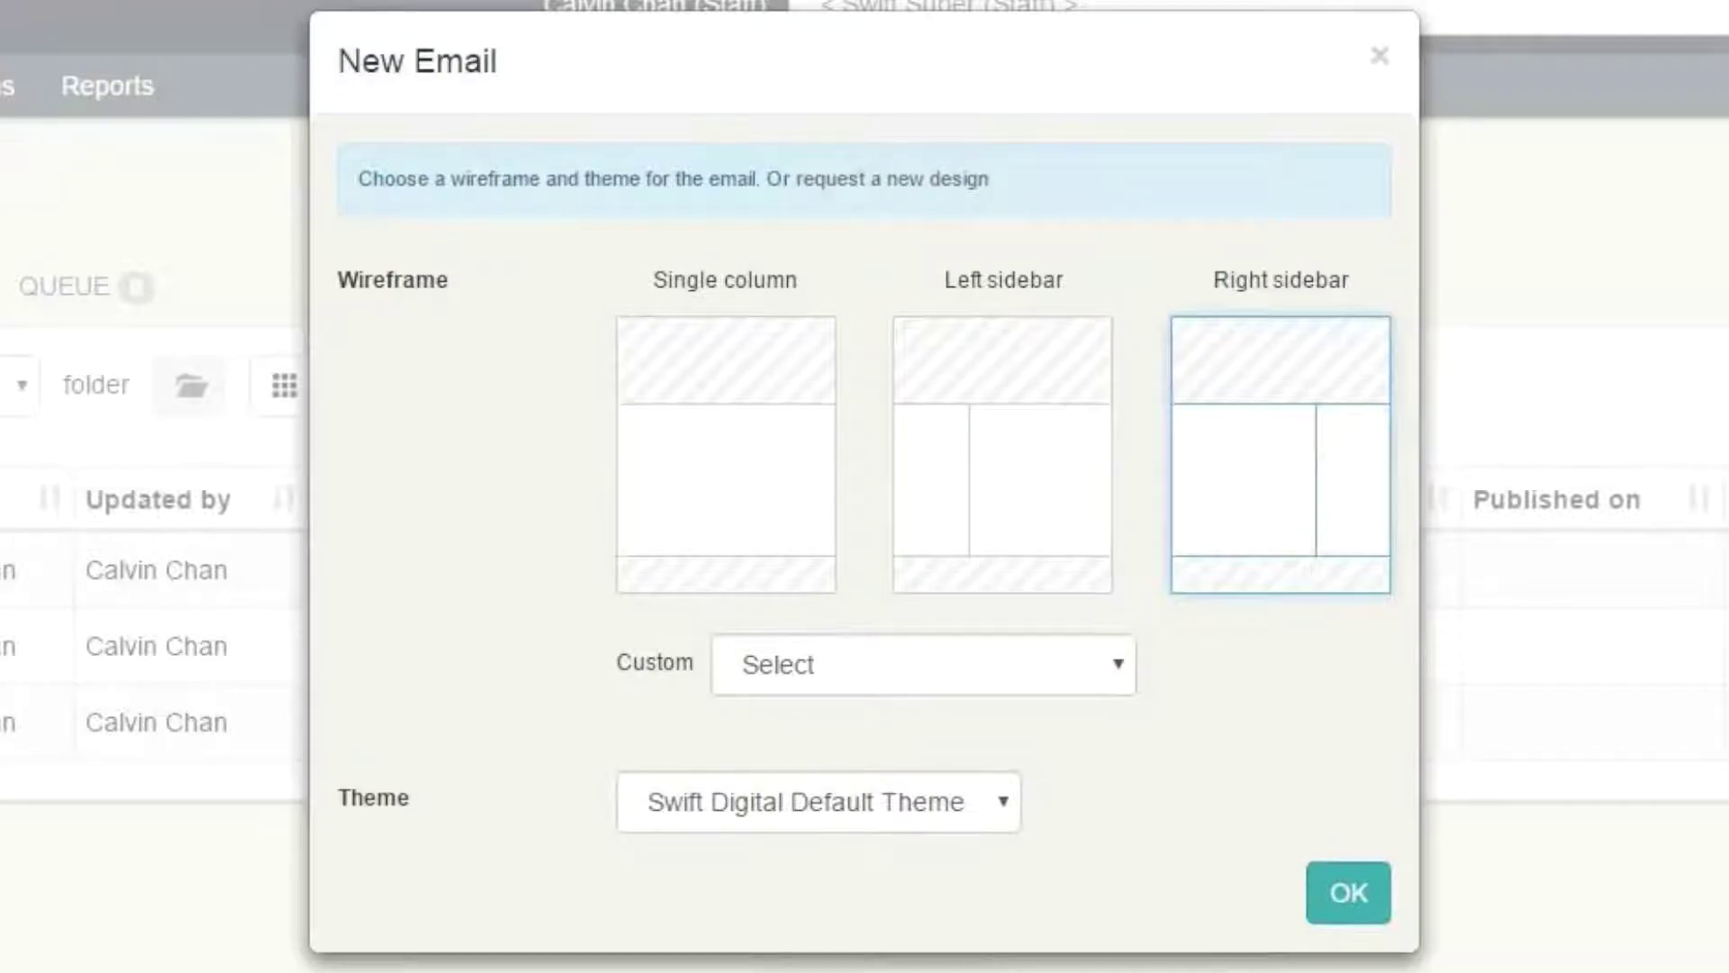
left_click(923, 664)
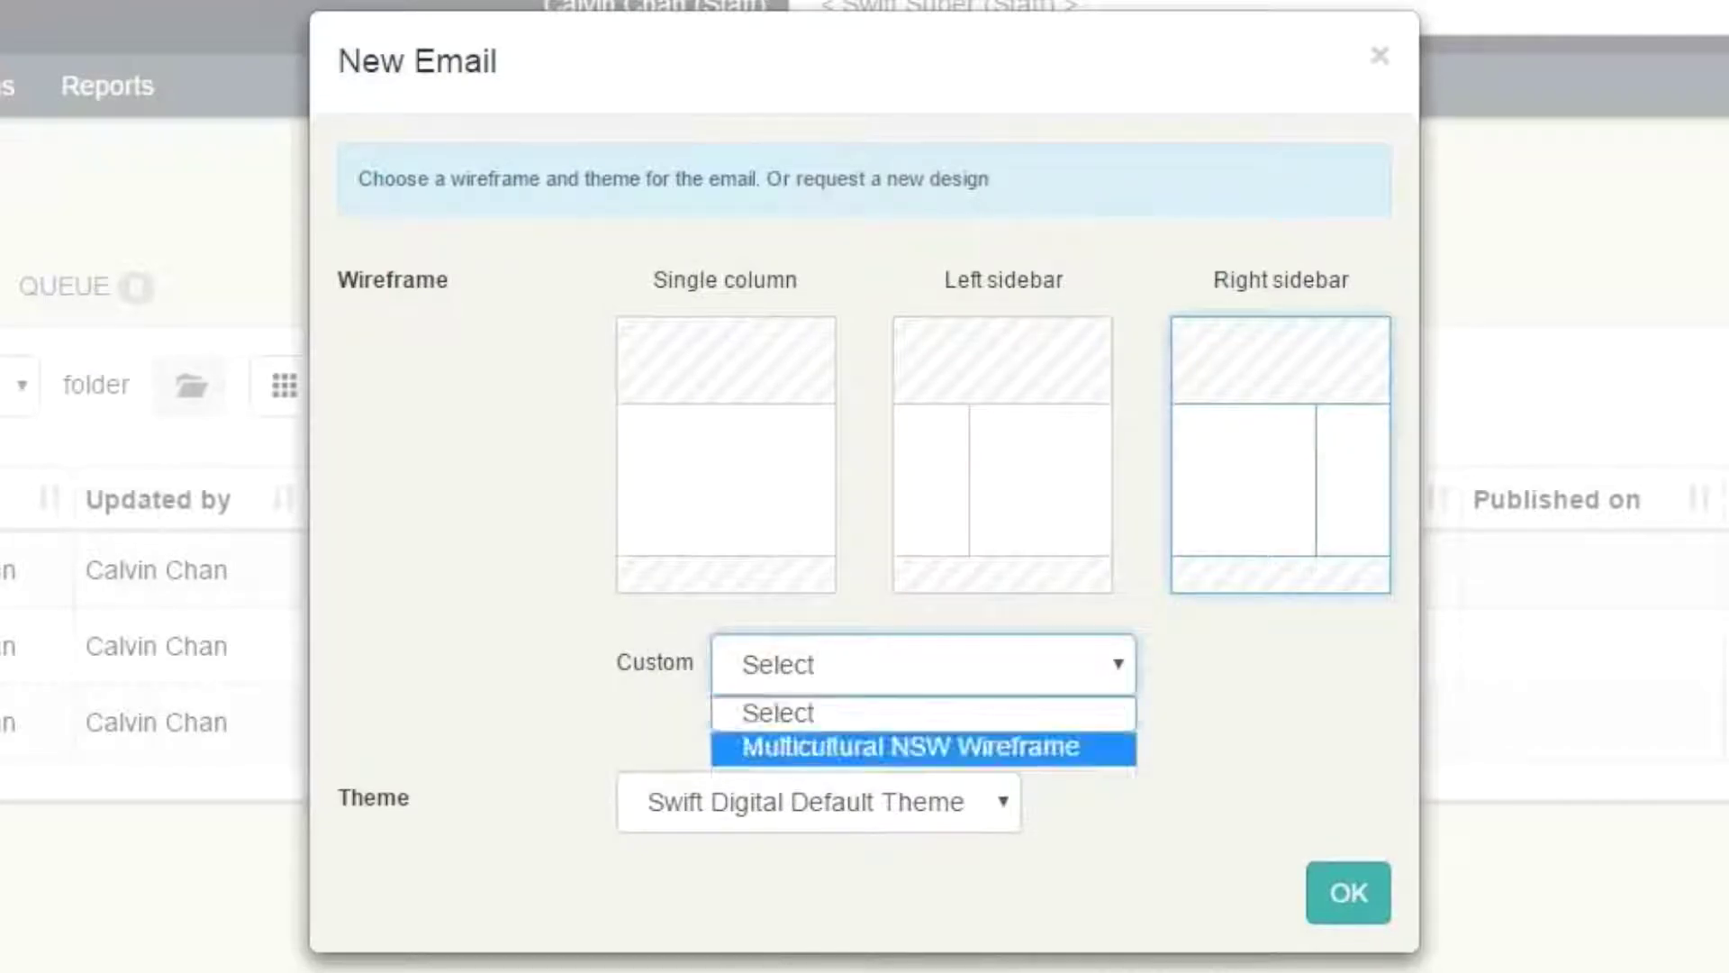
left_click(923, 713)
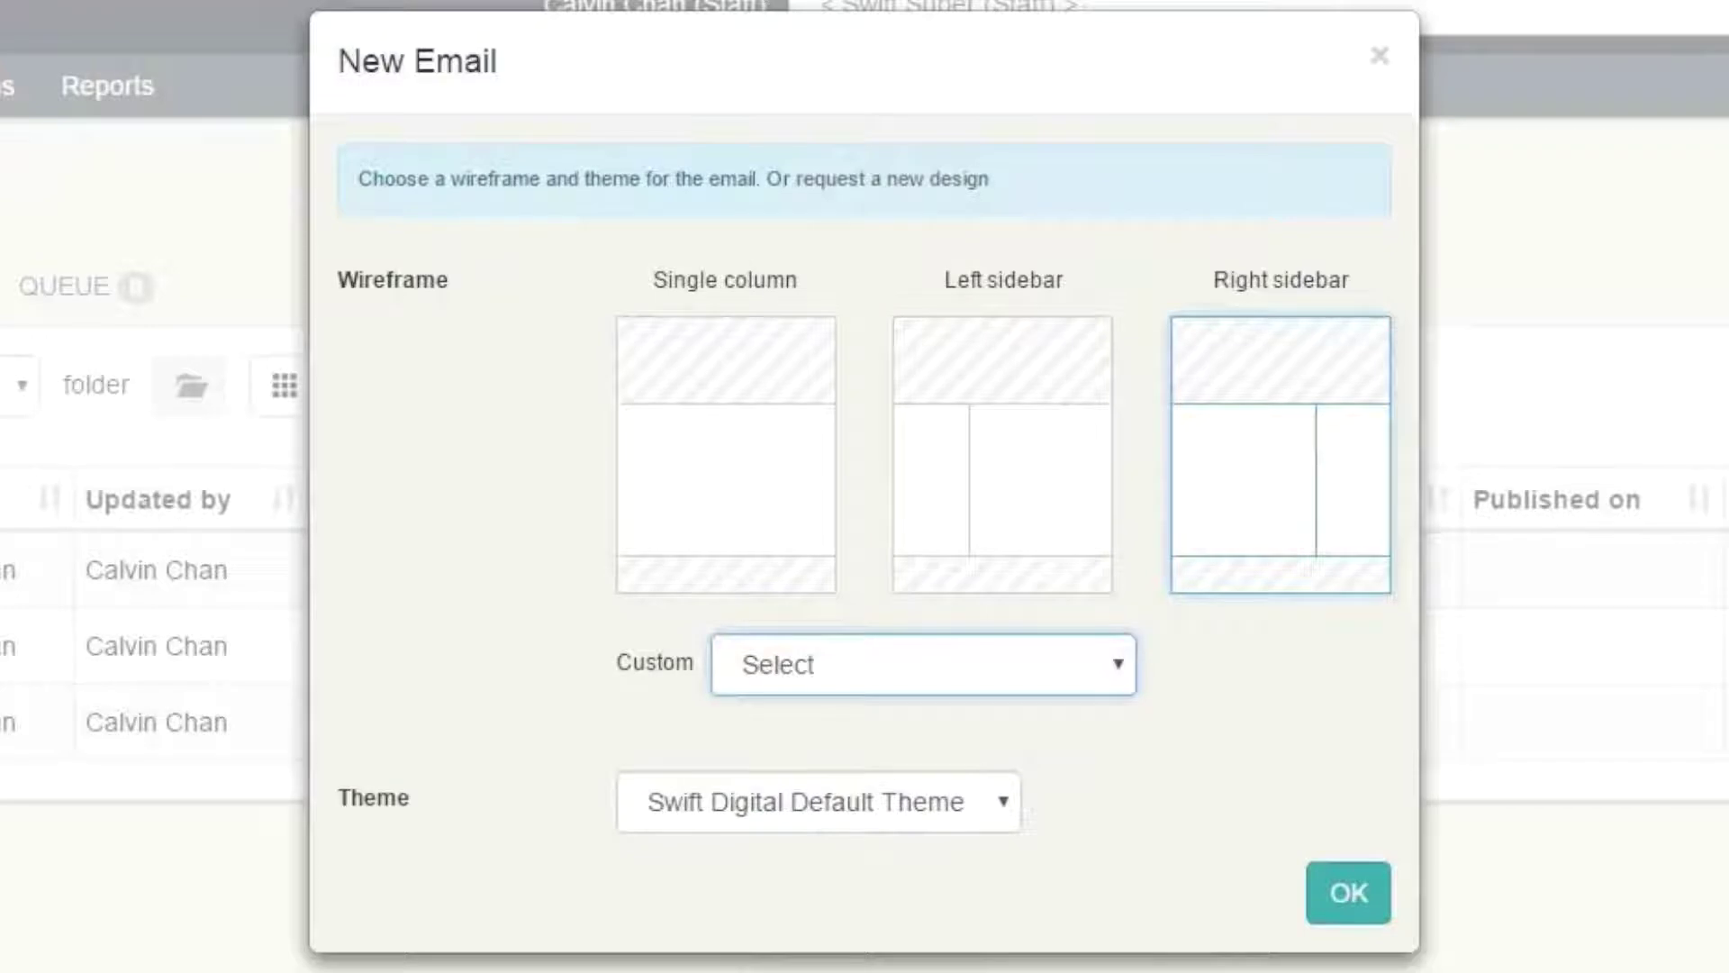
left_click(1207, 725)
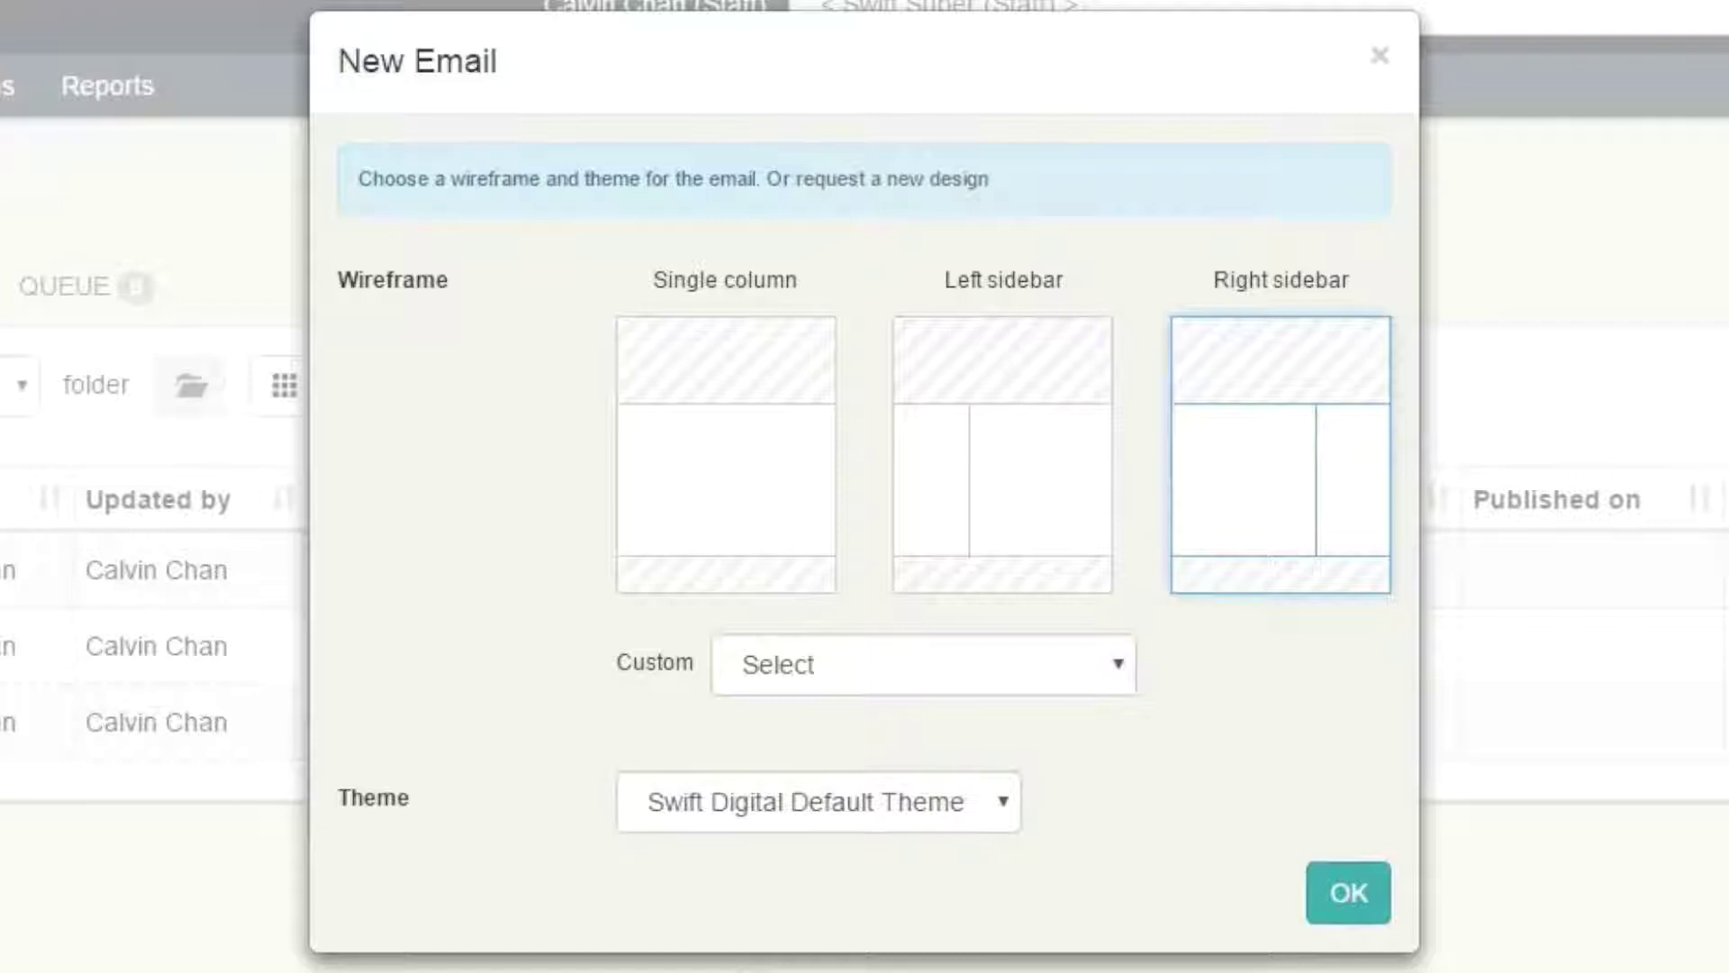
left_click(818, 802)
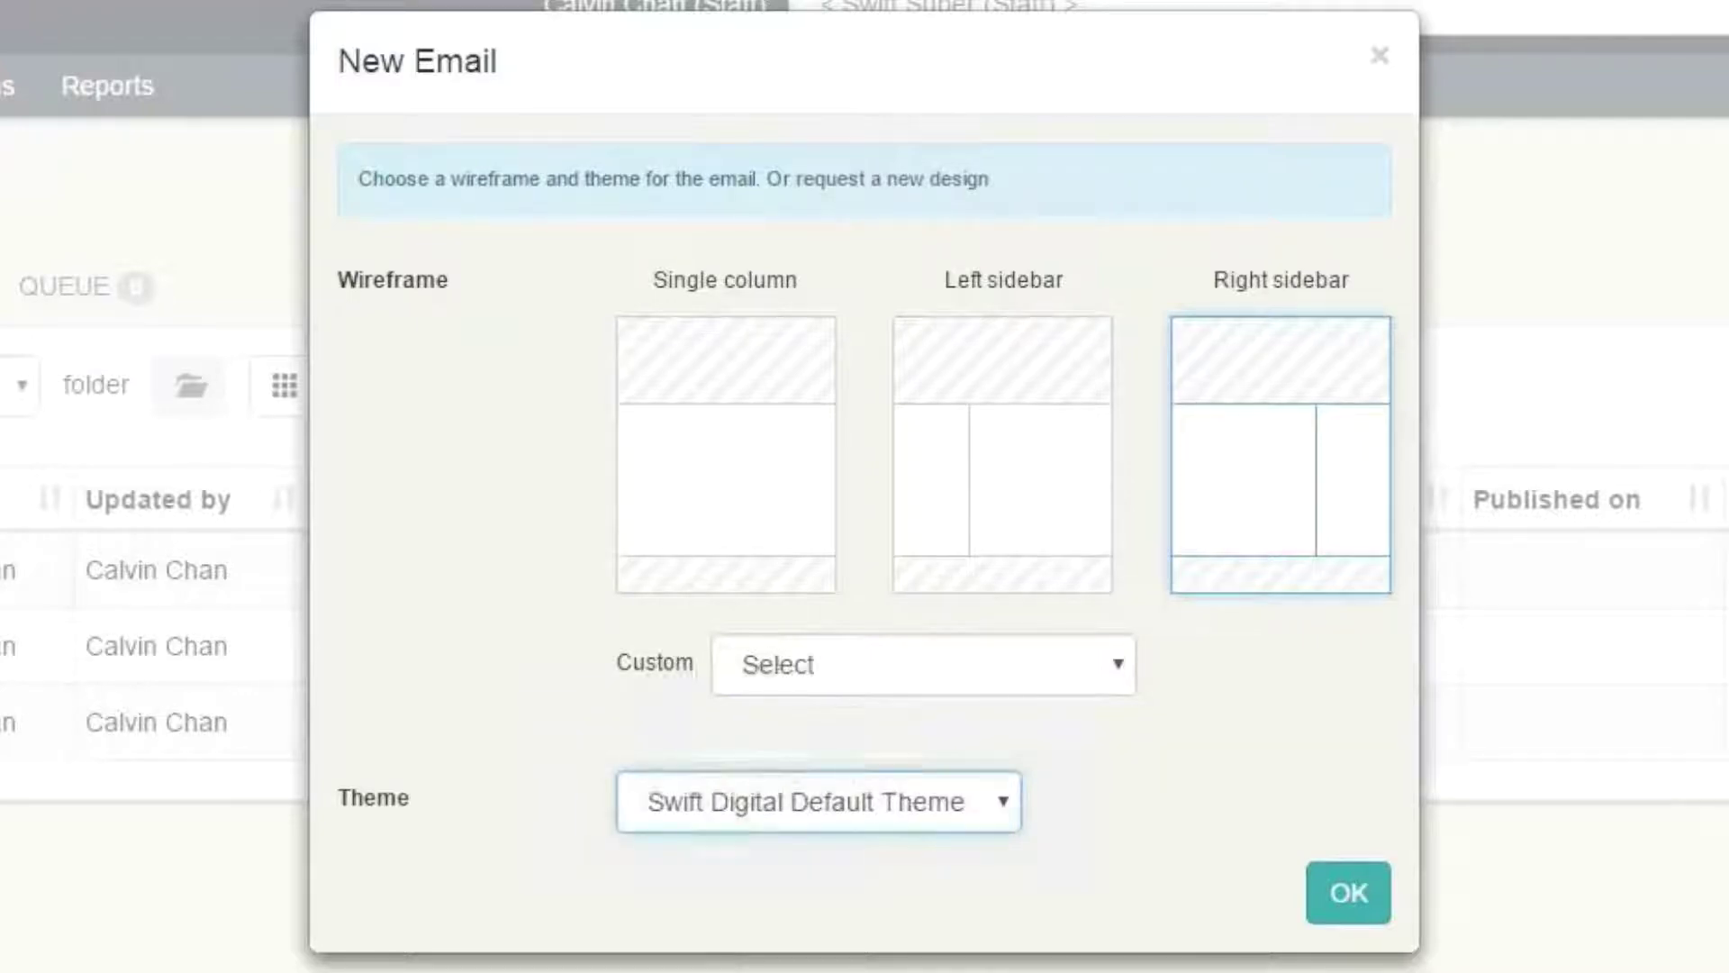
left_click(726, 454)
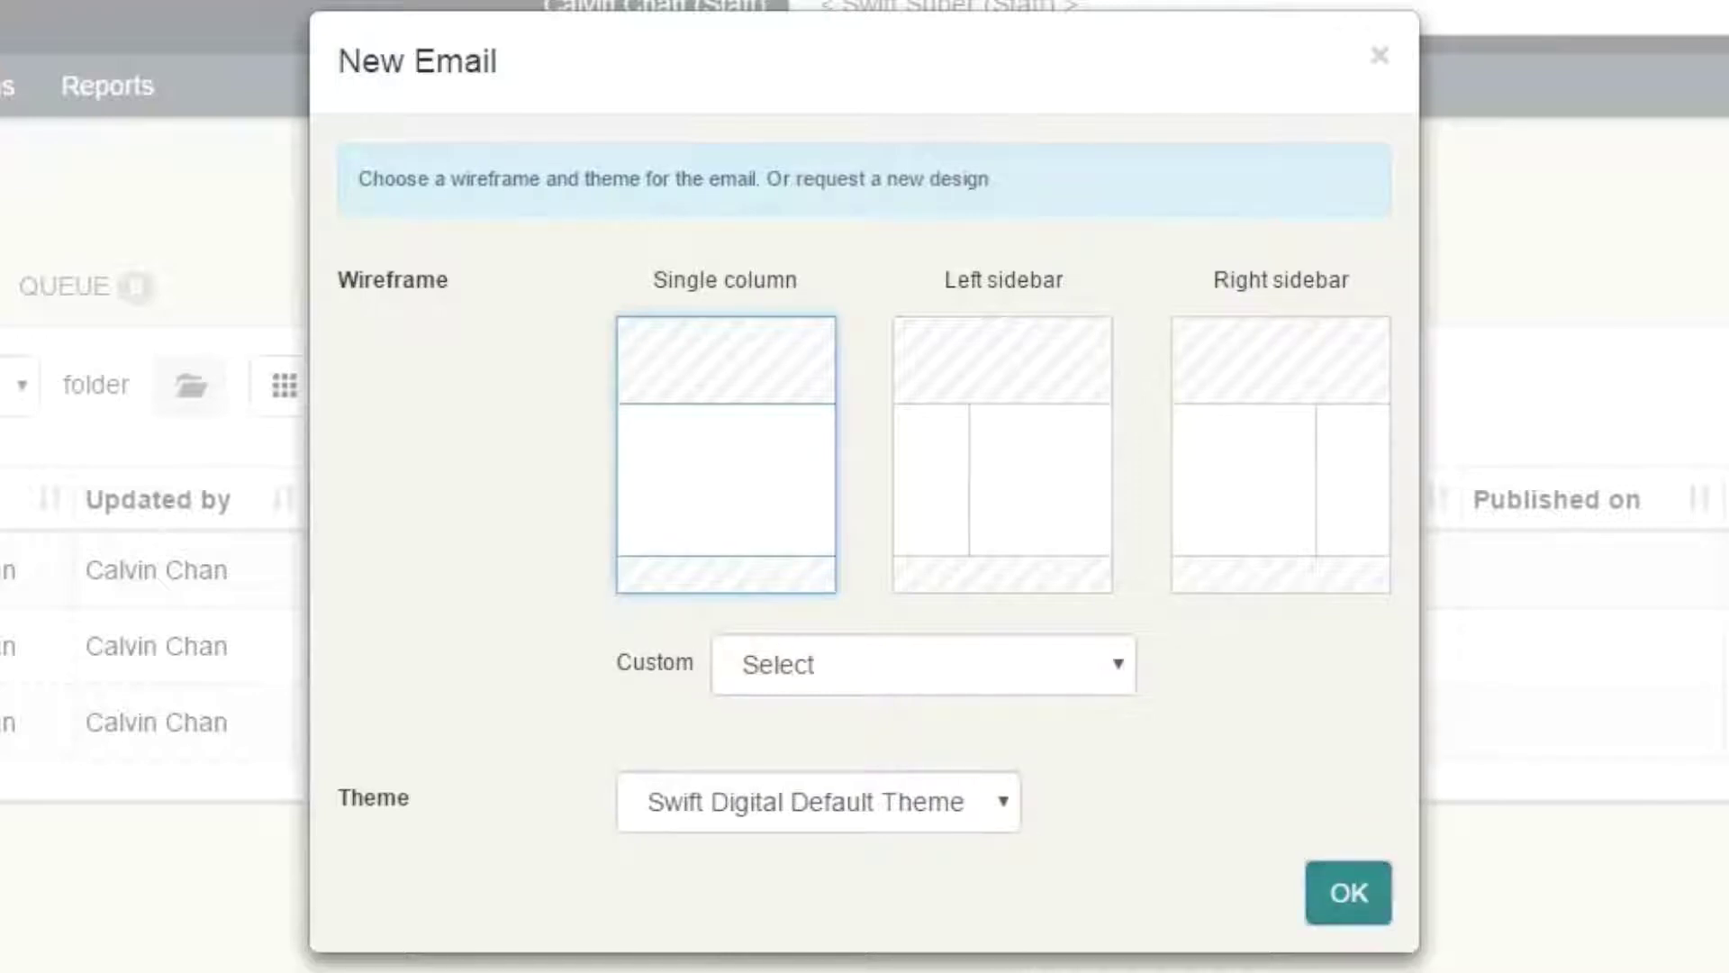
left_click(1349, 892)
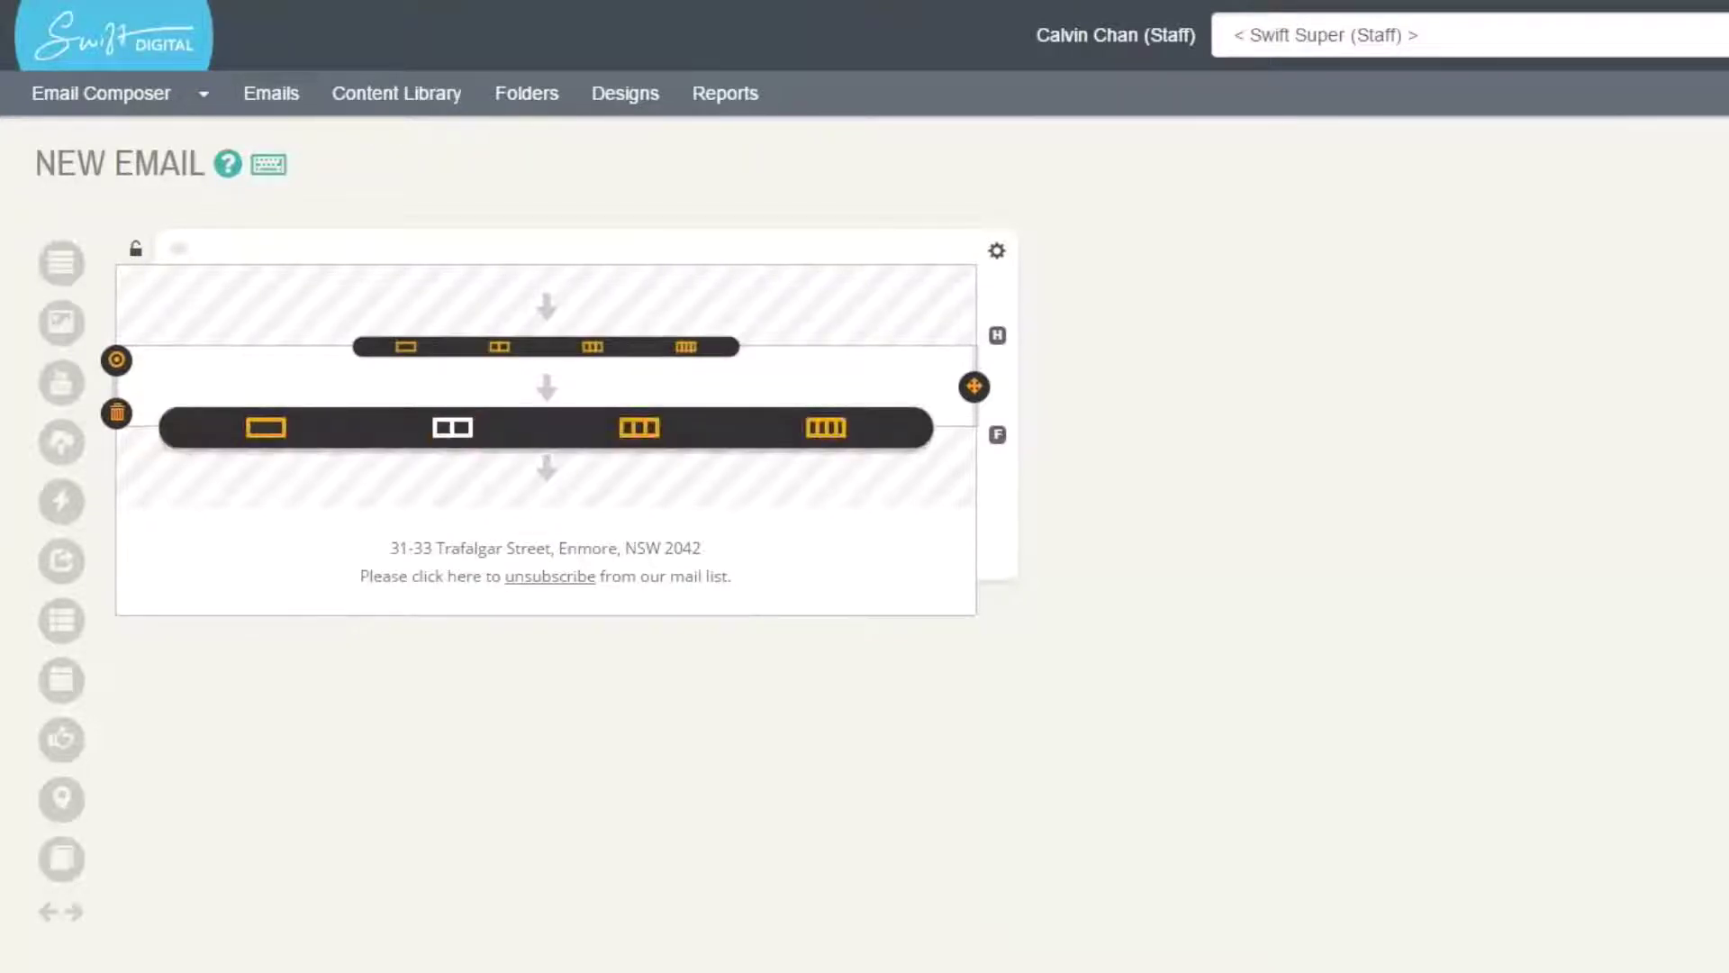
- Insert a two-column row beneath the single-column body row
left_click(453, 427)
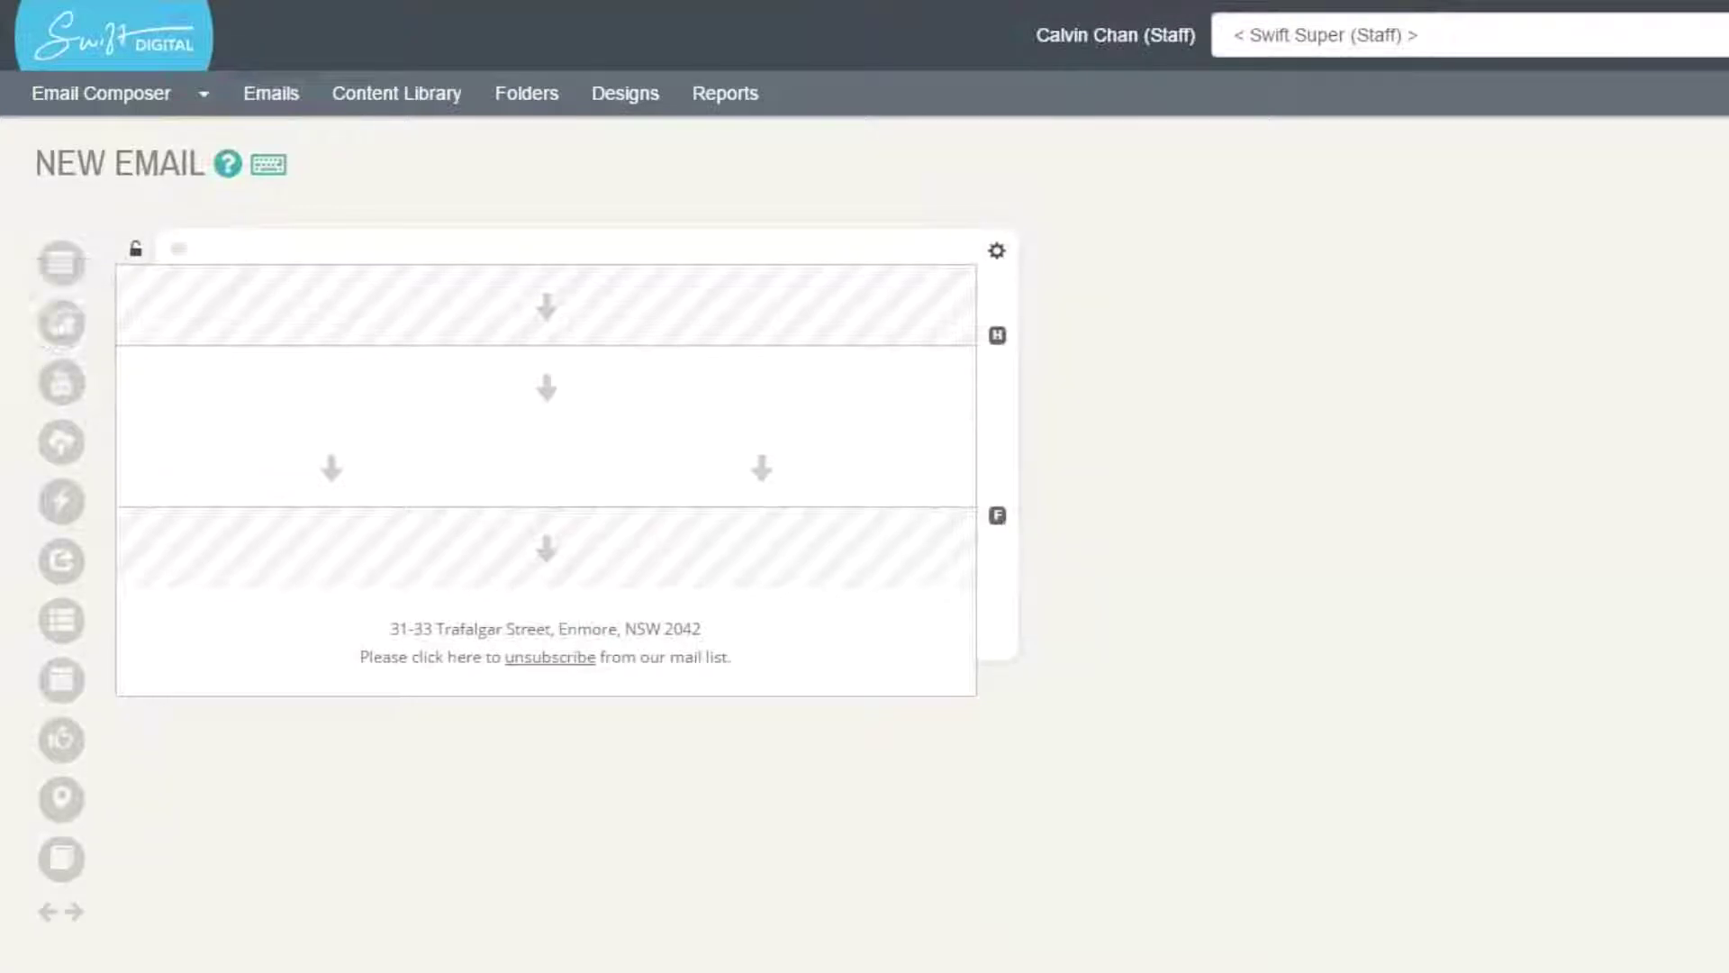
- Drag an Image block into the email header and select its placeholder image address
left_click_drag(61, 321, 541, 302)
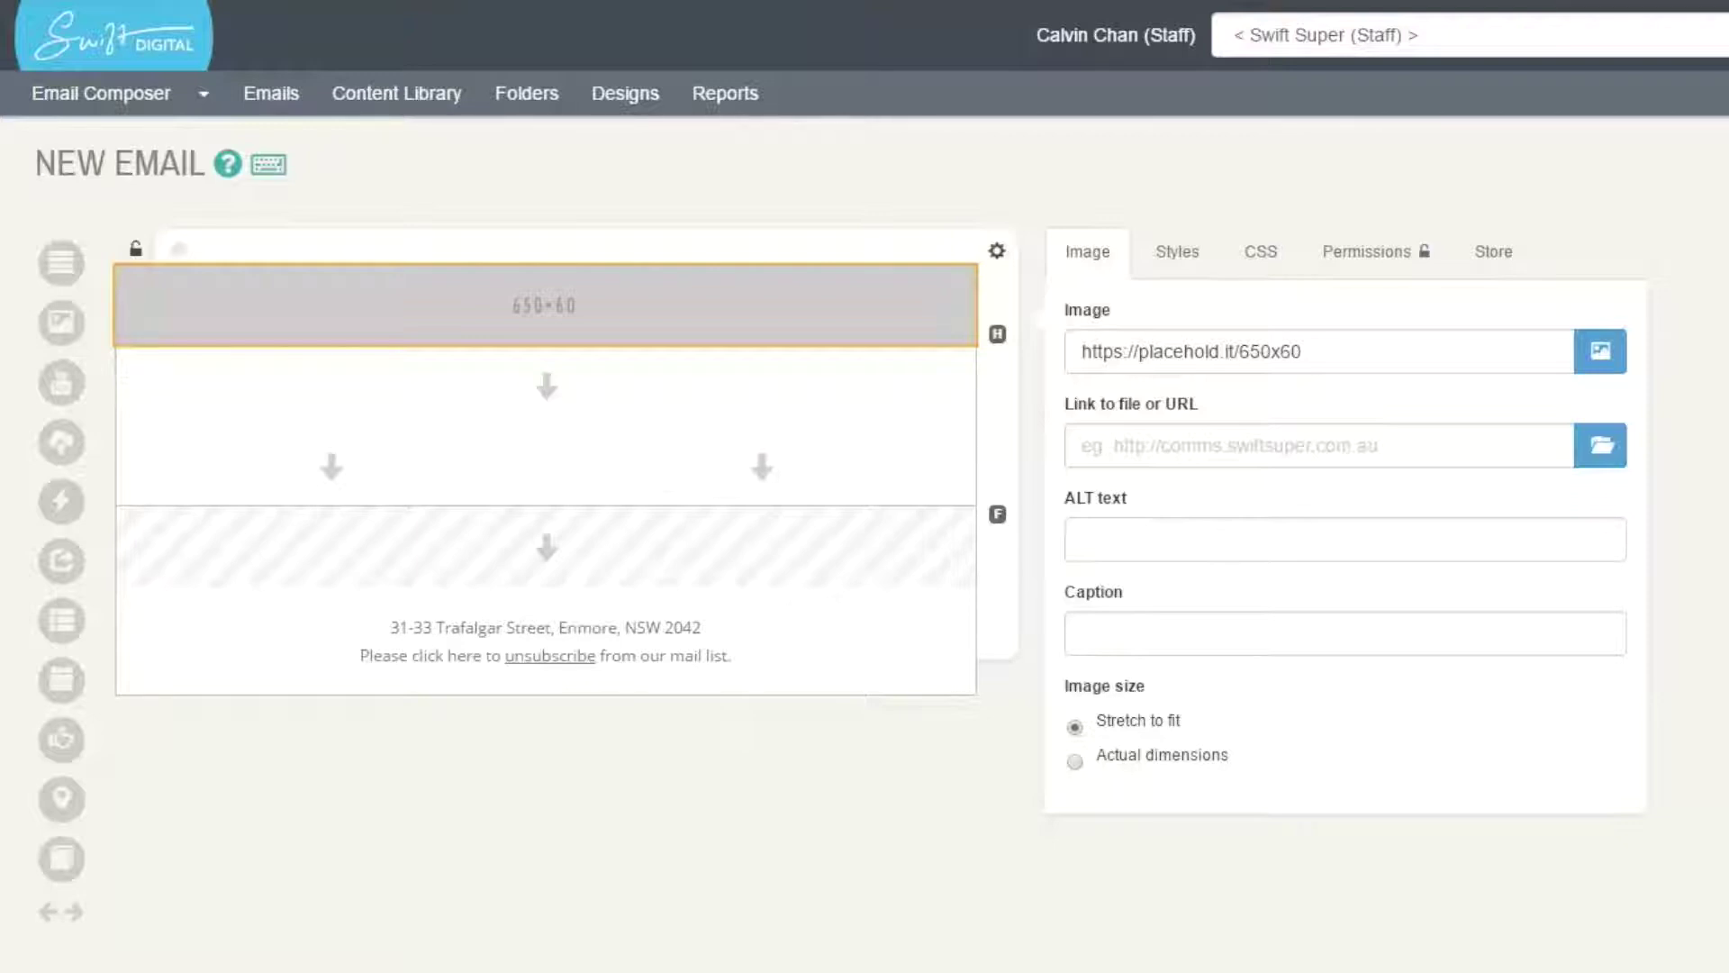
mouse_move(545, 305)
left_click(1306, 352)
left_click_drag(1306, 352, 1081, 352)
left_click(1303, 352)
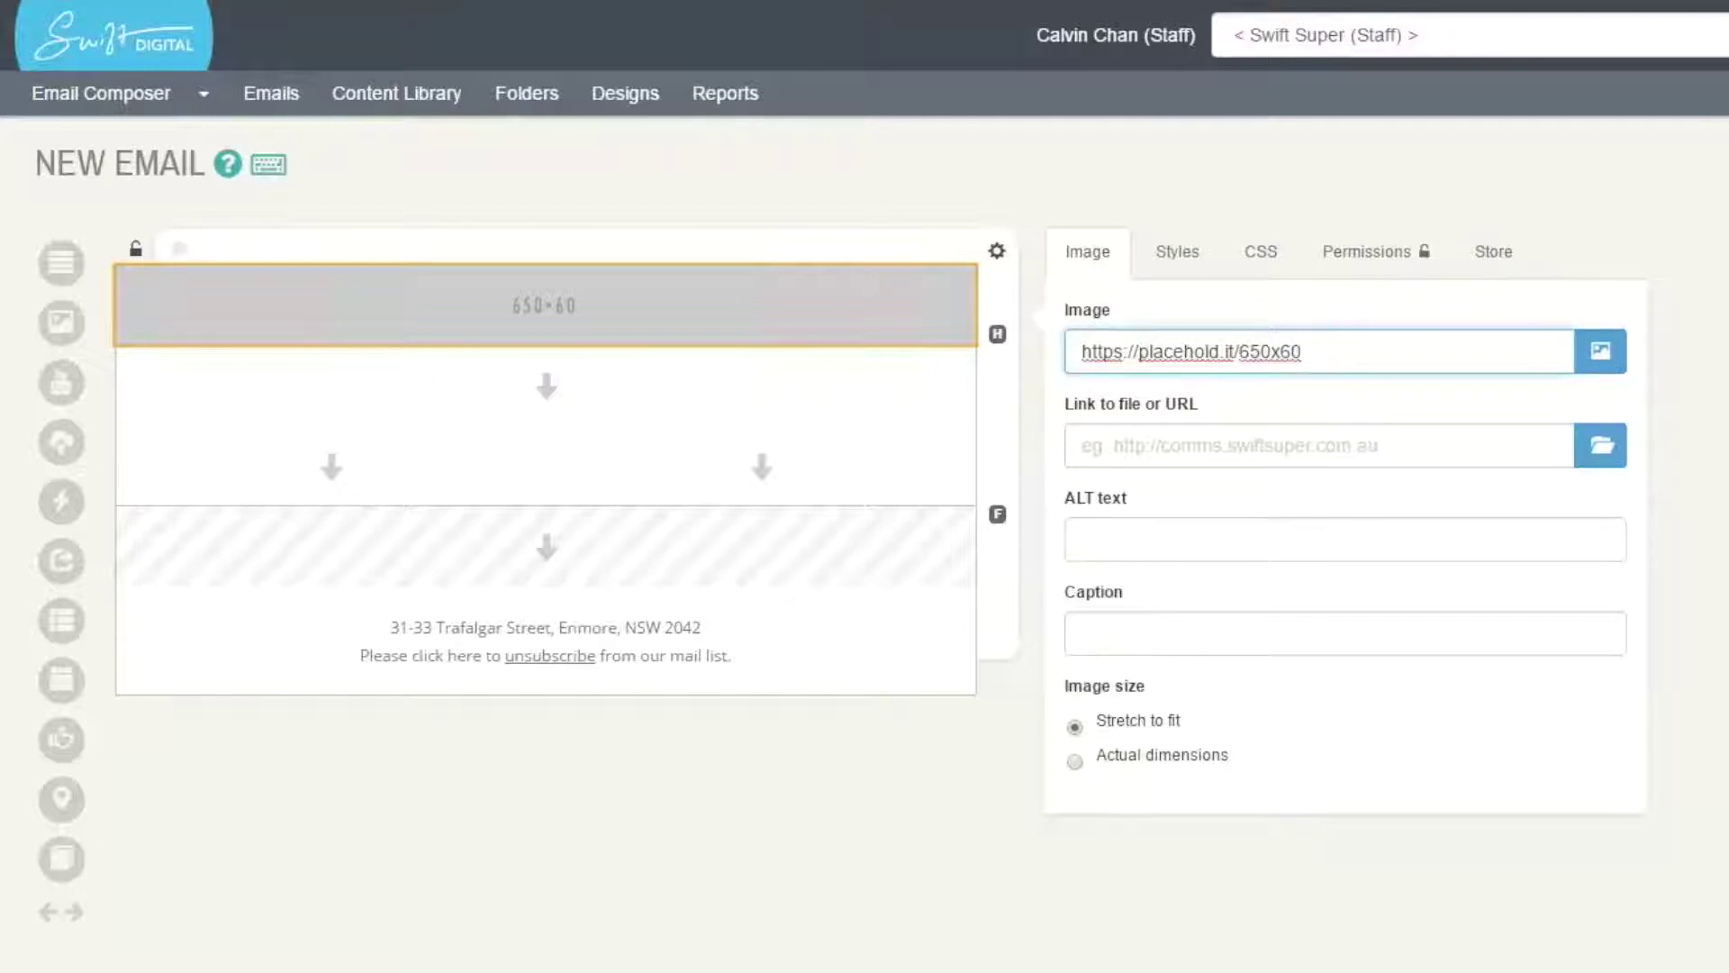
left_click_drag(1303, 353, 1081, 352)
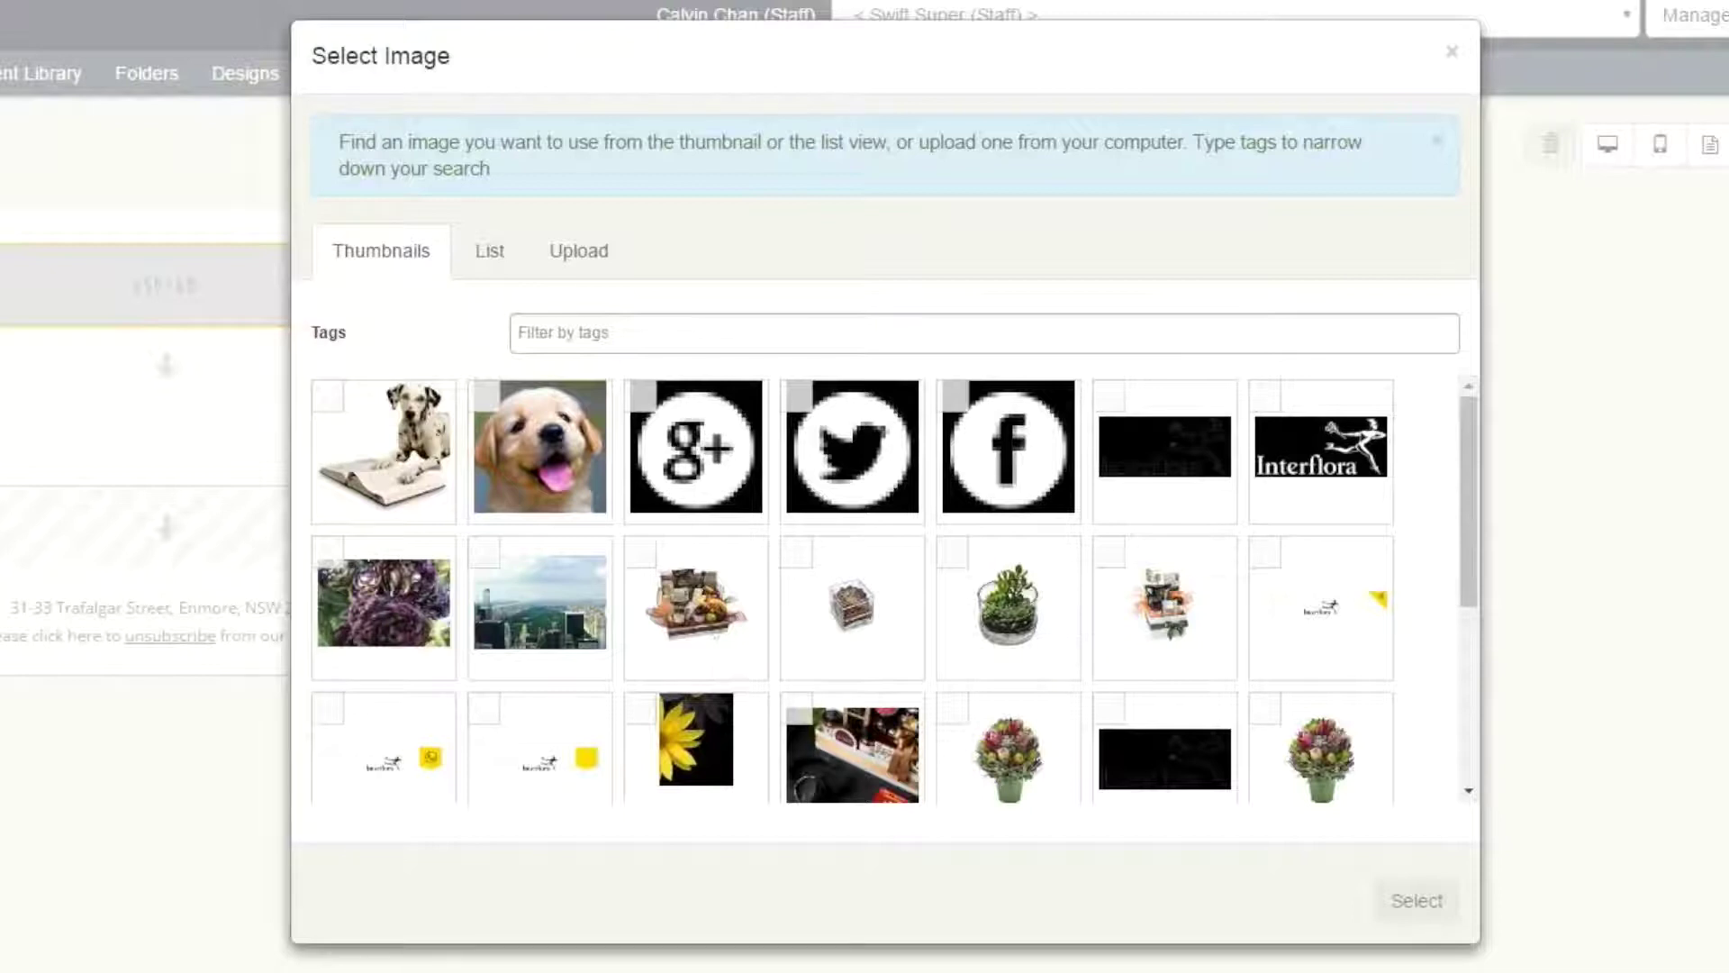
- Filter the image library by 'banner' and choose the Run Club bulldog banner
left_click(531, 333)
type("banner")
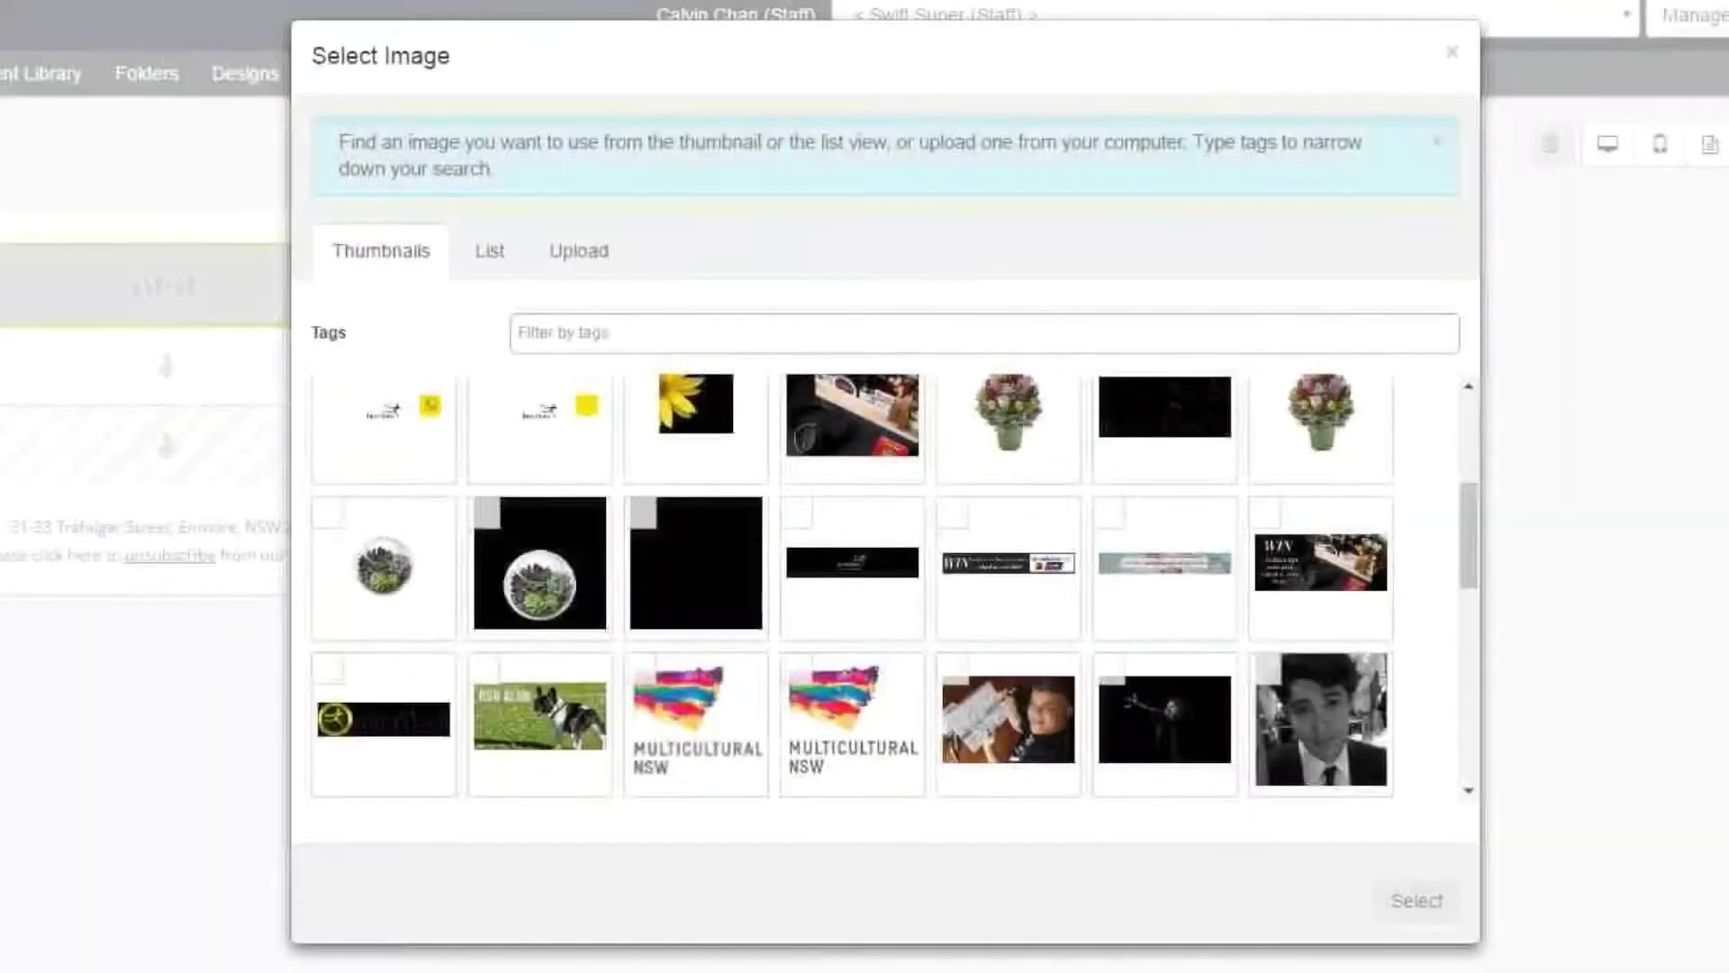
left_click(539, 716)
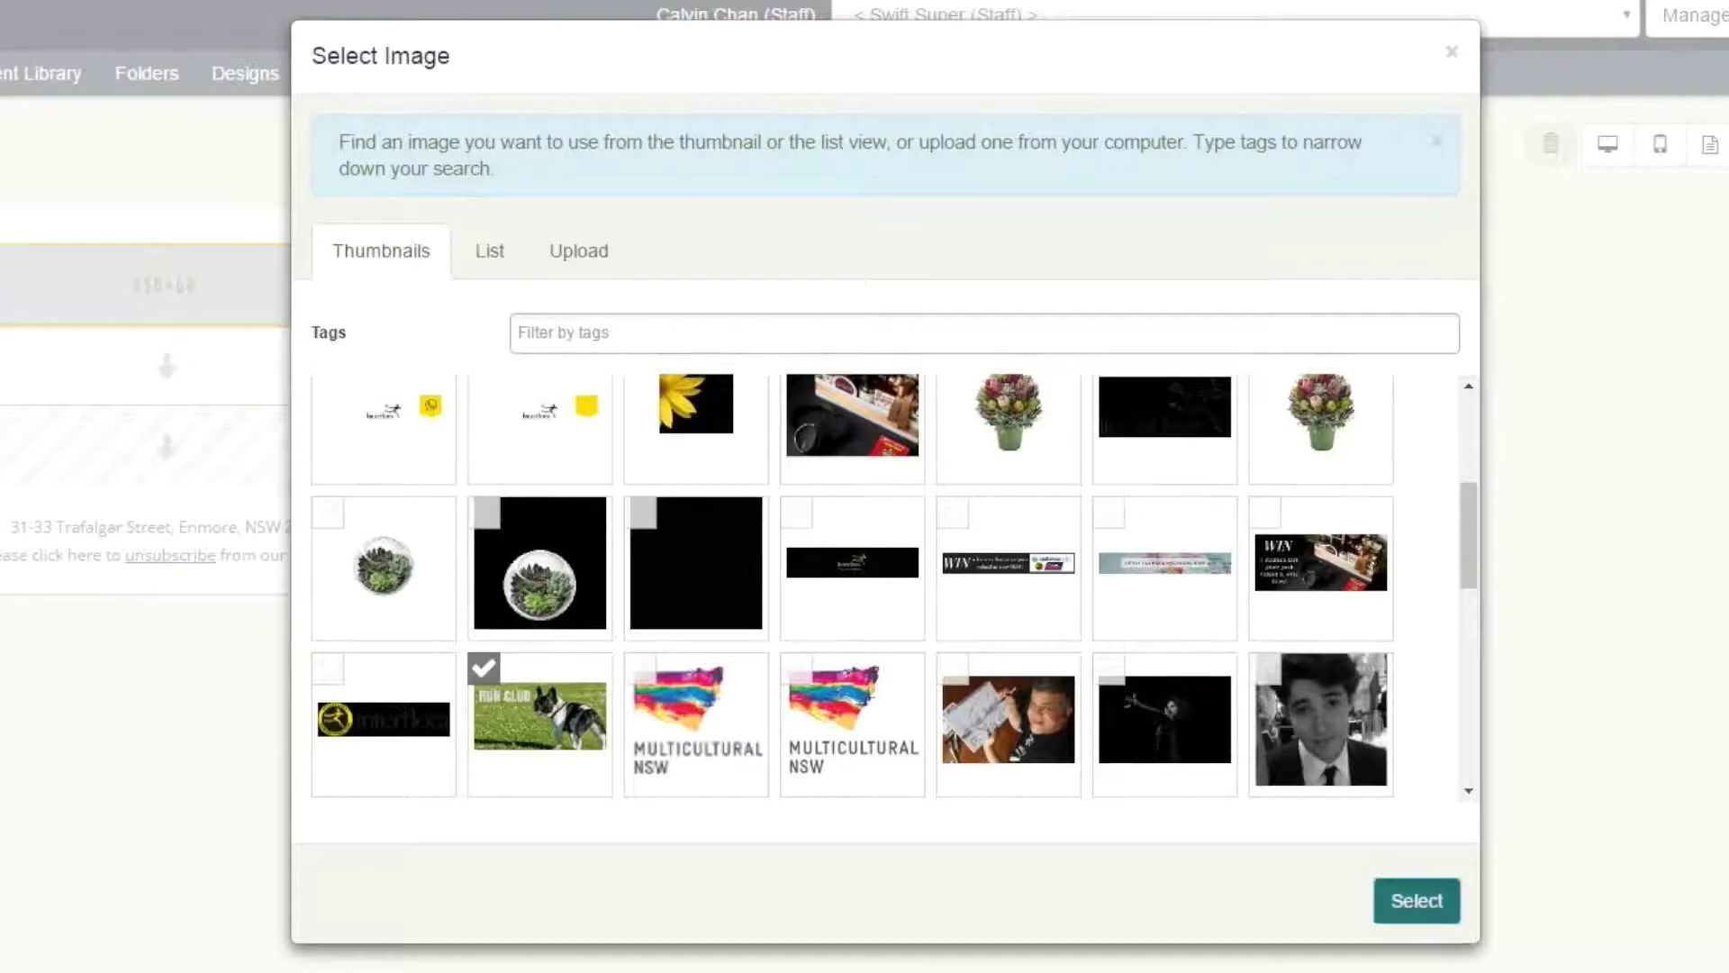
left_click(1417, 901)
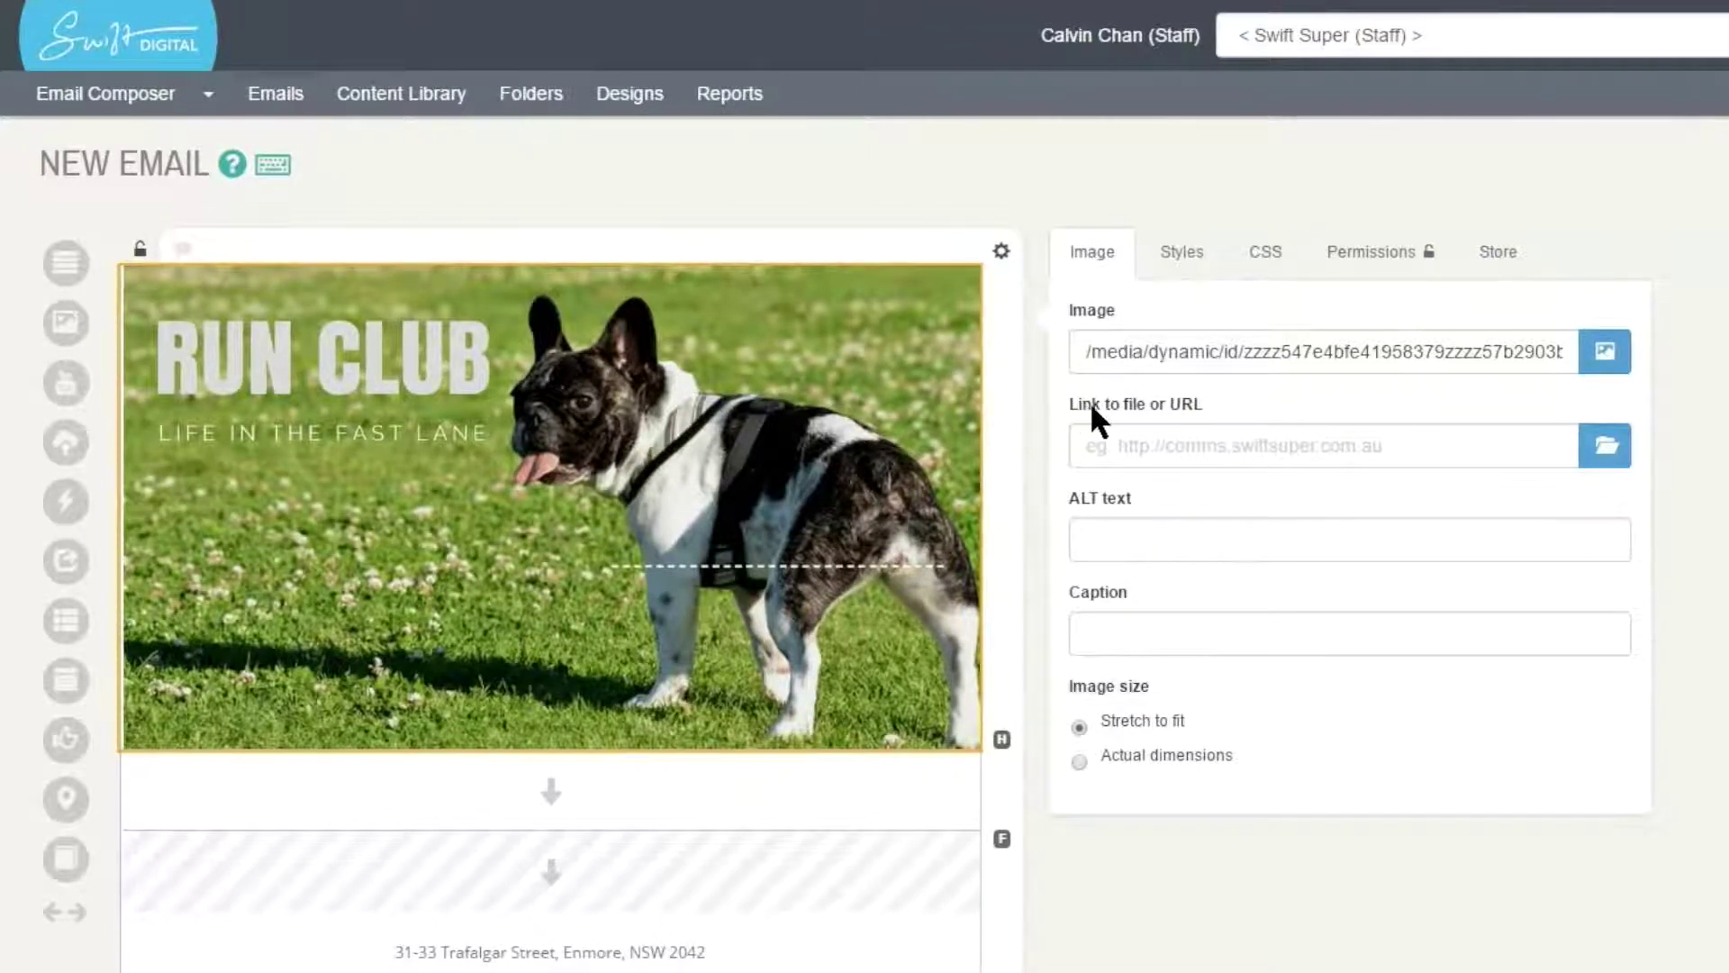
left_click(1175, 442)
type("htttp")
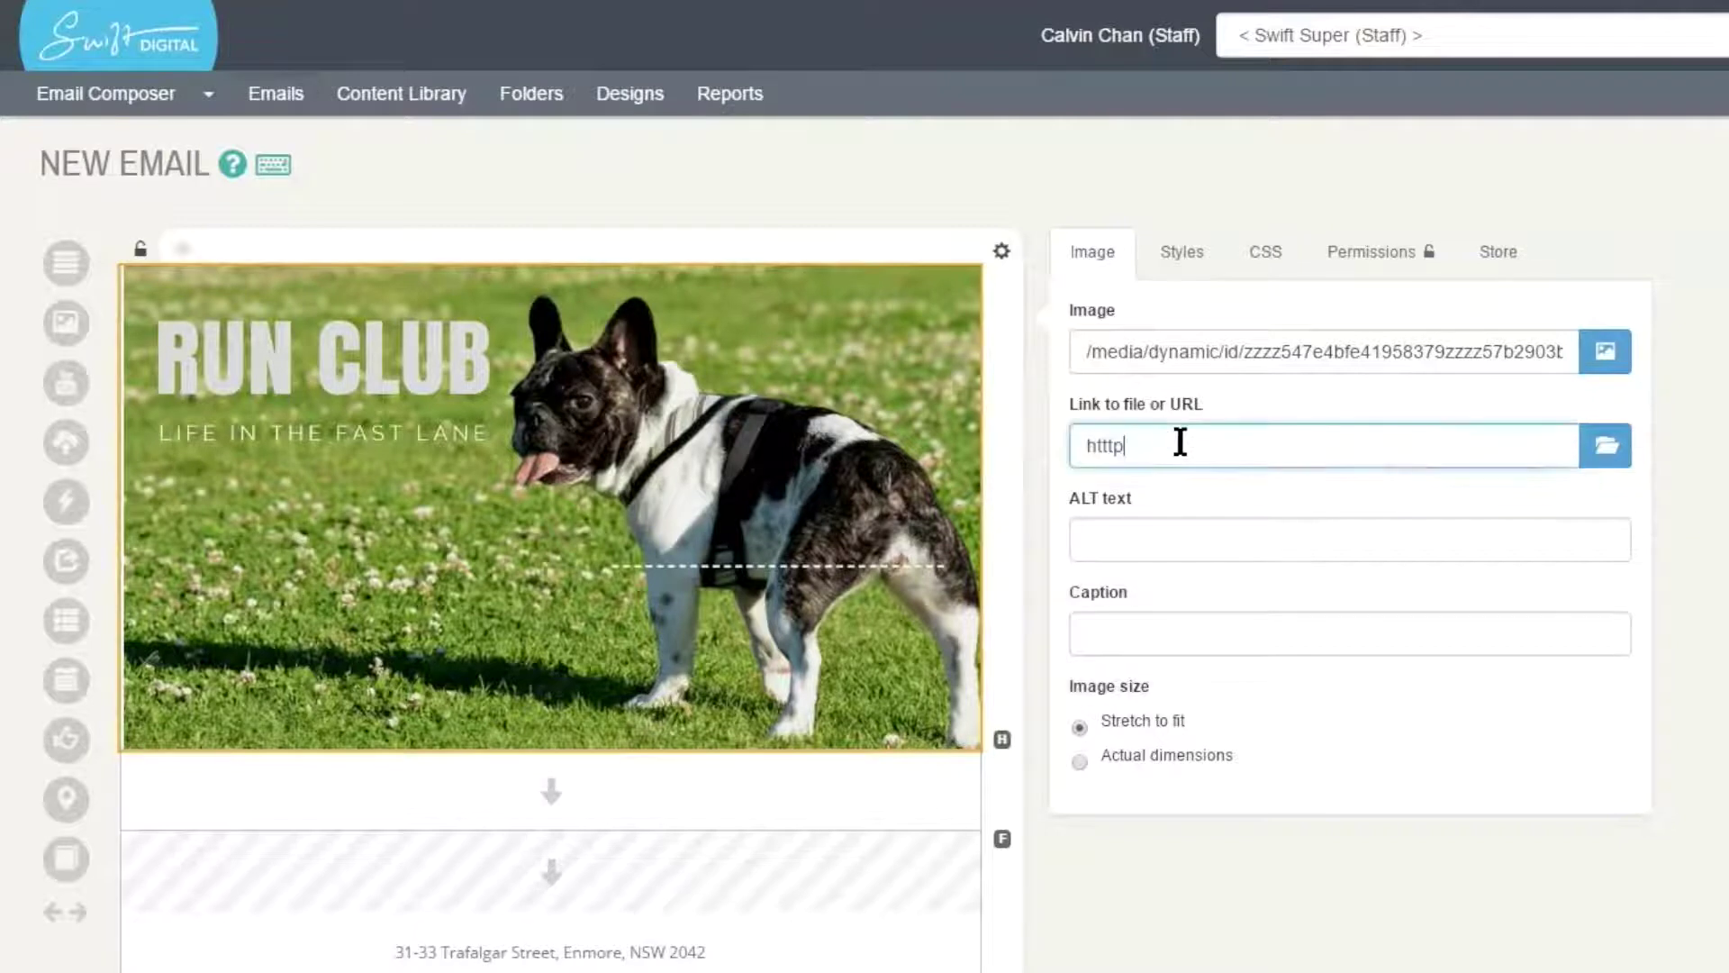
key("BackSpace")
key("BackSpace")
type("p://www.swiftdigital.com.au")
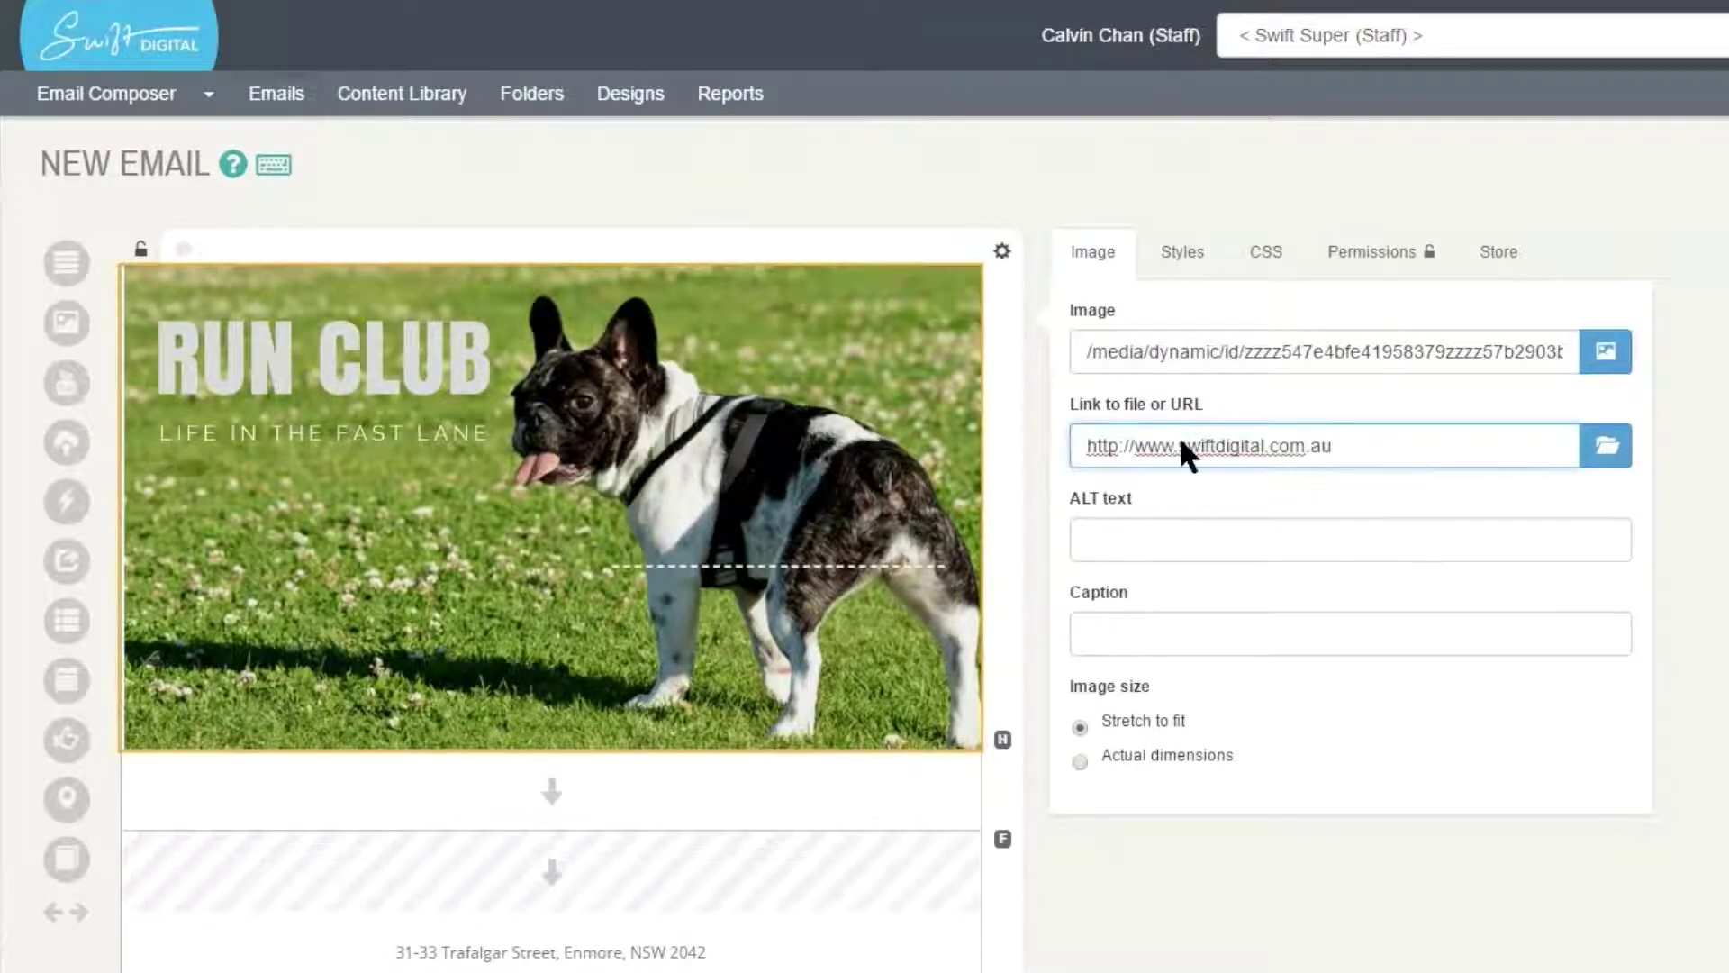
key("Tab")
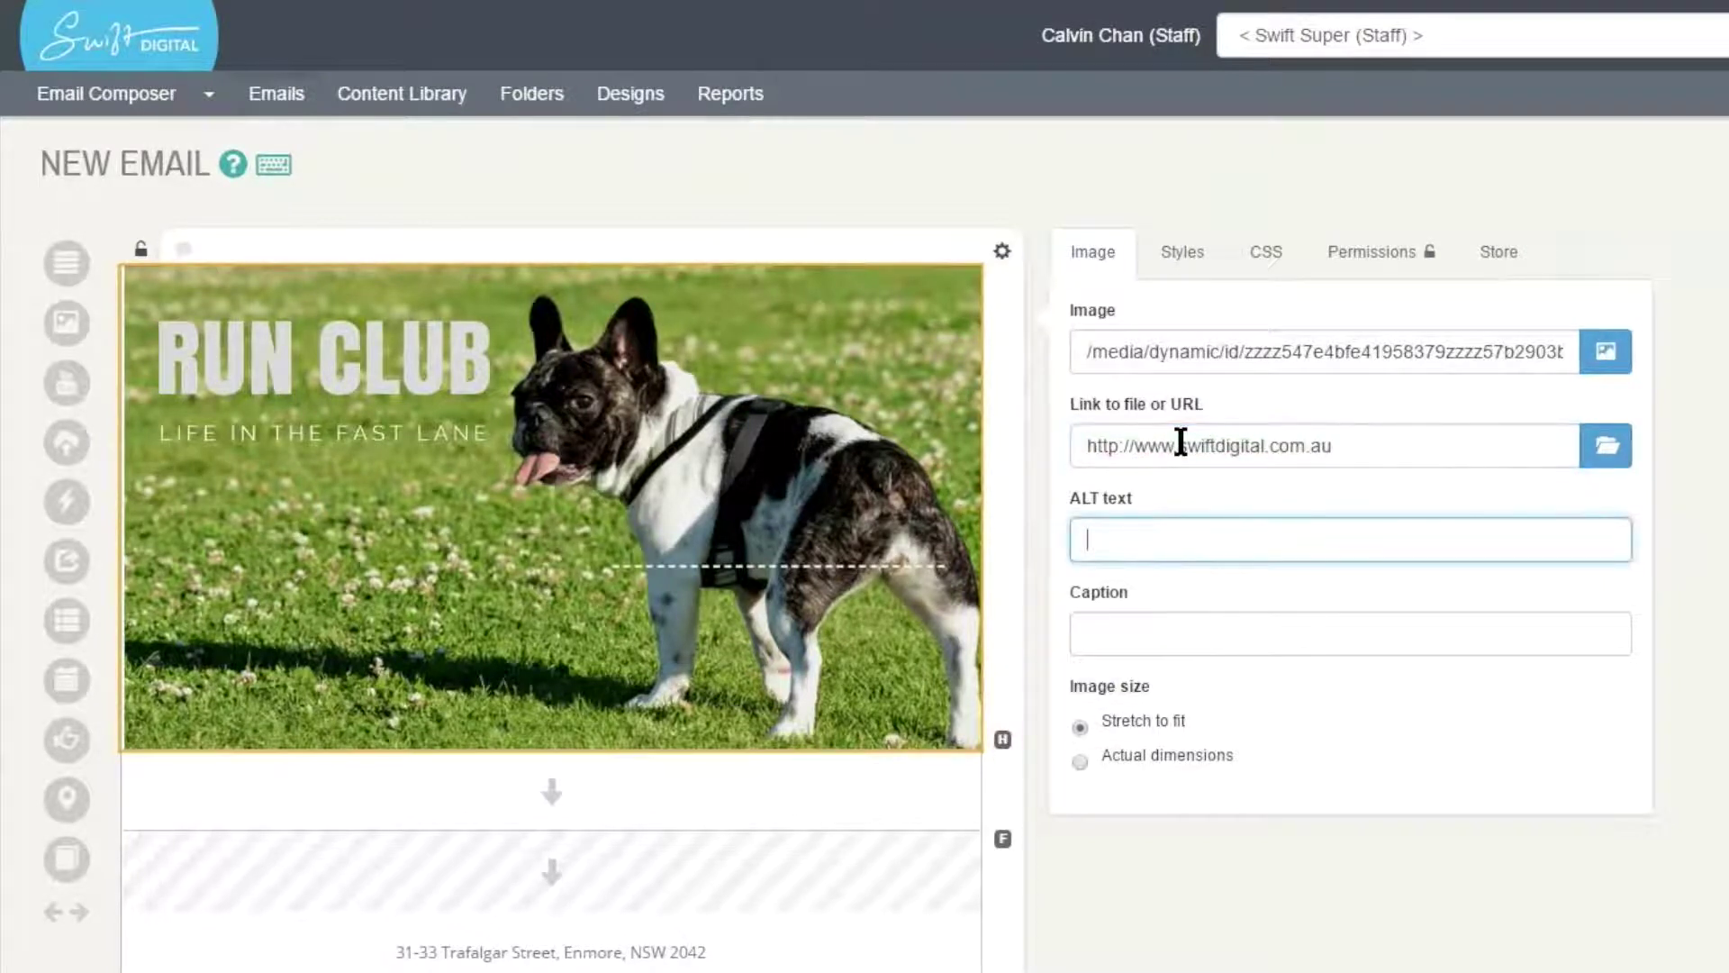
type("Run Club")
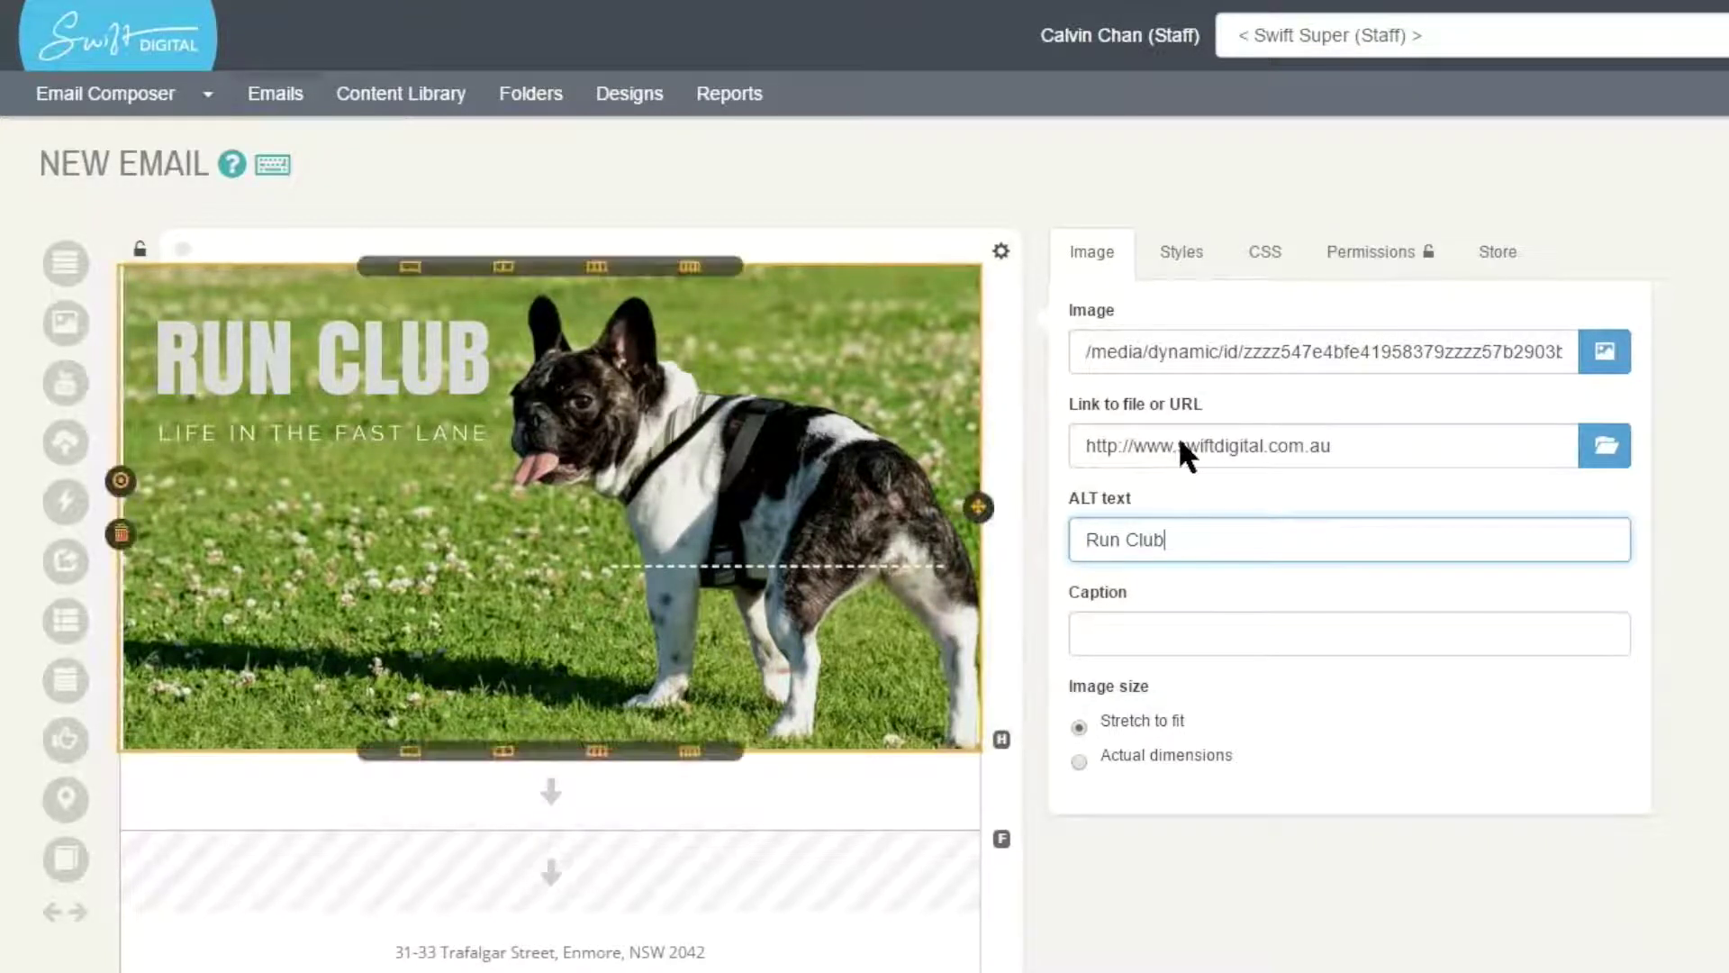
- Add then delete a 'Run club' caption, and change the image's size display option
key("Tab")
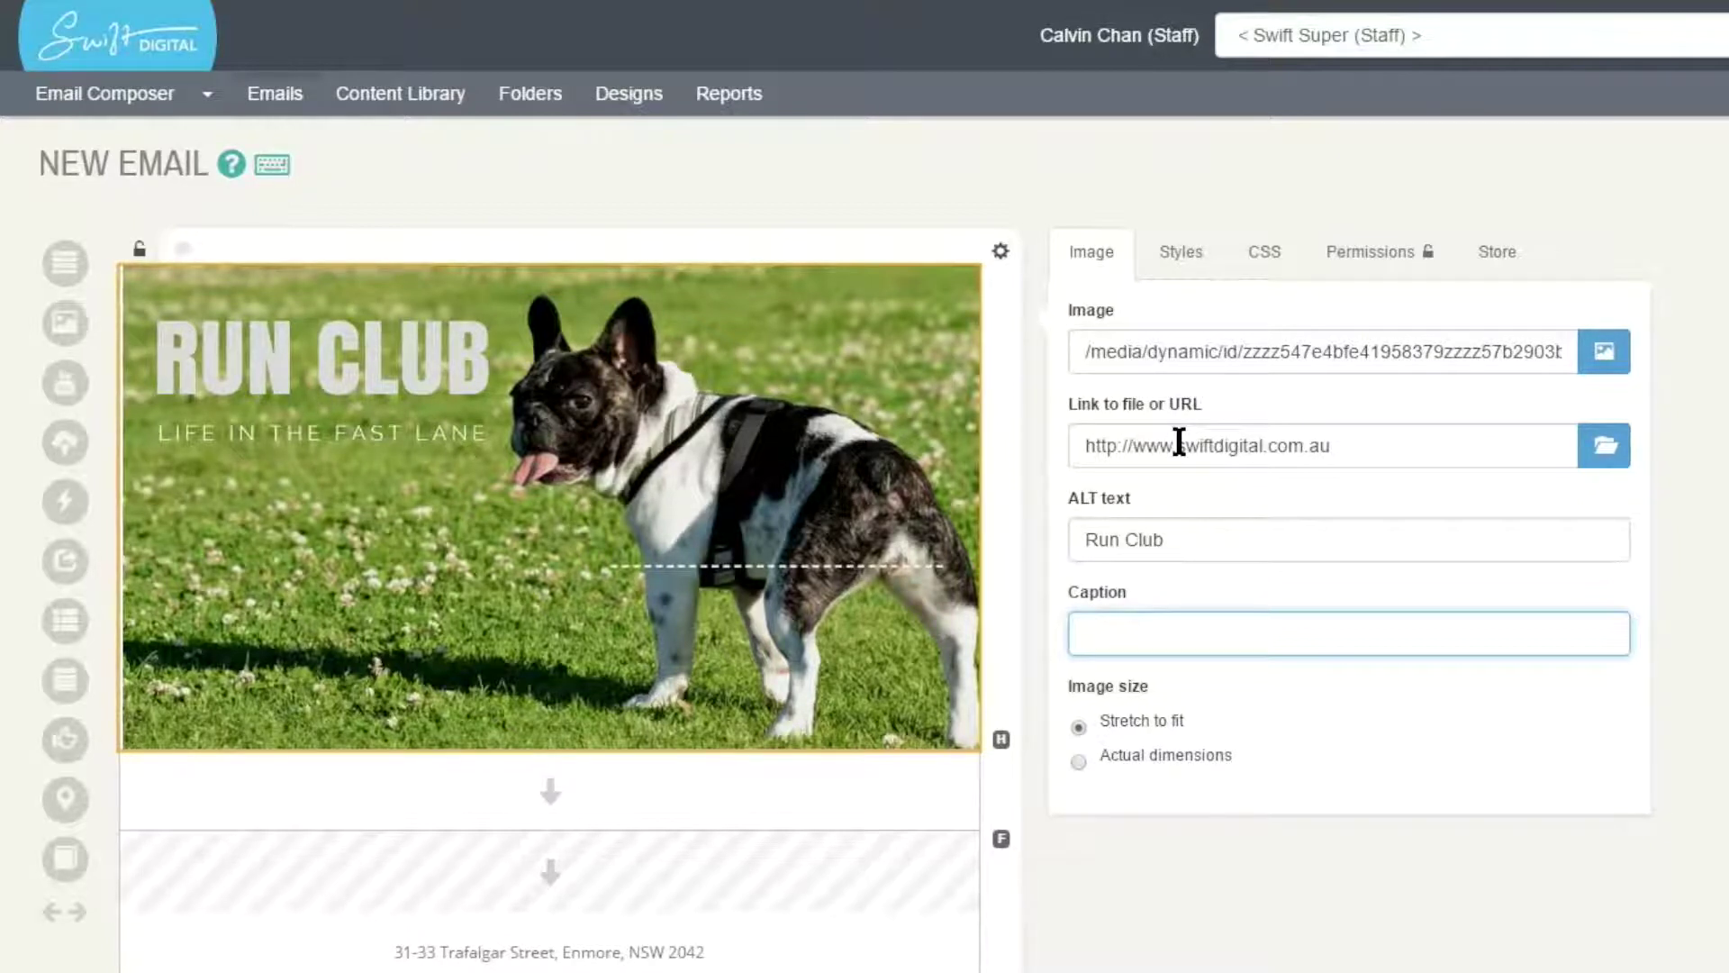
type("Run club")
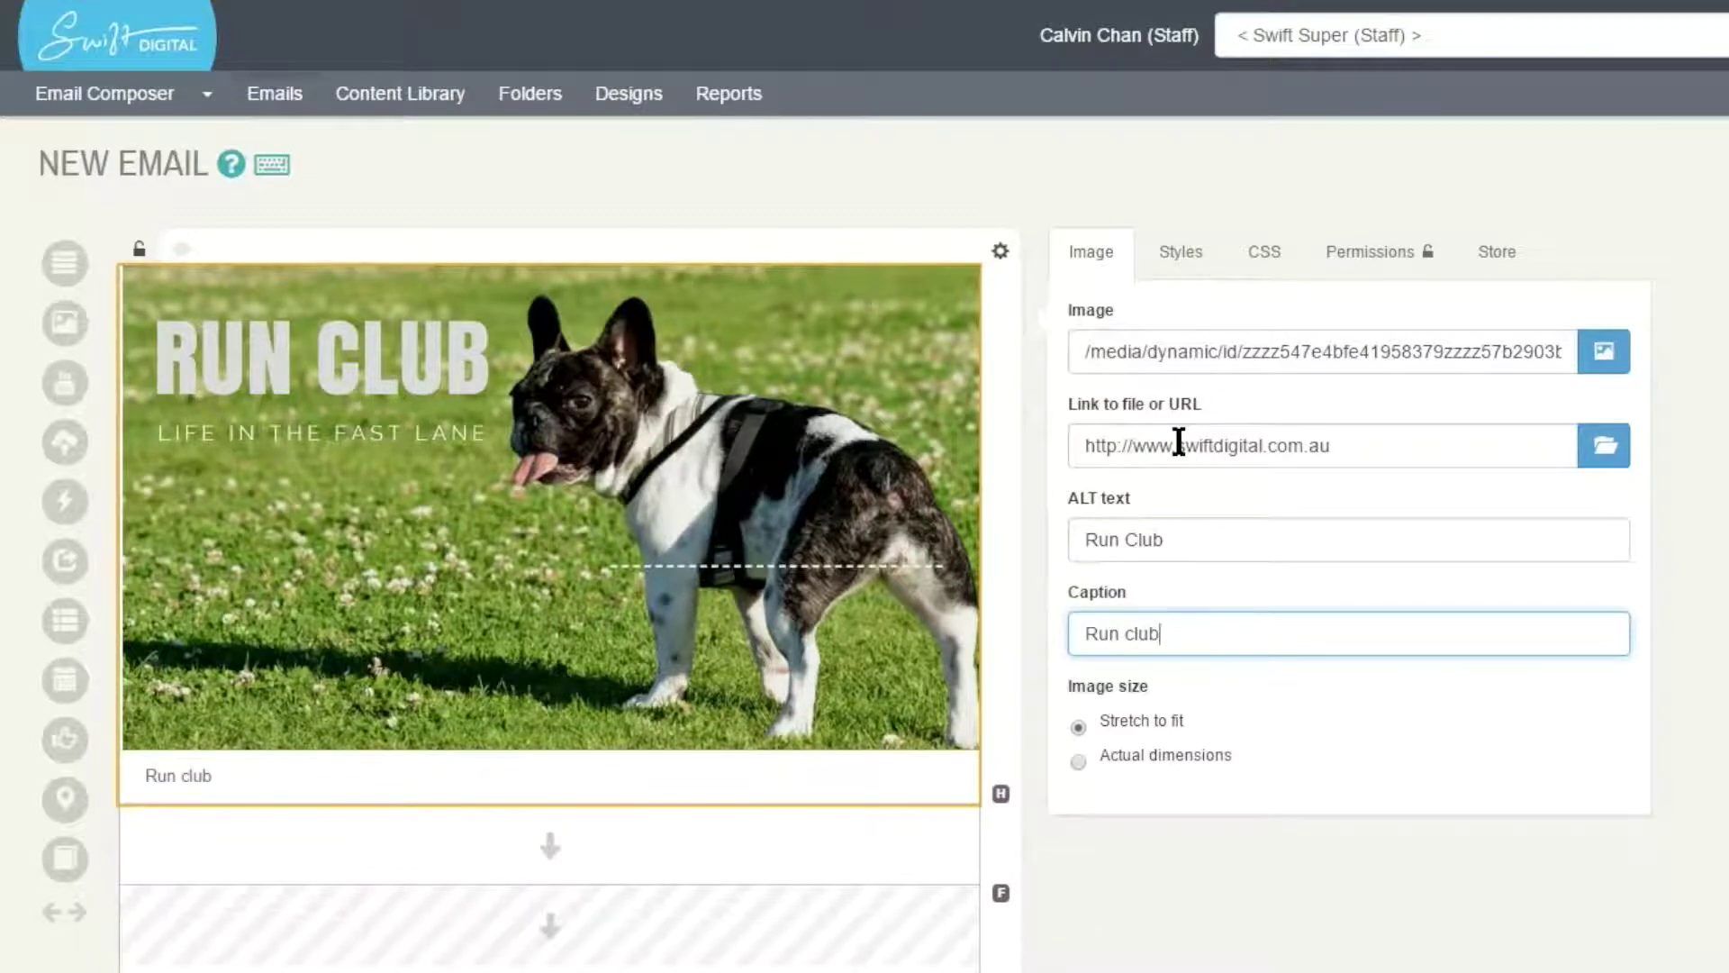
key("ctrl+a")
key("Right")
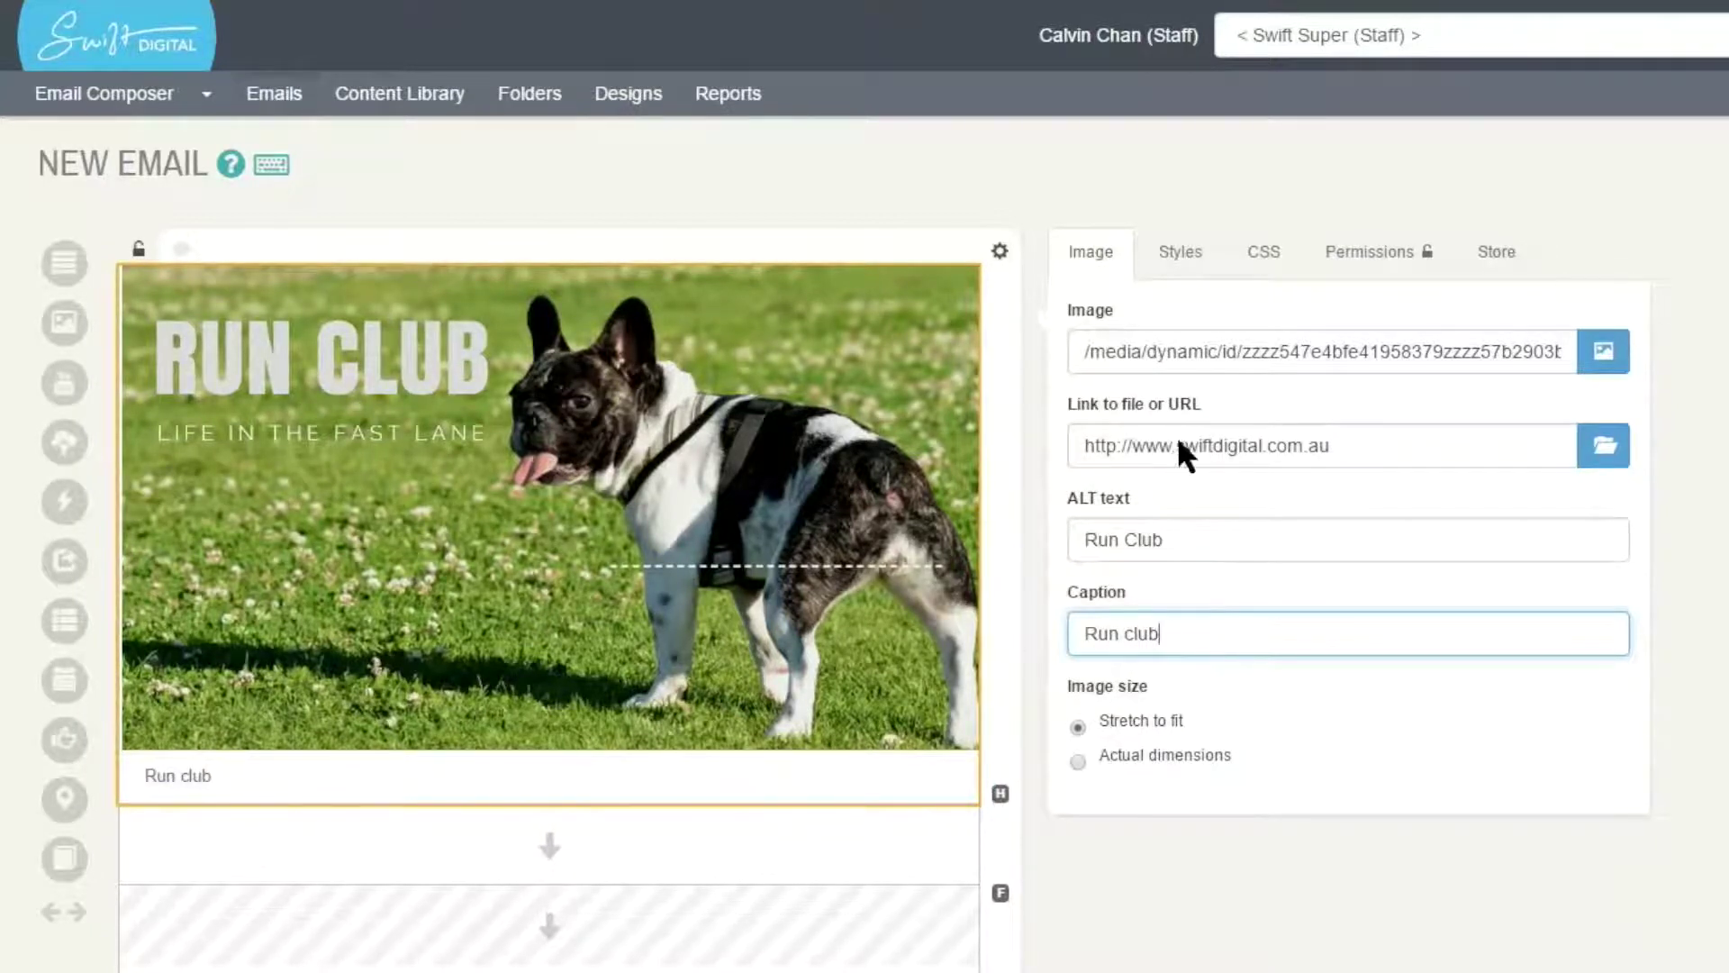
key("ctrl+a")
key("BackSpace")
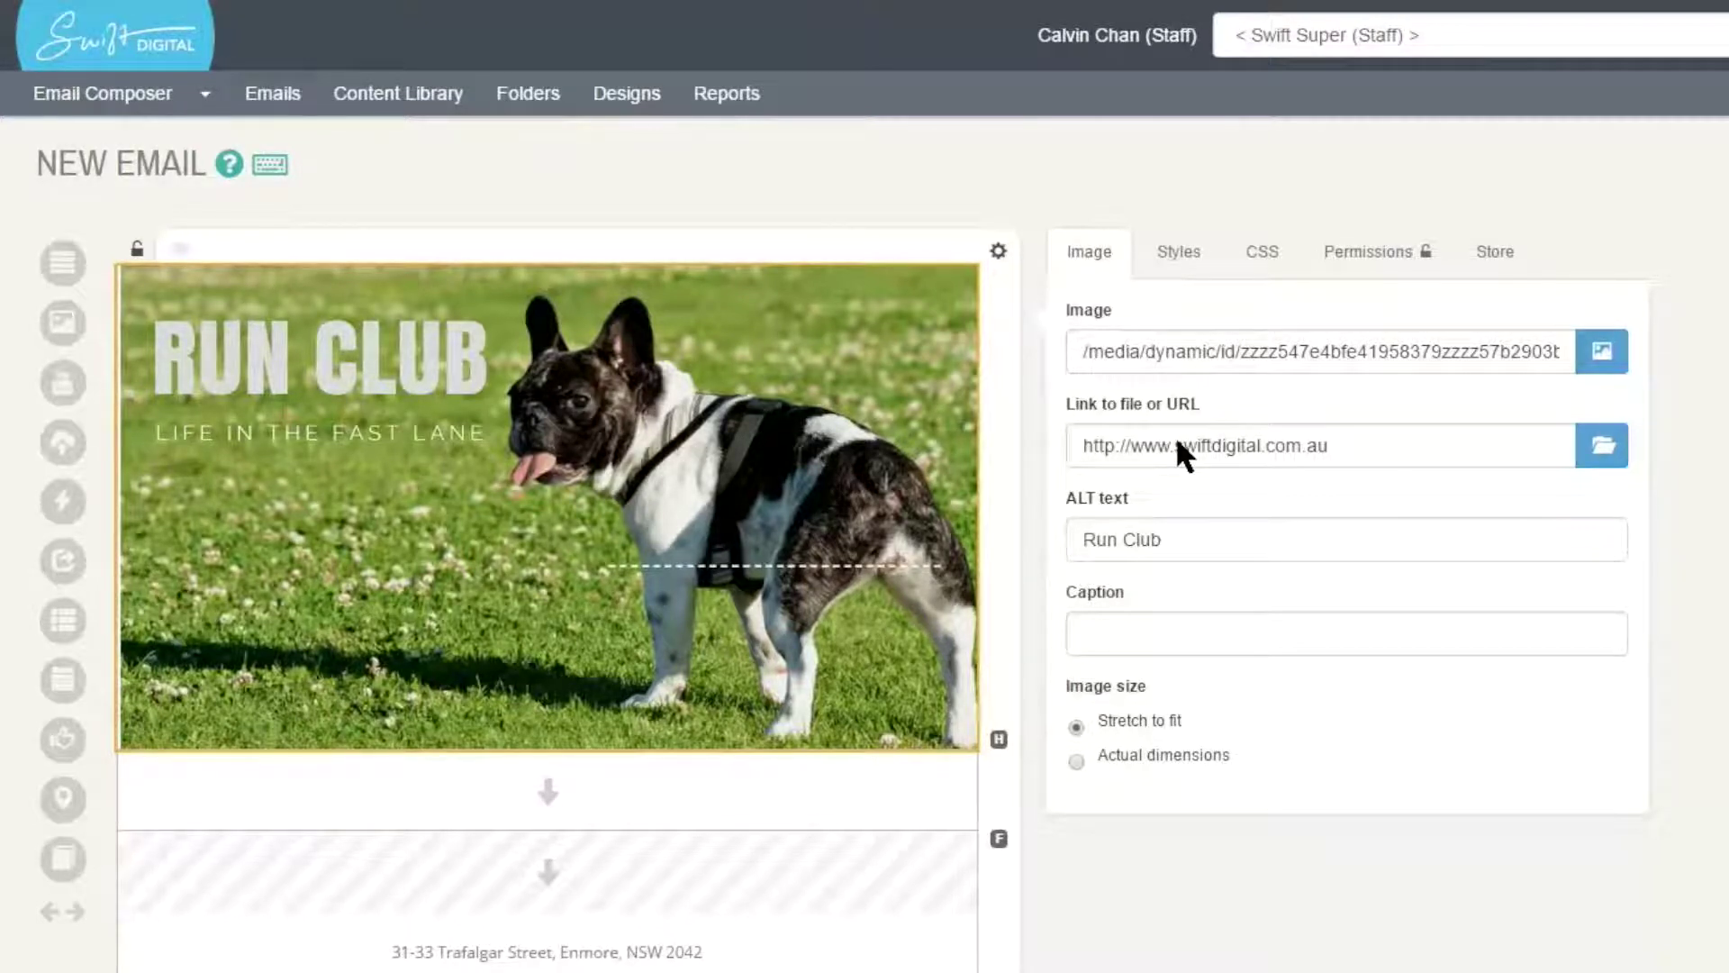
key("Down")
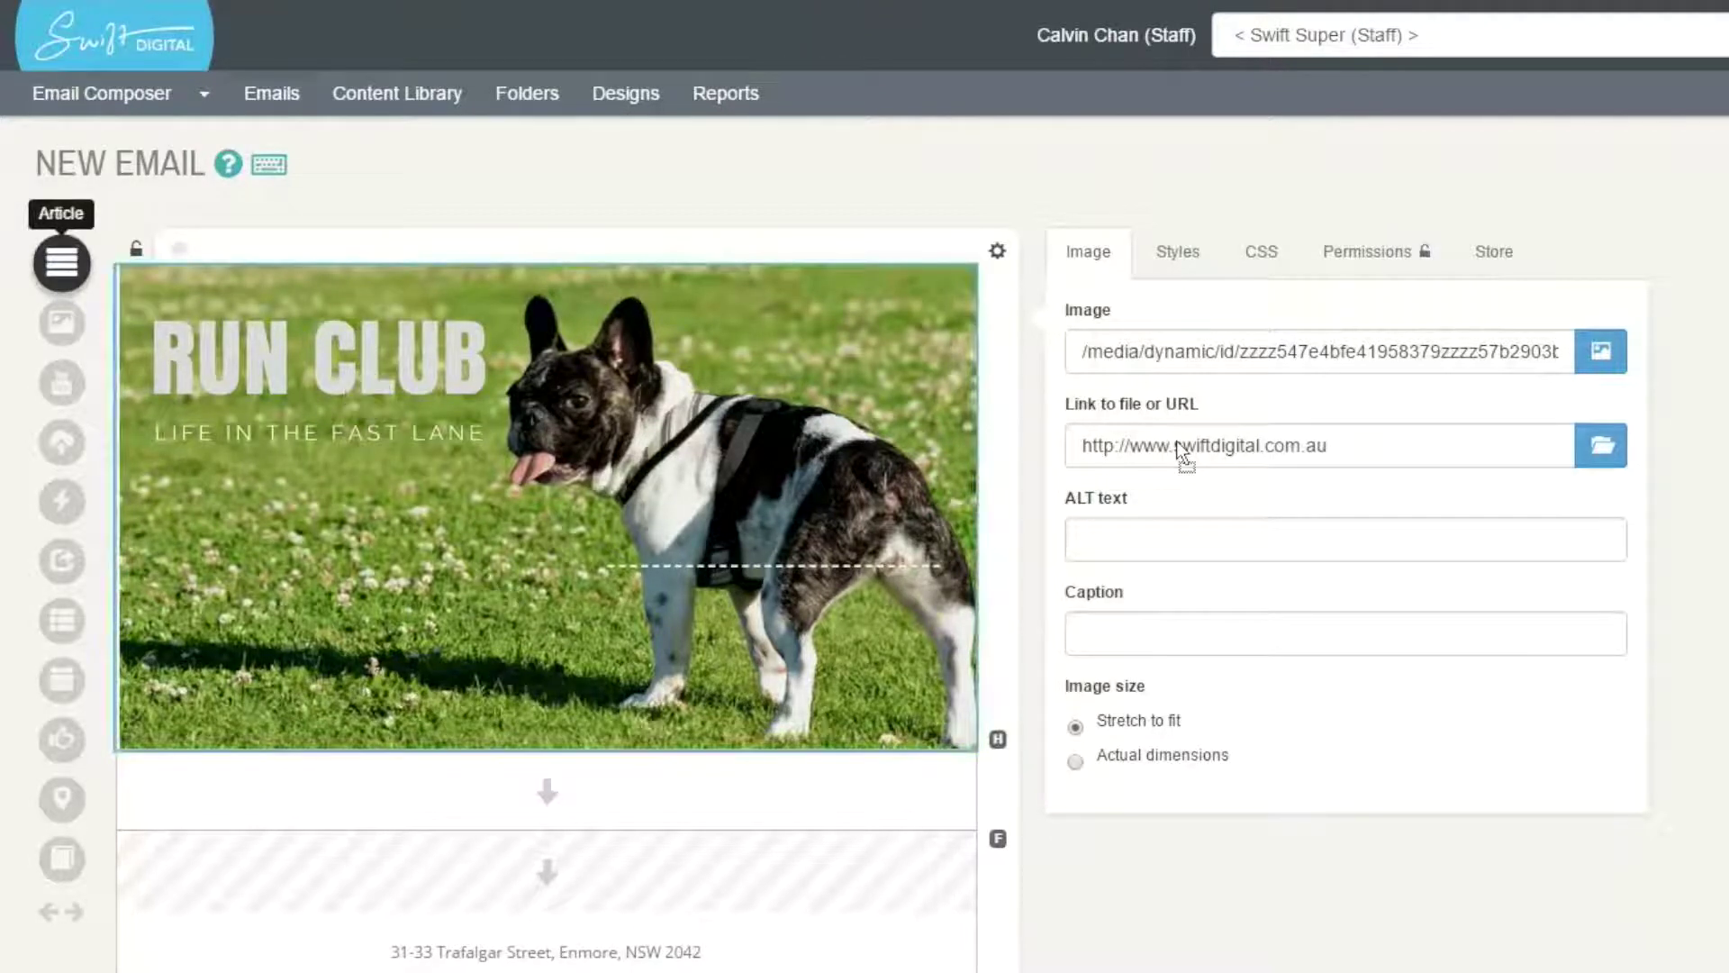
- Add an article block below the banner and title it 'Introduction'
left_click_drag(1176, 441, 1176, 441)
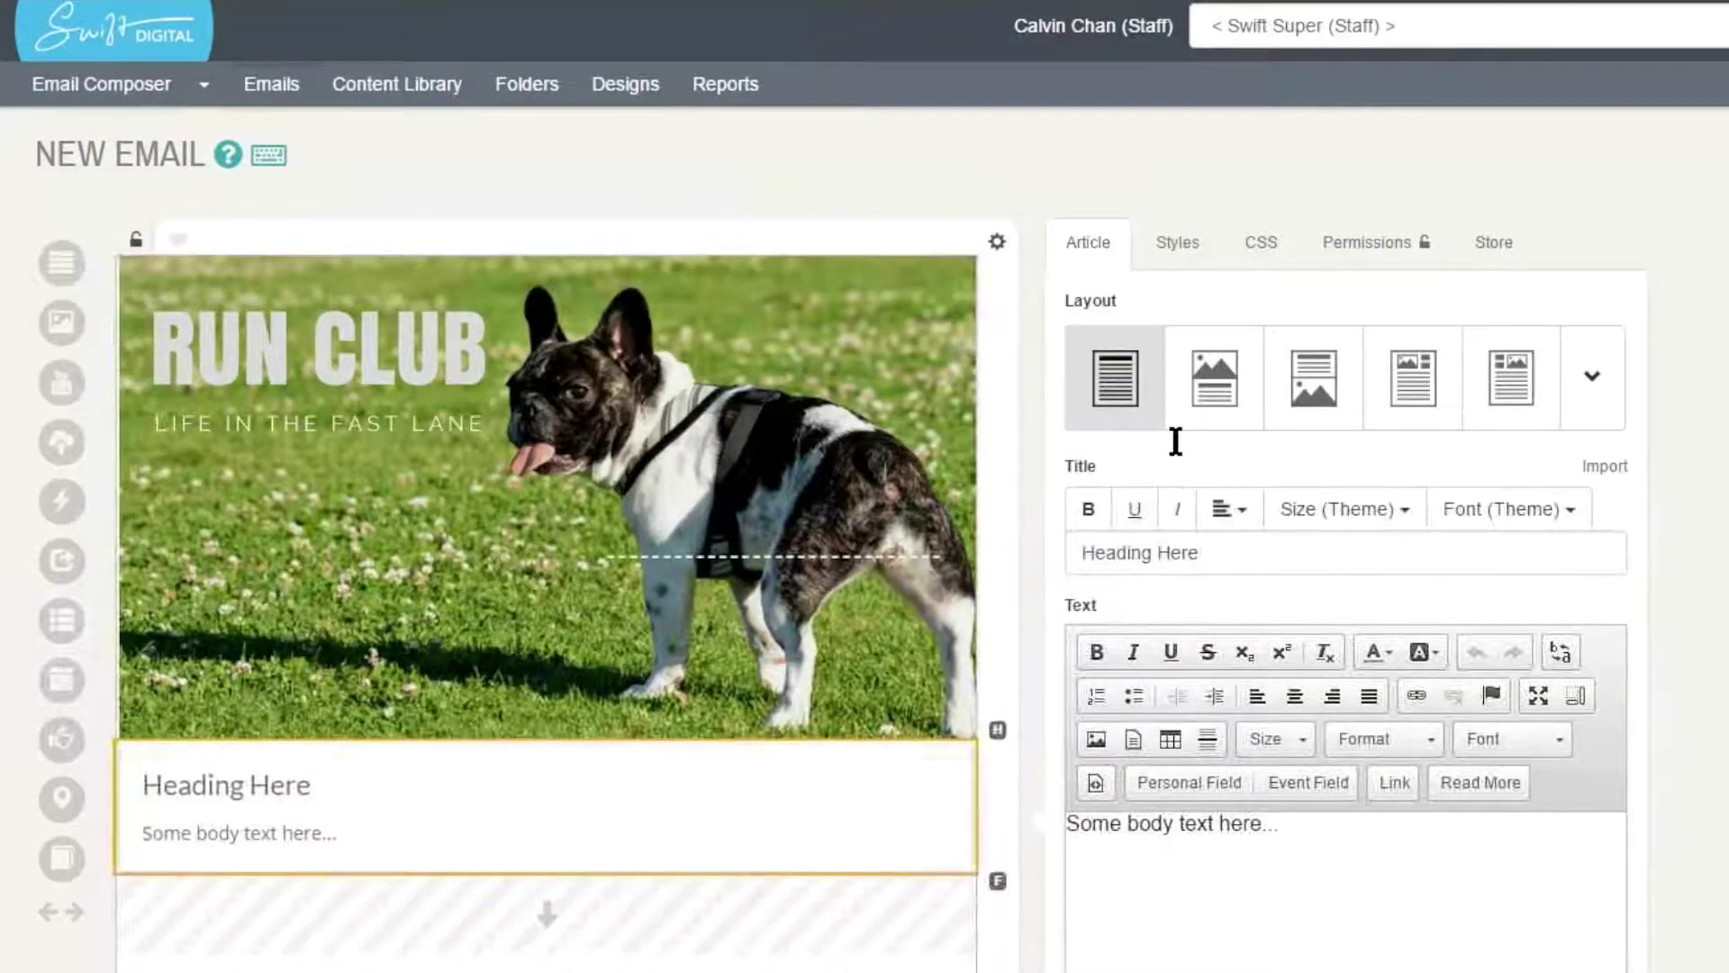
key("ctrl+a")
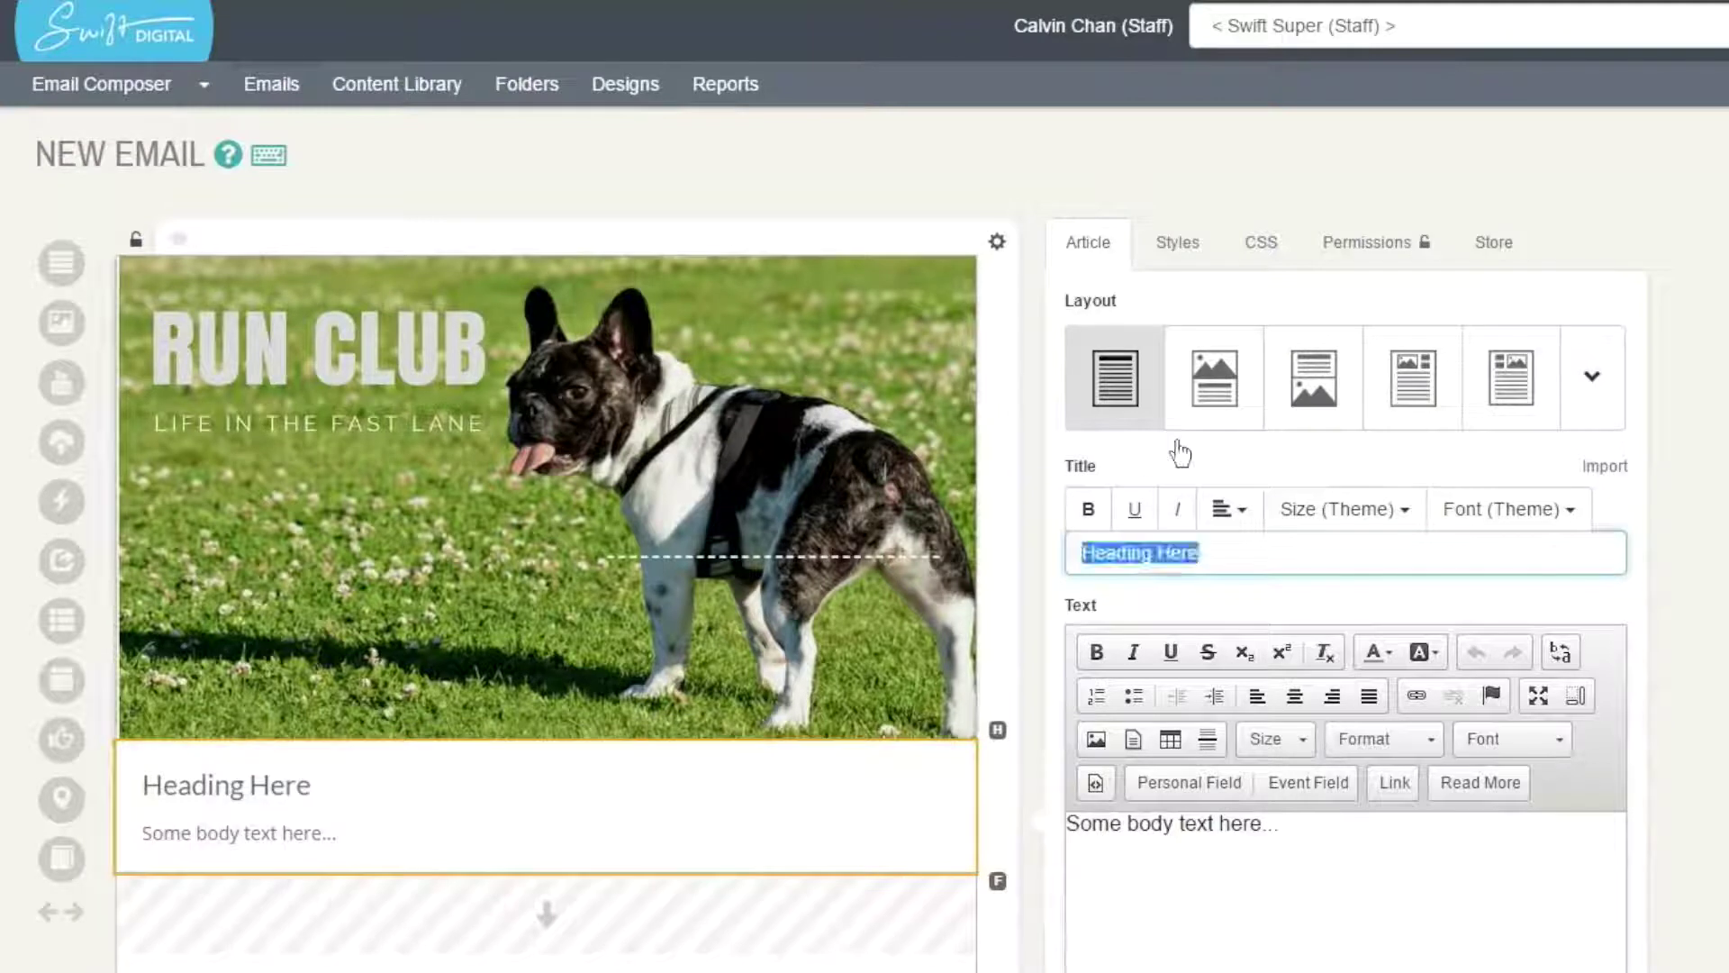
type("Introduction")
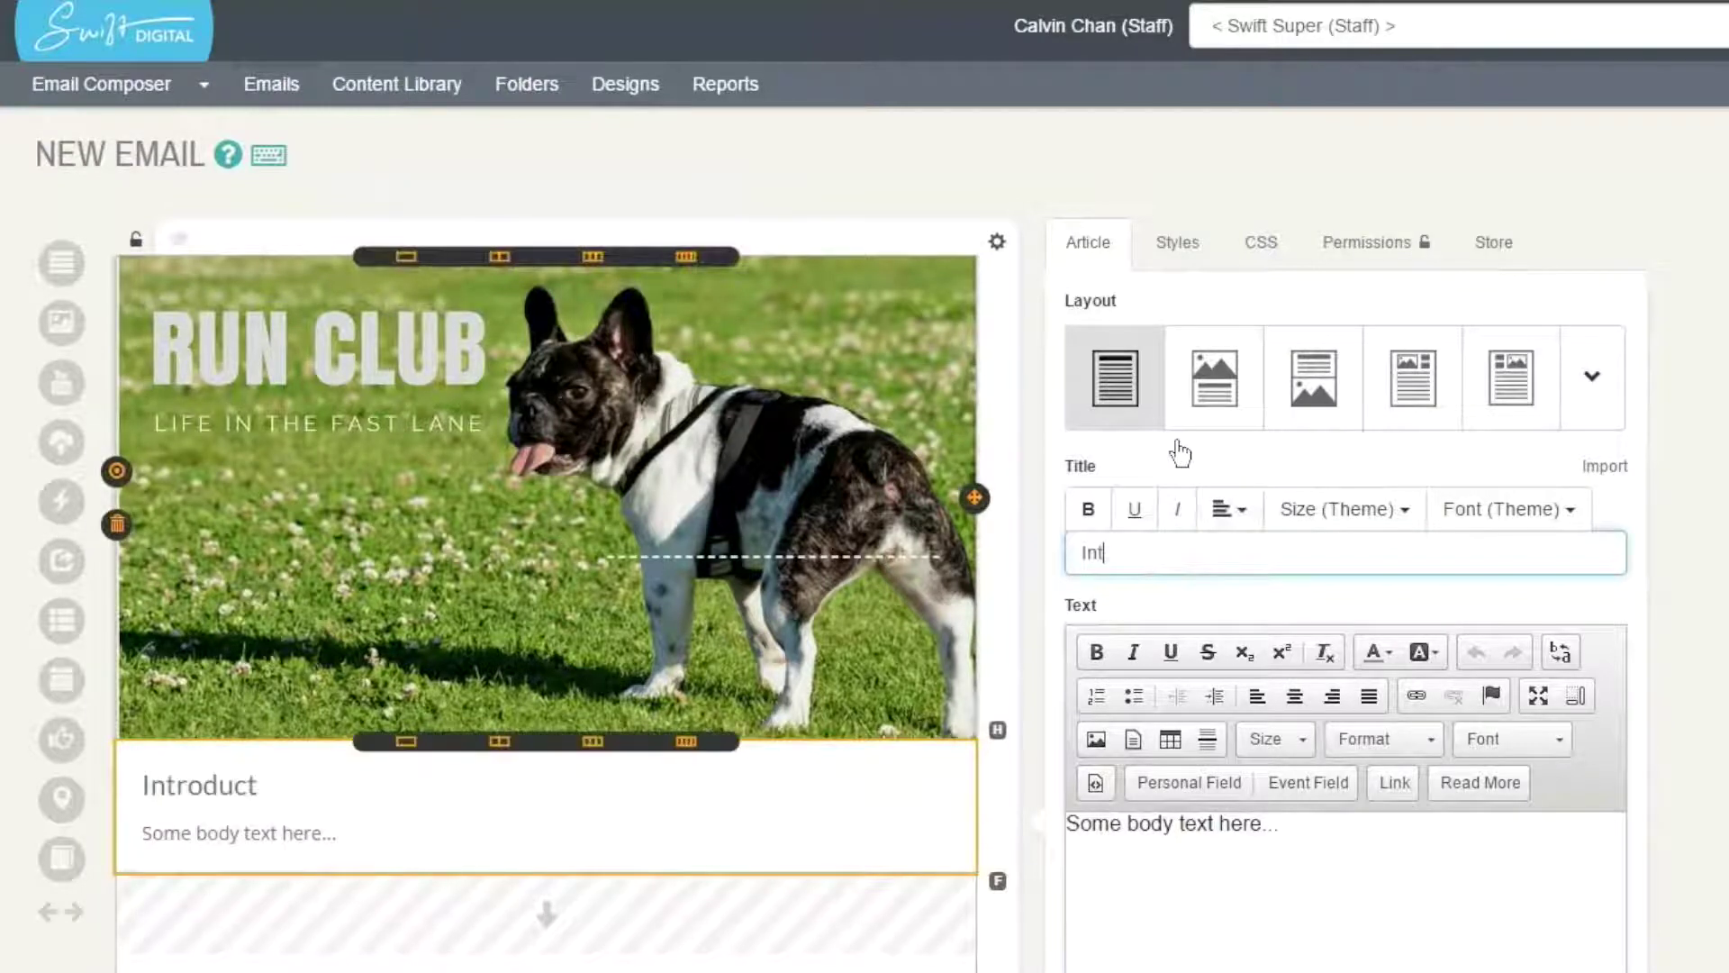
key("Tab")
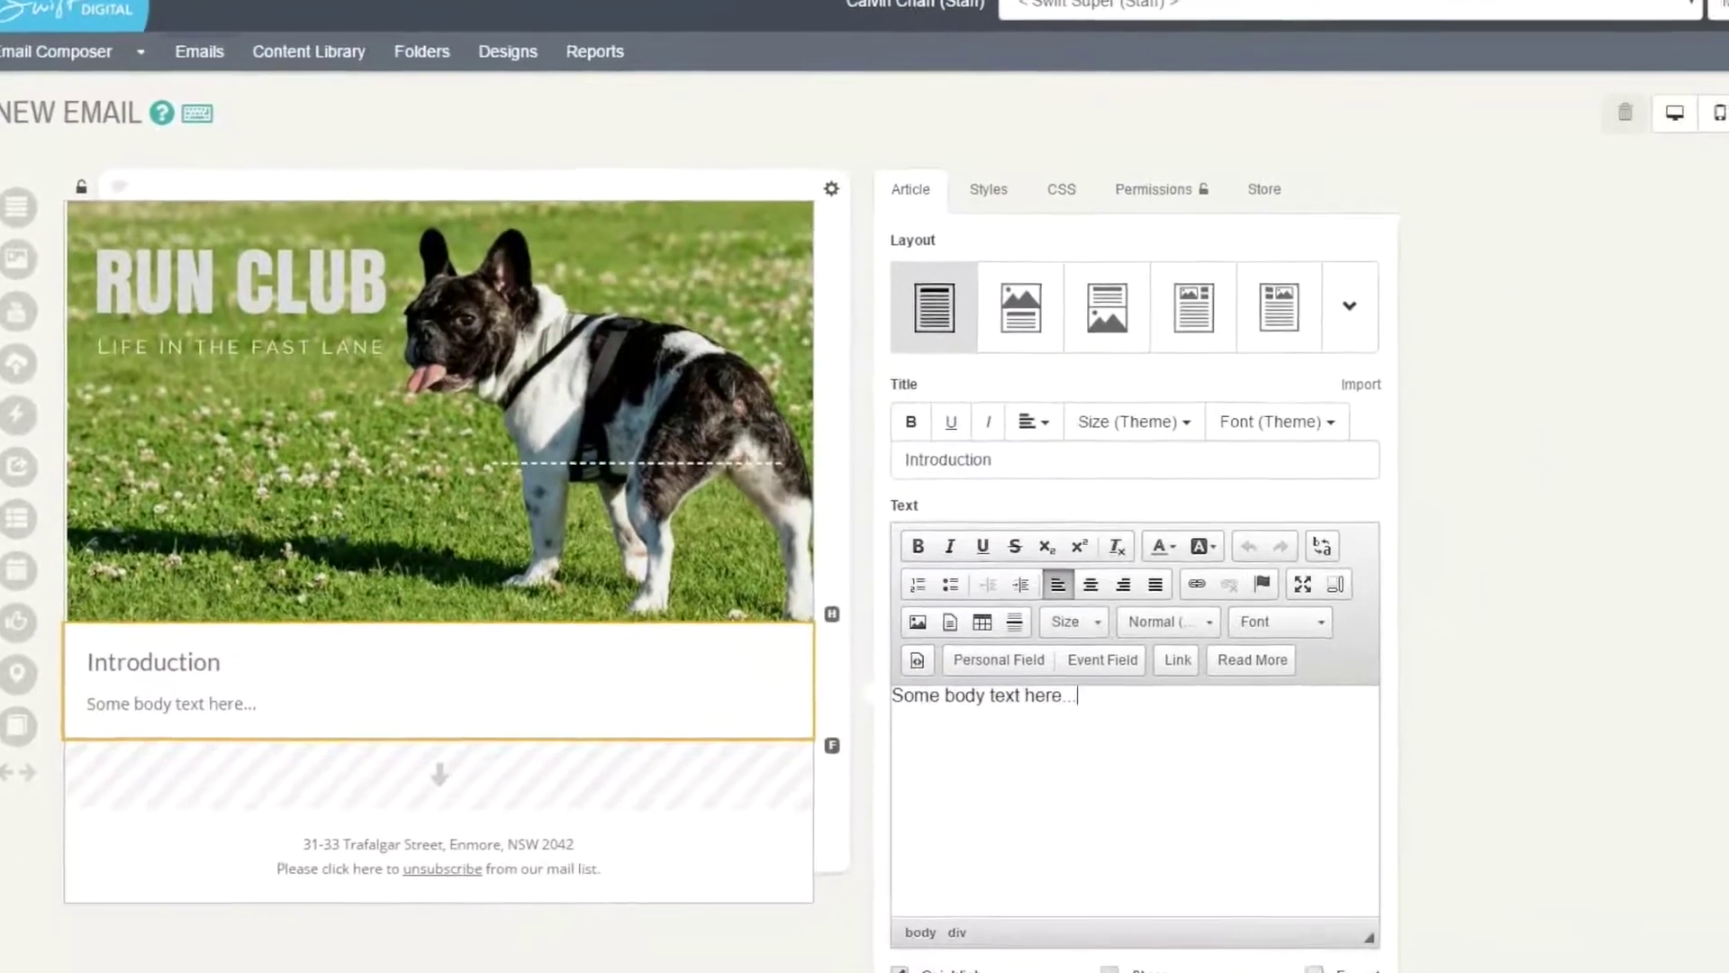
- Replace the placeholder body text with two pasted Lorem ipsum paragraphs
key("ctrl+a")
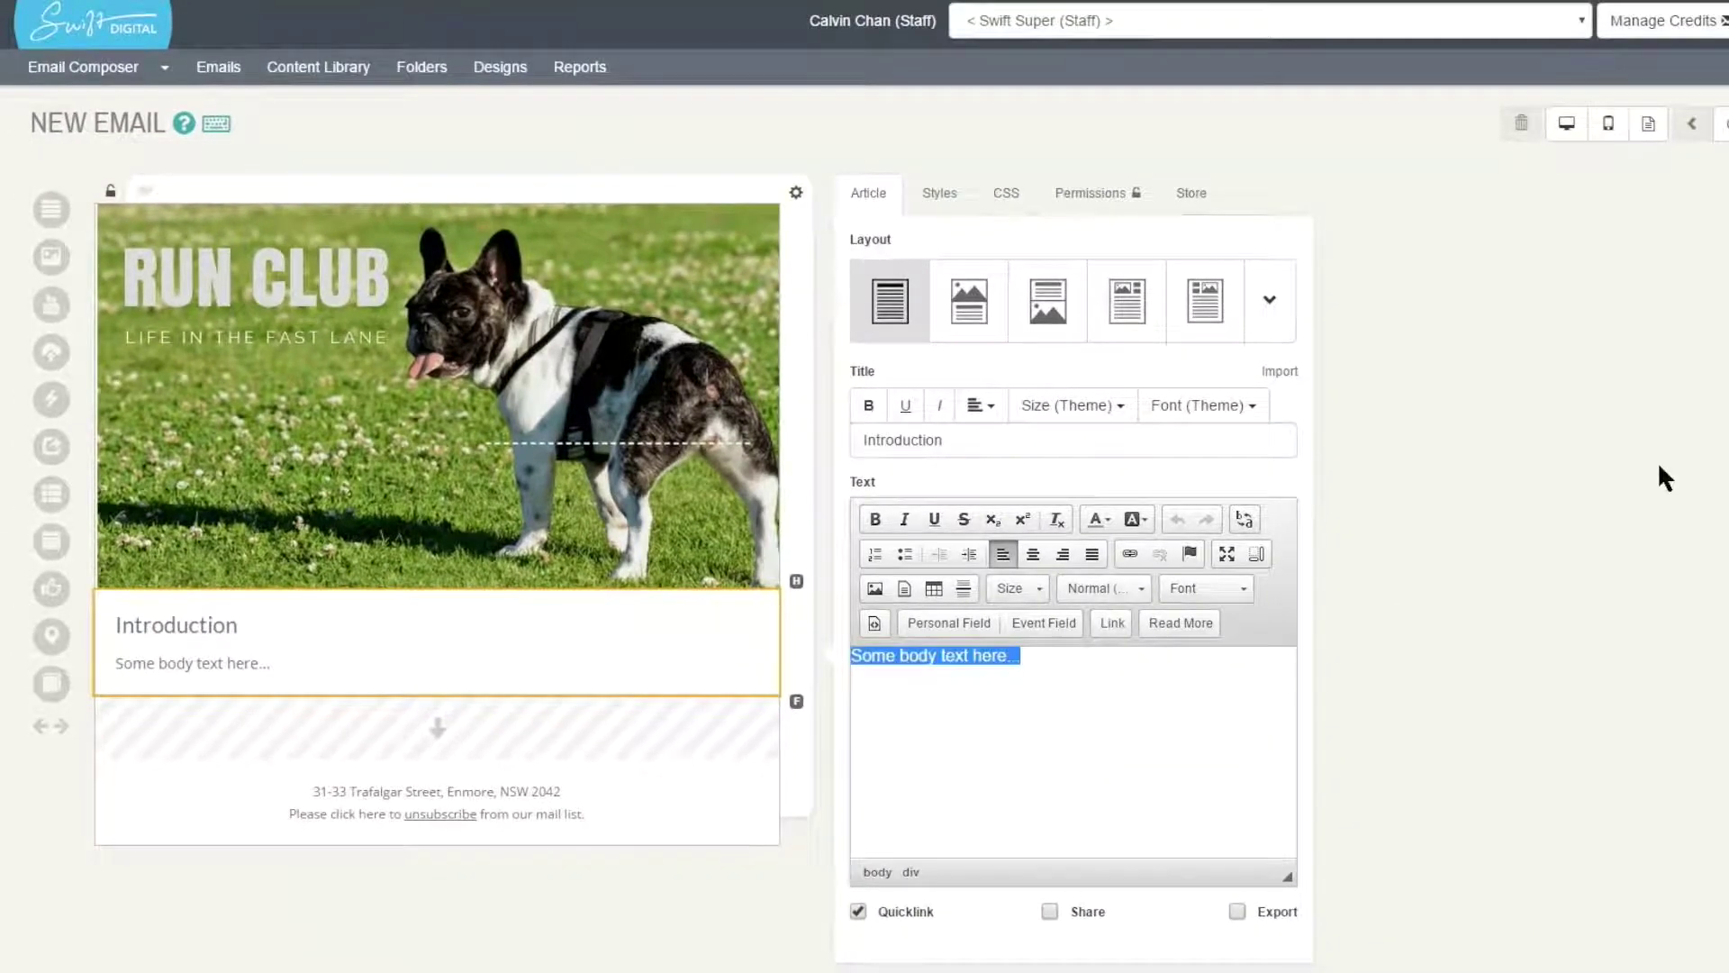
type("Lorem ipsum dolor sit amet, consectetur adipisicing elit, sed do eiusmod tempor incididunt ut labore et dolore magna aliqua. Ut enim ad minim veniam, quis nostrud exercitation ullamco laboris nisi ut aliquip ex ea commodo consequat. Duis aute irure dolor in reprehenderit in voluptate velit esse cillum dolore eu fugiat nulla pariatur. Excepteur sint occaecat cupidatat non proident, sunt in culpa qui officia deserunt mollit anim id est laborum.")
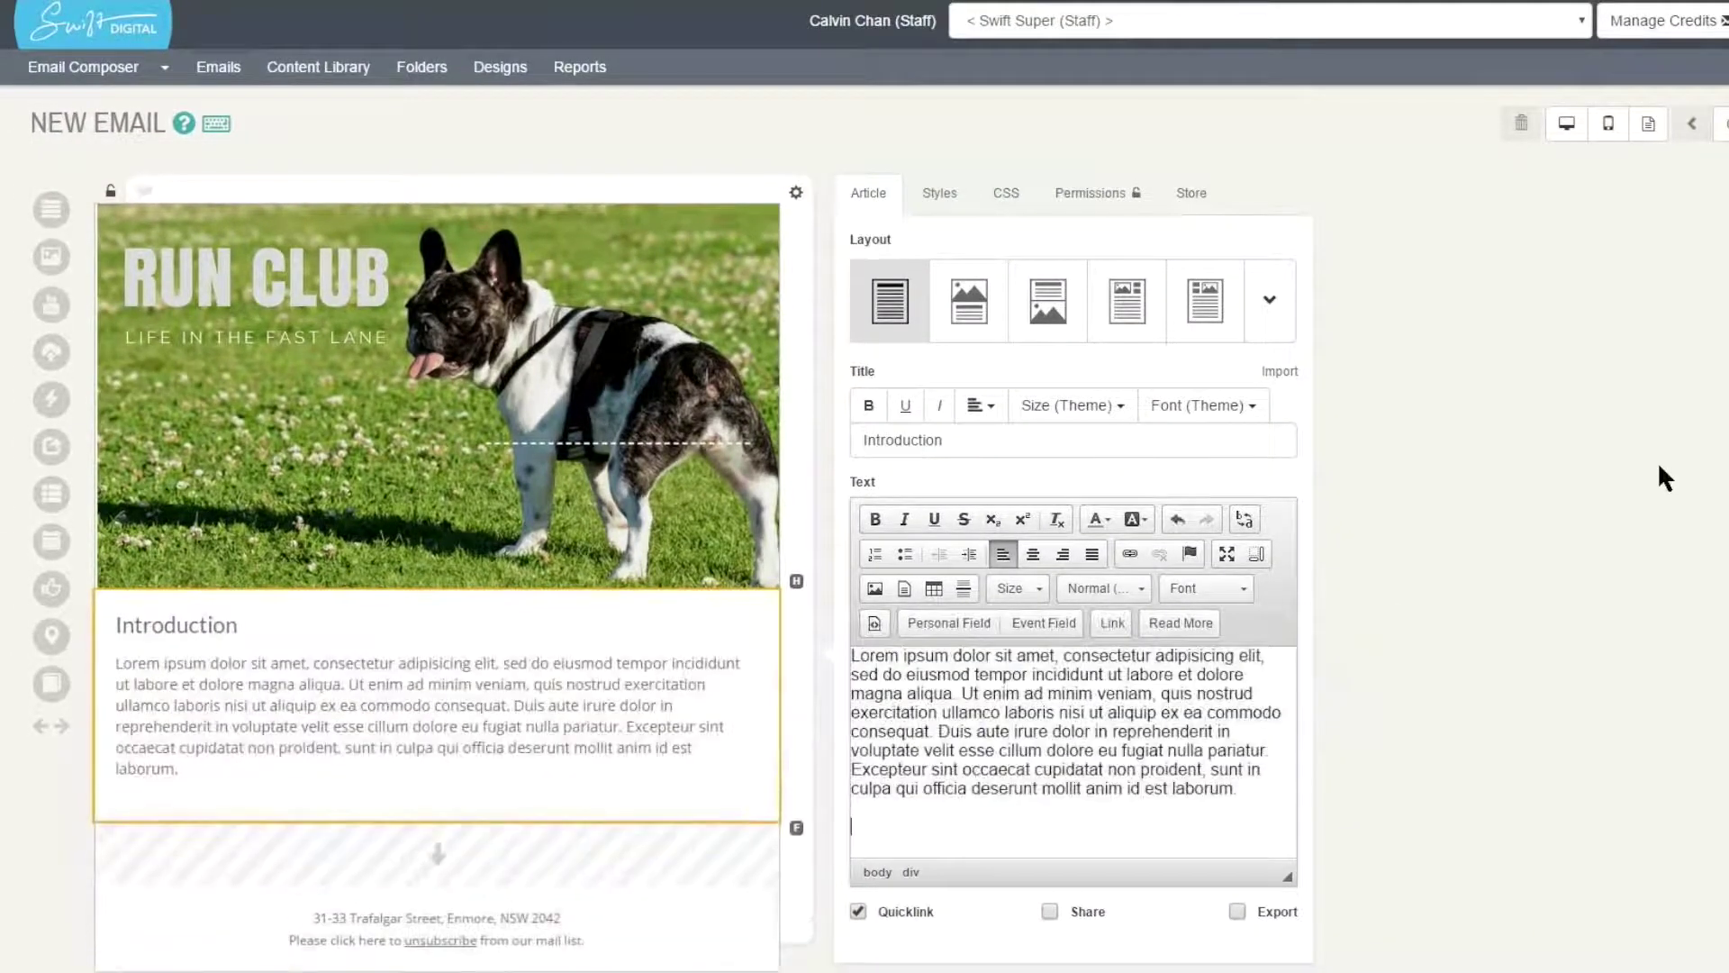
type("Lorem ipsum dolor sit amet, consectetur adipisicing elit, sed do eiusmod tempor incididunt ut labore et dolore magna aliqua. Ut enim ad minim veniam, quis nostrud exercitation ullamco laboris nisi ut aliquip ex ea commodo consequat. Duis aute irure dolor in reprehenderit in voluptate velit esse cillum dolore eu fugiat nulla pariatur. Excepteur sint occaecat cupidatat non proident, sunt in culpa qui officia deserunt mollit anim id est laborum.")
scroll(1659, 466, "down", 1)
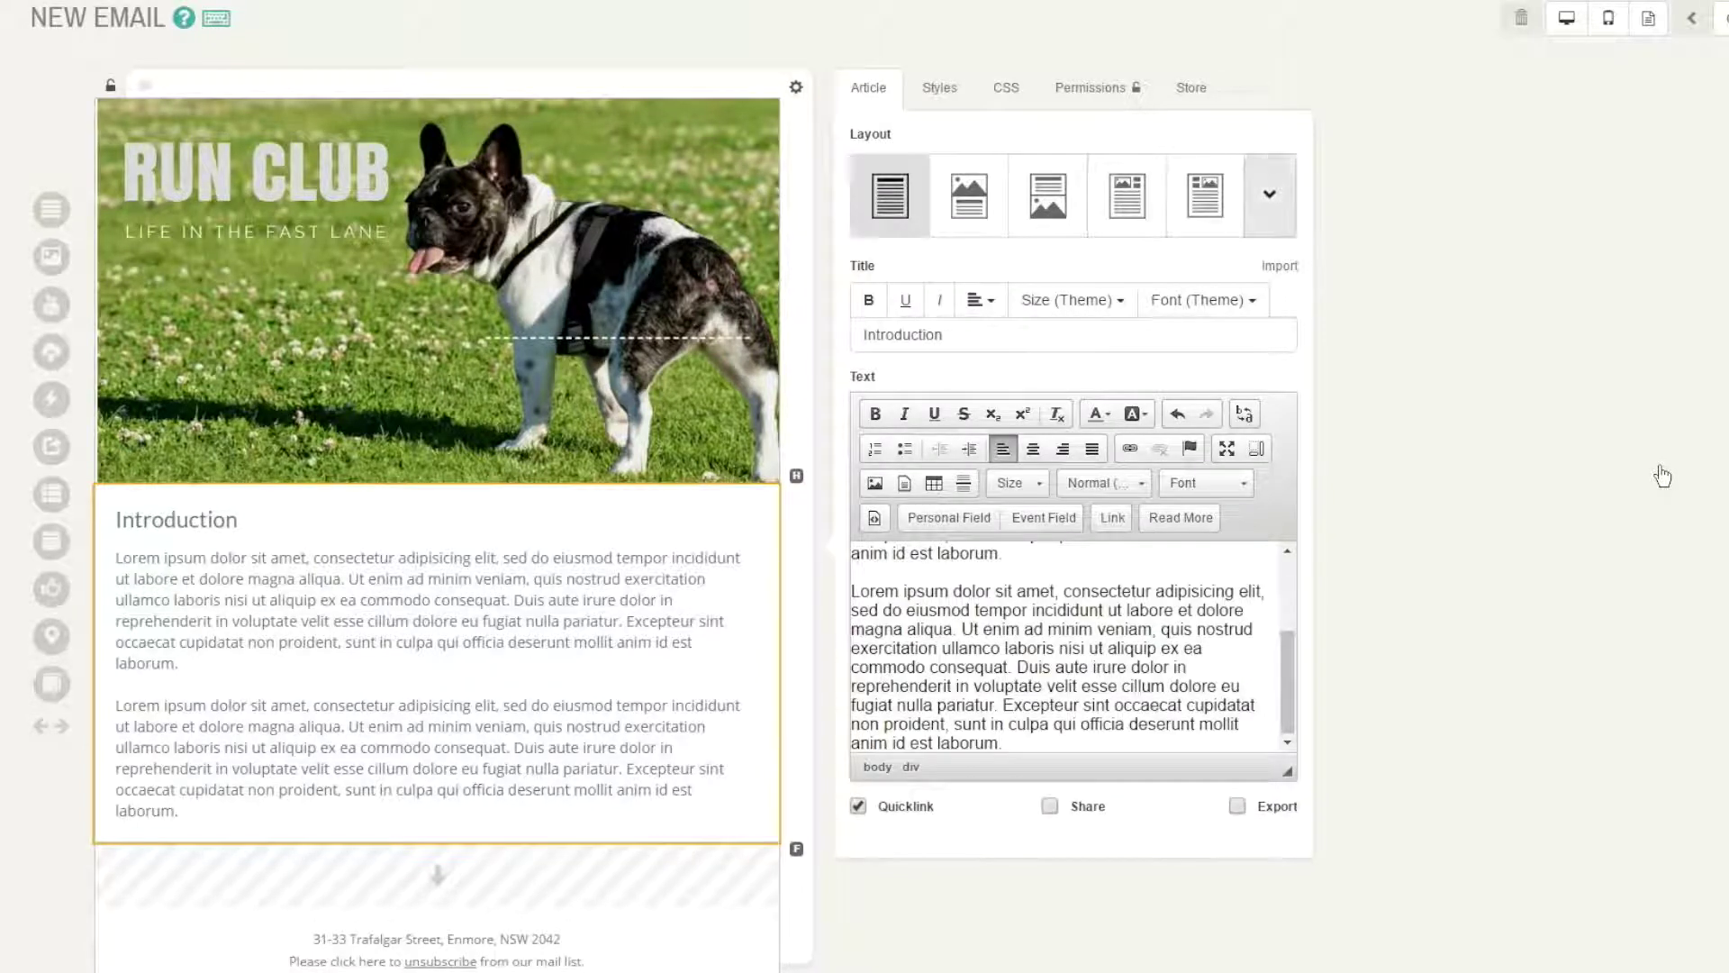
- Switch the Introduction article to the image top-right layout with text wrapping beside it
left_click(1270, 195)
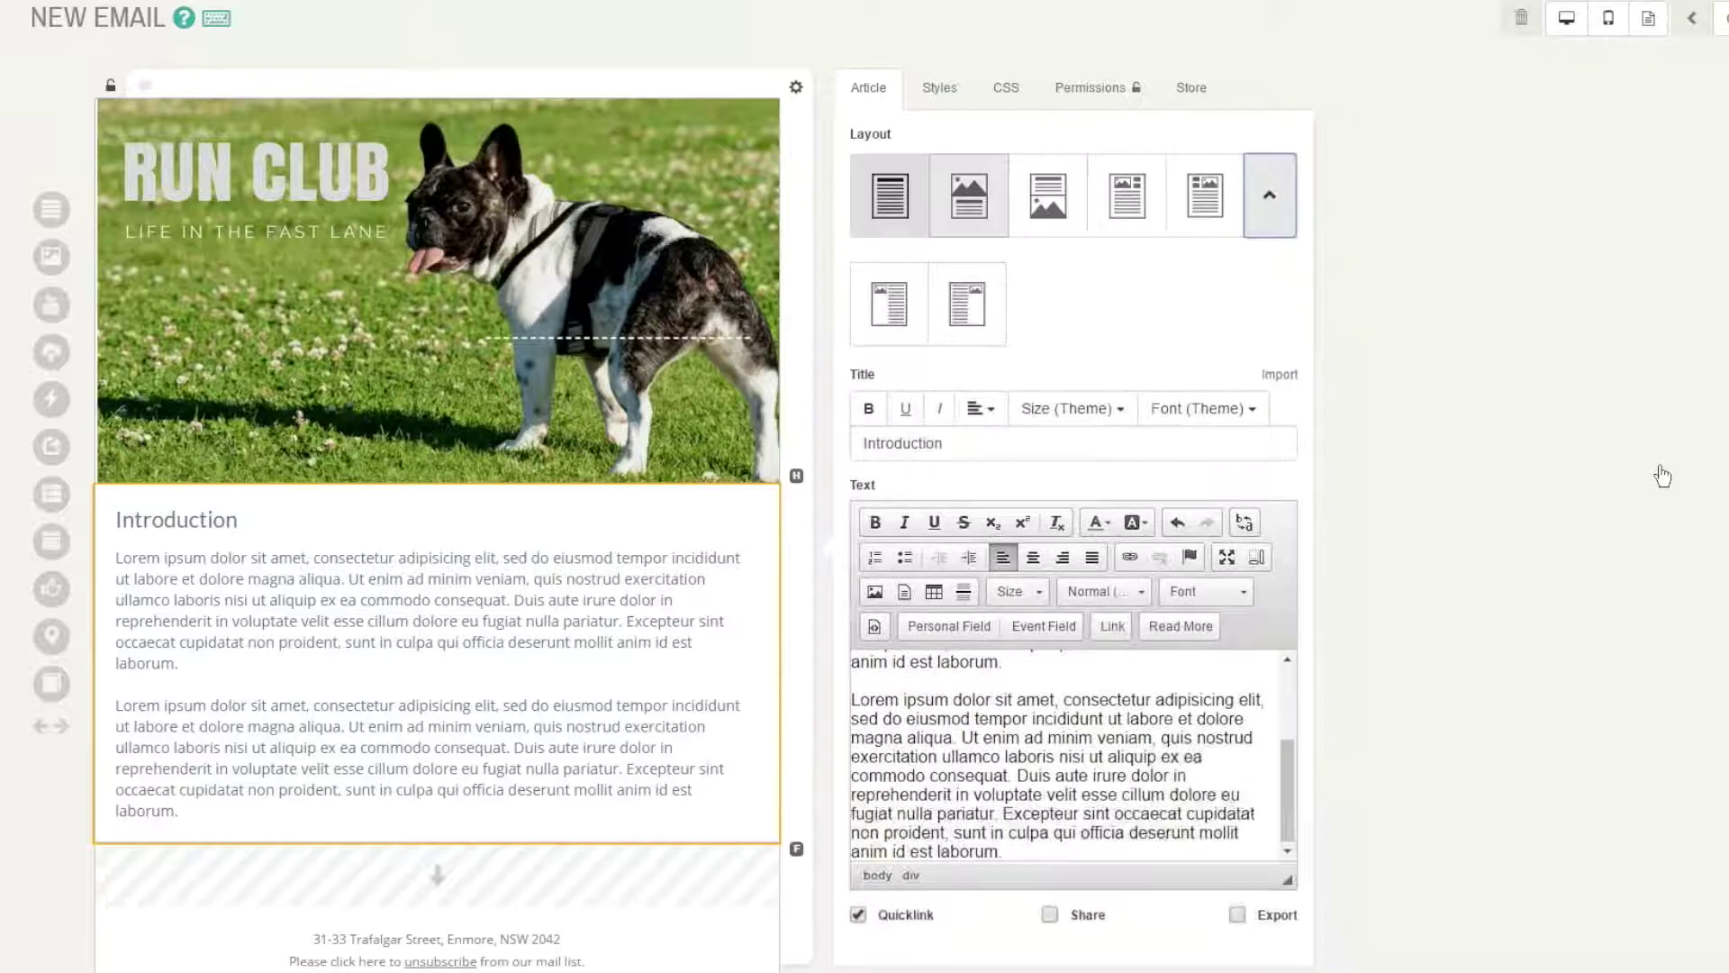
left_click(1206, 195)
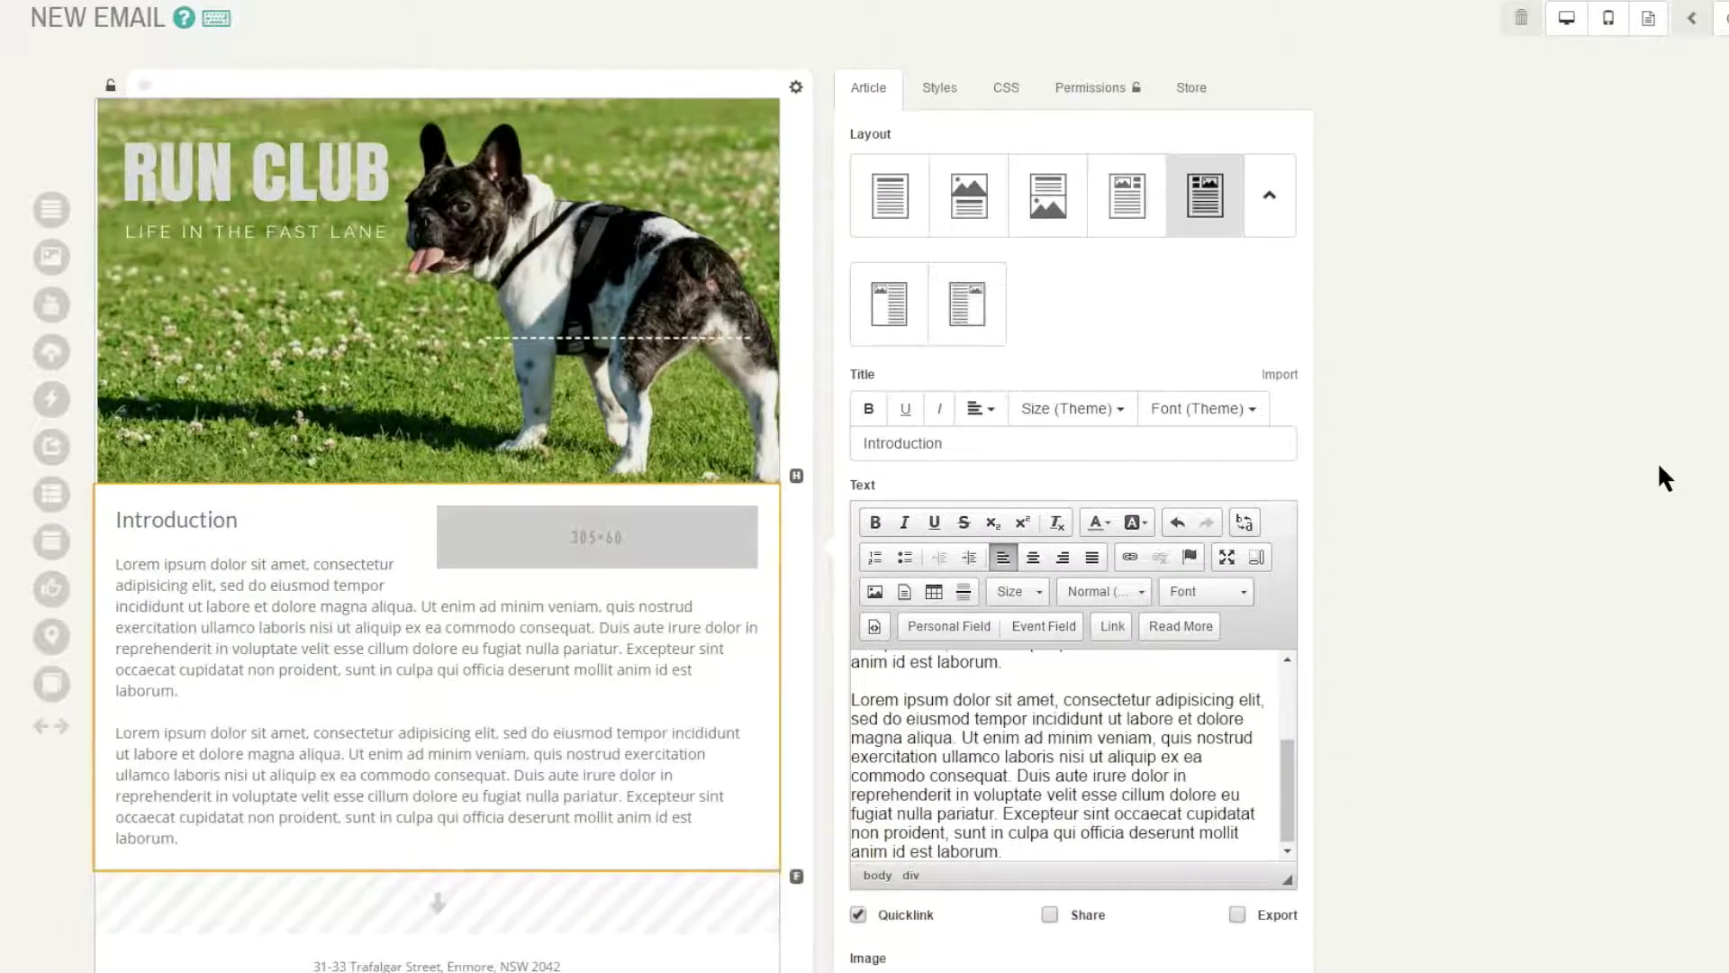
scroll(1659, 467, "down", 2)
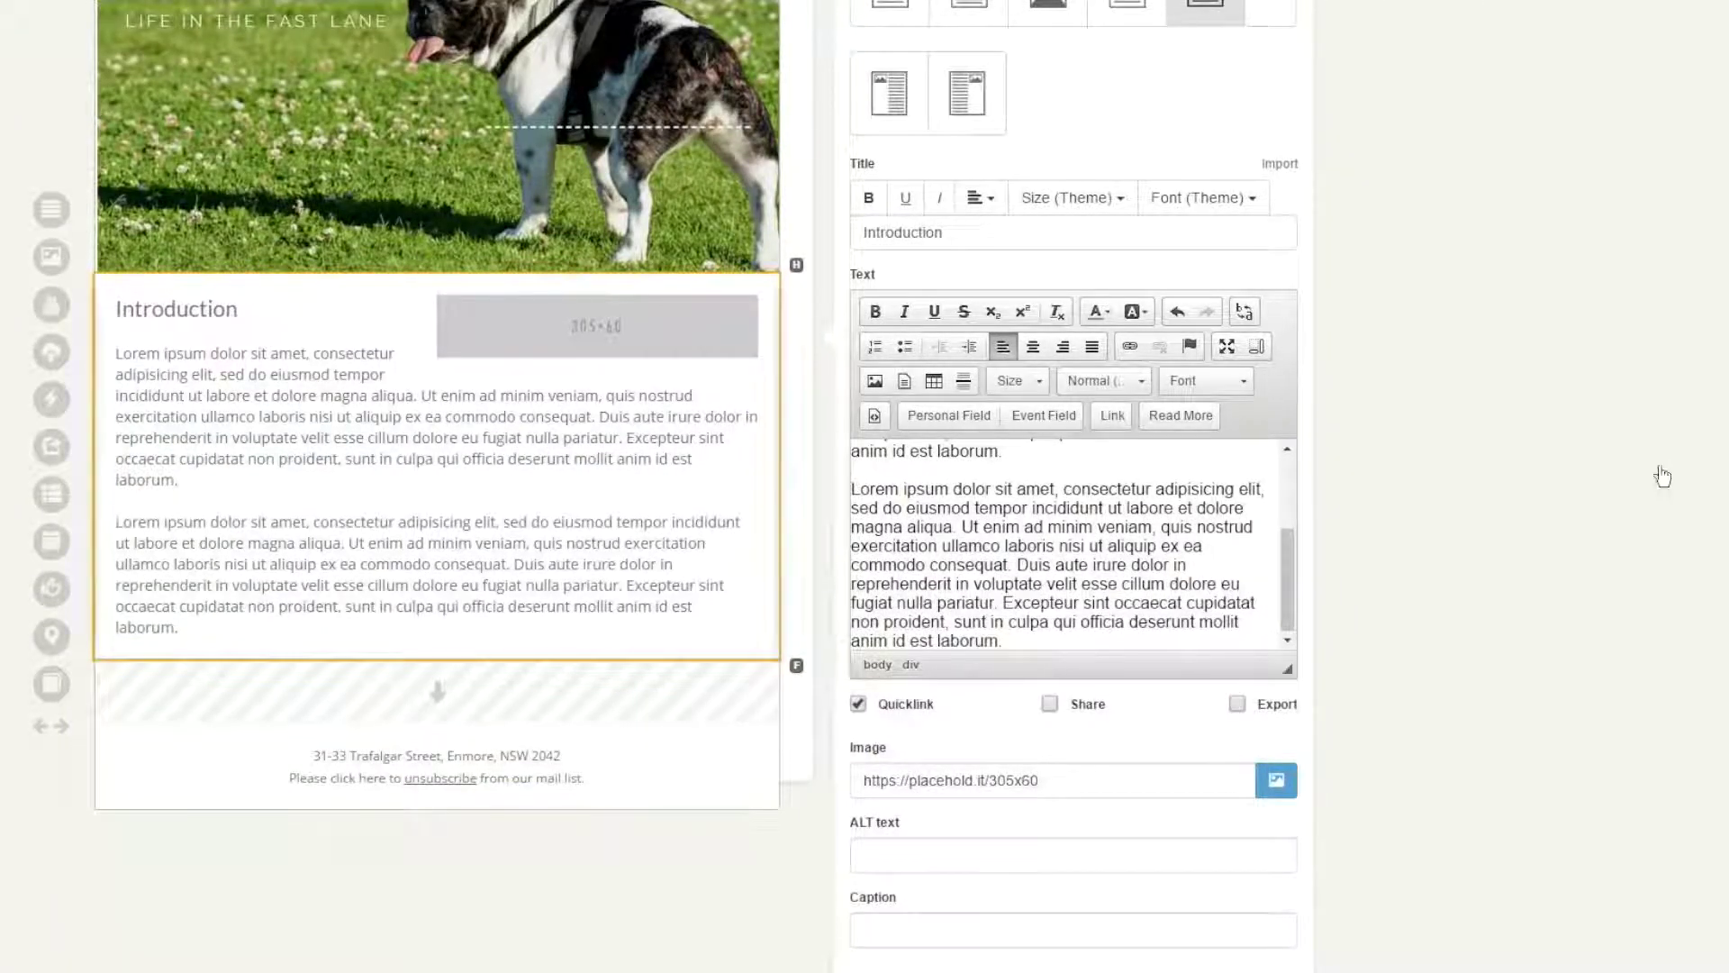
- Replace the 305x60 placeholder with the dalmatian-reading-a-book picture from the Art Library
key("Tab")
key("End")
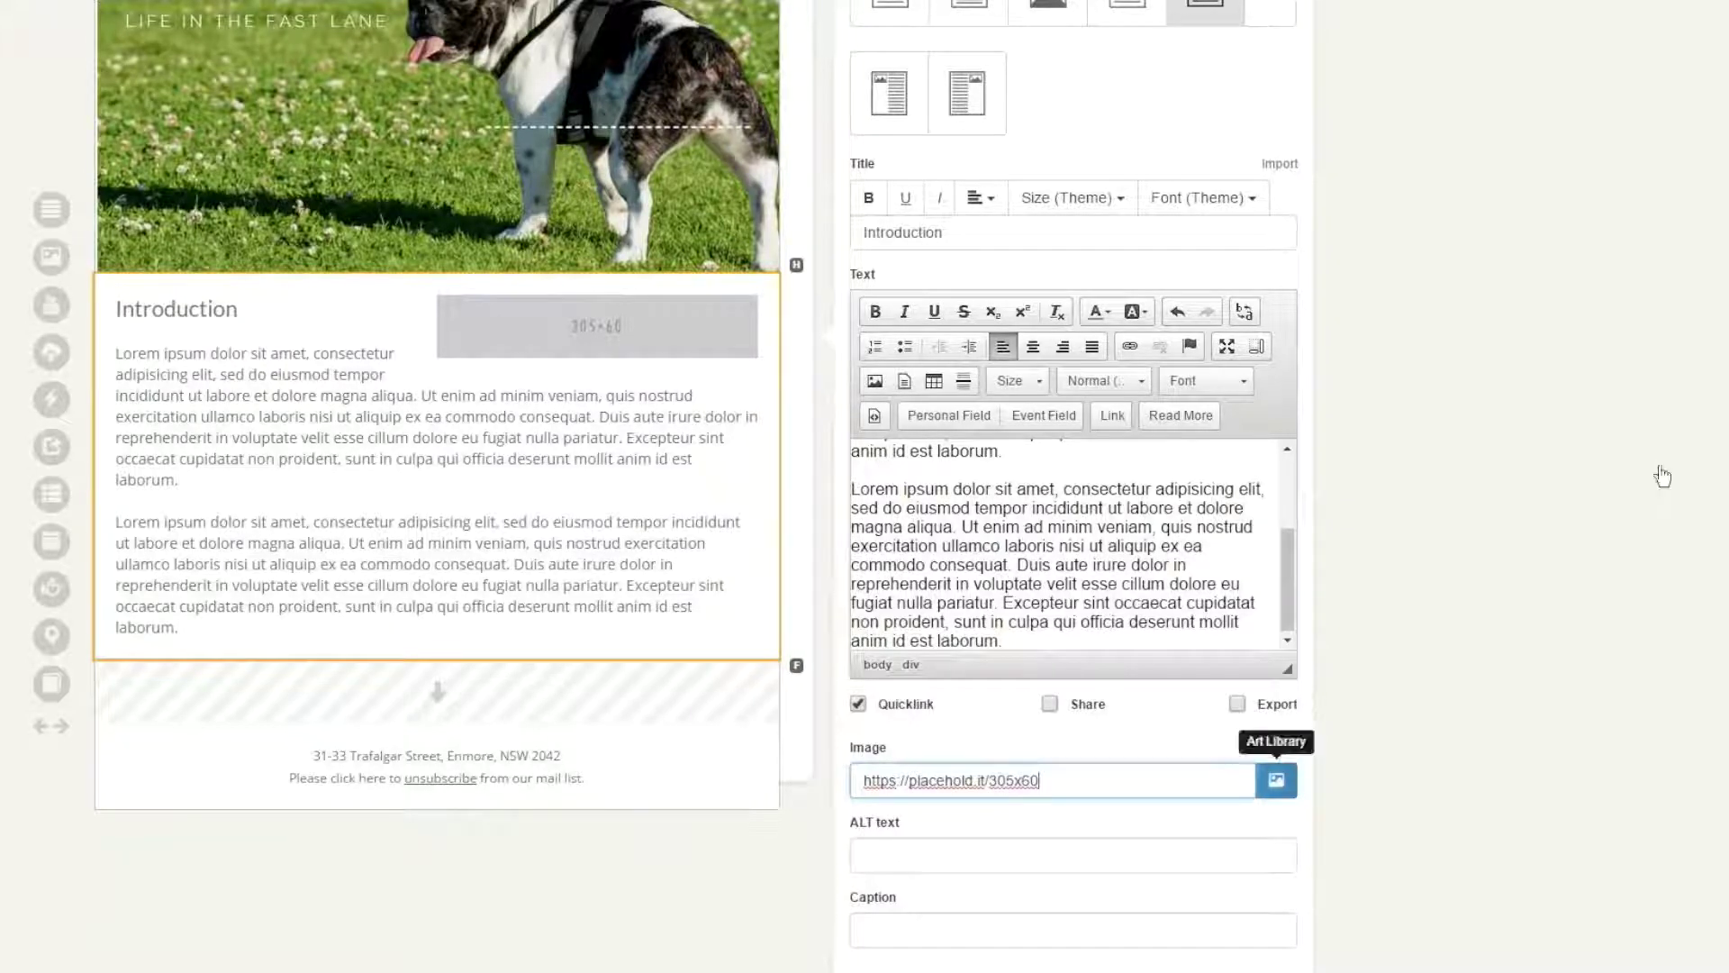
left_click(1276, 781)
left_click(602, 374)
left_click(1424, 733)
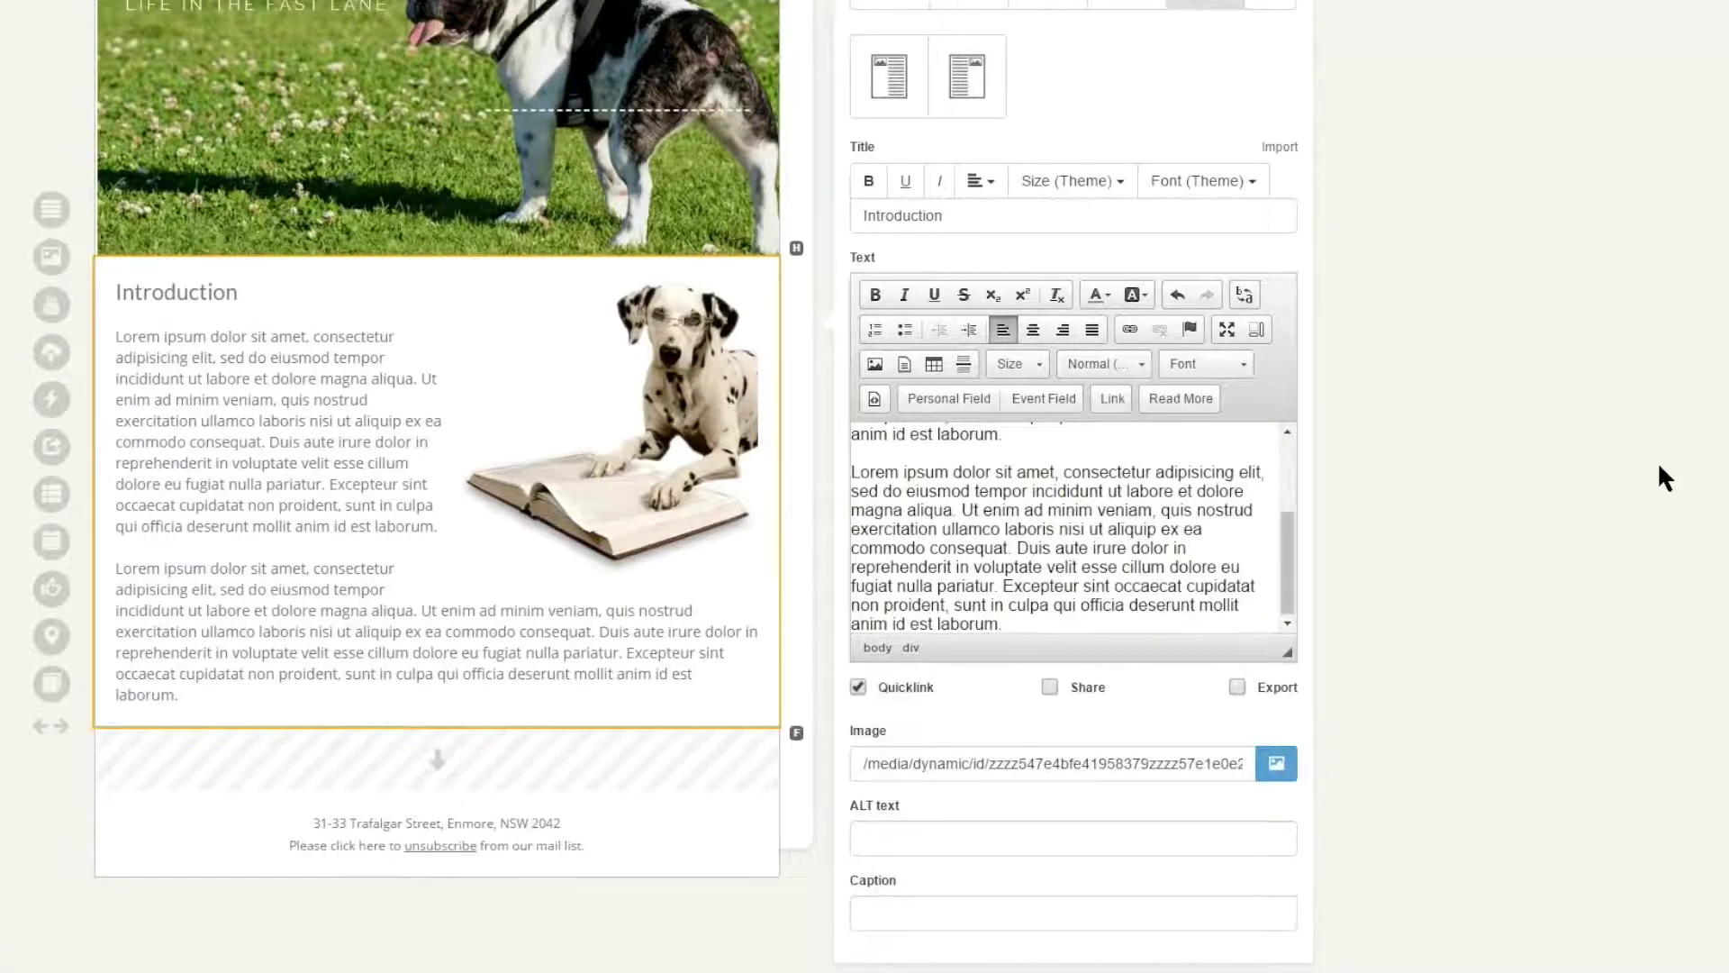
scroll(1659, 467, "up", 1)
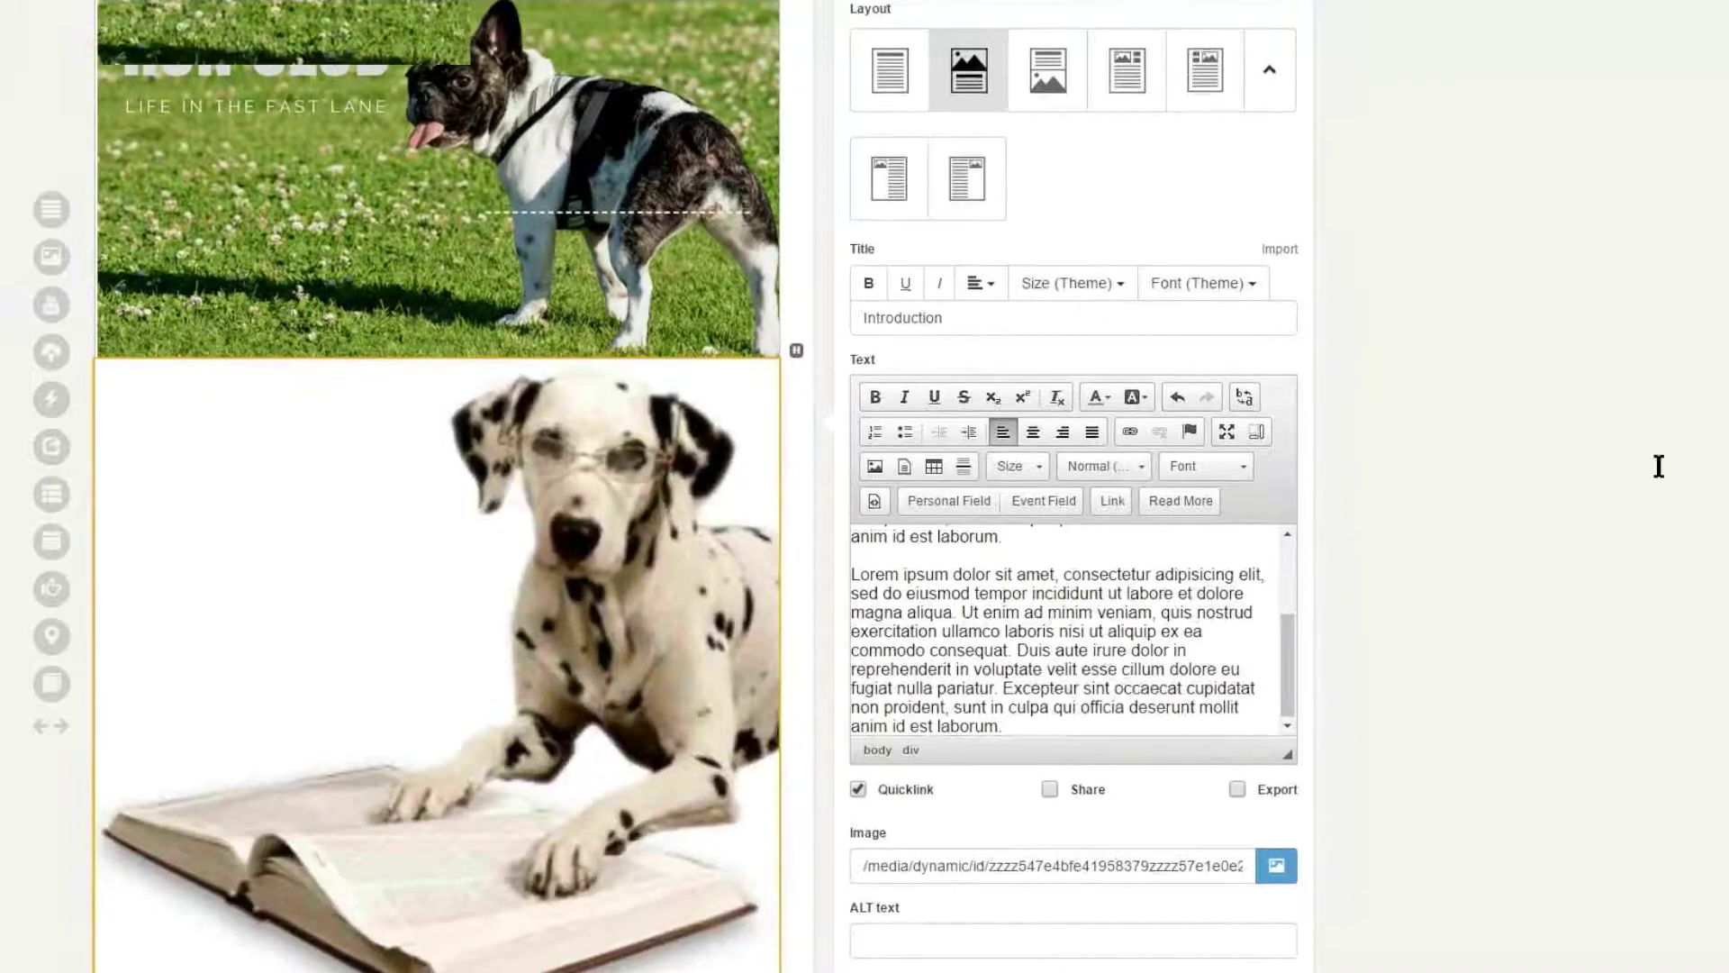
scroll(1659, 467, "down", 3)
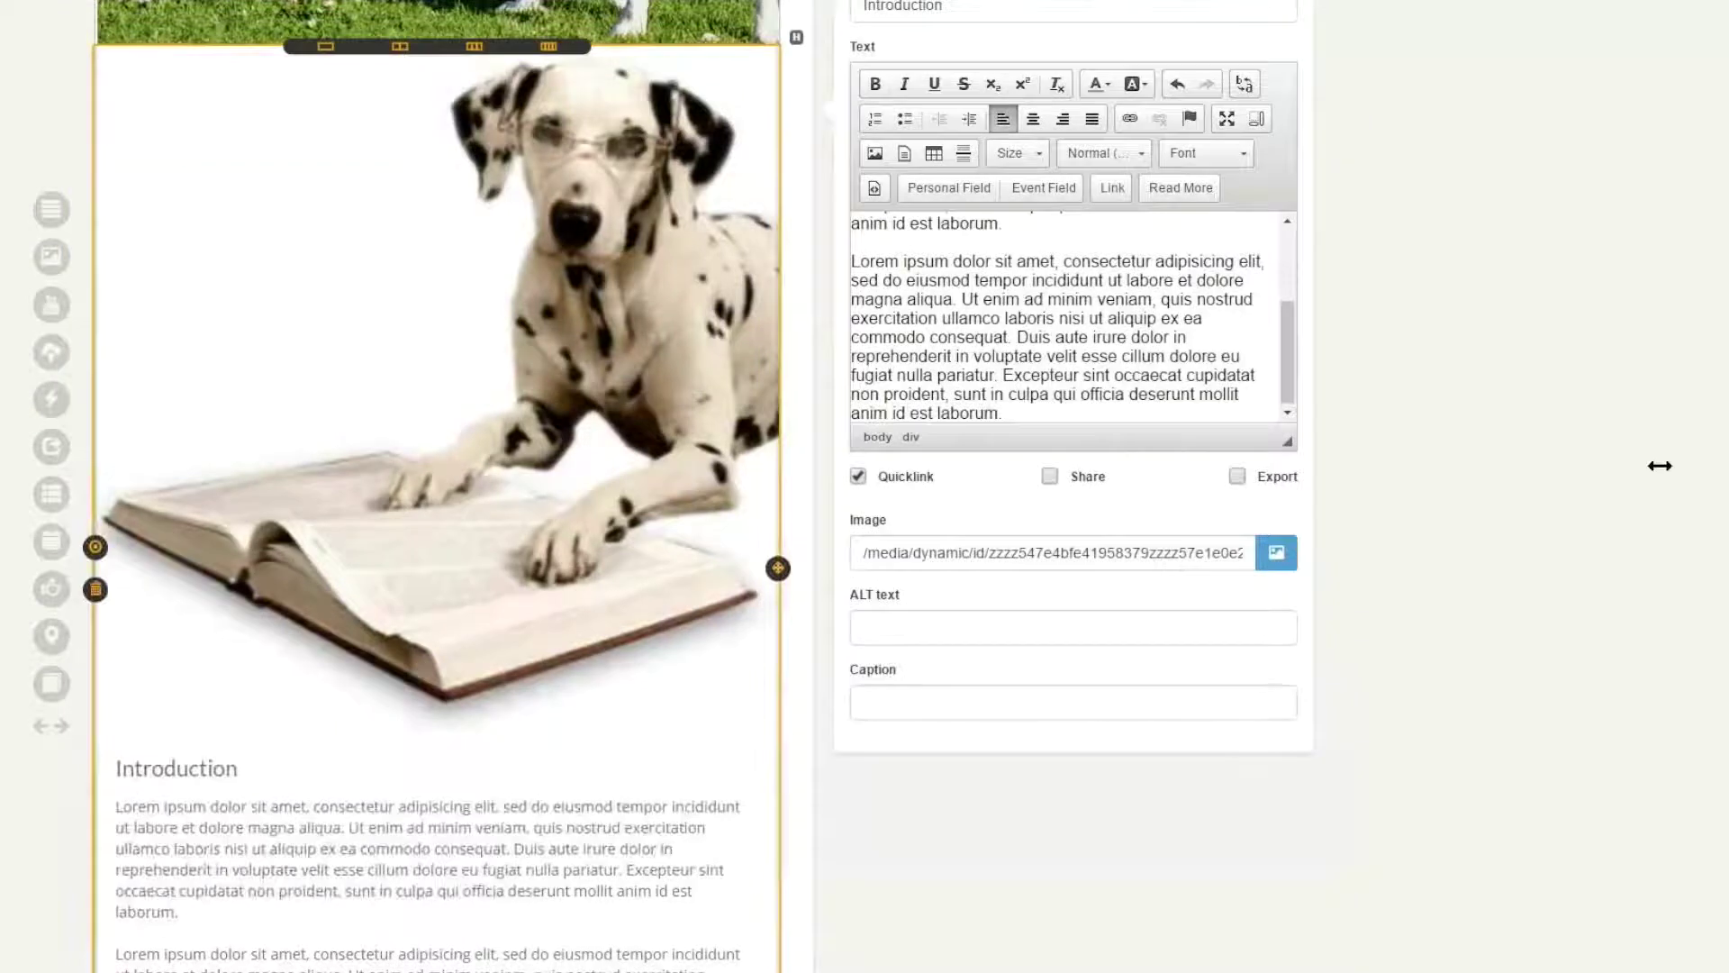
scroll(1660, 468, "up", 3)
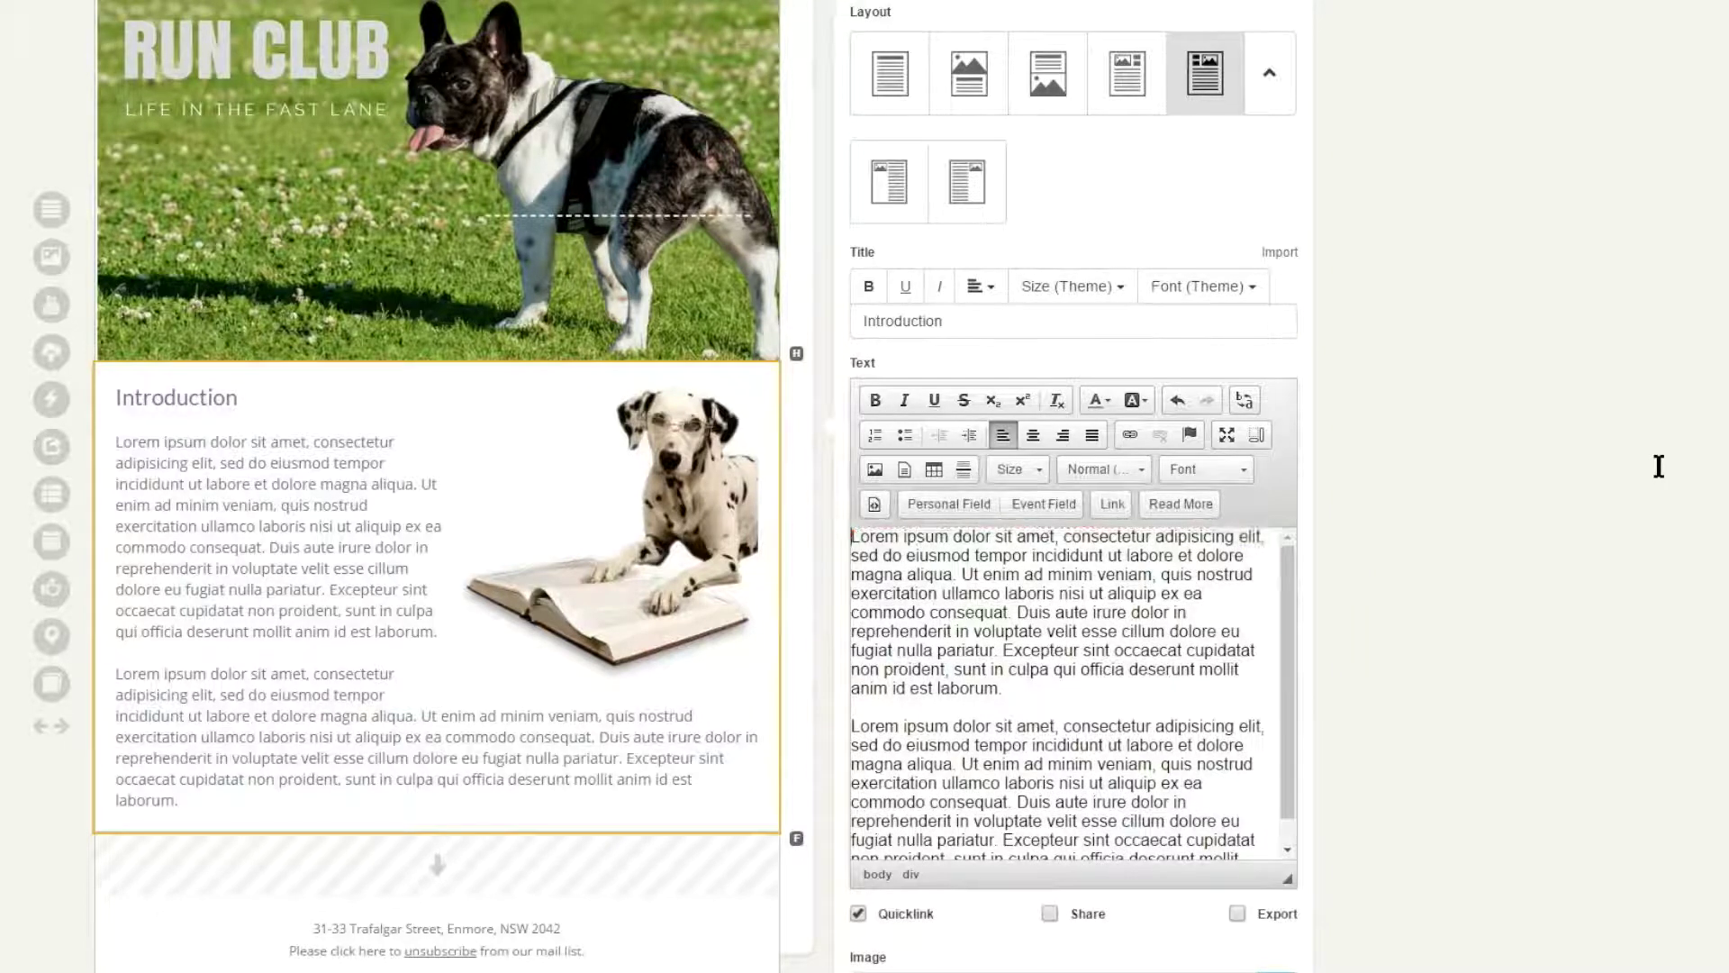
- Add a 'Hi' greeting line above the first Introduction paragraph and start a personal field
key("Return")
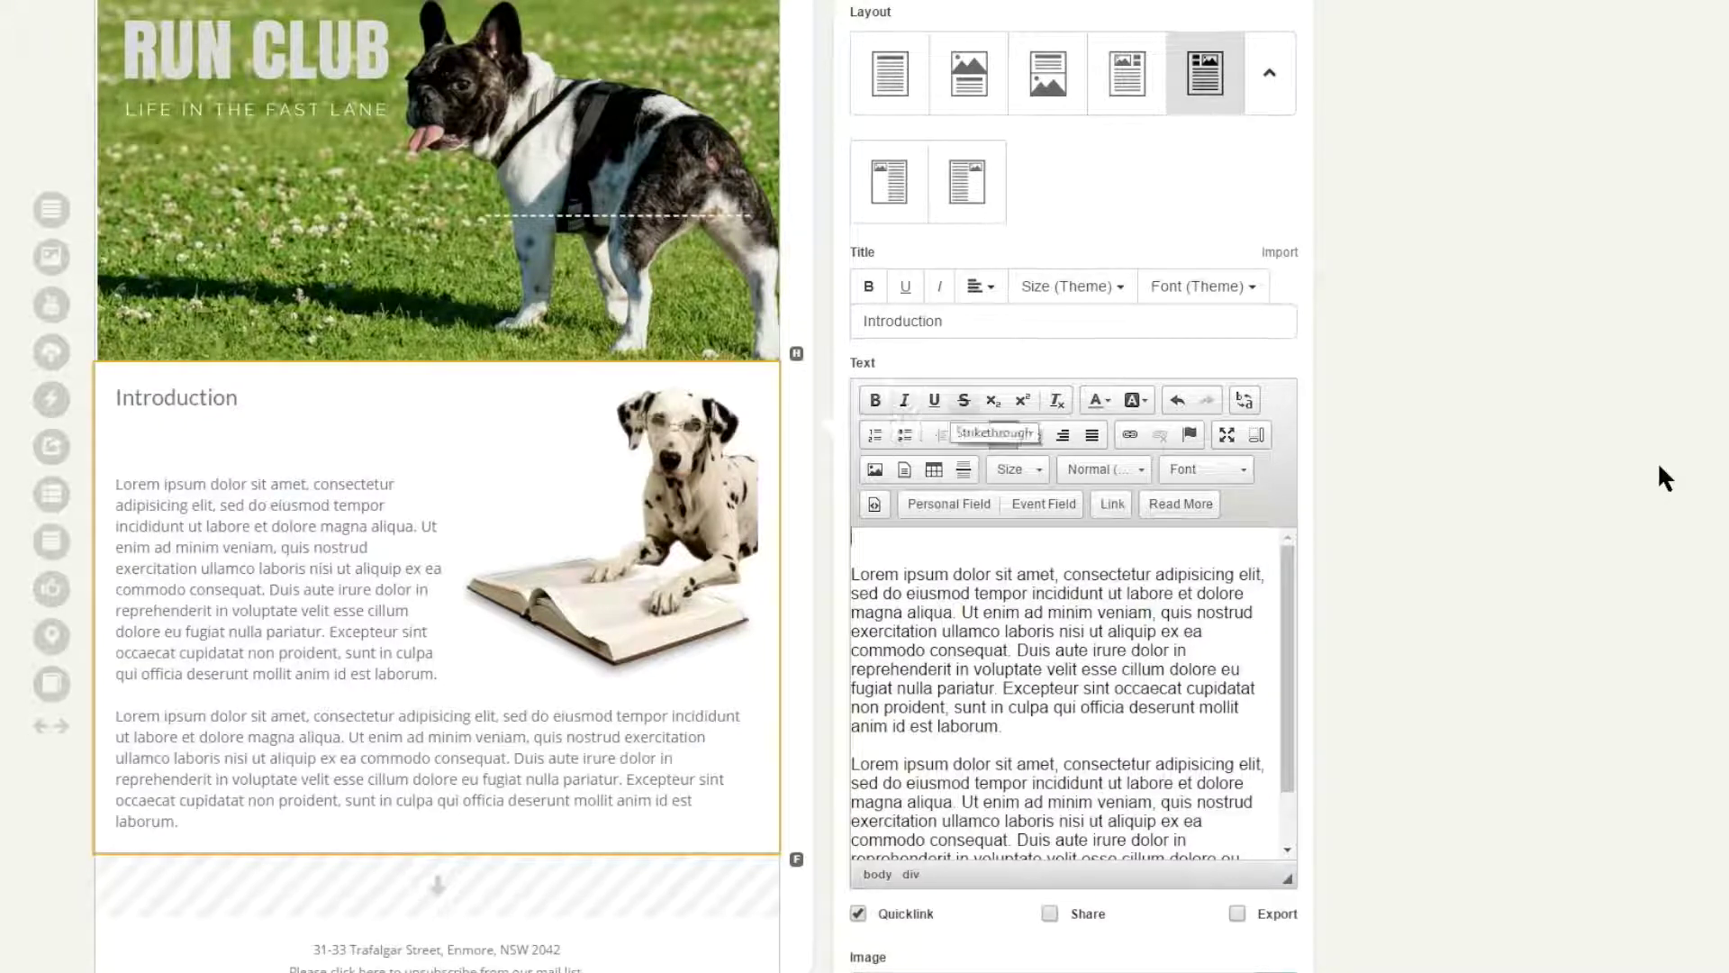
type("Hi")
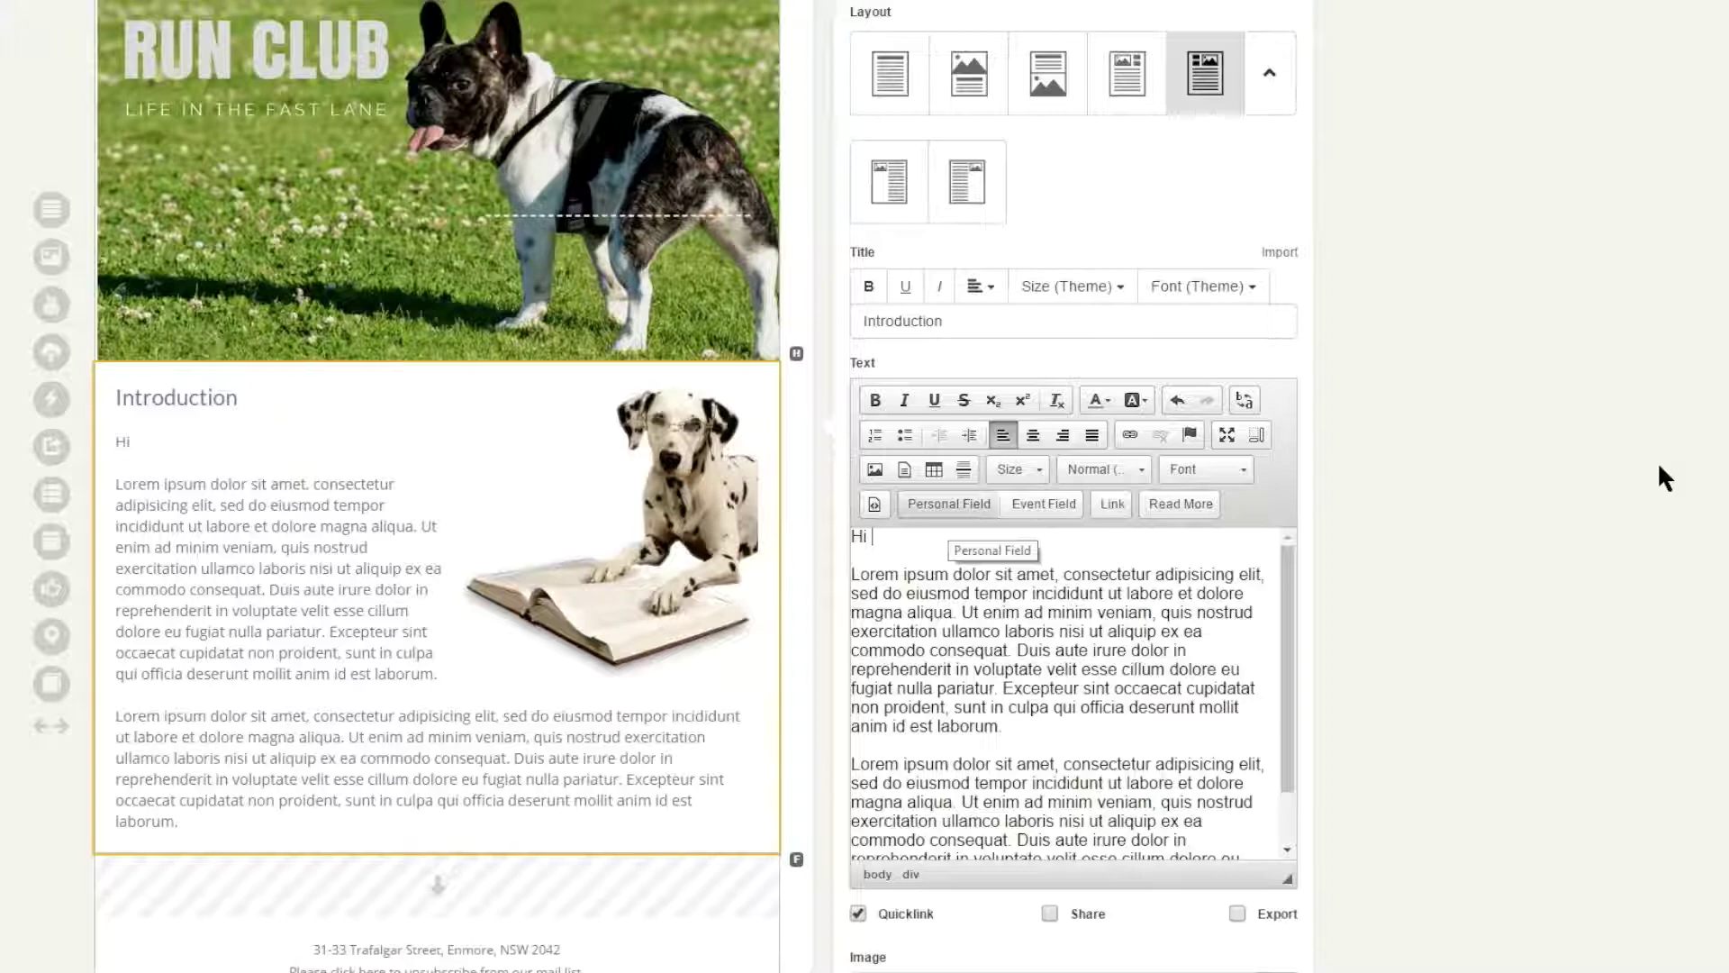
left_click(949, 507)
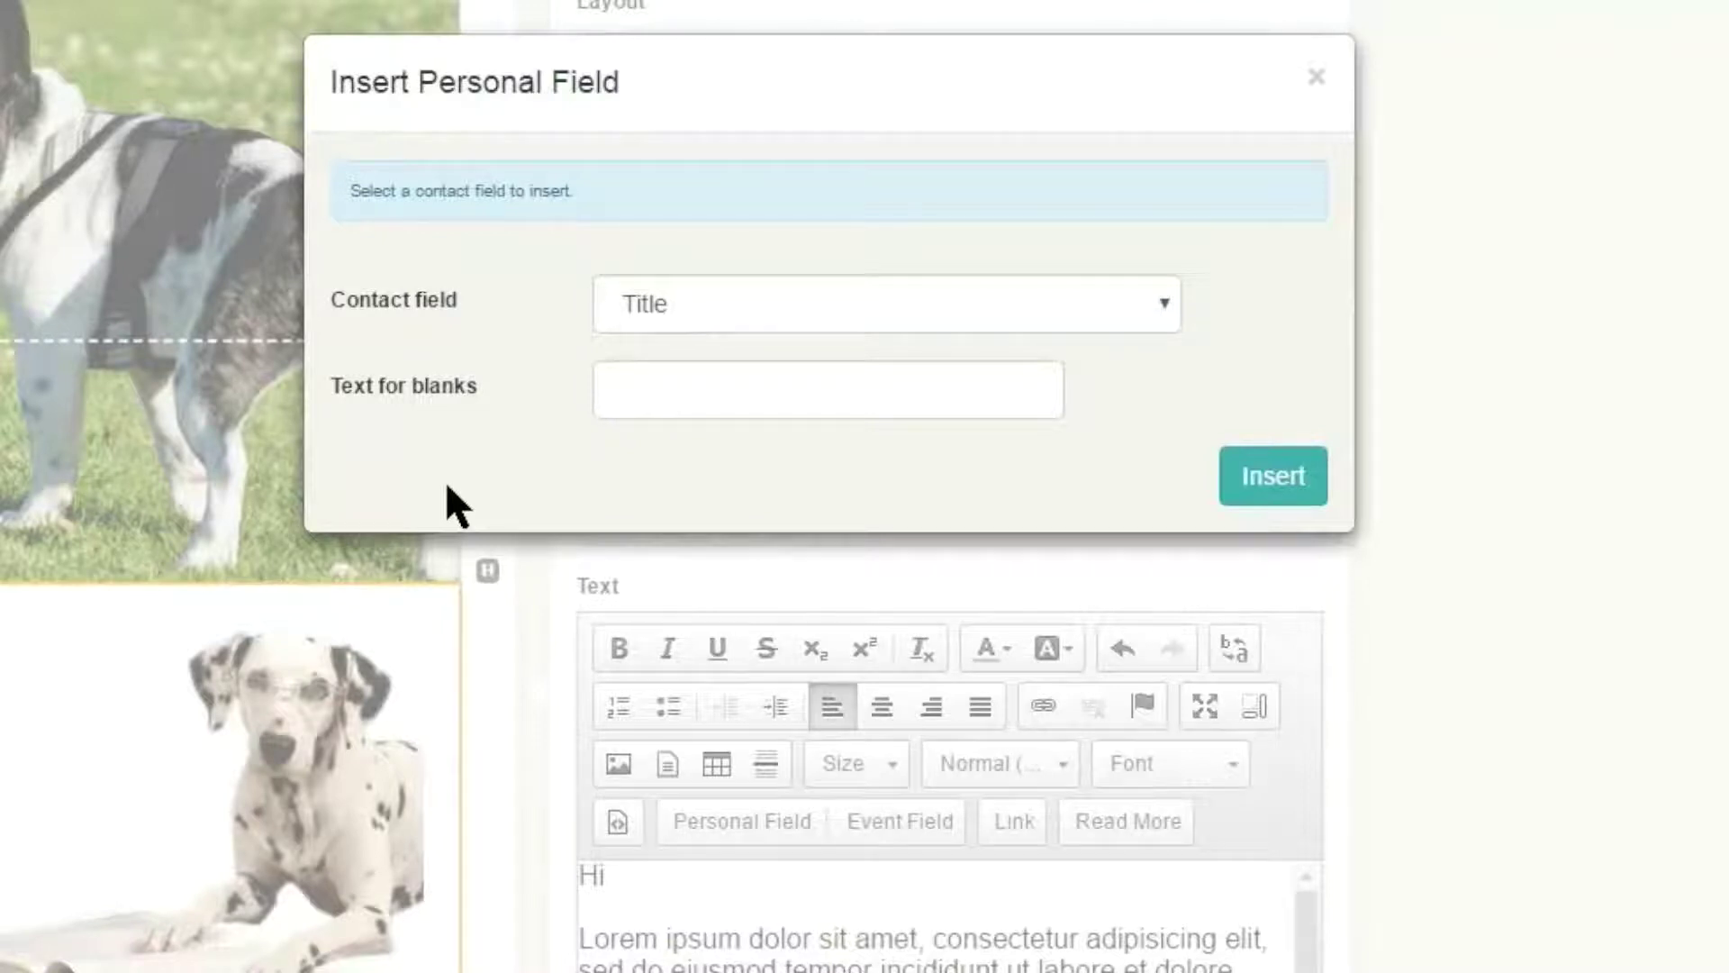
- Insert the First Name personal field after 'Hi', with 'Guest' as the fallback text
left_click(887, 303)
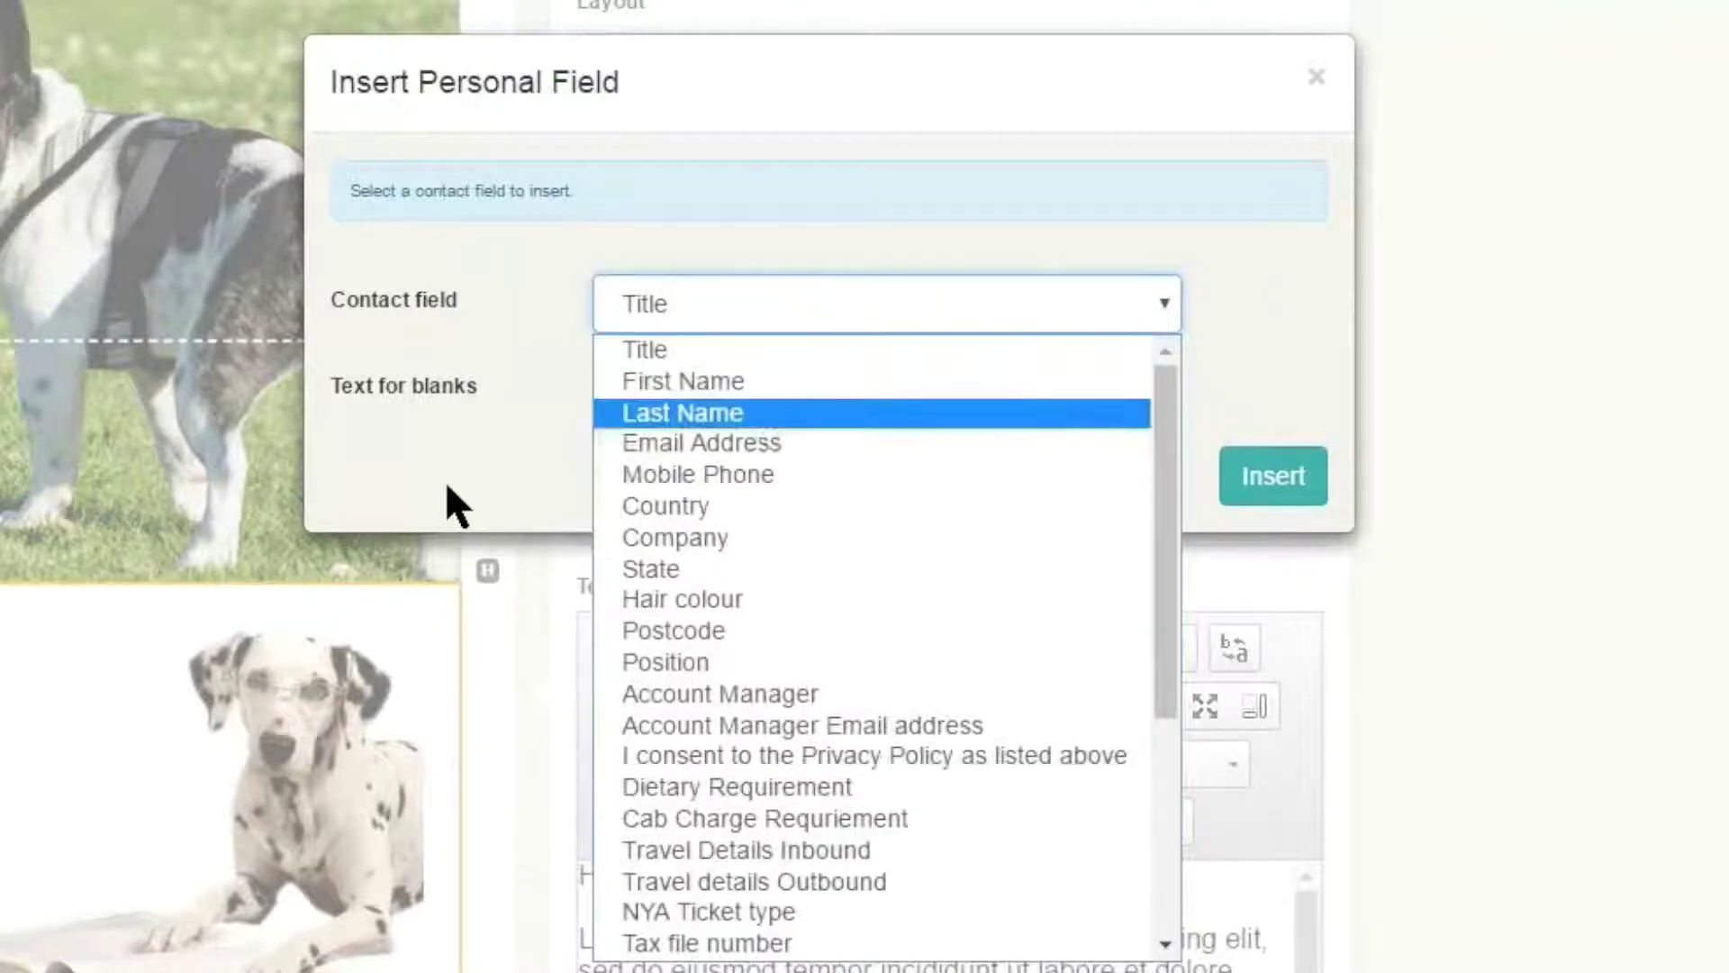
scroll(872, 500, "down", 4)
scroll(872, 504, "up", 4)
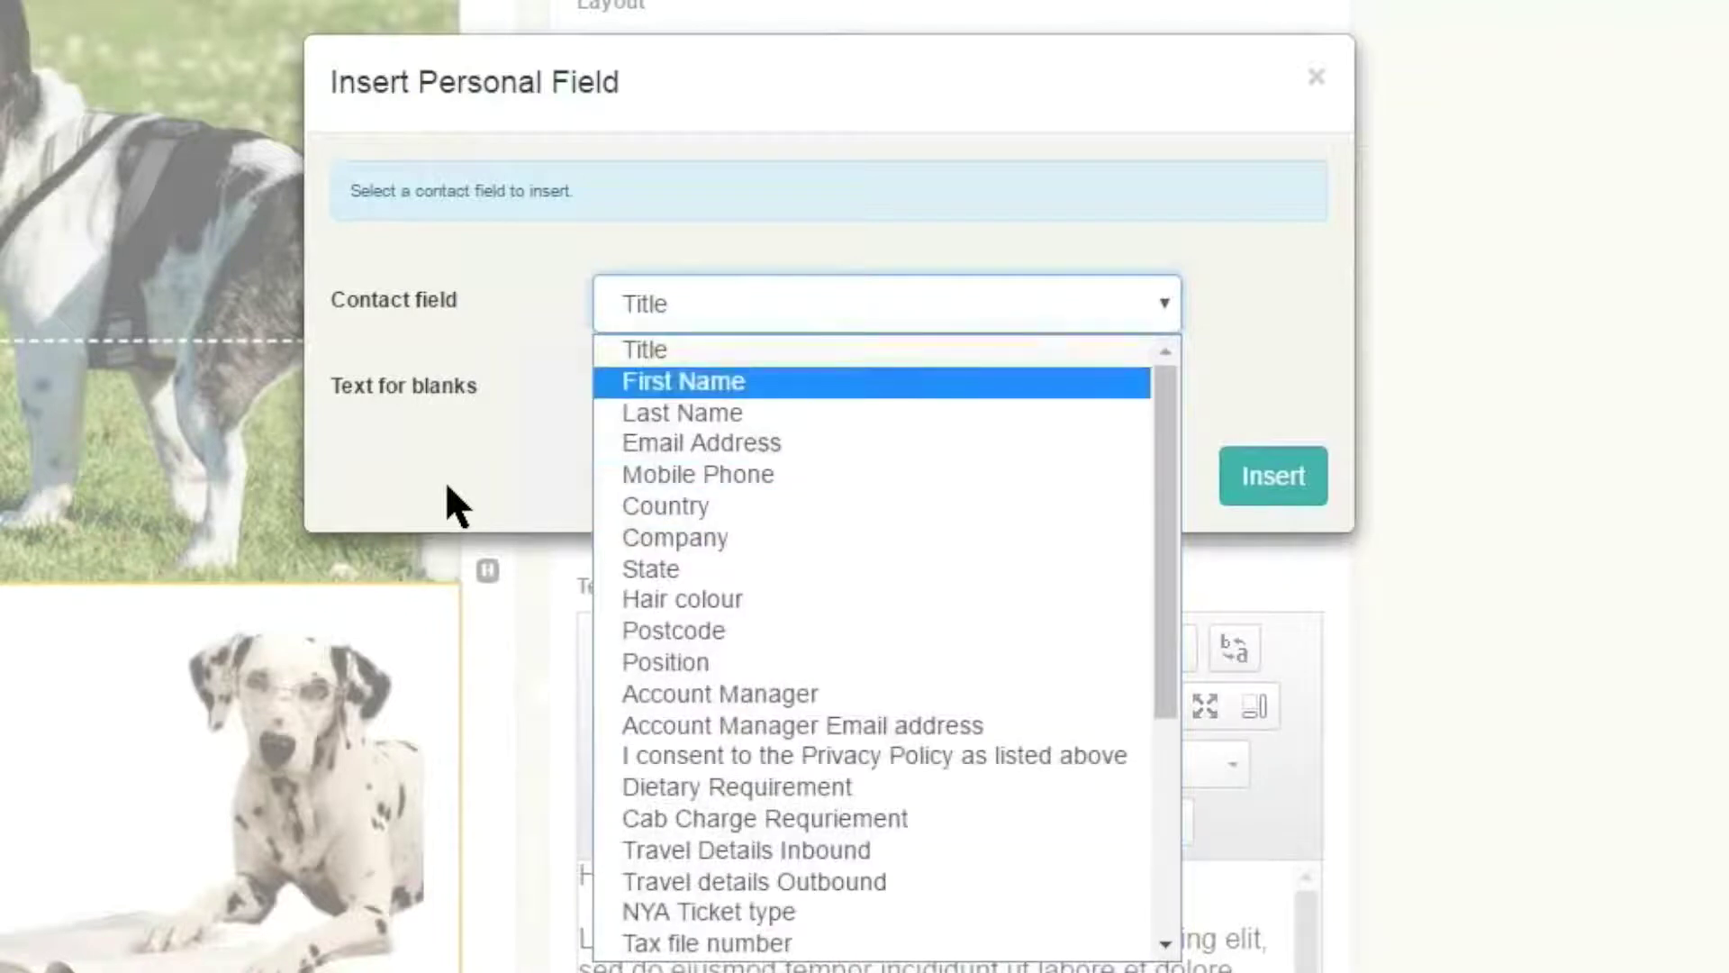
key("Escape")
left_click(447, 487)
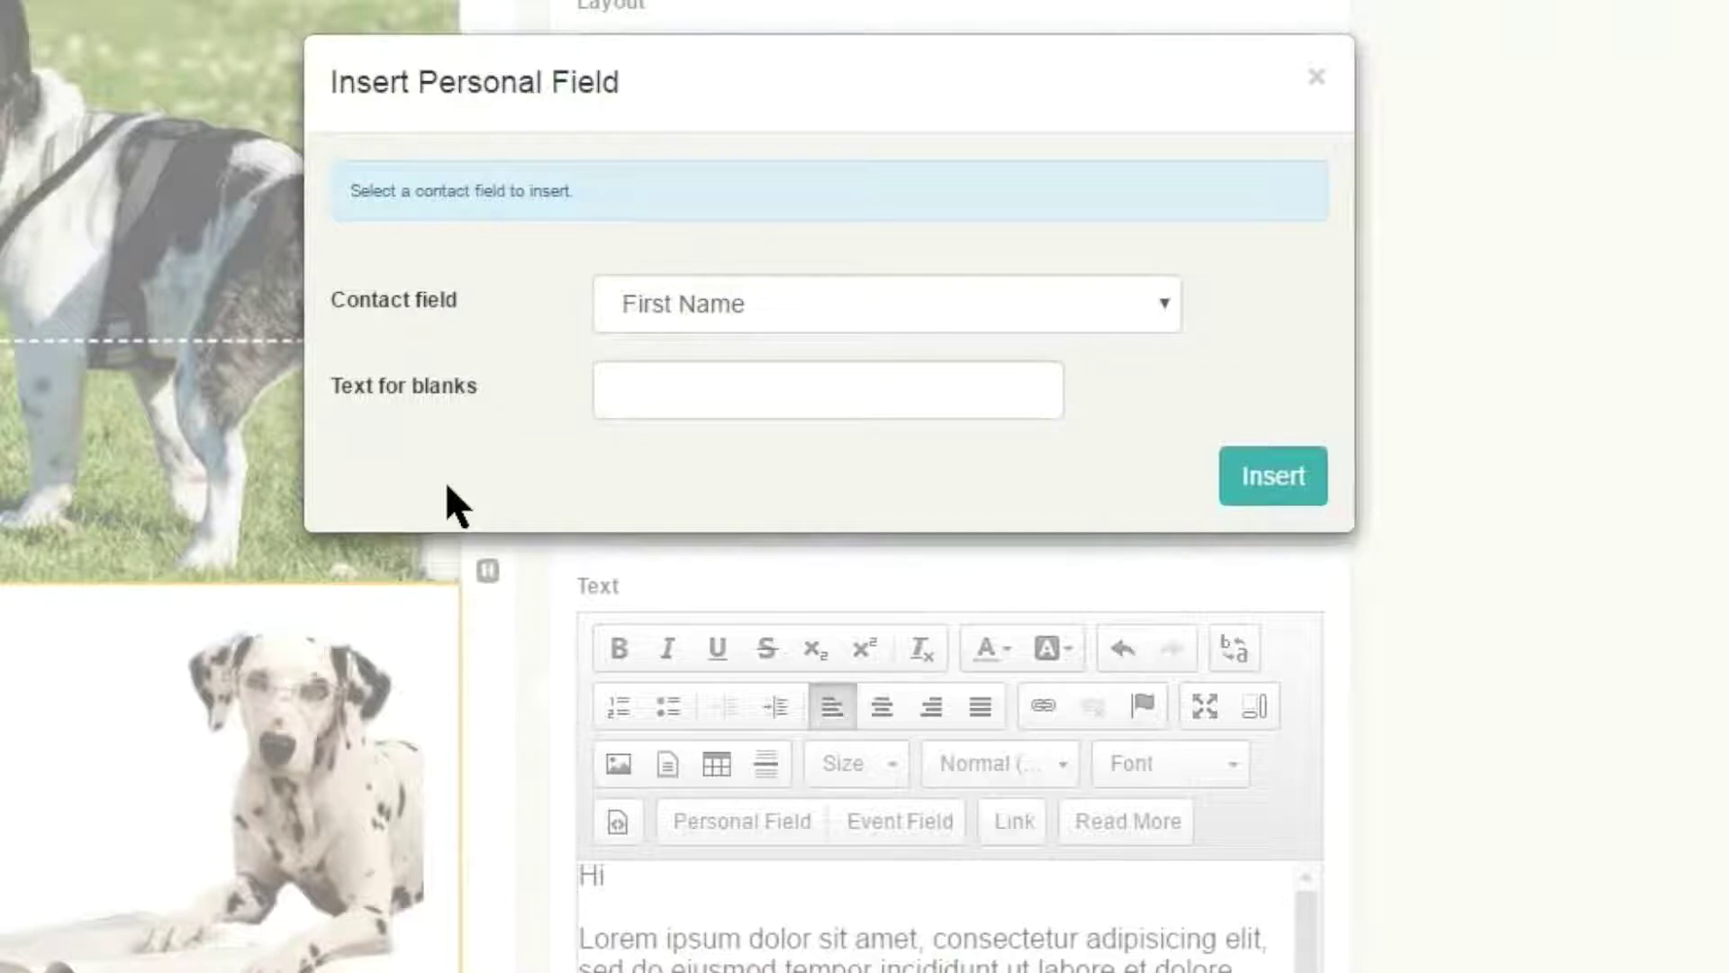
key("Tab")
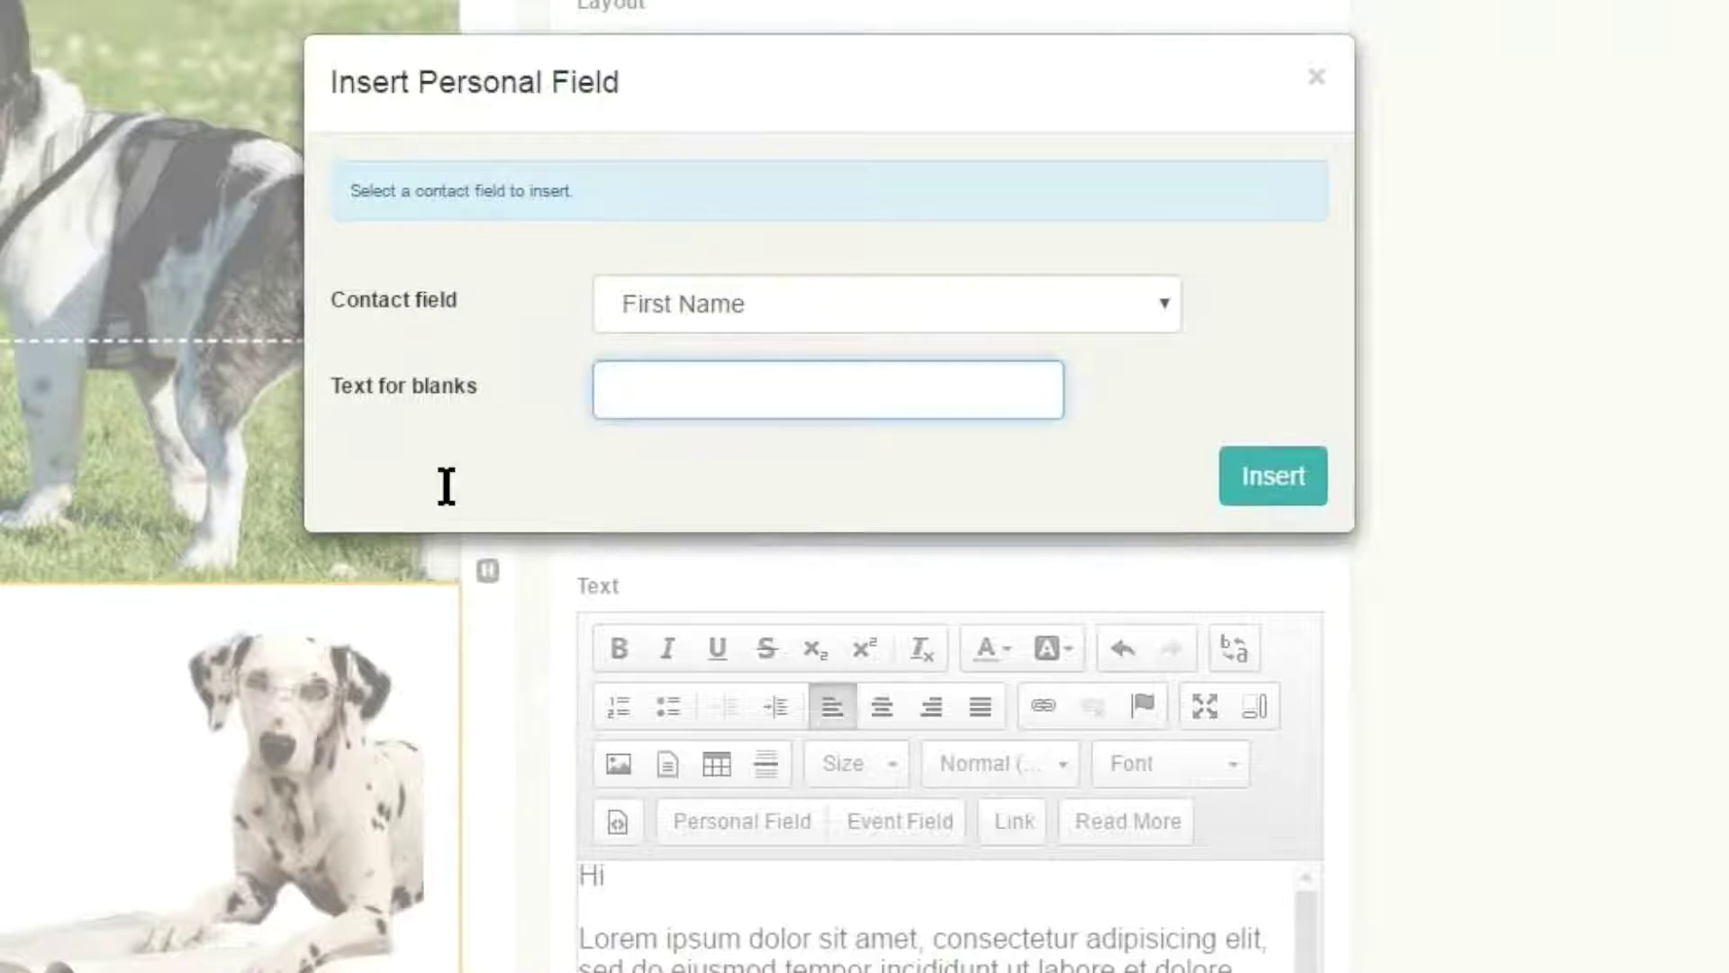
type("Guest")
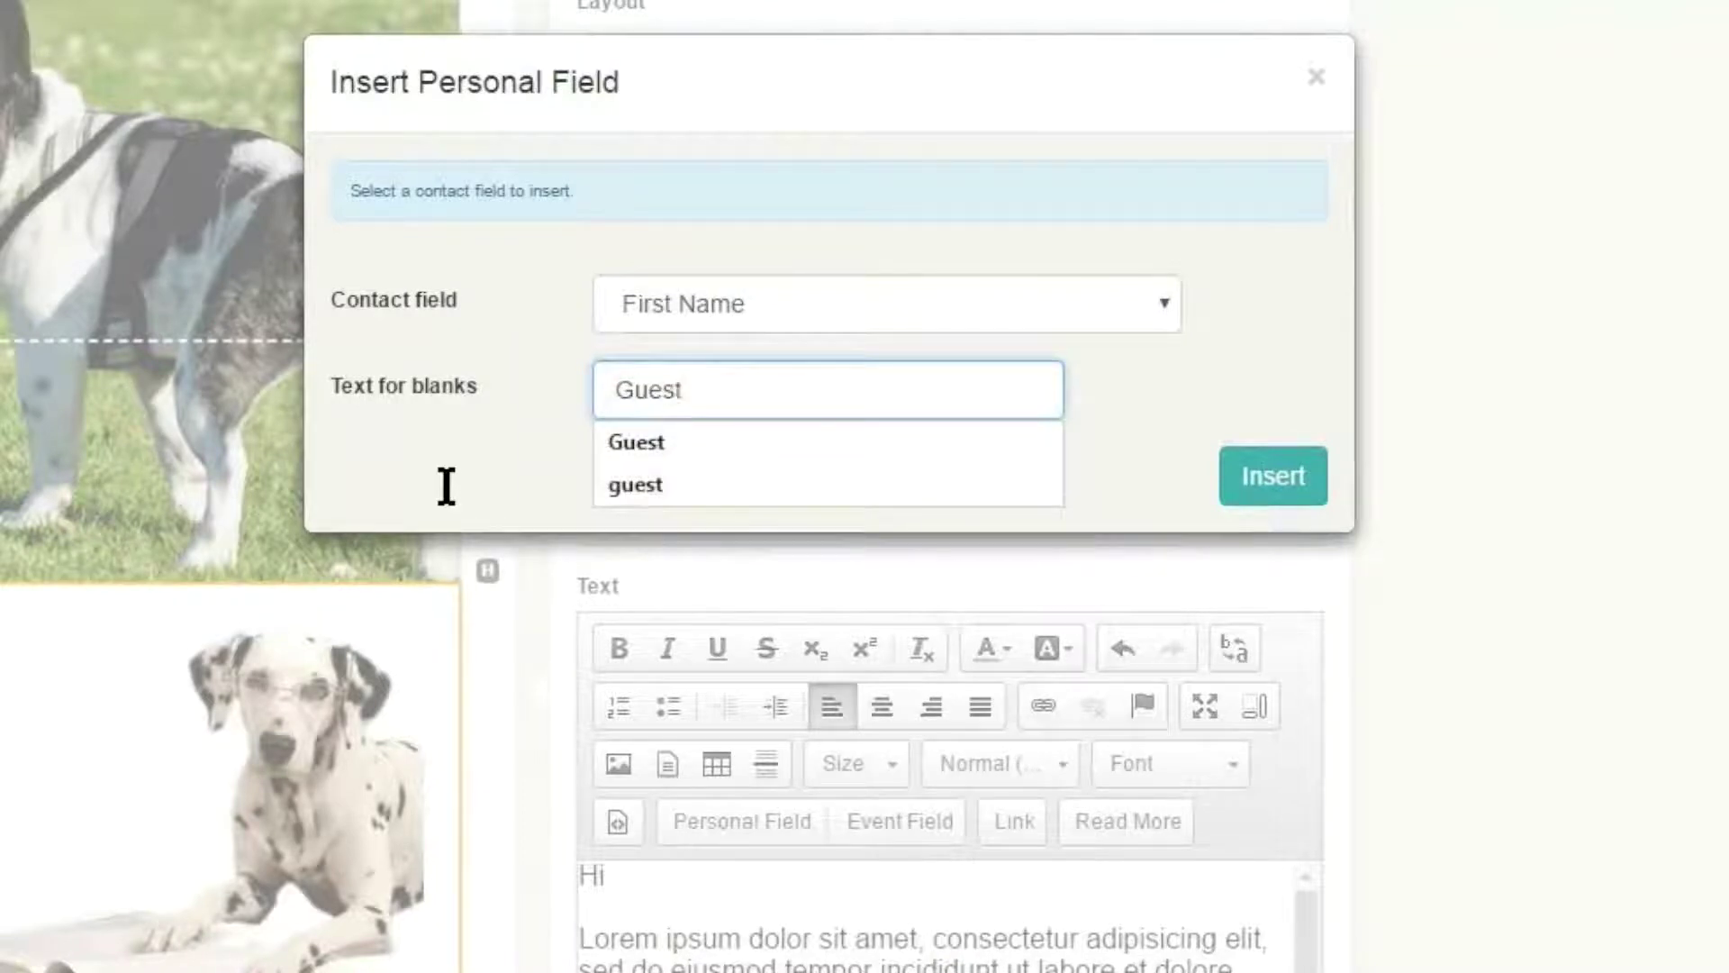
key("Tab")
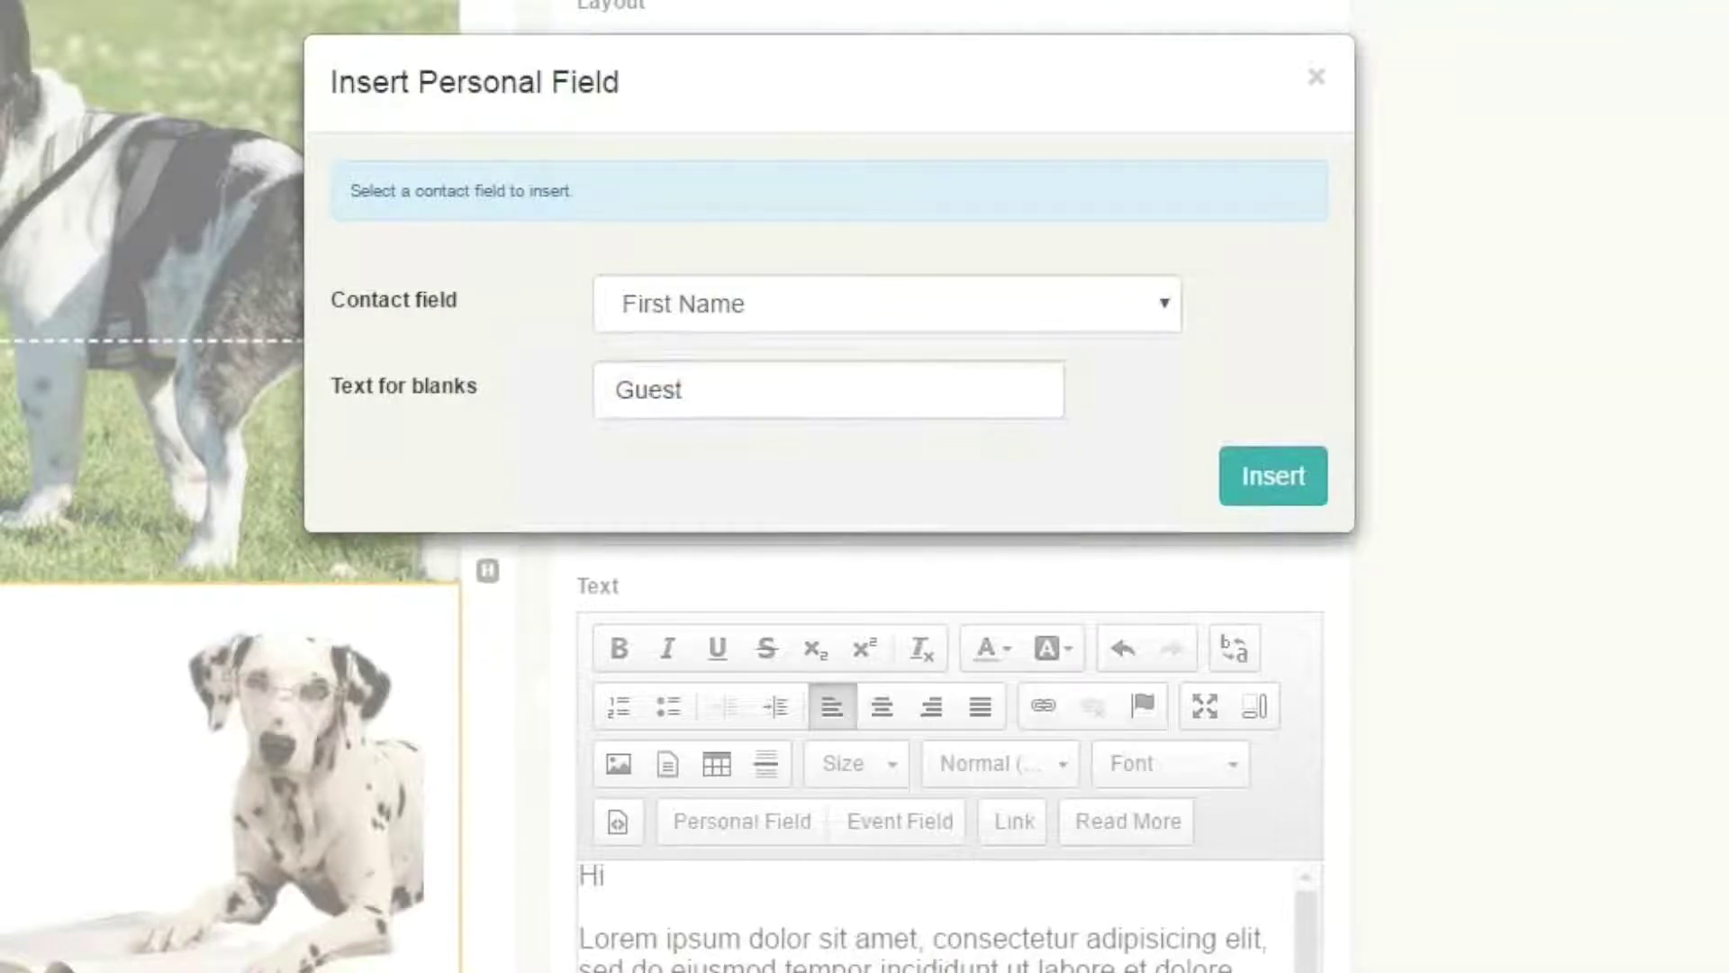
key("Return")
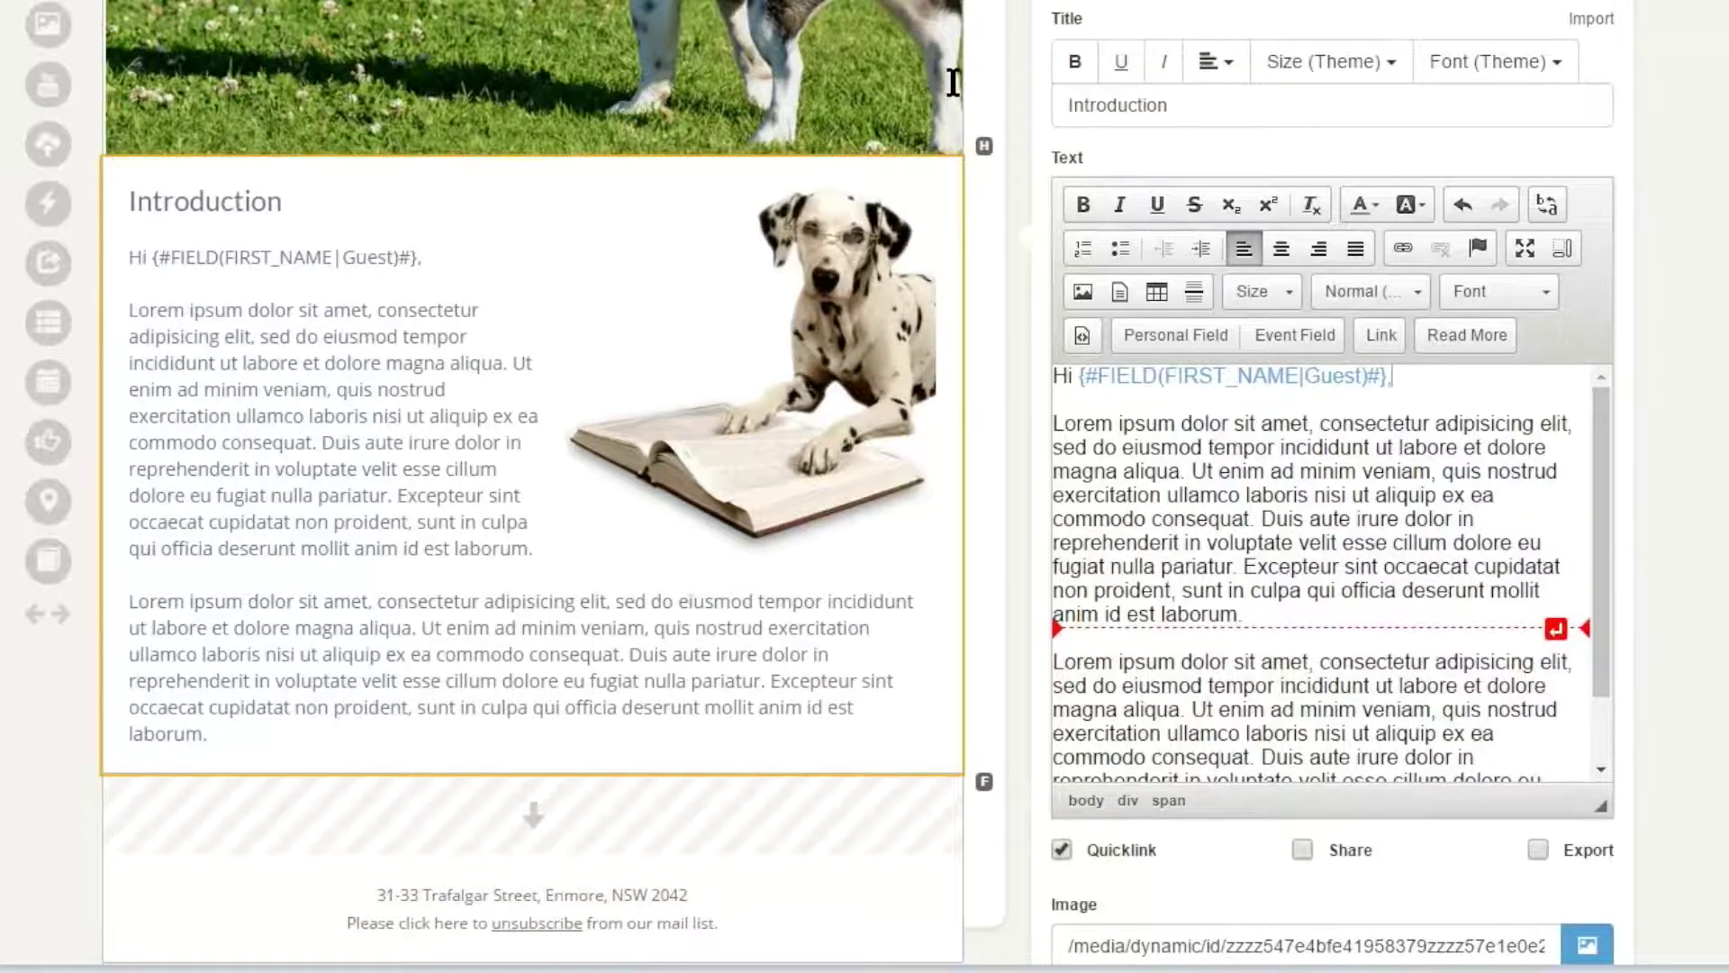
- Add a 'Date:' line below the greeting that inserts the event's Event Date field
key("Return")
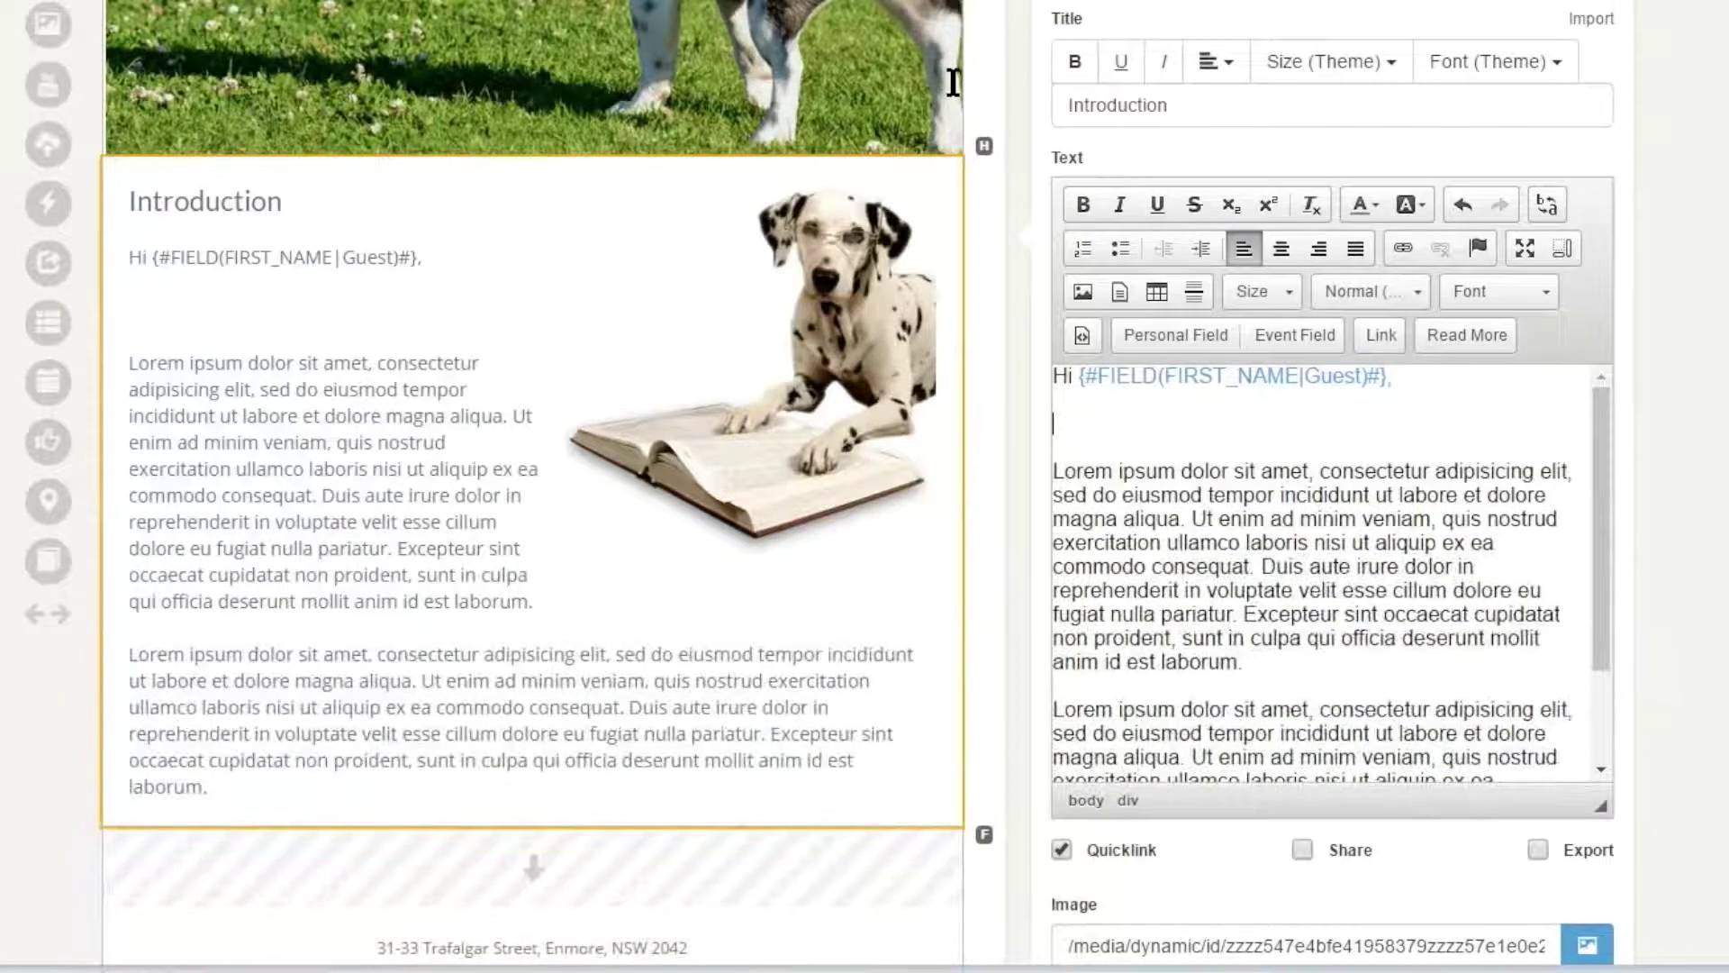
type("Date:")
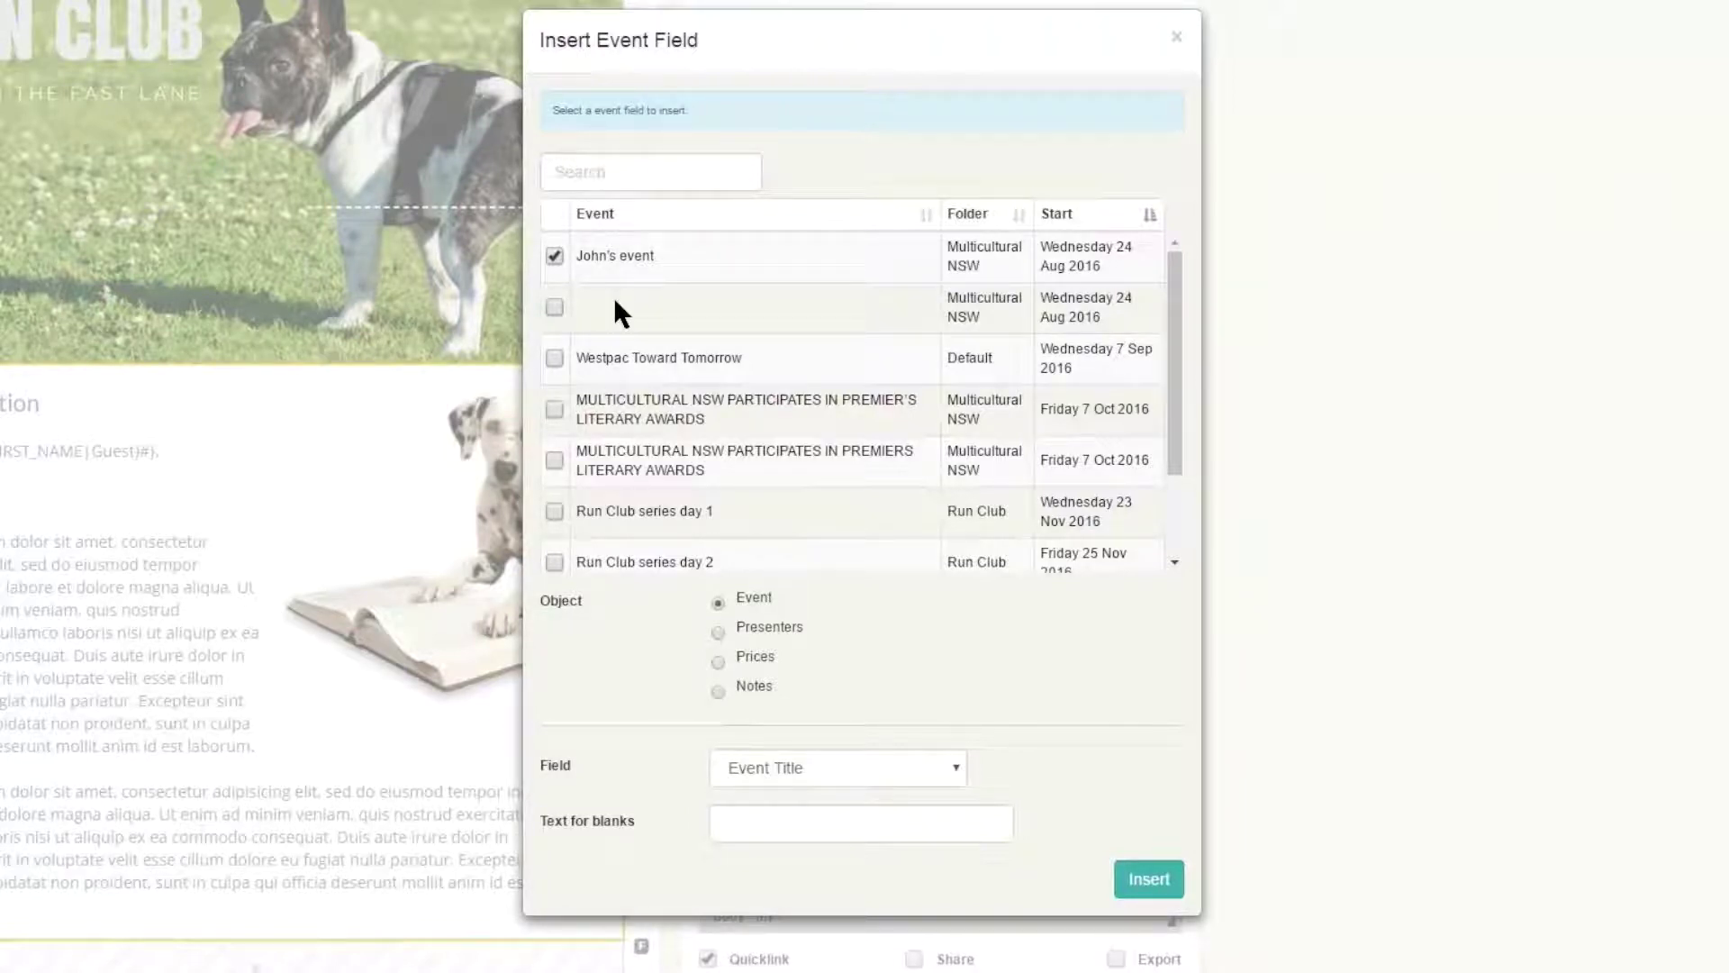
left_click(838, 769)
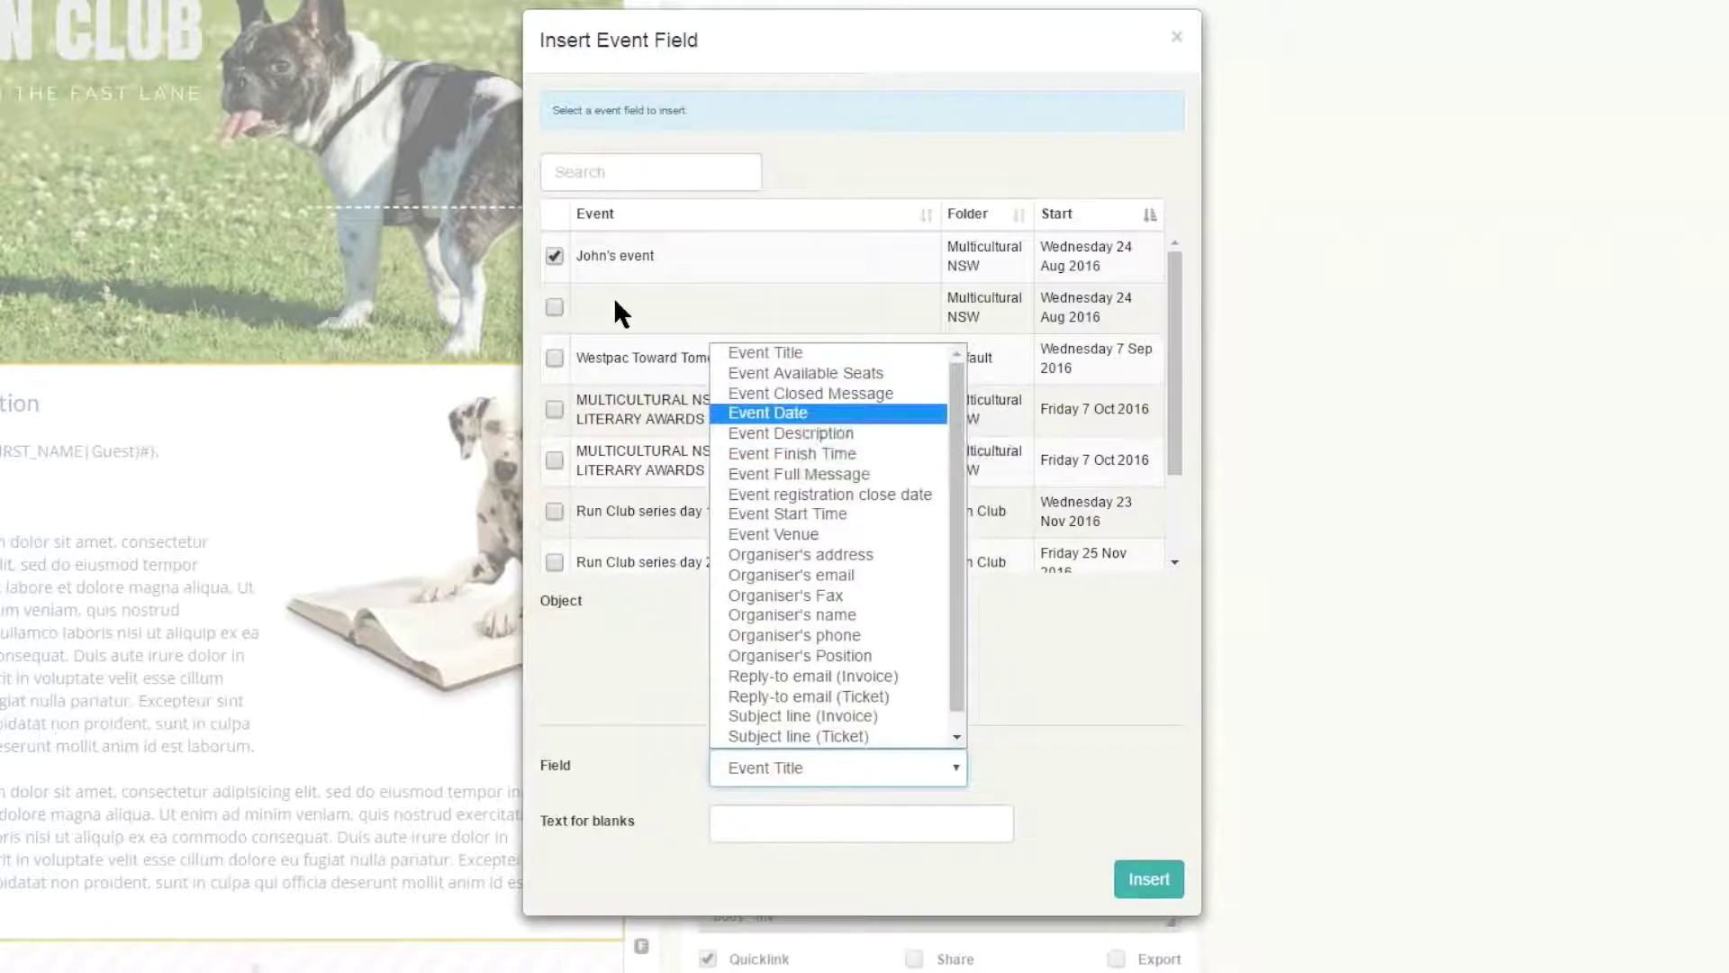
key("Return")
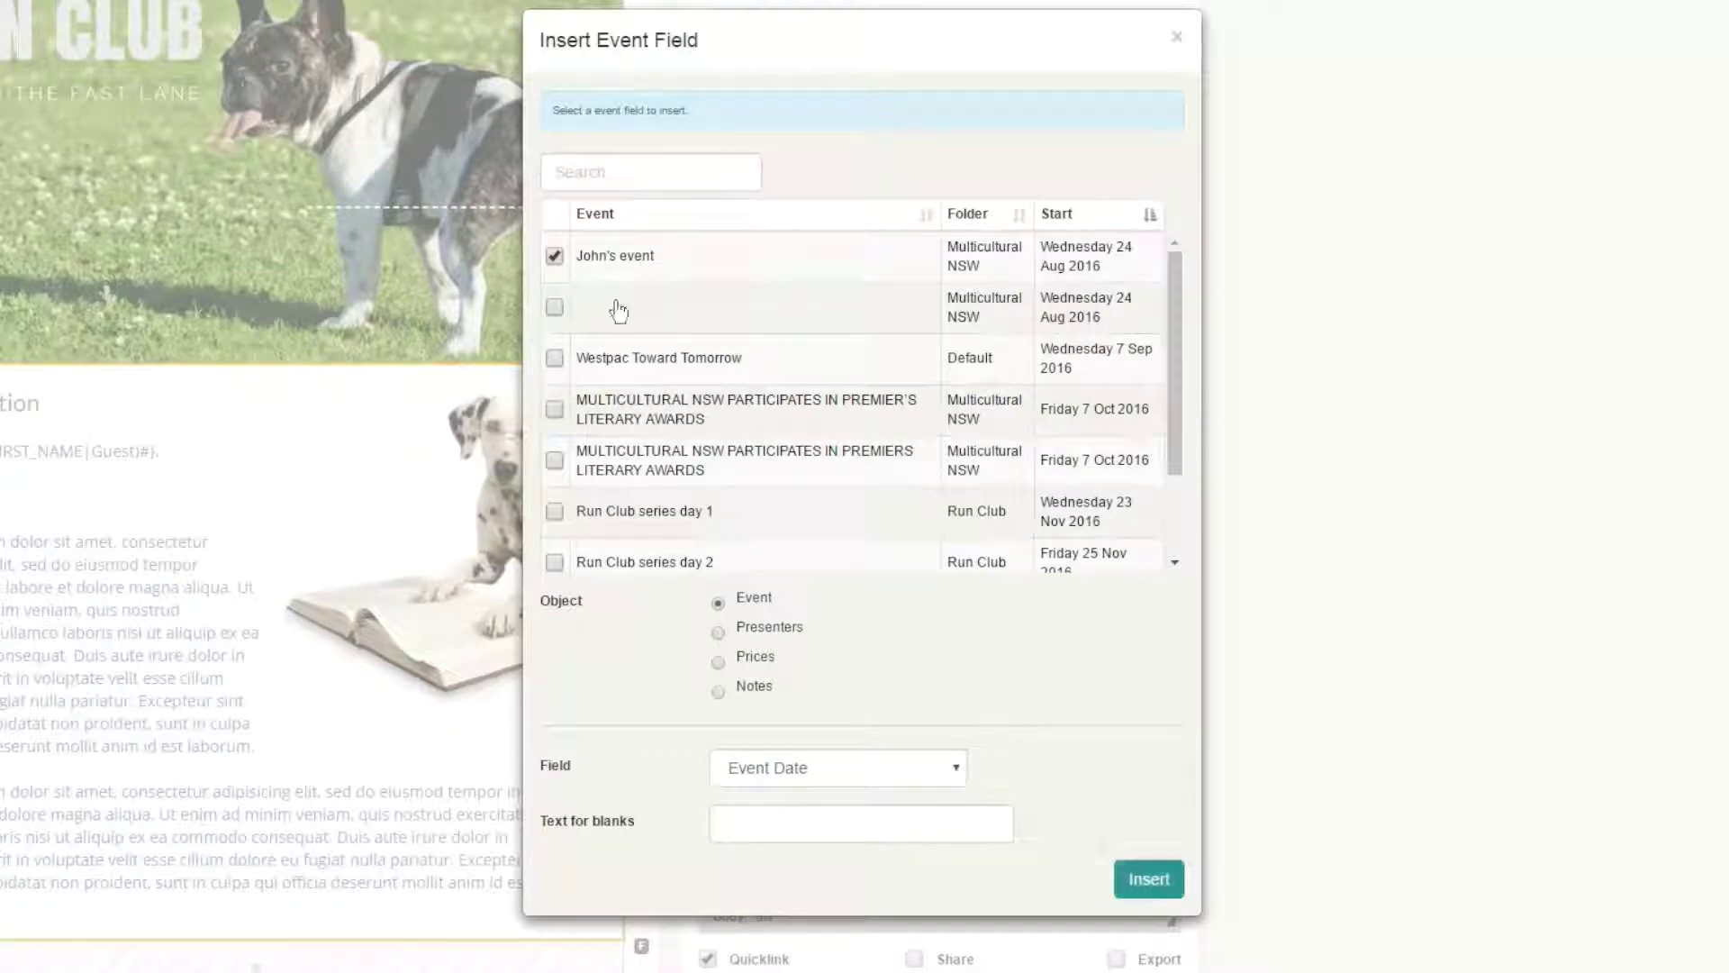
left_click(1149, 879)
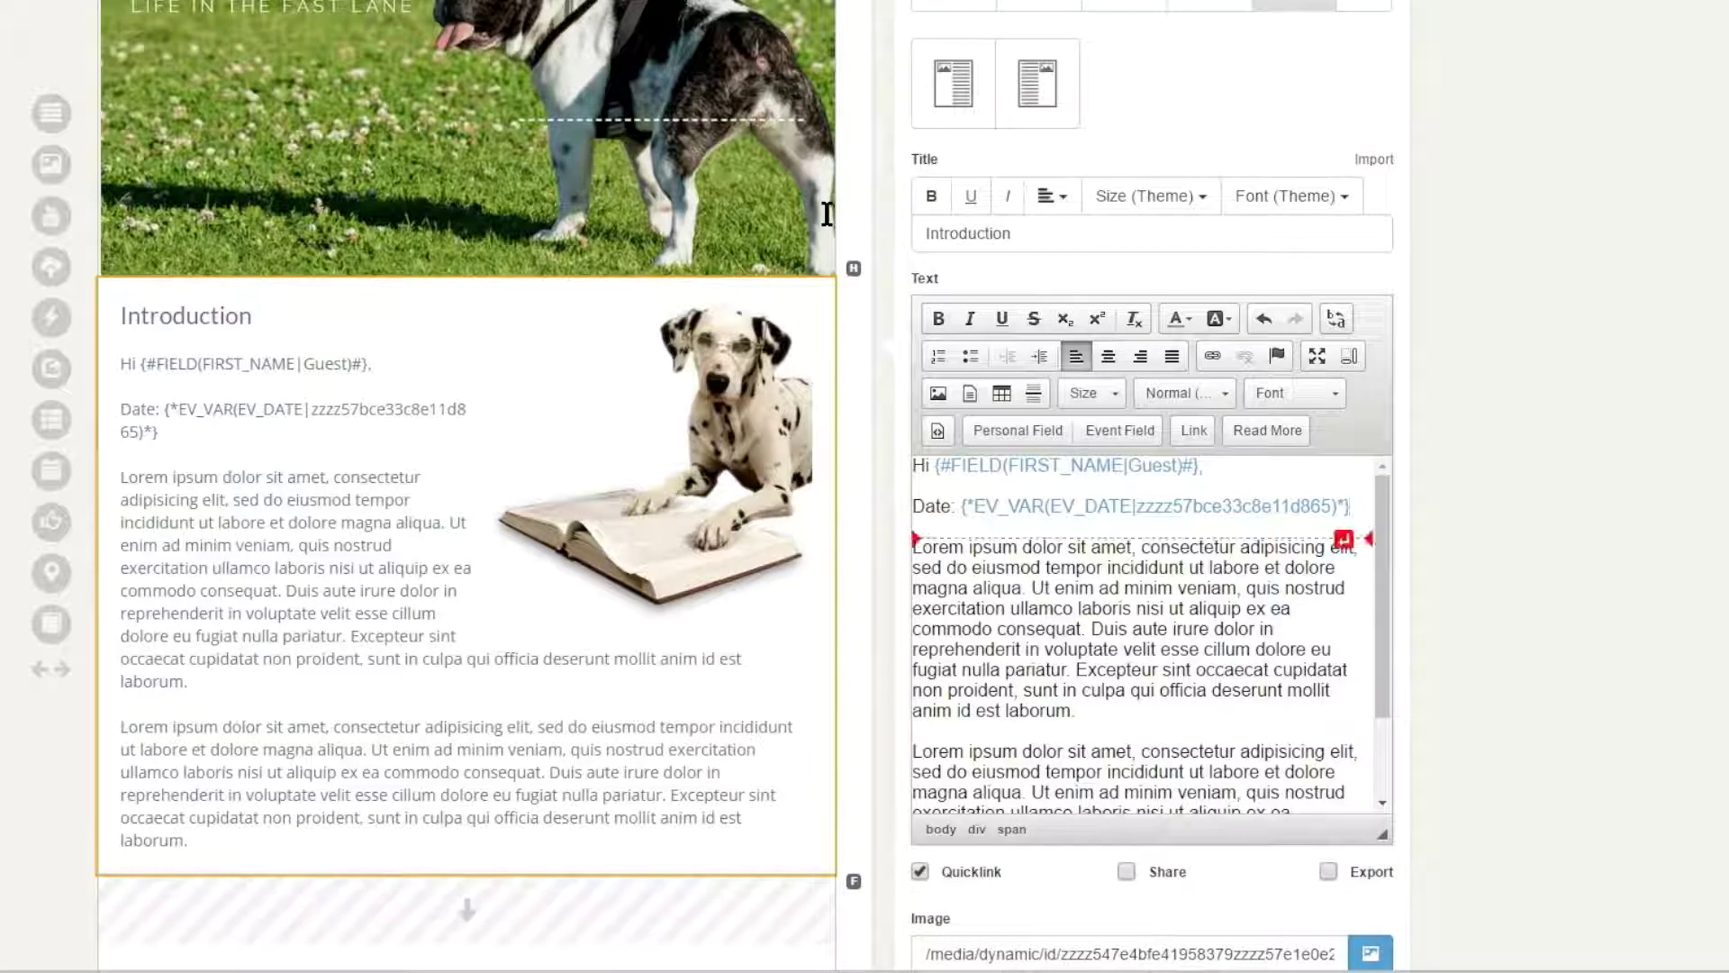
- Add a blank line below the Date line and browse the Insert Link dialog's linkable pages and surveys
key("Down")
key("Return")
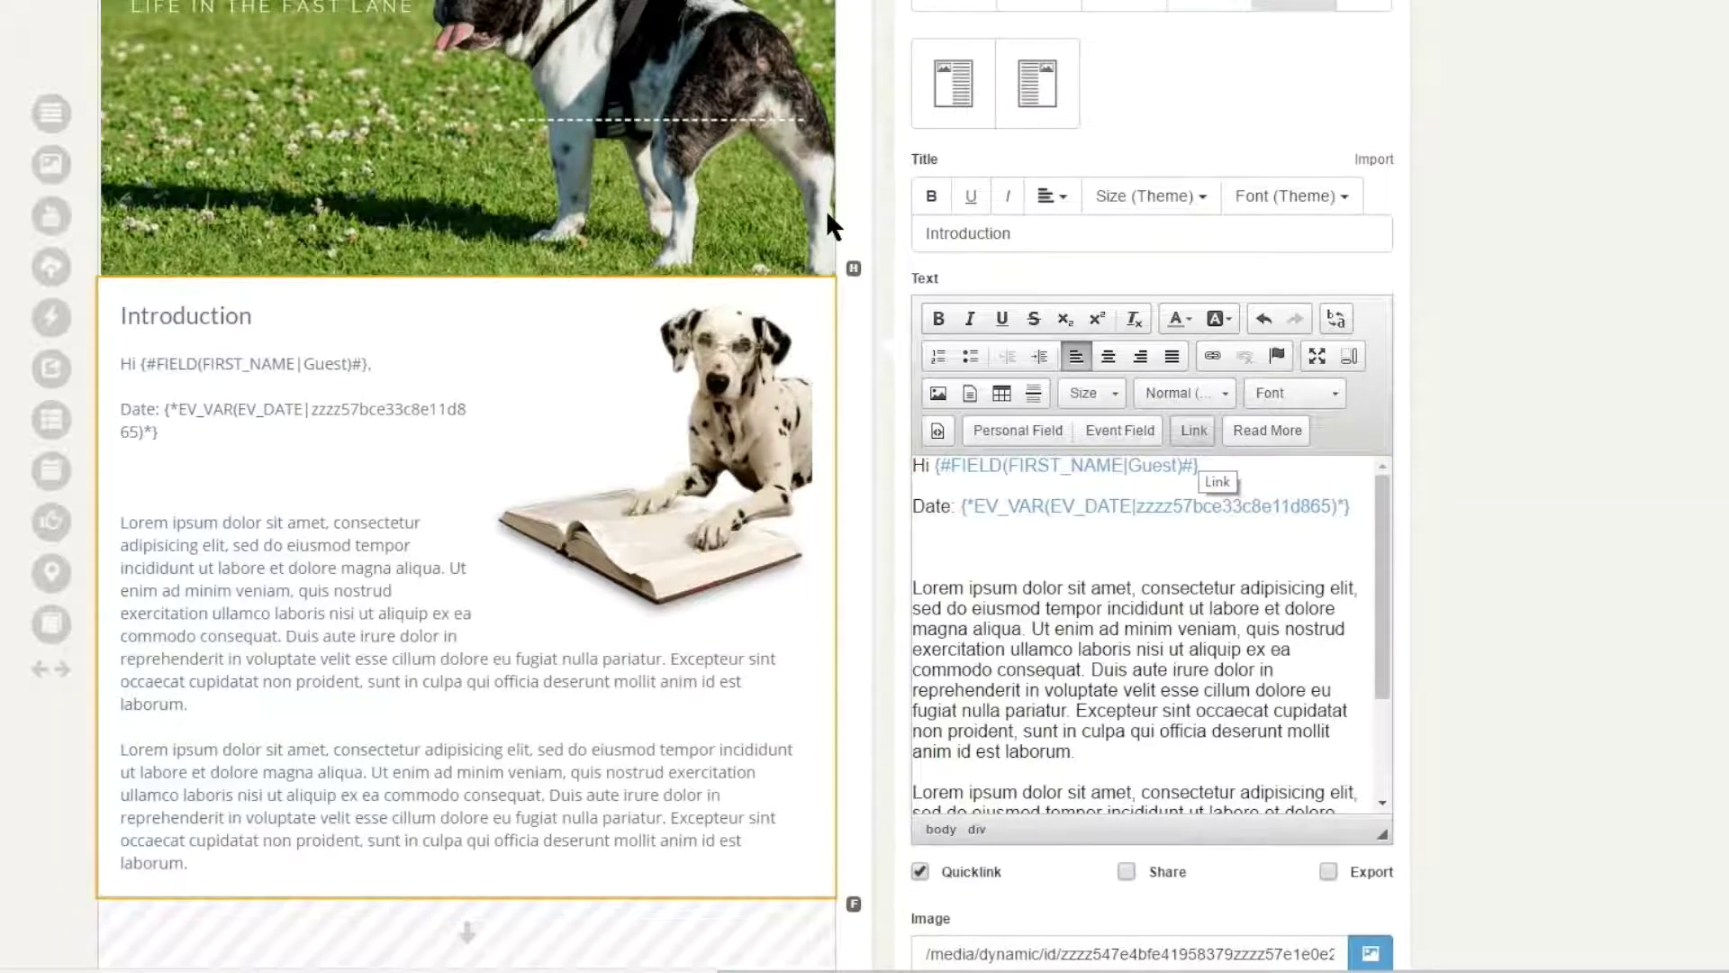
left_click(825, 209)
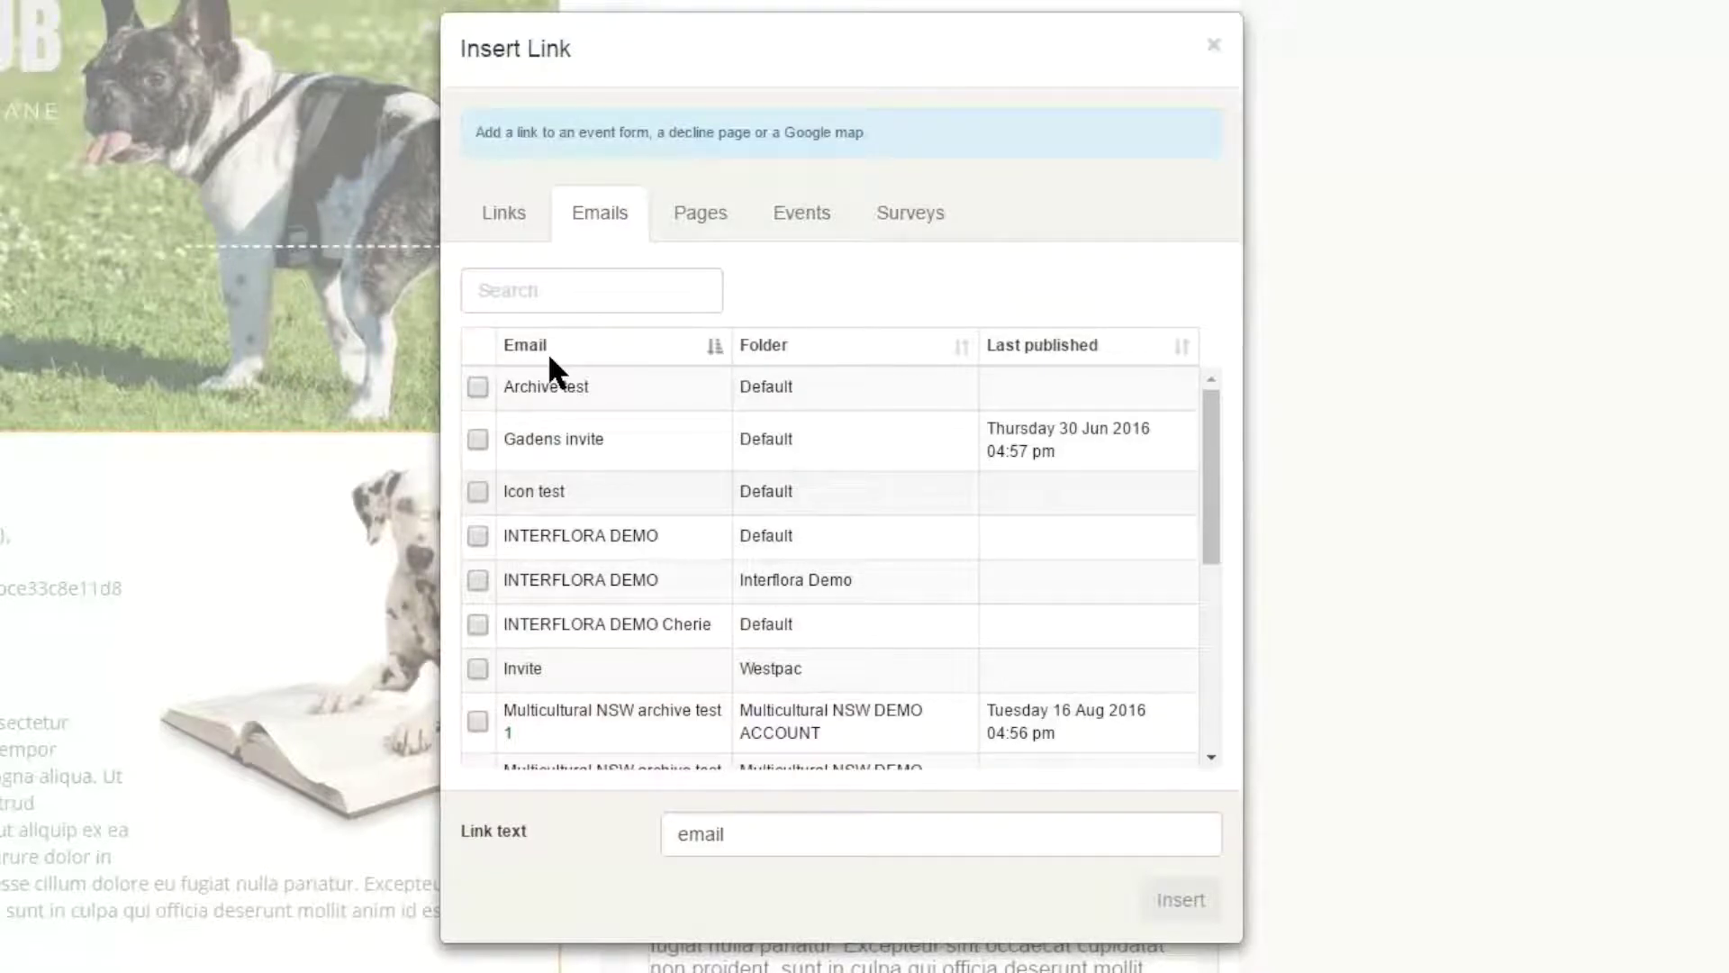
scroll(548, 354, "down", 3)
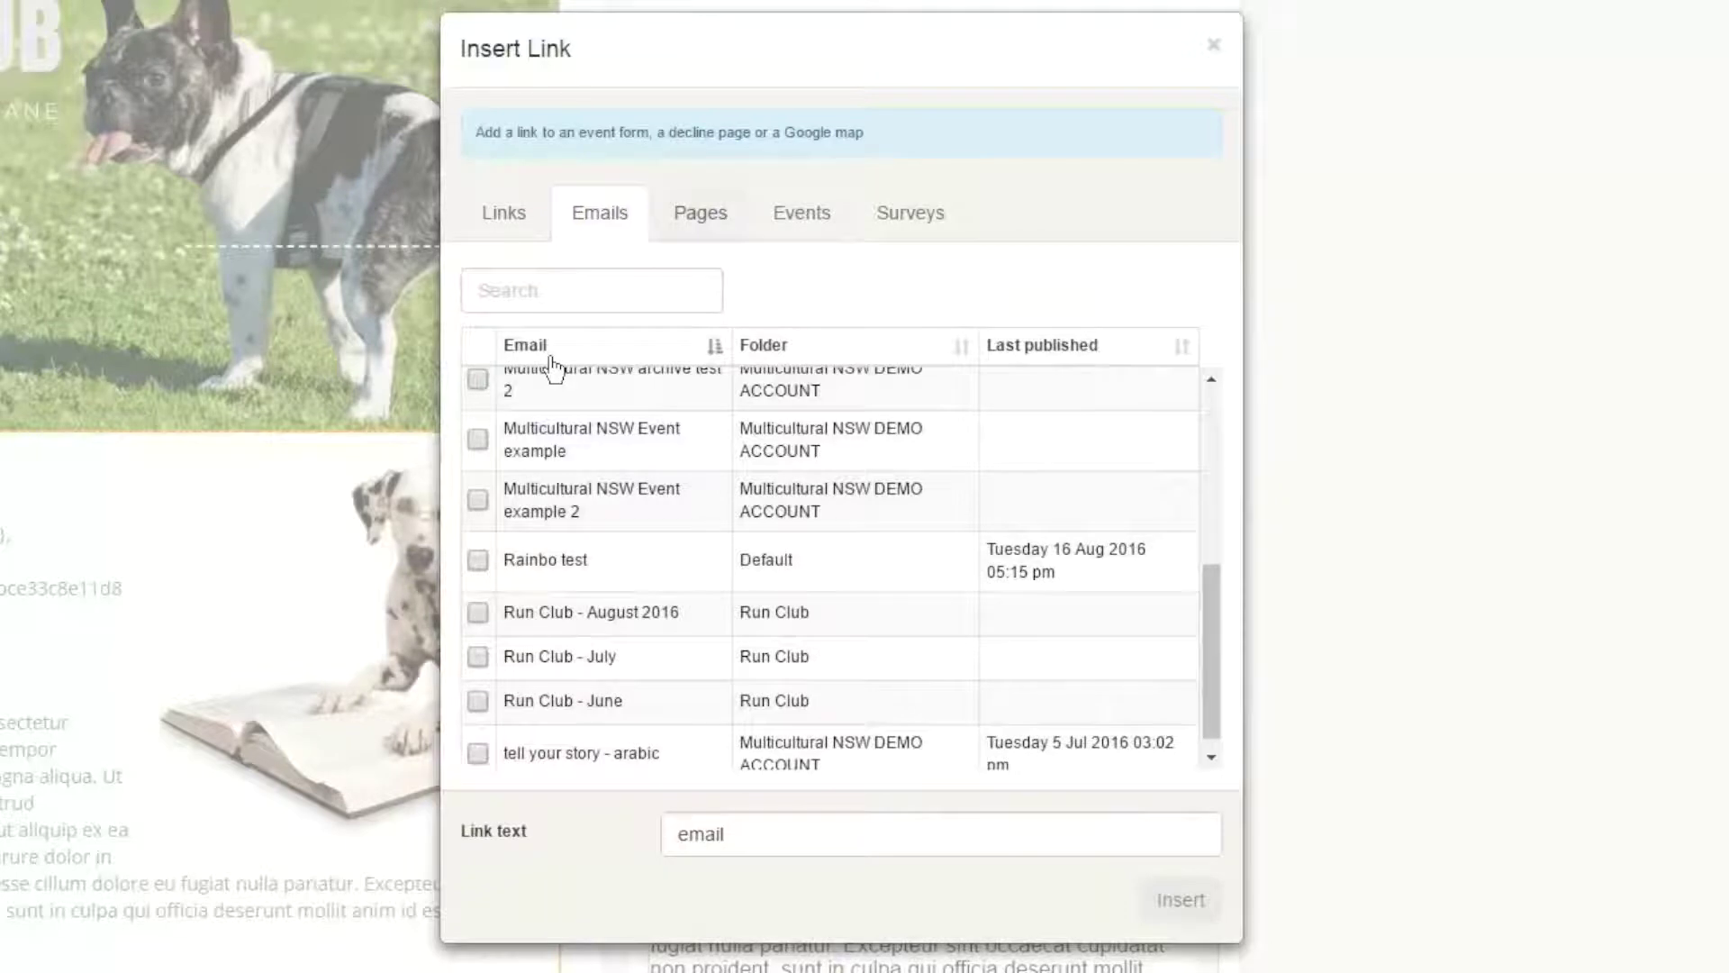
left_click(700, 214)
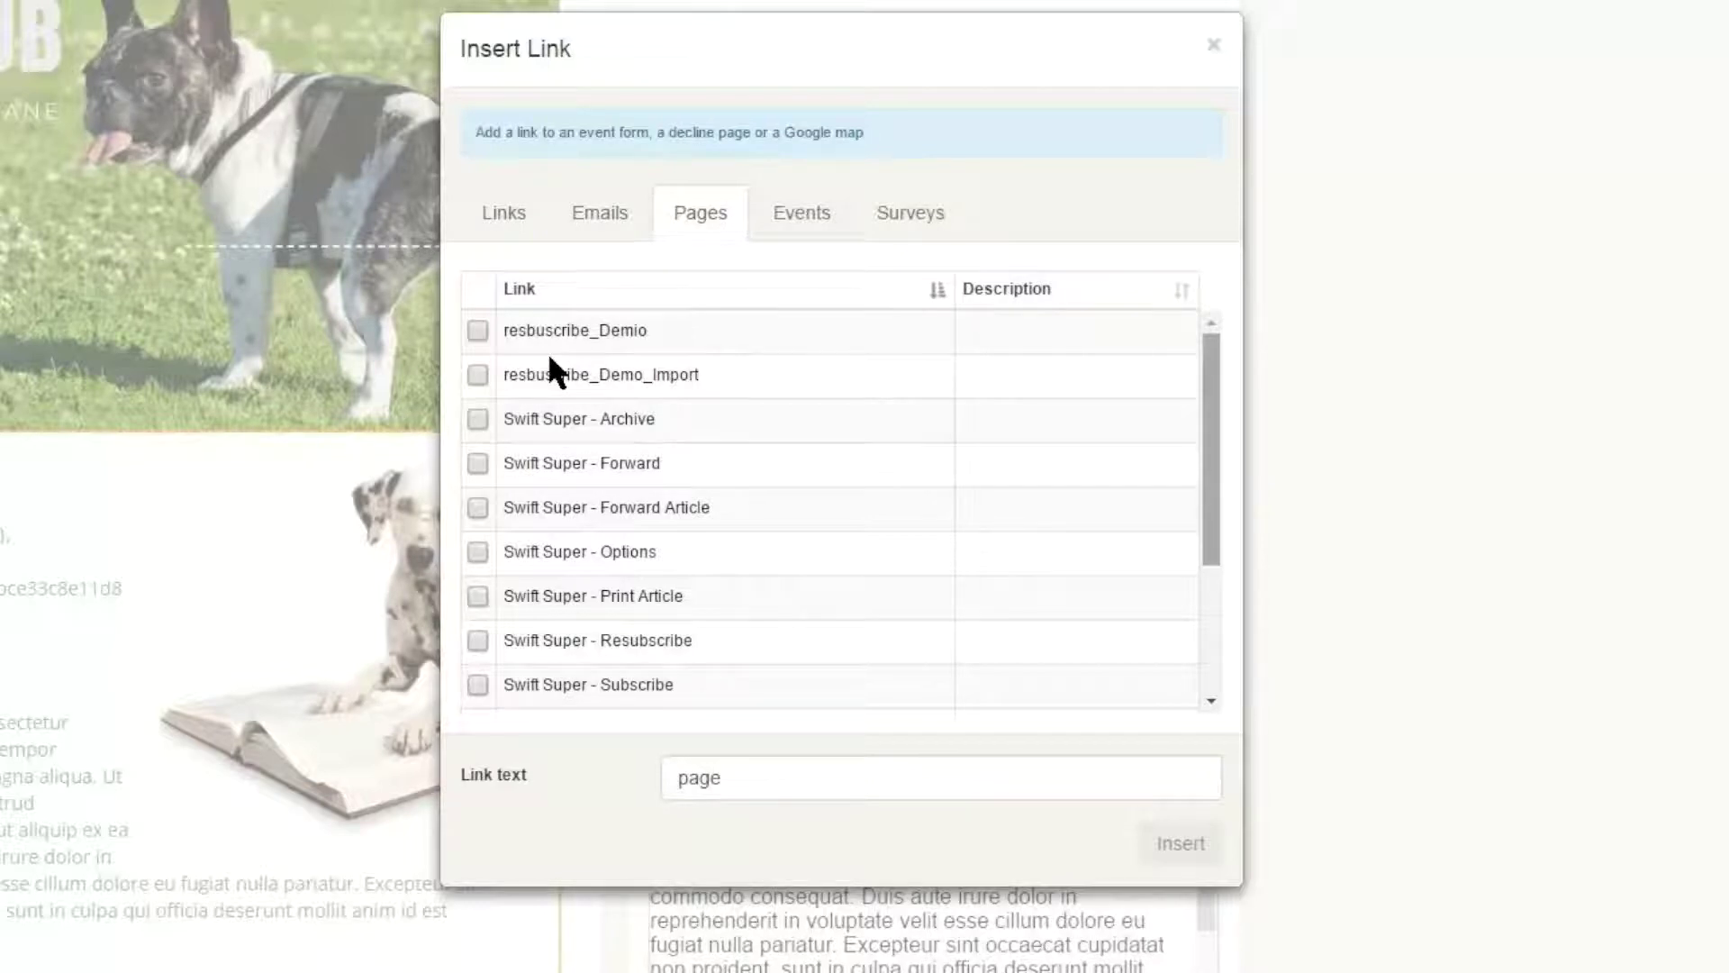
scroll(550, 361, "down", 3)
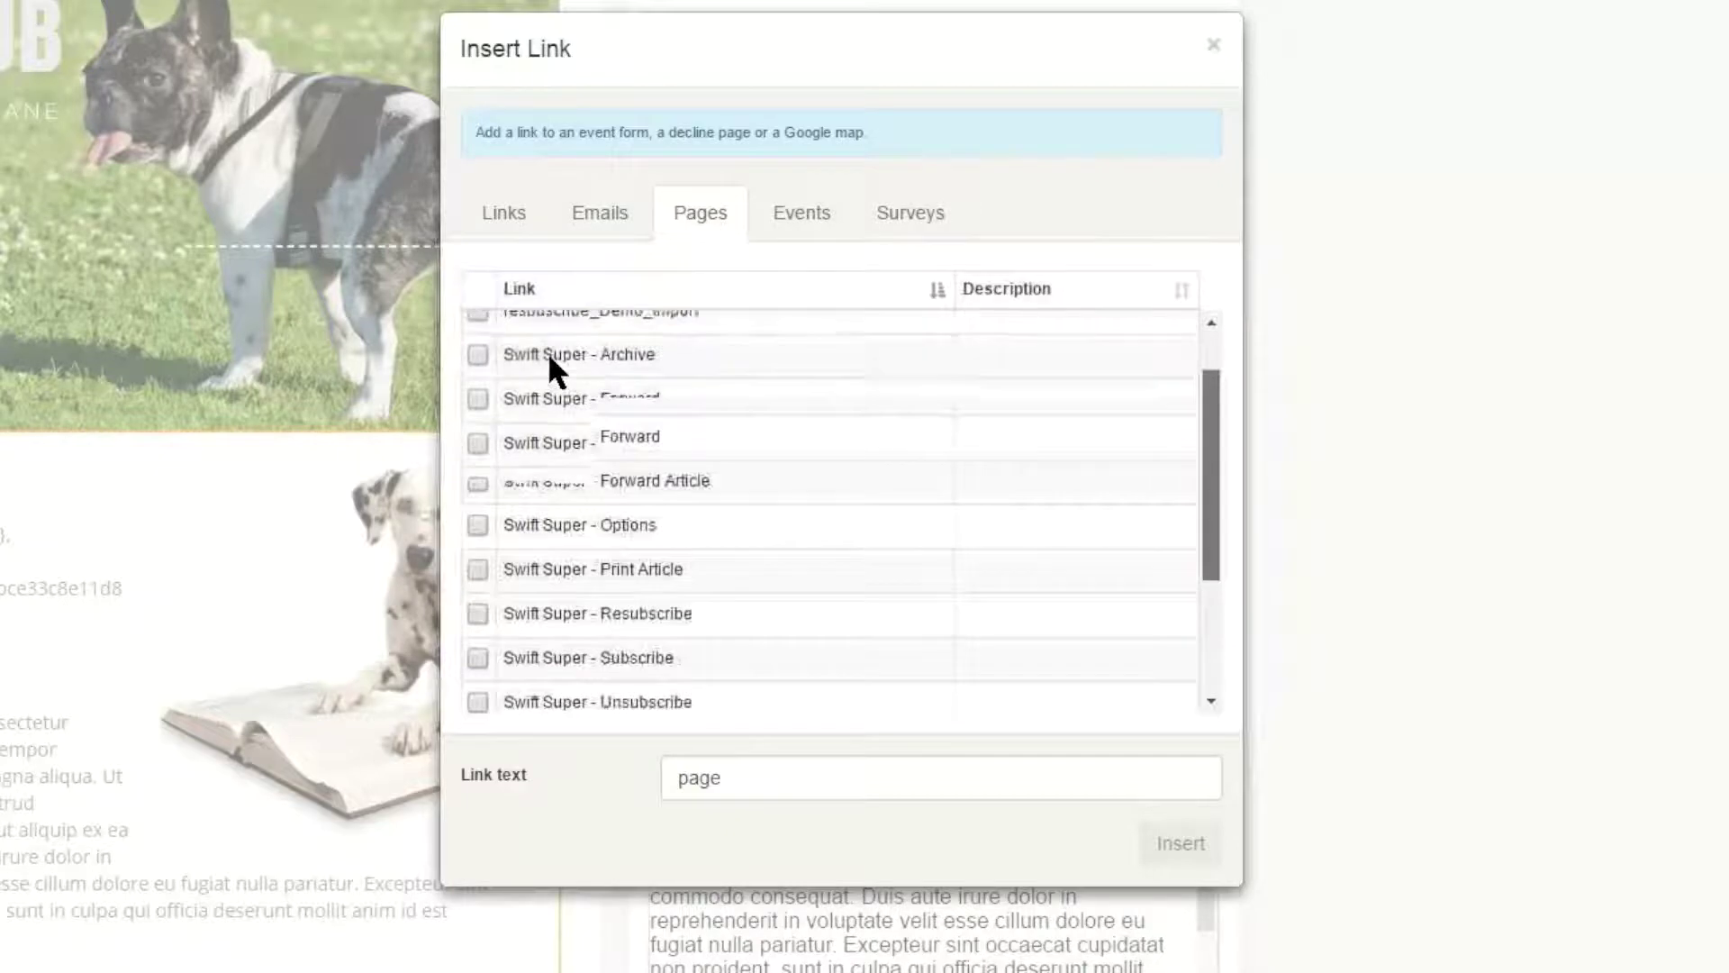
scroll(548, 351, "down", 2)
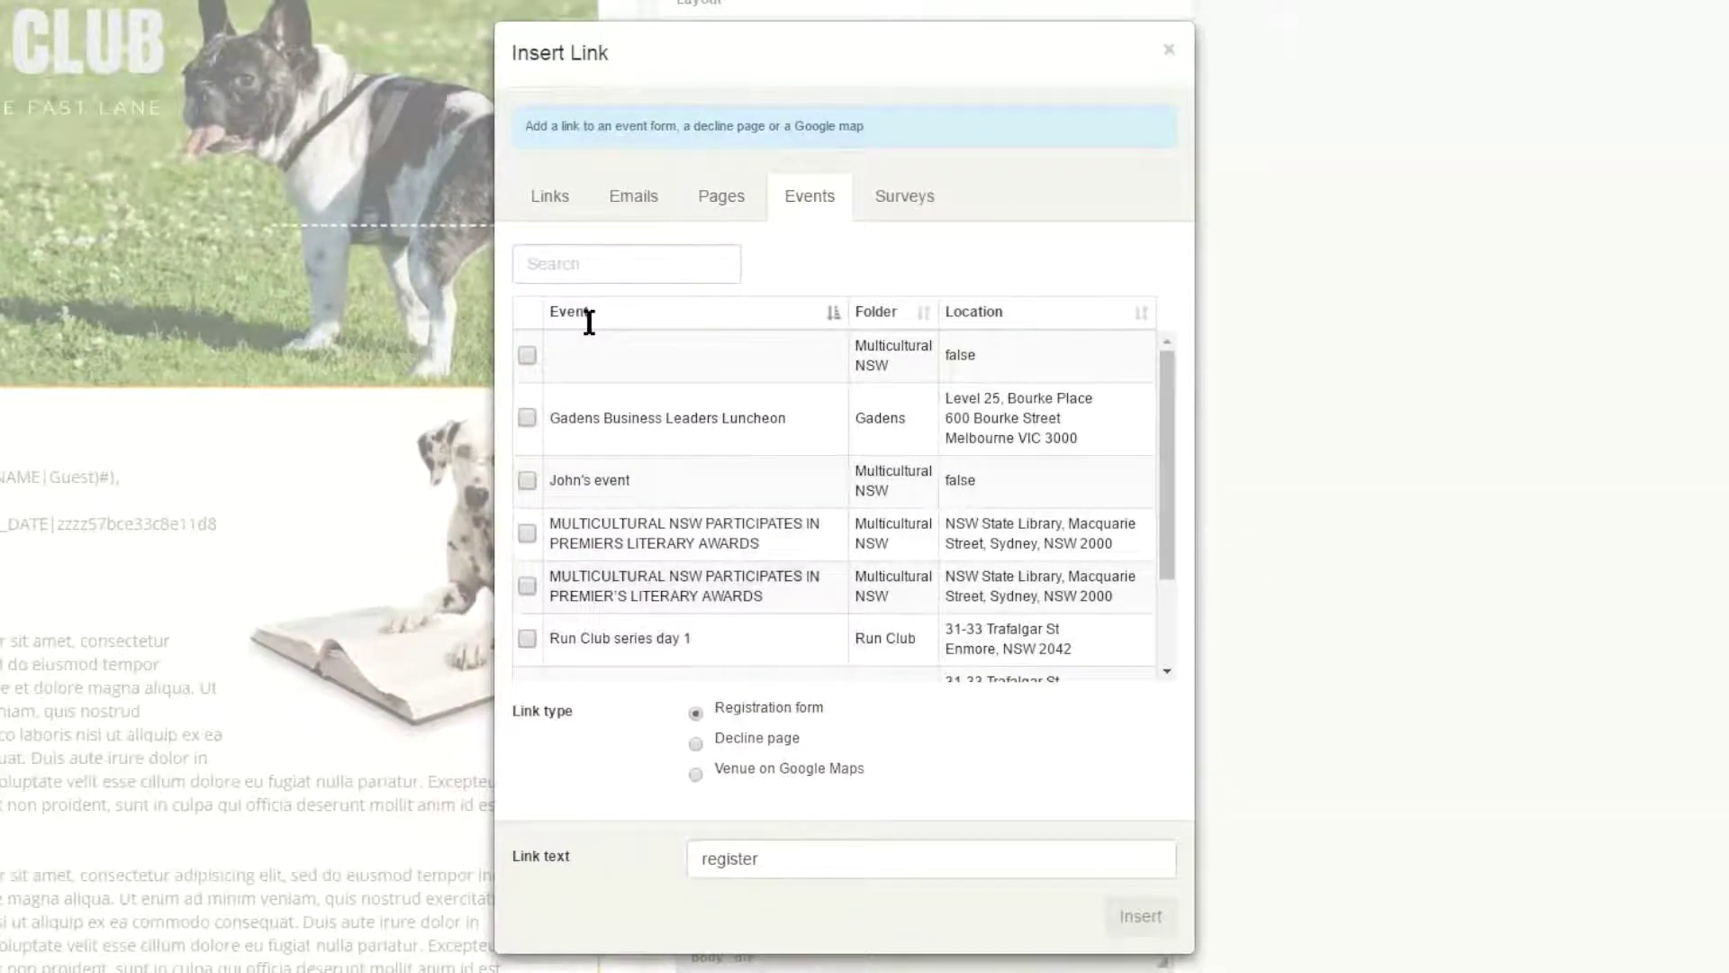
scroll(589, 321, "down", 5)
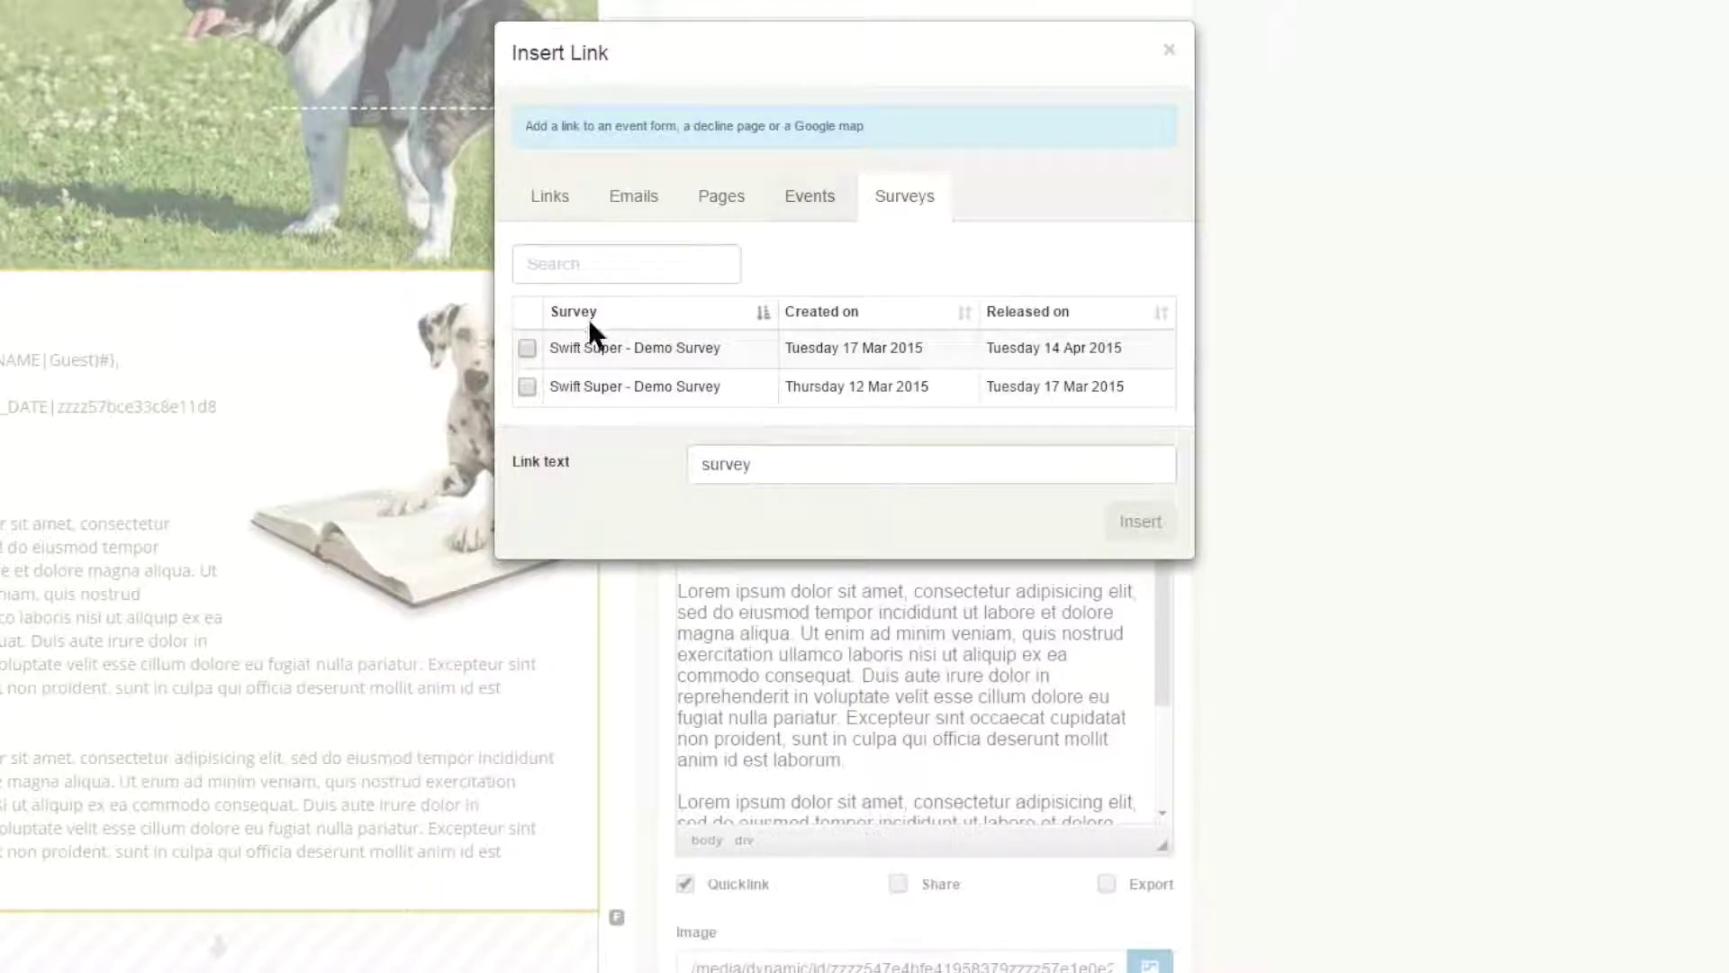
- Link the Swift Super - Demo Survey with the link text 'Go to Survey'
left_click(592, 331)
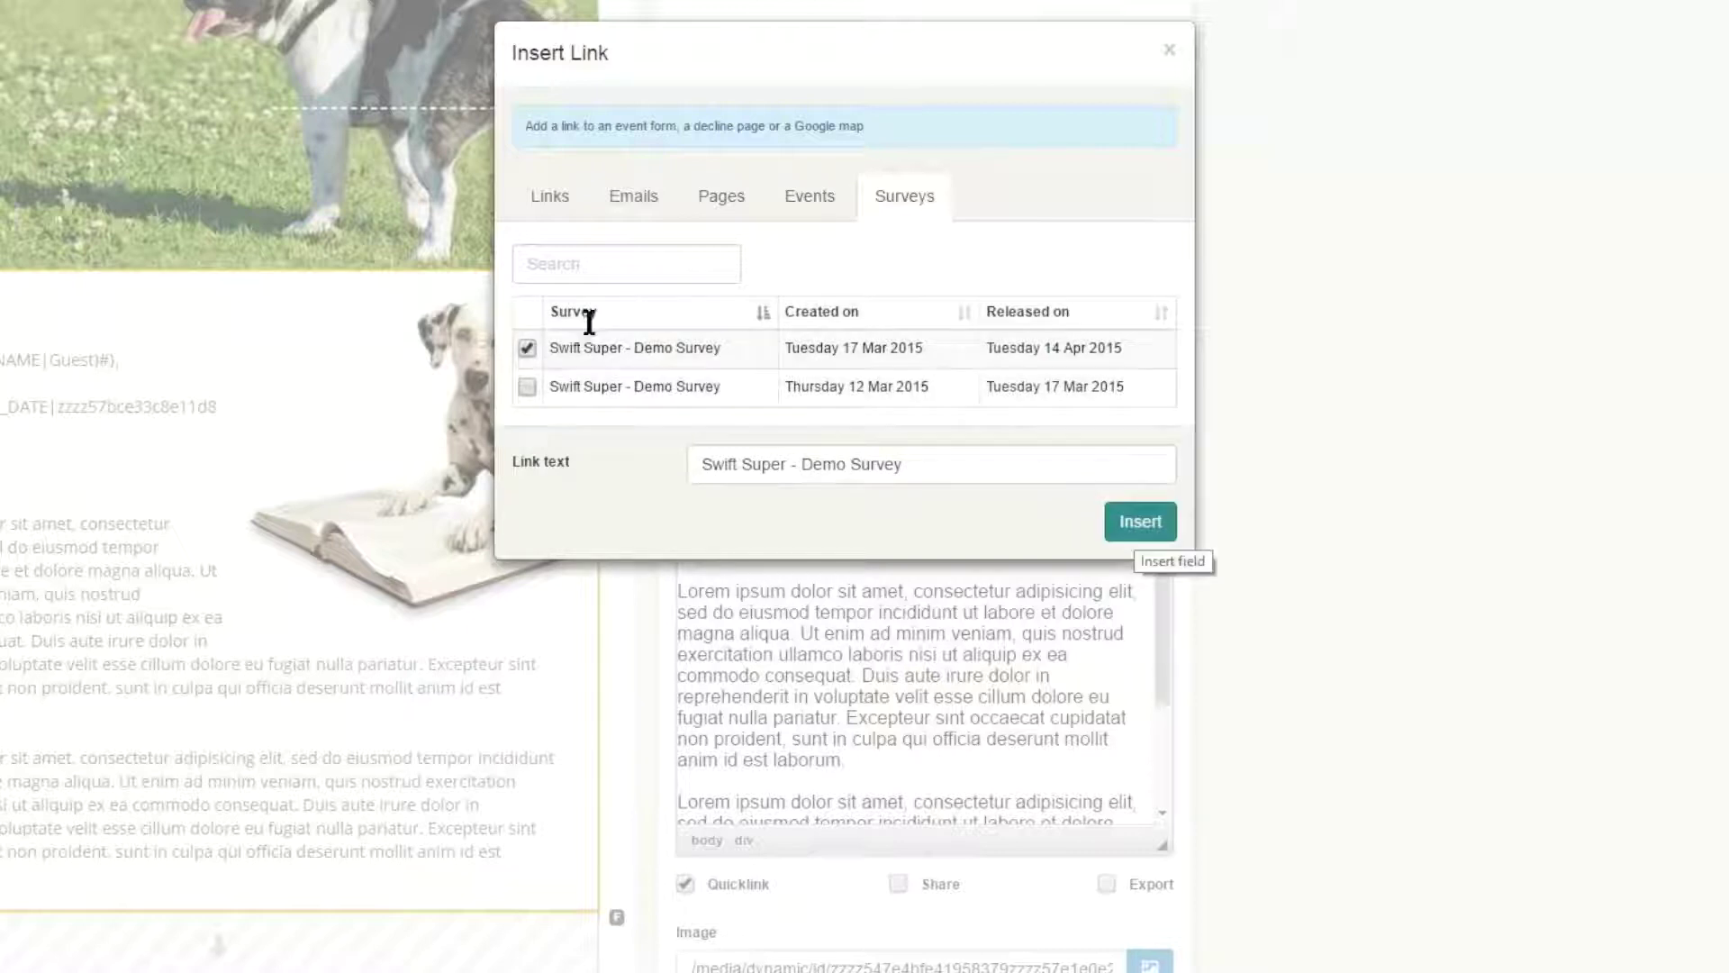
left_click_drag(910, 465, 675, 464)
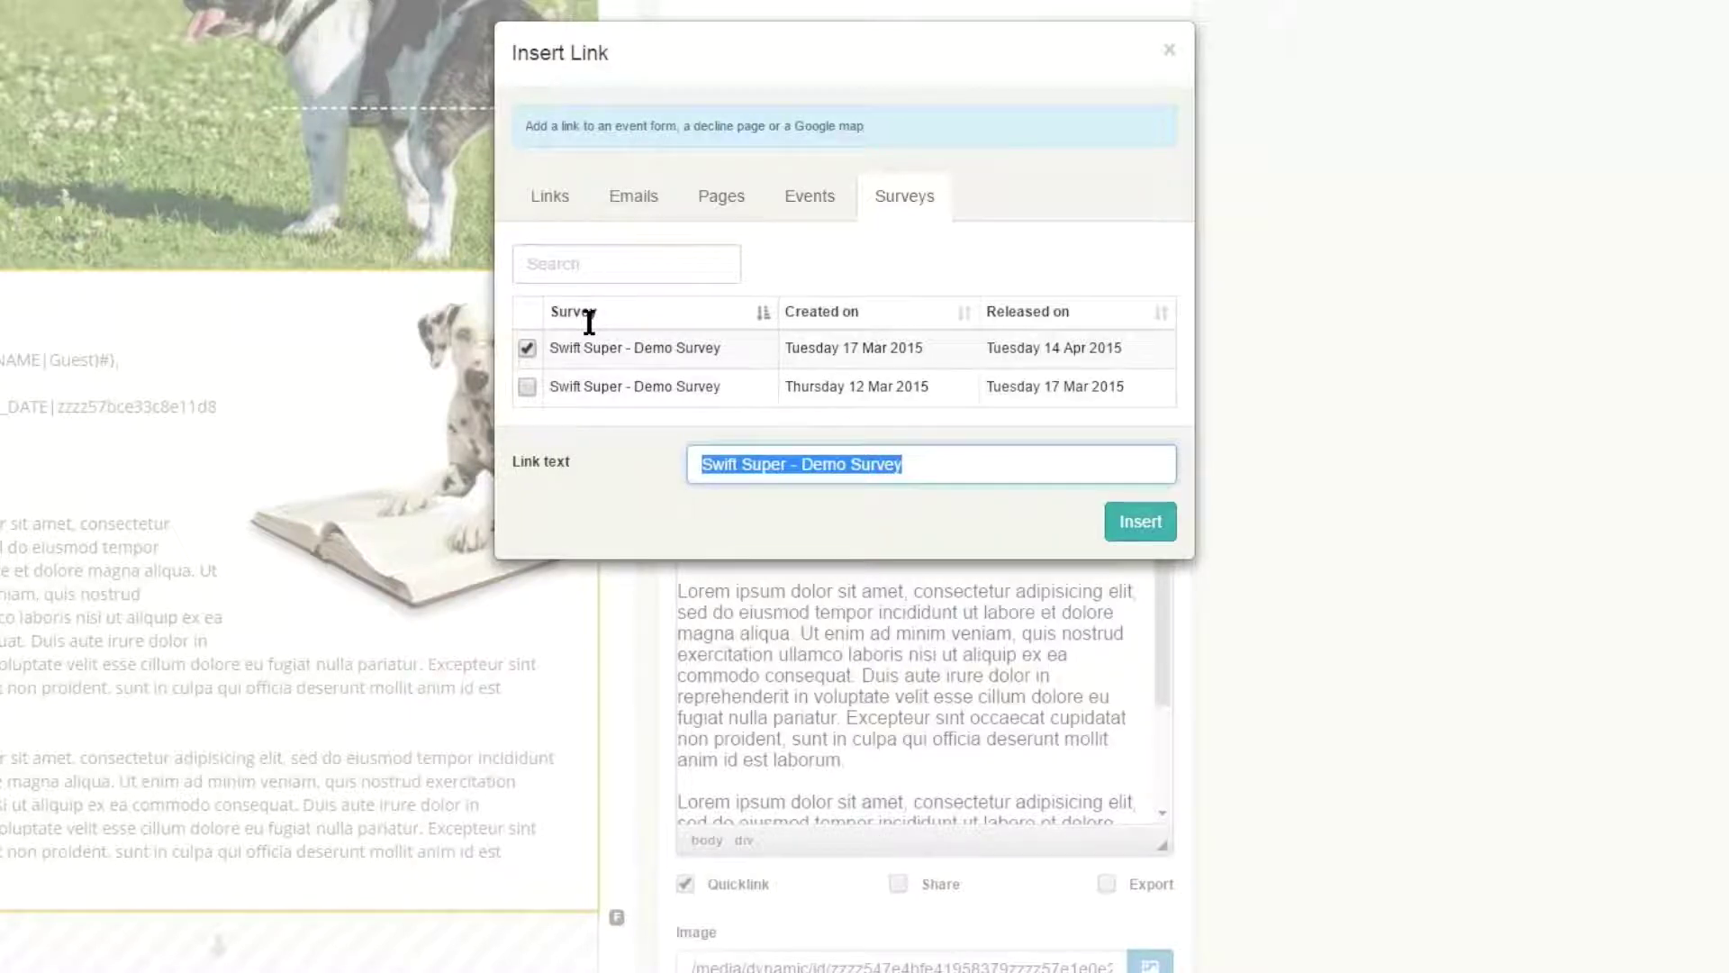
type("G")
key("BackSpace")
type("Go to Survey")
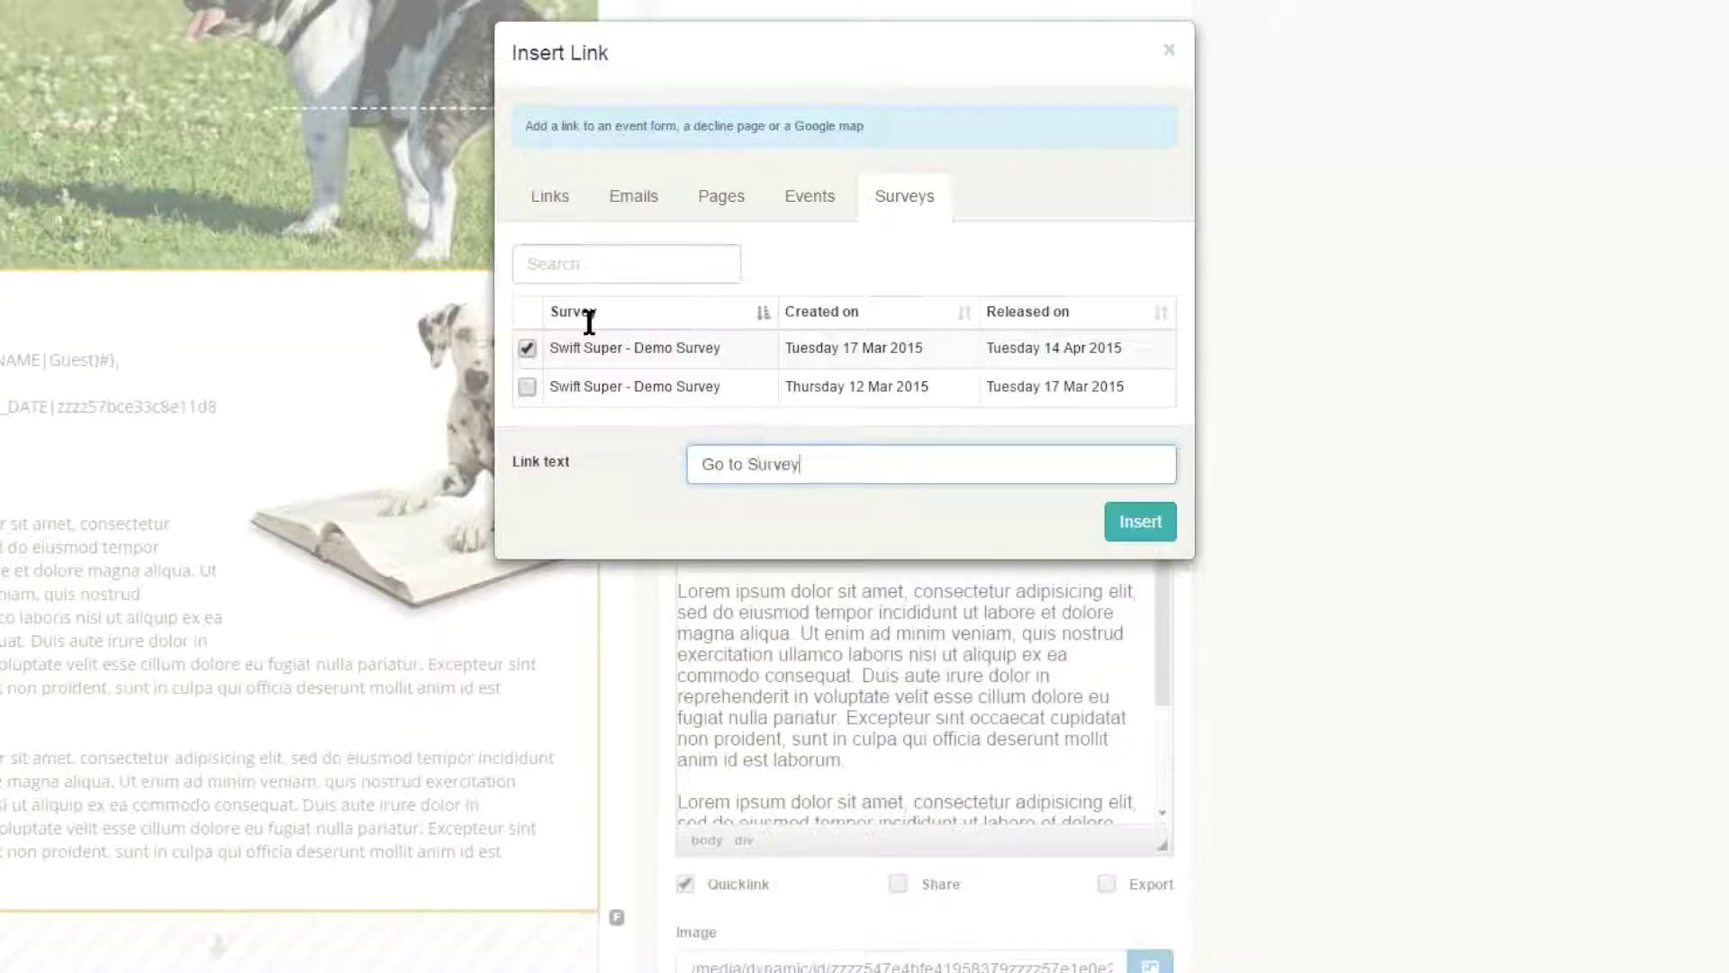
key("Tab")
key("Return")
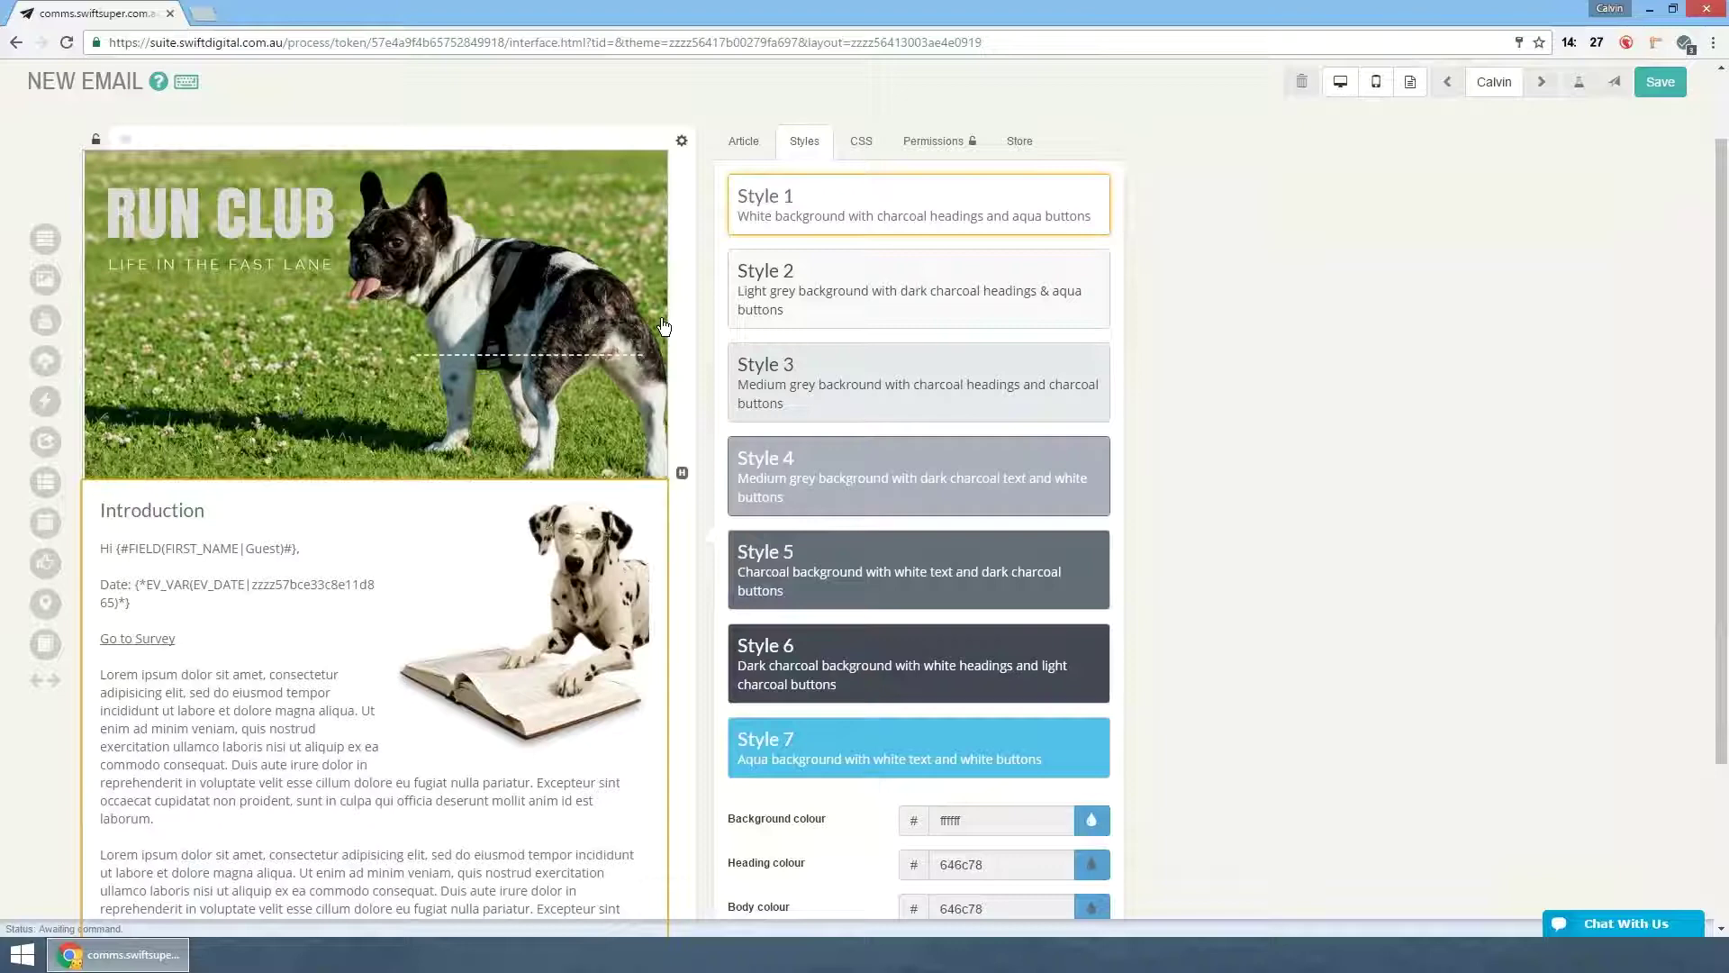
- Apply Style 4 to the Introduction article and scroll down to its heading colour setting
key("4")
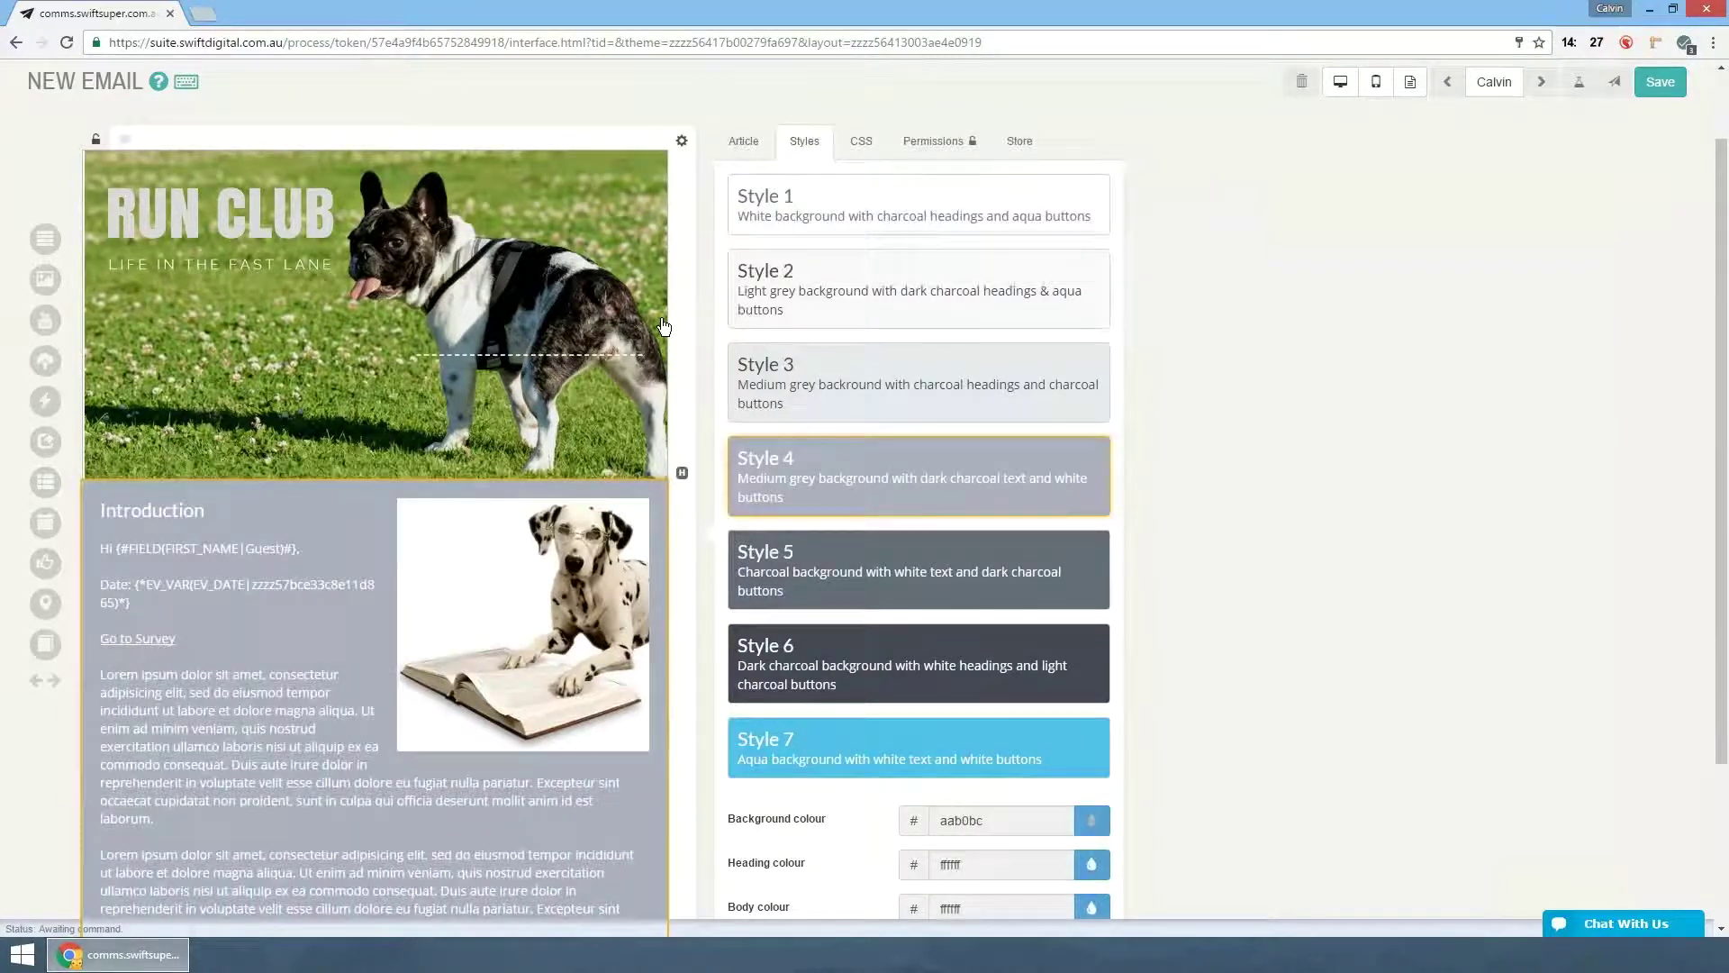
scroll(664, 326, "down", 1)
scroll(664, 326, "down", 1)
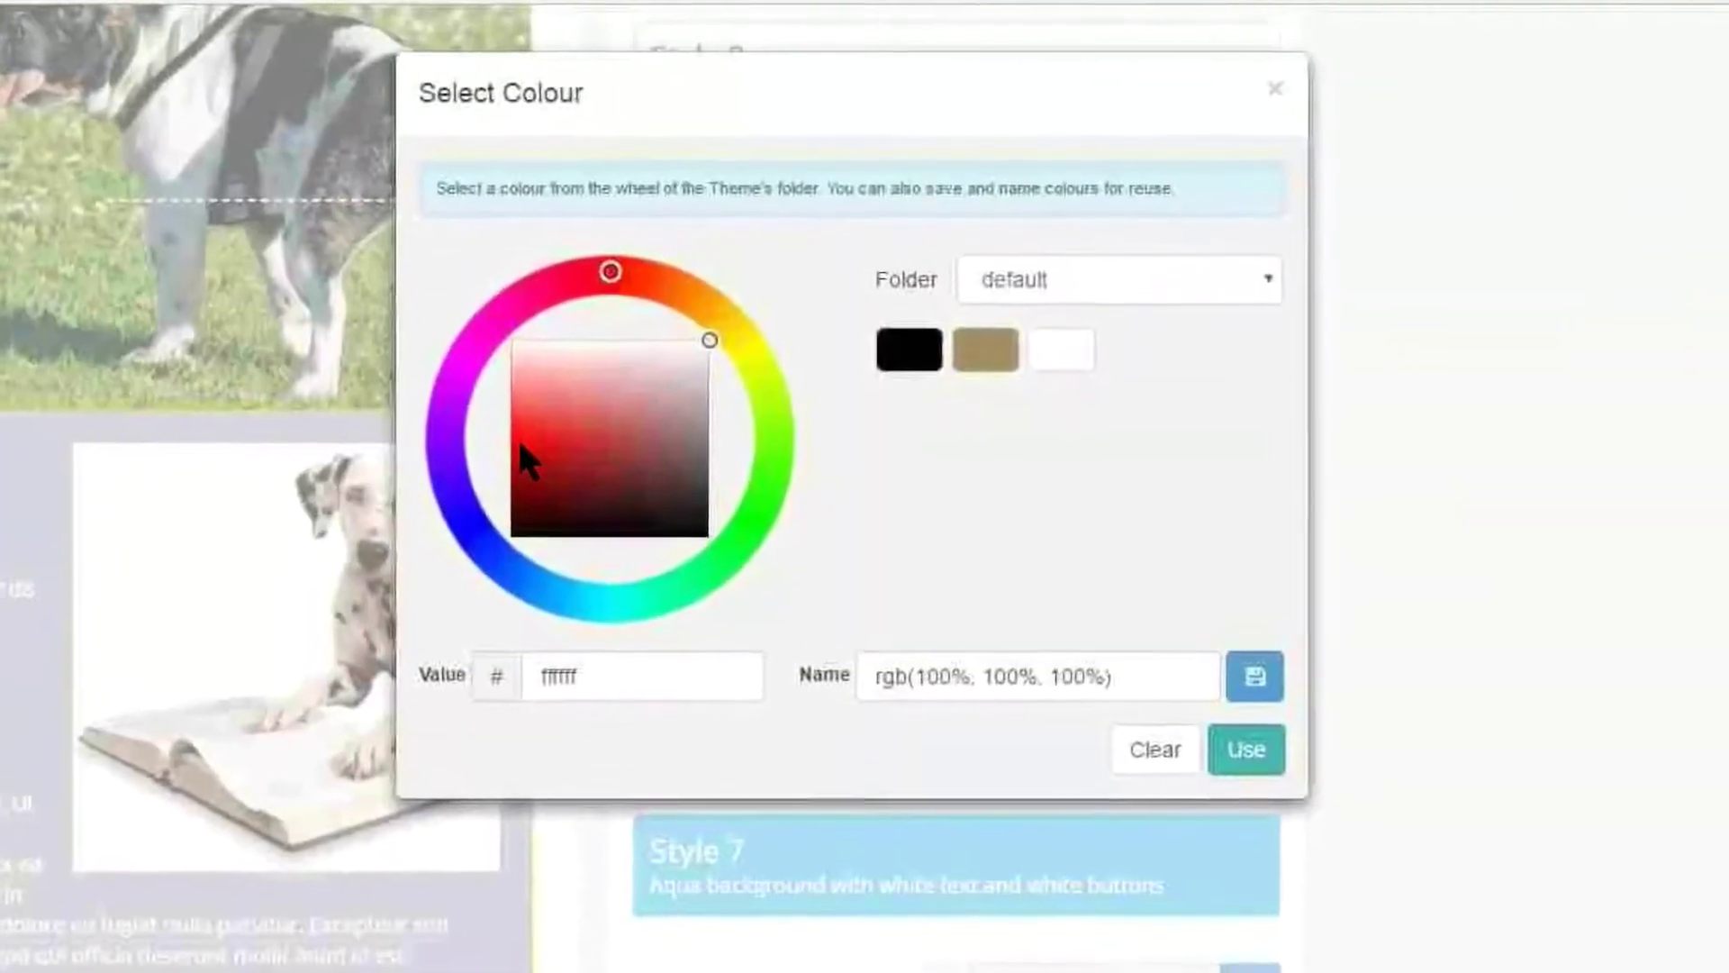
- Set the Introduction heading colour to slate blue 4e698e
left_click(594, 676)
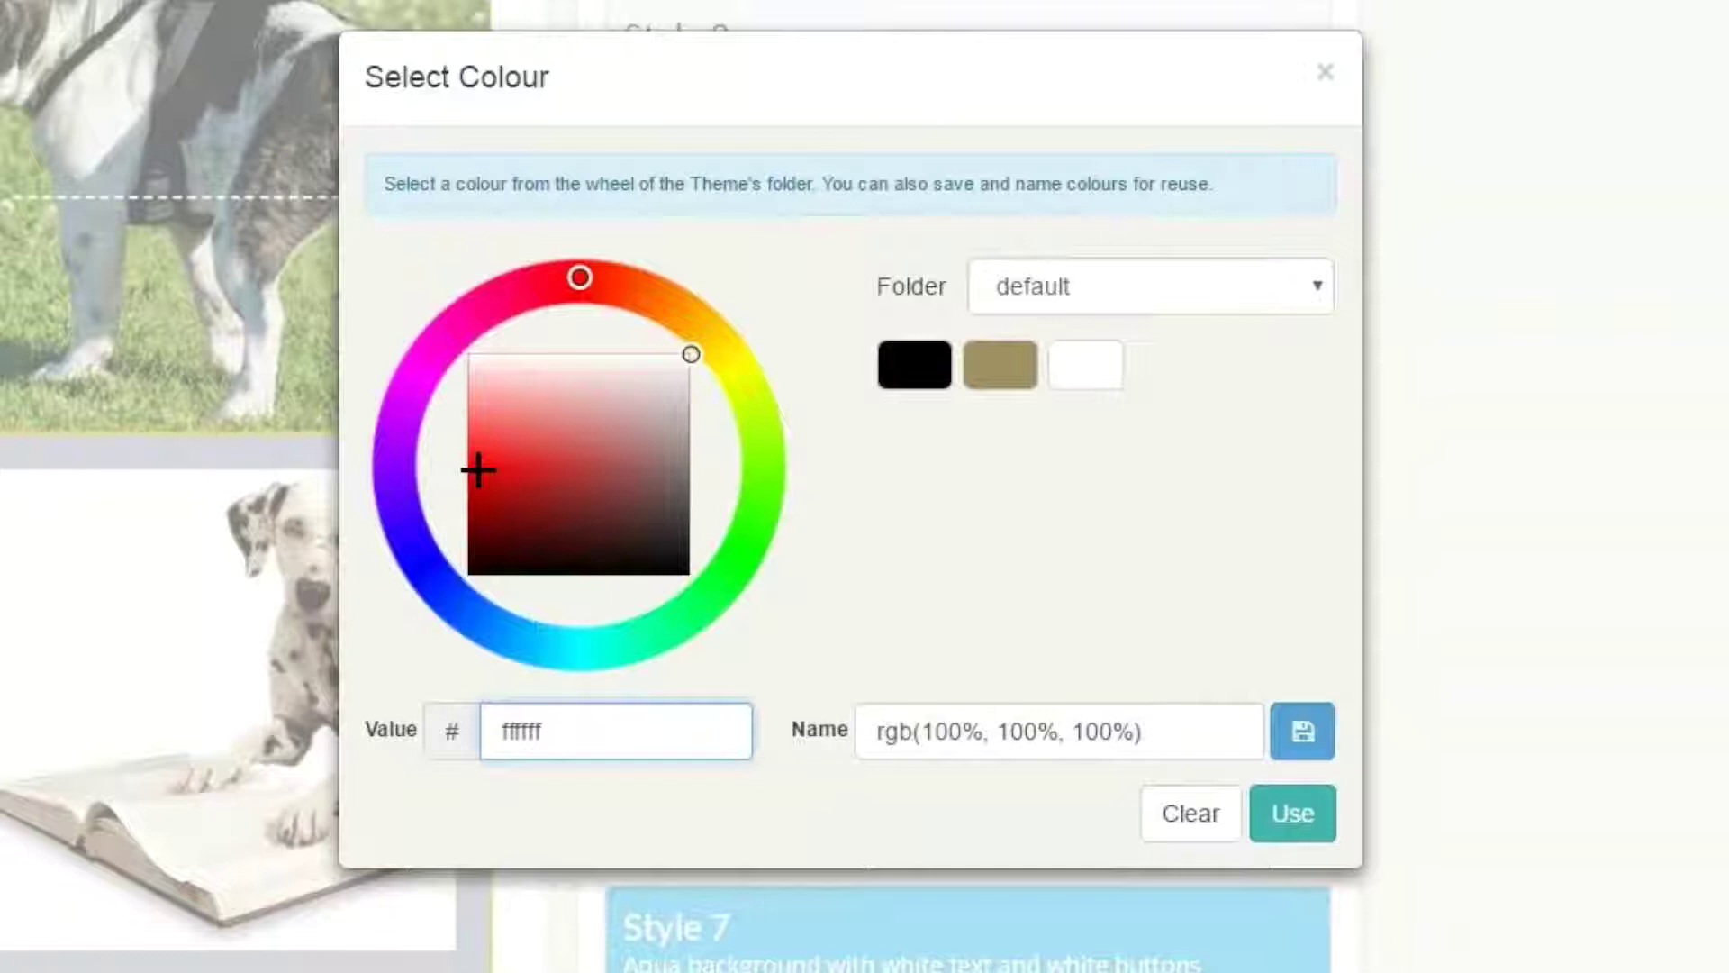
left_click(478, 469)
left_click(633, 467)
left_click(626, 481)
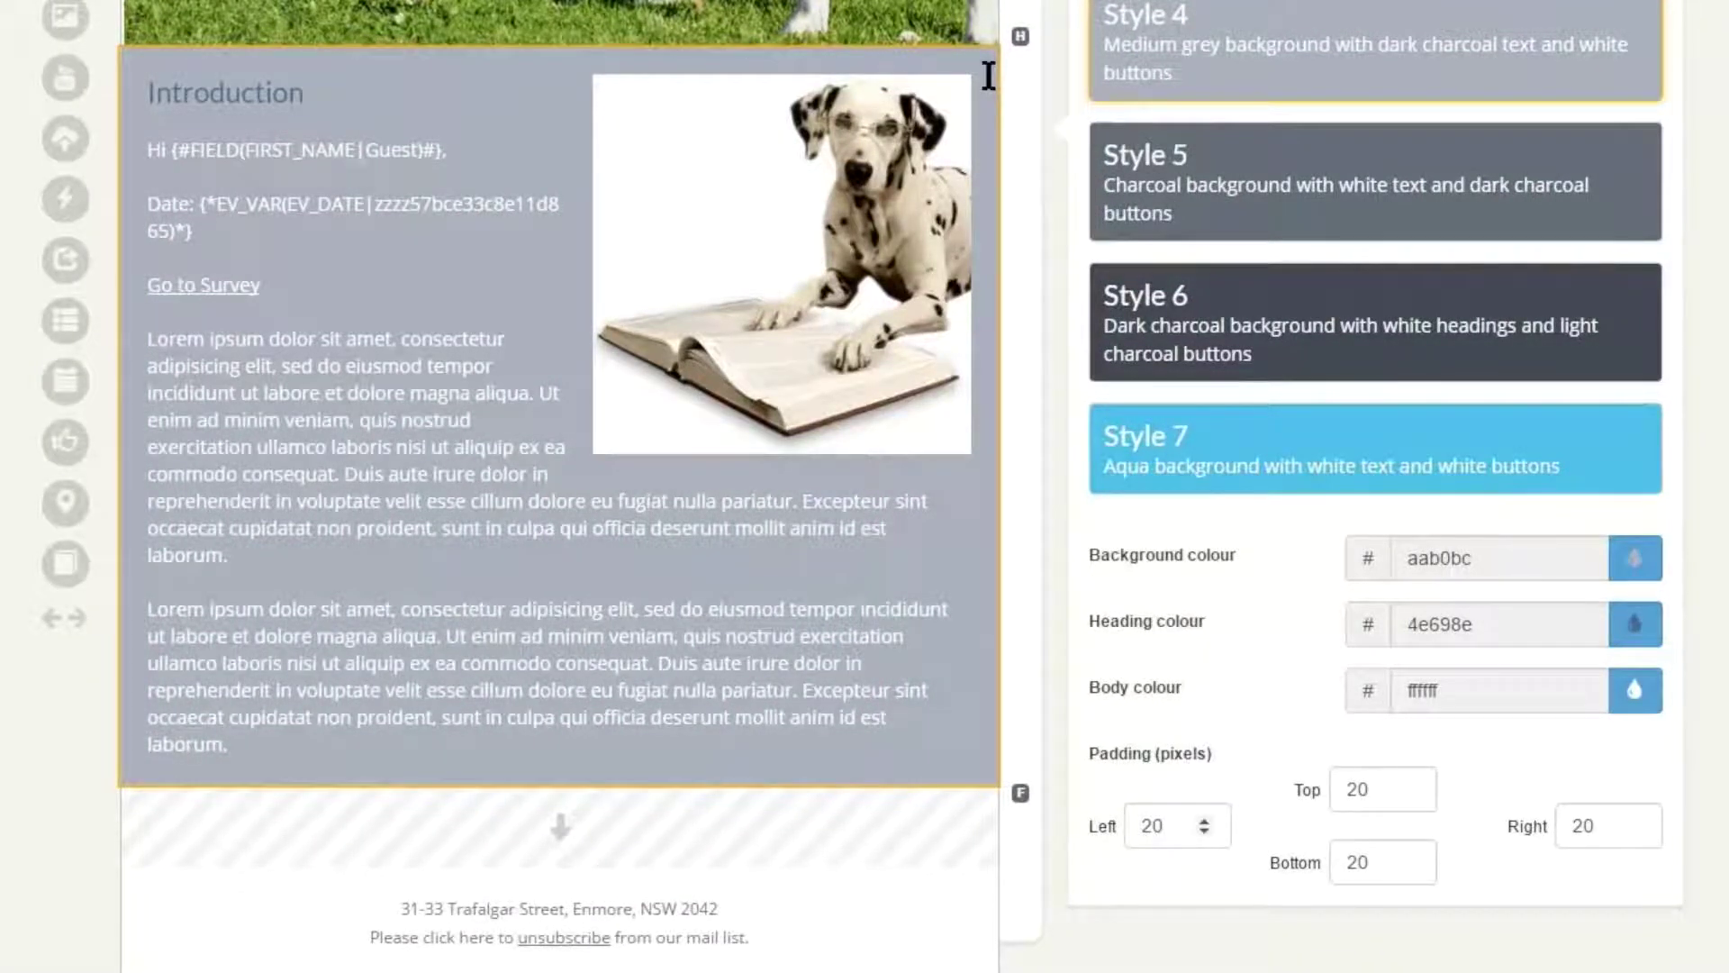
- Try a left padding of 50, then set it back to 20
left_click_drag(1169, 826, 989, 826)
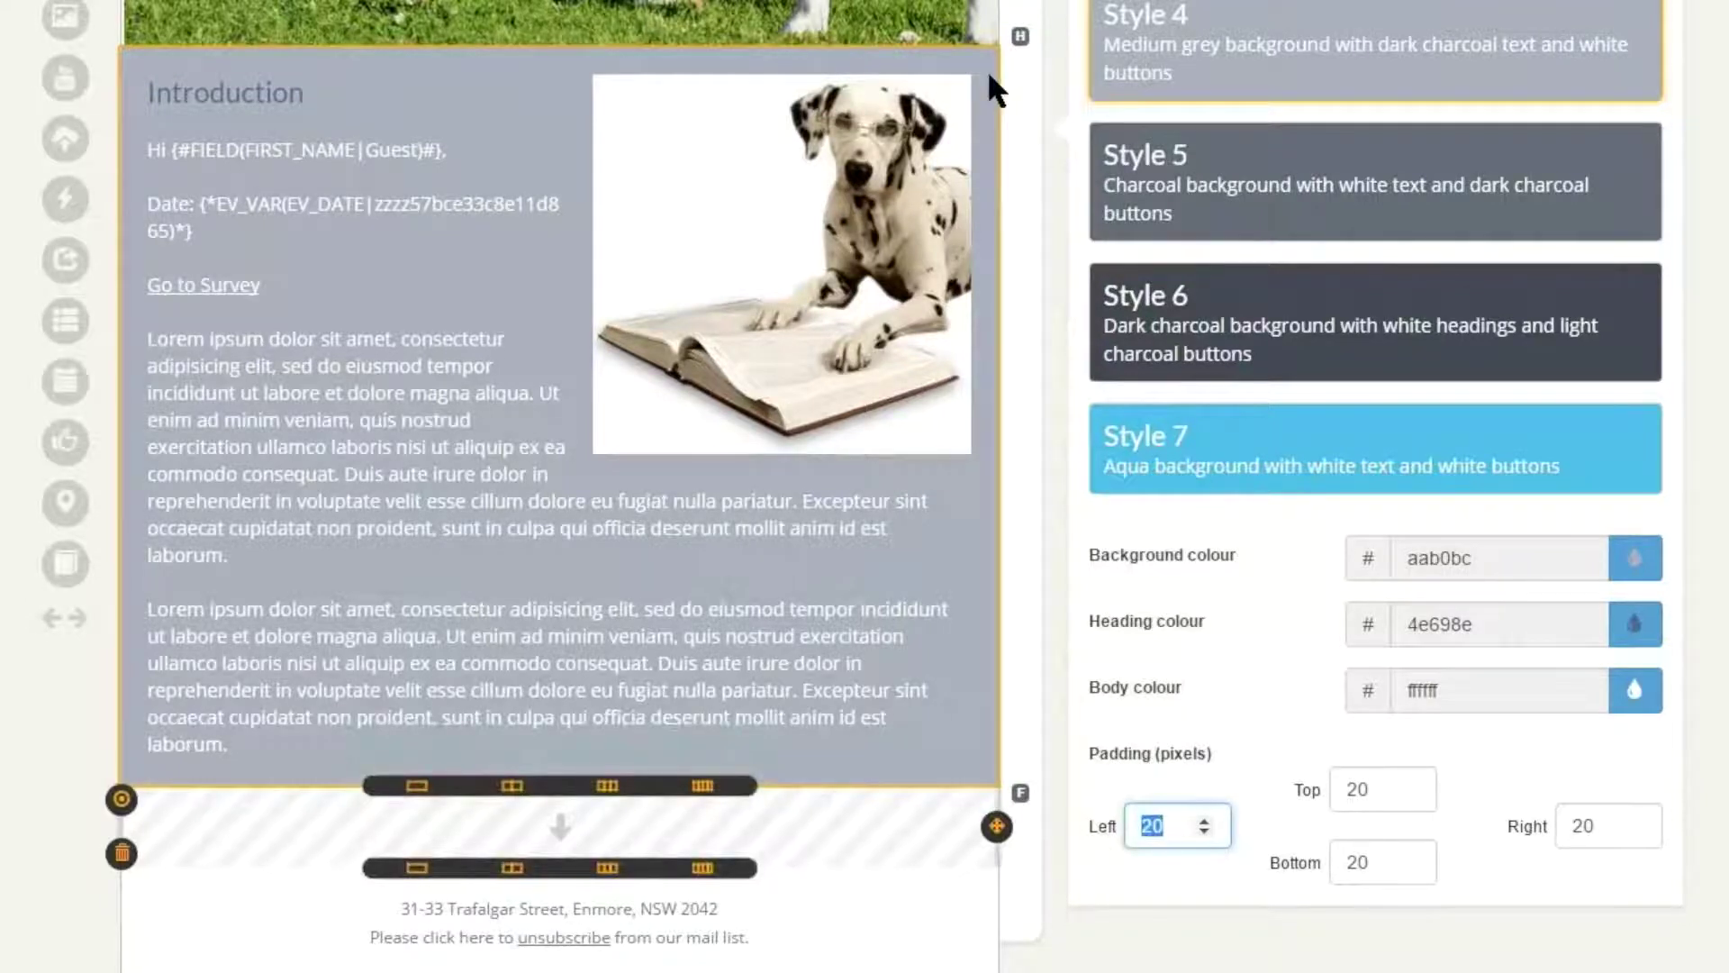
type("50")
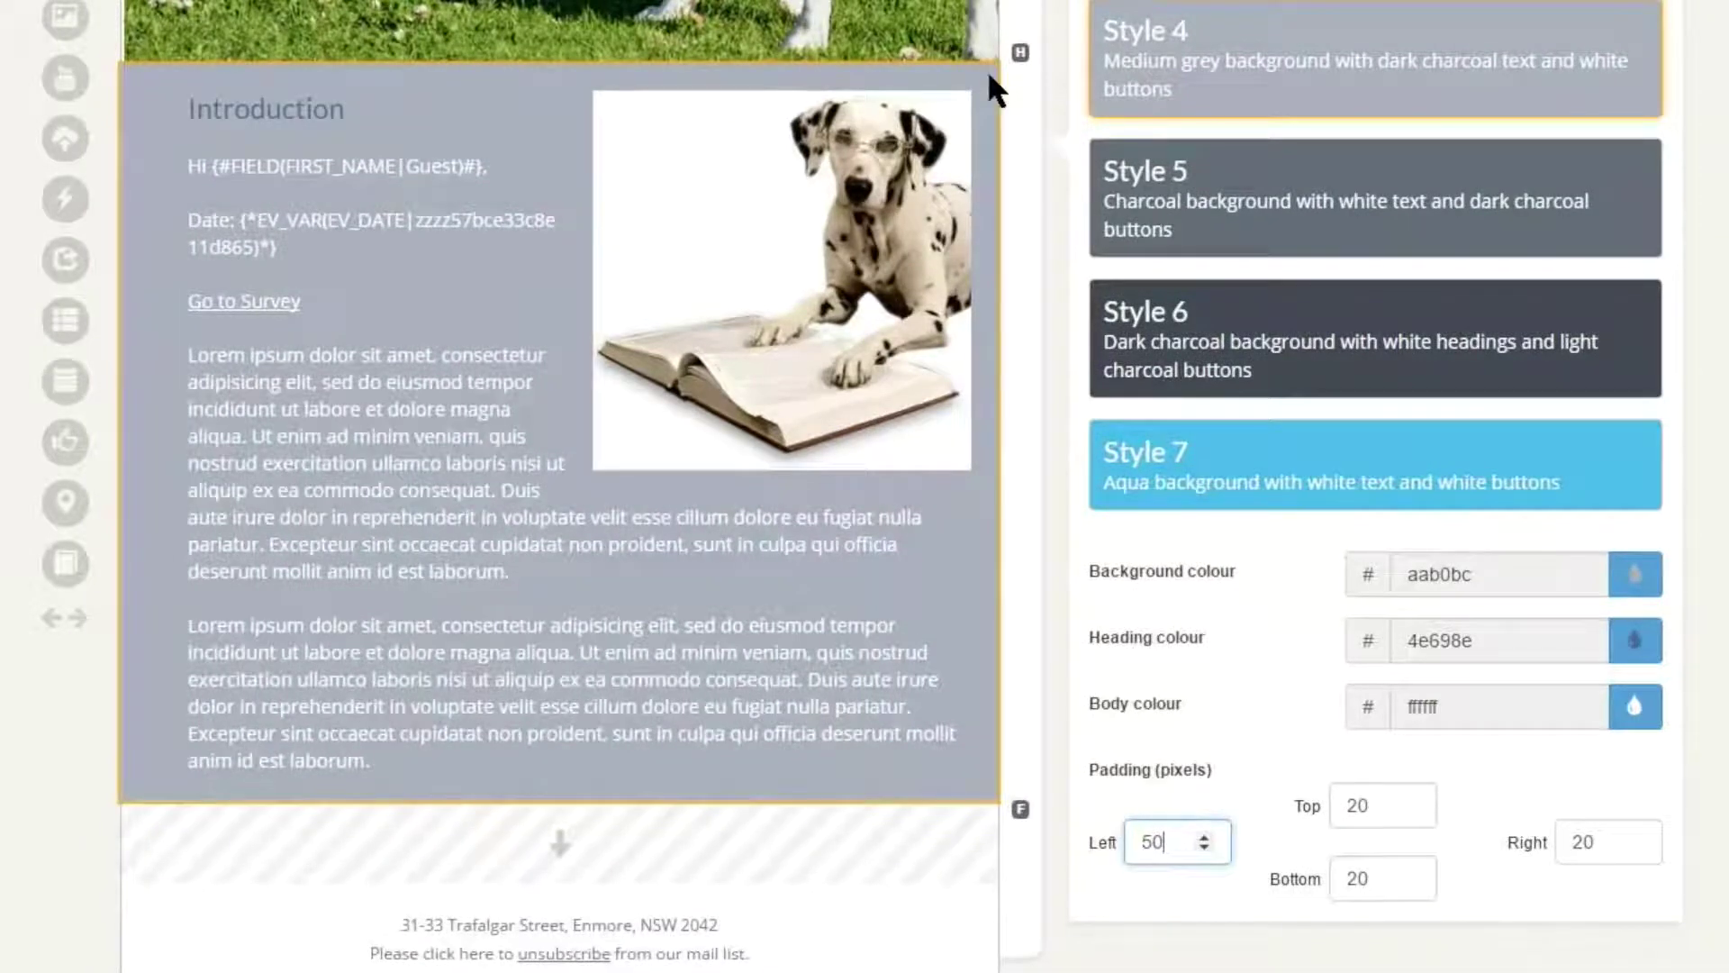
key("ctrl+a")
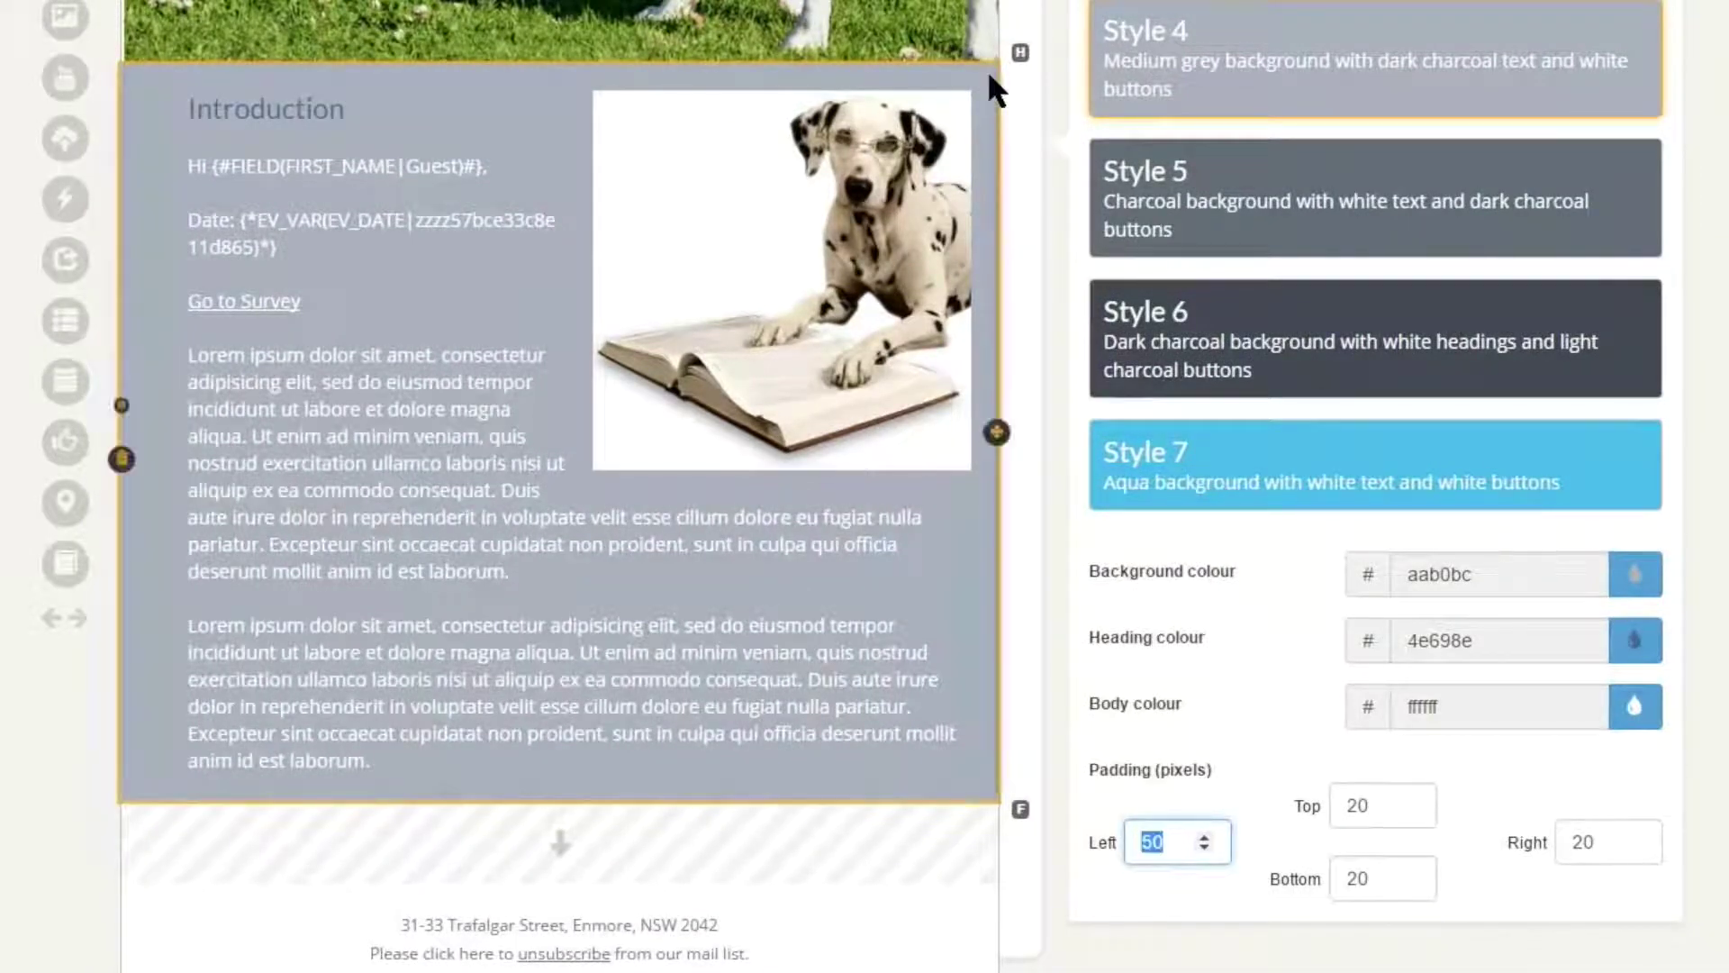
type("20")
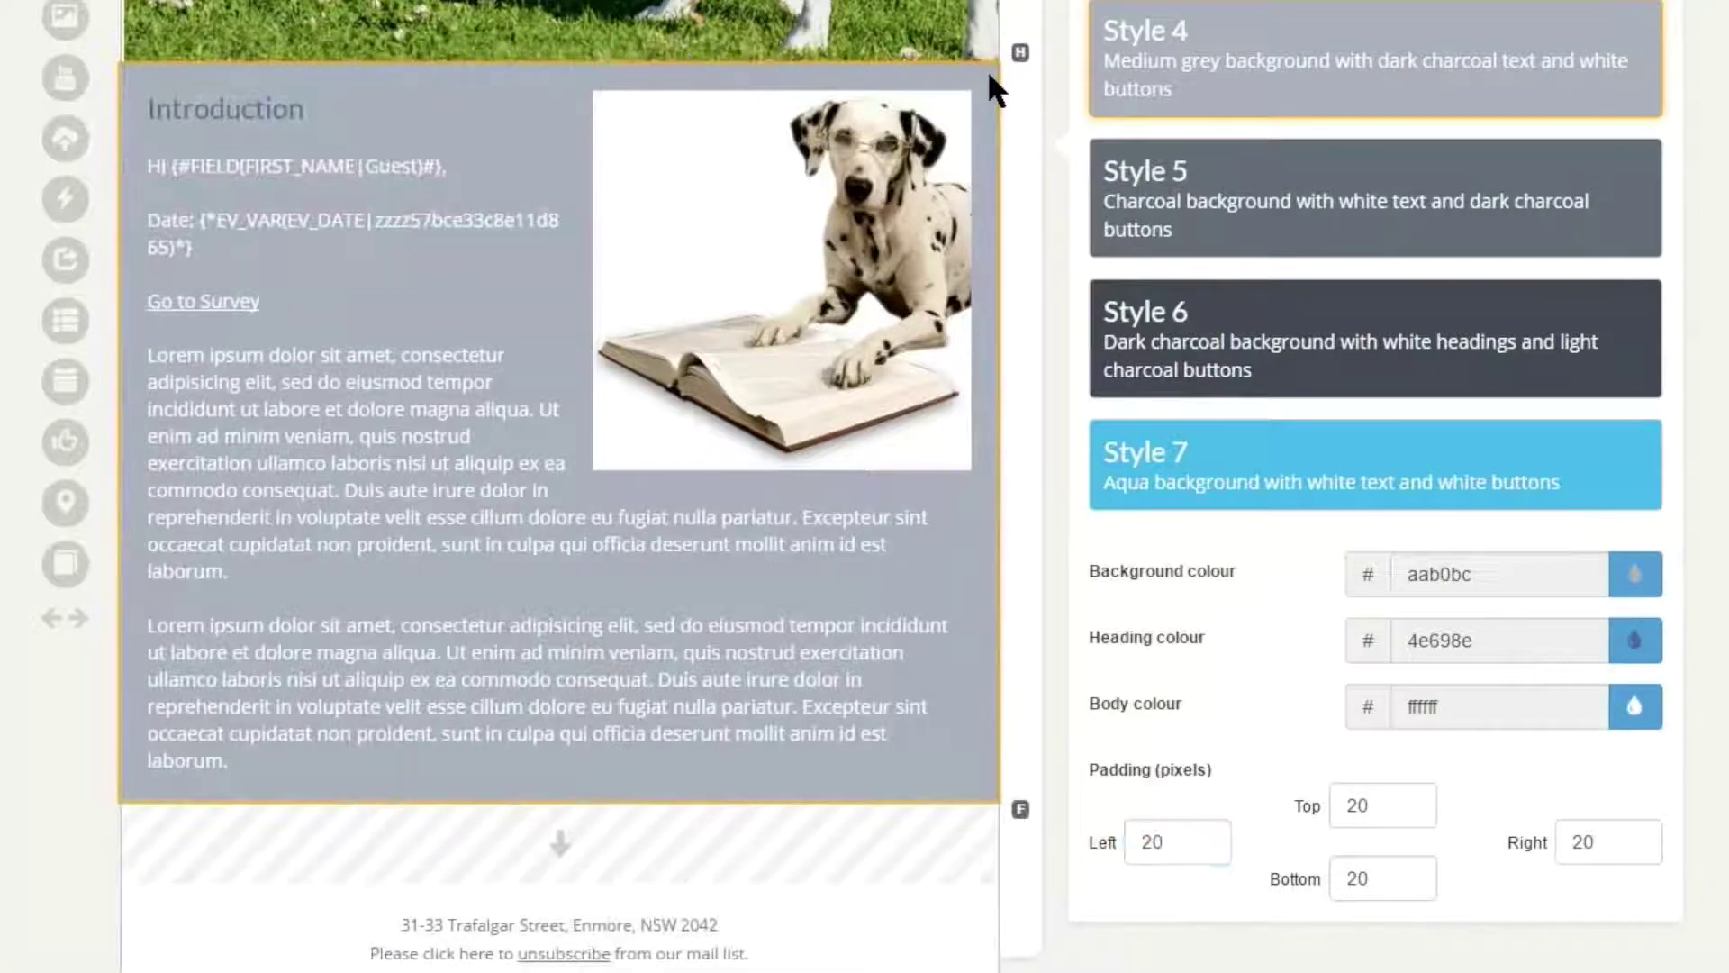
scroll(987, 68, "up", 4)
scroll(987, 69, "up", 10)
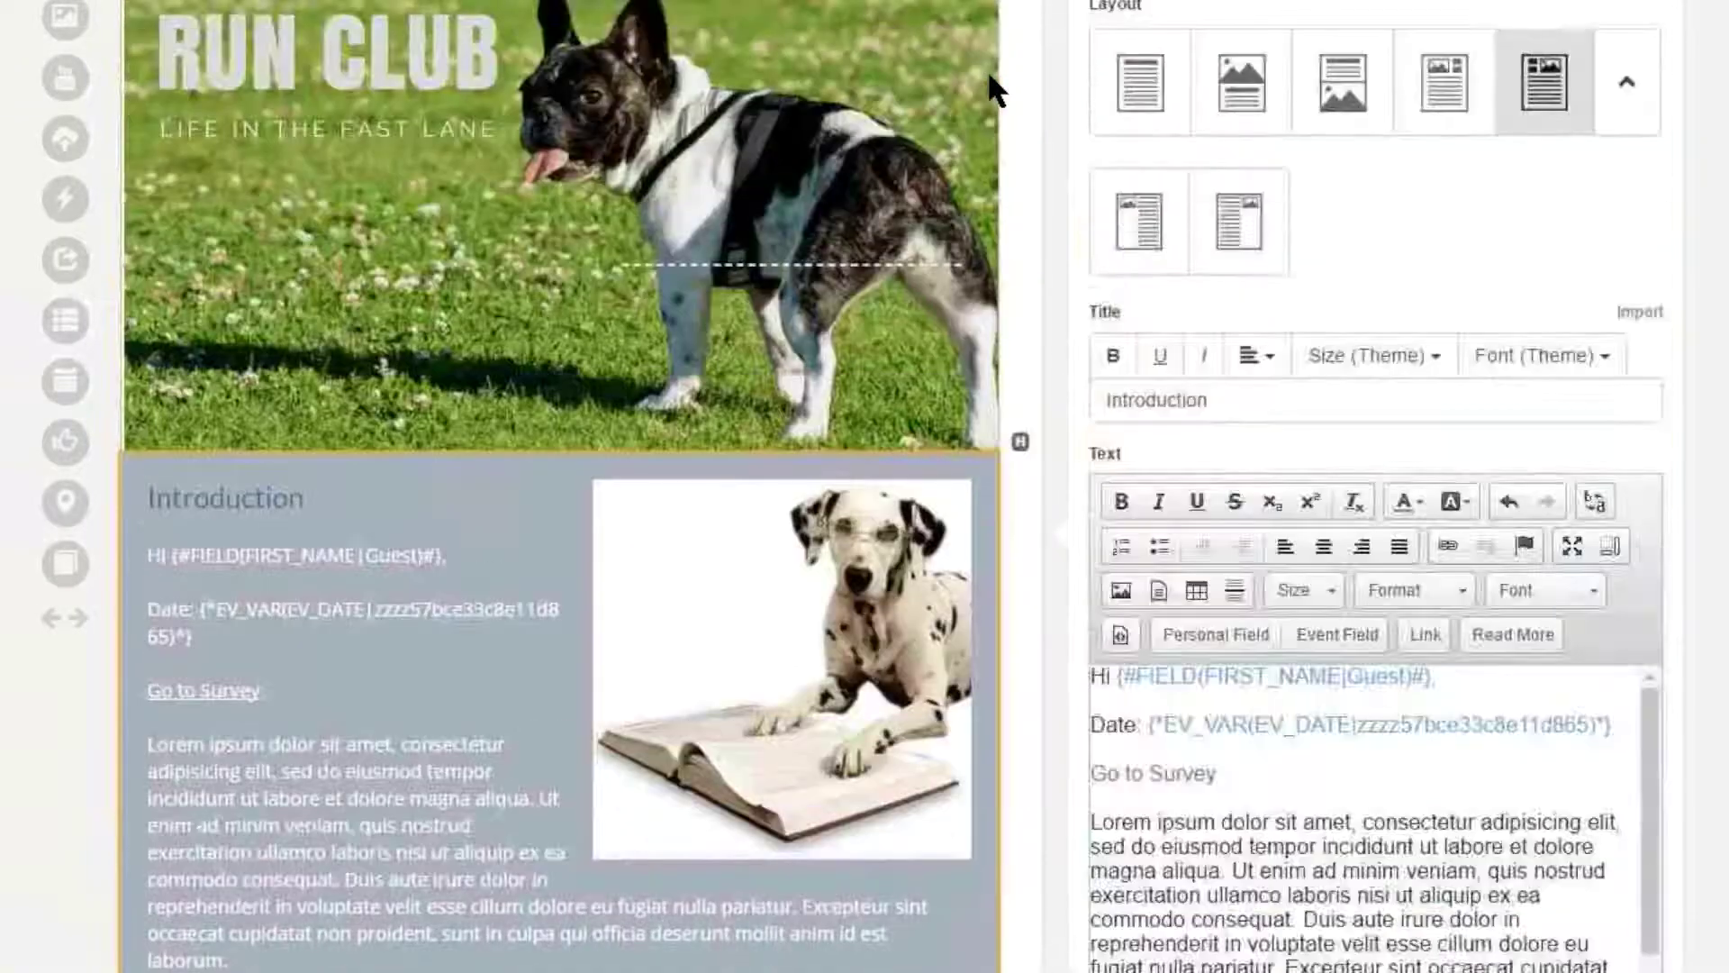
scroll(987, 69, "down", 3)
scroll(987, 68, "down", 2)
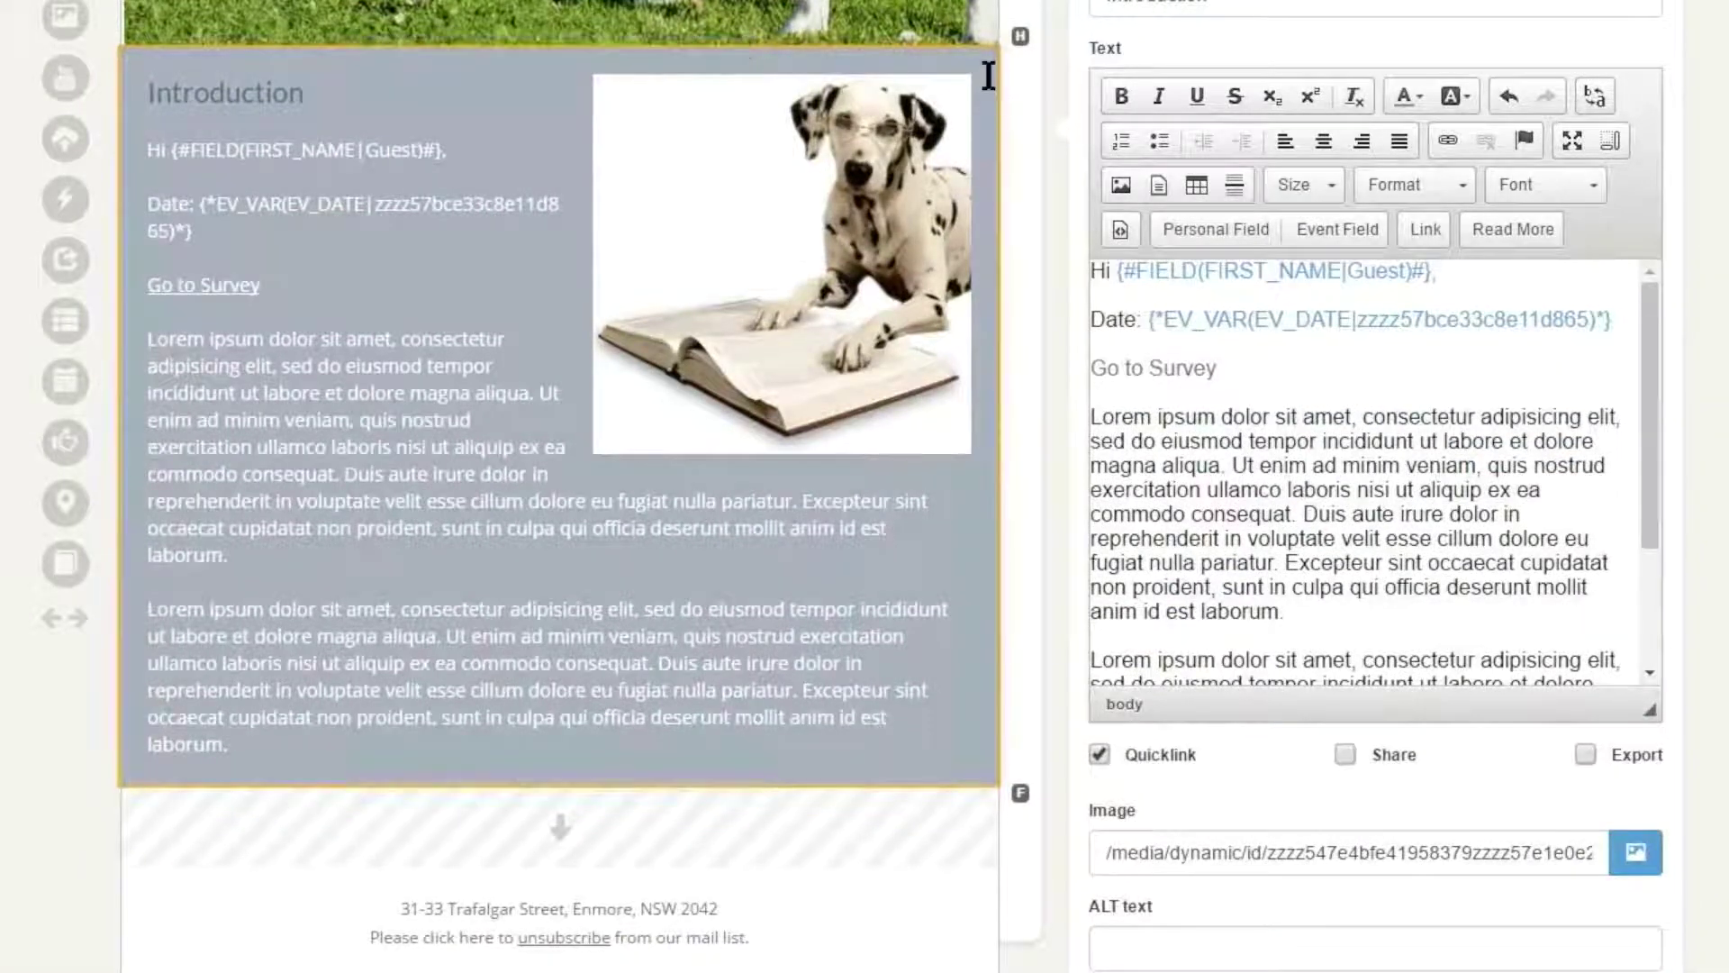
- Add a 'Learn more' button after the Introduction's first paragraph
key("Return")
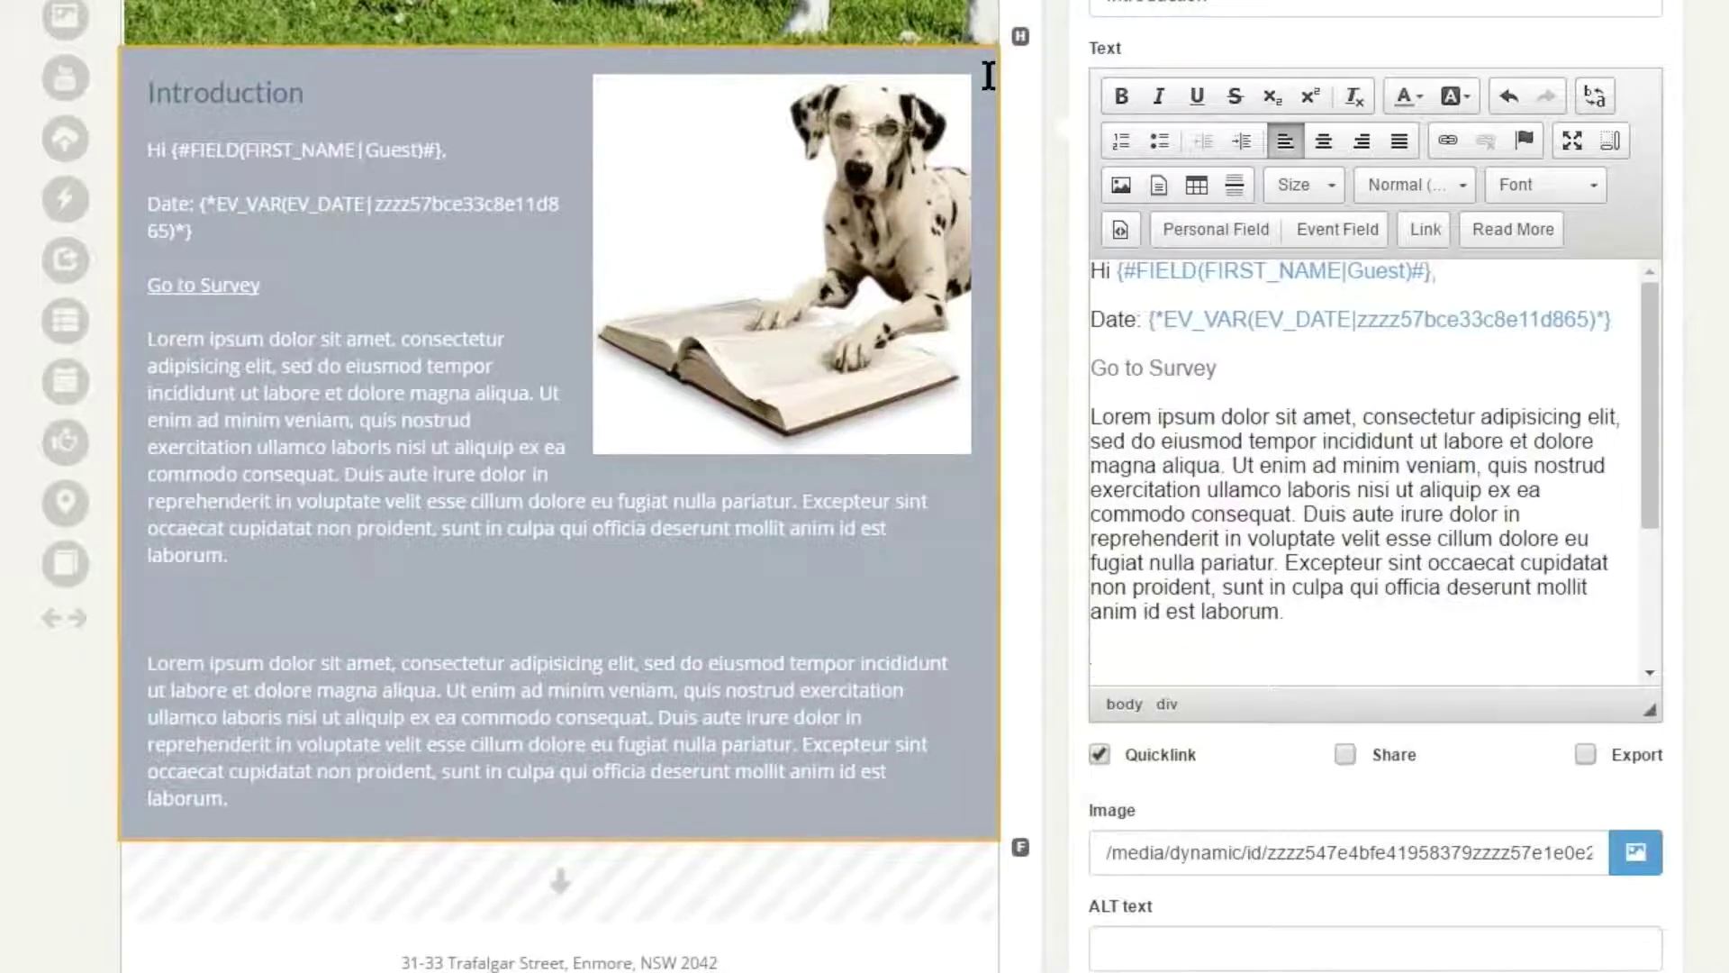
scroll(988, 76, "down", 3)
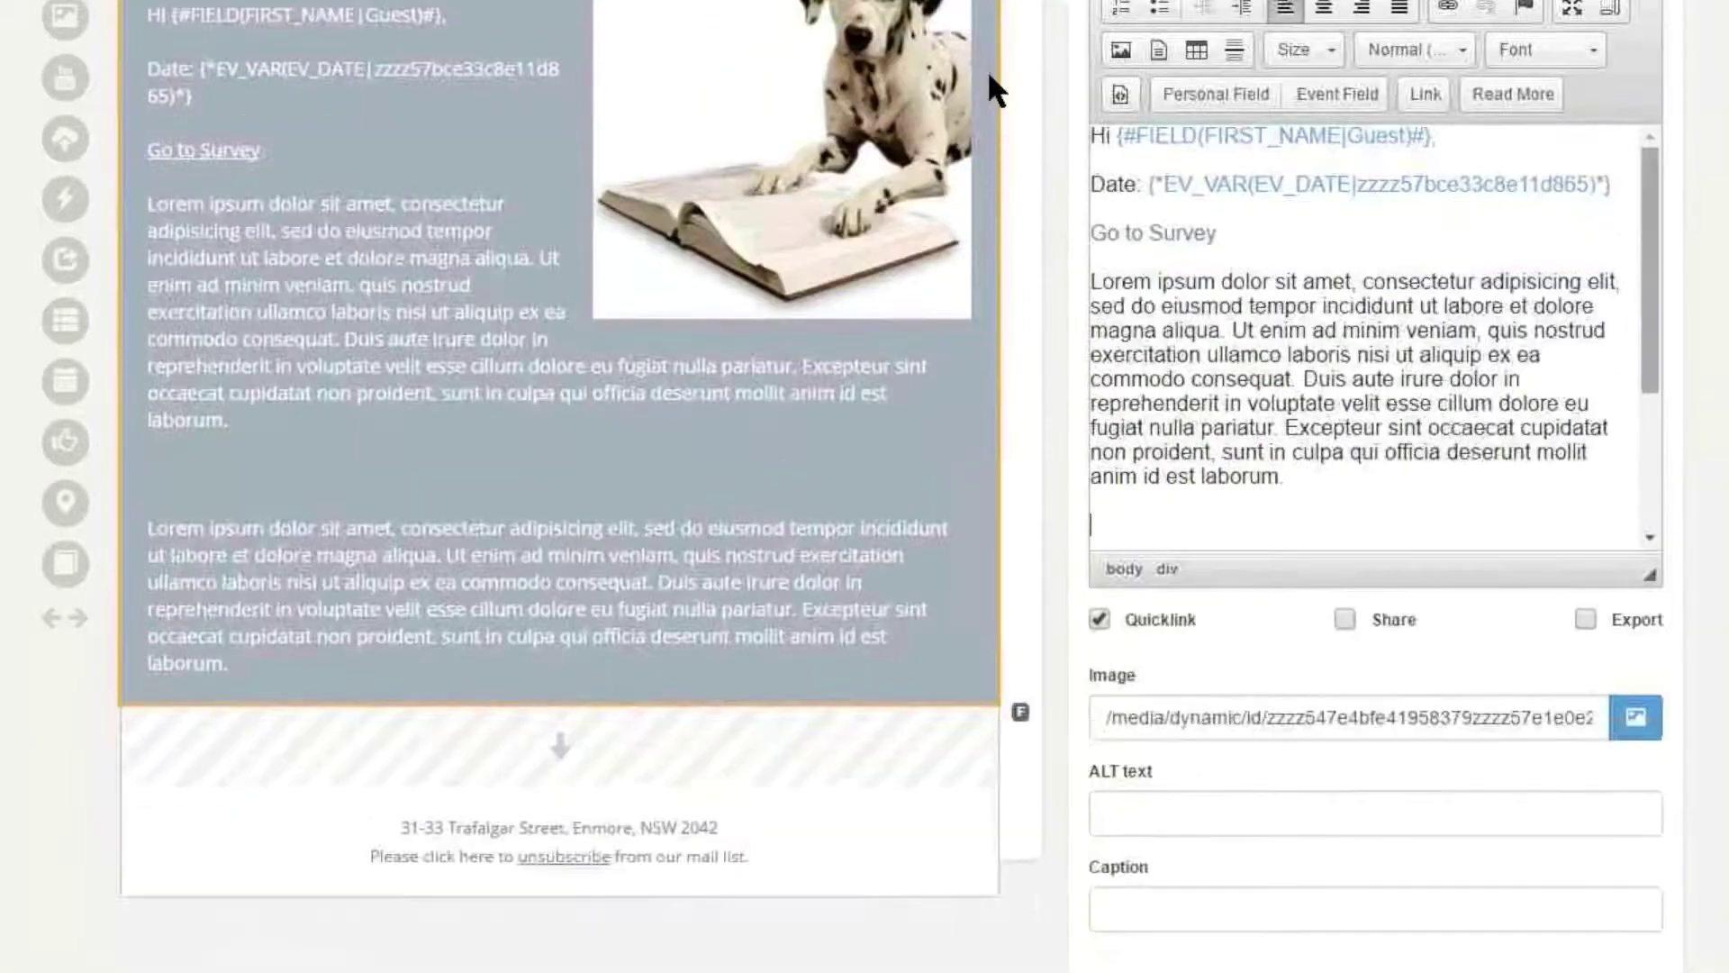
key("Down")
key("Down")
key("Up")
key("Up")
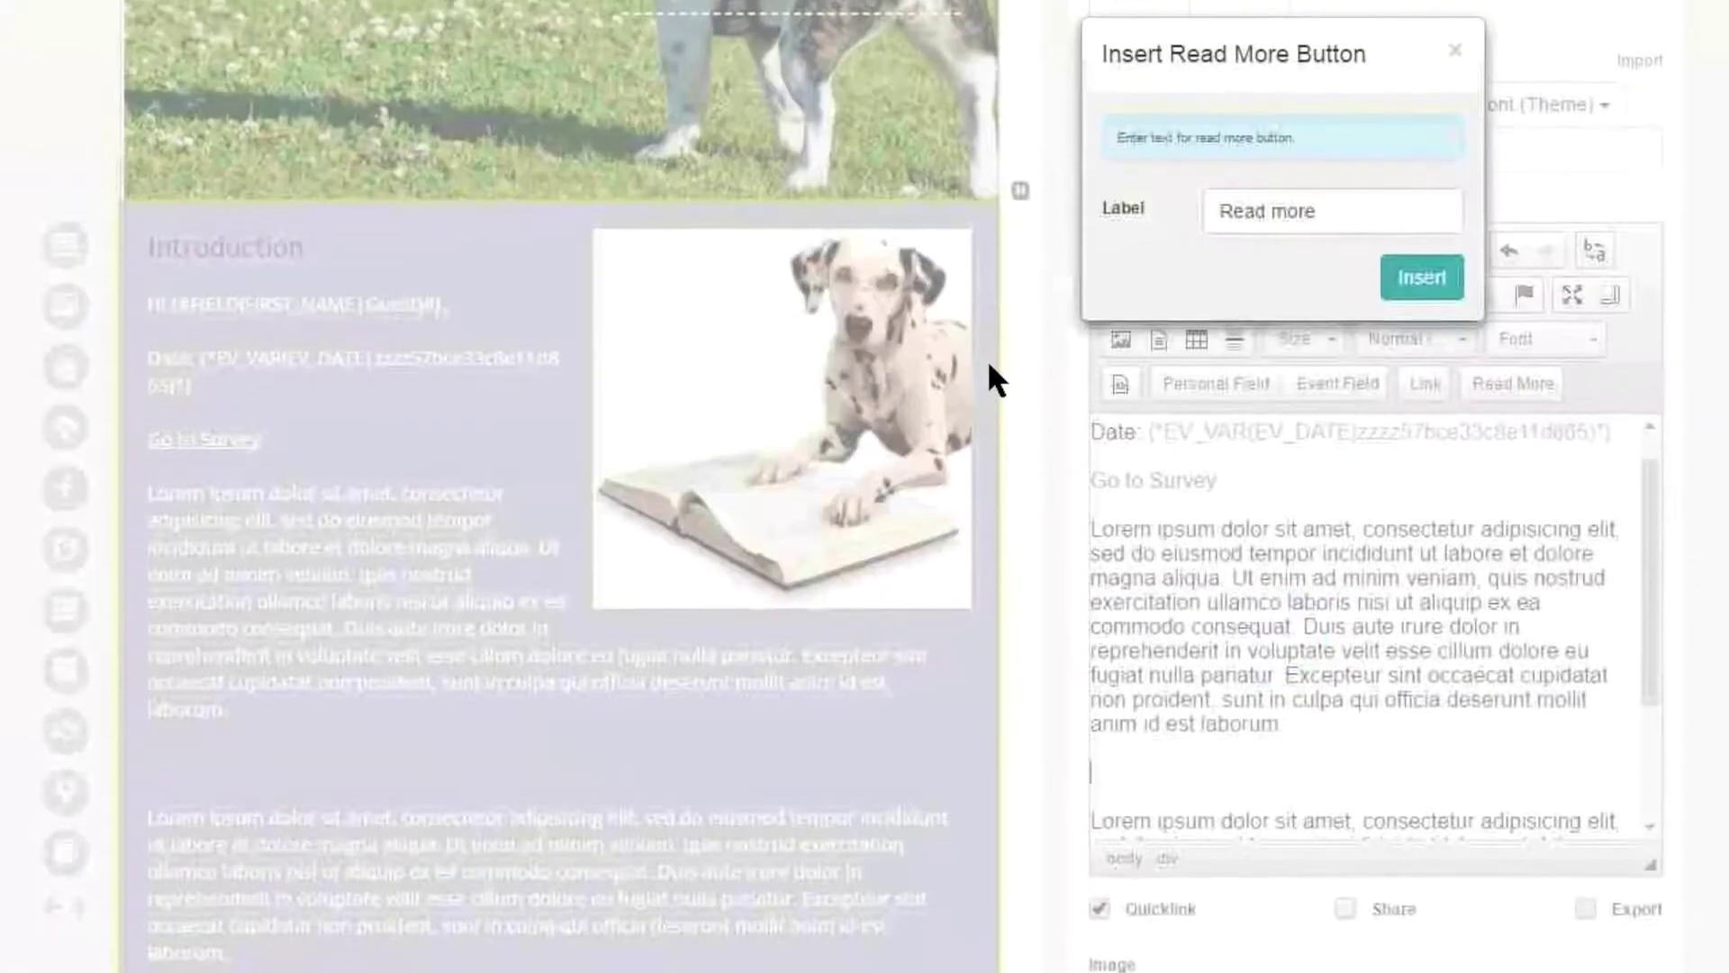
type("Learn")
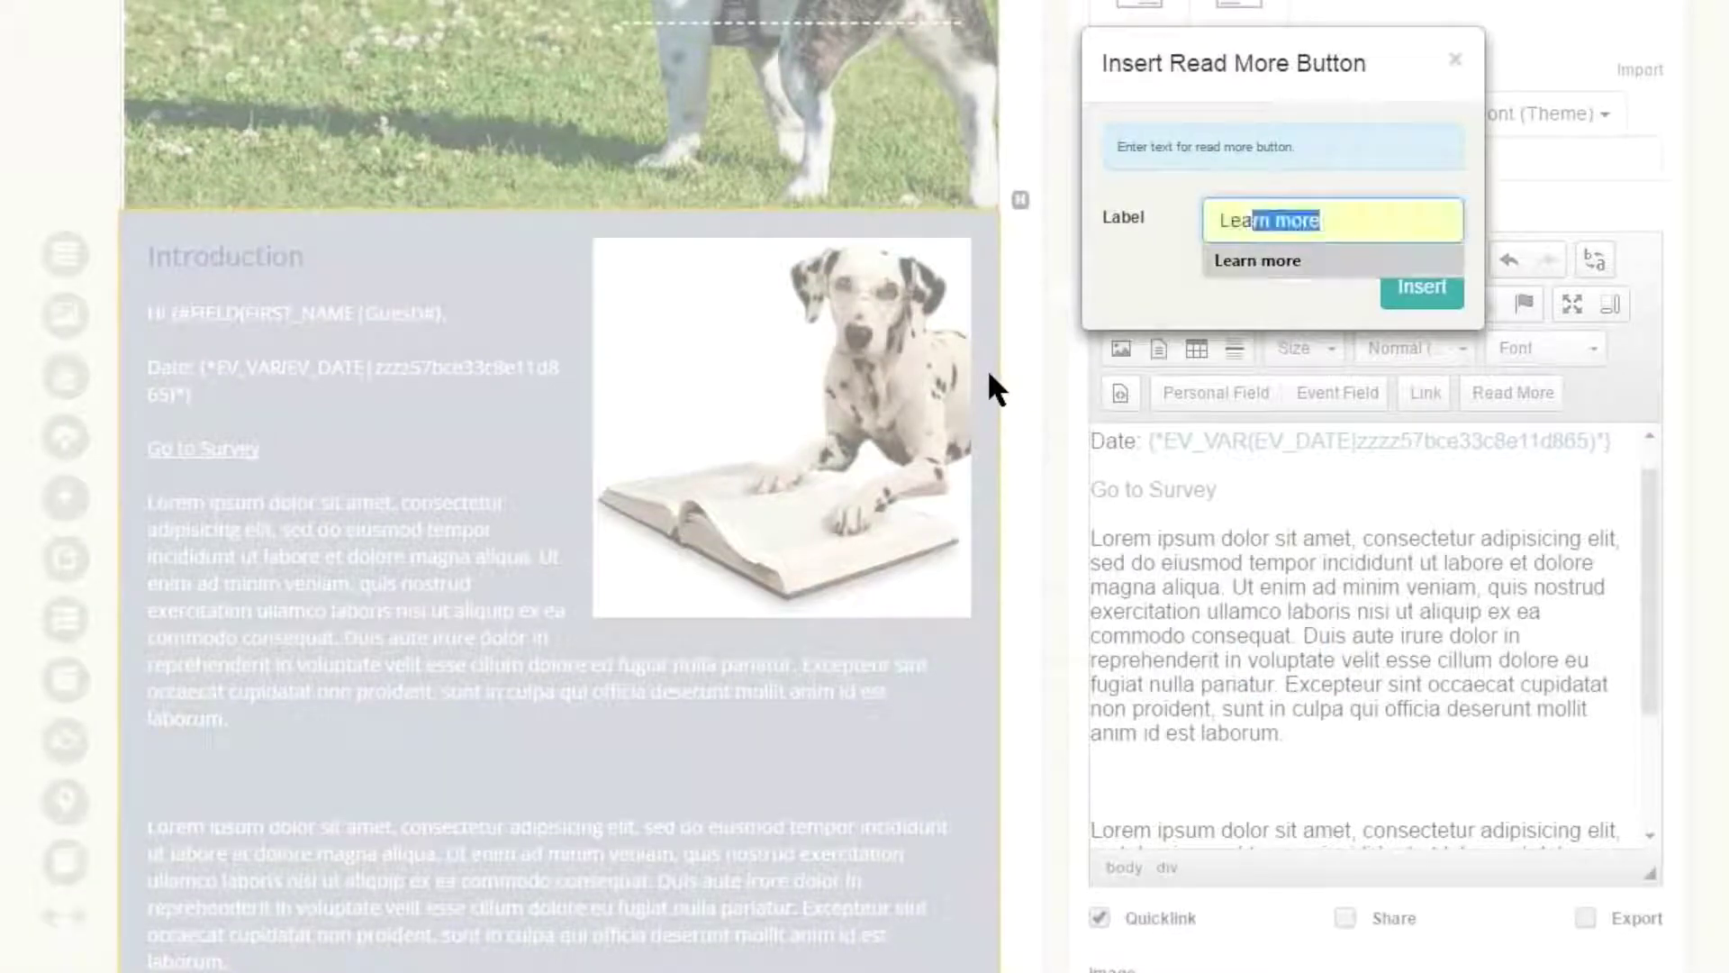
key("Right")
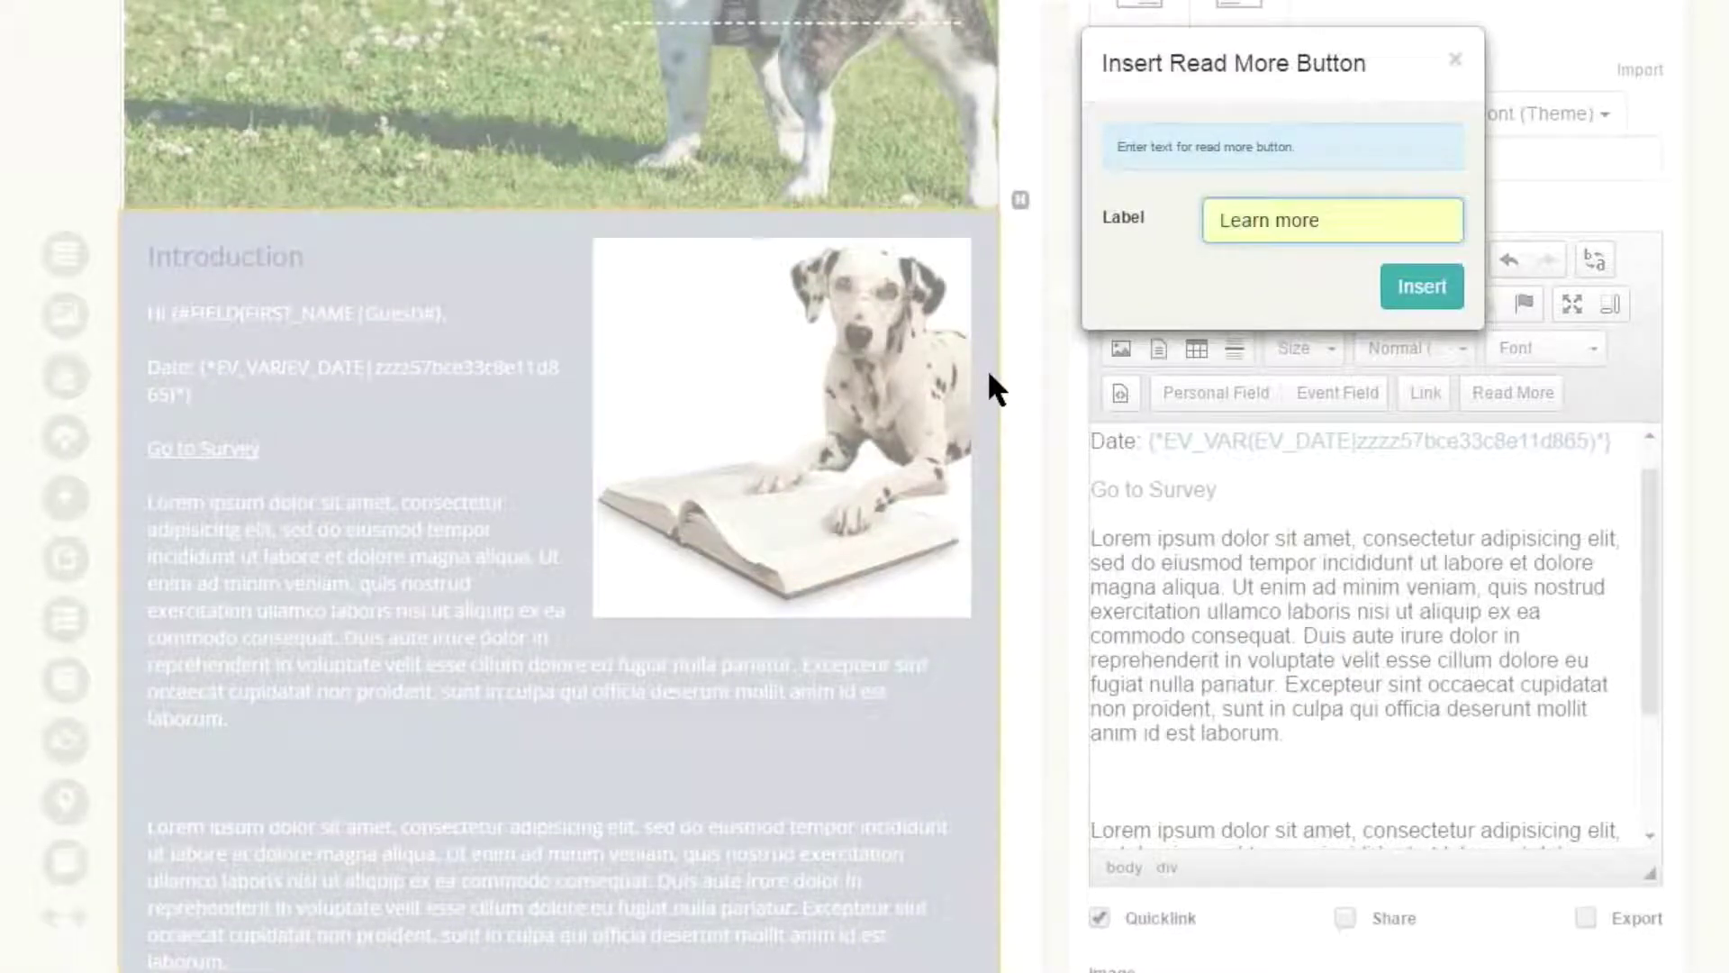
key("Return")
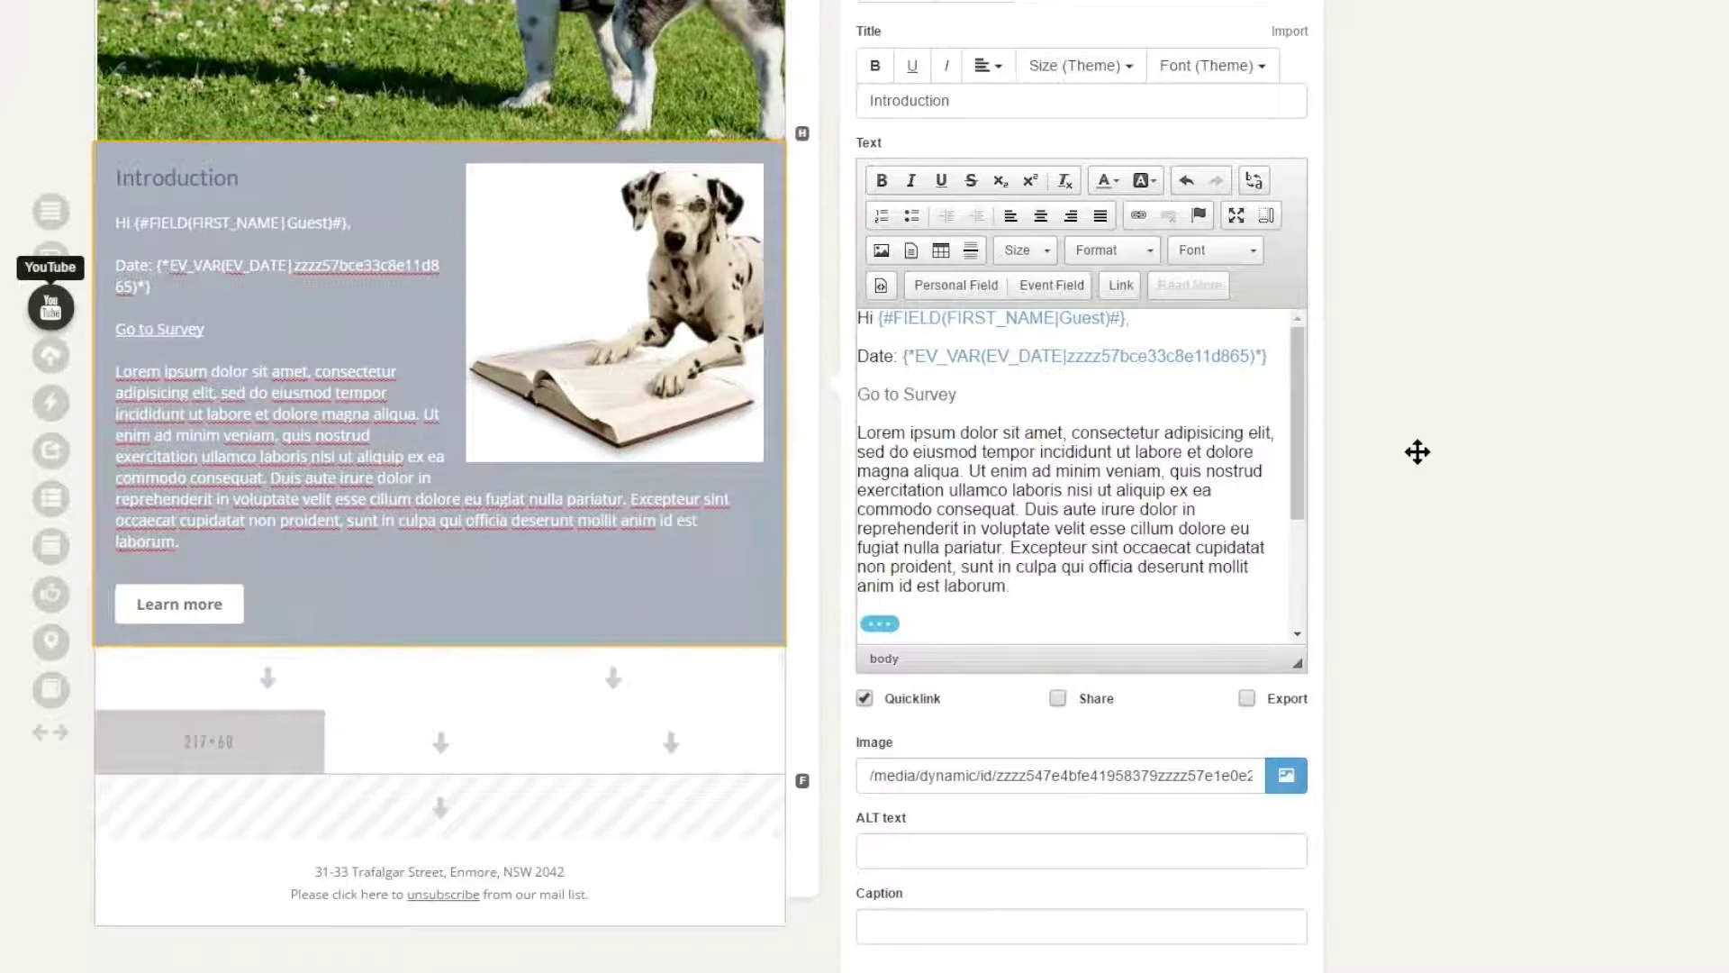
- Put a YouTube block in the right cell with the pasted puppy video URL and caption 'Run club'
left_click_drag(51, 307, 640, 680)
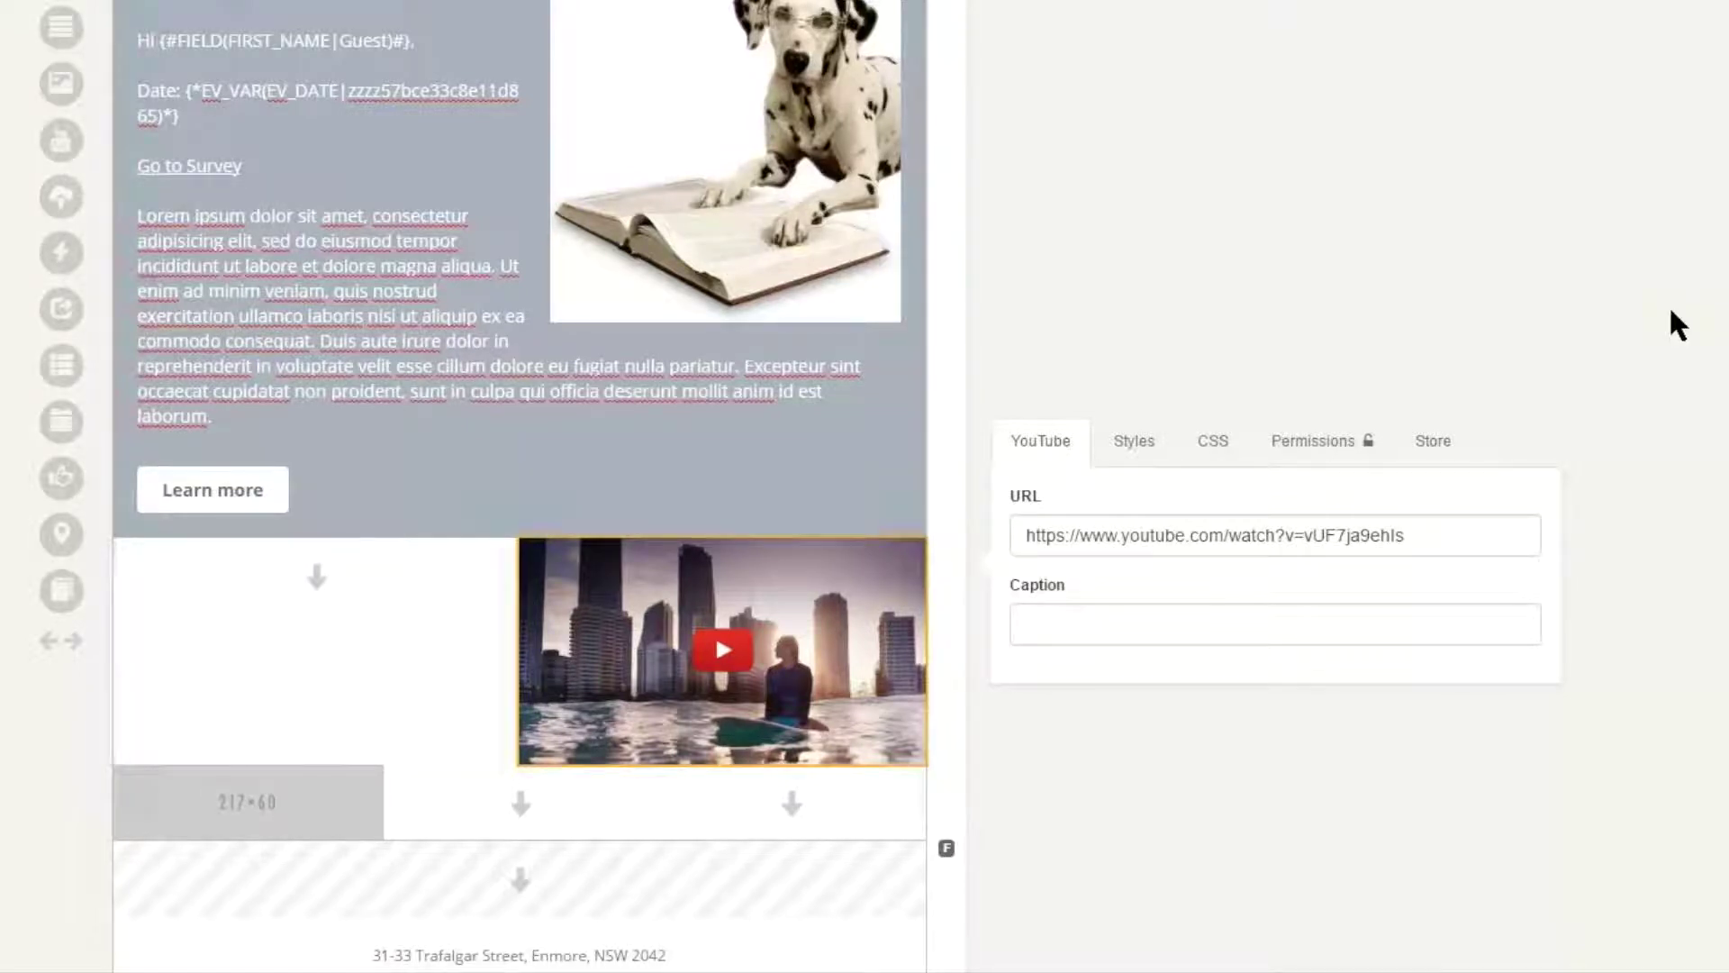
scroll(1671, 310, "down", 1)
left_click_drag(1411, 434, 1021, 434)
left_click(1668, 310)
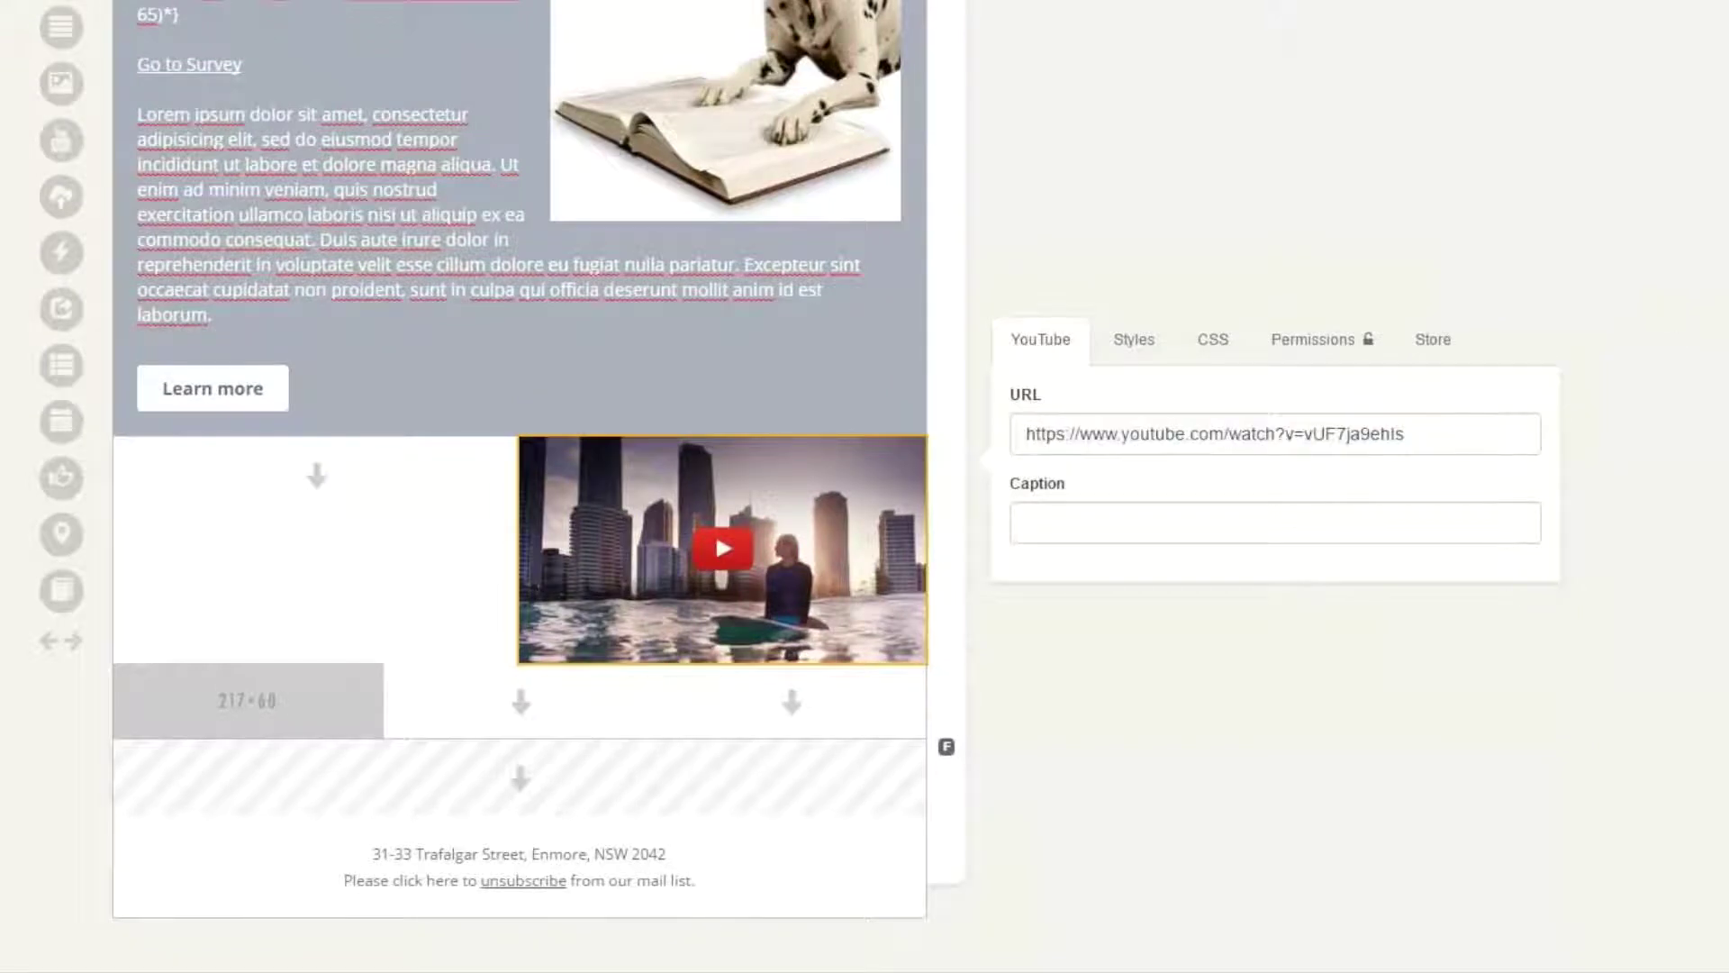
triple_click(1416, 434)
type("https://www.youtube.com/watch?v=A1DbRhdyfJY")
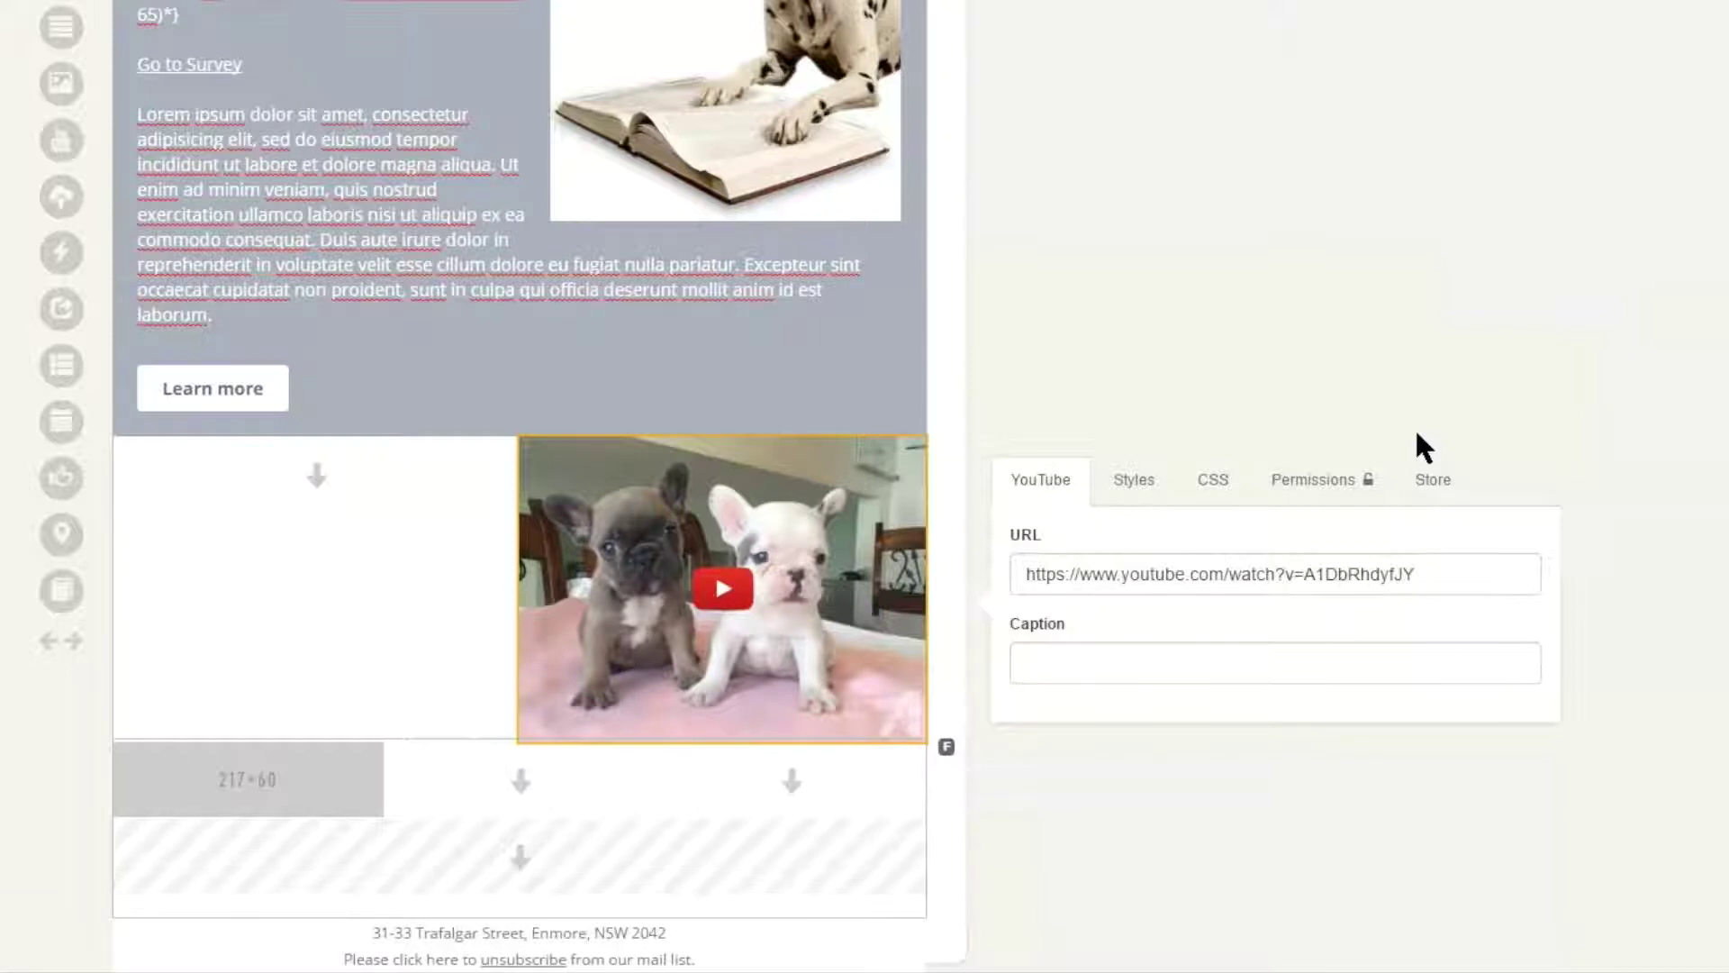
key("Tab")
key("Tab")
type("Run club")
left_click(1418, 434)
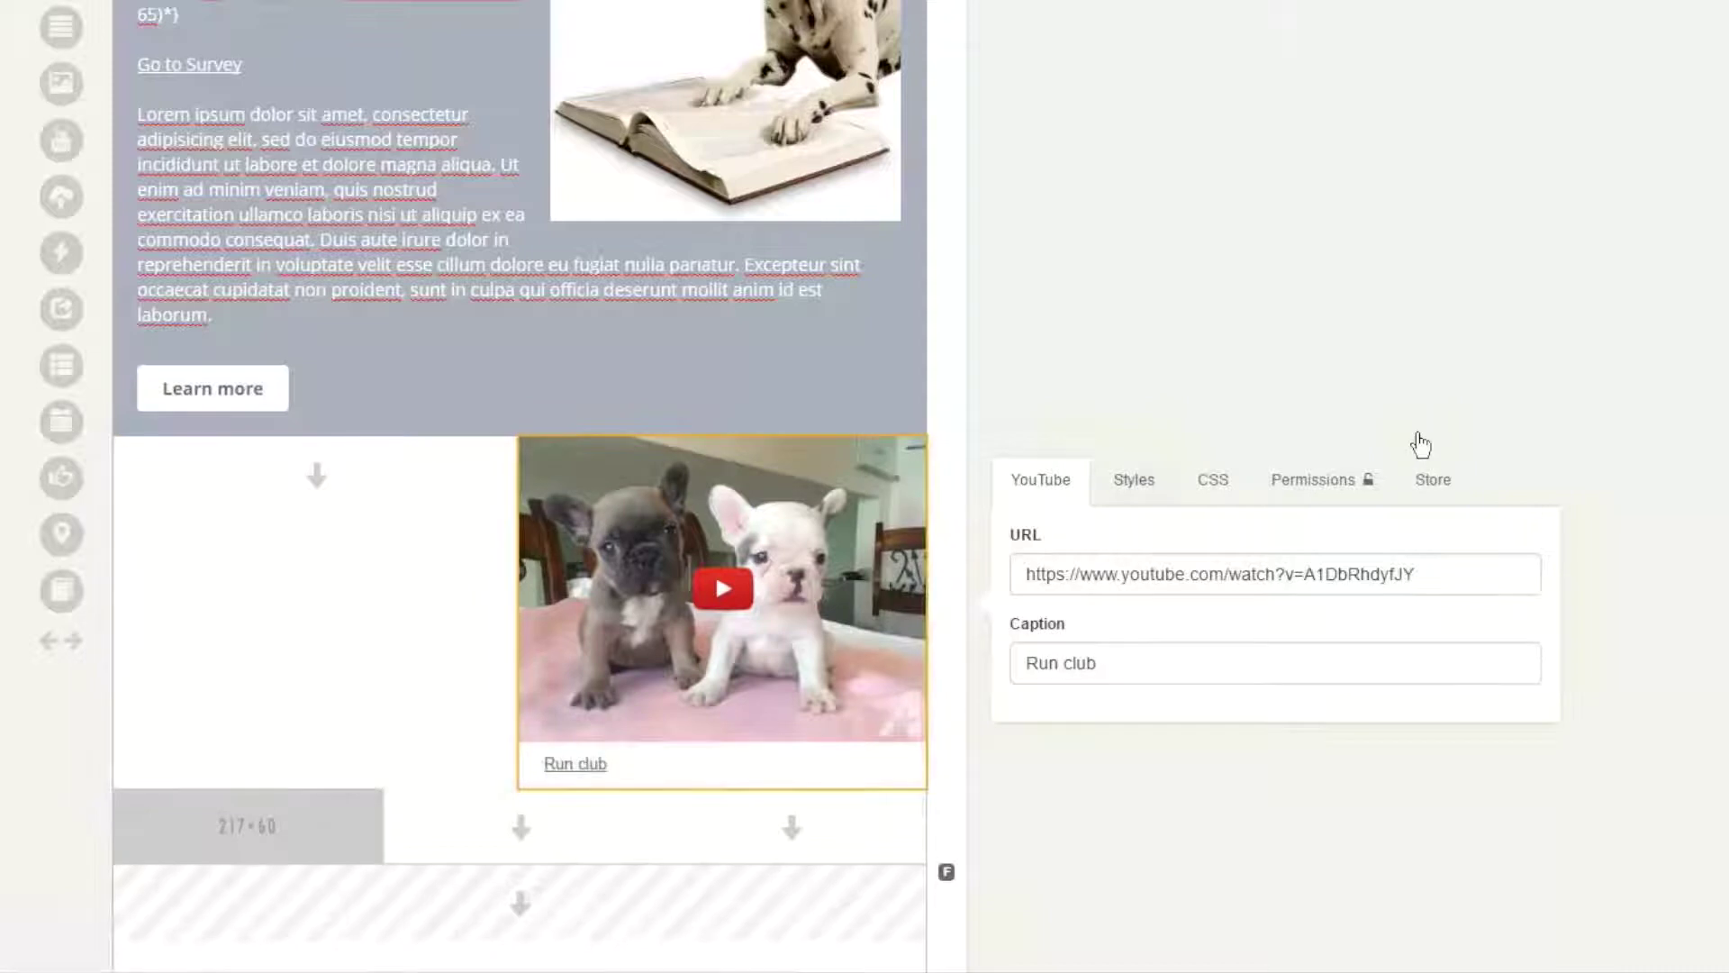
- Give the video block Style 5, then return to the Run Club header area
scroll(1420, 446, "down", 3)
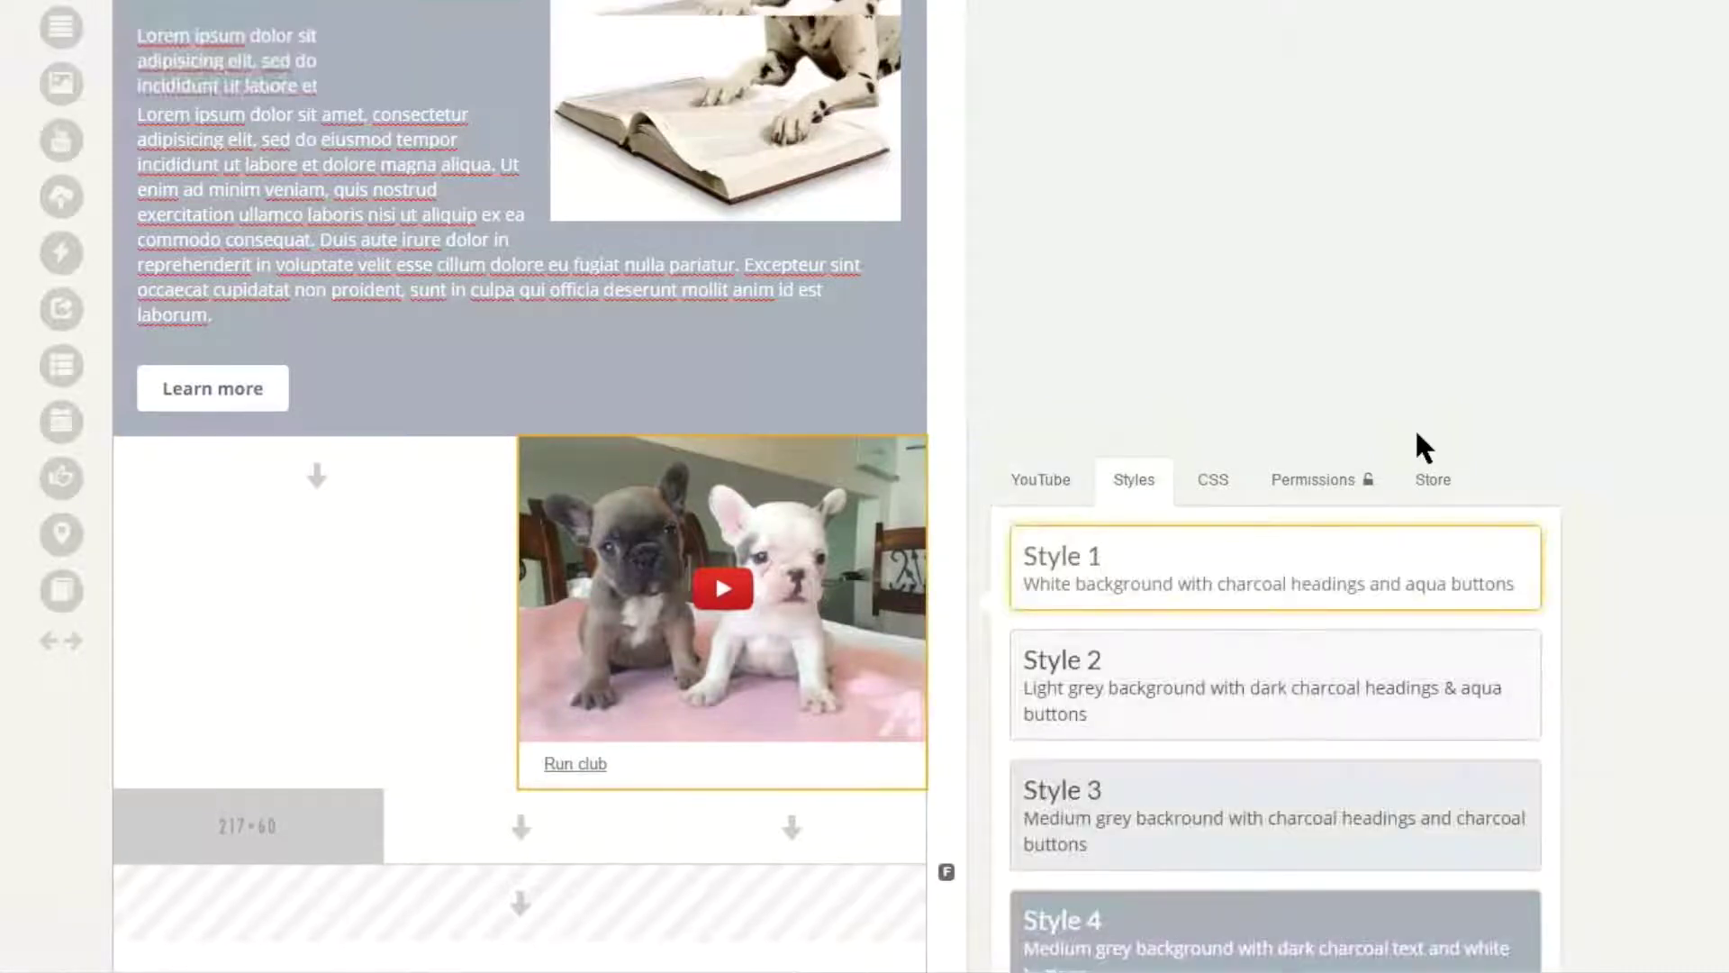
left_click(1276, 825)
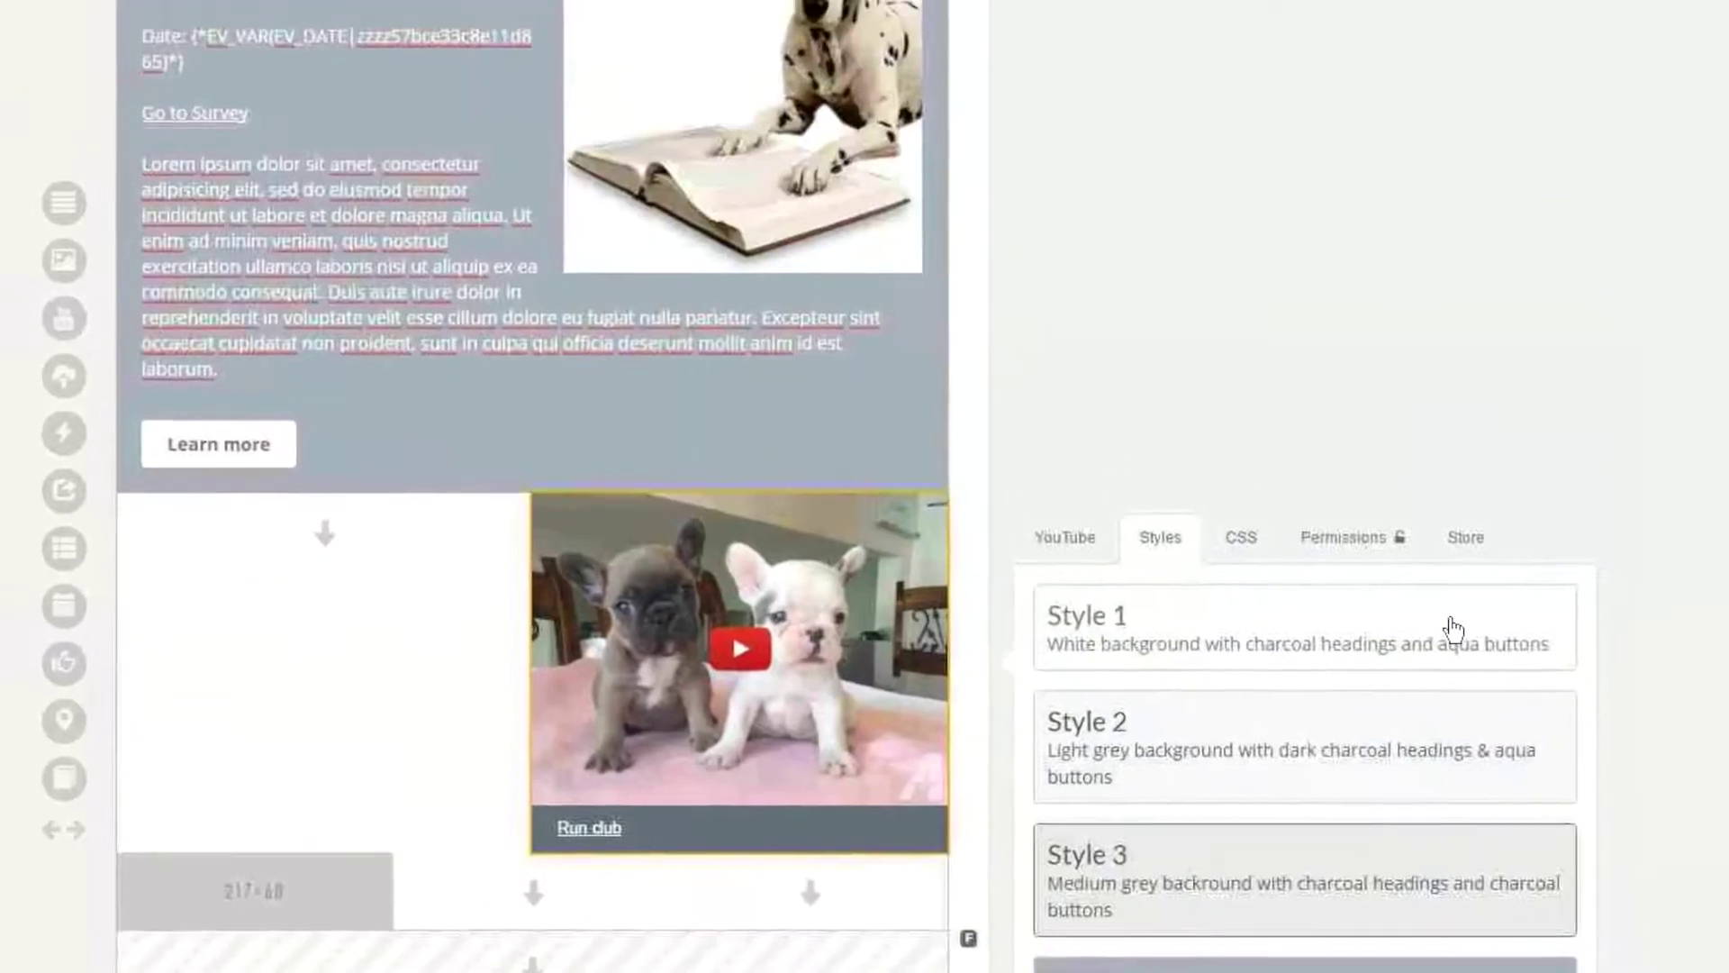
scroll(1462, 673, "up", 4)
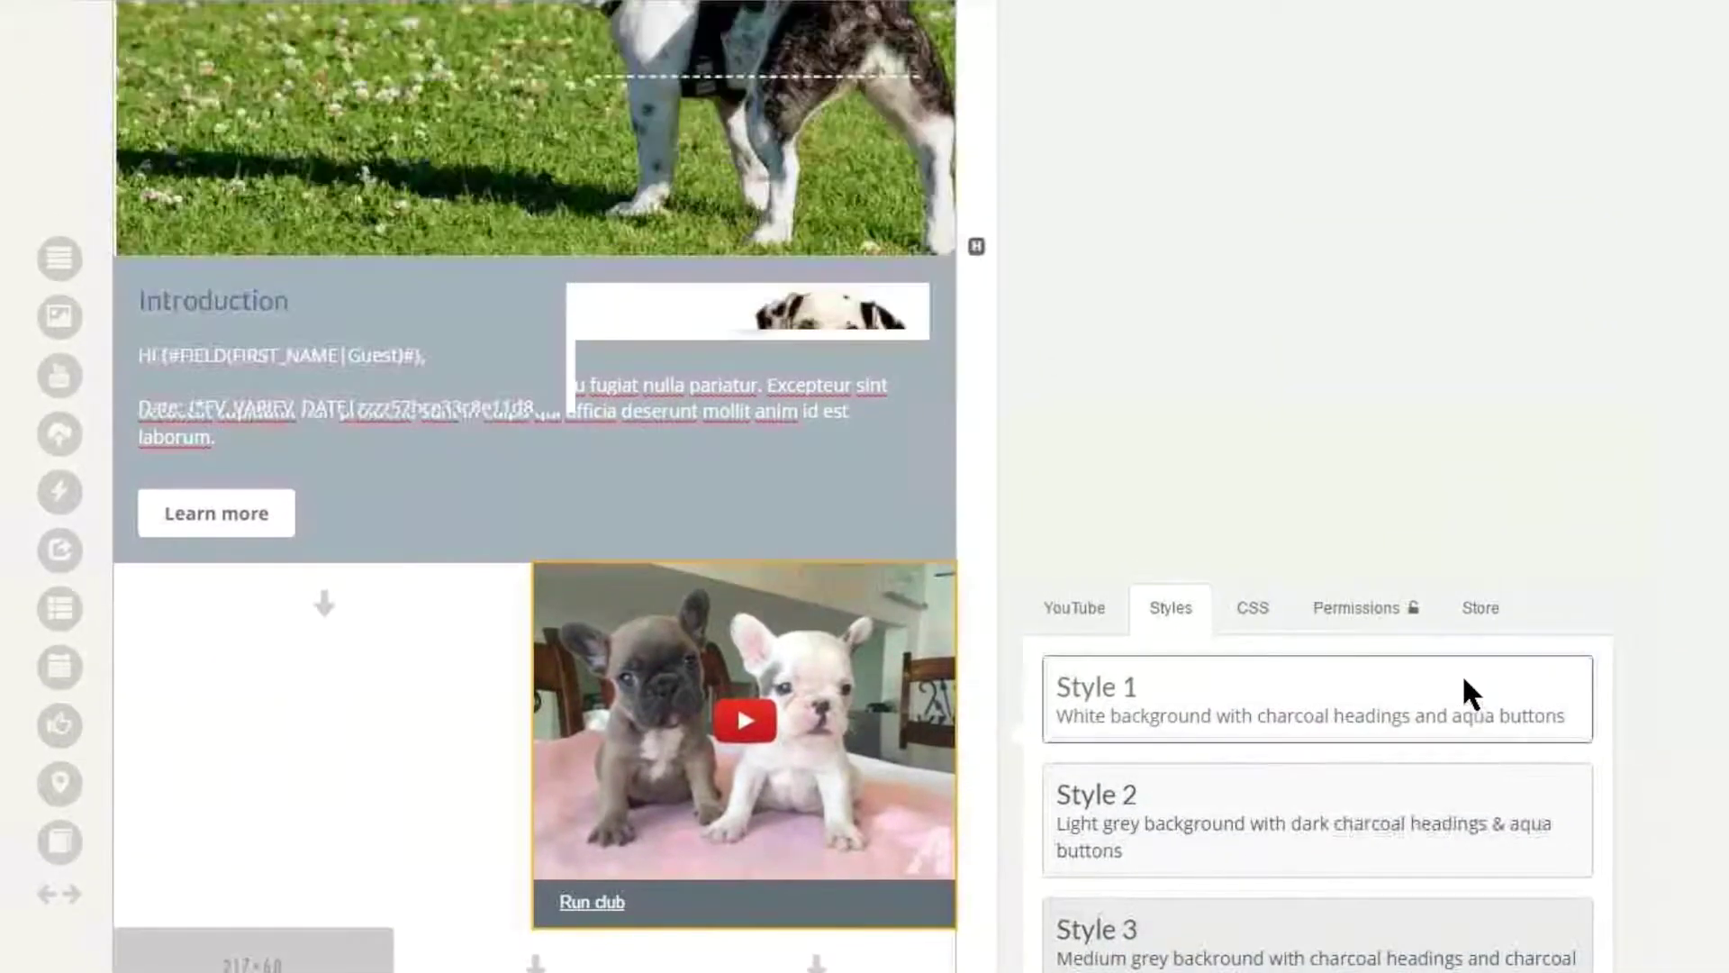
scroll(1468, 691, "up", 2)
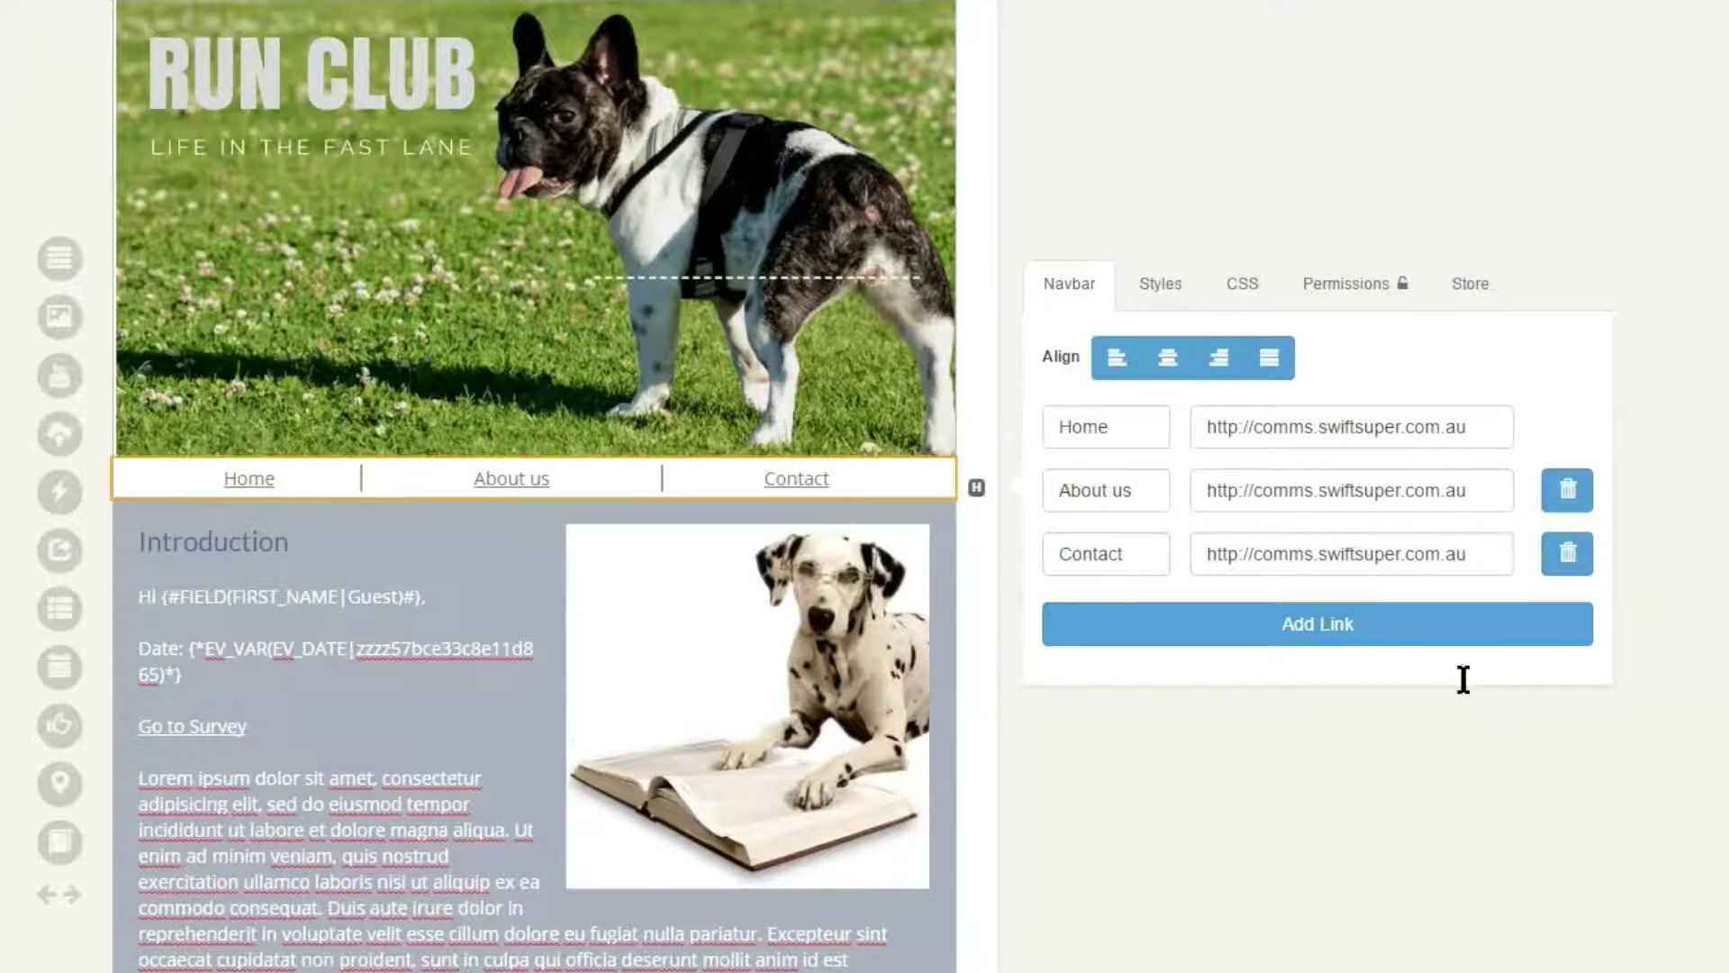
- Rename the third navbar link to Help and add a fourth link named Contact
key("shift+Tab")
type("H")
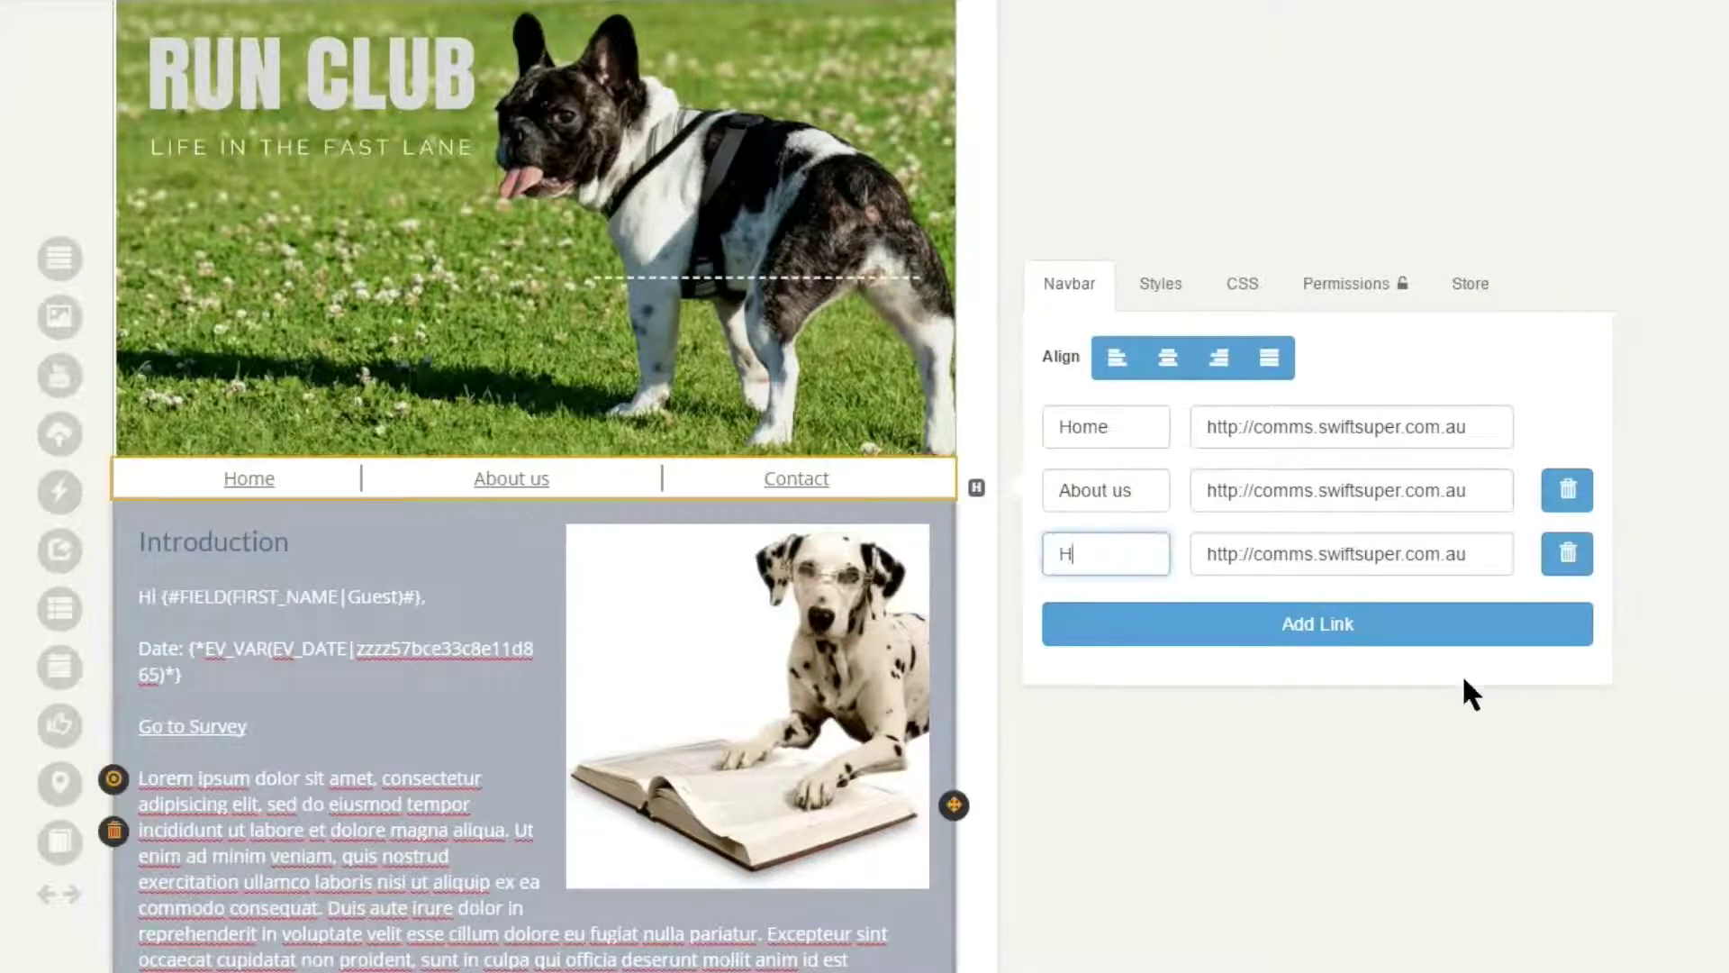
type("elp")
left_click(1464, 679)
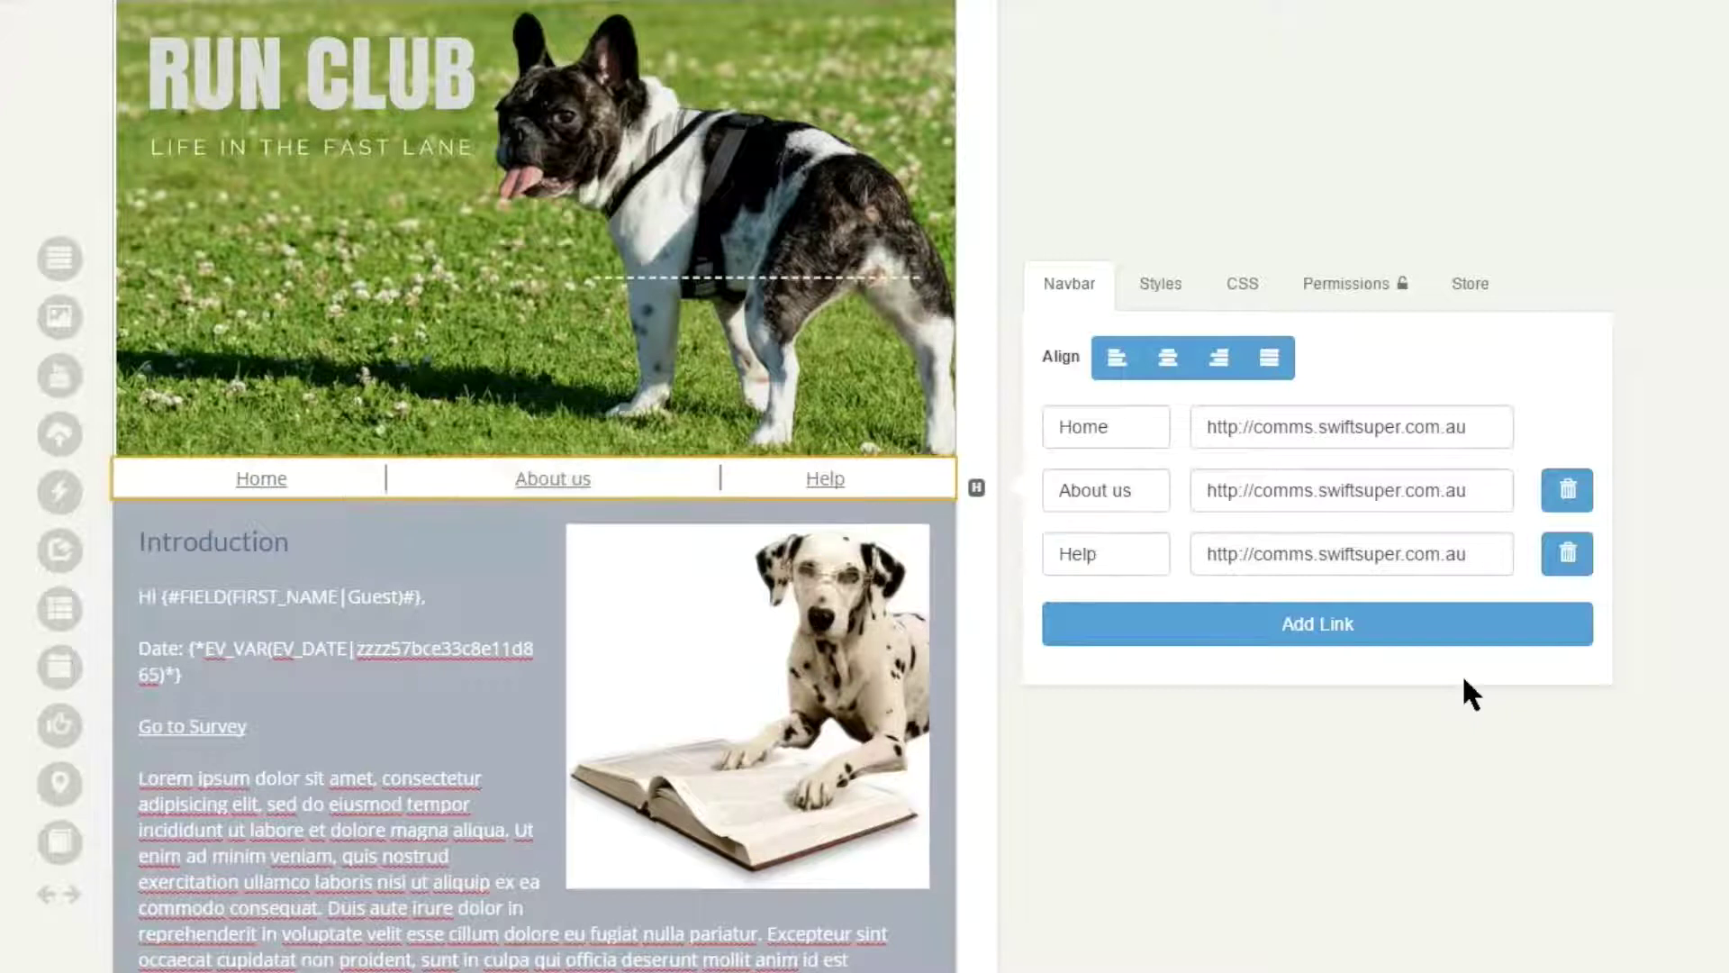
key("Tab")
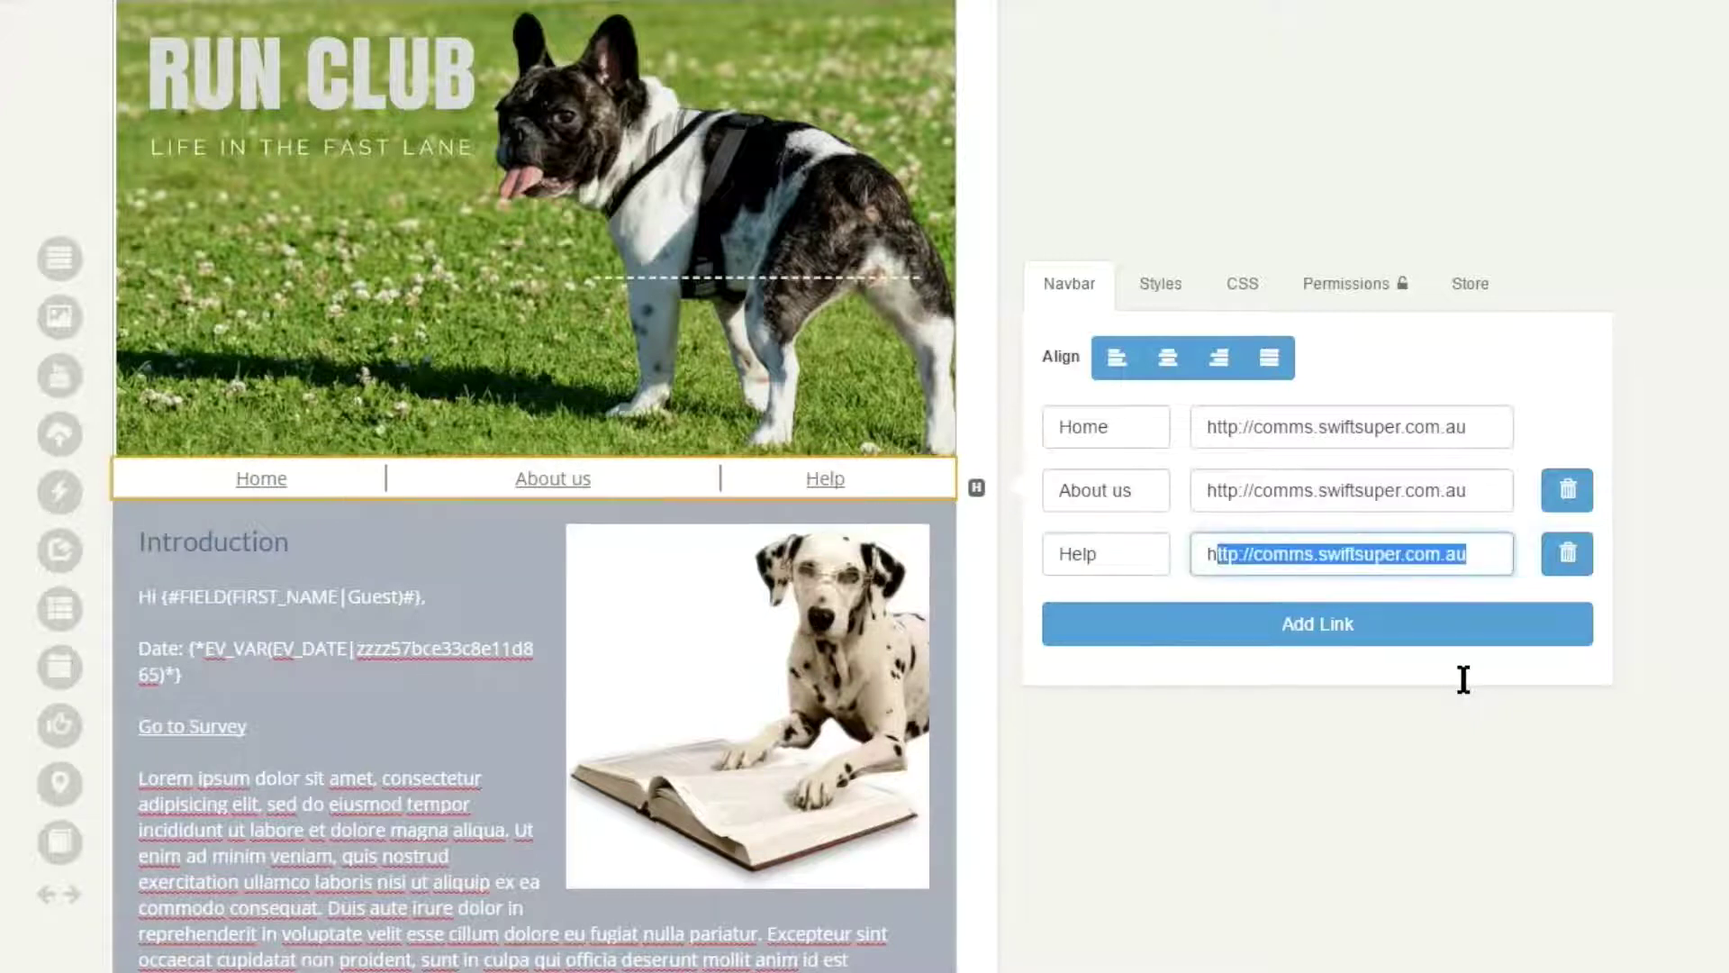
key("End")
left_click(1463, 631)
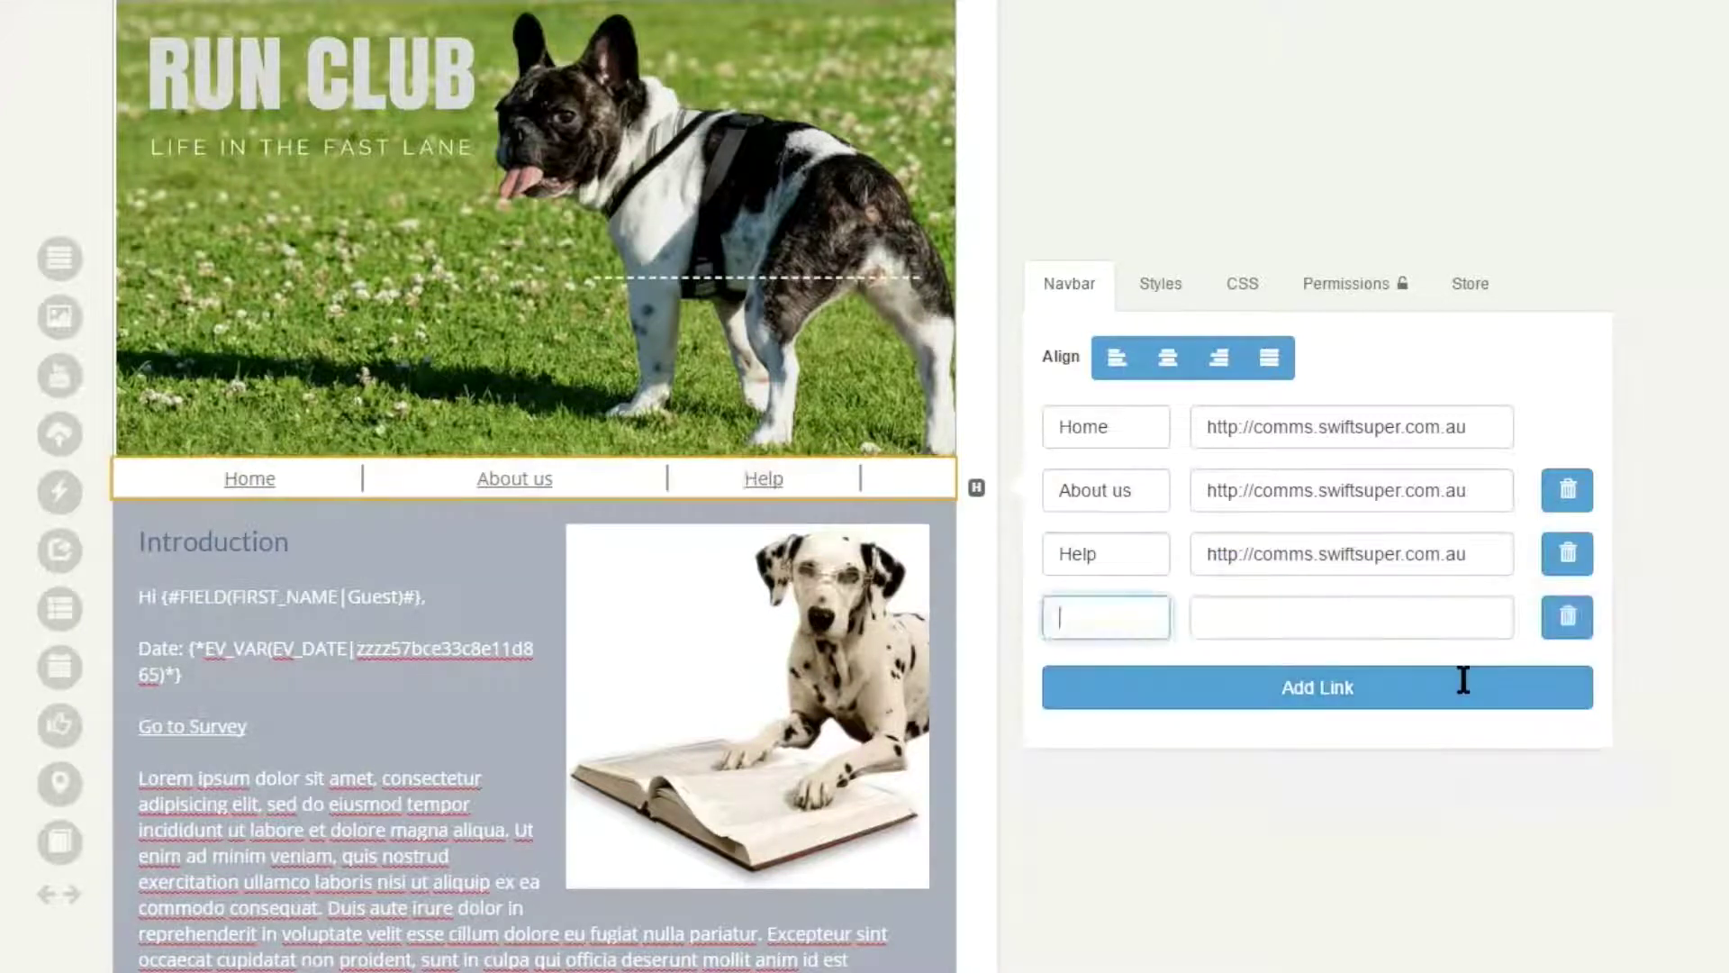
type("Contact")
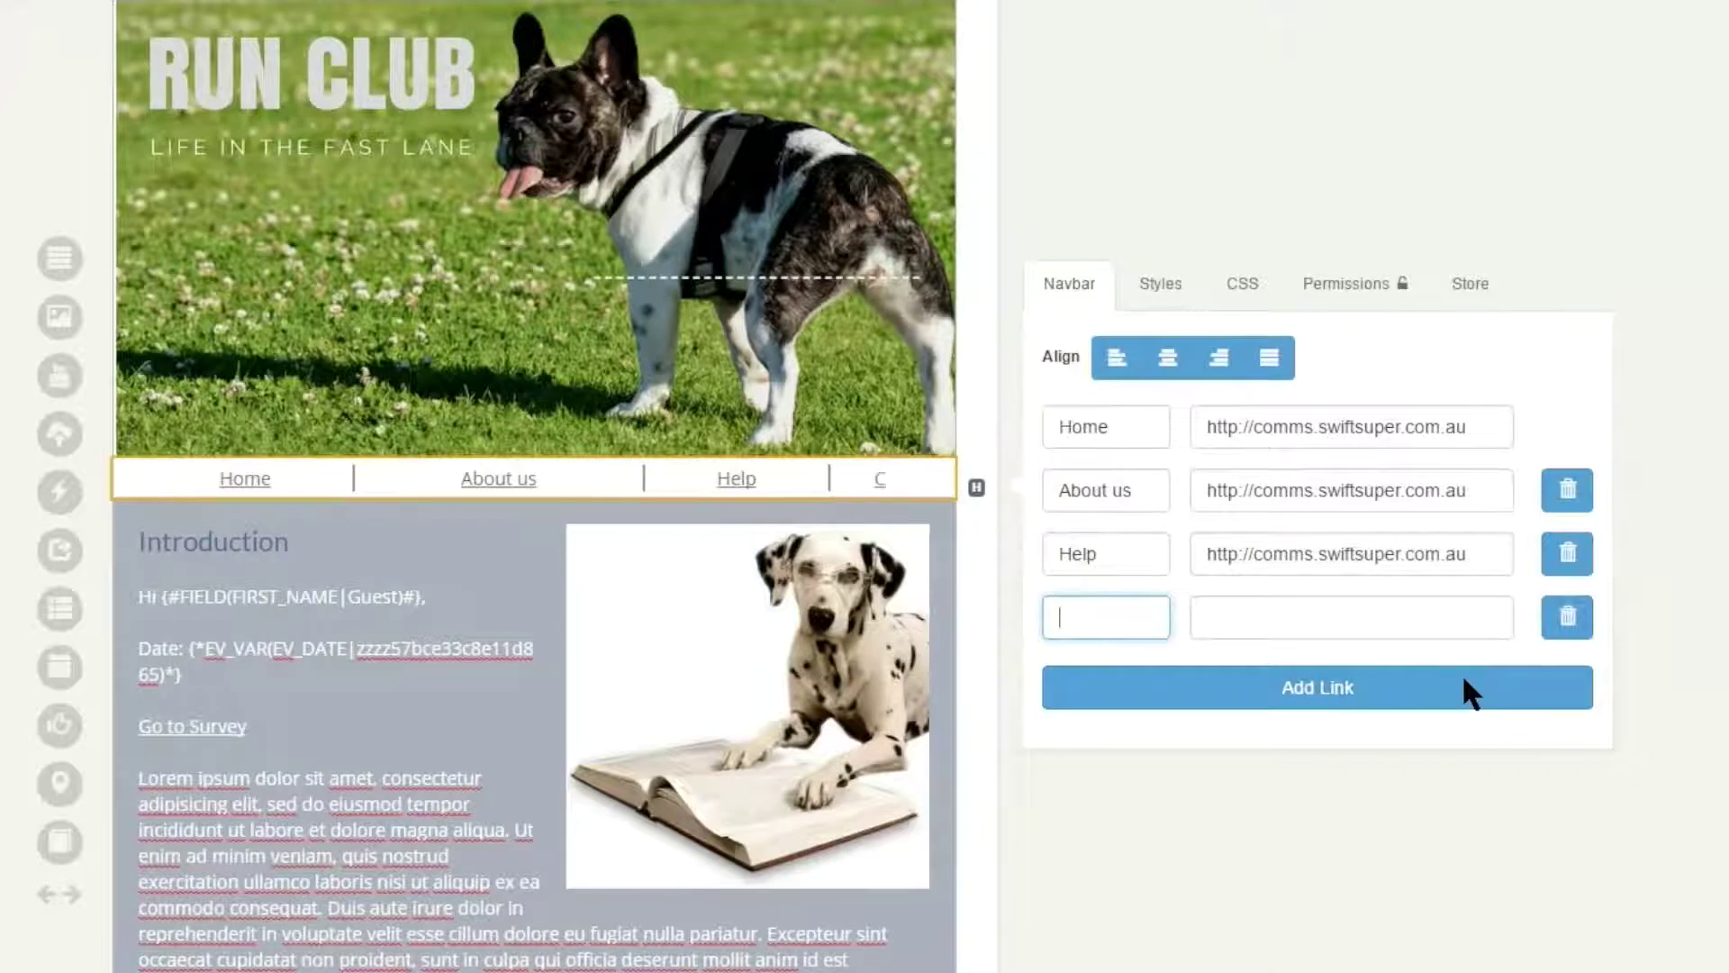
key("Tab")
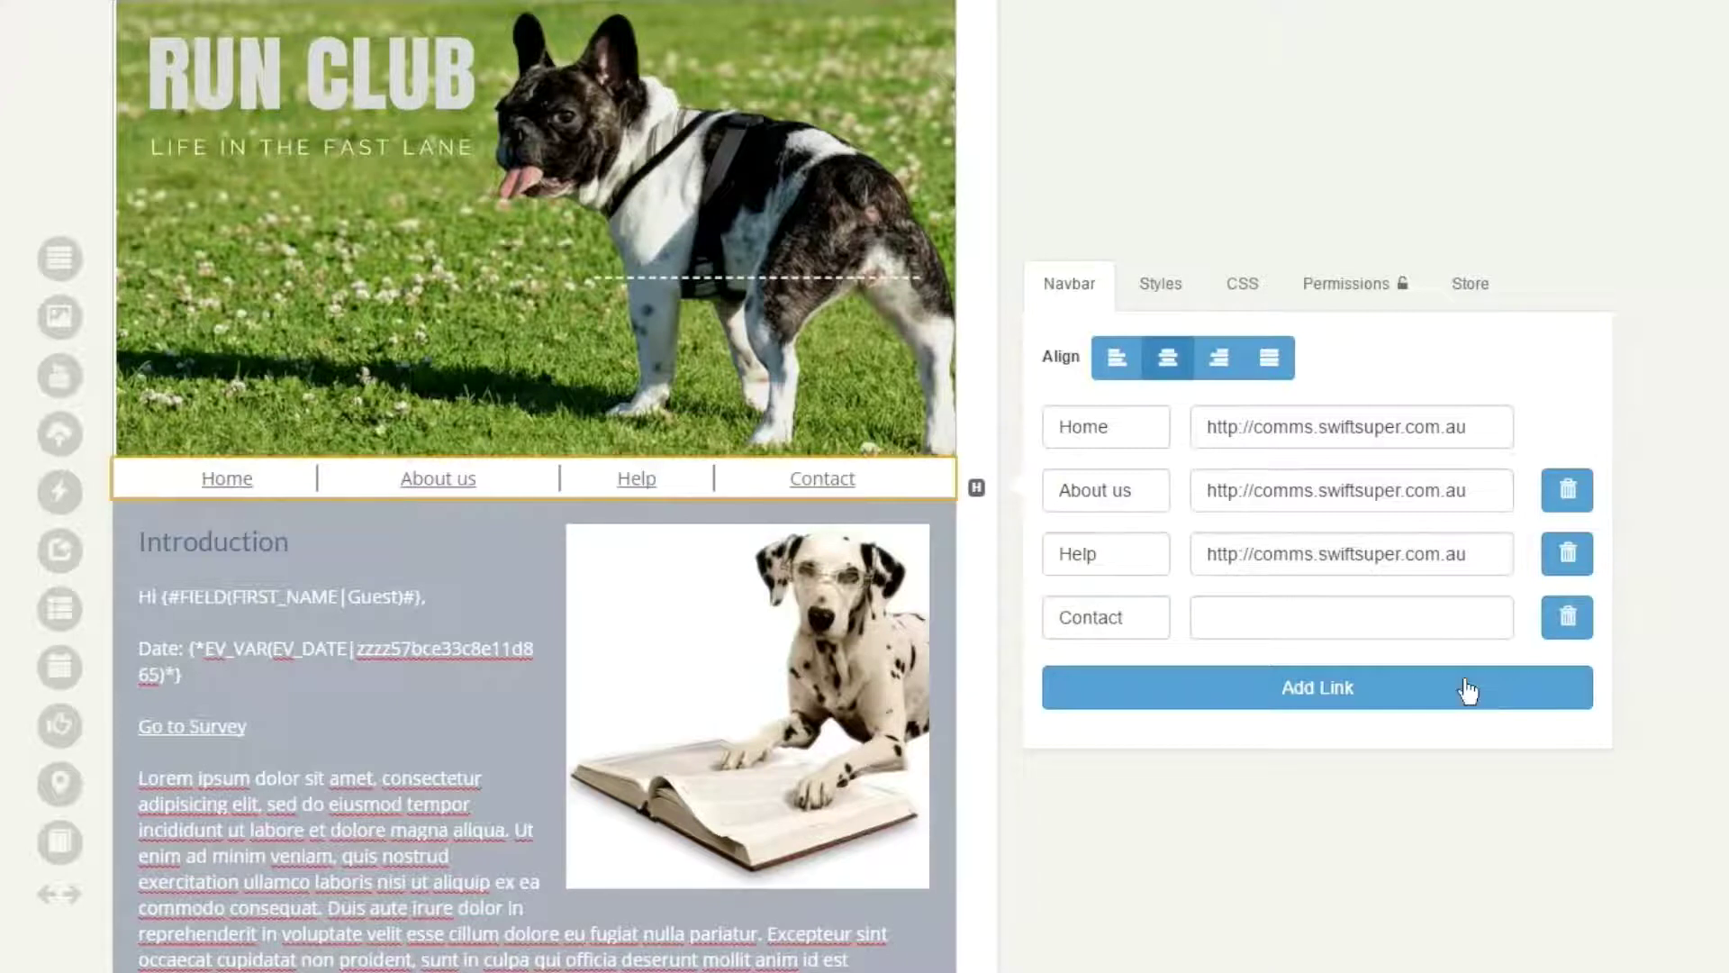
- Try left, center and right alignment, then justify the navbar links across the bar
left_click(1117, 357)
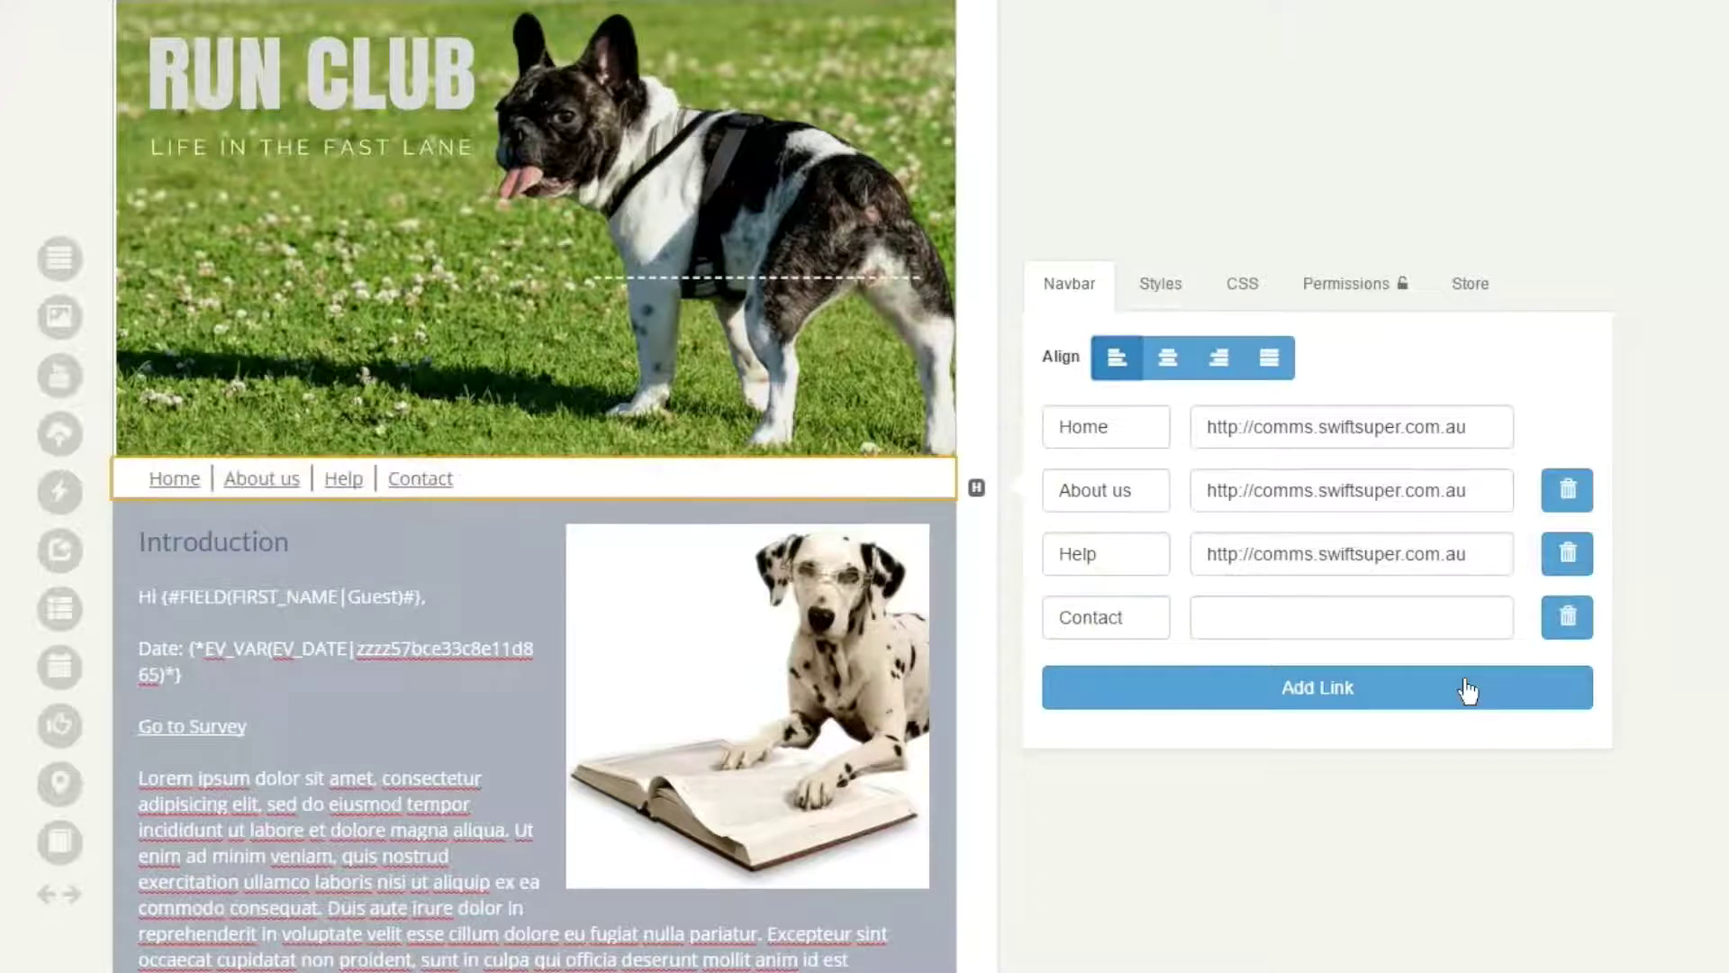
left_click(1168, 358)
left_click(1218, 357)
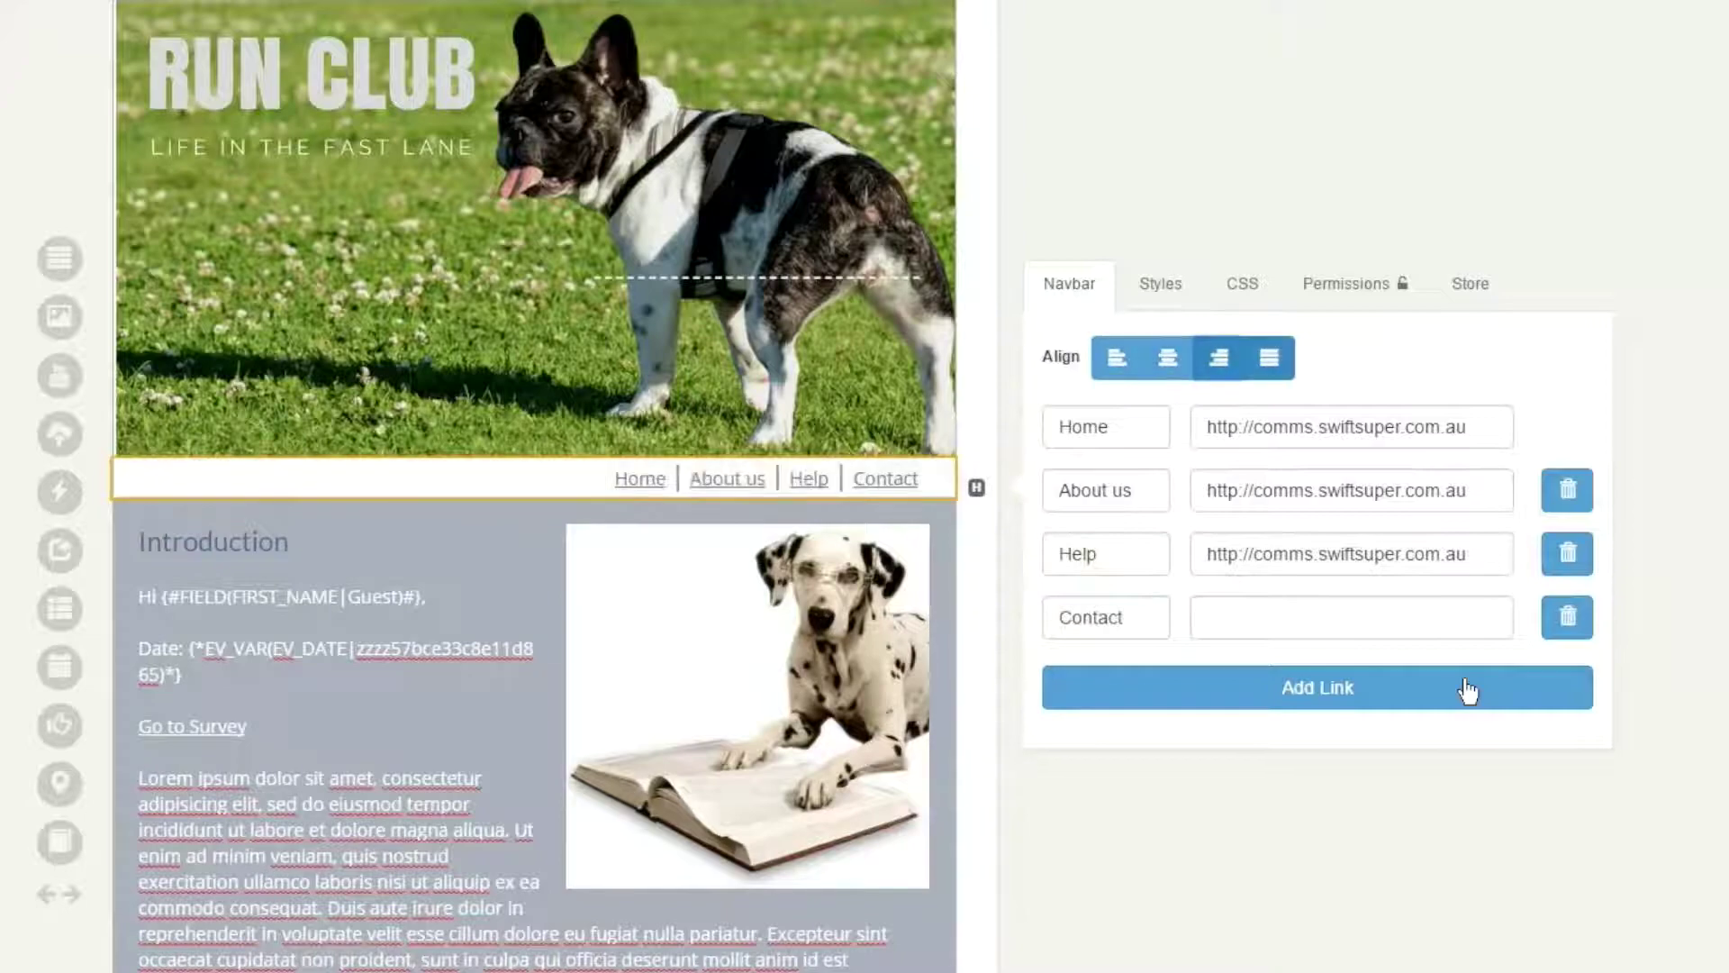
left_click(1269, 358)
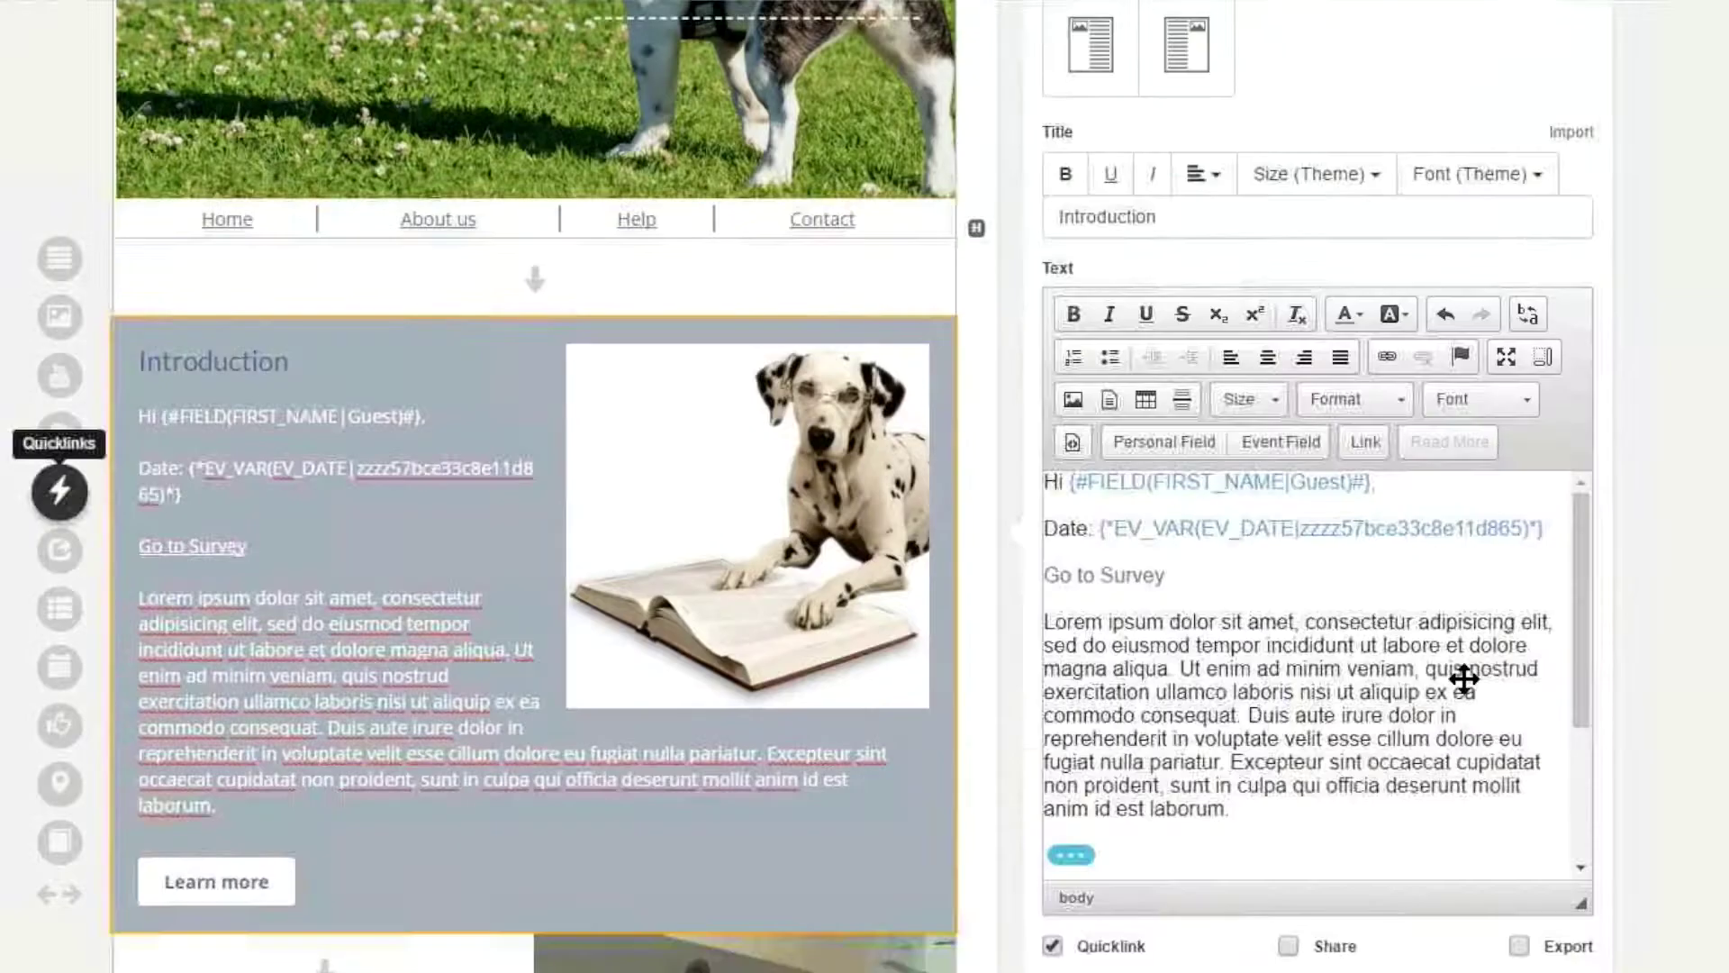
- Place a quick-links block above Introduction headed 'In this issue' with no introductory text
left_click_drag(59, 491, 438, 273)
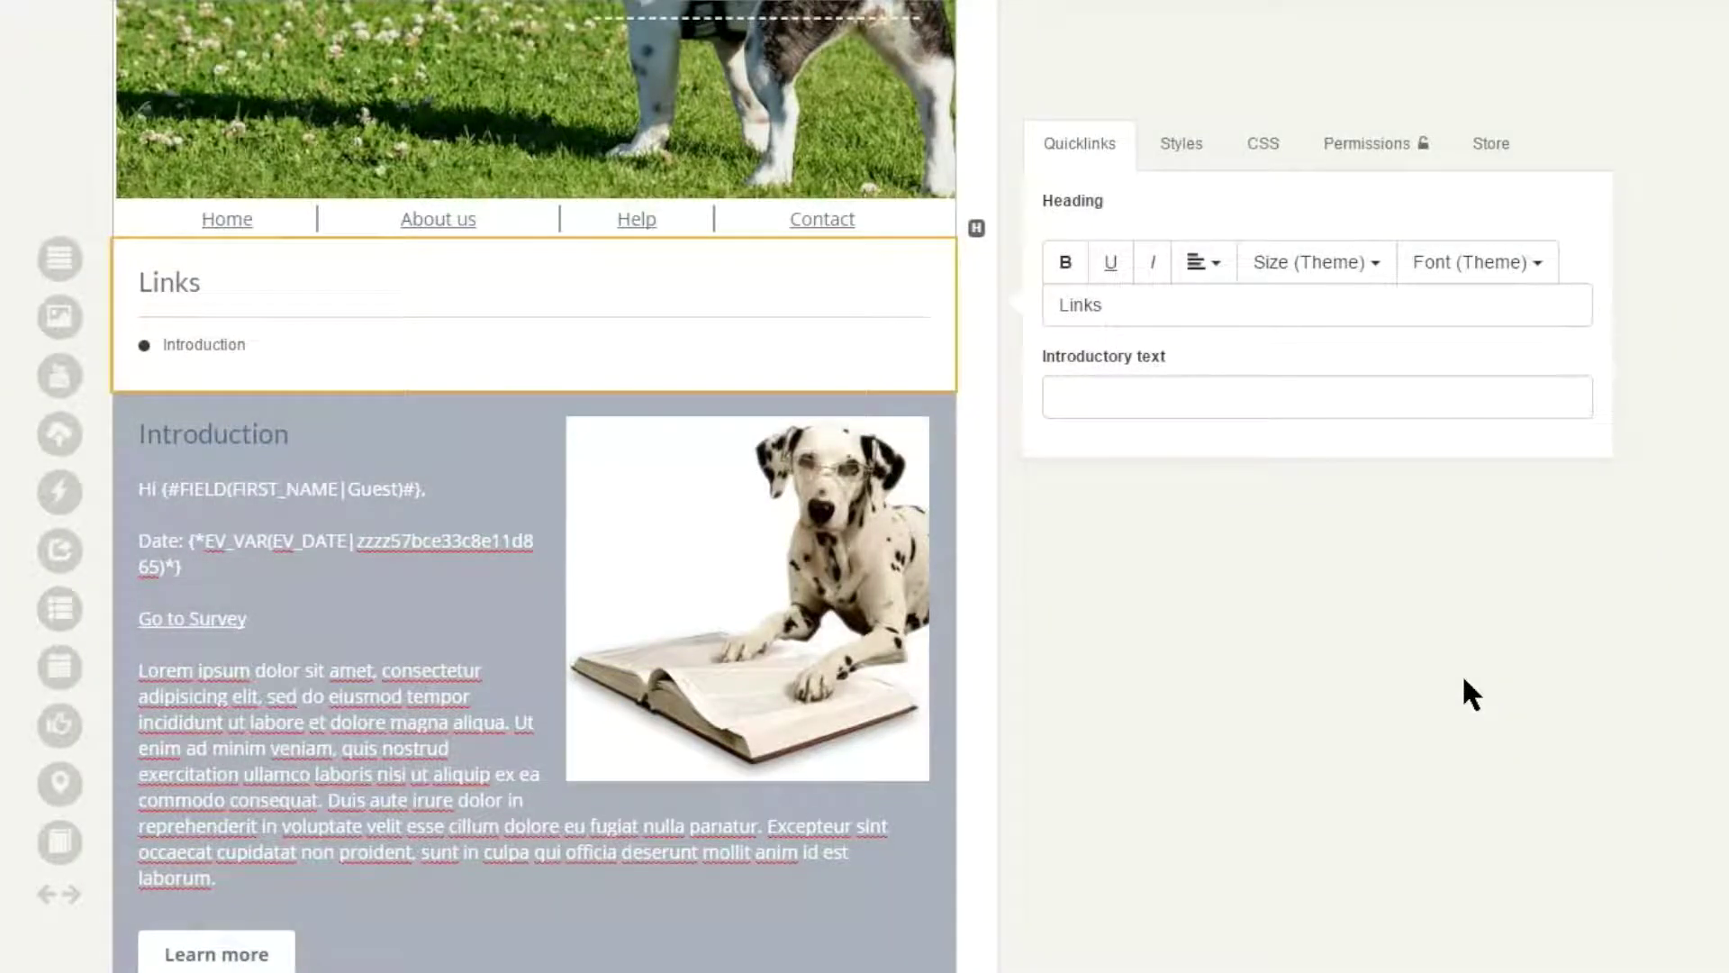
left_click_drag(1110, 305, 1018, 306)
type("In this issue")
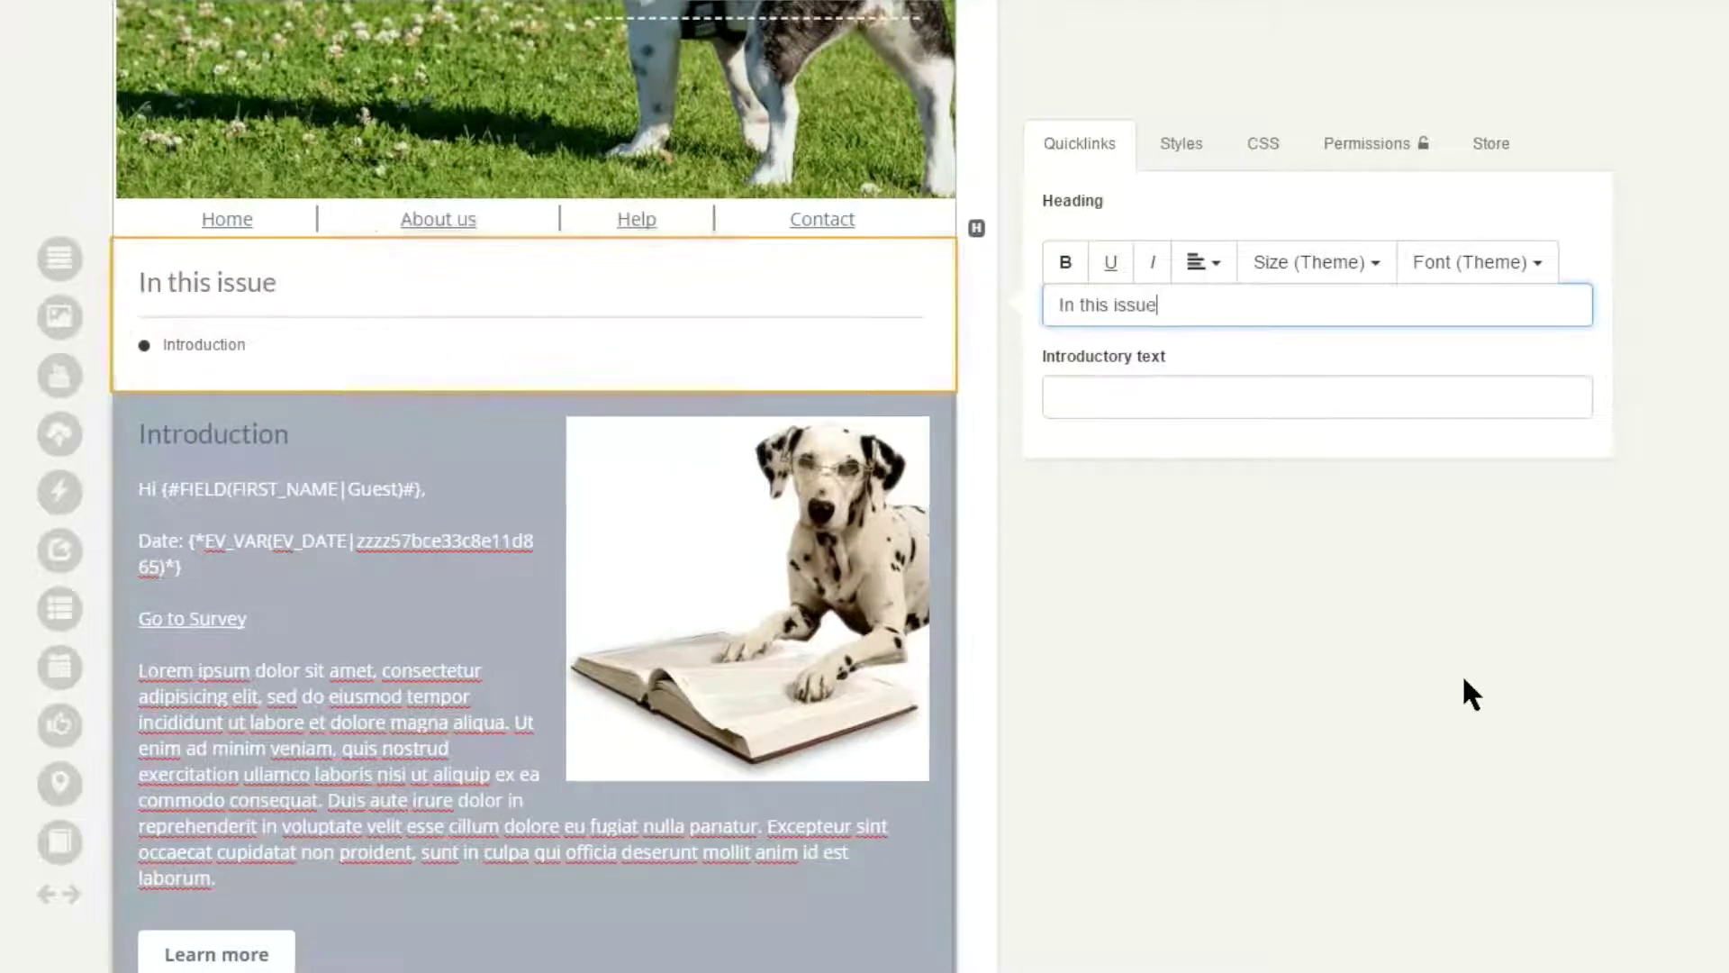
key("Tab")
type("bb")
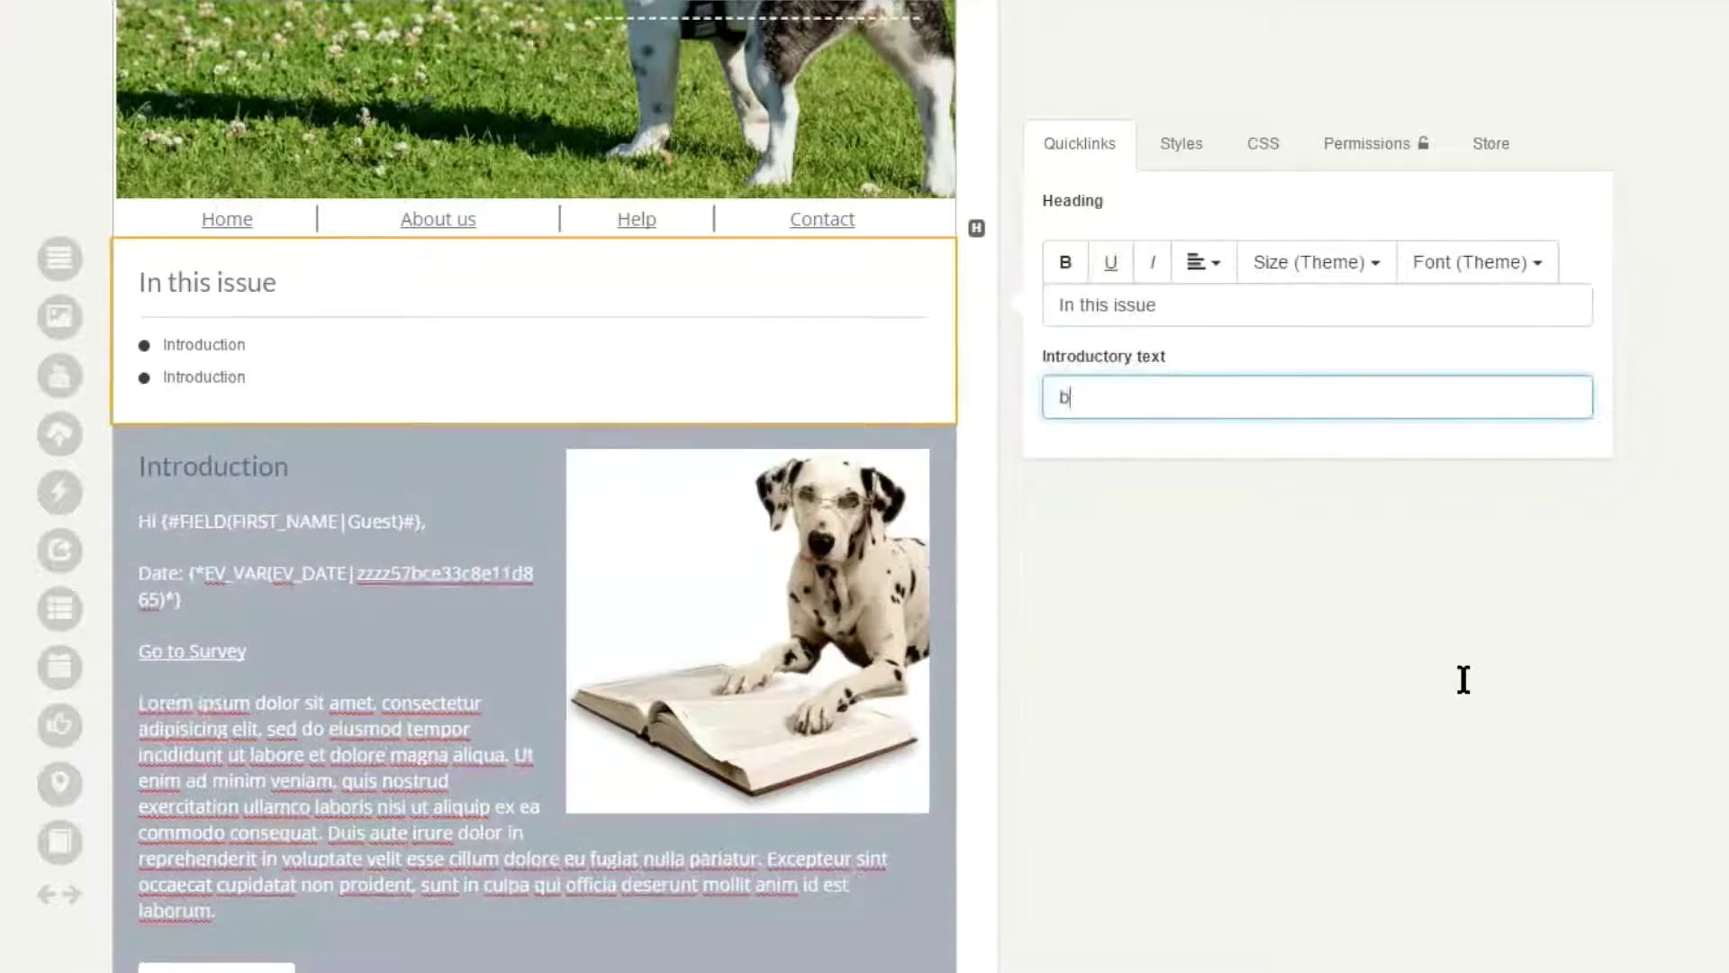
key("BackSpace")
key("BackSpace")
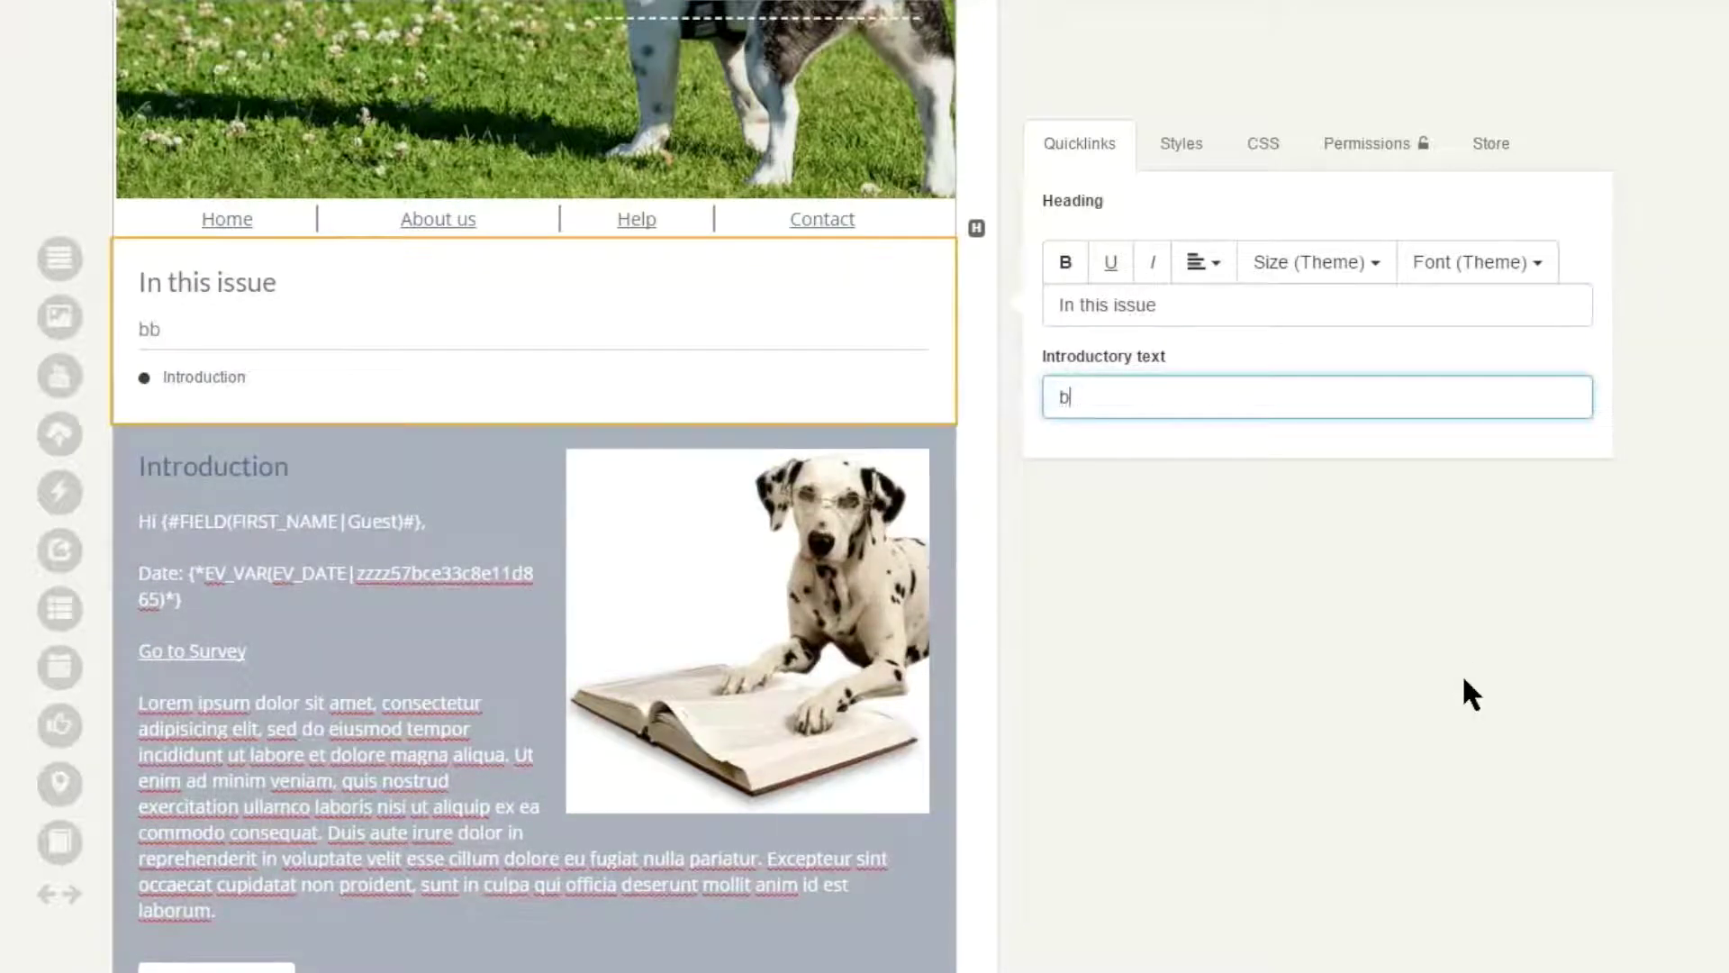
left_click(1463, 679)
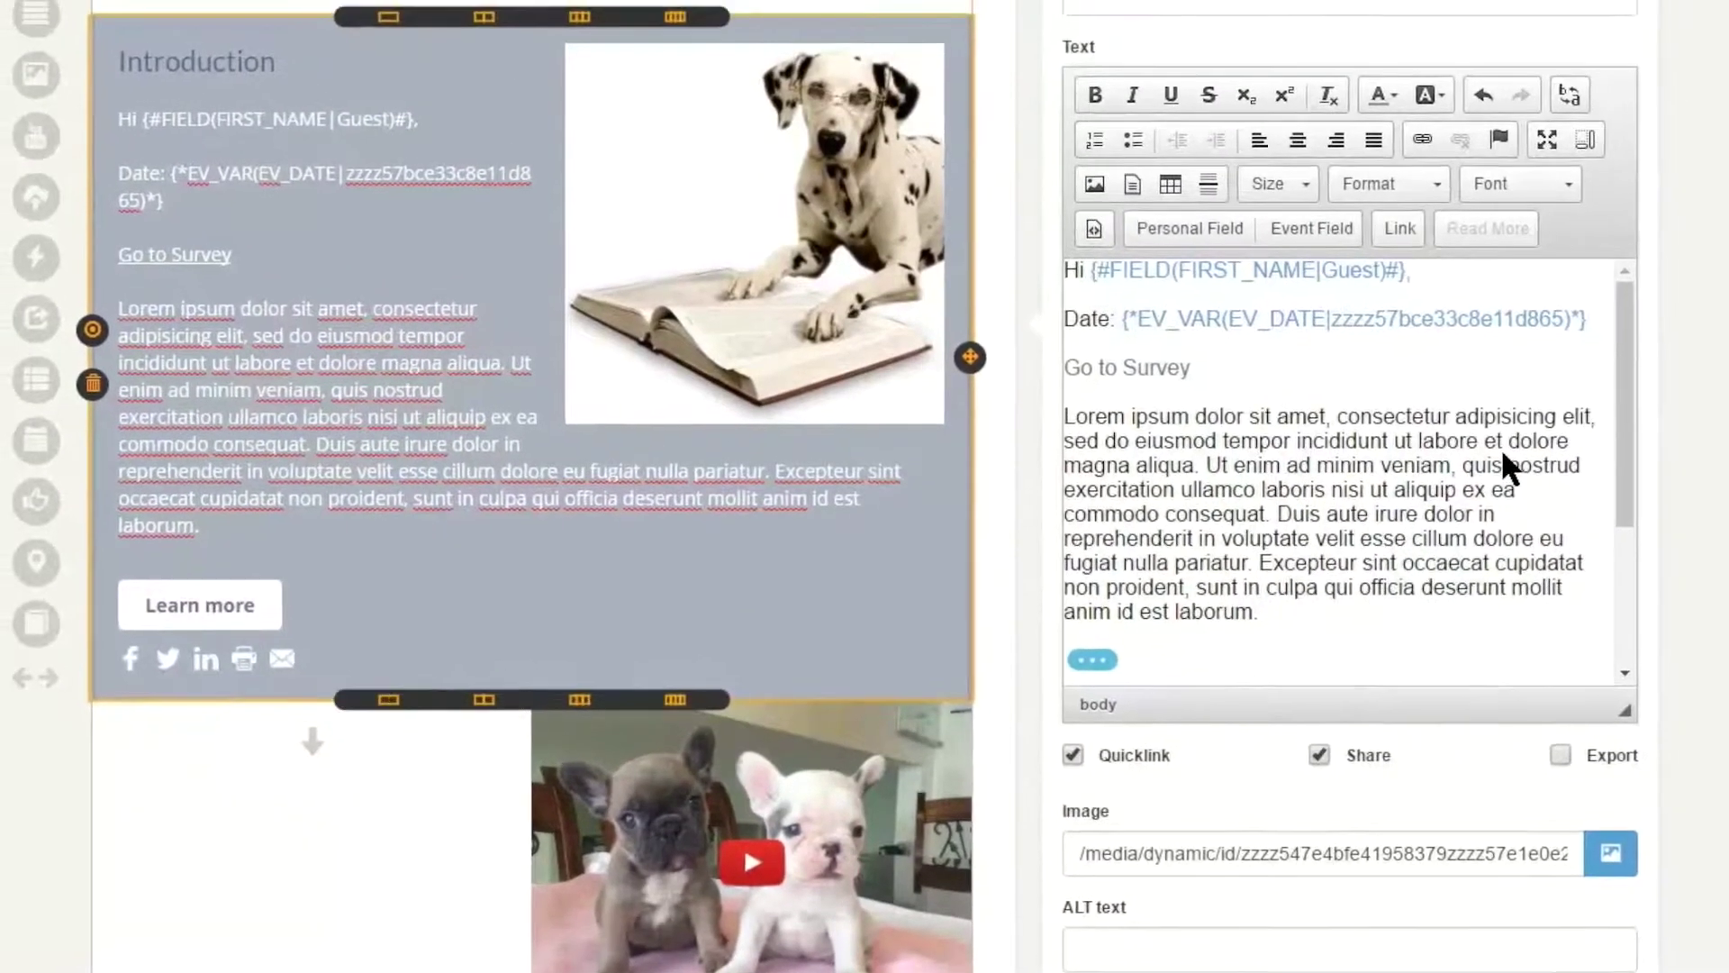
- Scroll up to the navbar area above the In this issue list
scroll(1484, 481, "up", 1)
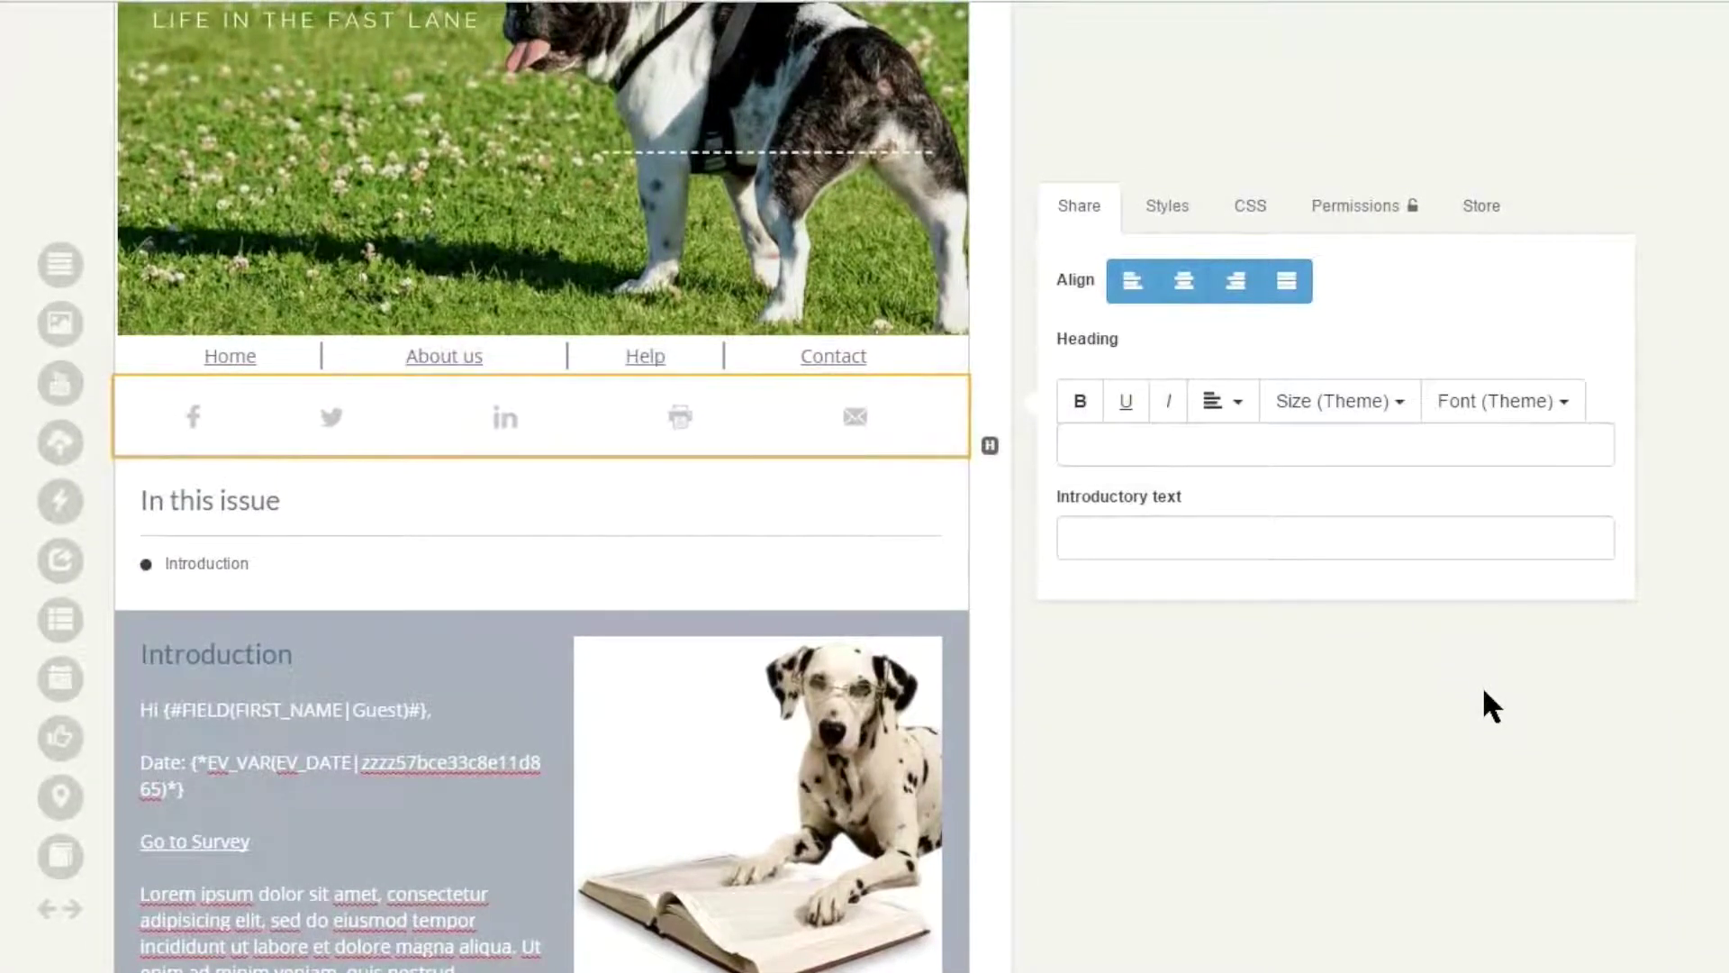
scroll(1482, 684, "up", 2)
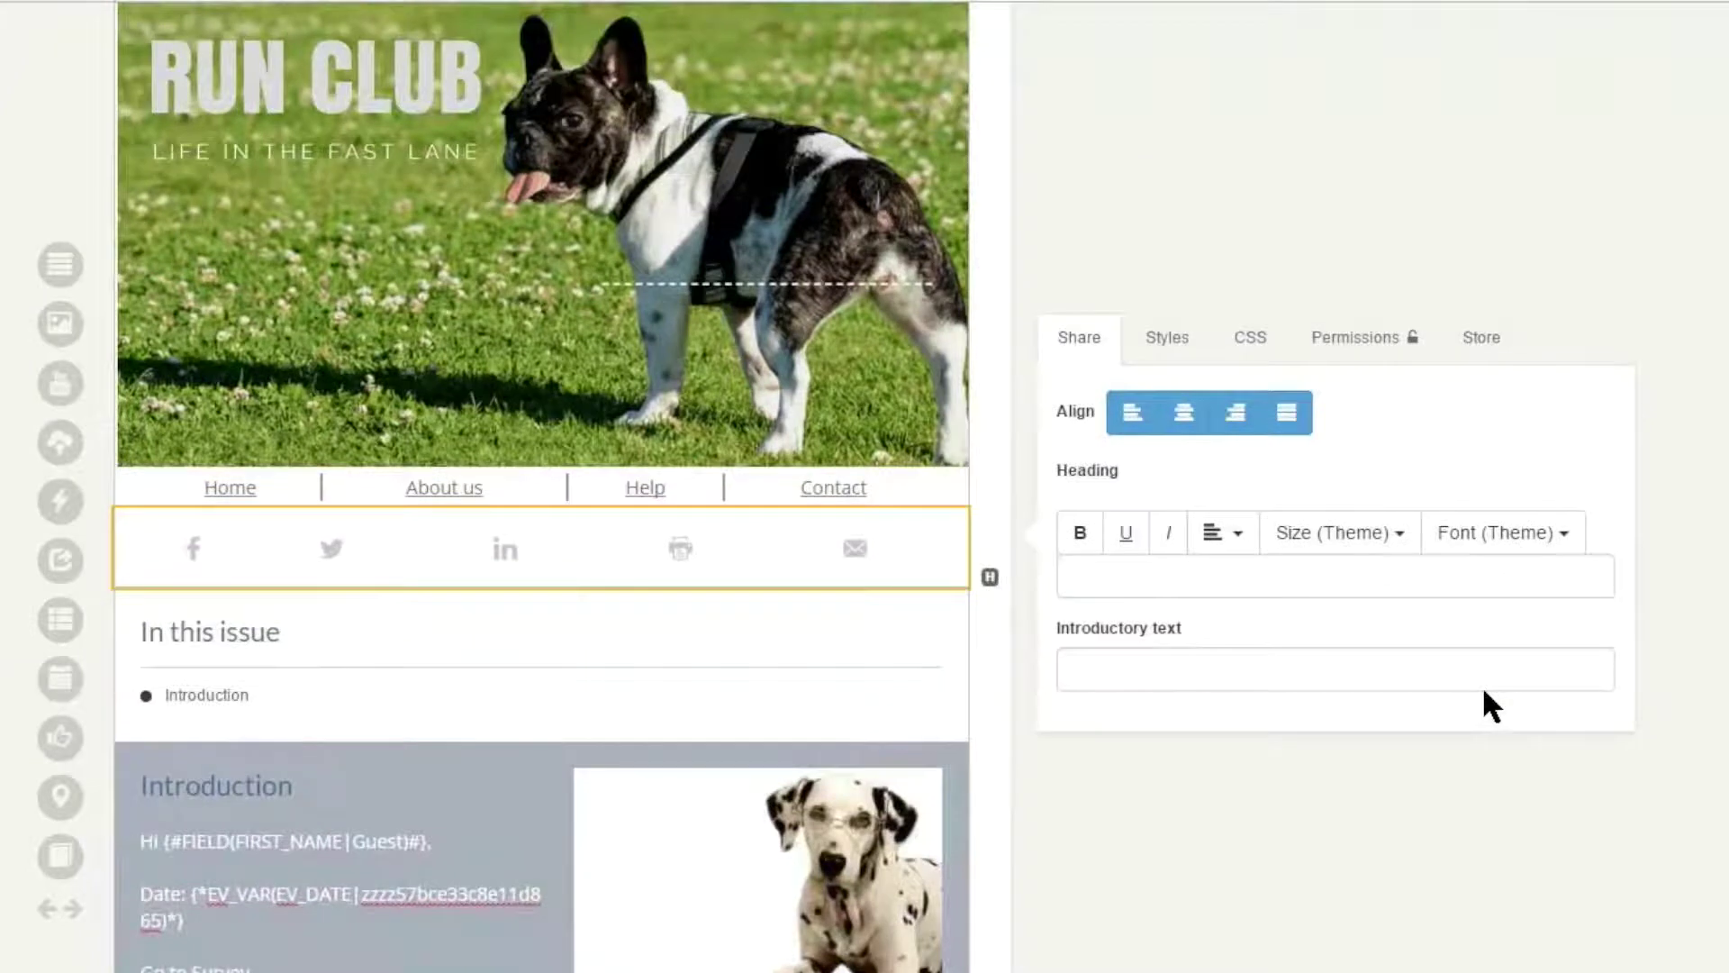
scroll(1484, 692, "up", 2)
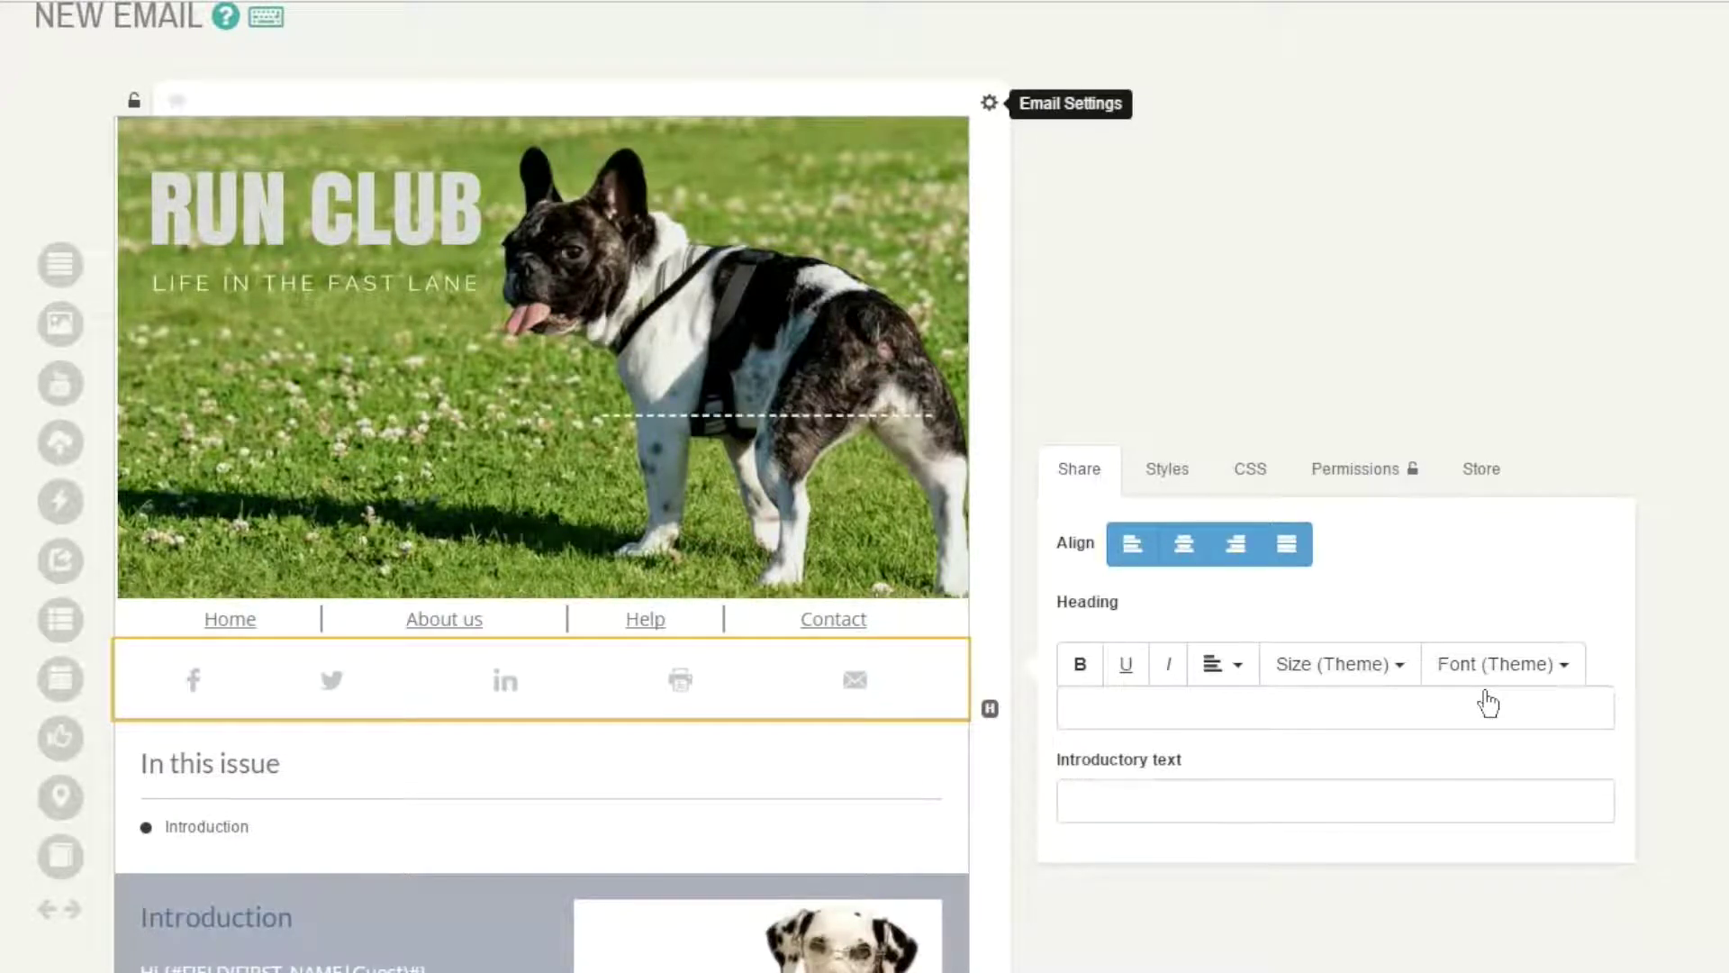
- Open Email Settings, keeping the Swift Digital Default Theme and leaving the landing page layout unselected
left_click(989, 102)
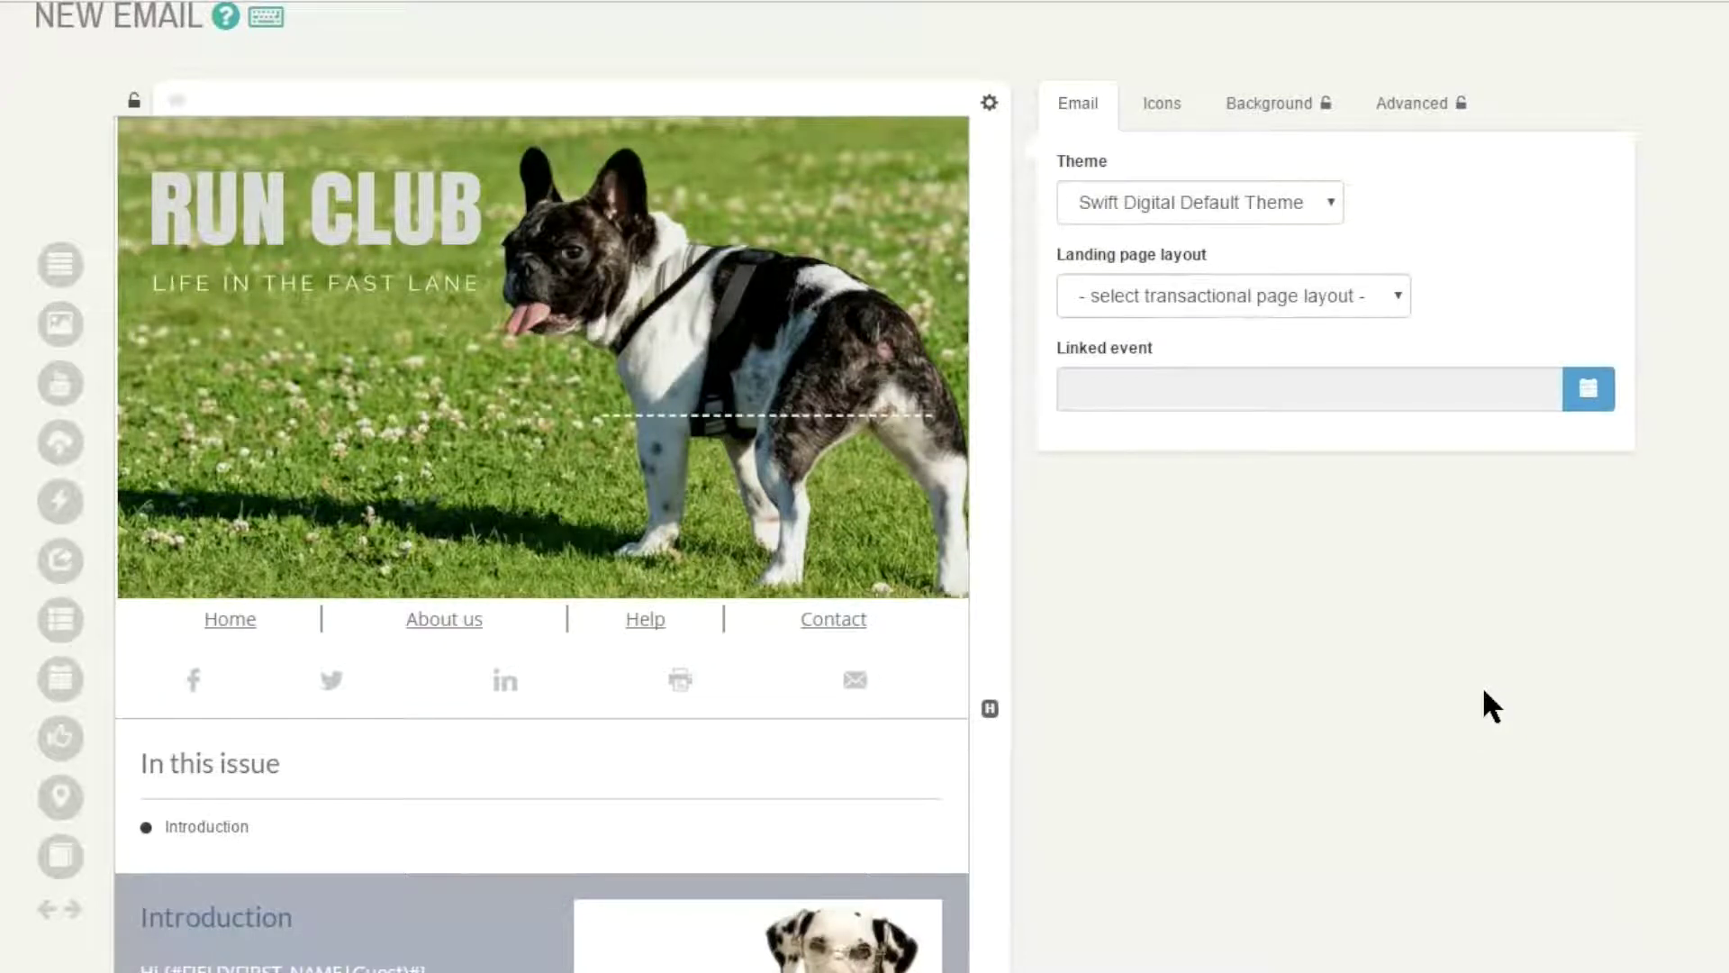
left_click(1198, 203)
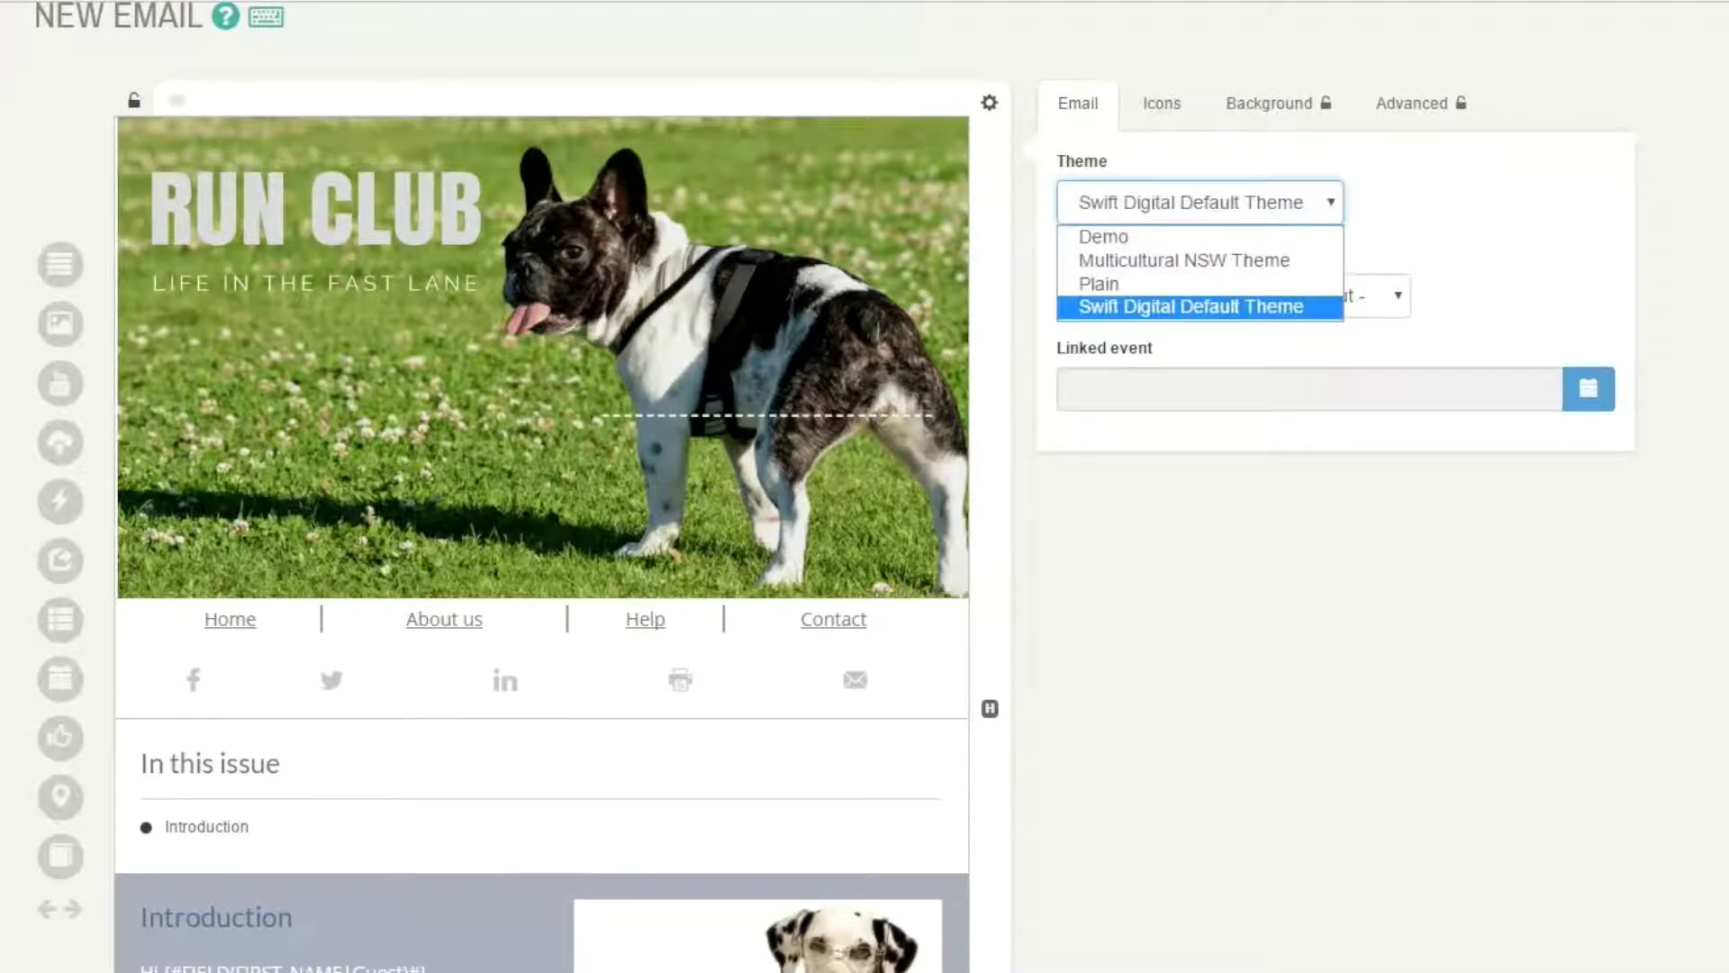
left_click(1477, 225)
left_click(1478, 225)
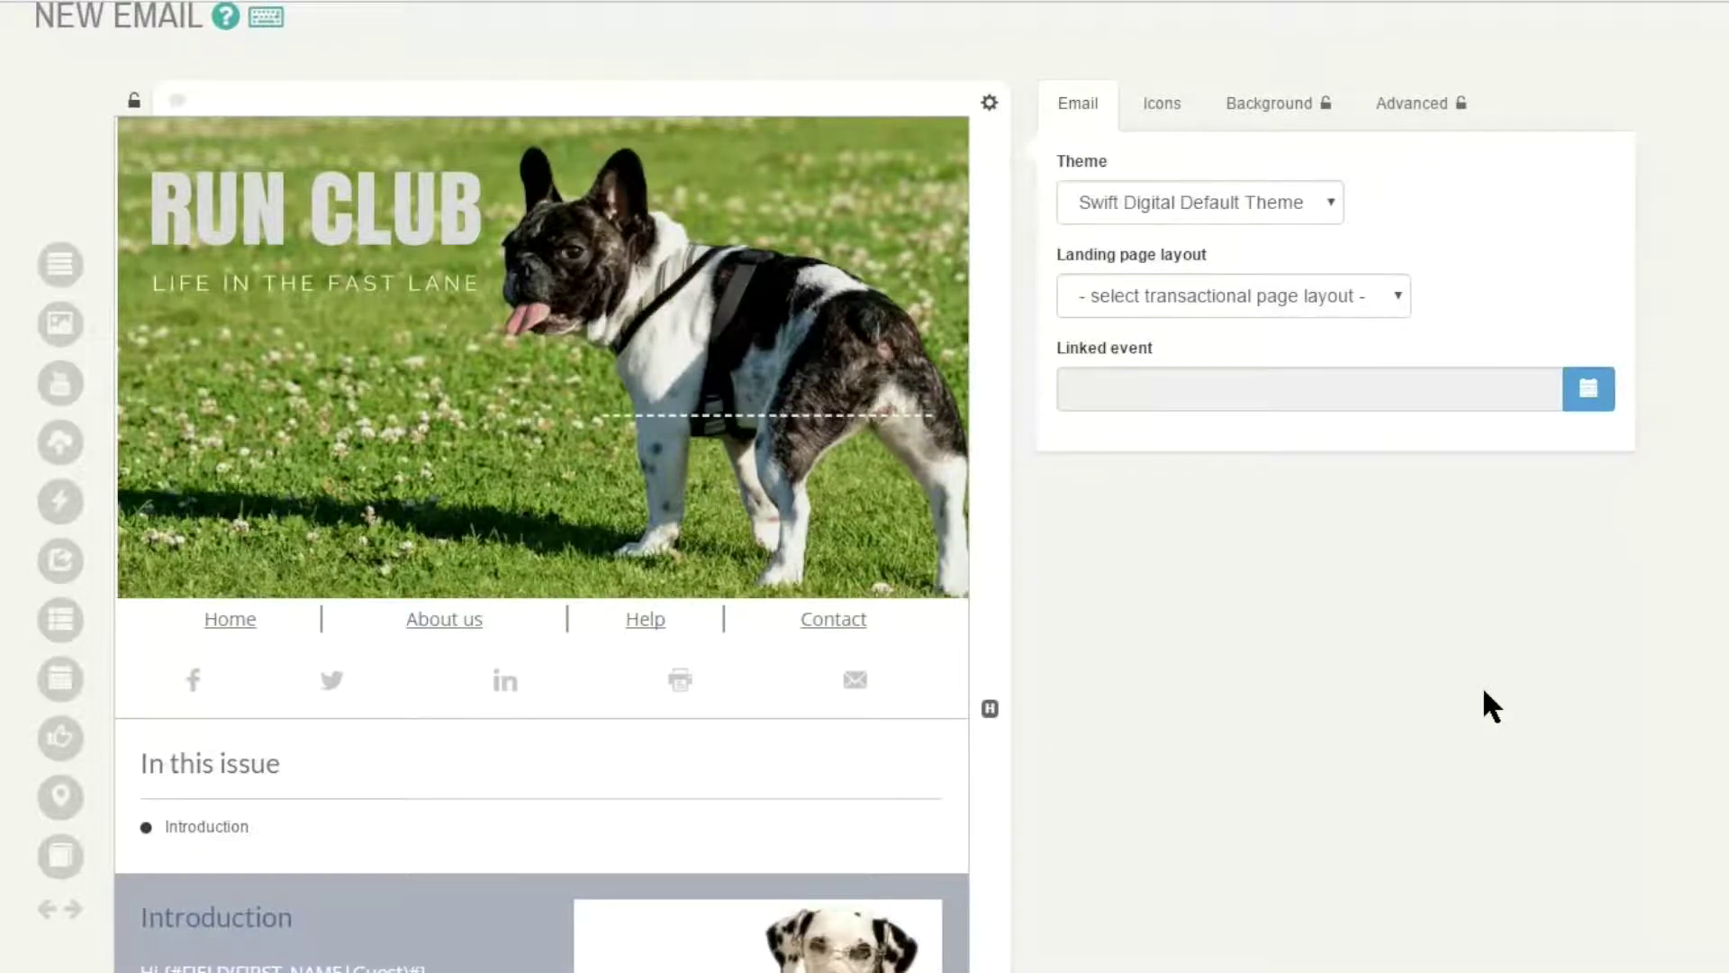
left_click(1234, 296)
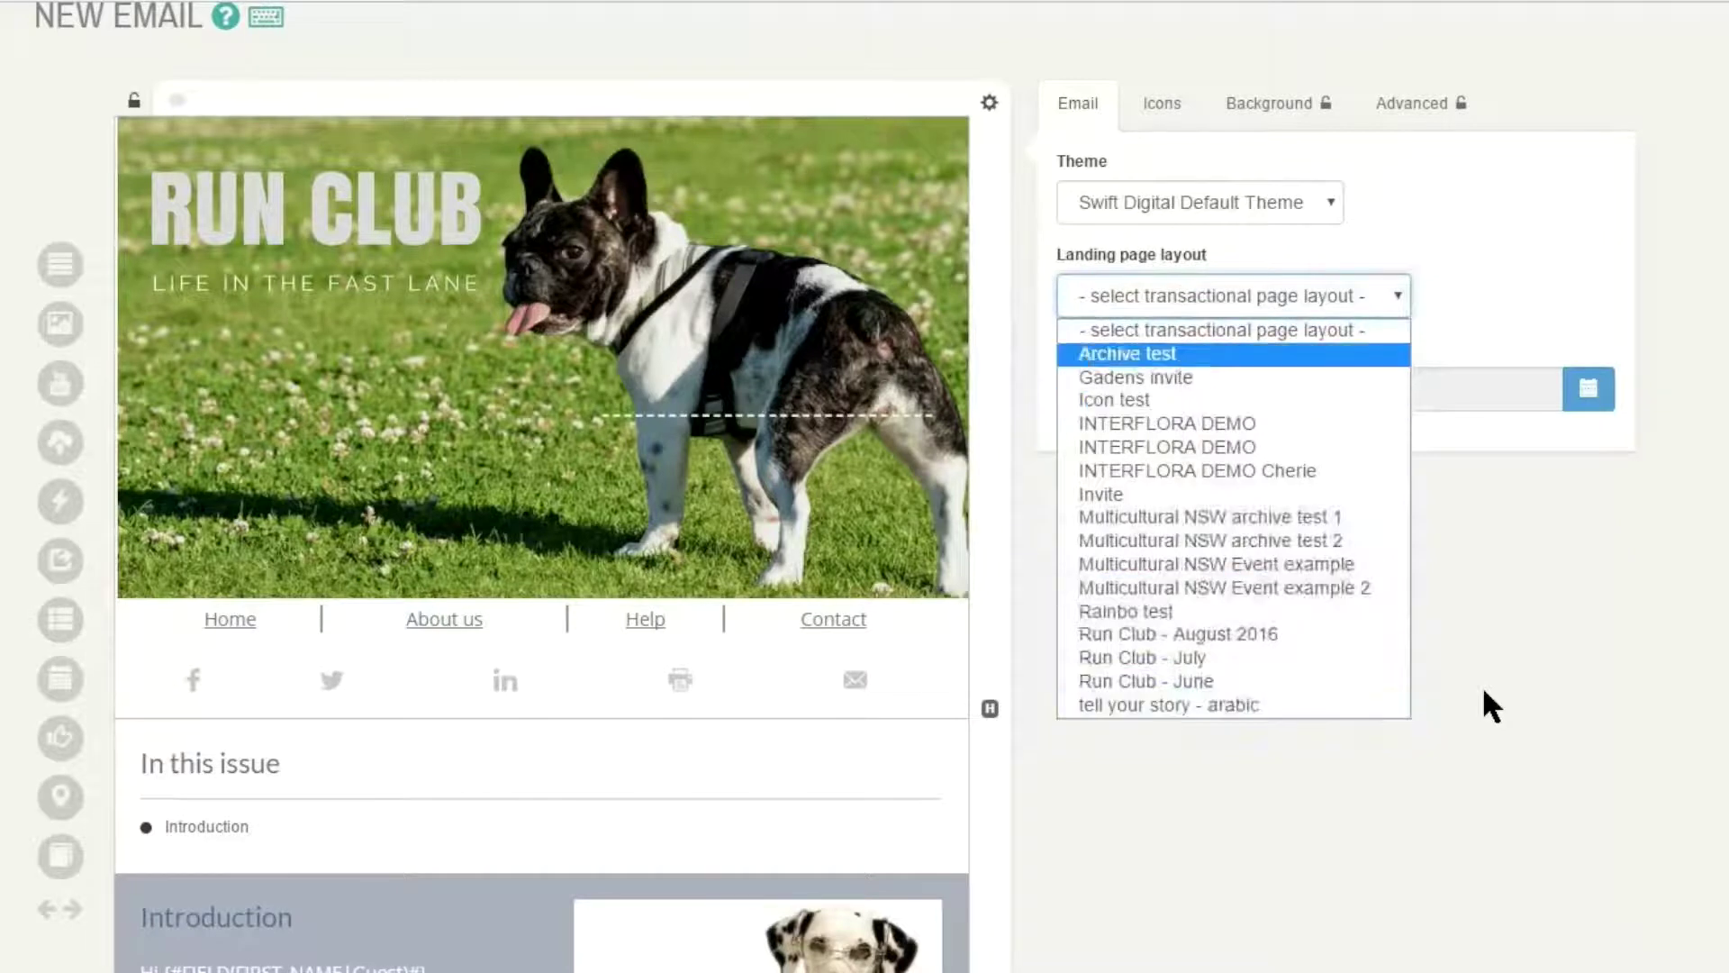
key("Return")
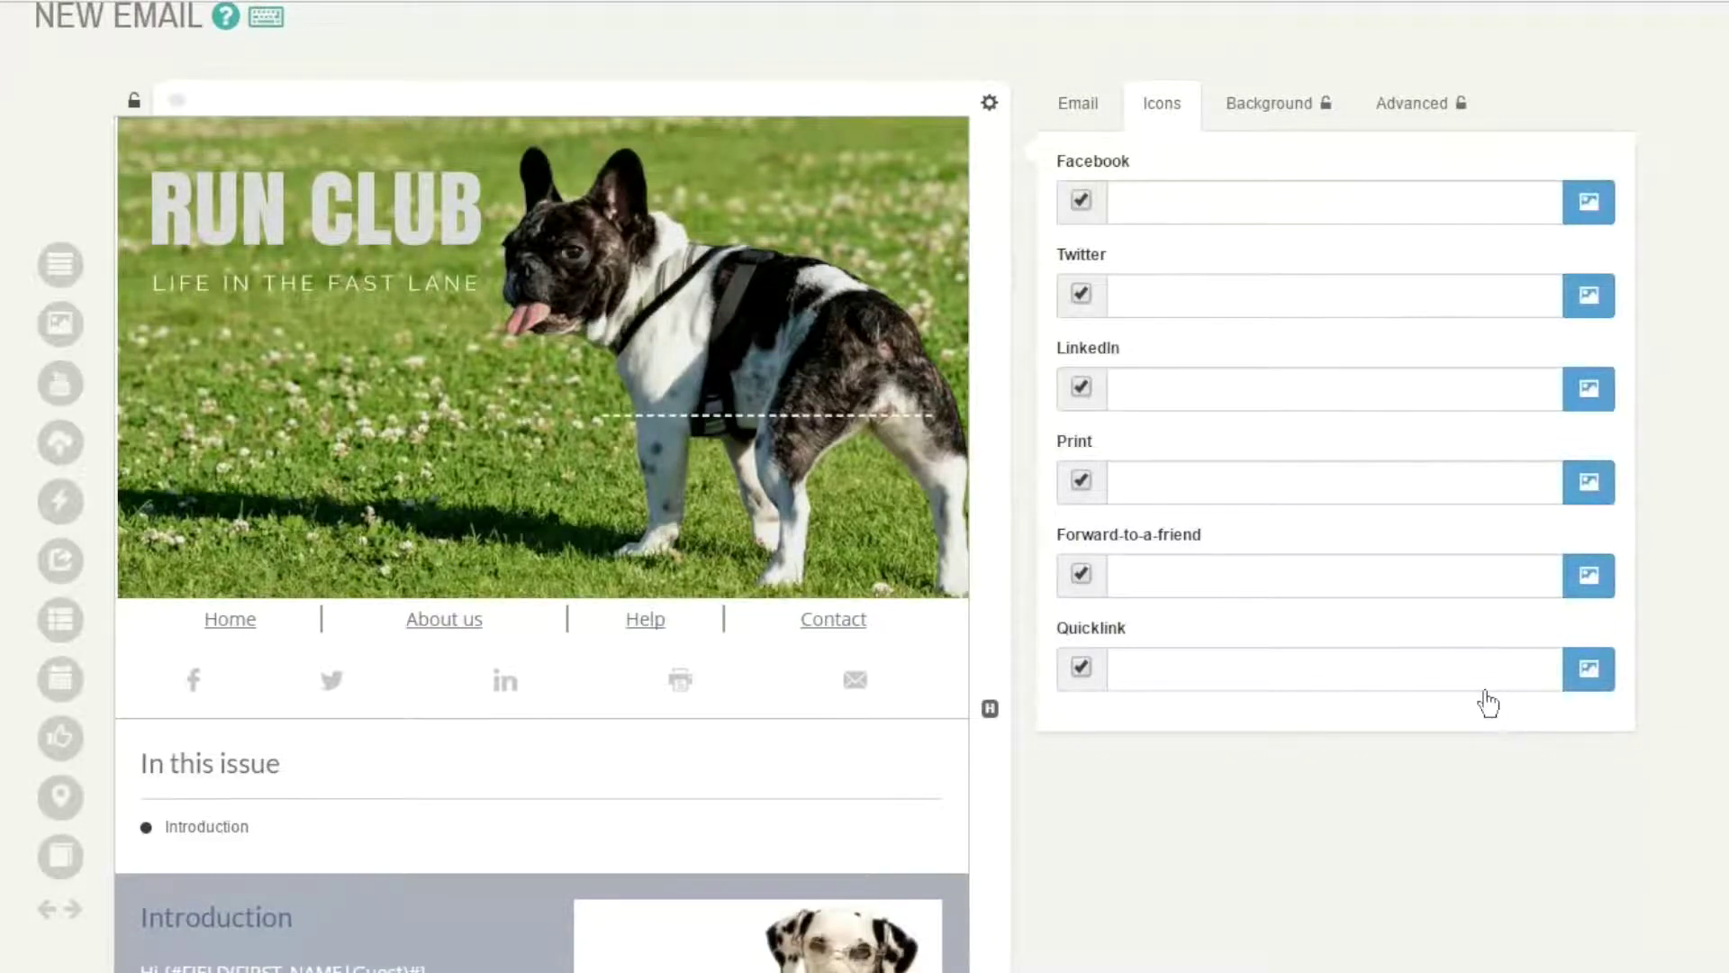
- Untick Twitter so only Facebook, LinkedIn, print and email share icons remain
left_click(1080, 293)
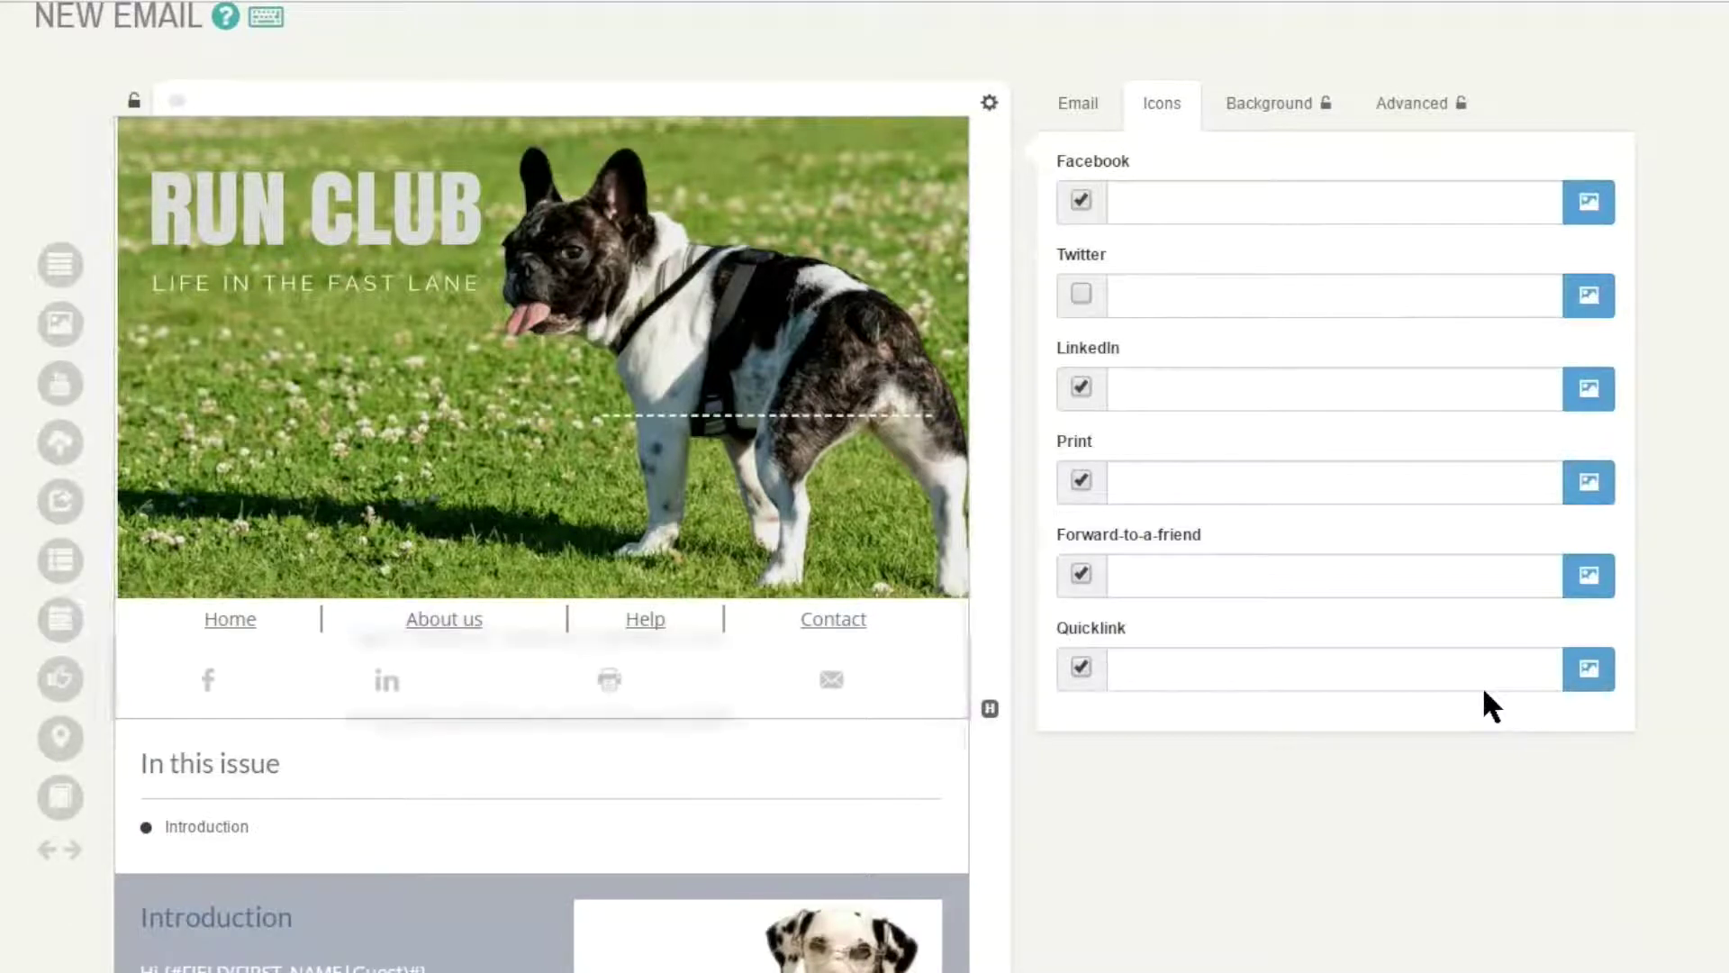
scroll(1483, 685, "down", 6)
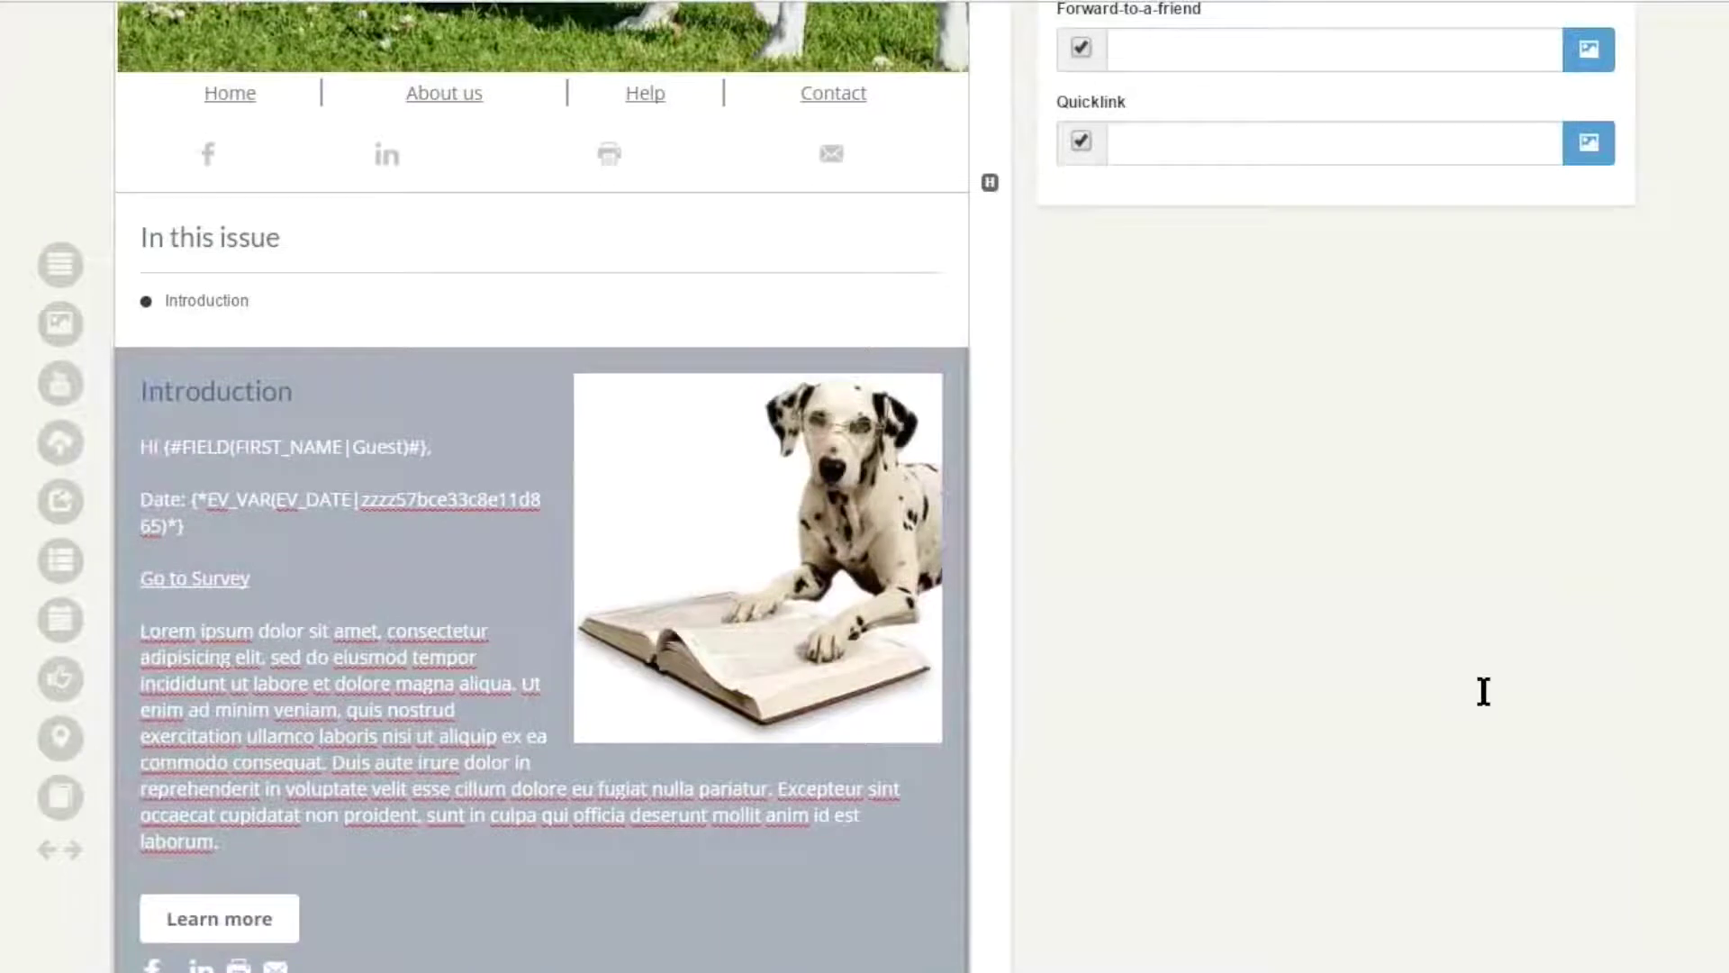
scroll(1483, 684, "up", 4)
scroll(1491, 705, "up", 3)
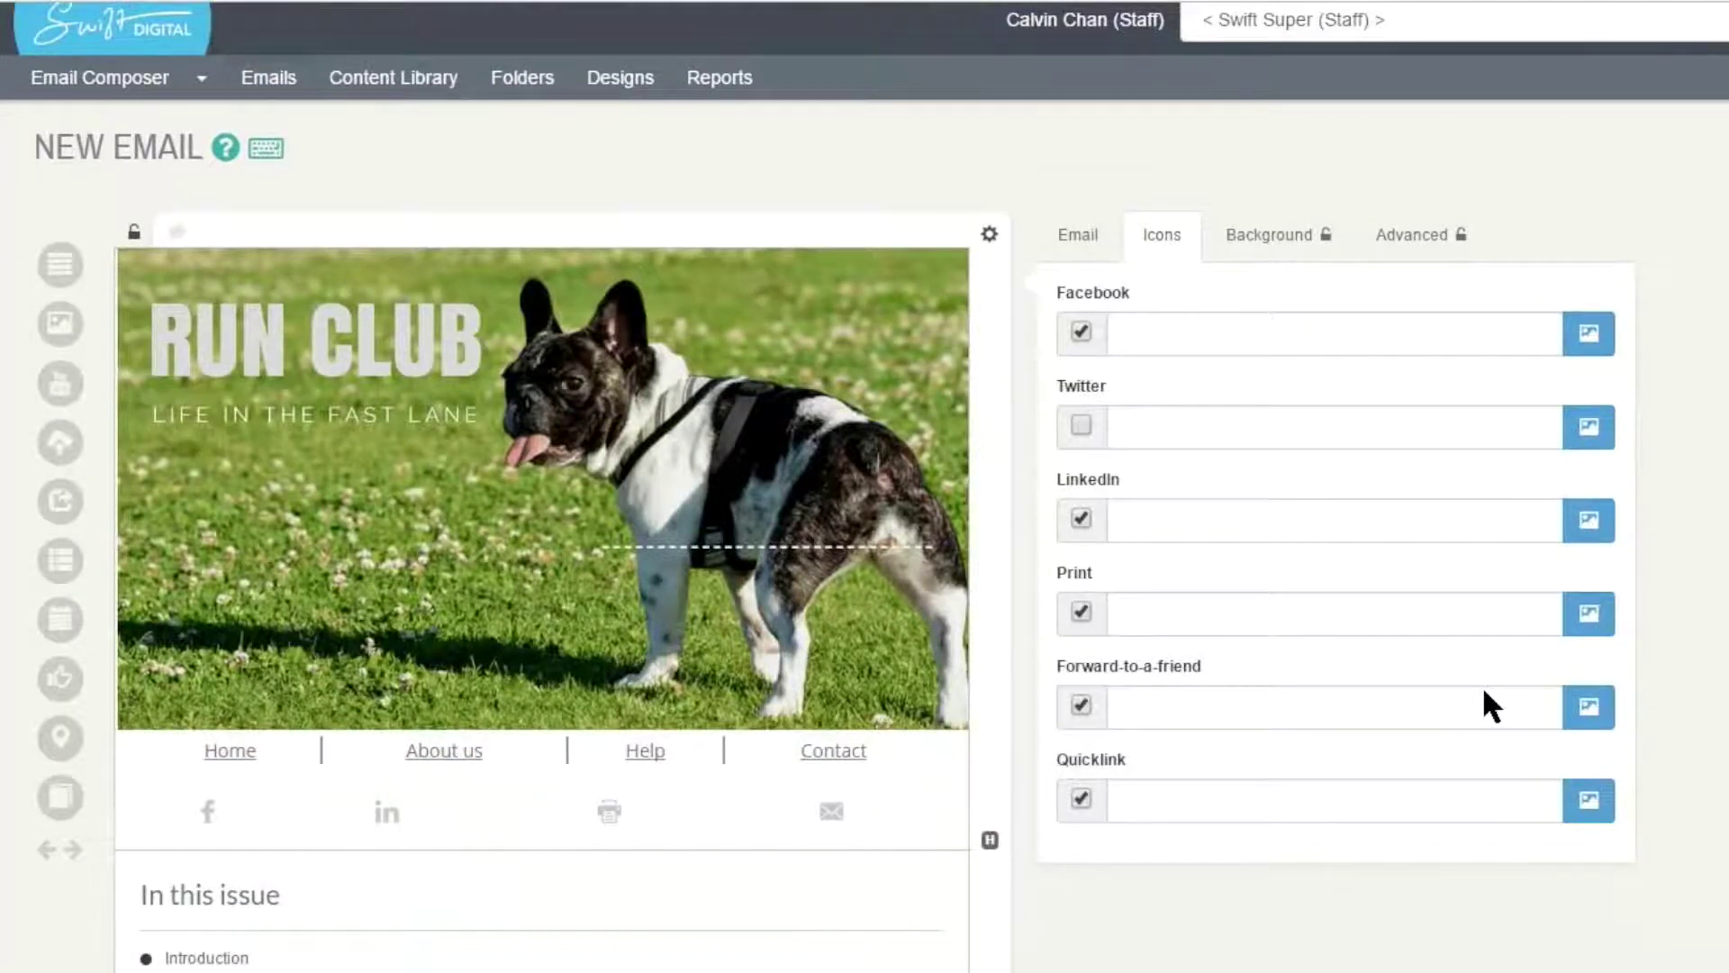
scroll(1488, 702, "down", 2)
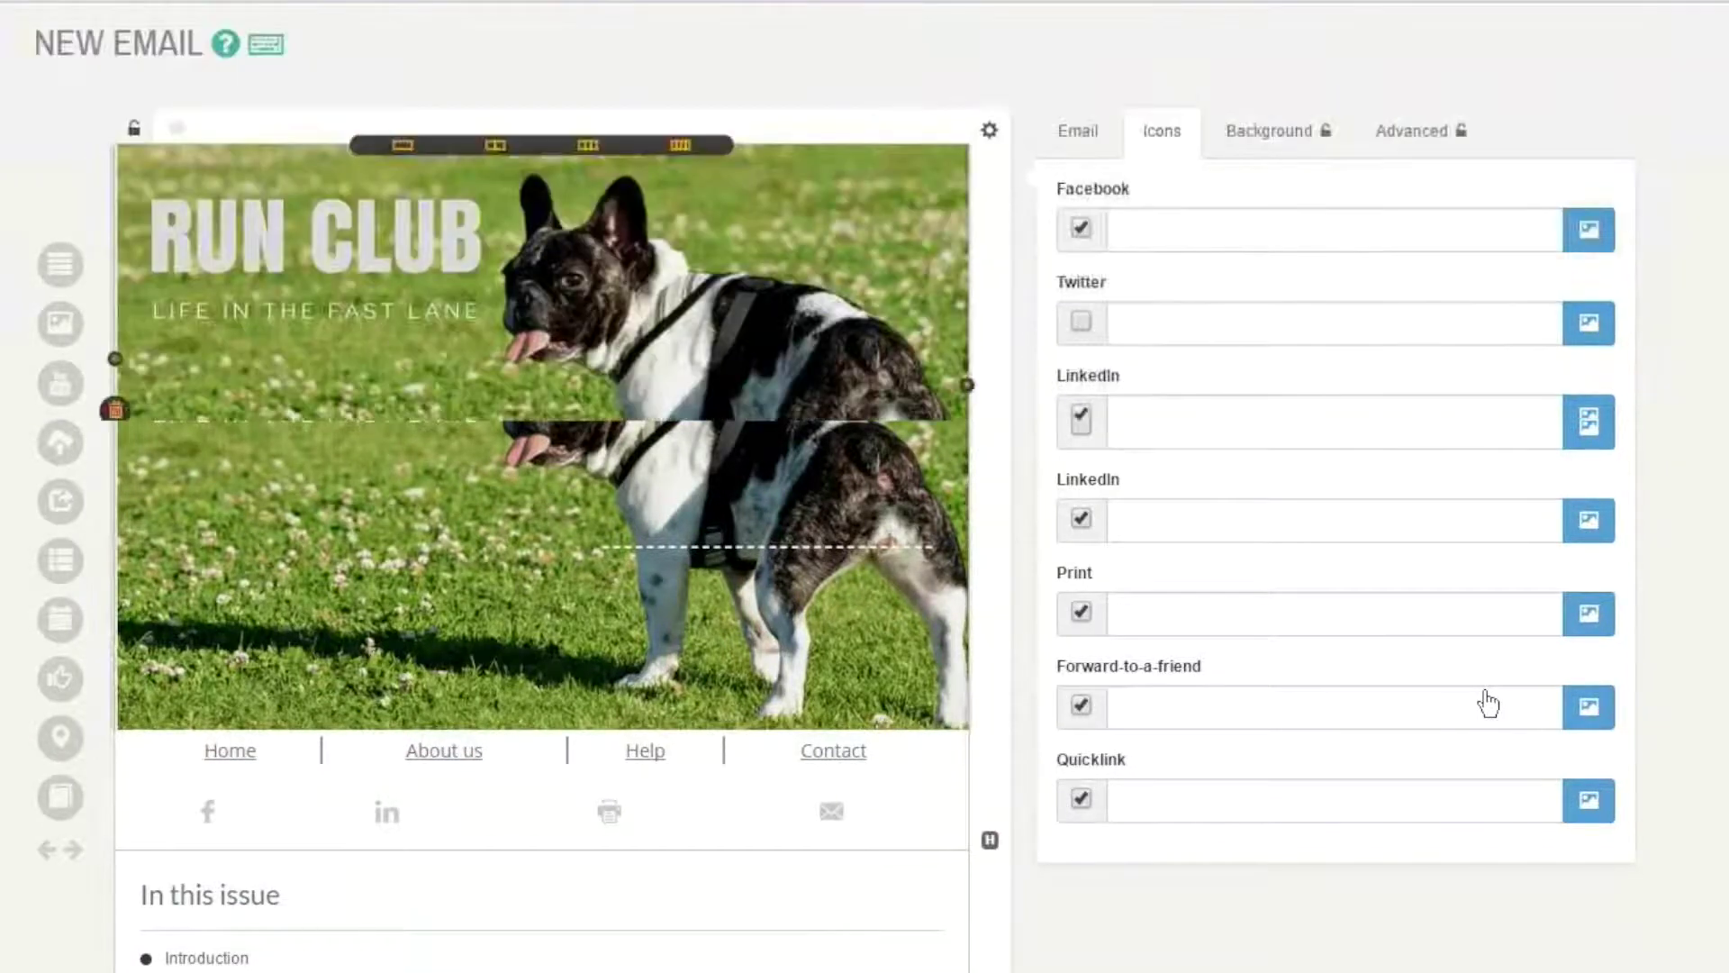
scroll(1488, 702, "down", 4)
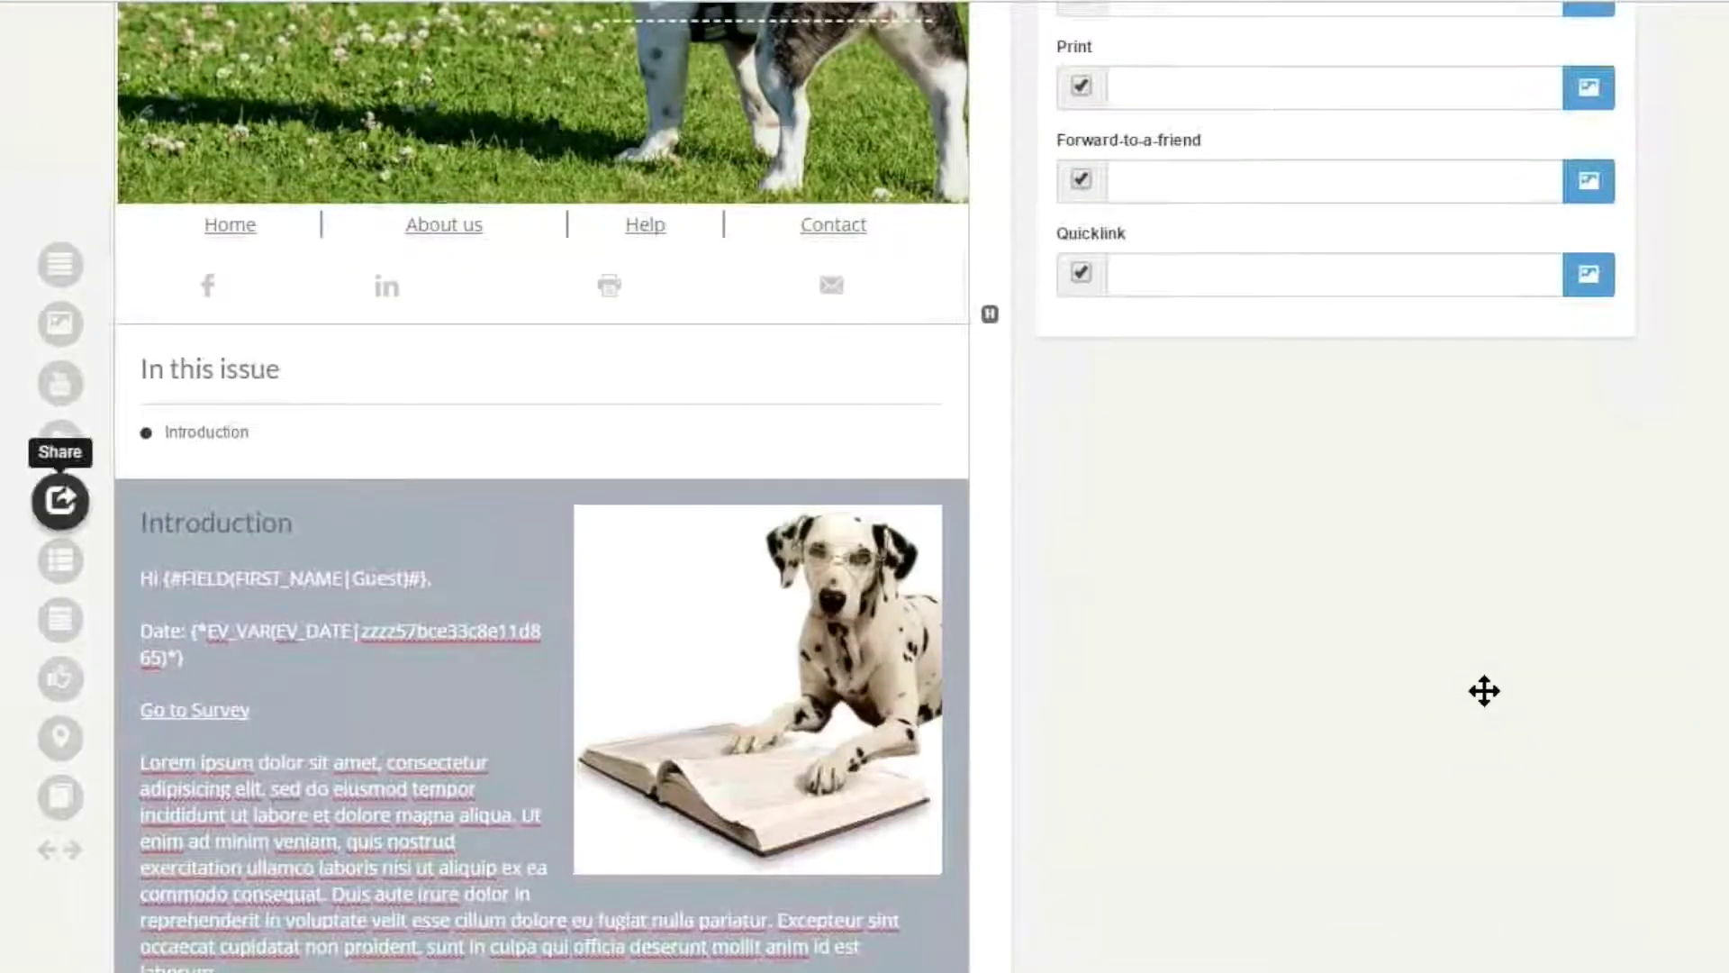
scroll(1484, 690, "down", 4)
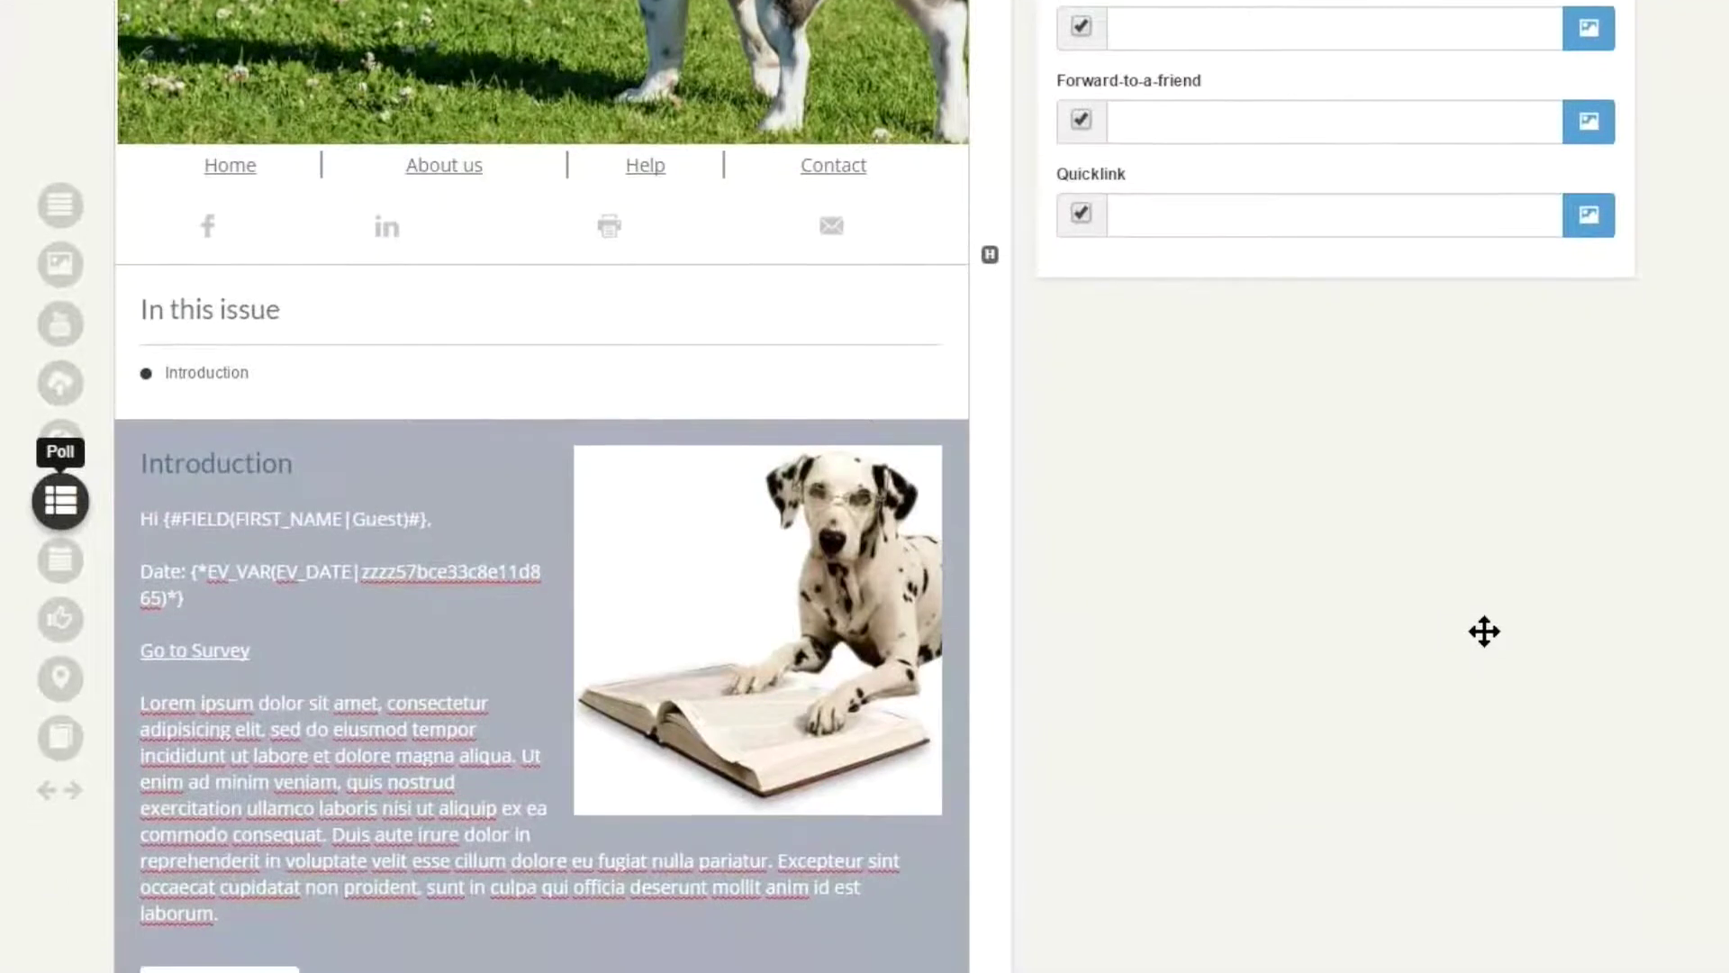
scroll(1484, 541, "down", 2)
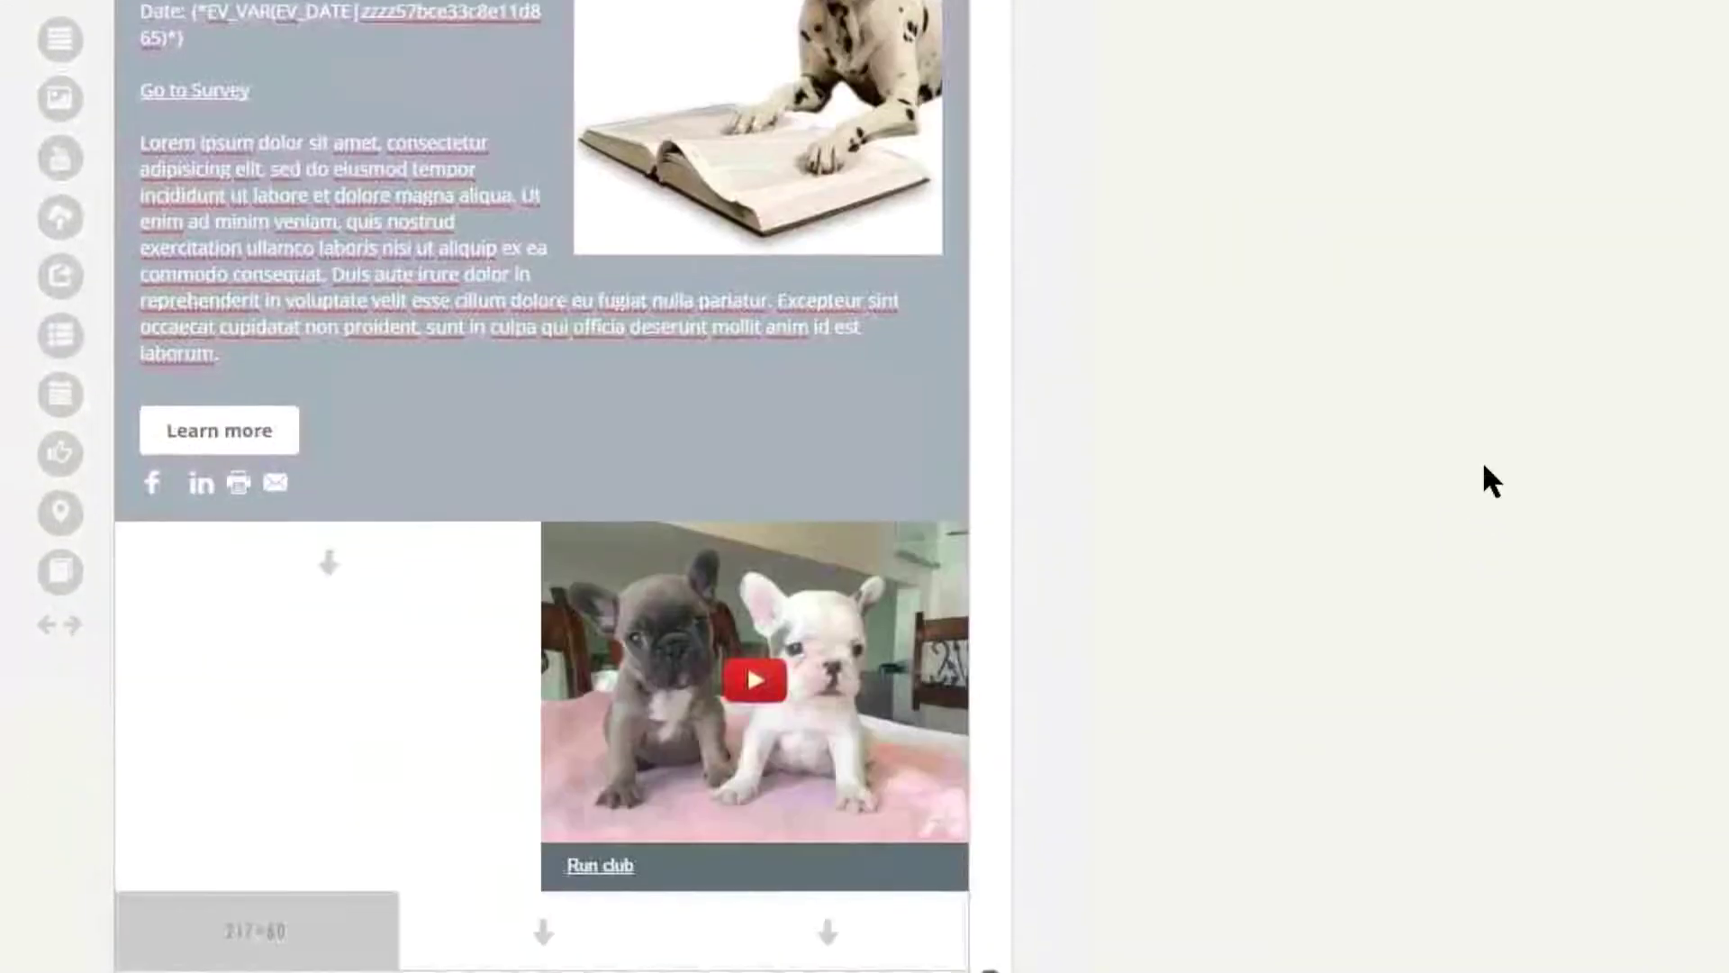
- Place a poll beside the video asking 'How many pets do you own'
left_click_drag(60, 411, 320, 652)
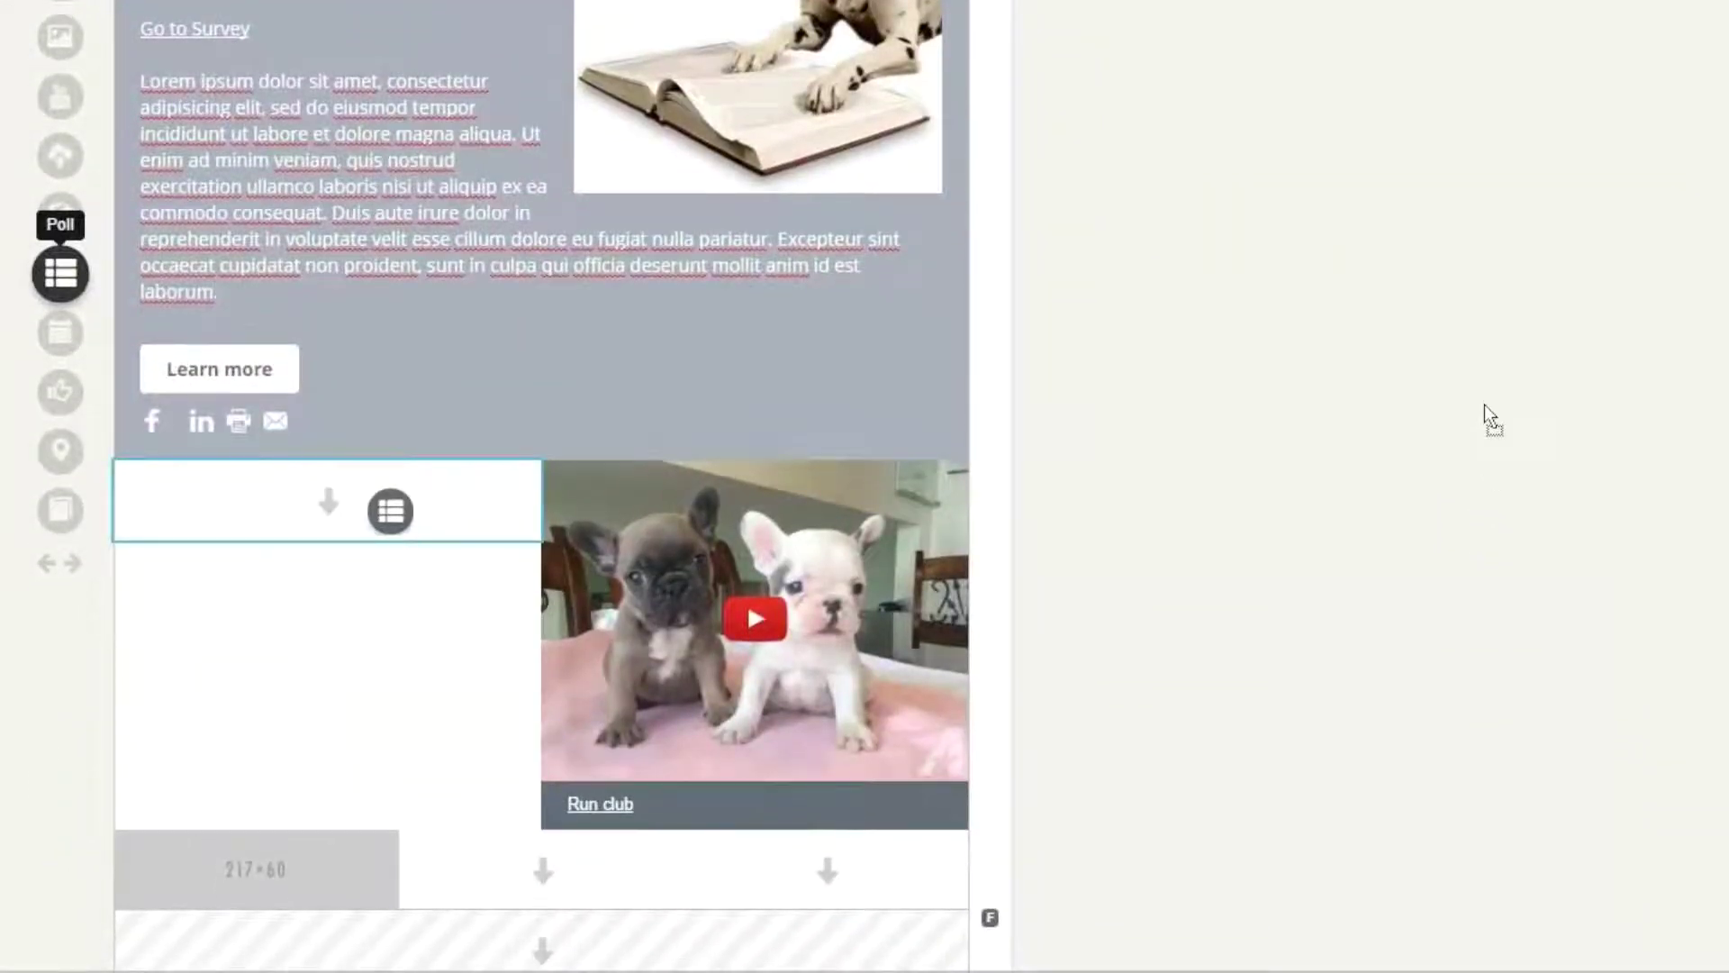
left_click_drag(390, 510, 384, 510)
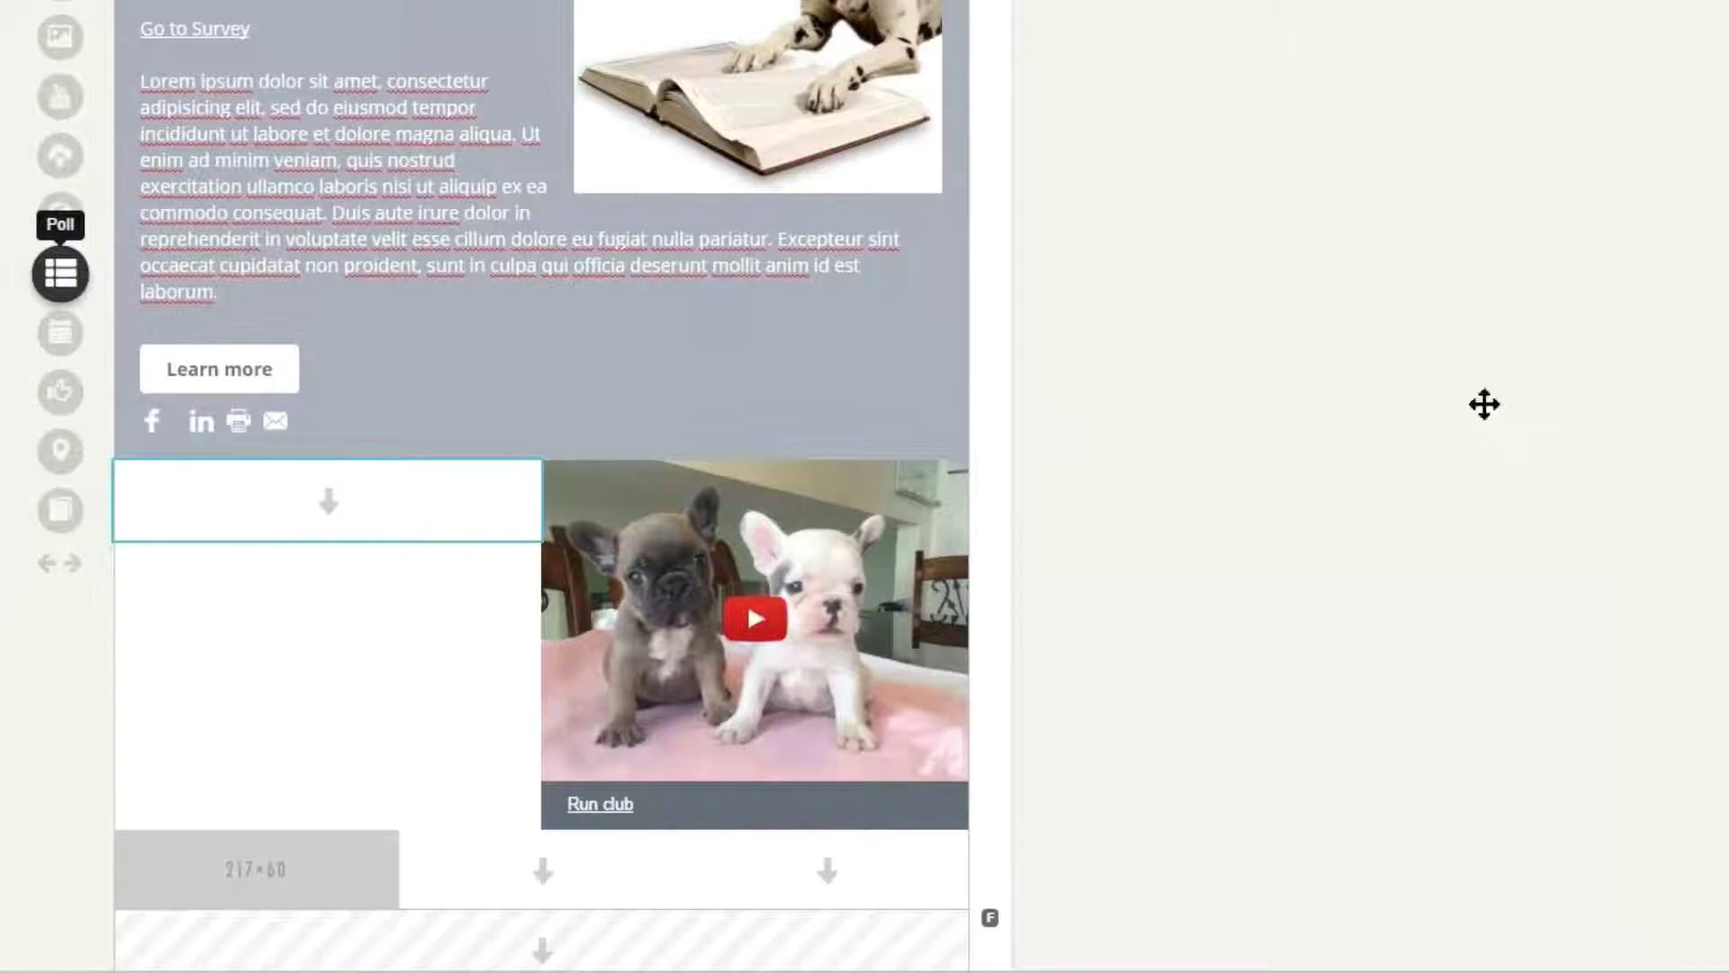
scroll(1484, 405, "down", 1)
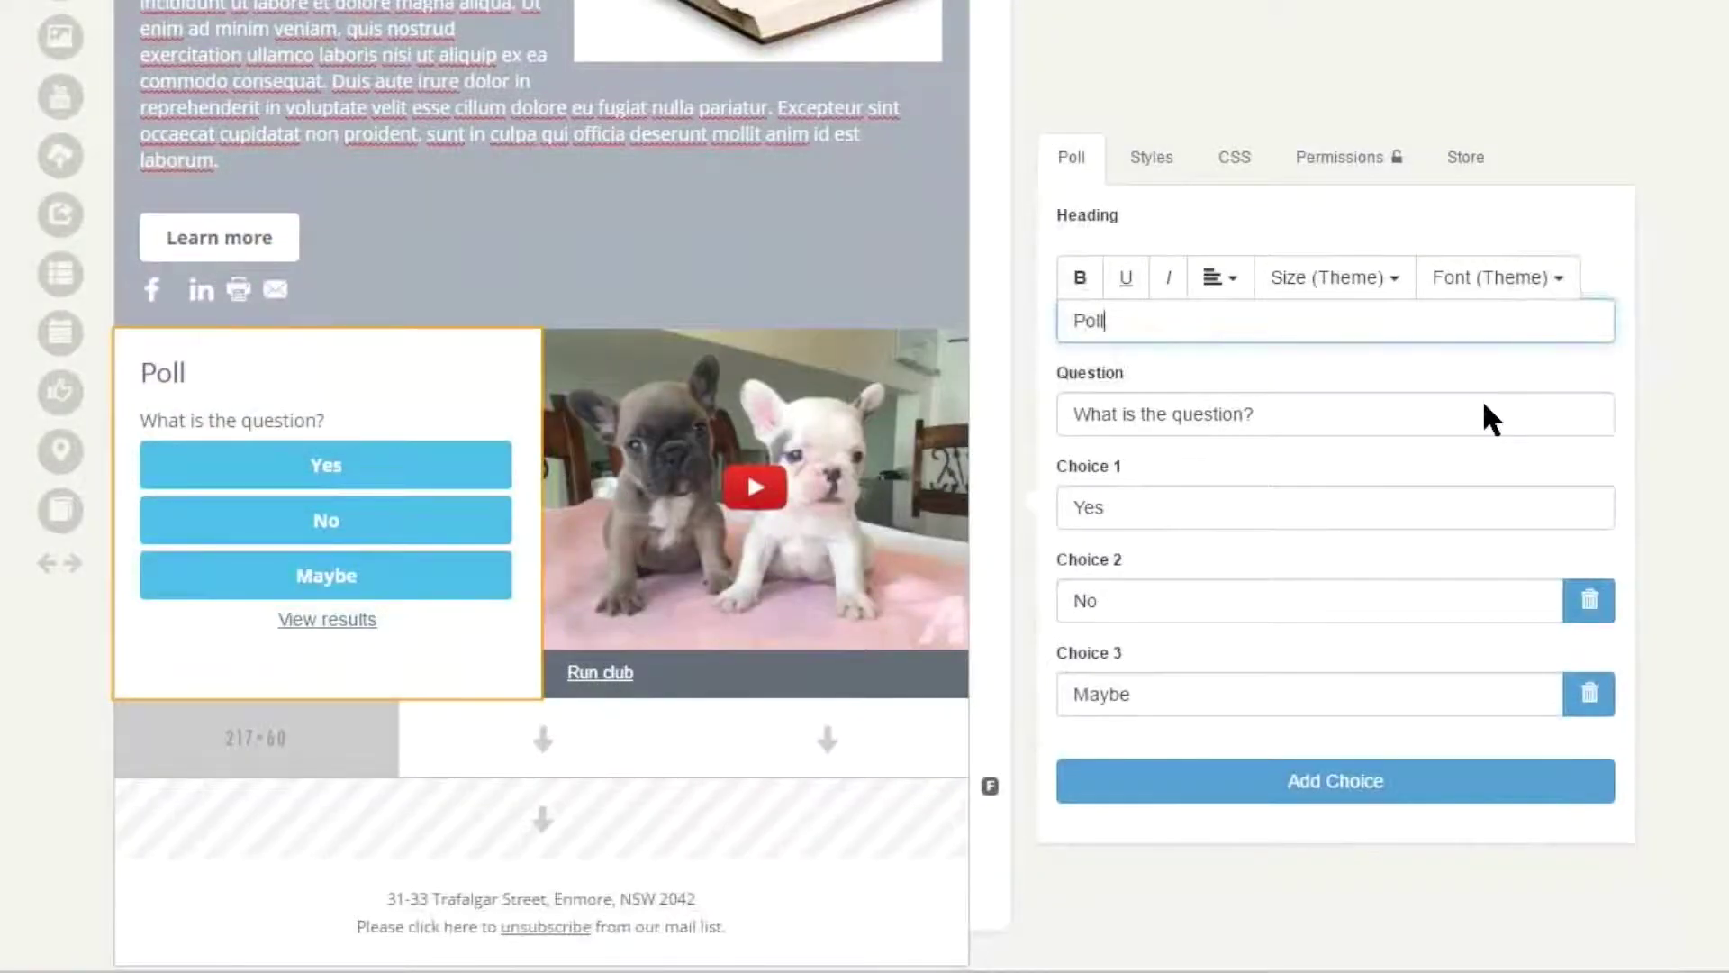
triple_click(1486, 410)
type("How many")
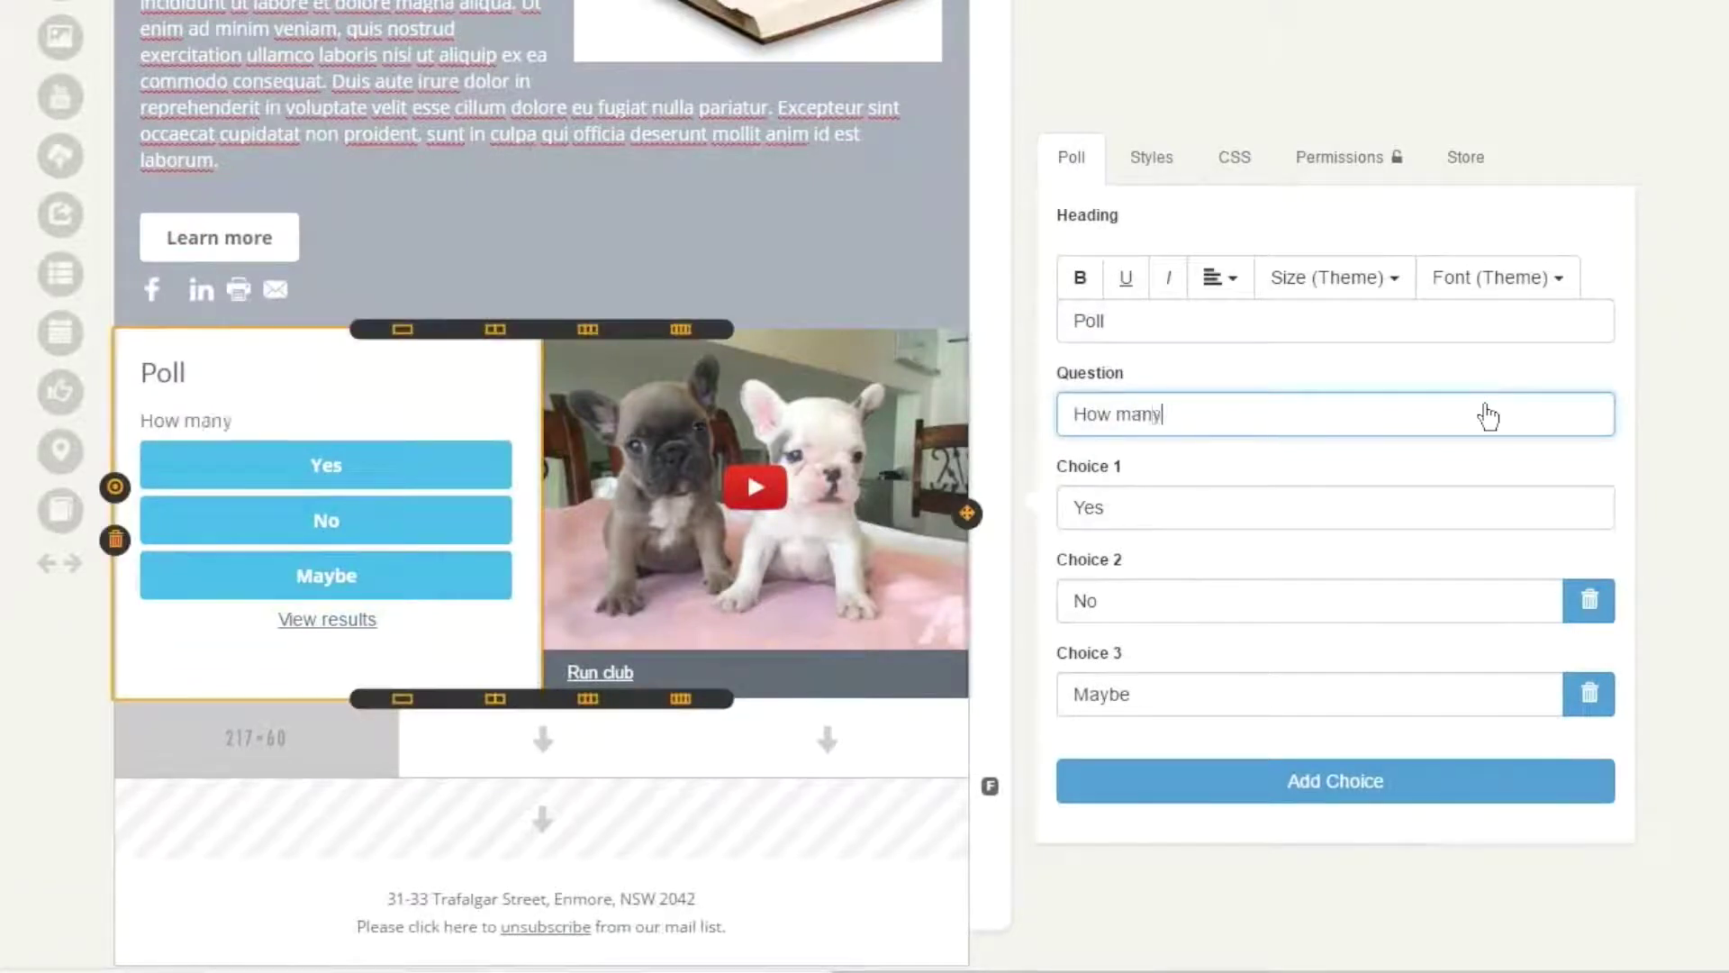
type(" pets doy ou")
key("BackSpace")
key("BackSpace")
key("BackSpace")
key("BackSpace")
type("you own")
- Set the poll choices to None, One and Two, adding then removing an empty fourth choice
key("Tab")
type("None")
key("Tab")
type("One")
key("Tab")
type("Two")
scroll(1484, 404, "down", 1)
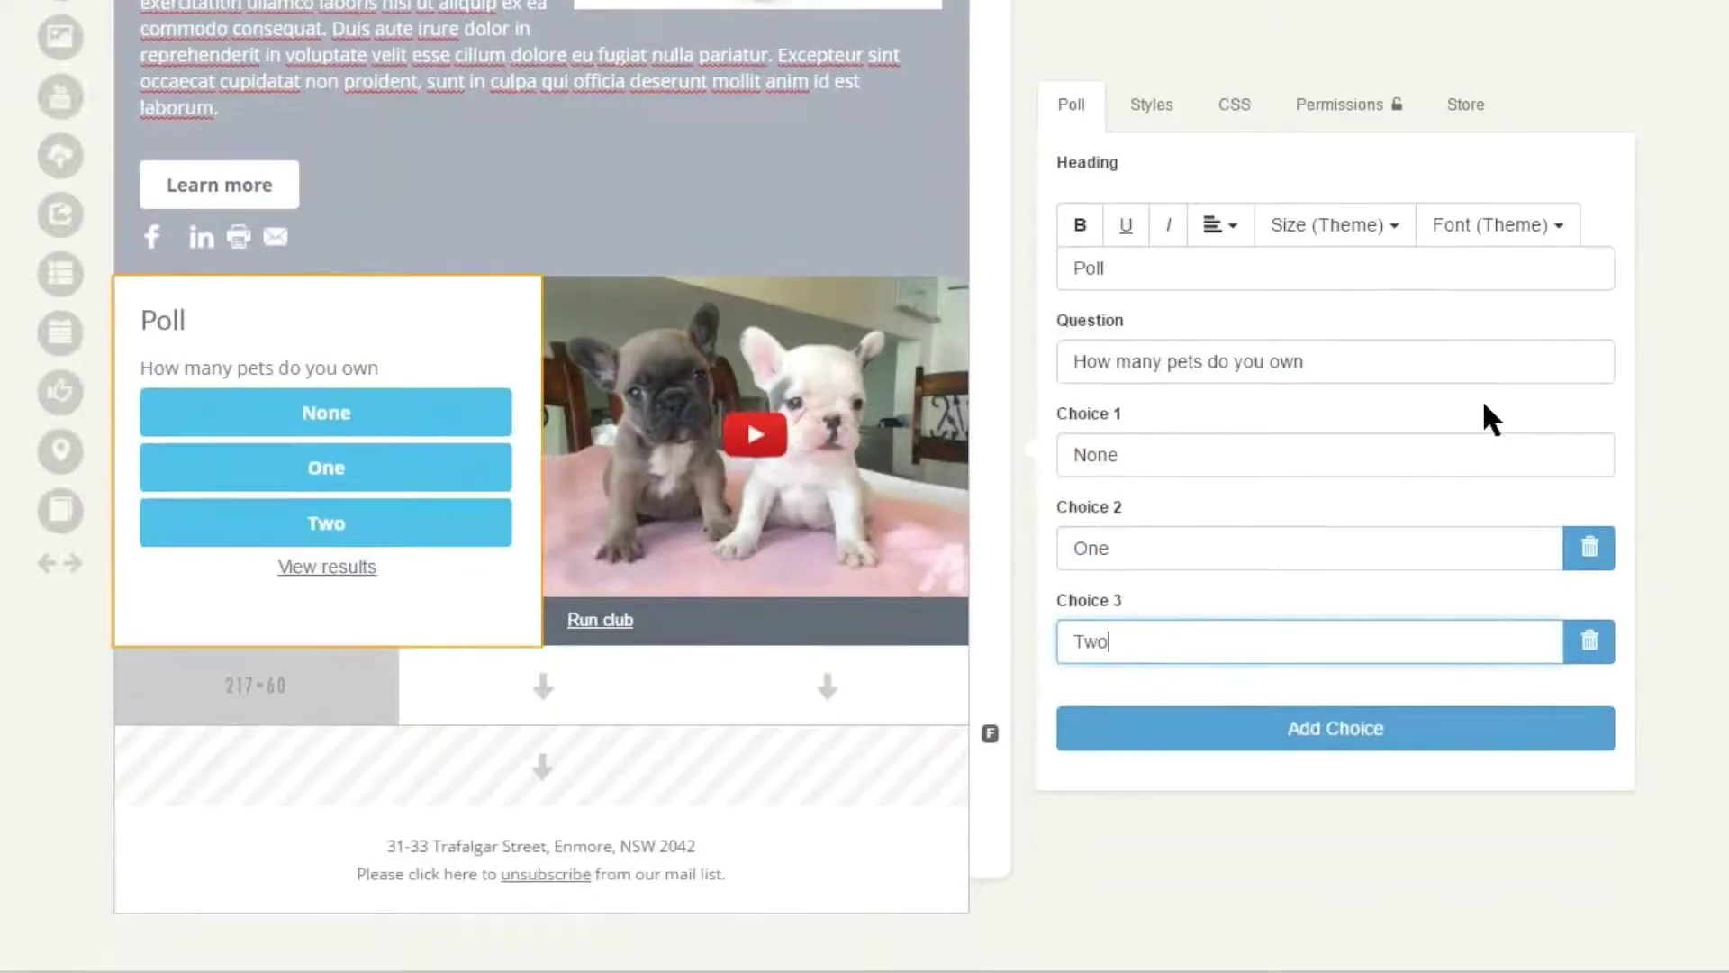
left_click(1335, 728)
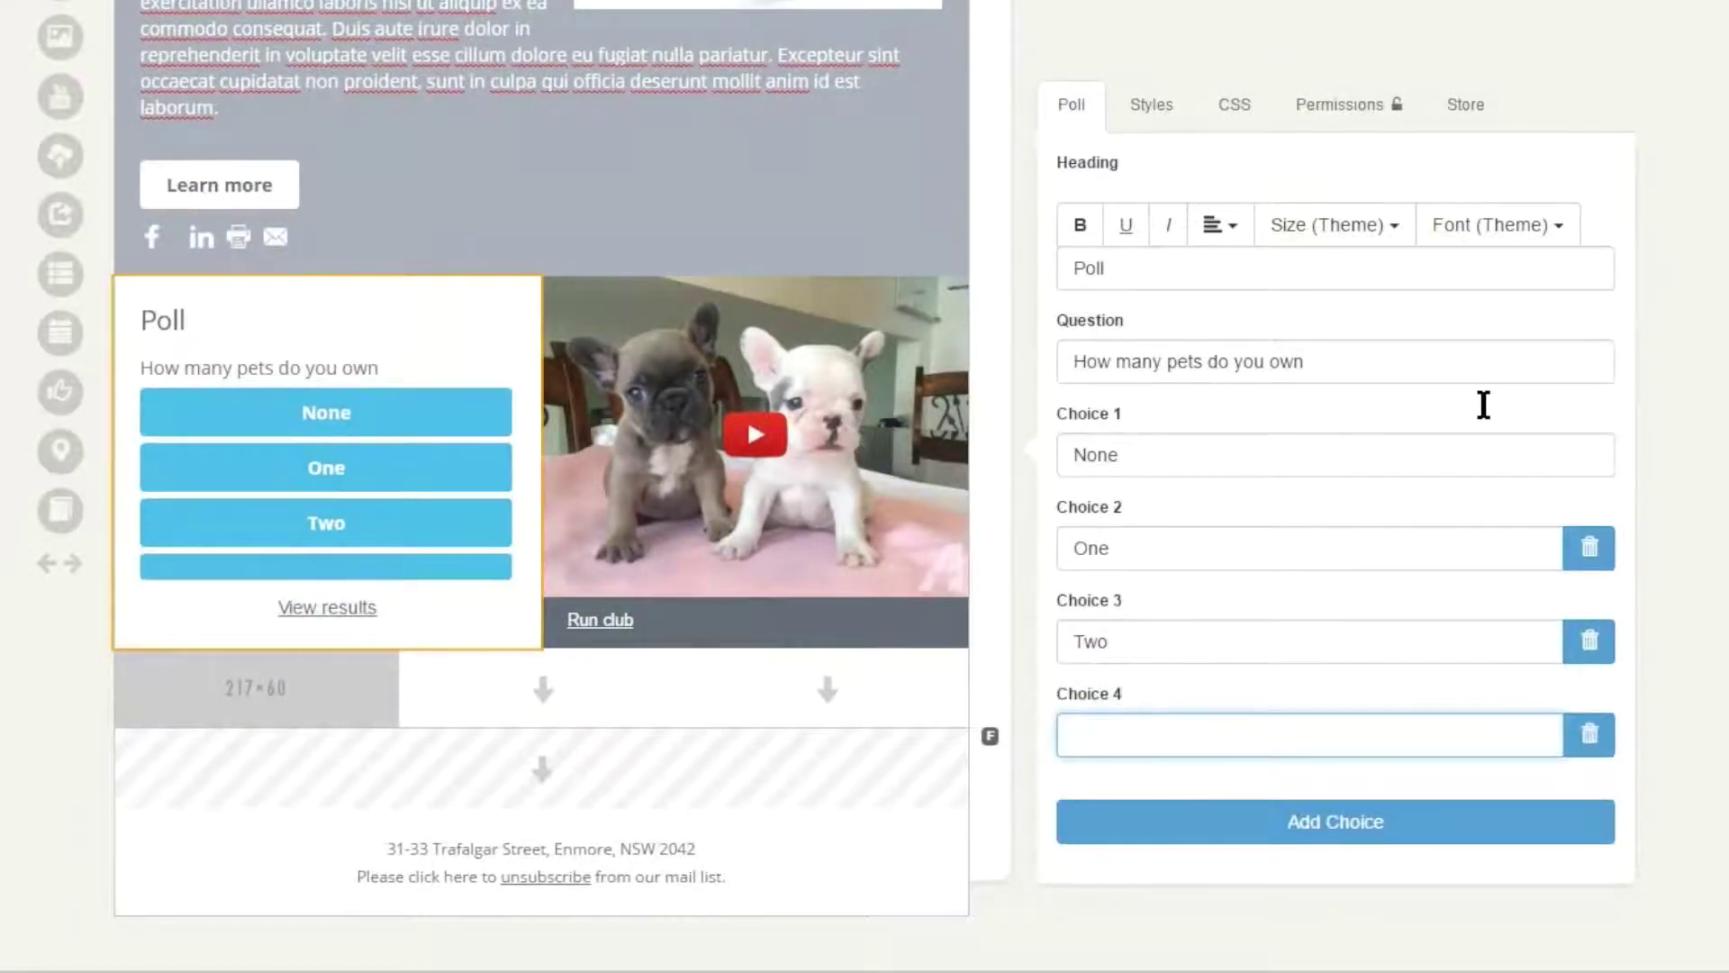
left_click(1588, 734)
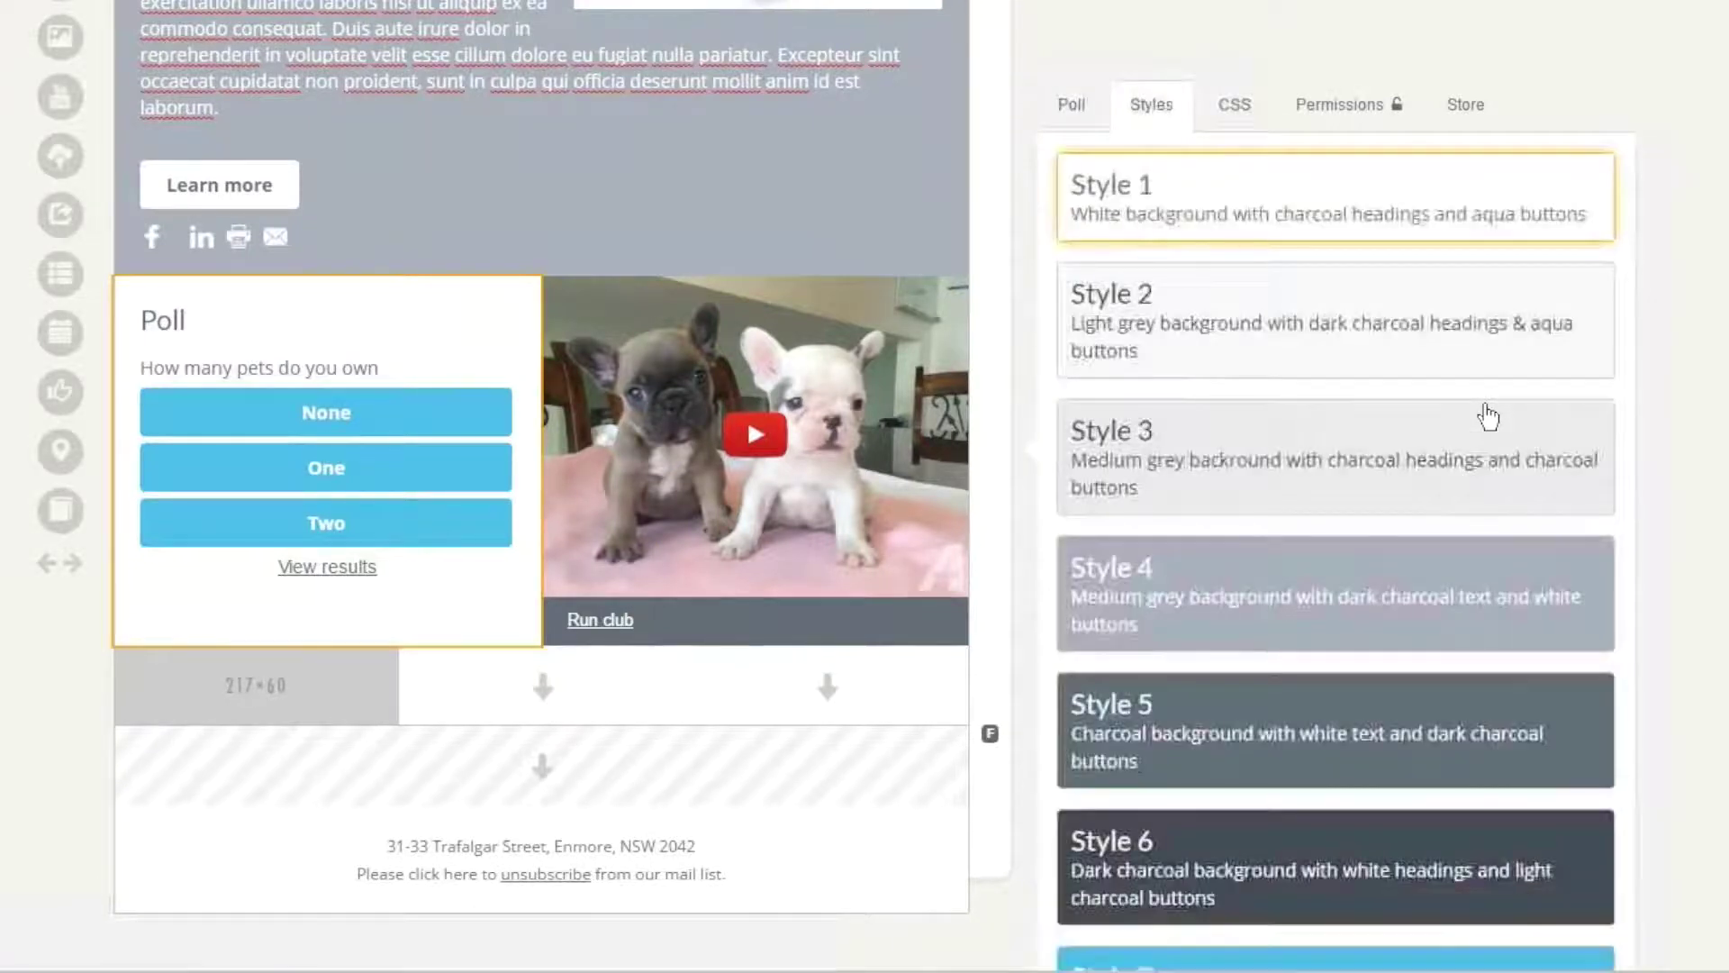
- Compare grey, charcoal and aqua poll styles, settling on dark charcoal with white headings
scroll(1488, 416, "down", 2)
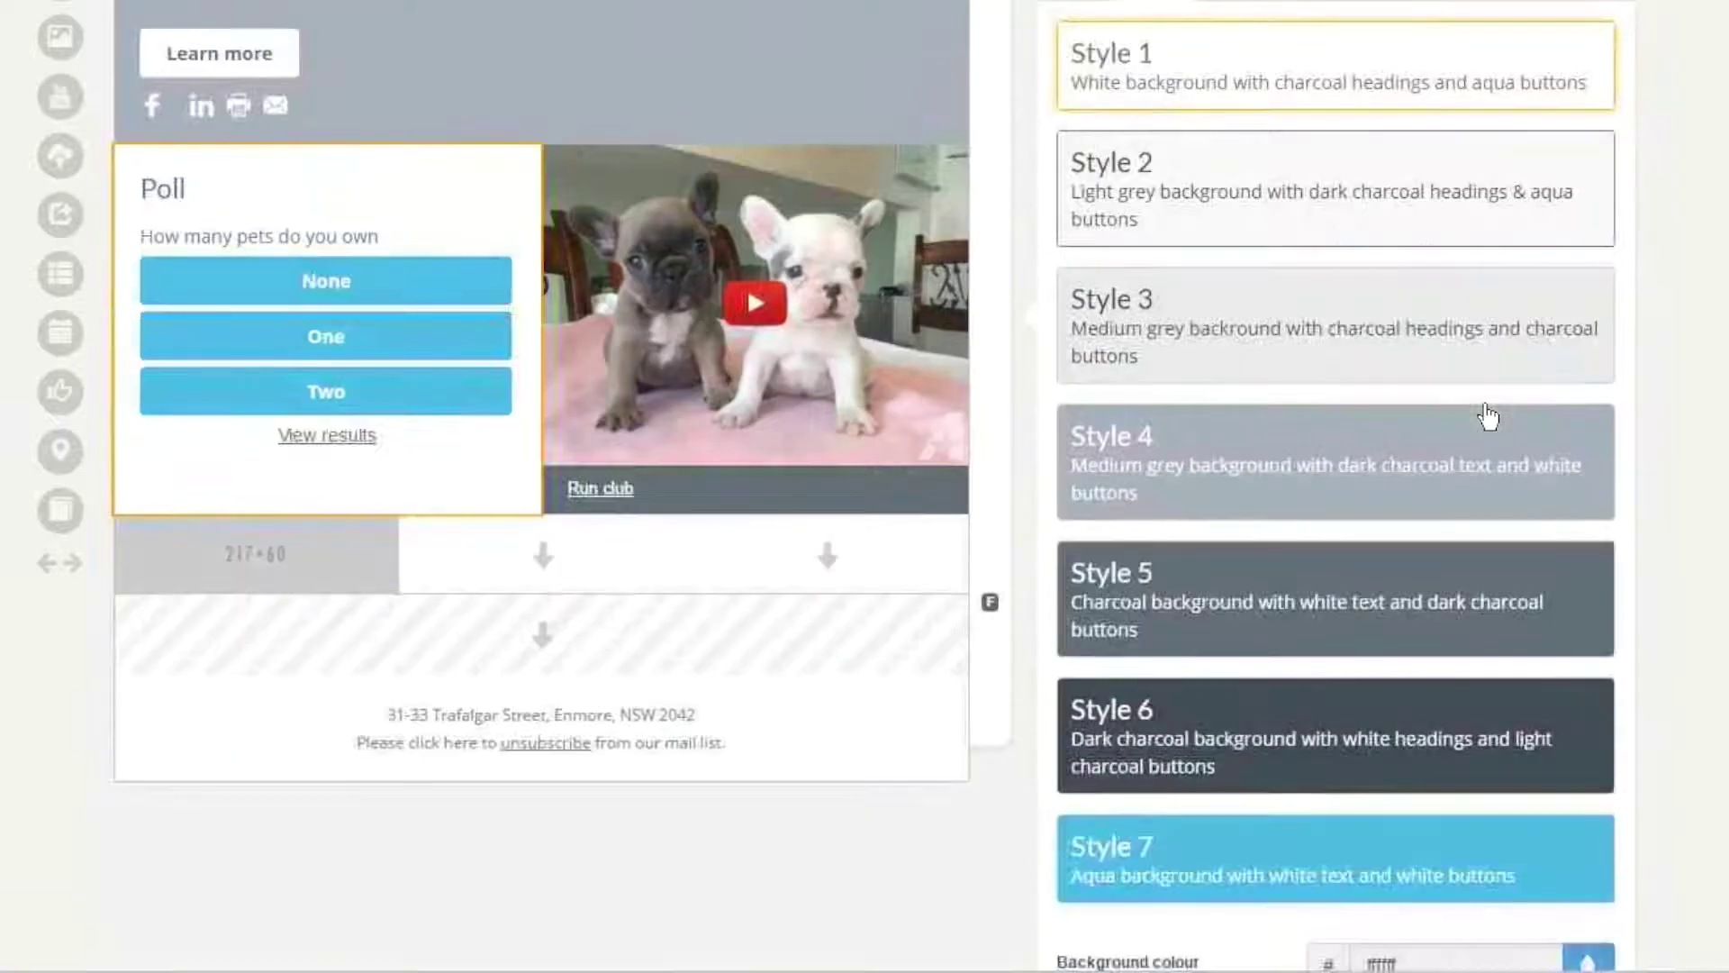
left_click(1336, 189)
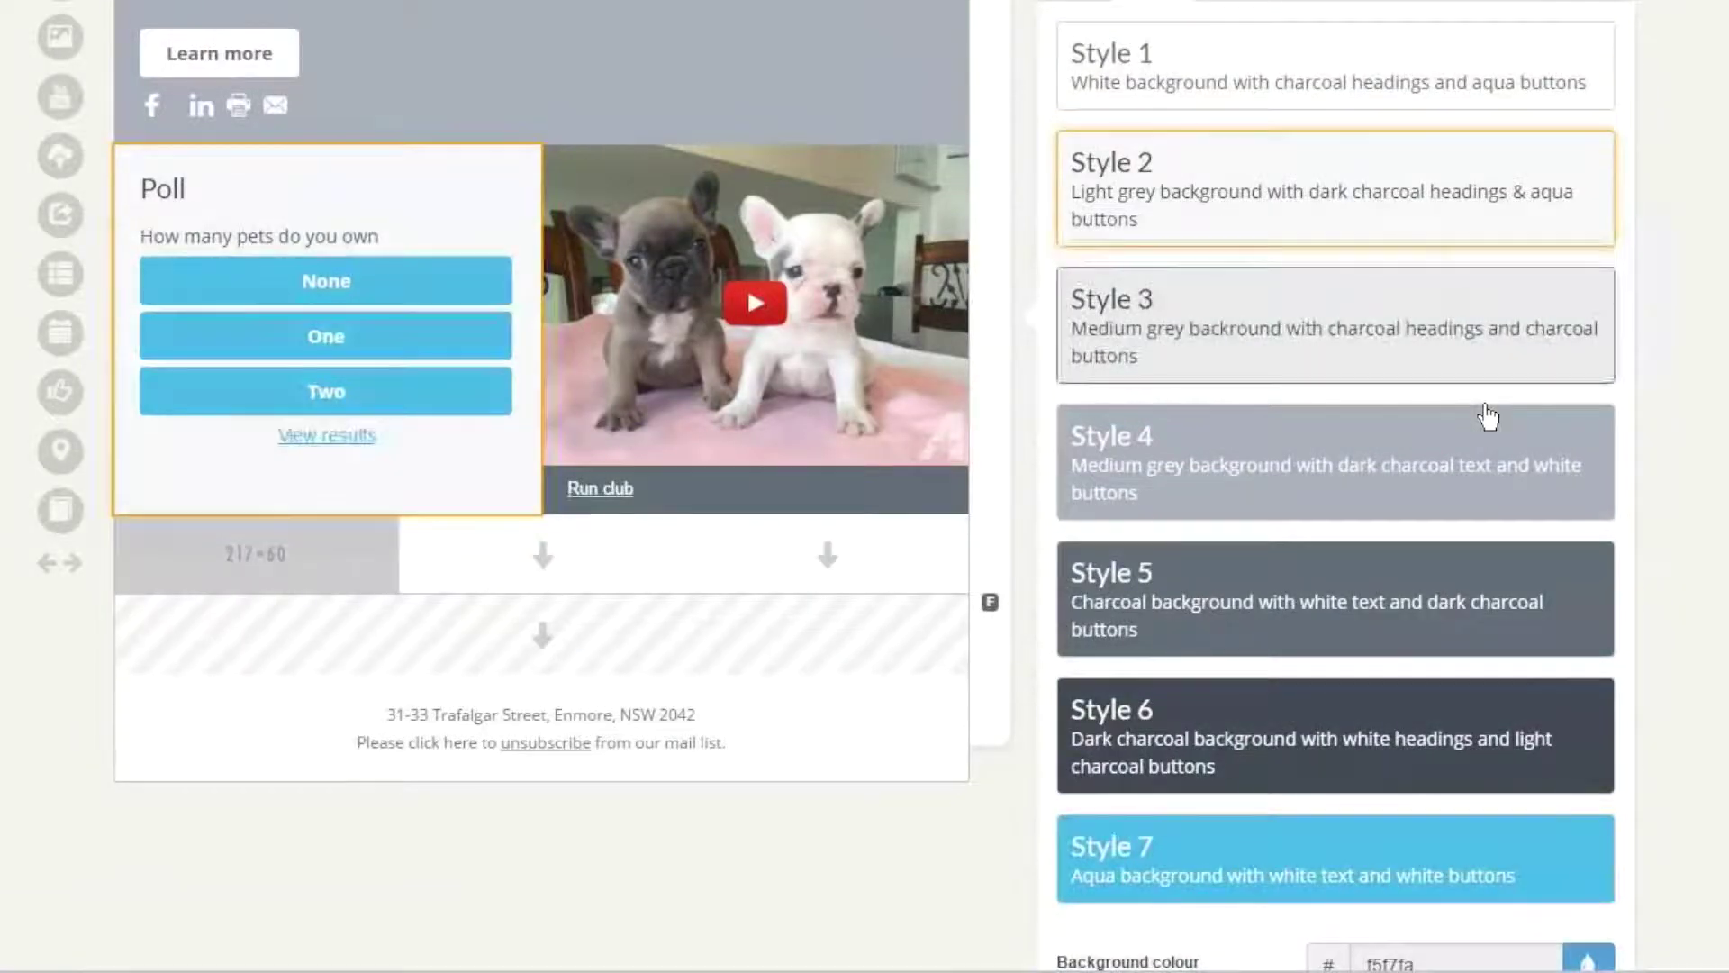
left_click(1488, 416)
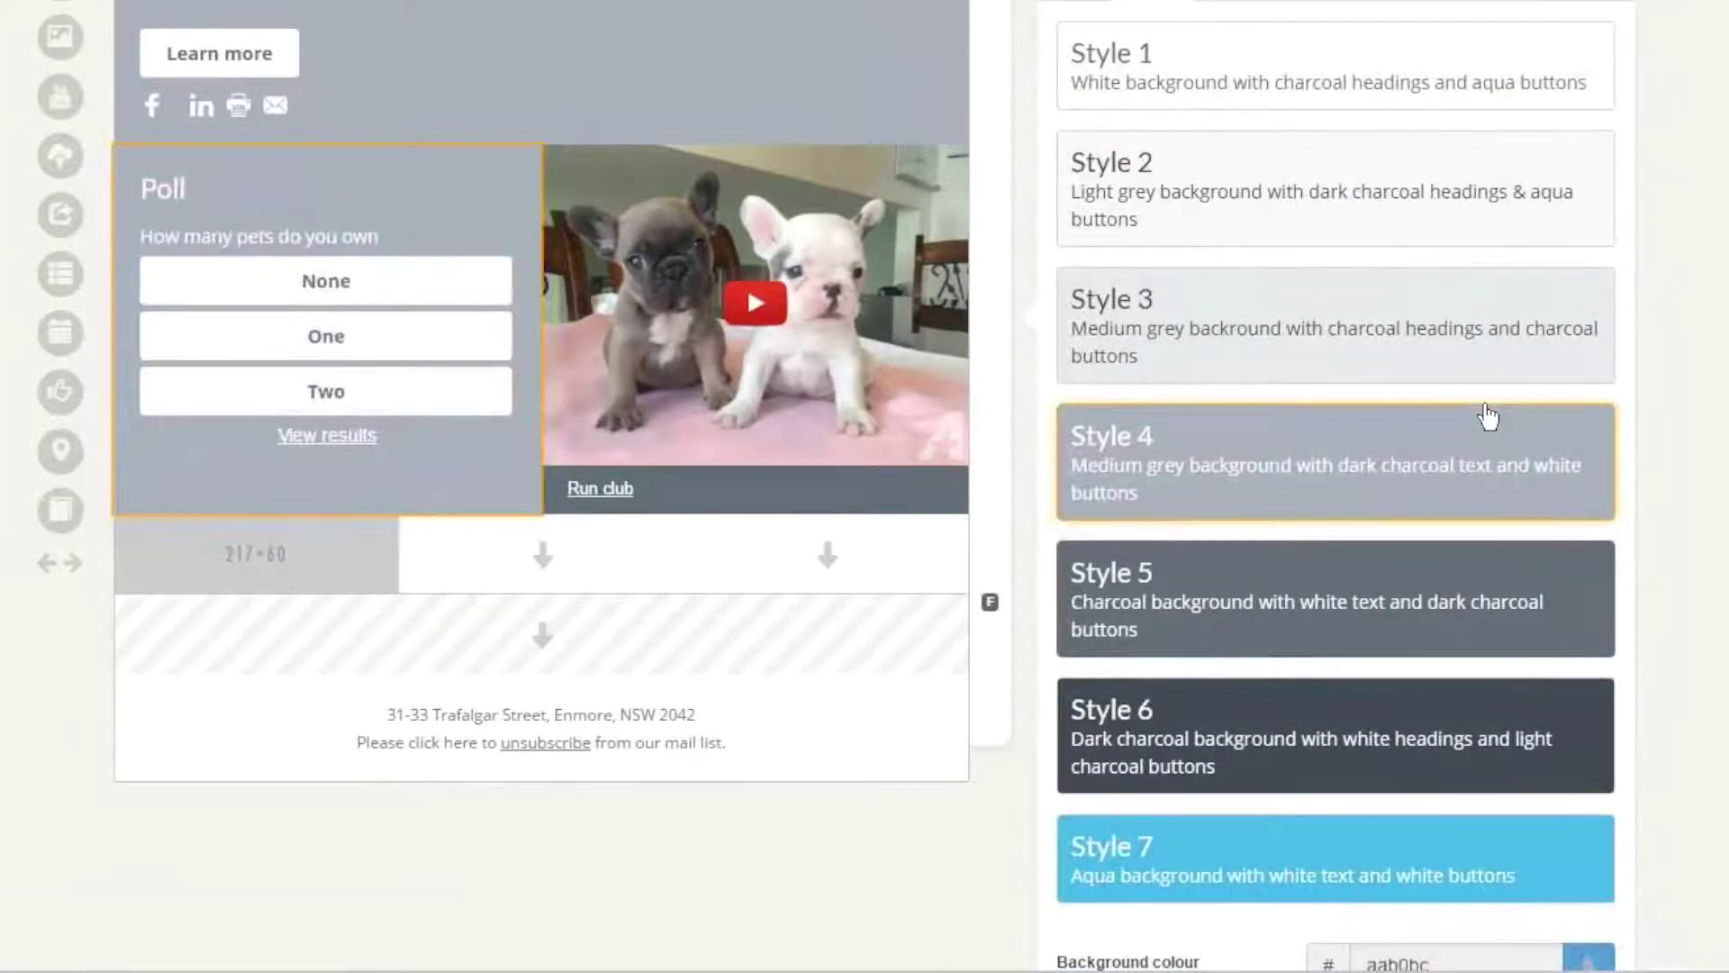
left_click(1336, 598)
left_click(1336, 735)
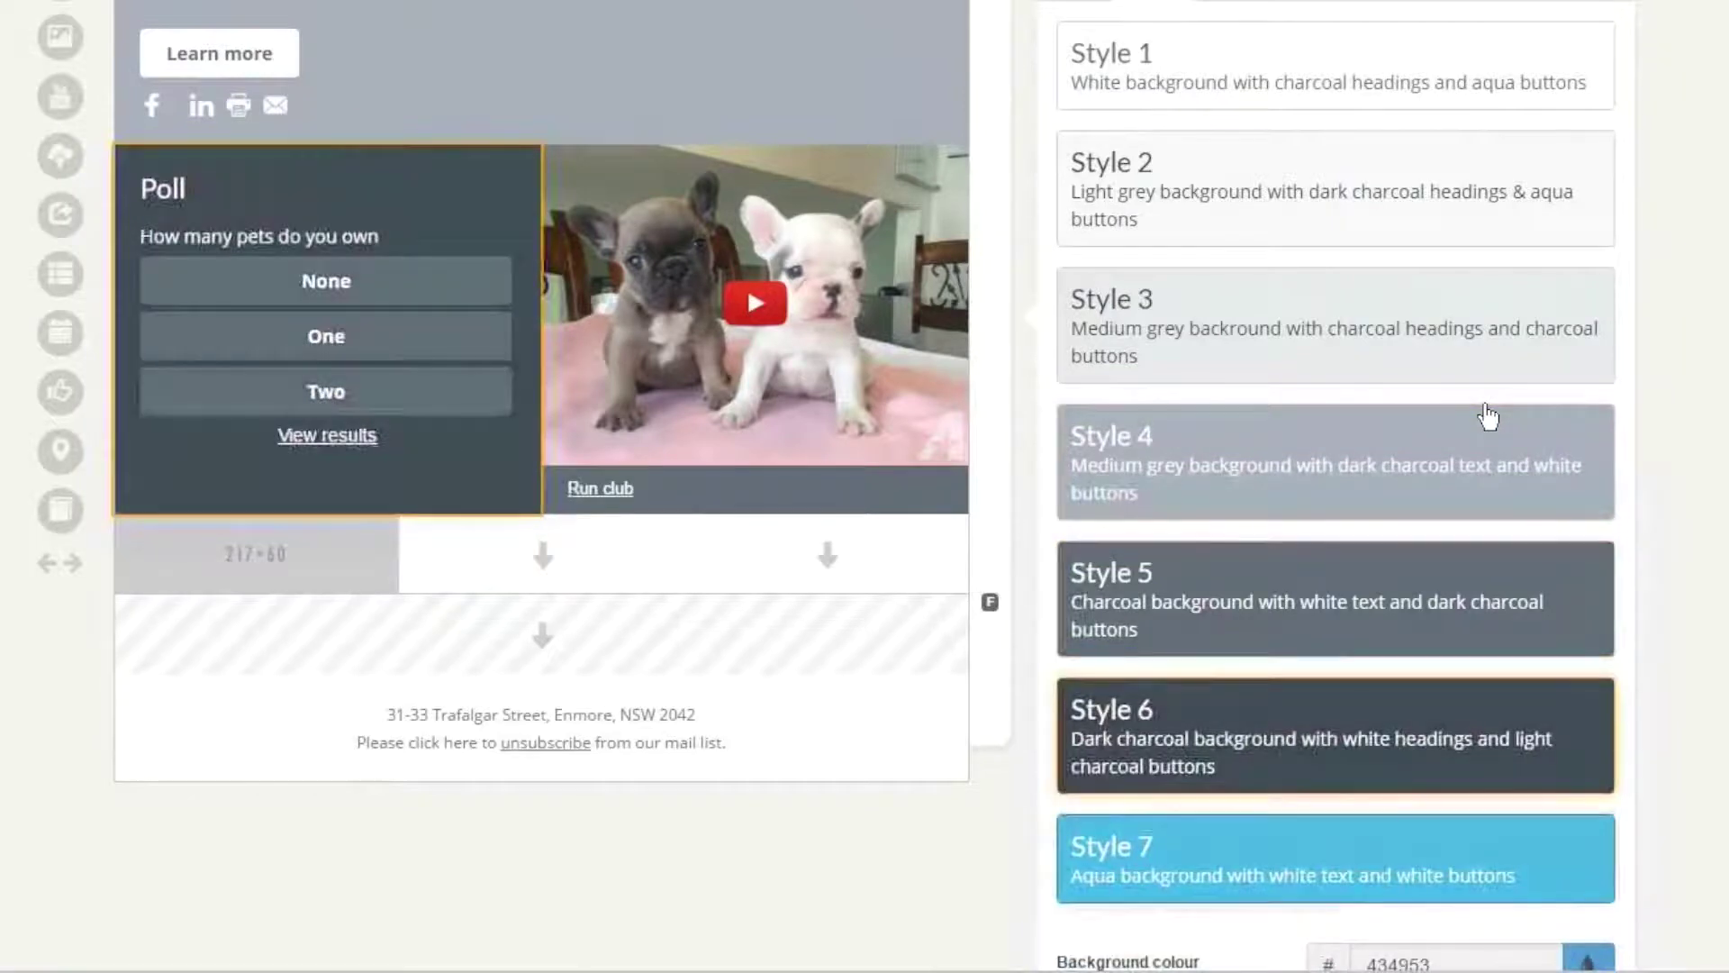
left_click(1336, 857)
scroll(1488, 417, "down", 1)
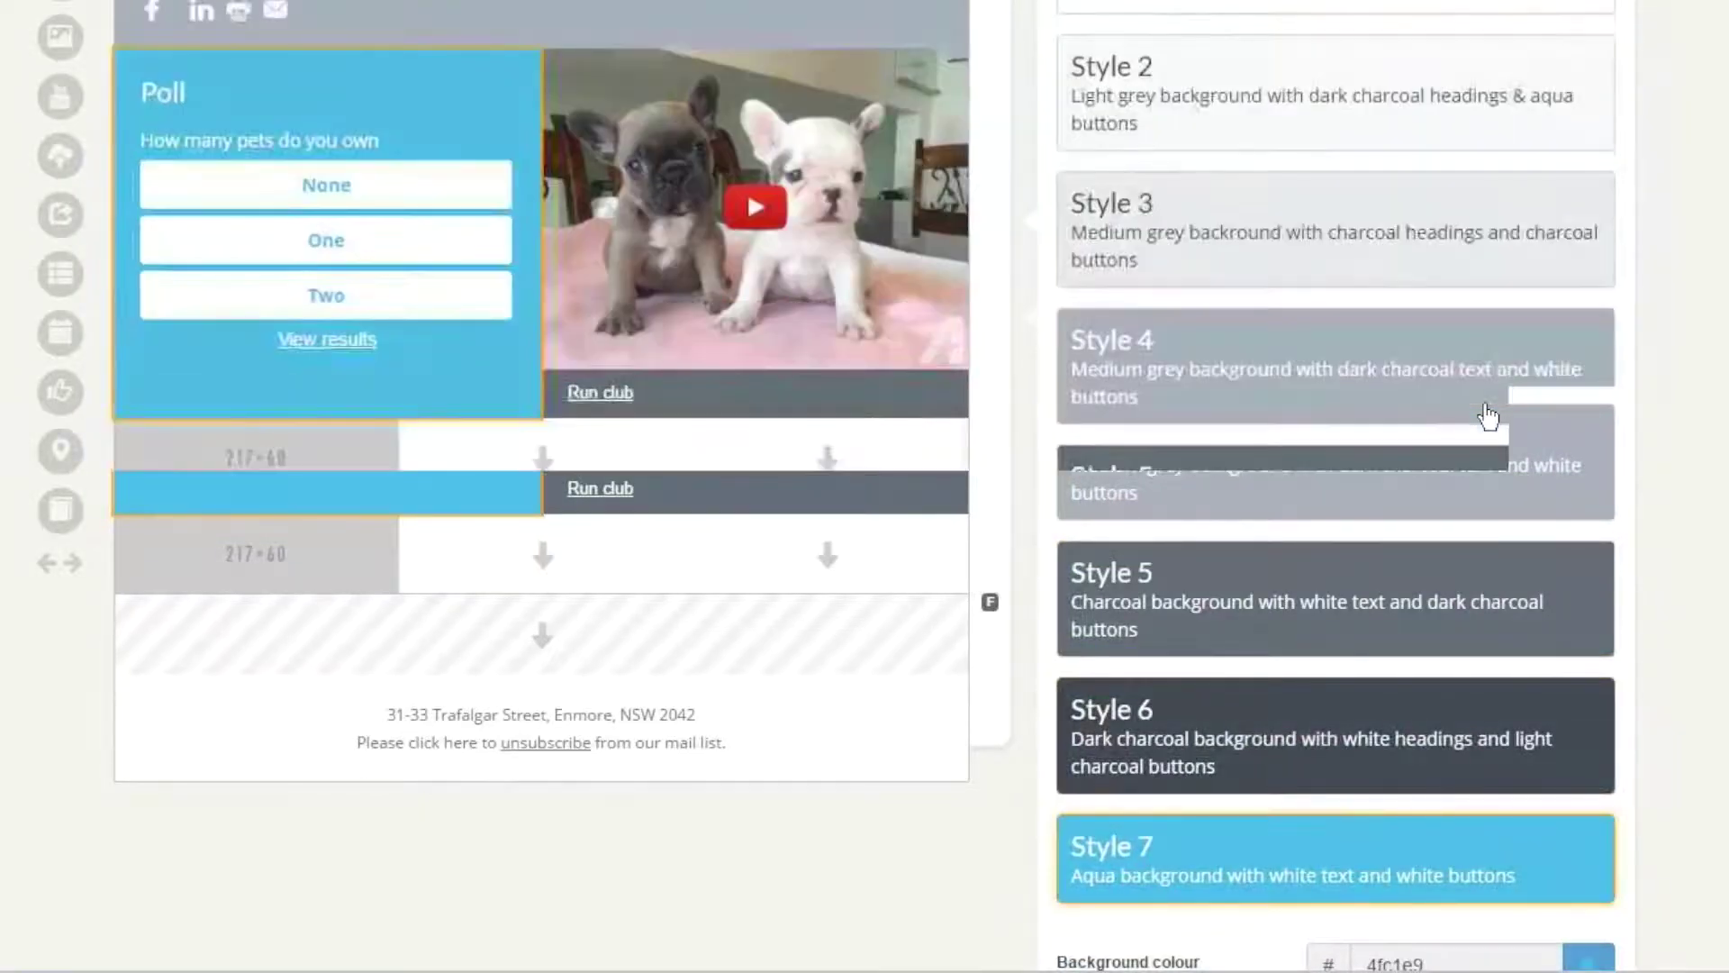
scroll(1488, 416, "down", 3)
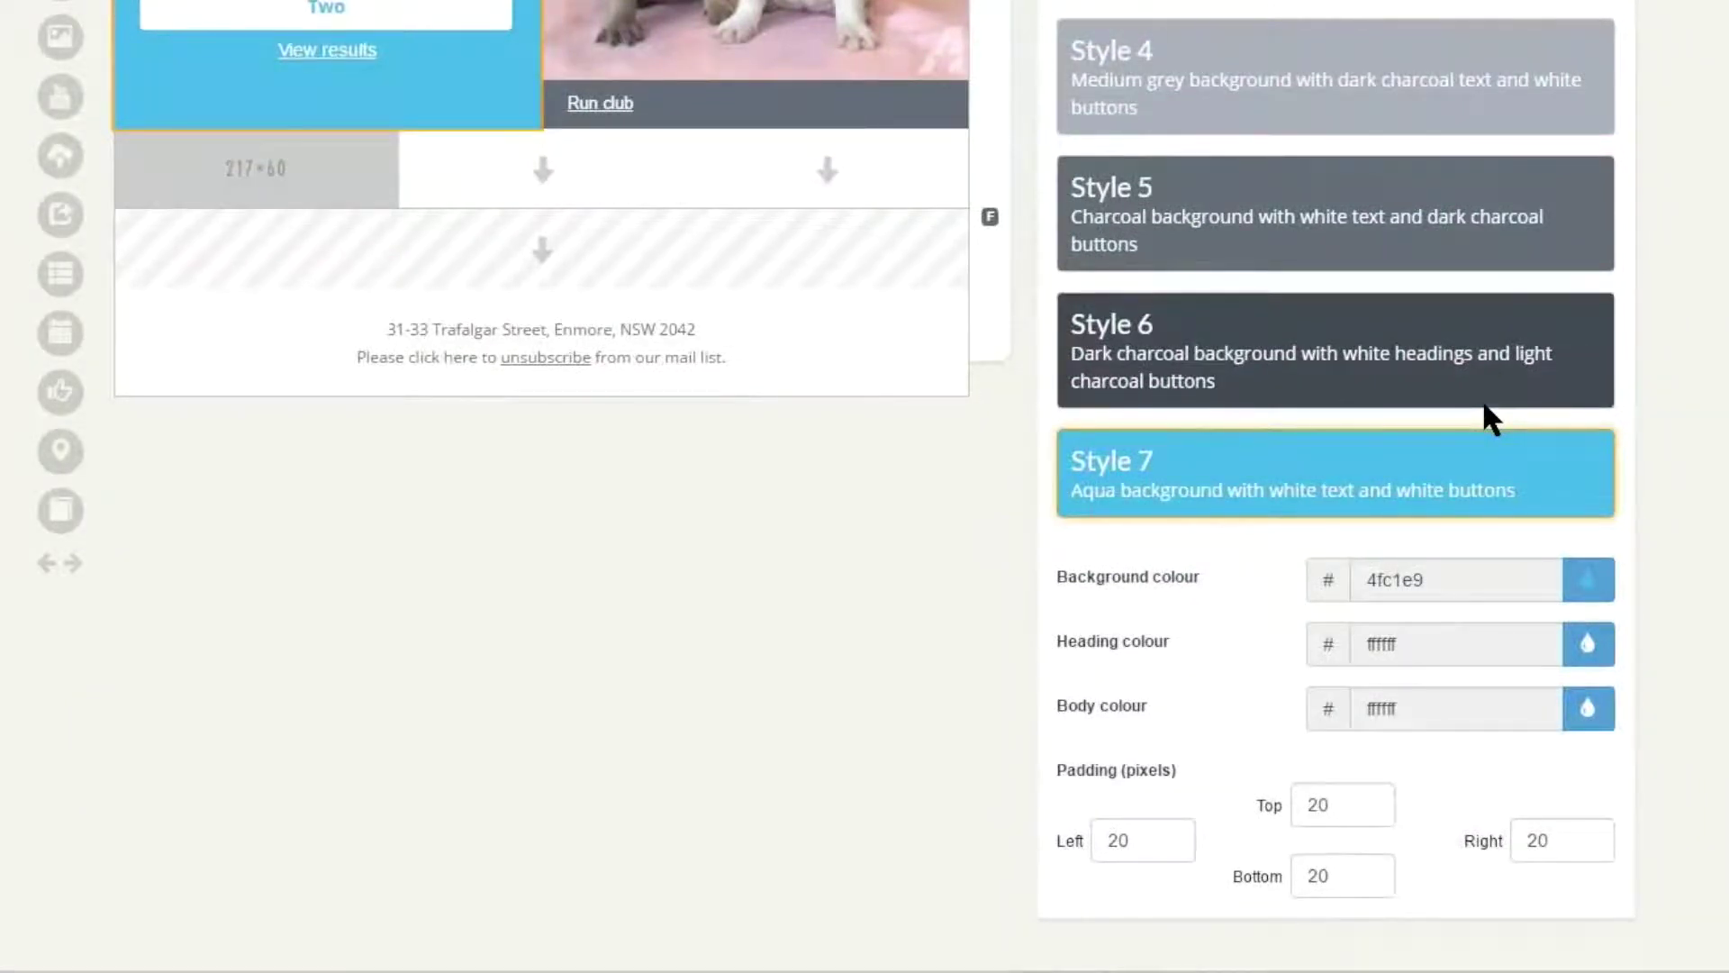
left_click(1484, 407)
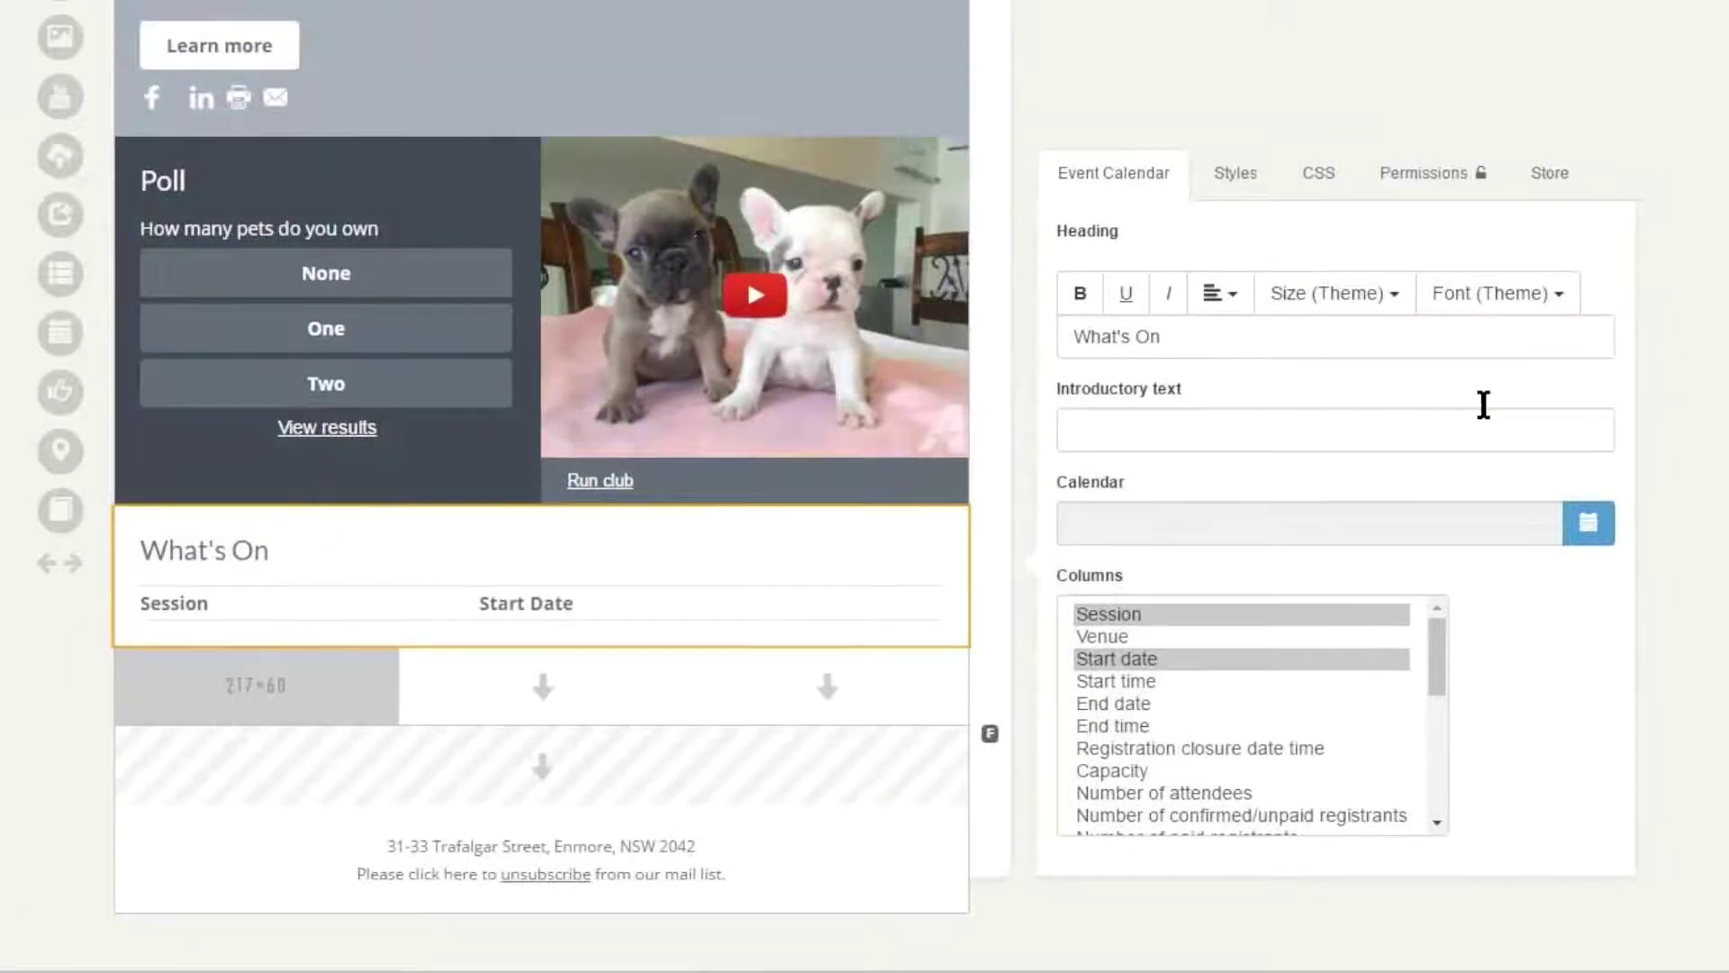
- Enter 'Run club event' as the calendar's introductory text and bring up the calendar list
left_click(1483, 407)
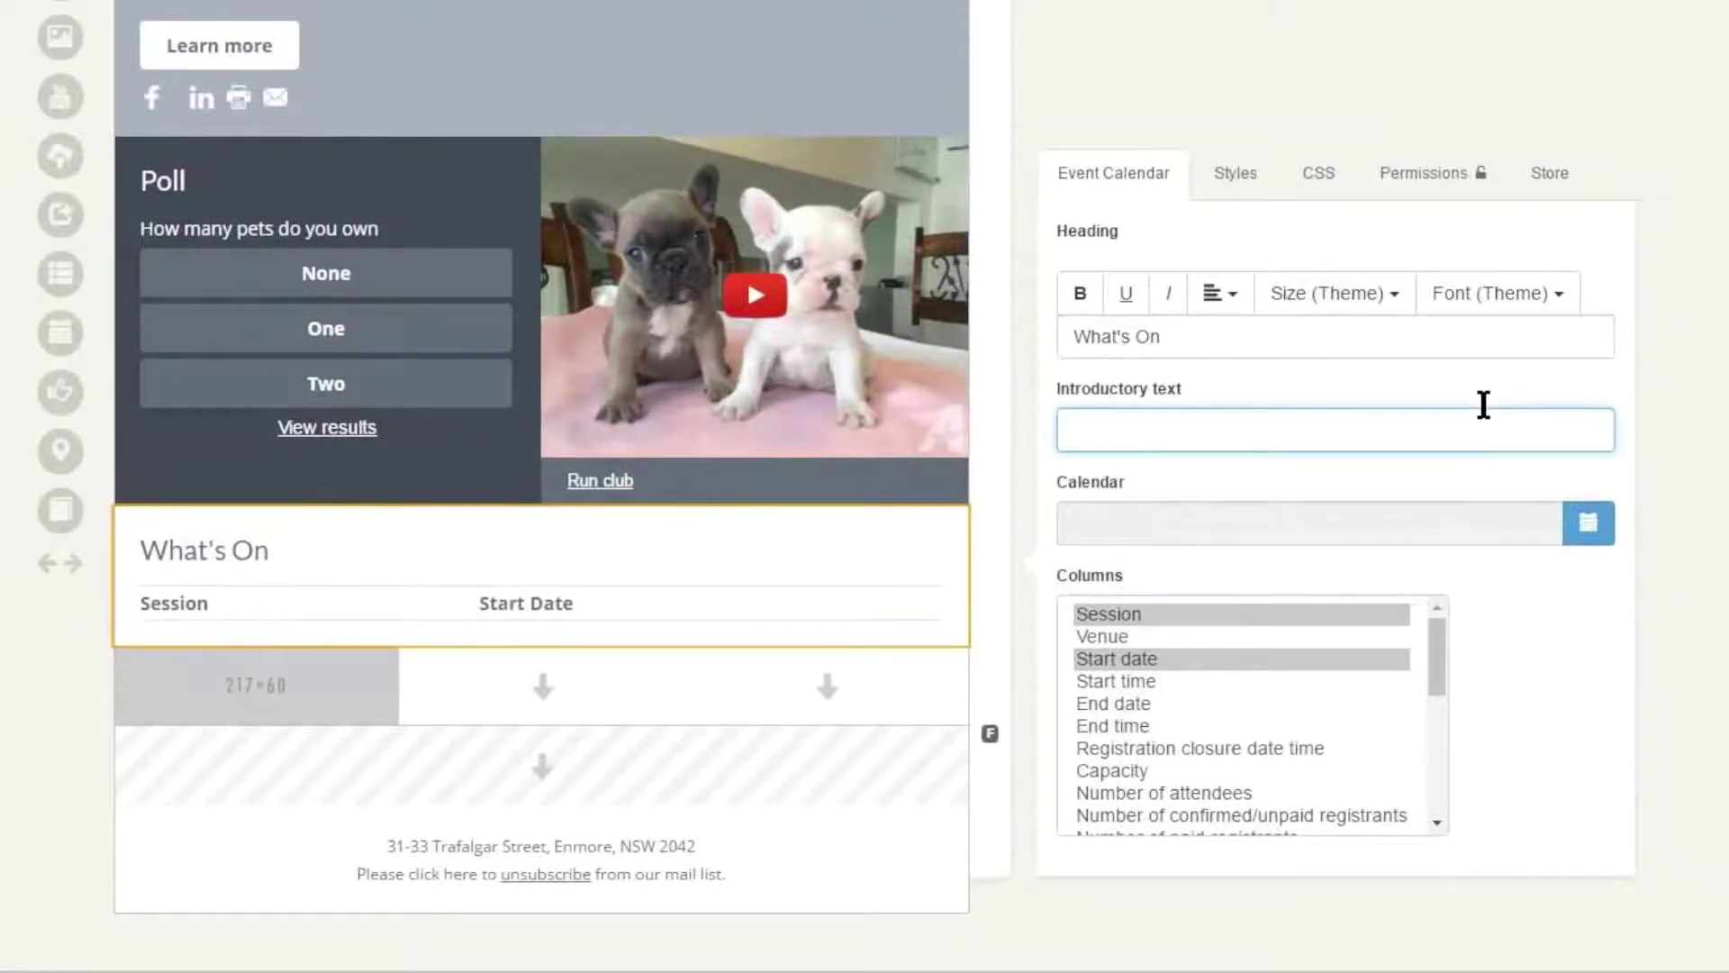
type("Run clu")
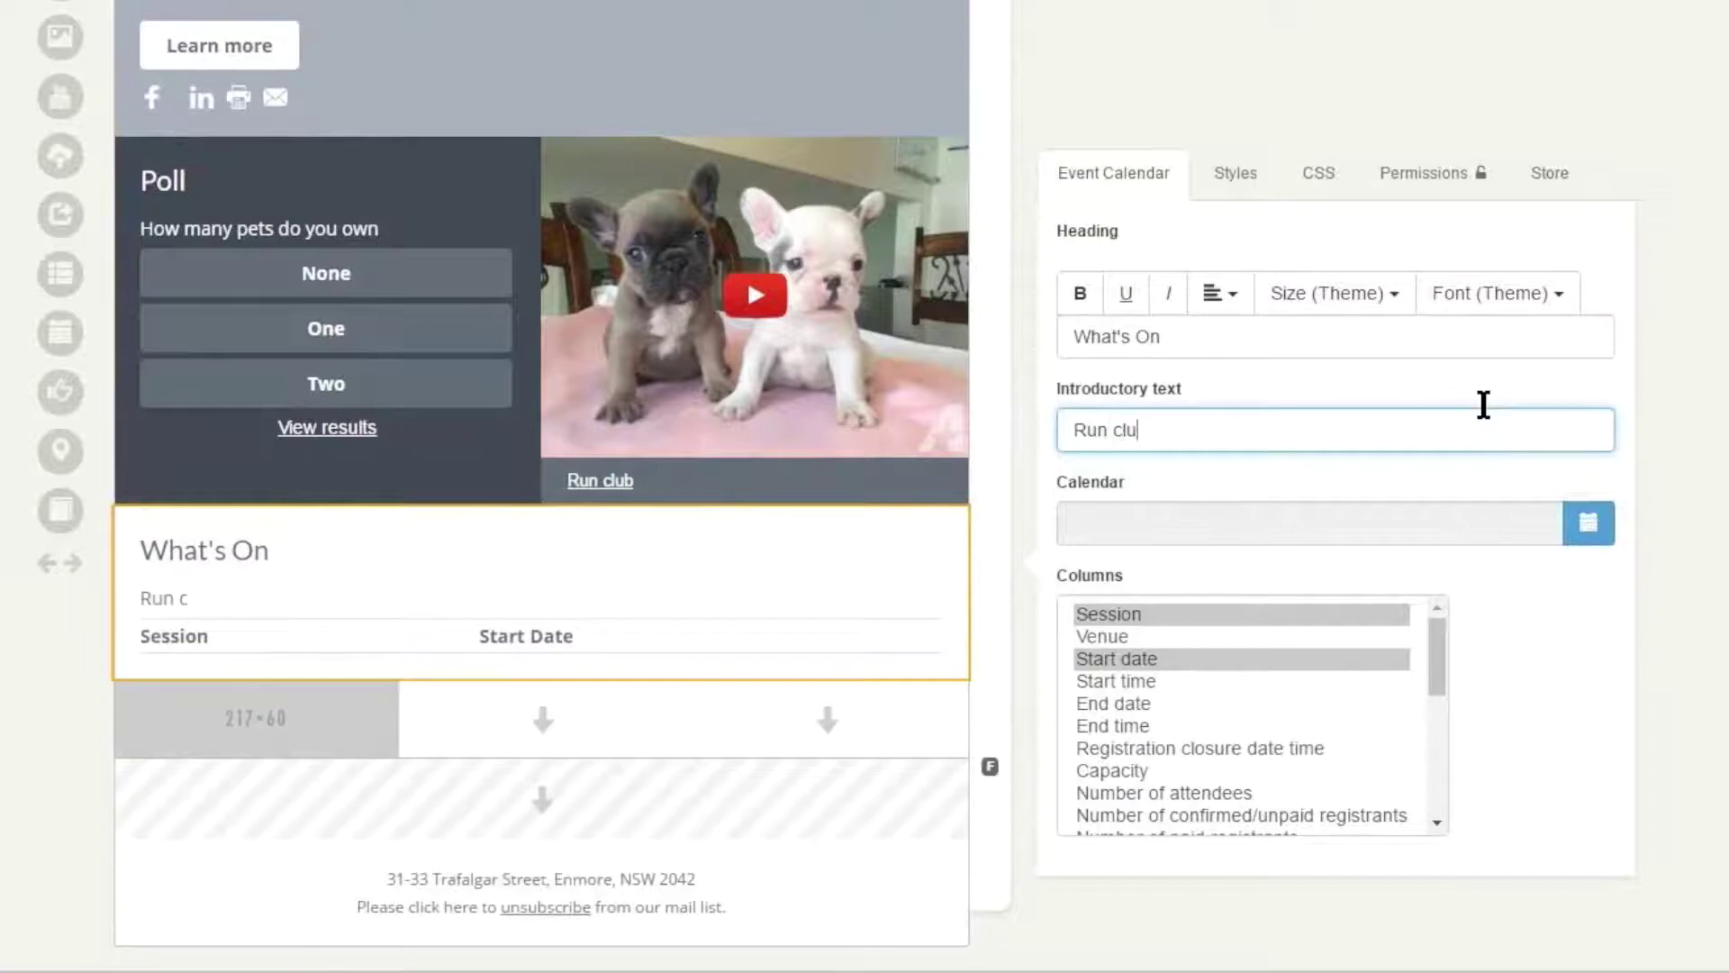
type("b events")
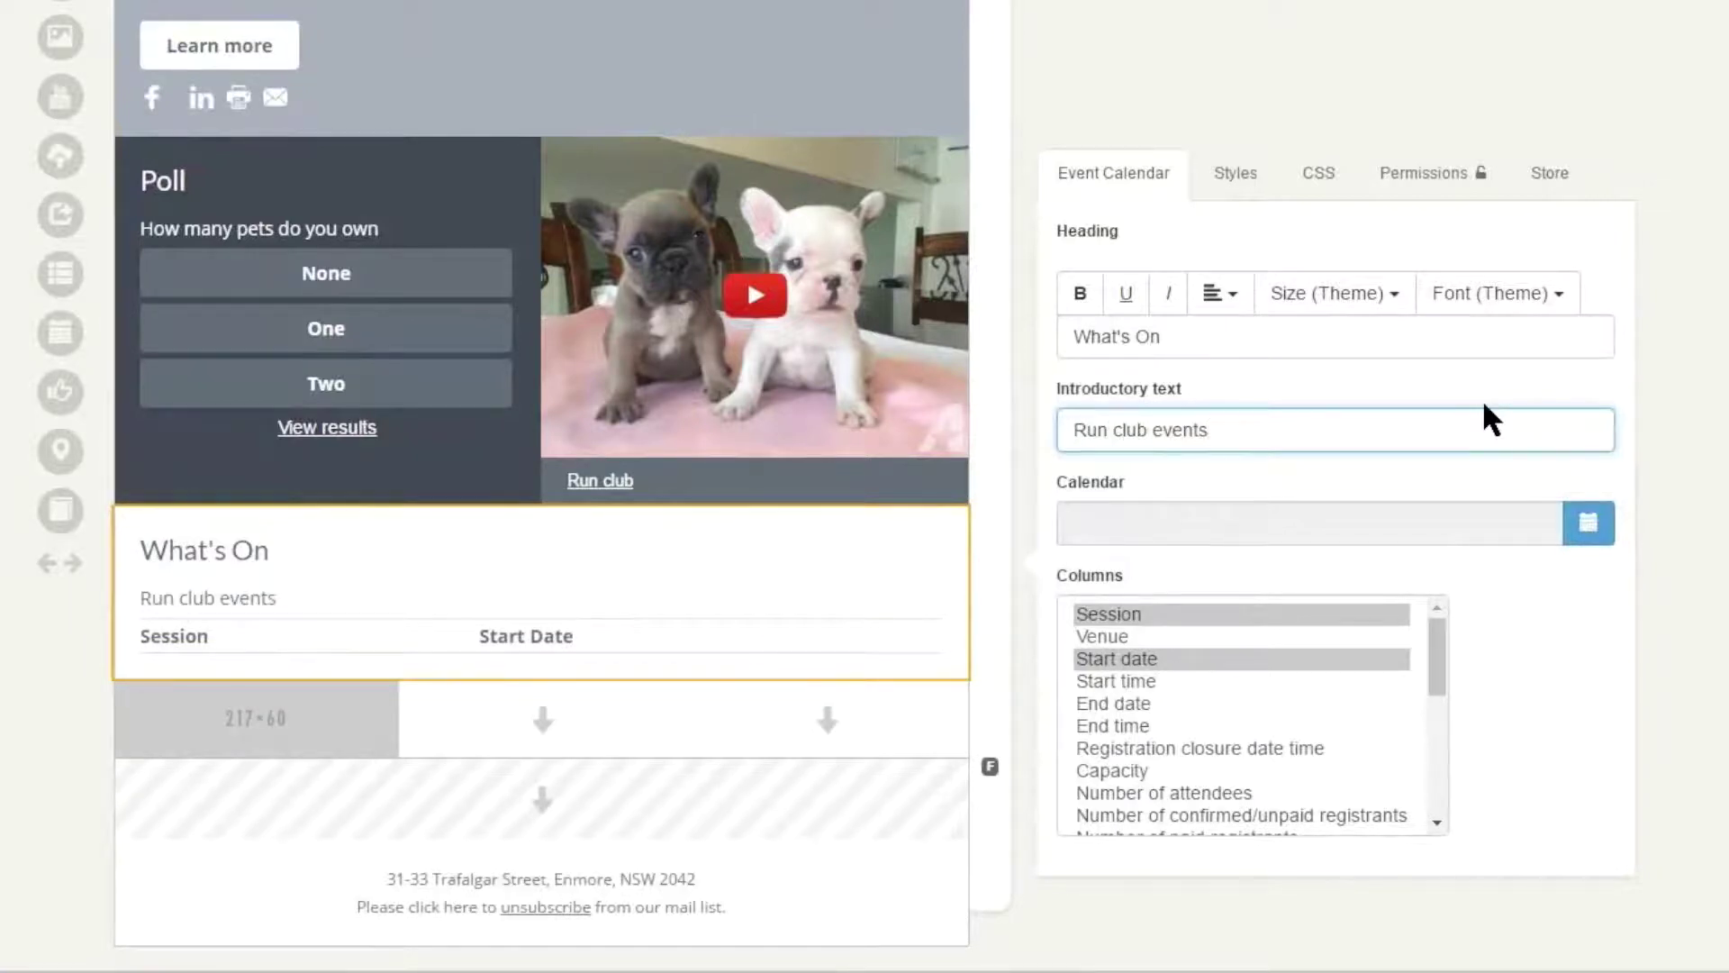
scroll(1482, 404, "down", 1)
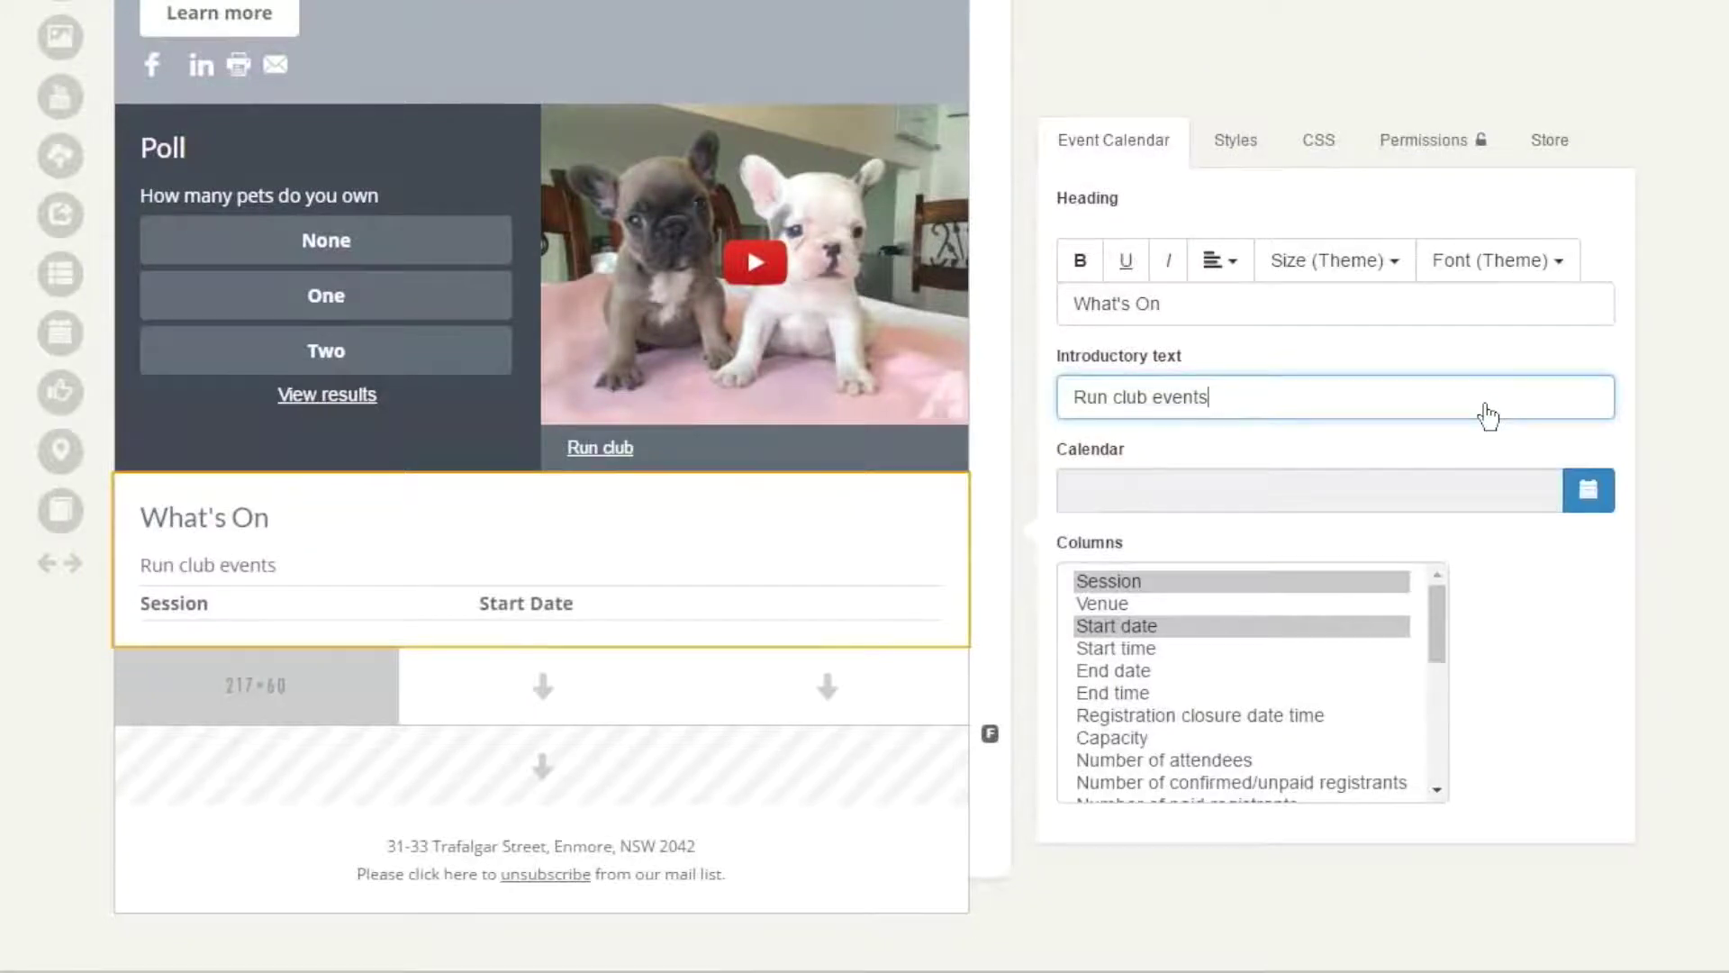
left_click(1589, 490)
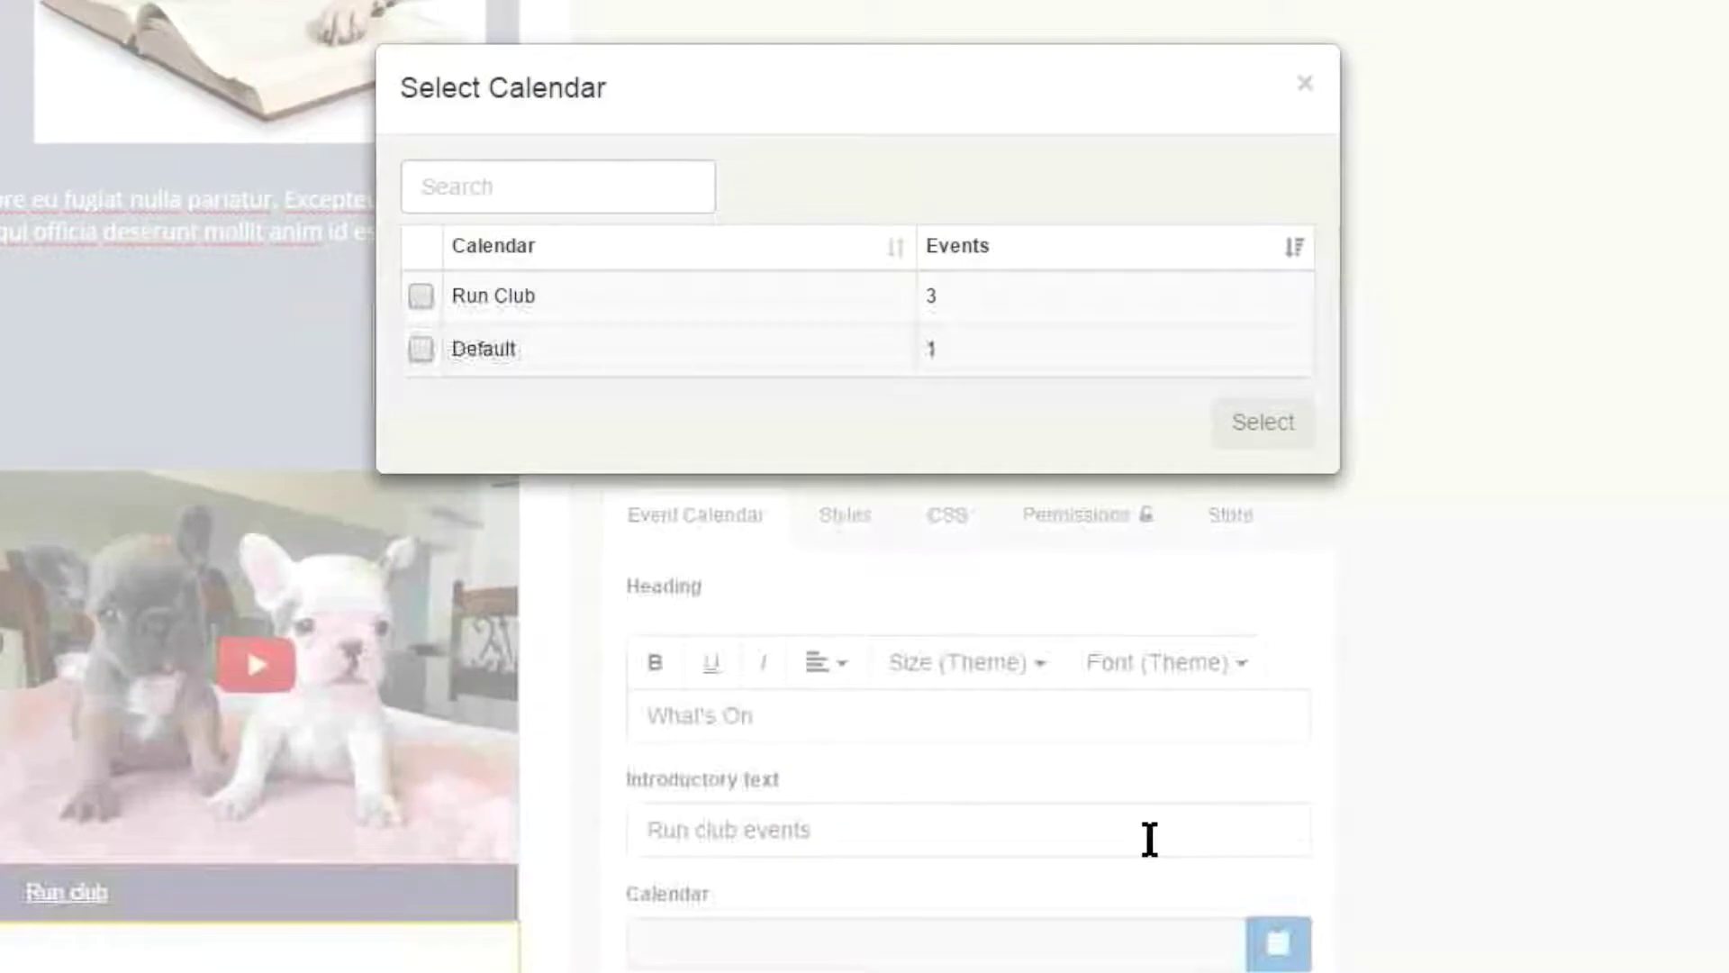
- Choose the Run Club calendar for the What's On block
left_click(421, 296)
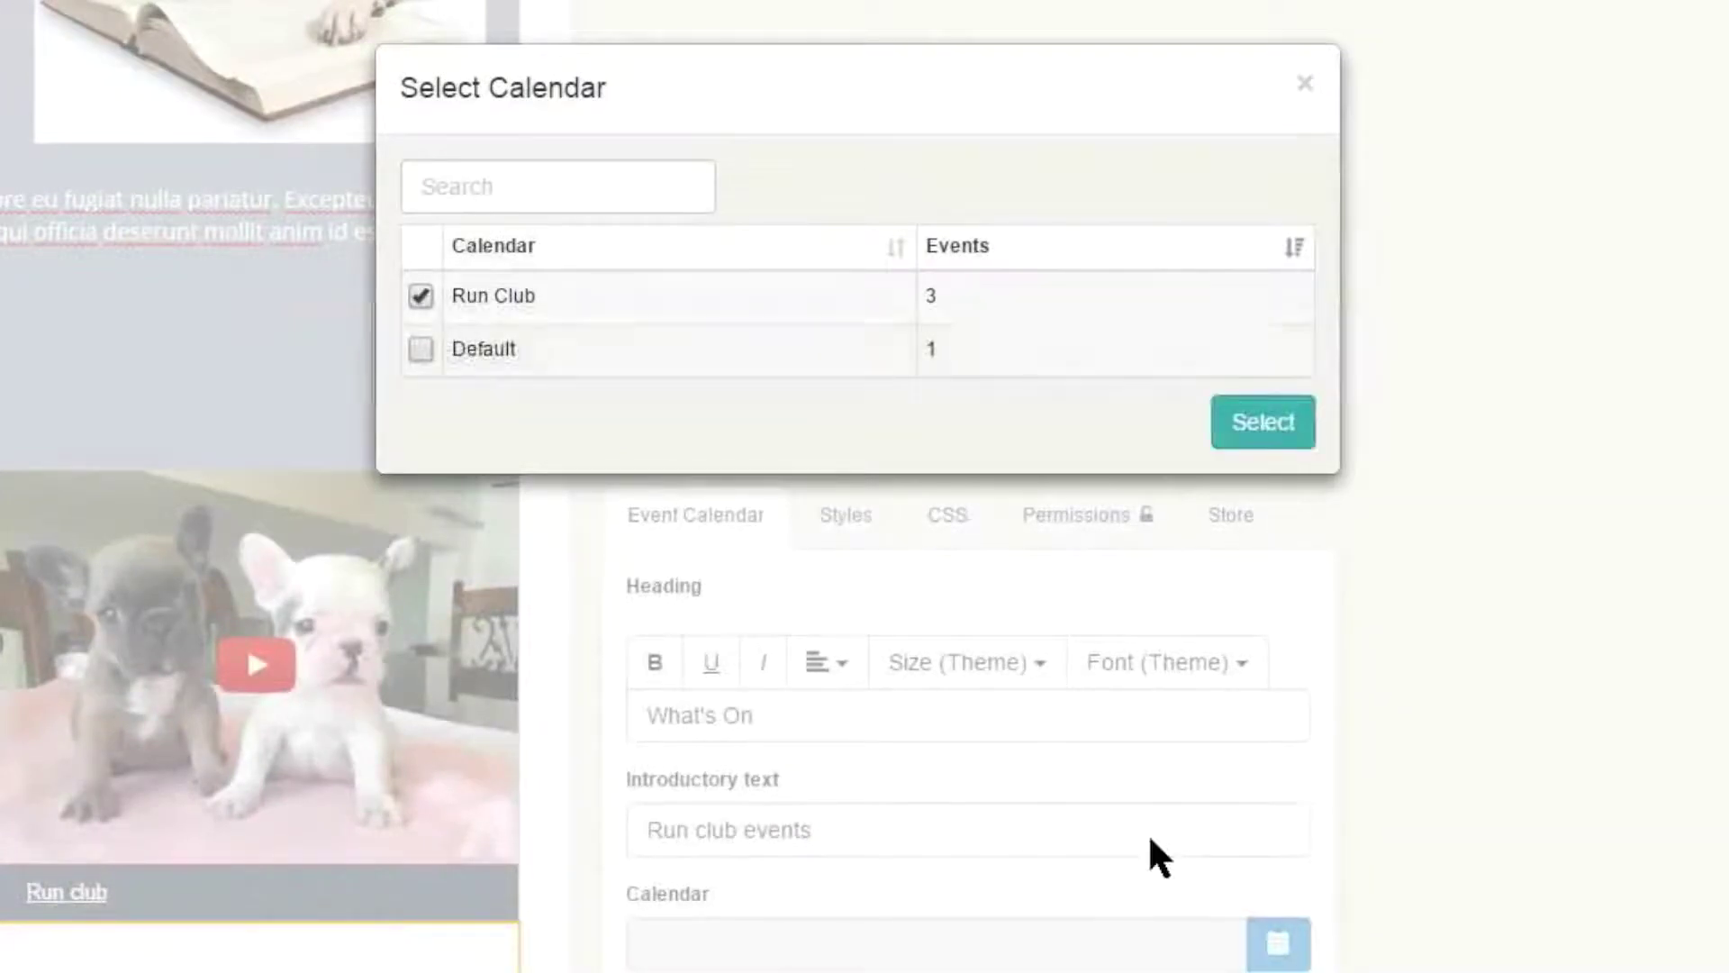
left_click(1262, 422)
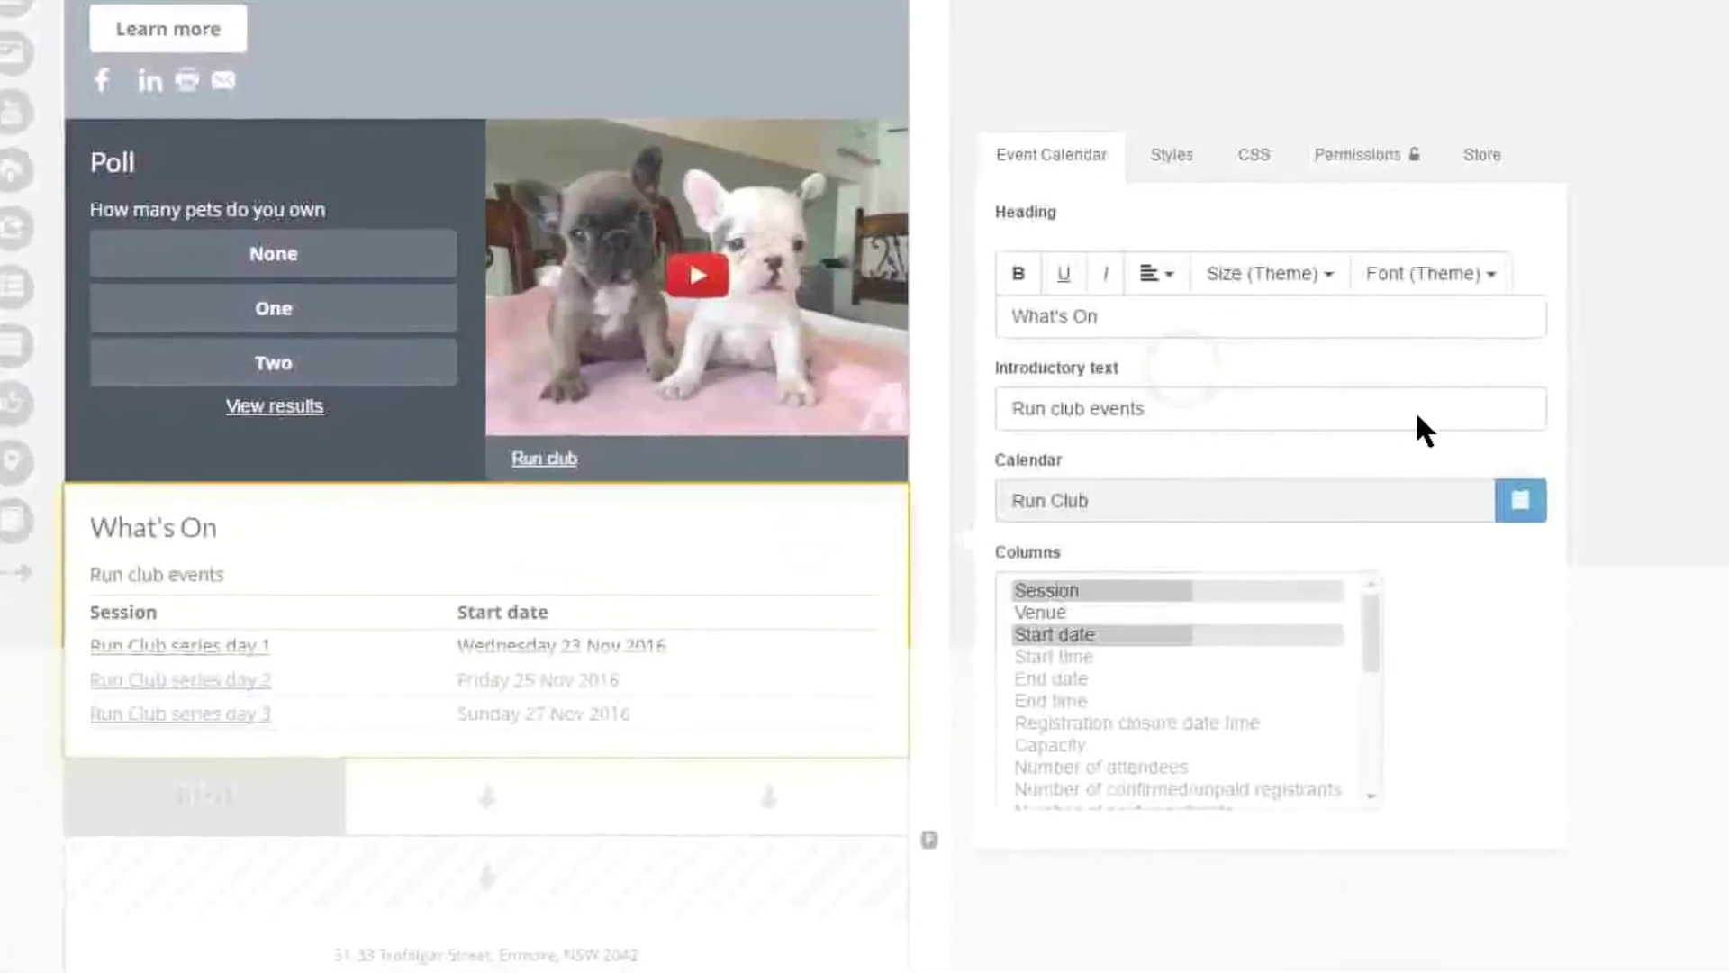
scroll(1411, 412, "down", 1)
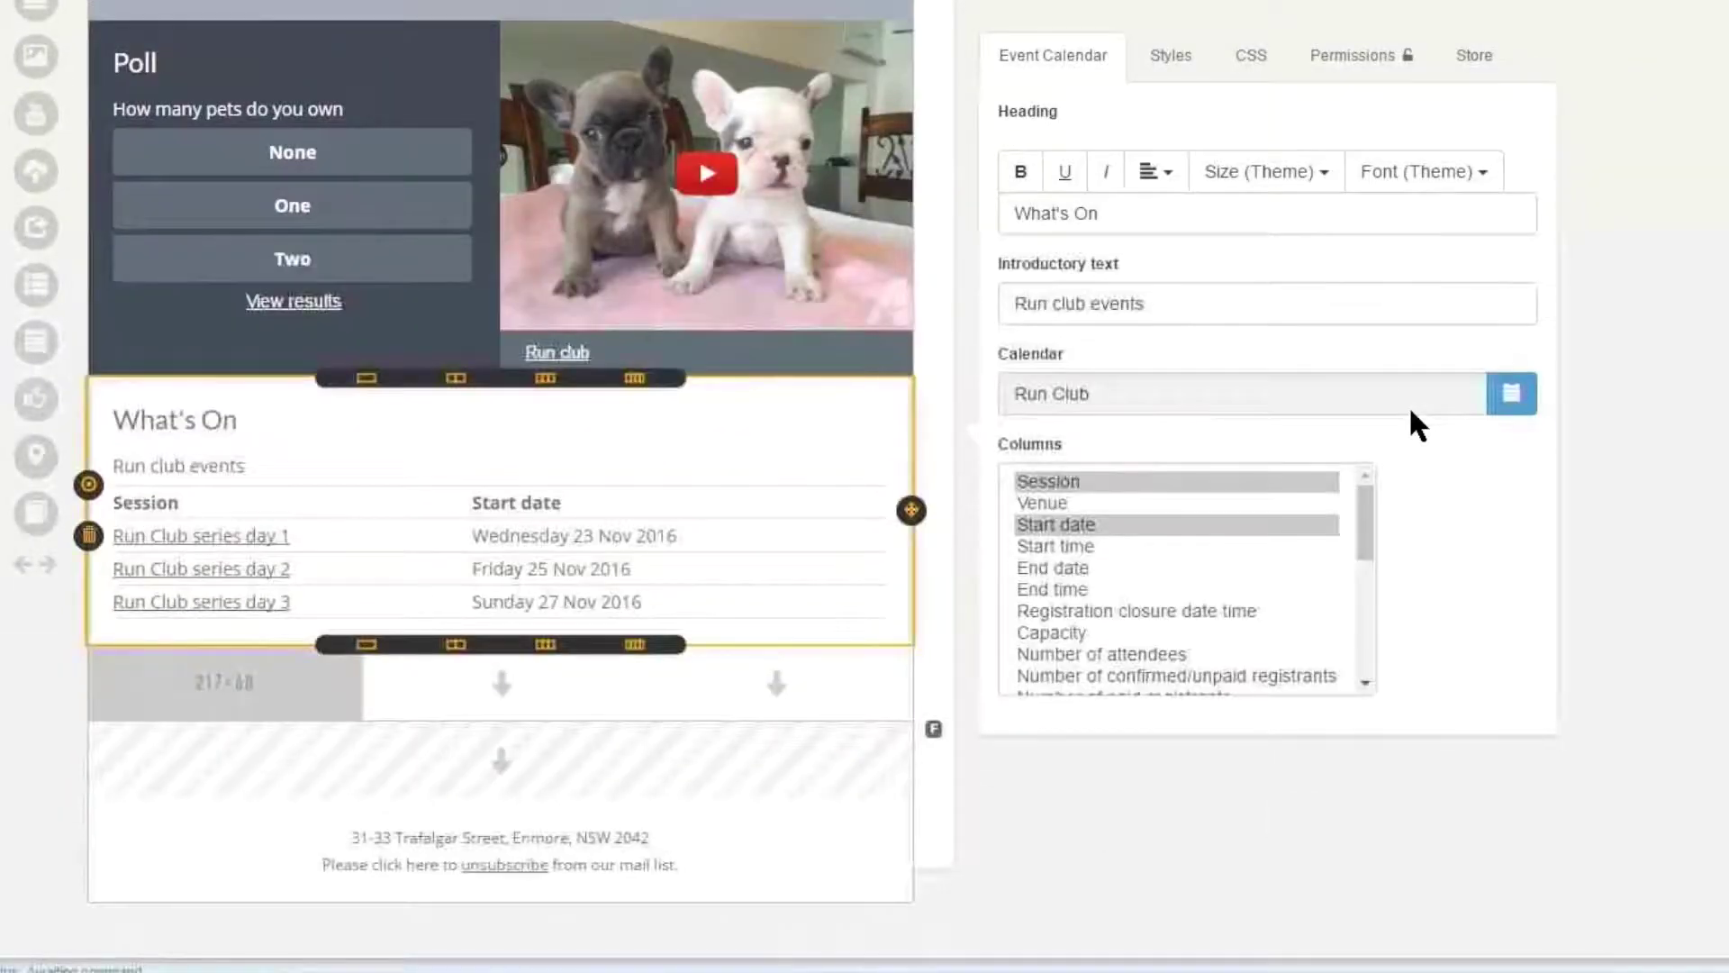
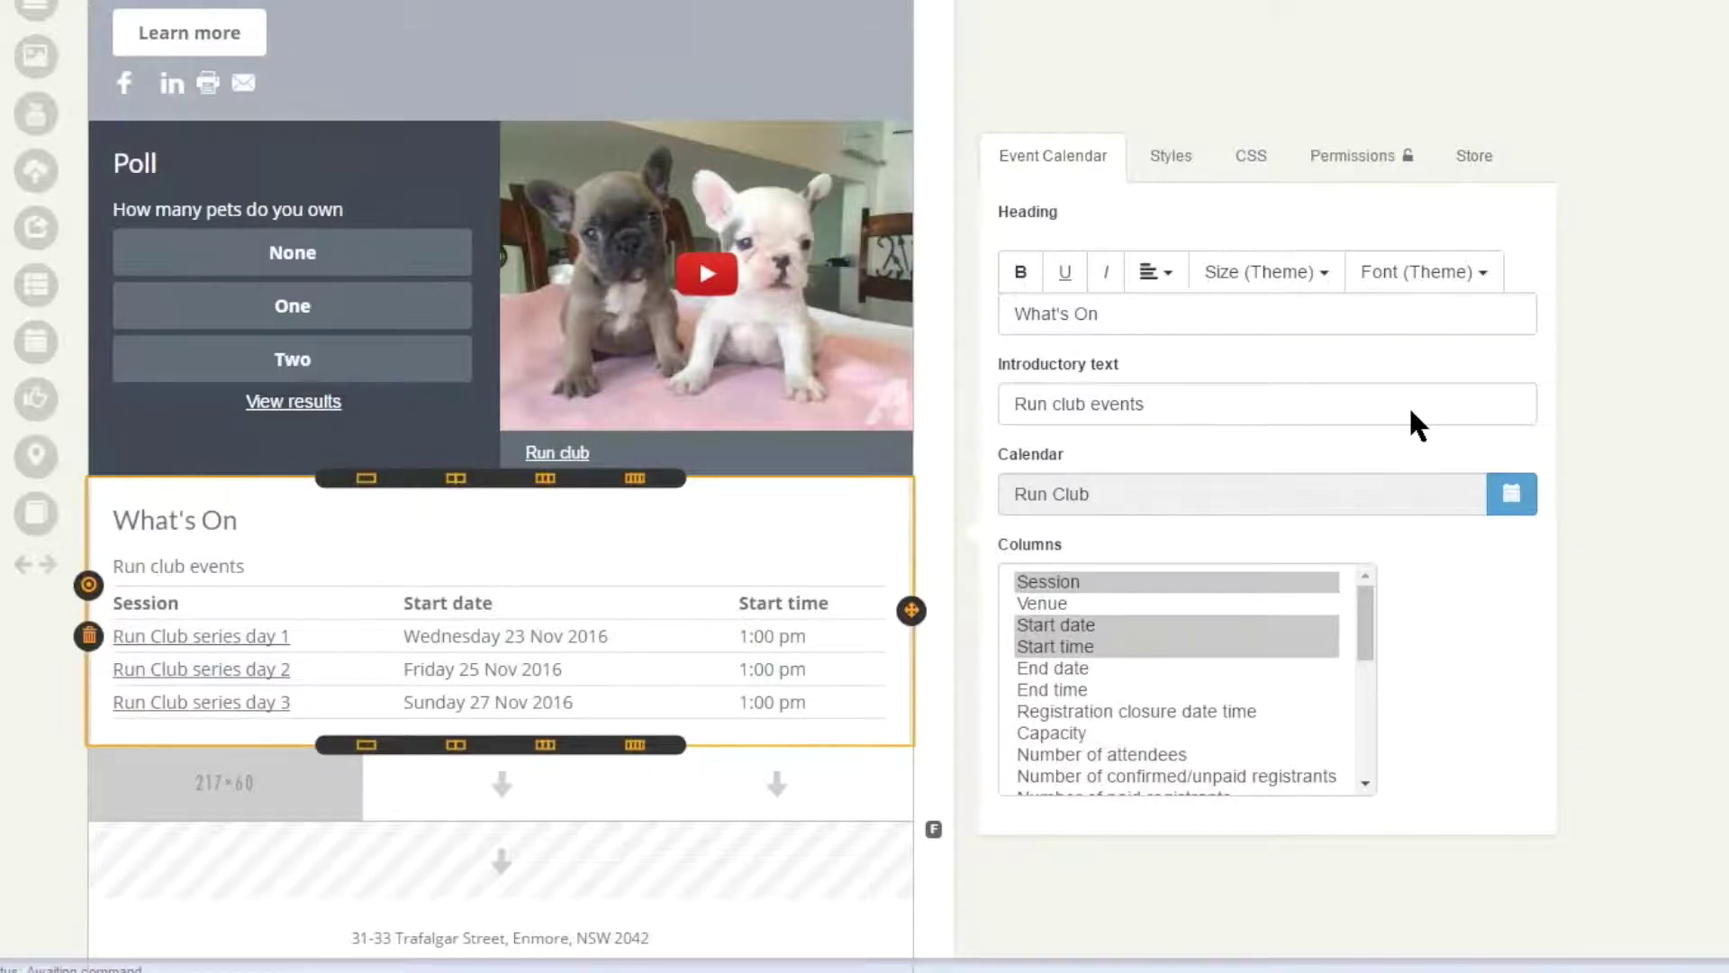
- Add an Event RSVP block below the What's On calendar, keeping its heading and introductory text
scroll(1409, 405, "down", 3)
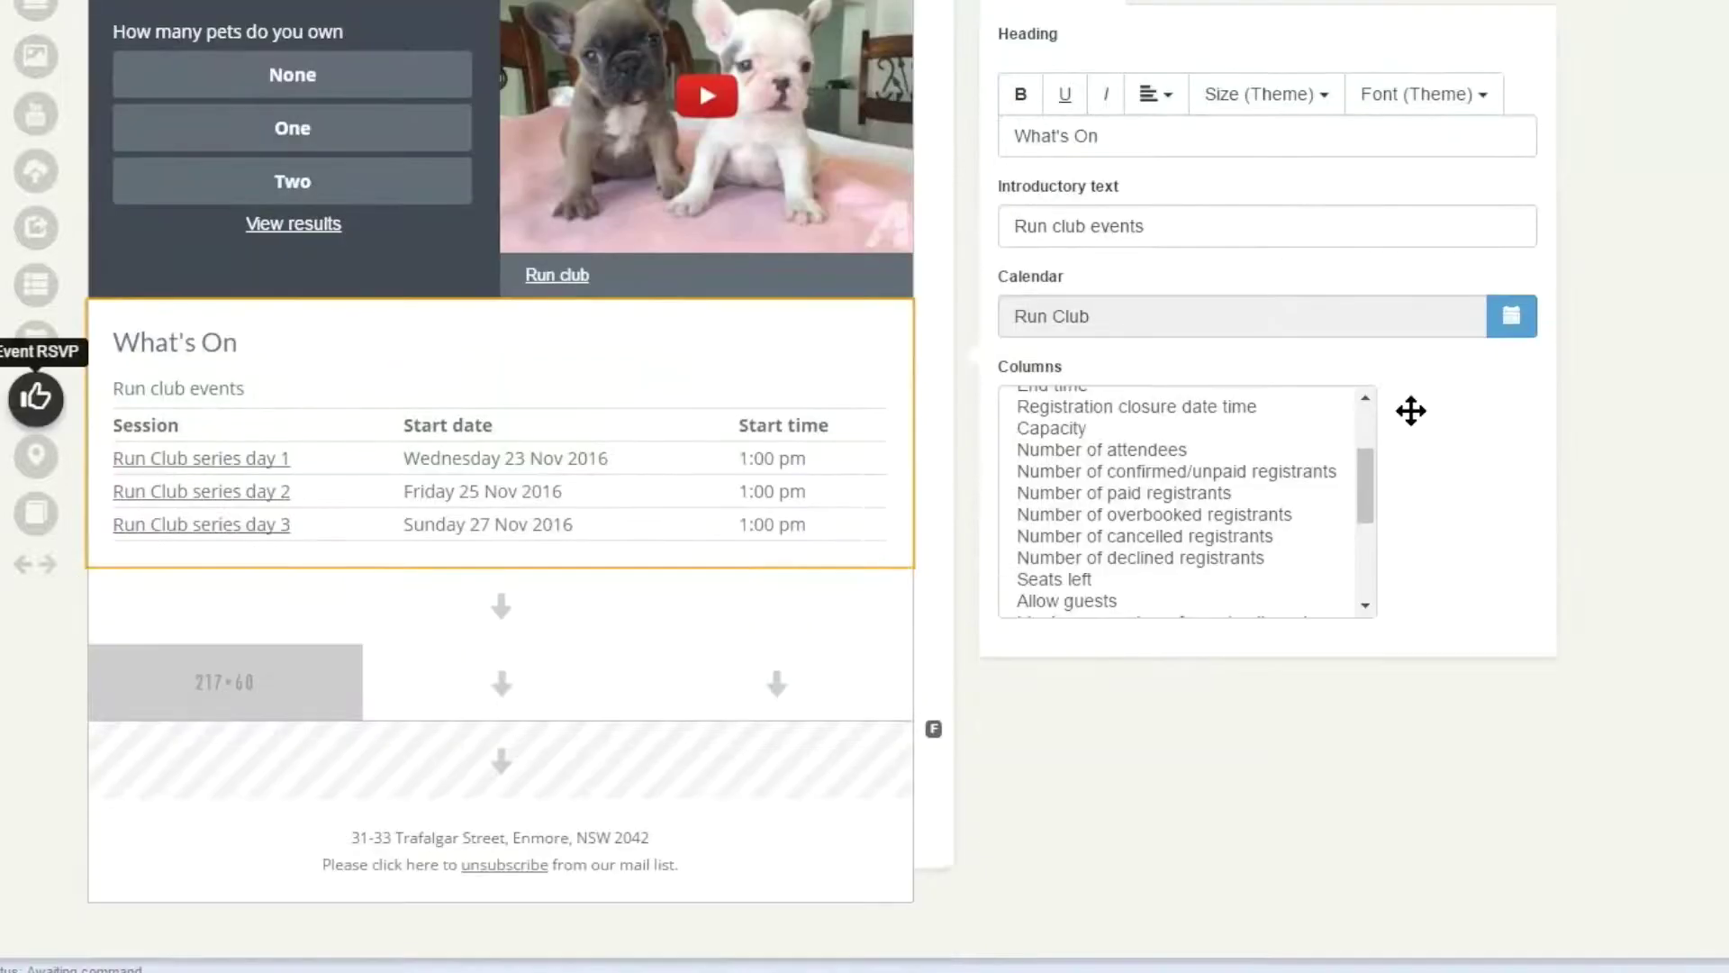
left_click_drag(35, 397, 546, 591)
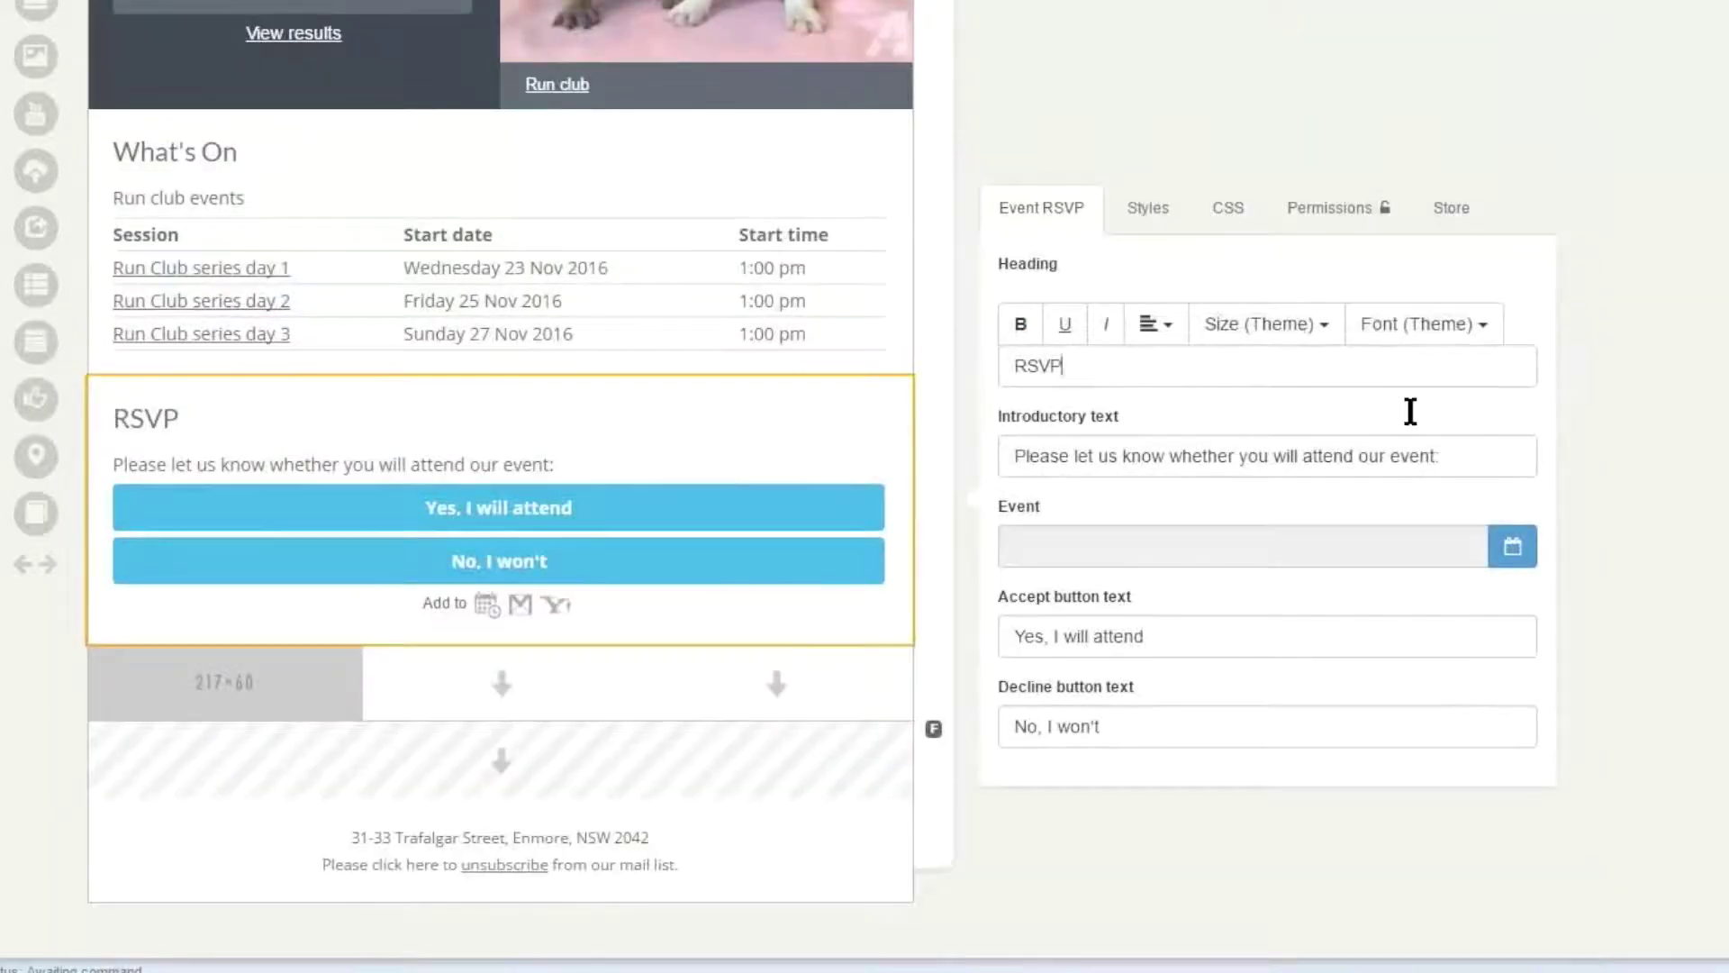
key("shift+Left")
left_click(1320, 456)
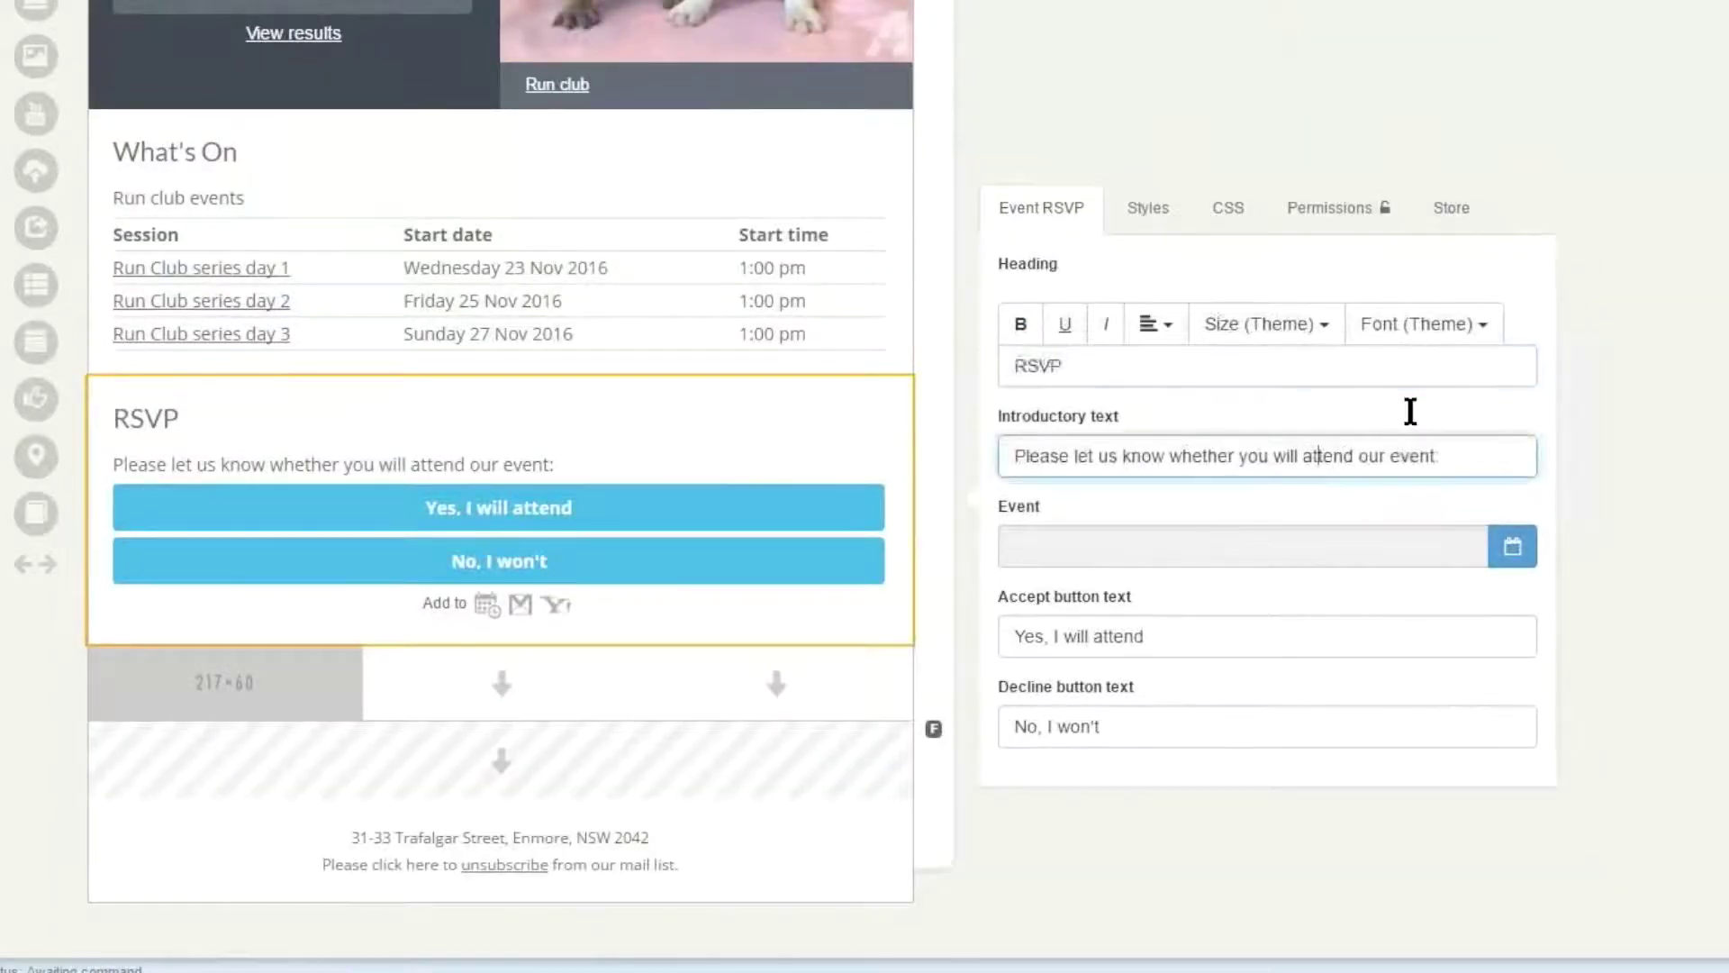
key("ctrl+a")
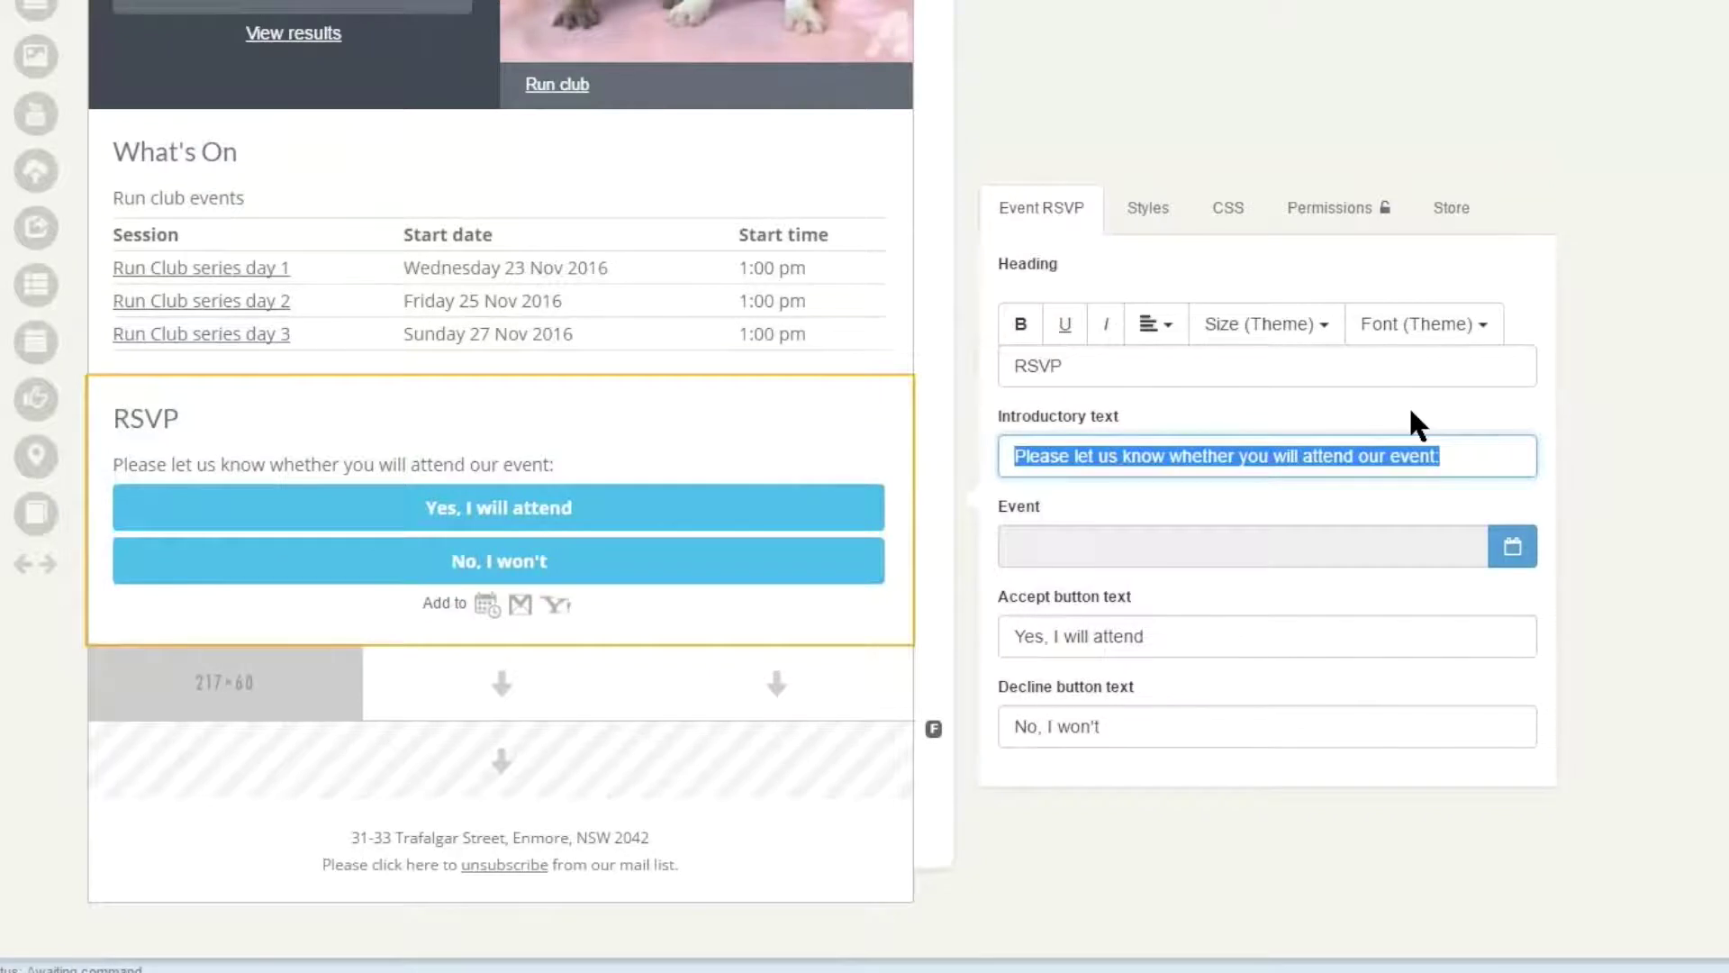
left_click(1410, 413)
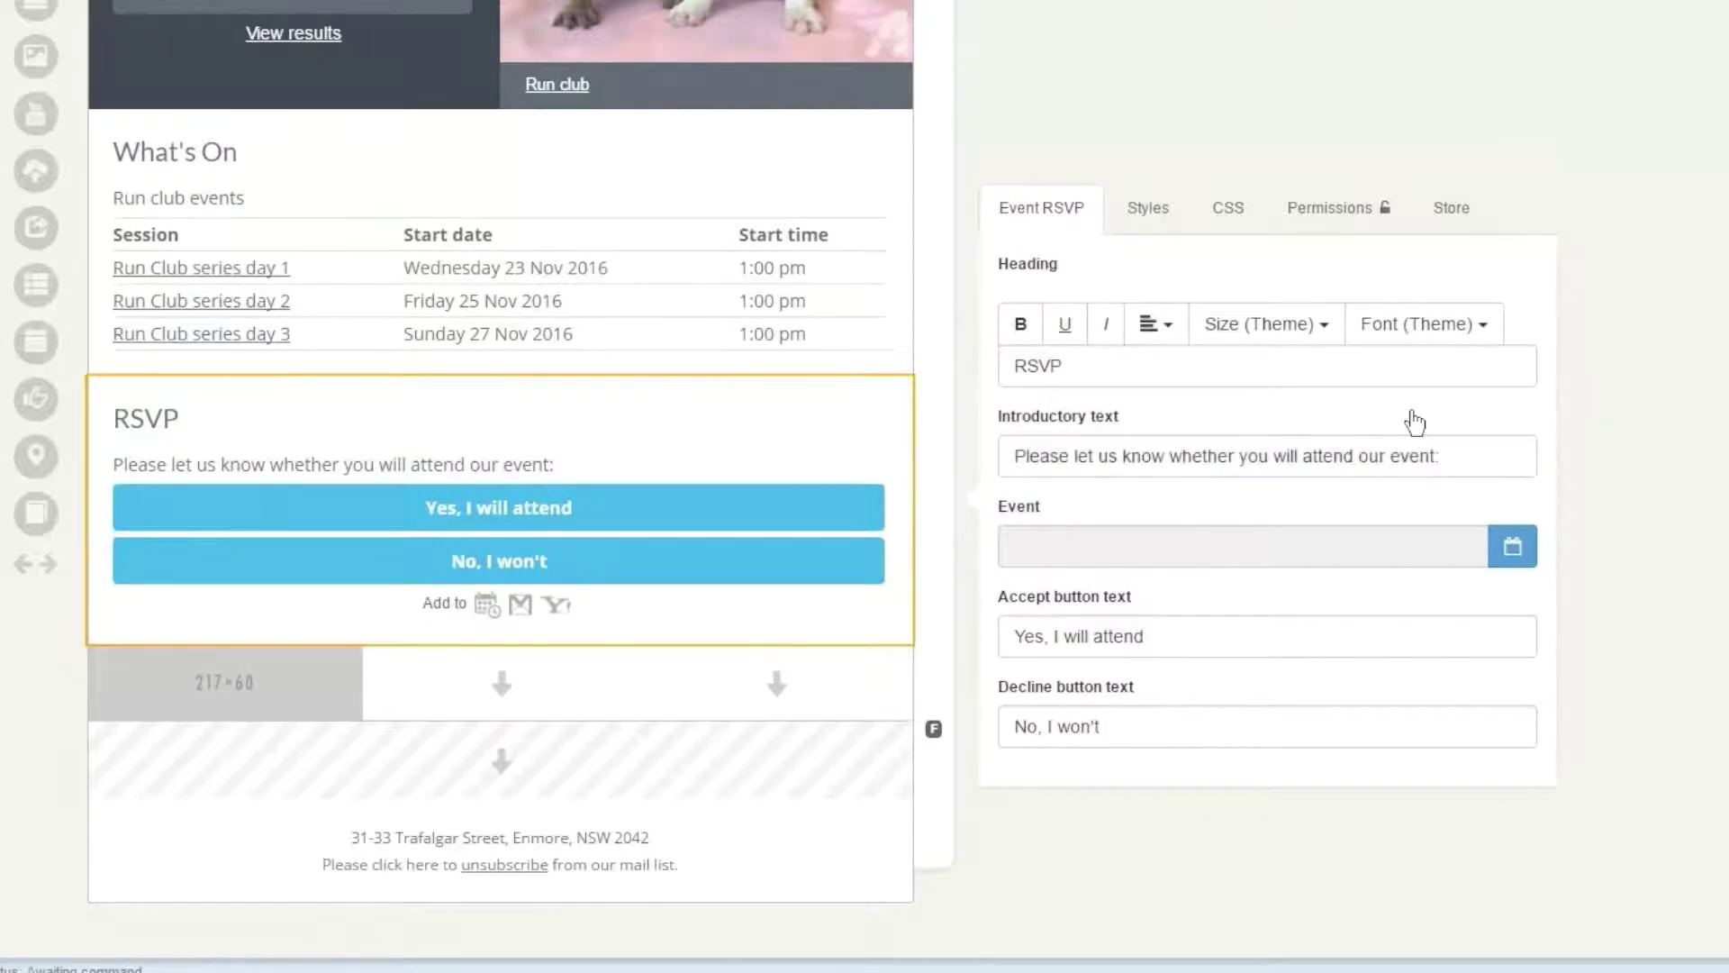
- Link the RSVP to Run Club series day 1 and change the accept text to 'Register now'
left_click(1513, 546)
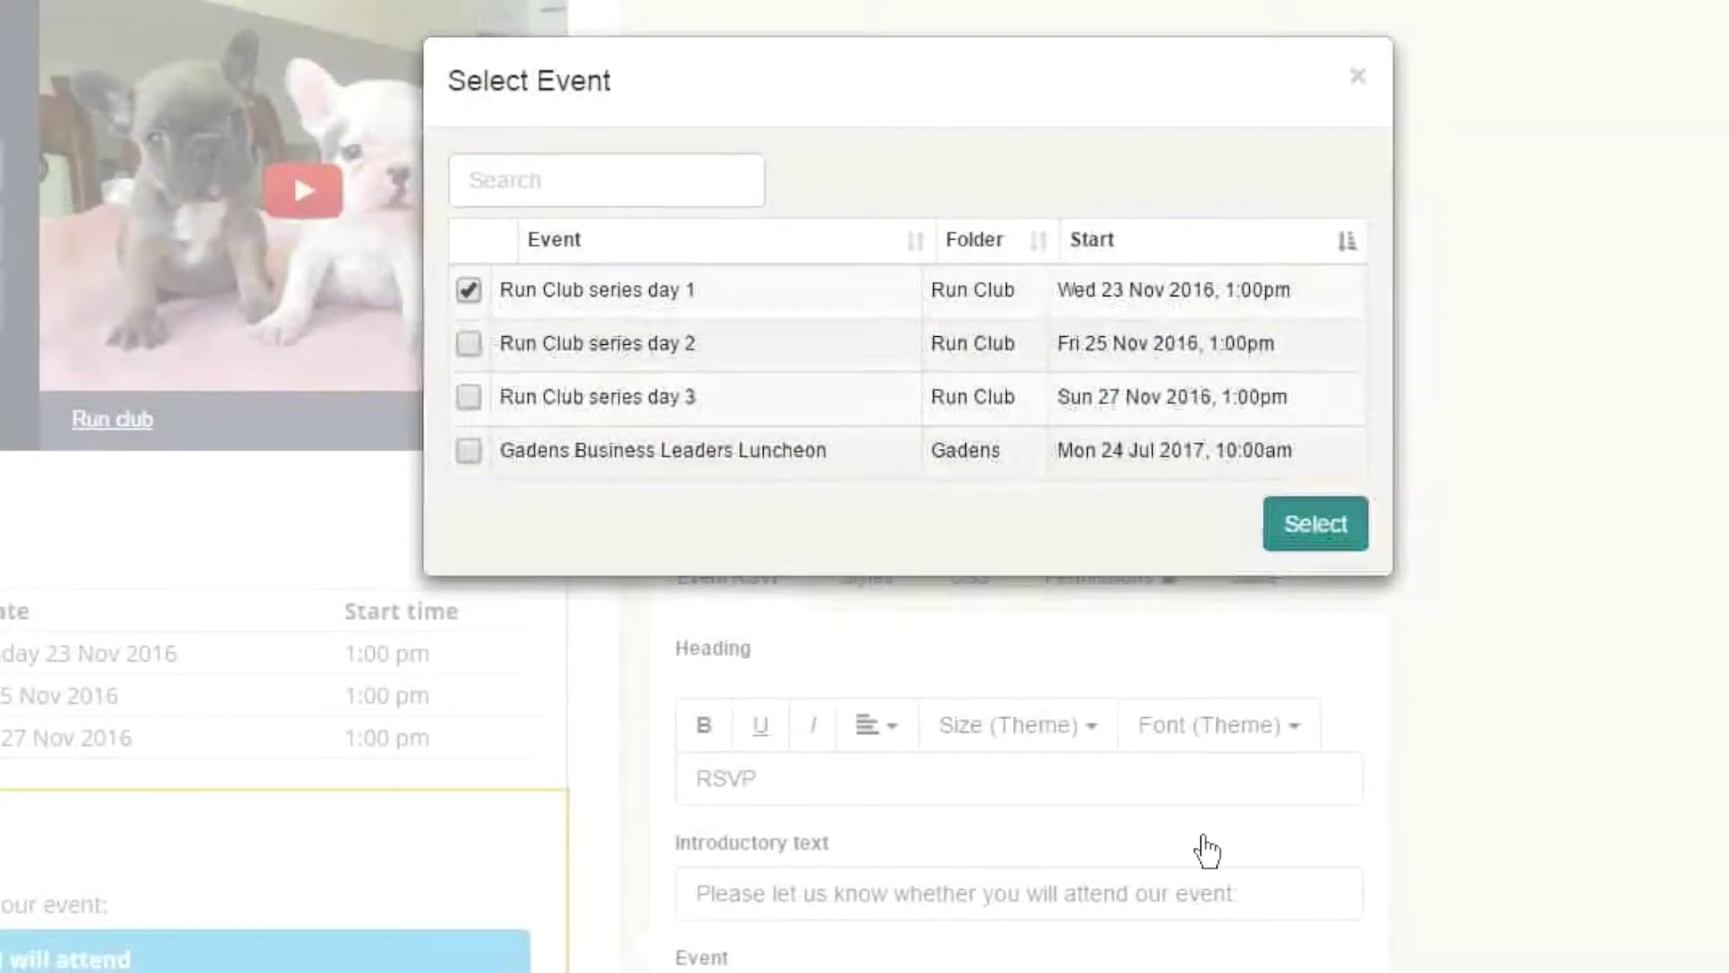
left_click(1316, 524)
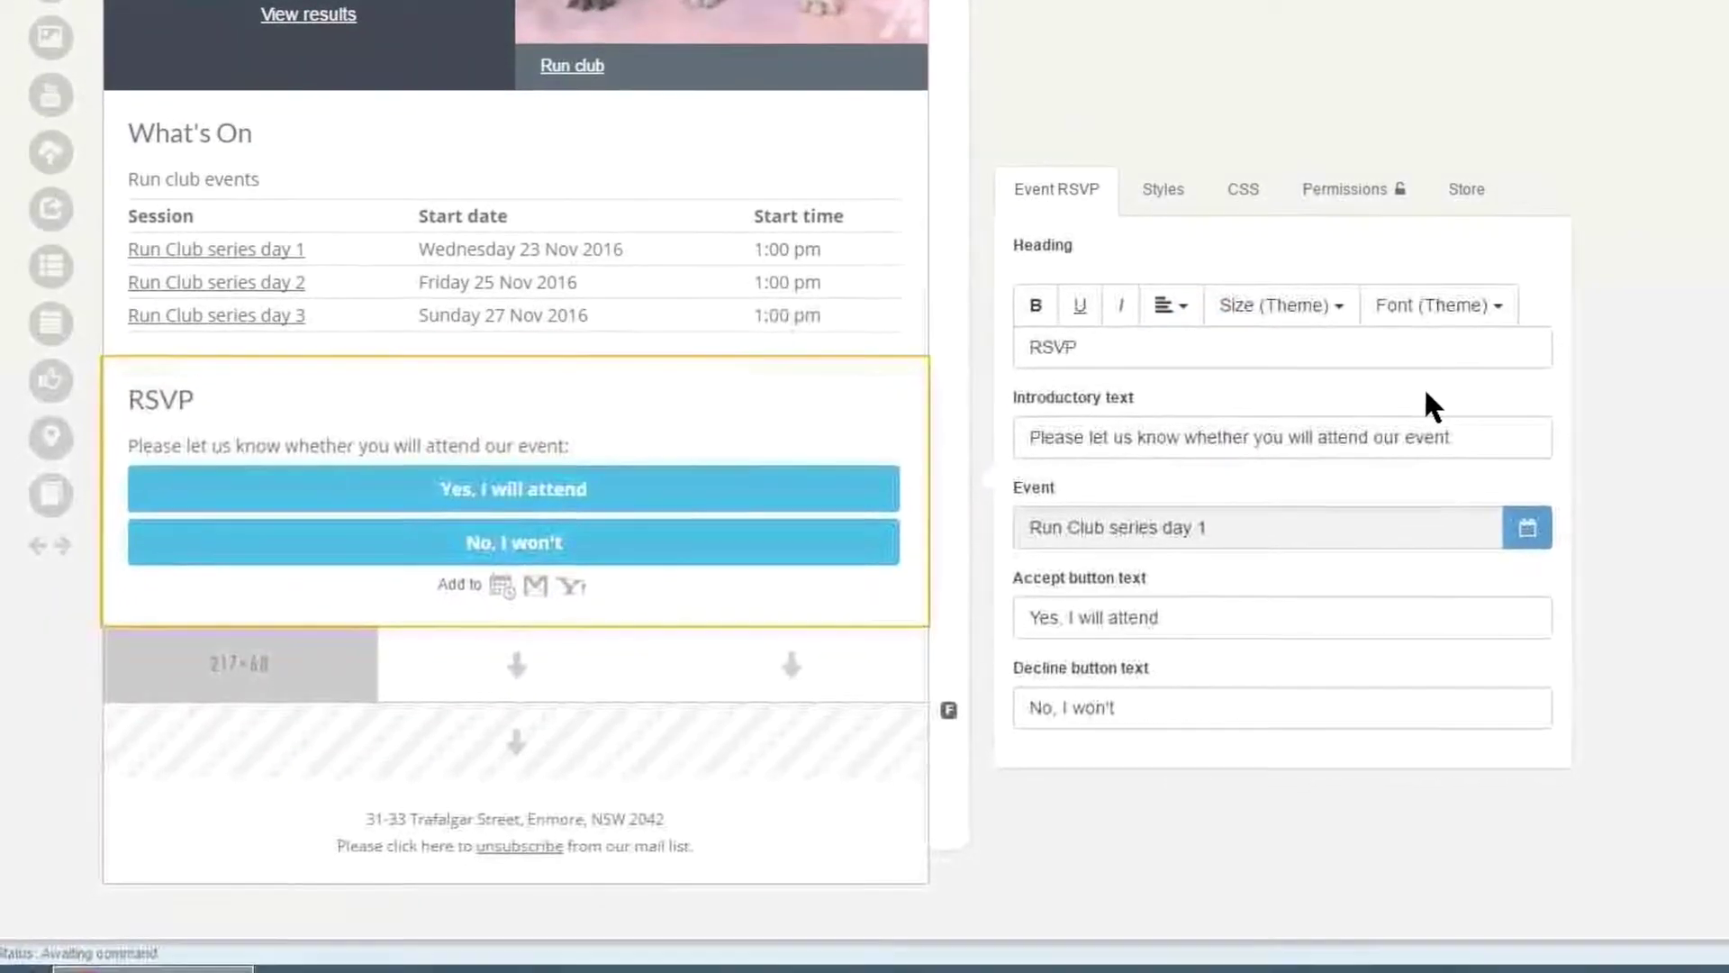
key("Tab")
type("Register now")
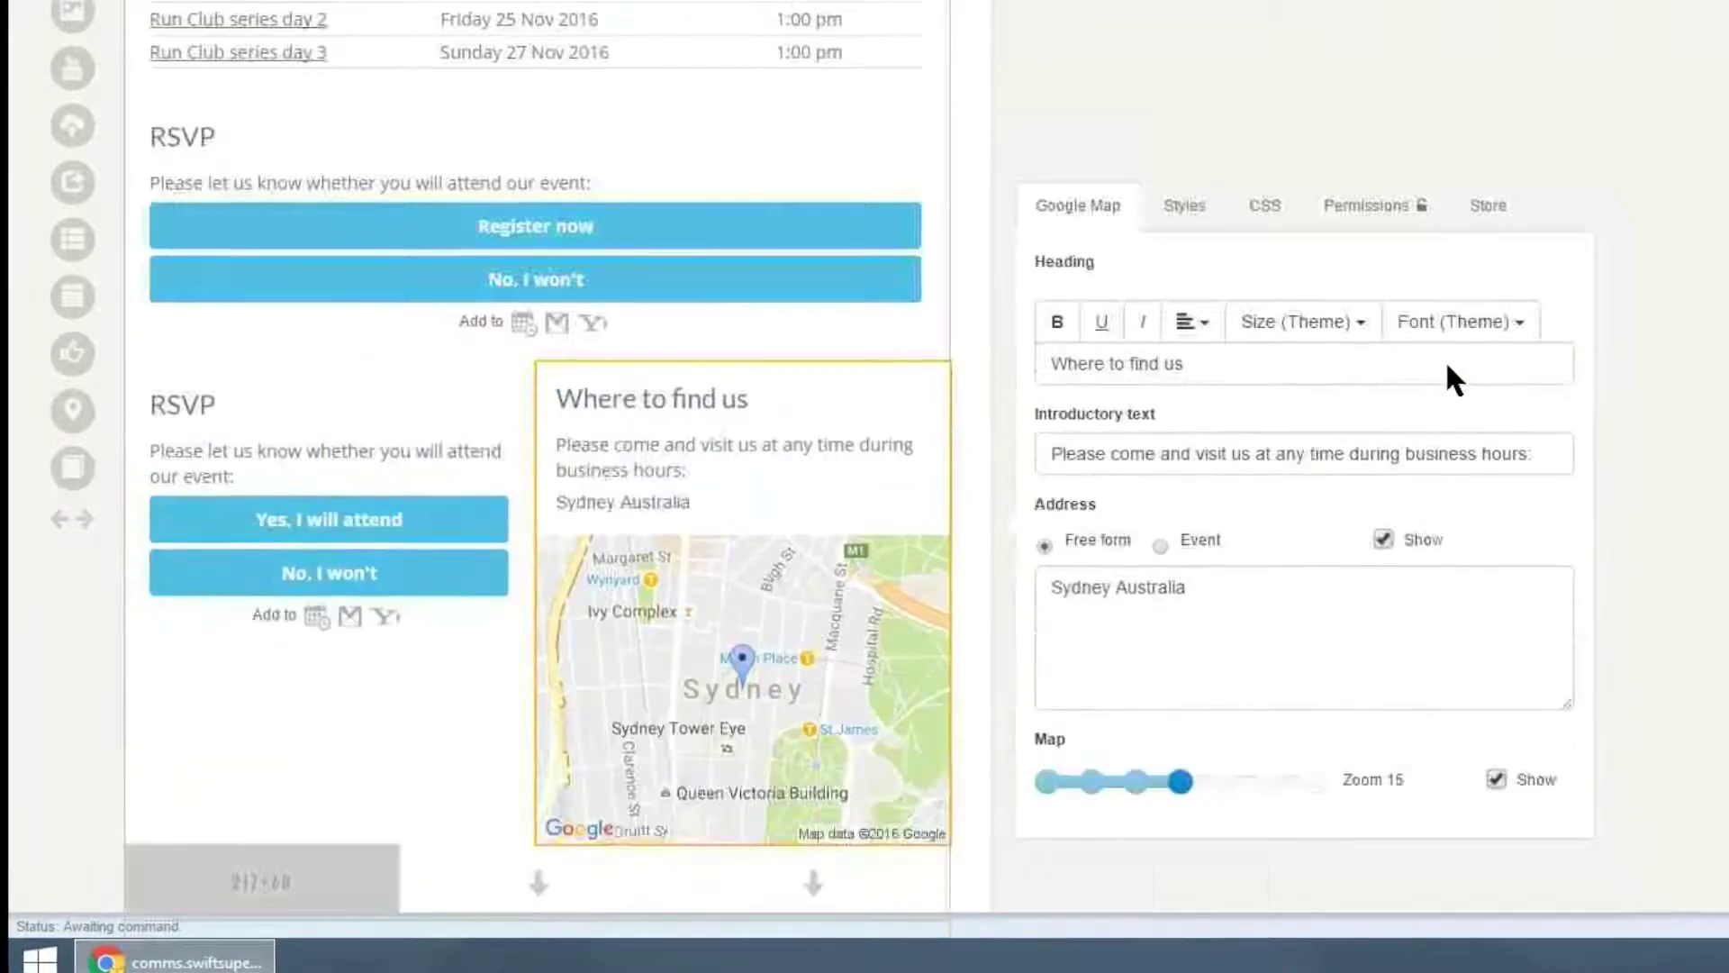
scroll(1446, 360, "down", 1)
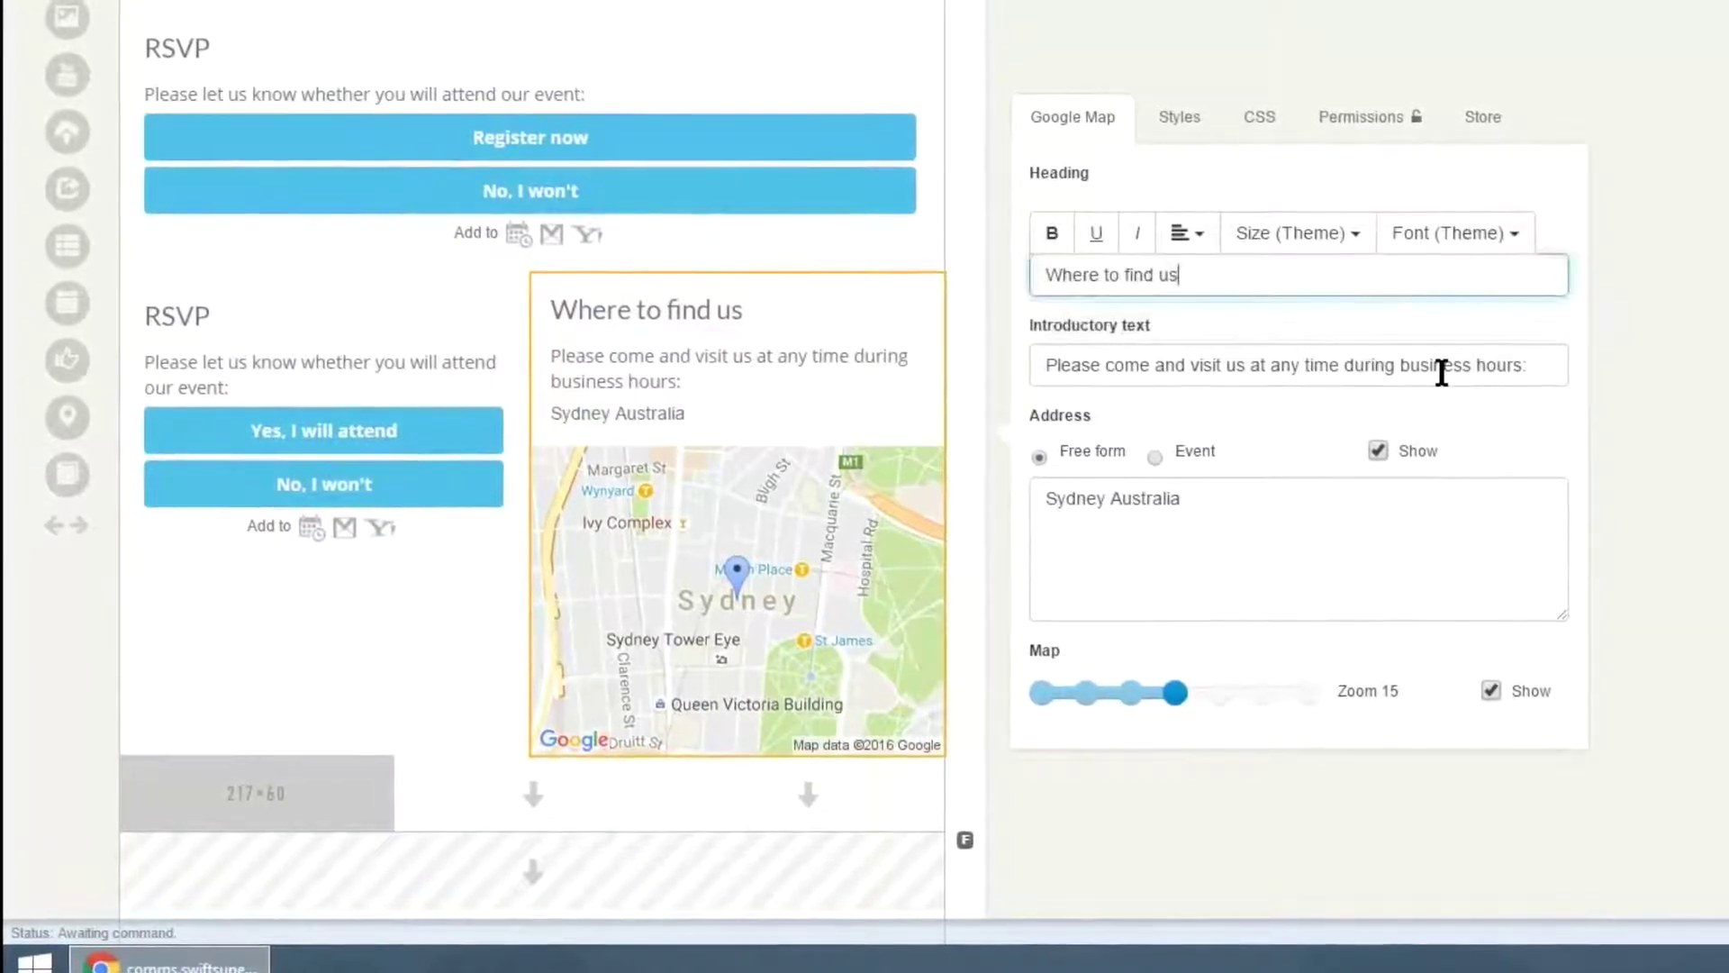
key("ctrl+a")
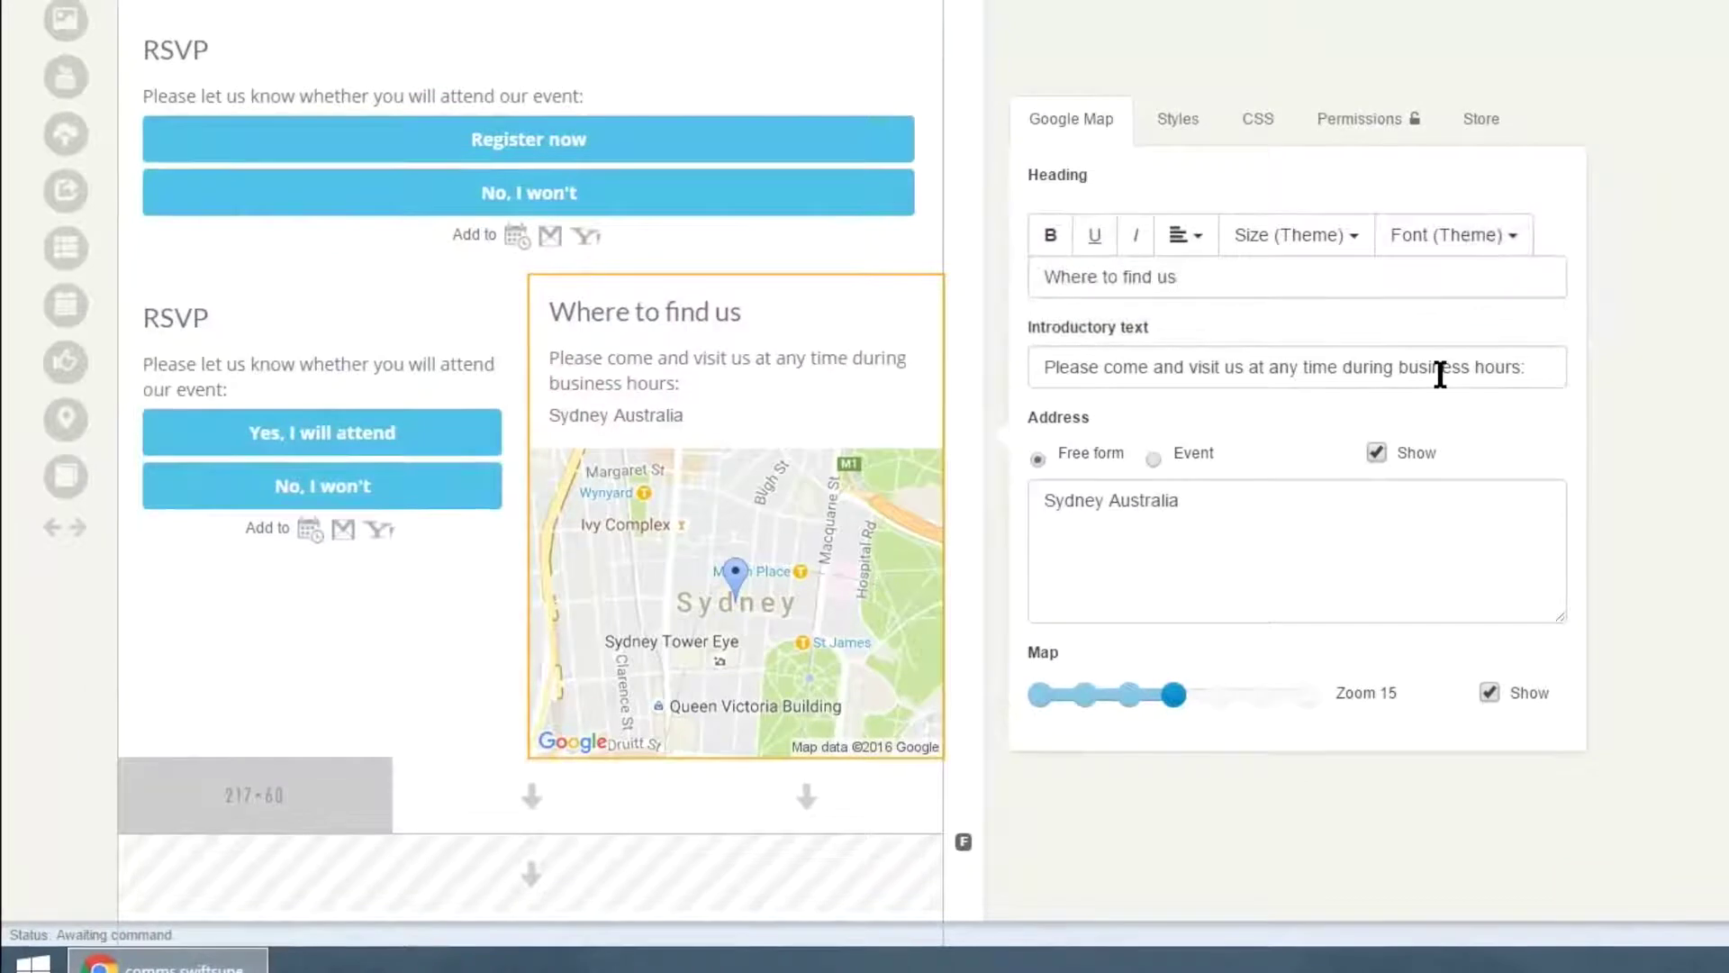
left_click_drag(1055, 367, 1439, 371)
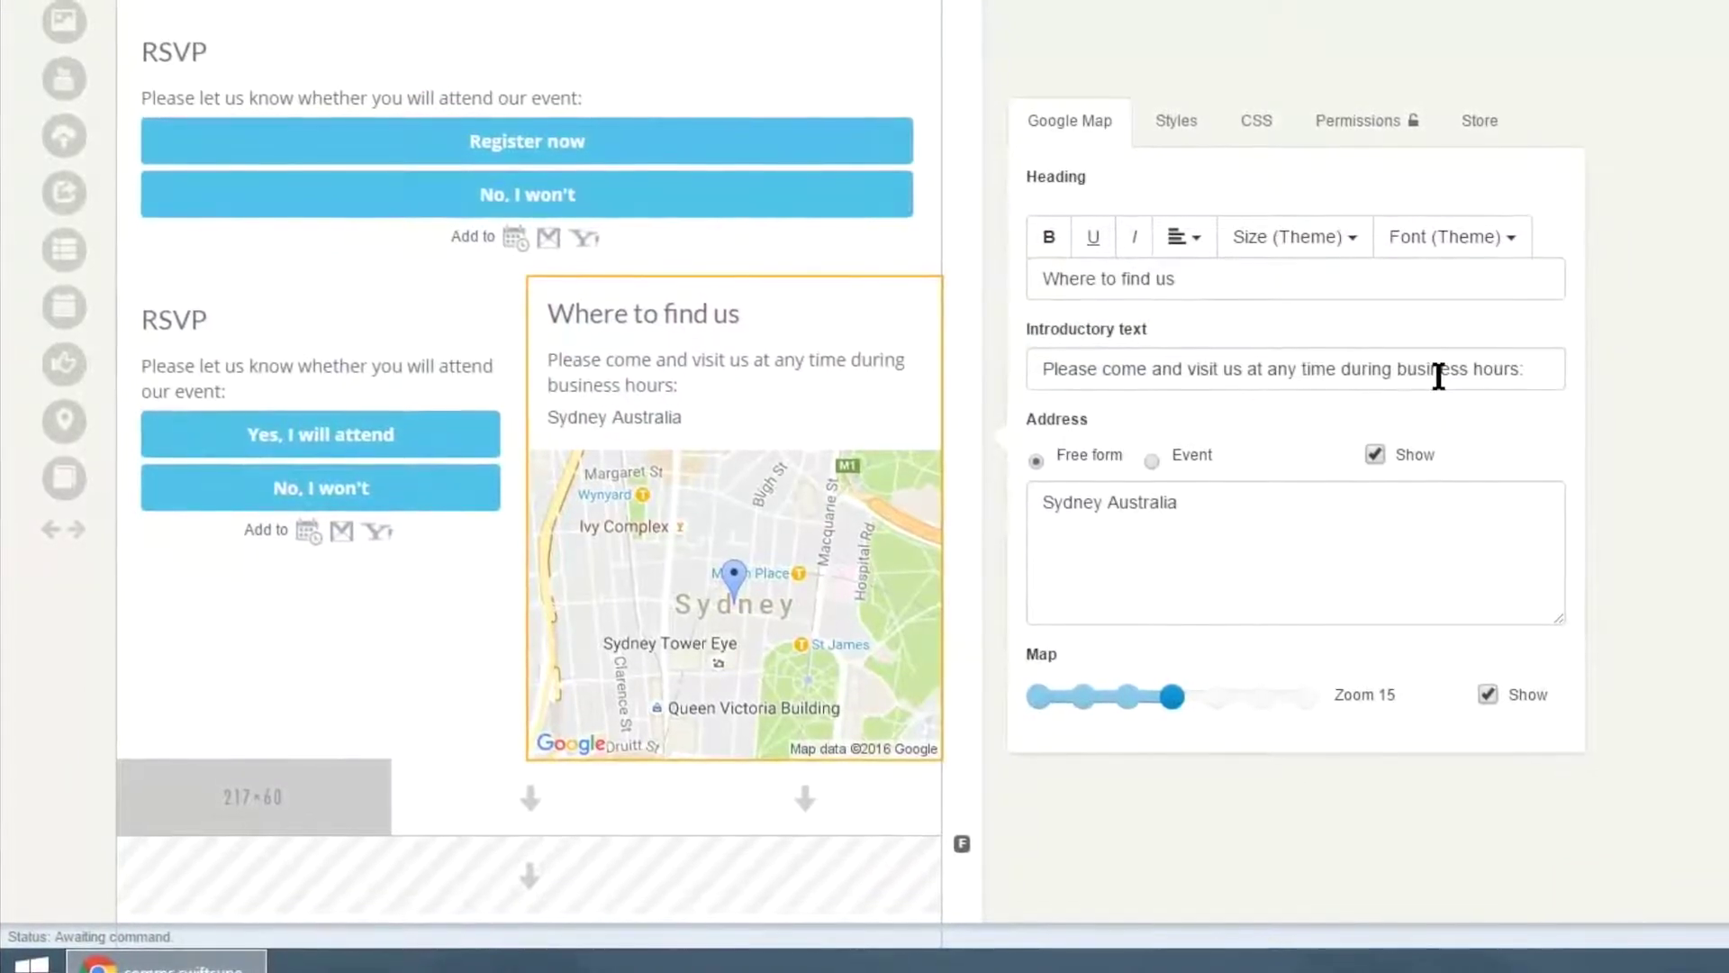
left_click(1152, 461)
left_click(1037, 461)
left_click_drag(1180, 503, 1036, 502)
key("ctrl+shift+Left")
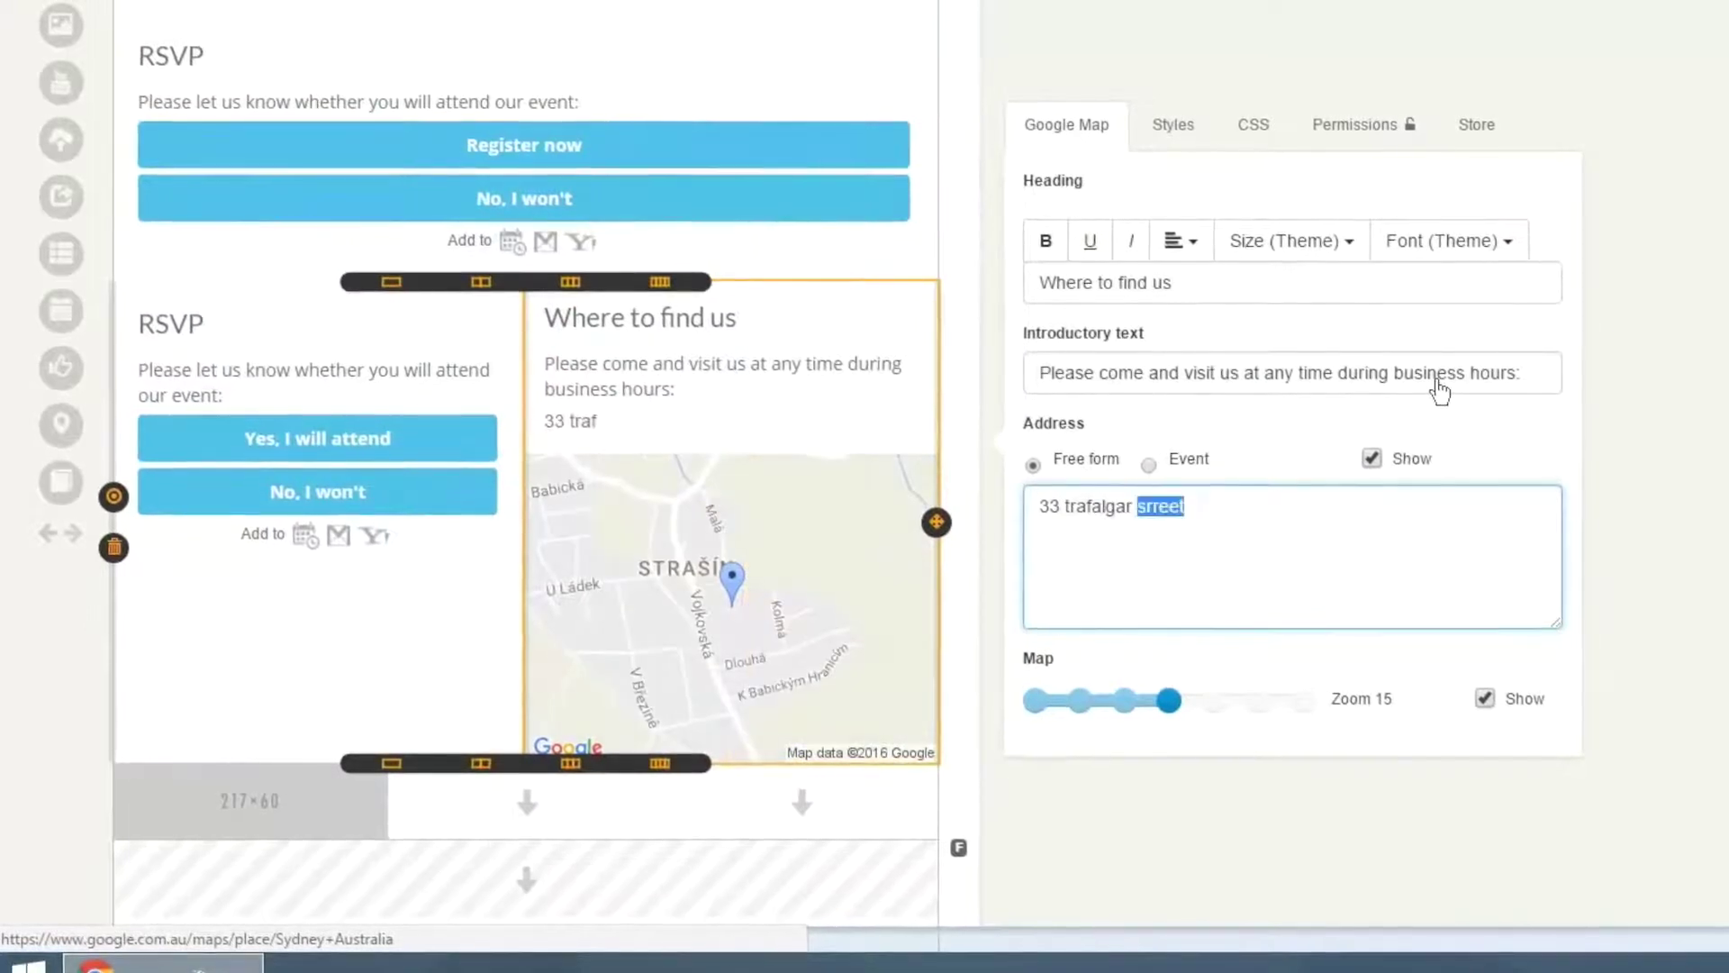
- Set the map zoom to level 18 and drop an Archive block into a new row below
scroll(1438, 392, "down", 2)
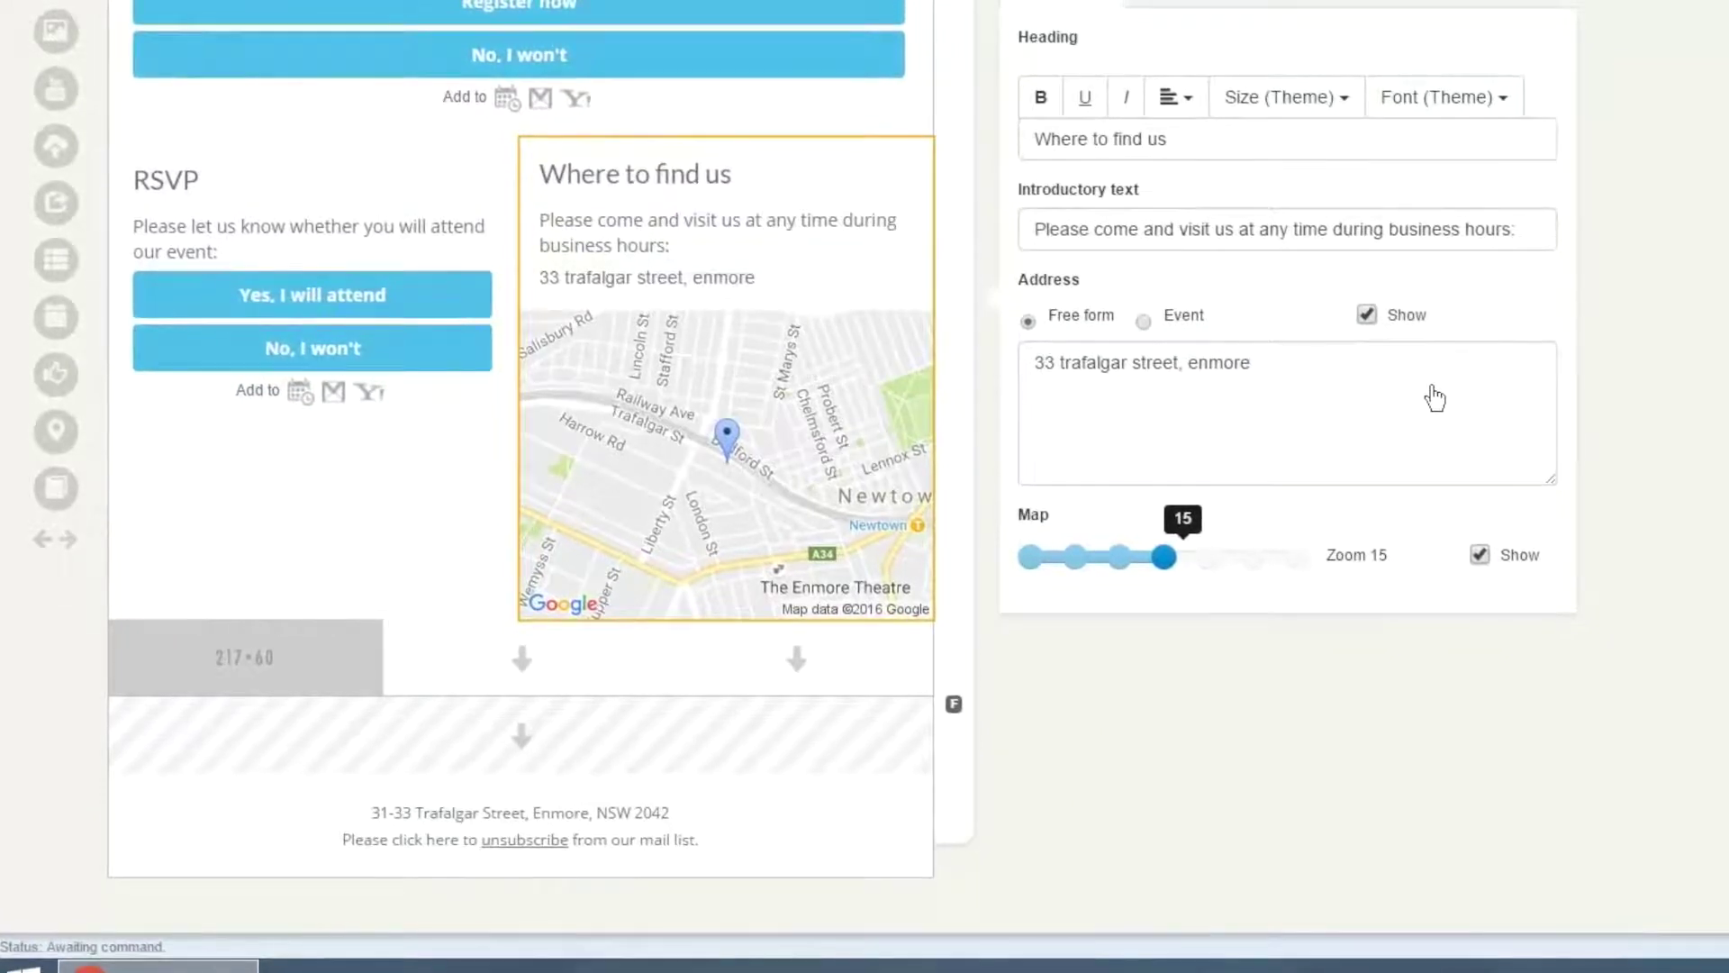
key("Left")
key("Left")
key("Left")
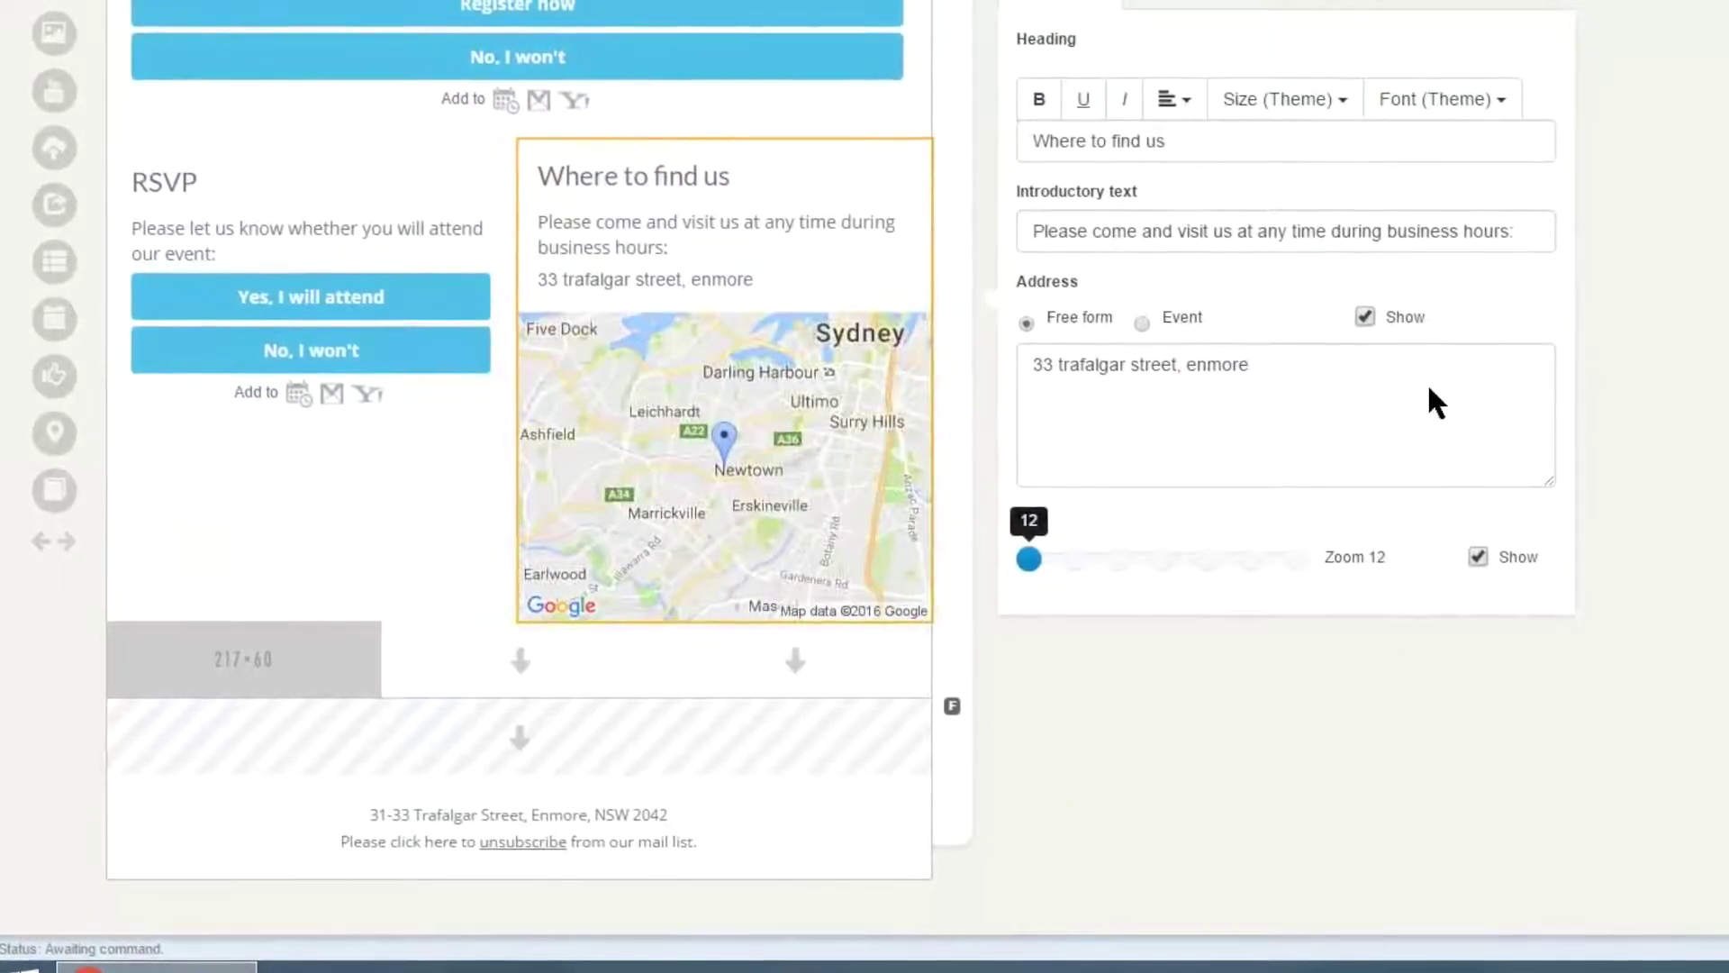
key("Right")
key("Right")
key("Right")
key("Right")
key("Right")
key("Right")
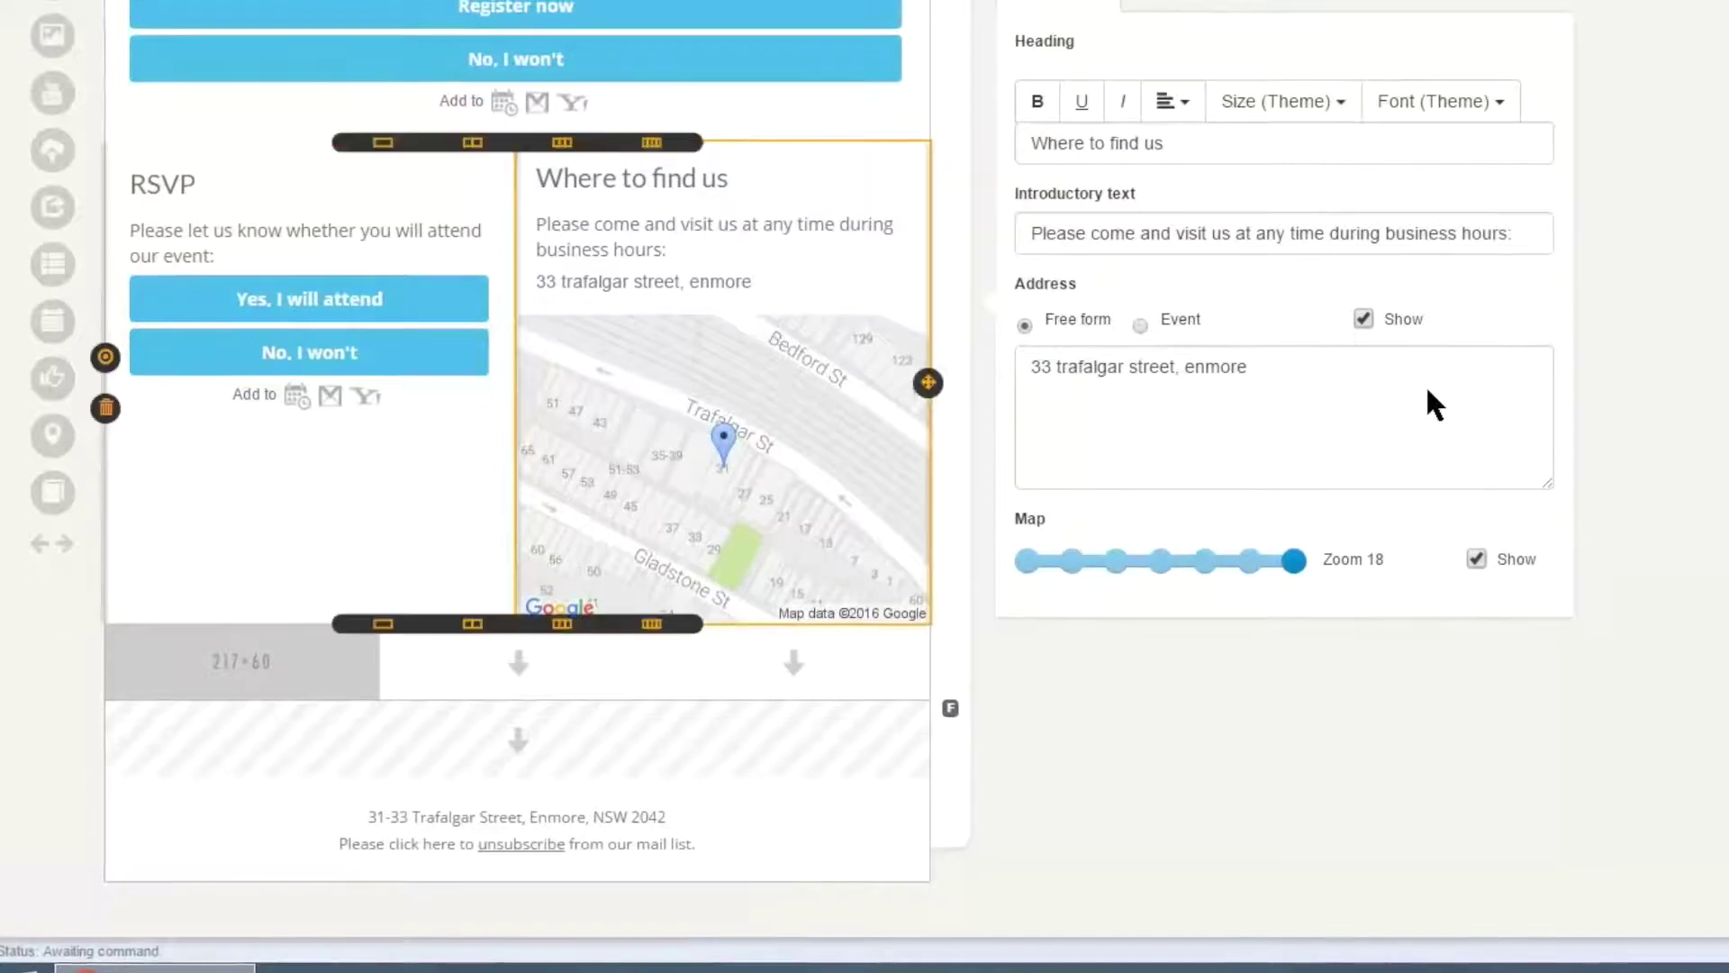
left_click(246, 625)
left_click_drag(53, 493, 374, 643)
- Make the Archive block list the emails from the Default folder
scroll(375, 643, "down", 1)
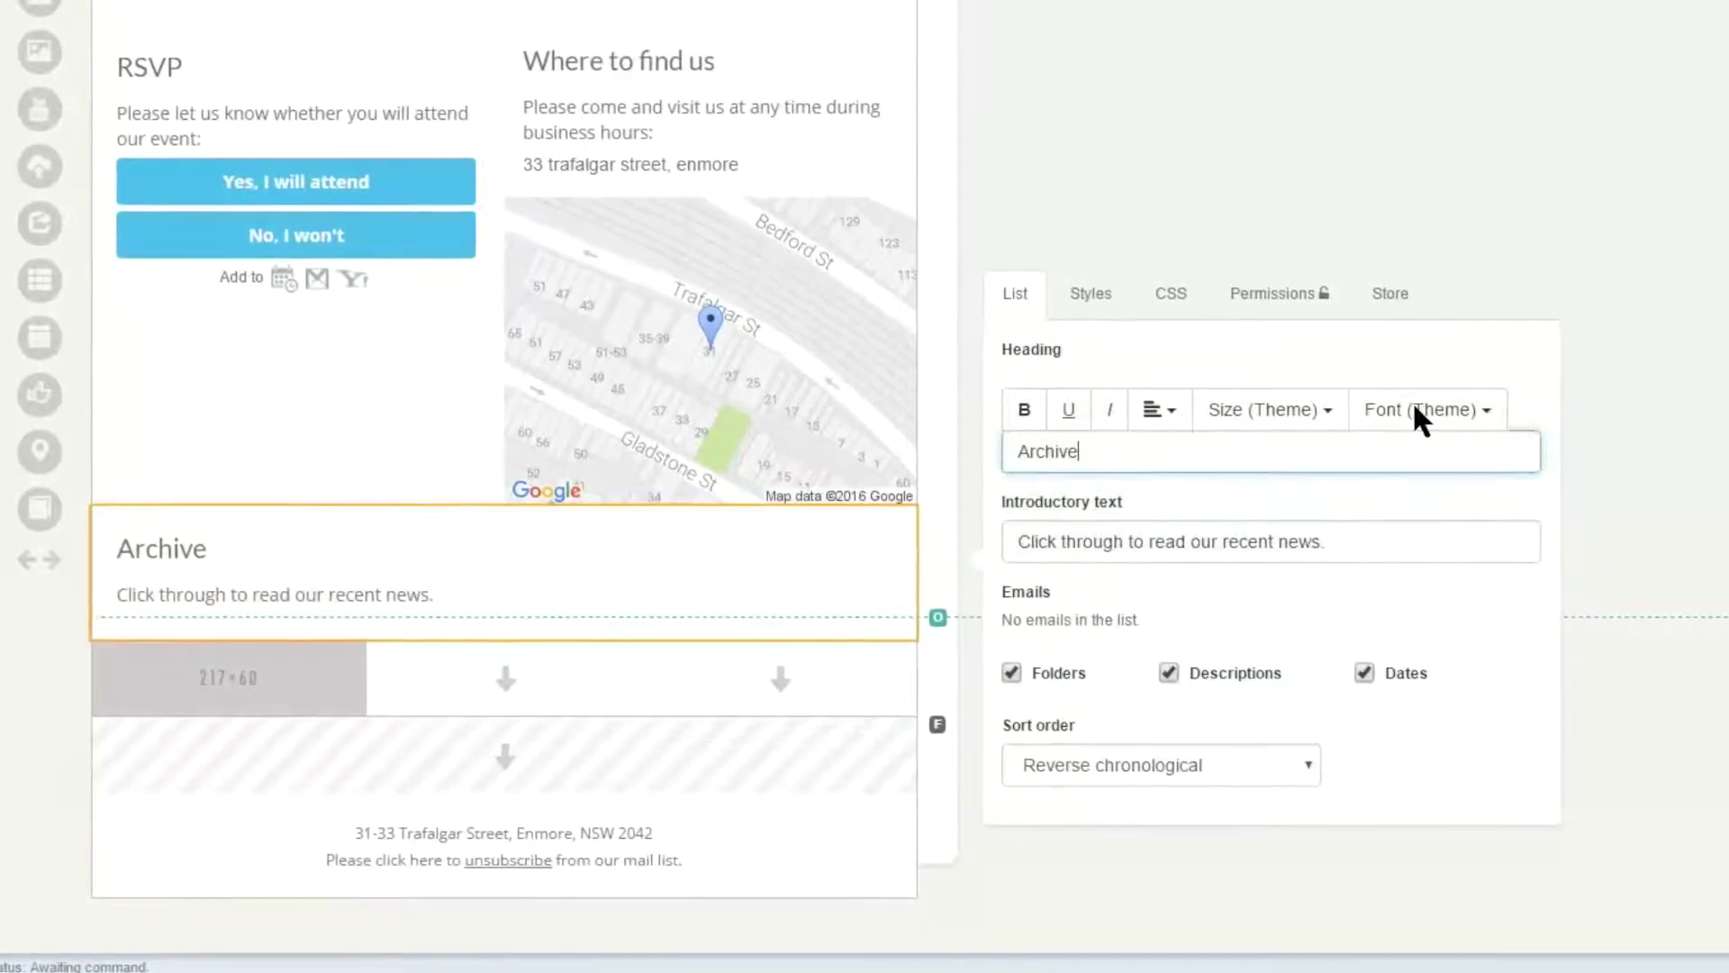
key("Tab")
key("ctrl+a")
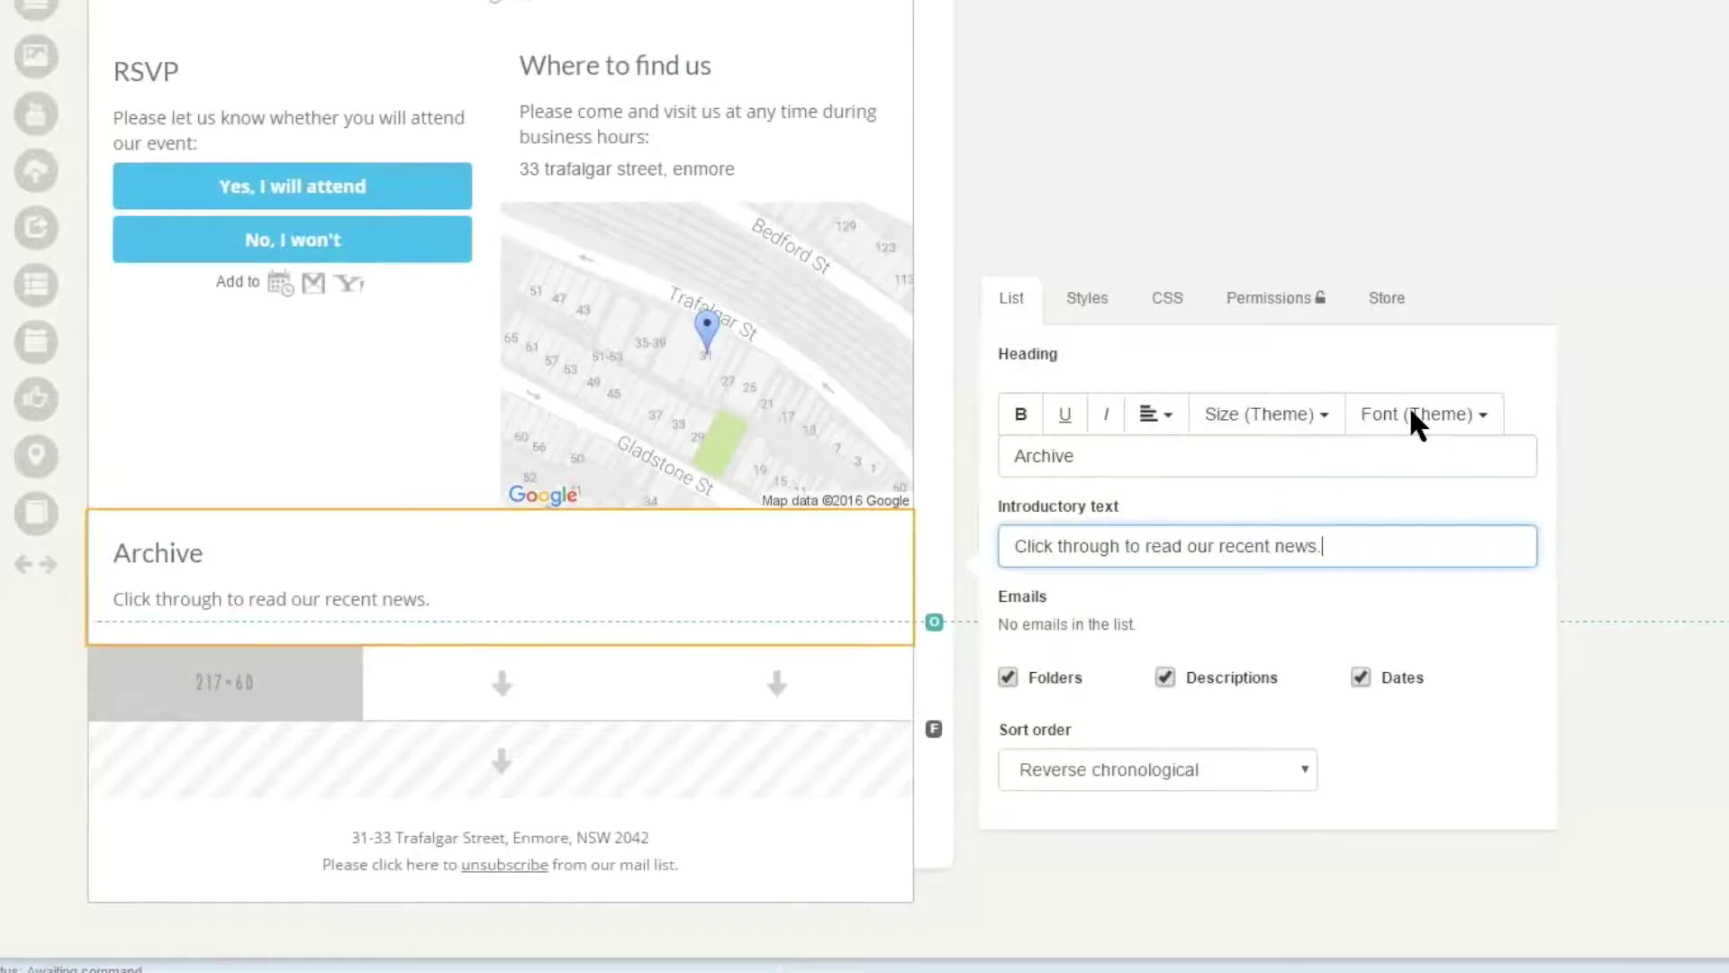
left_click(1067, 624)
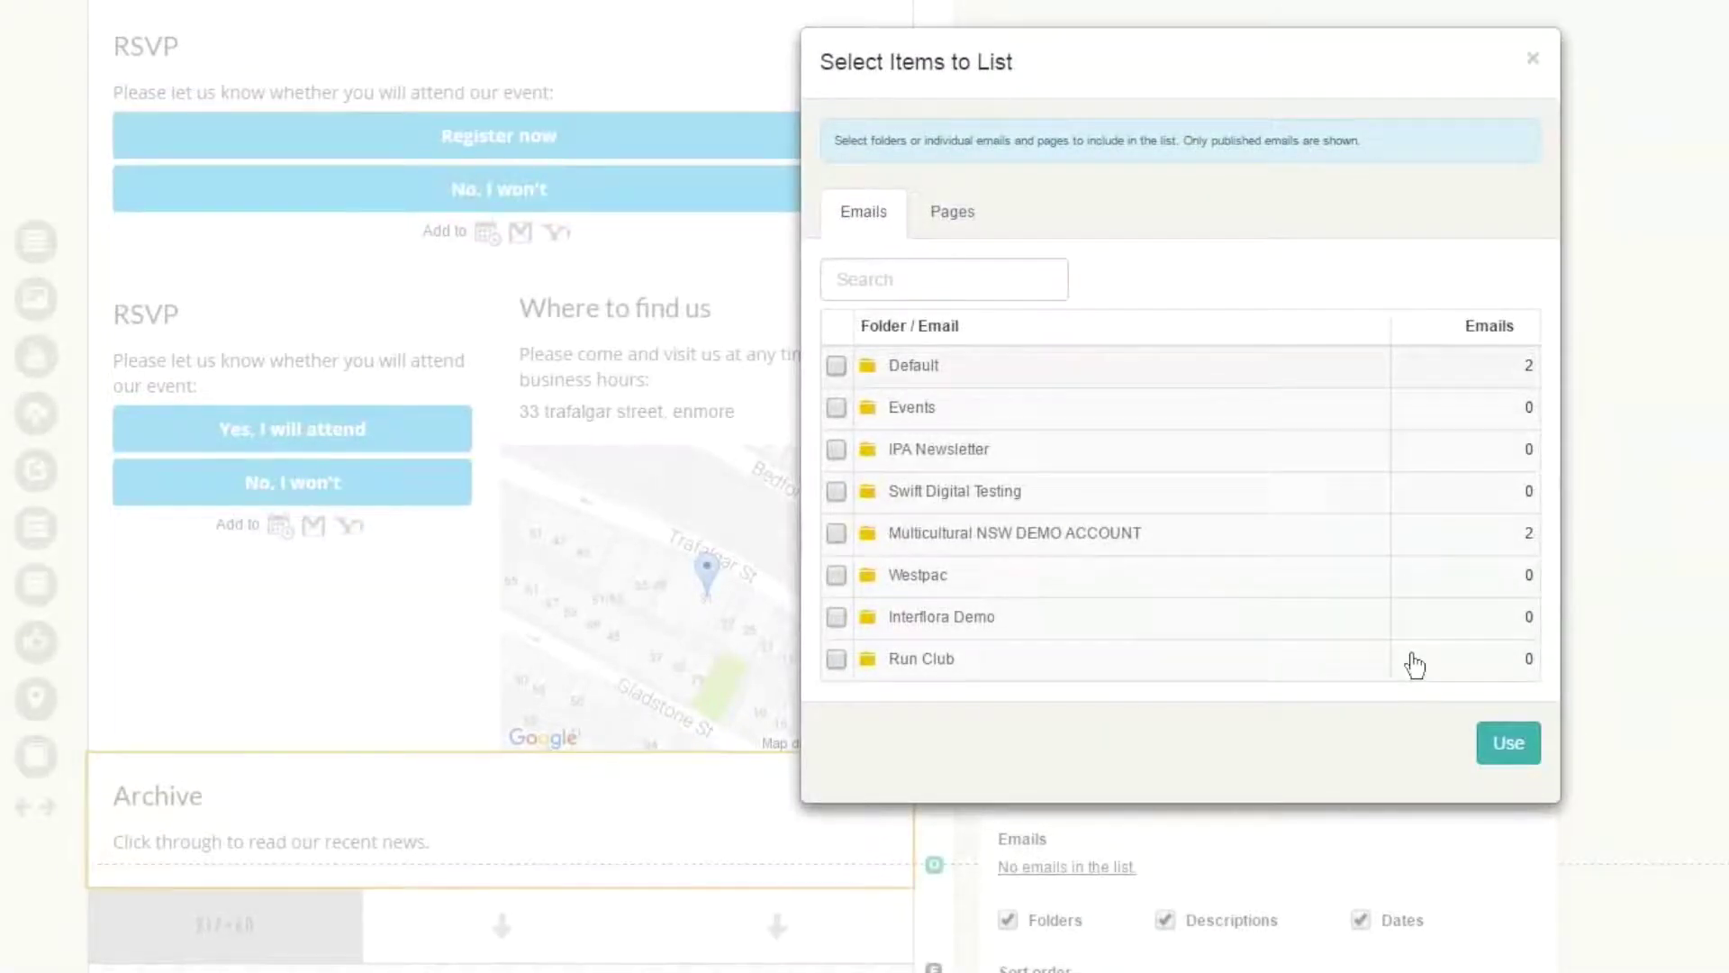
left_click(836, 365)
left_click(1509, 743)
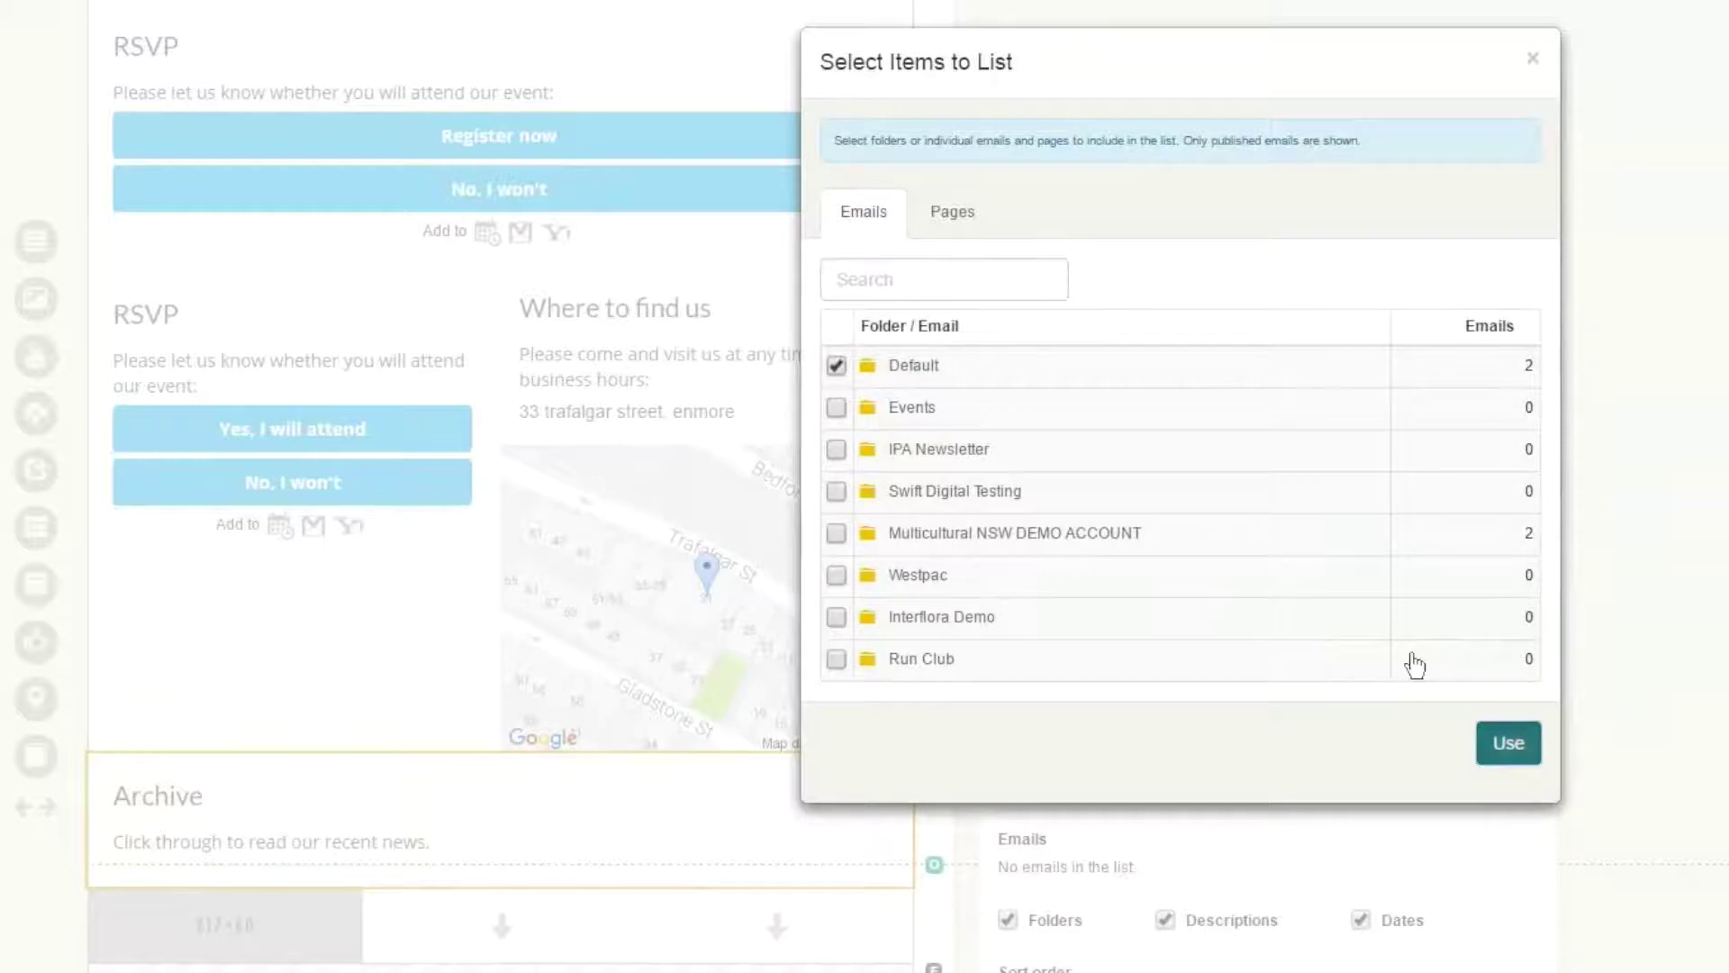
- Keep the archive sort order as Reverse chronological
scroll(1411, 464, "down", 2)
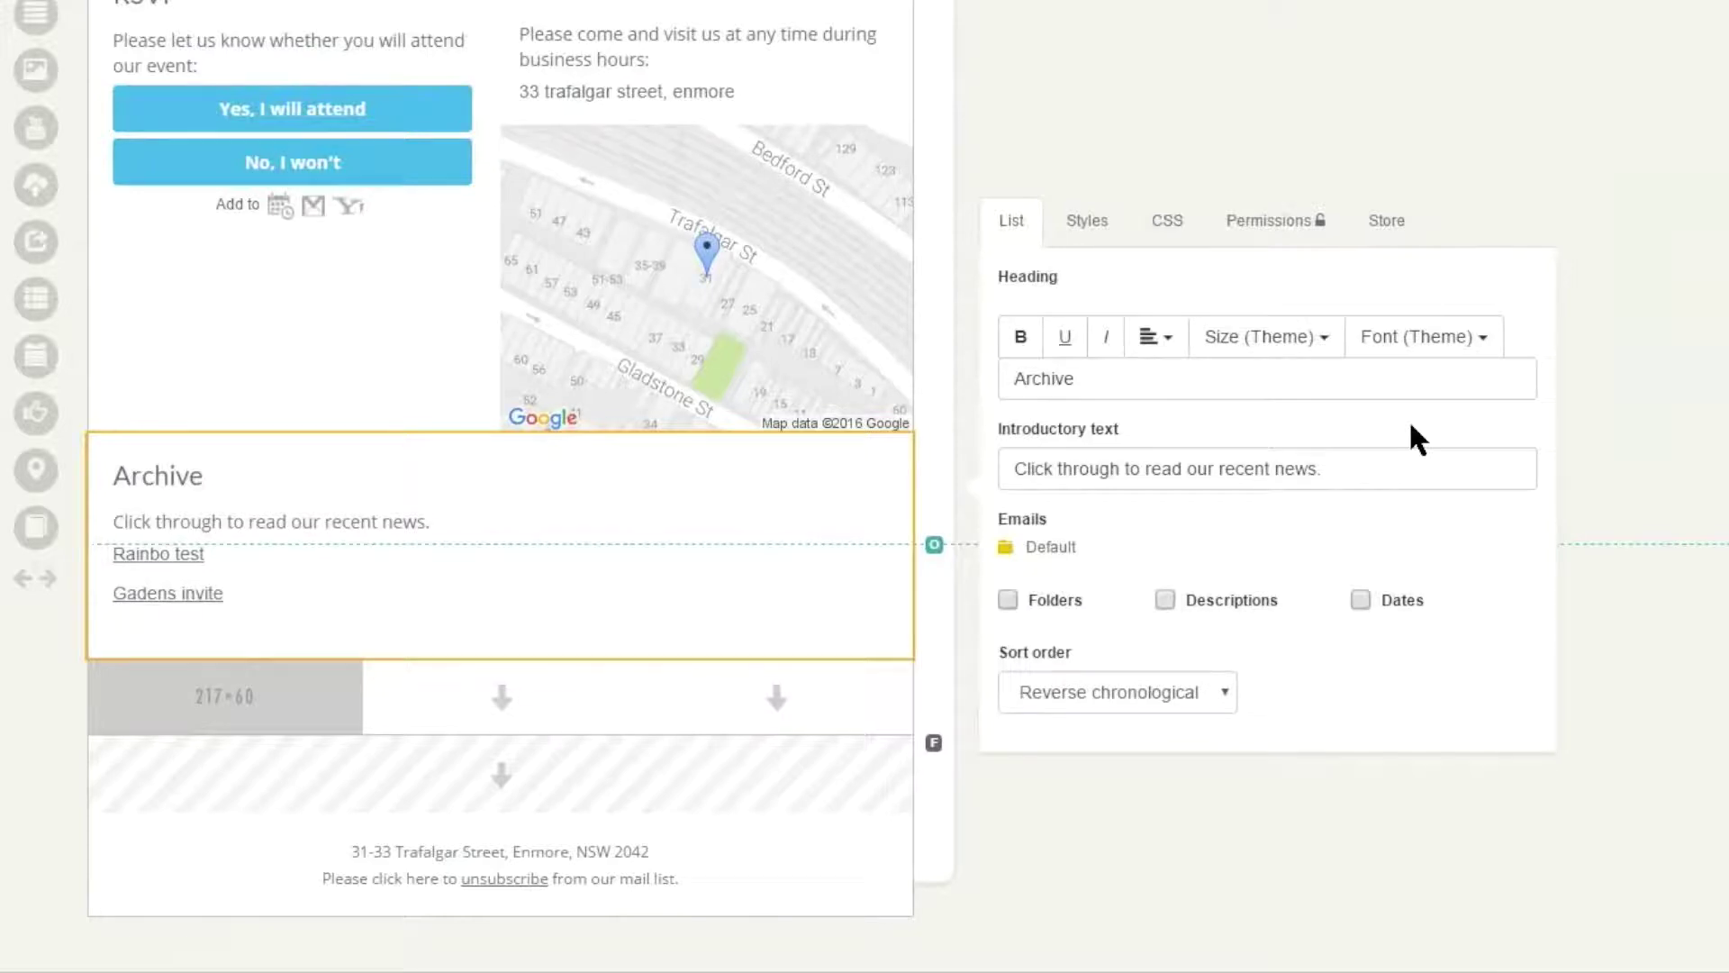
key("Down")
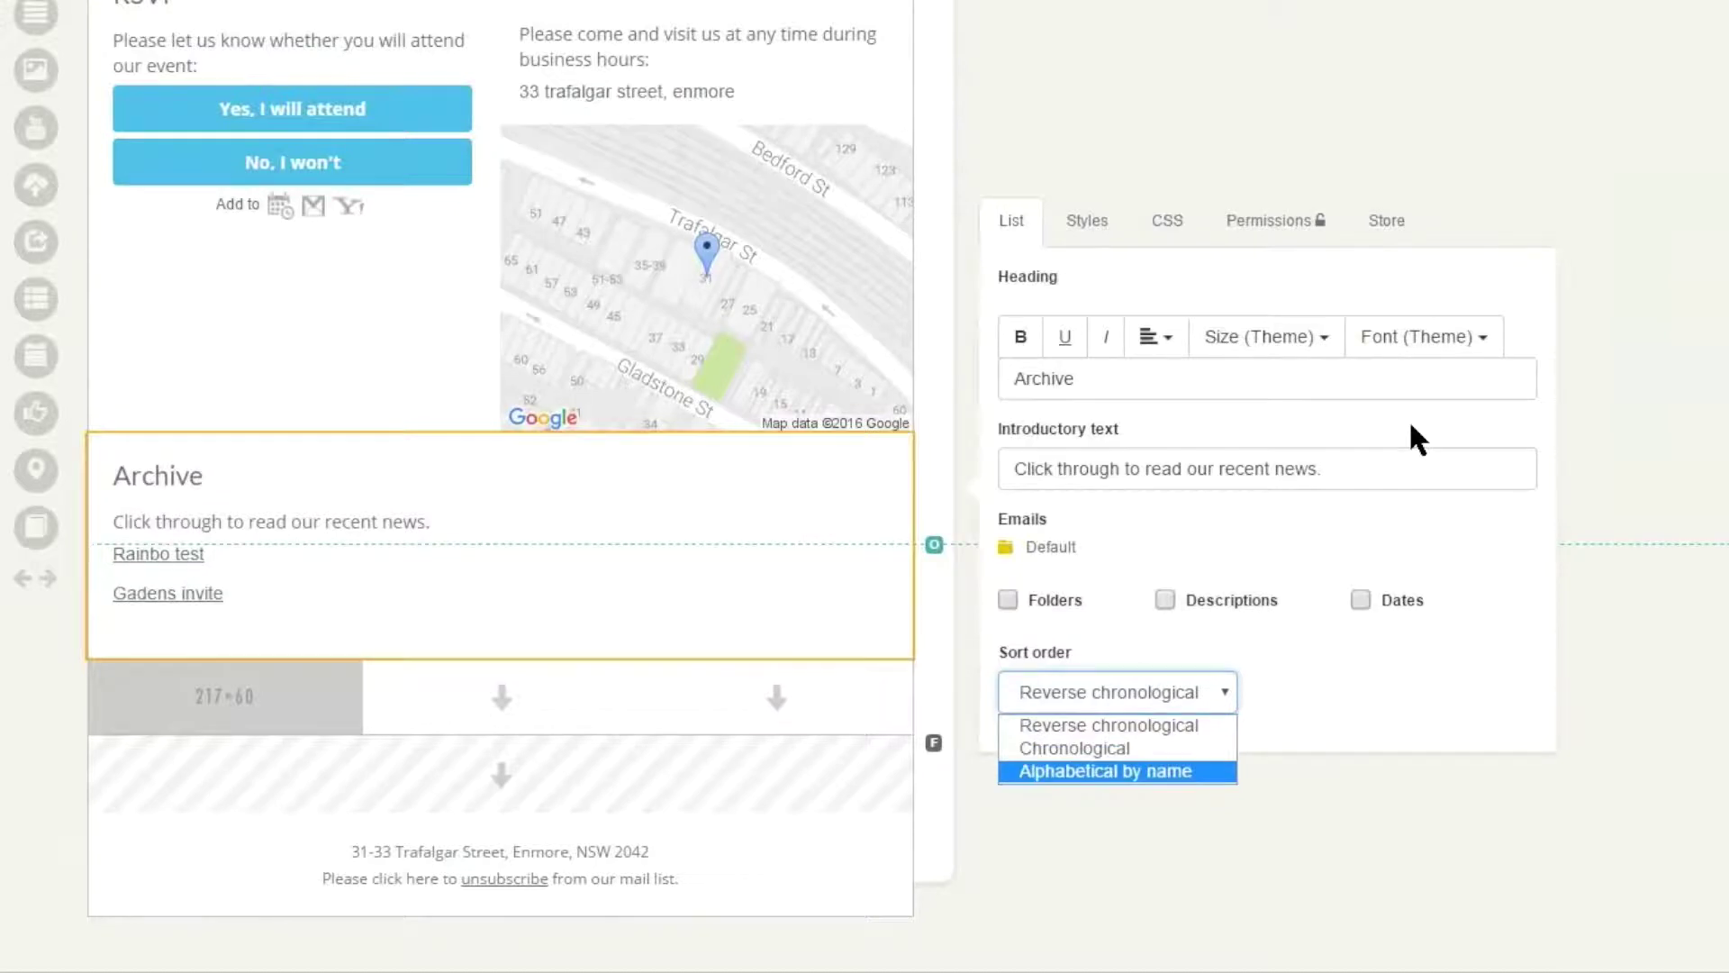
key("Up")
key("Up")
key("Return")
left_click(1412, 425)
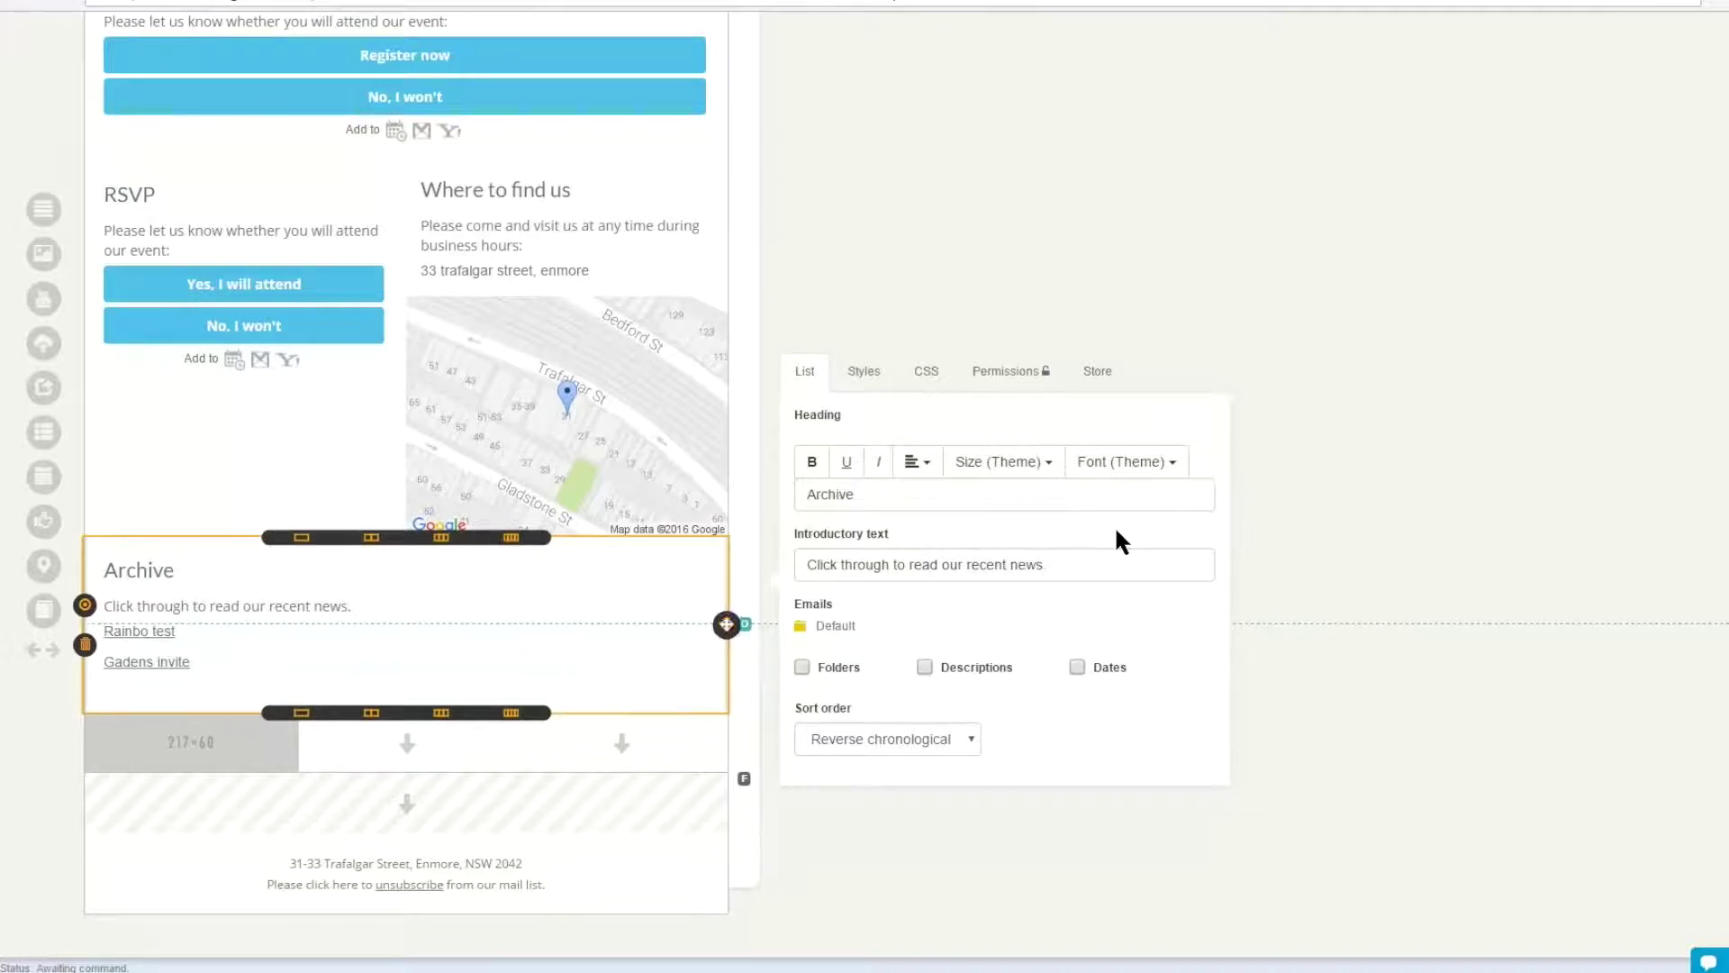
- Move the Archive block above the RSVP and map row and paste a placeholder paragraph into the footer
left_click_drag(726, 624, 284, 170)
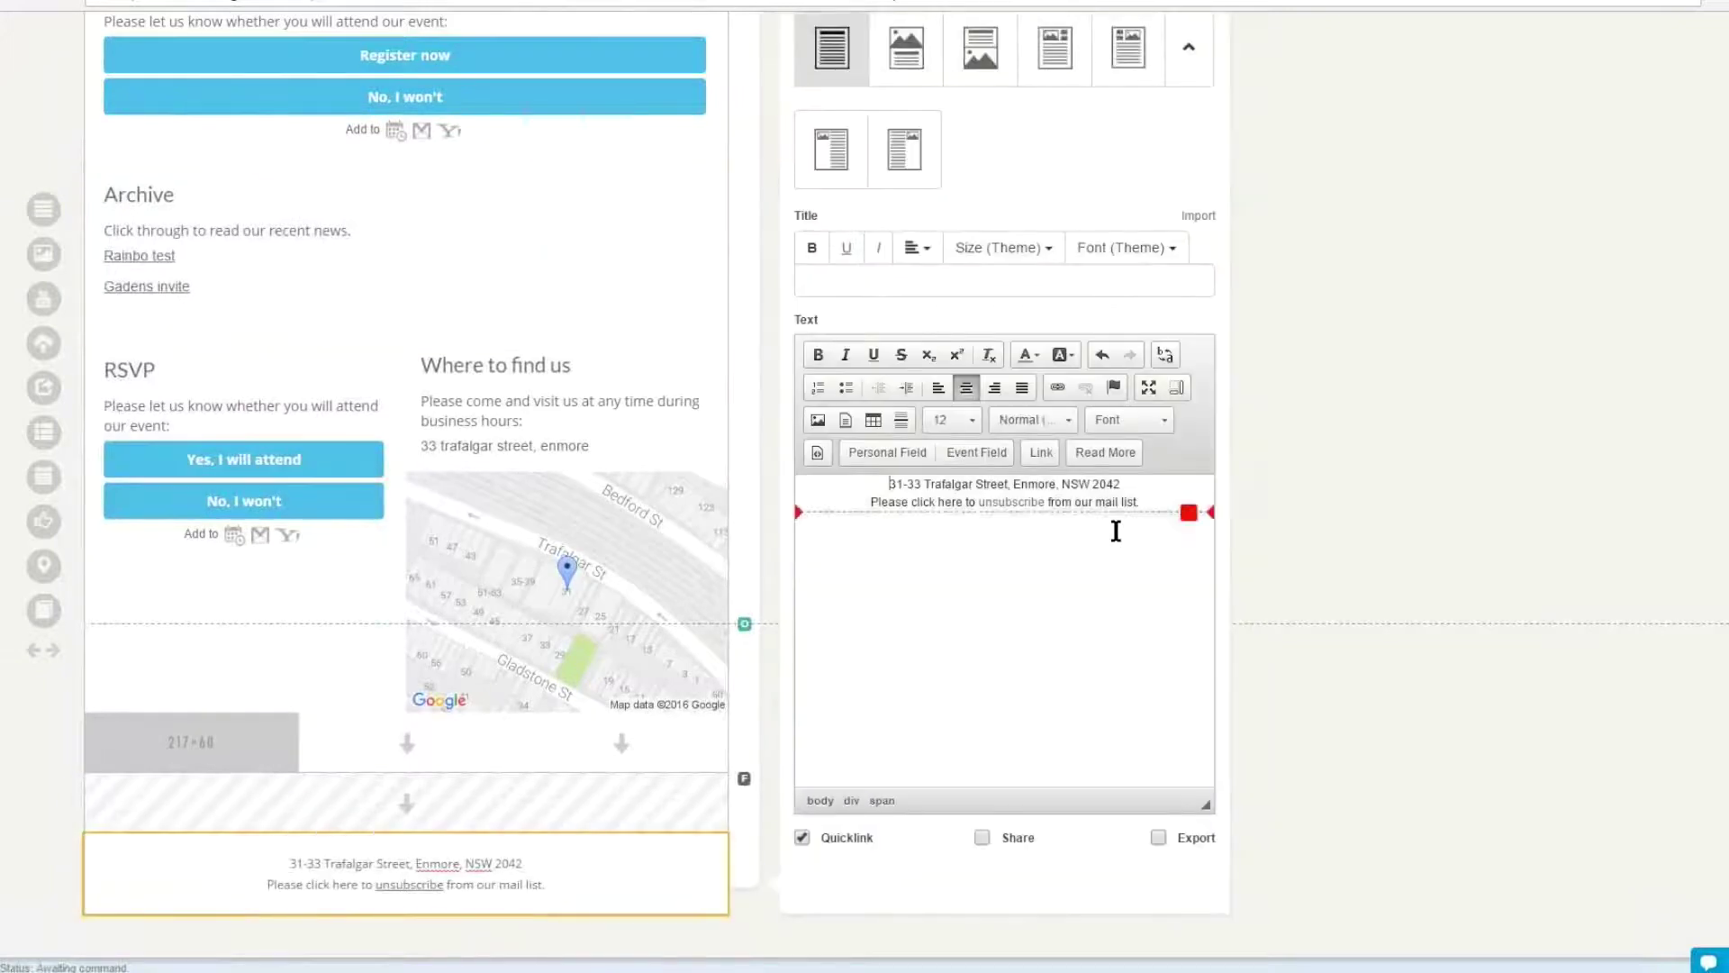
type("Lorem ipsum dolor sit amet, consectetur adipisicing elit, sed do eiusmod tempor incididunt ut labore et dolore magna aliqua. Ut enim ad minim veniam, quis nostrud exercitation ullamco laboris nisi ut aliquip ex ea commodo consequat. Duis aute irure dolor in reprehenderit in voluptate velit esse cillum dolore eu fugiat nulla pariatur. Excepteur sint occaecat cupidatat non proident, sunt in culpa qui officia deserunt mollit anim id est laborum.")
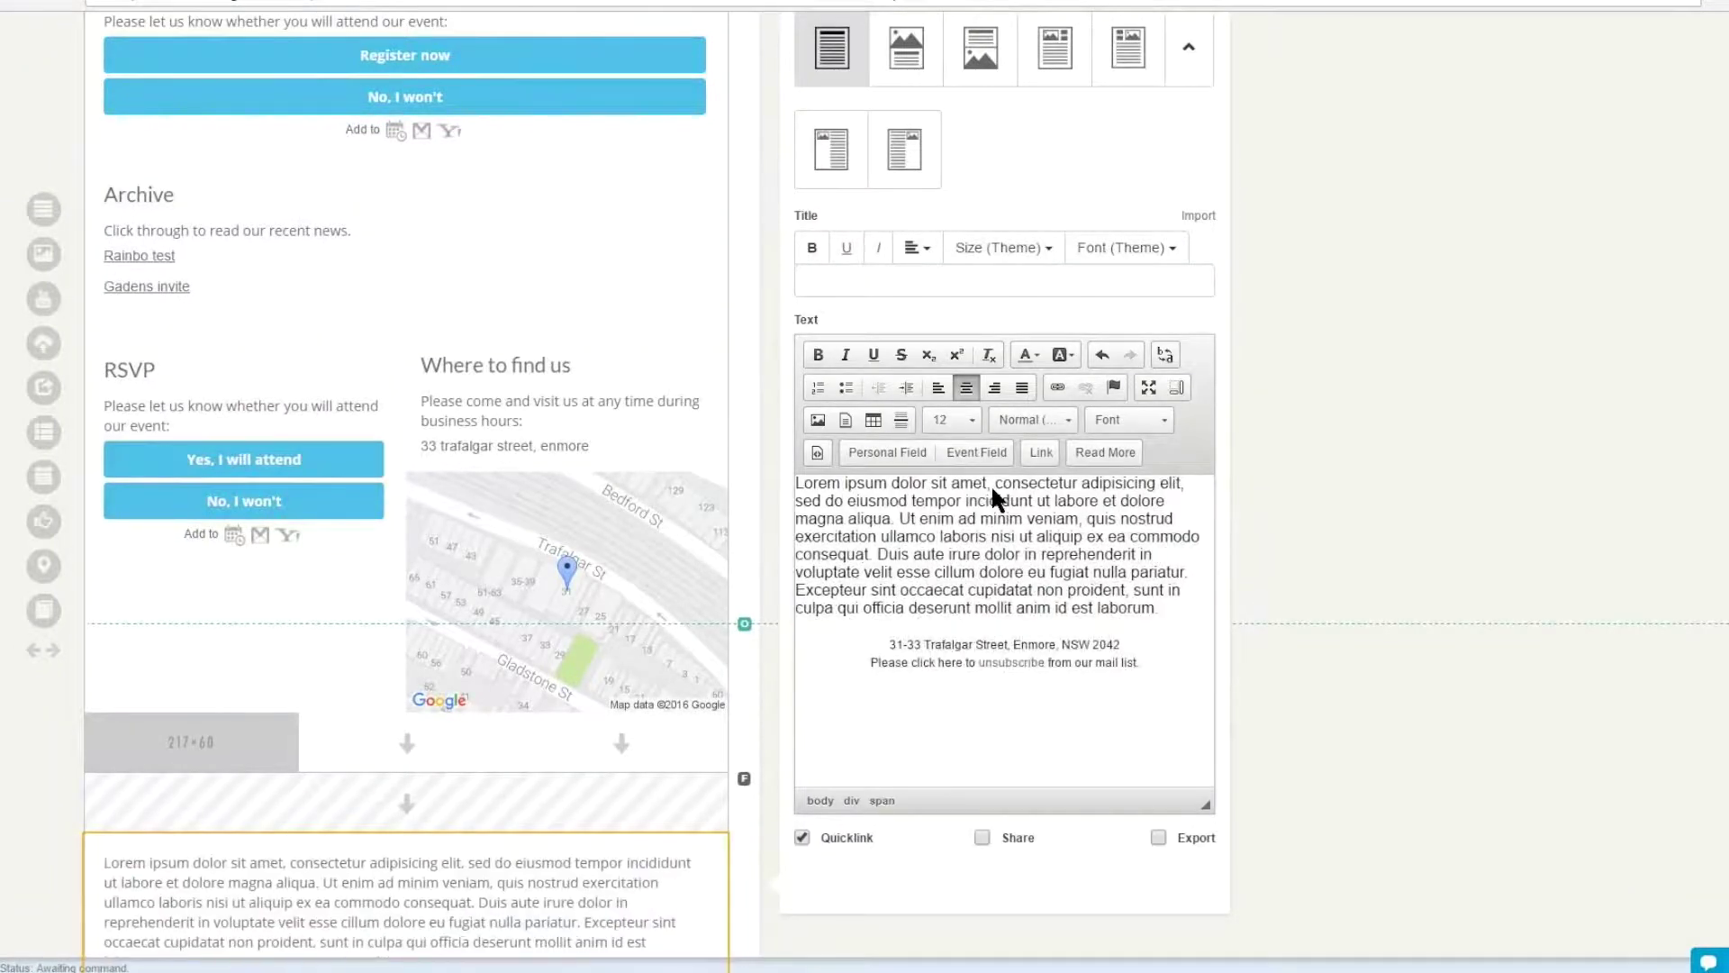
scroll(991, 484, "up", 3)
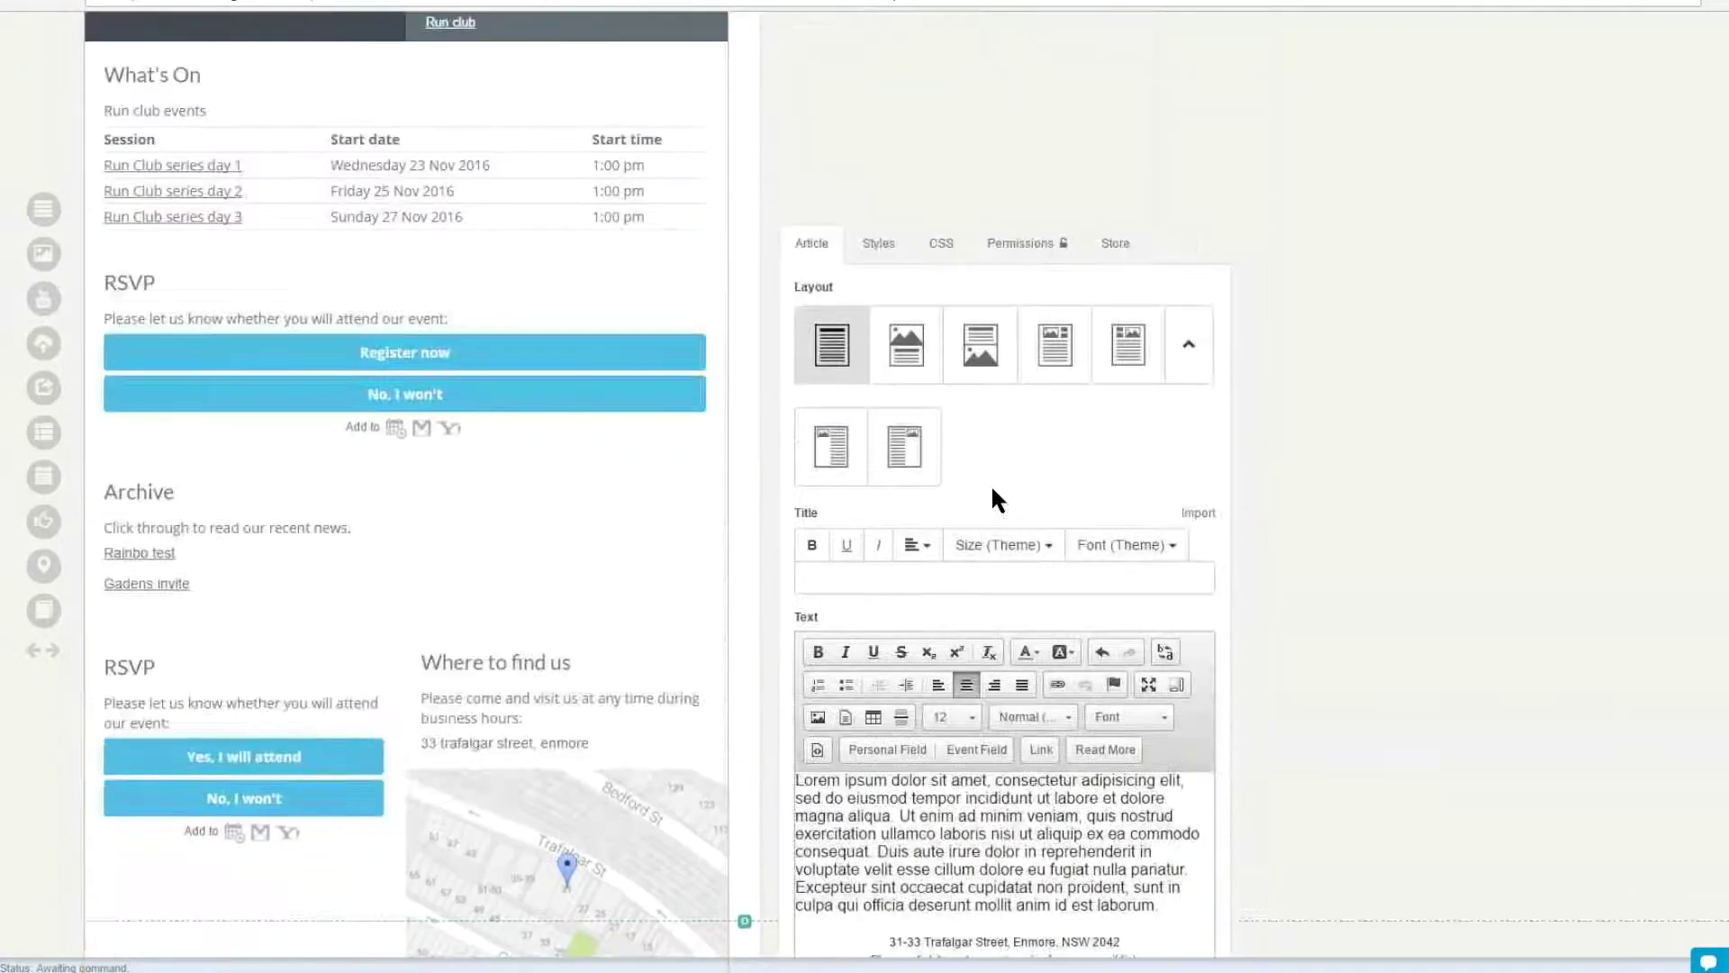
- Name the footer reusable block 'Footer run club' and file it in the Run Club folder
left_click(1115, 243)
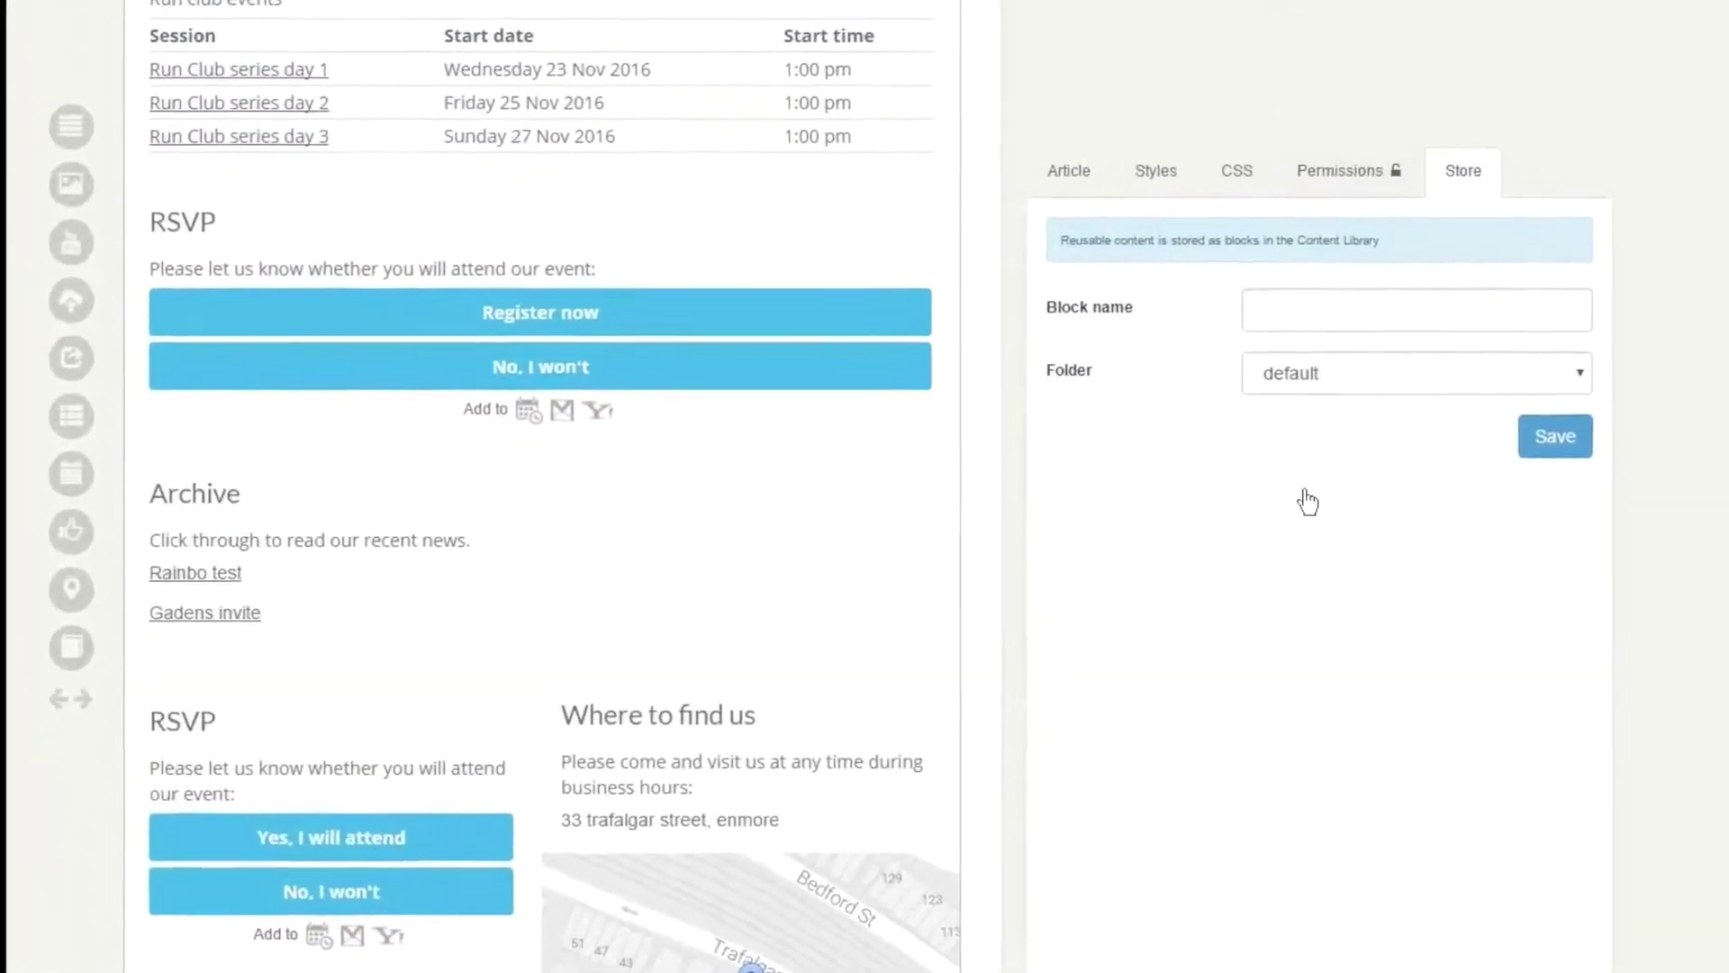
key("Tab")
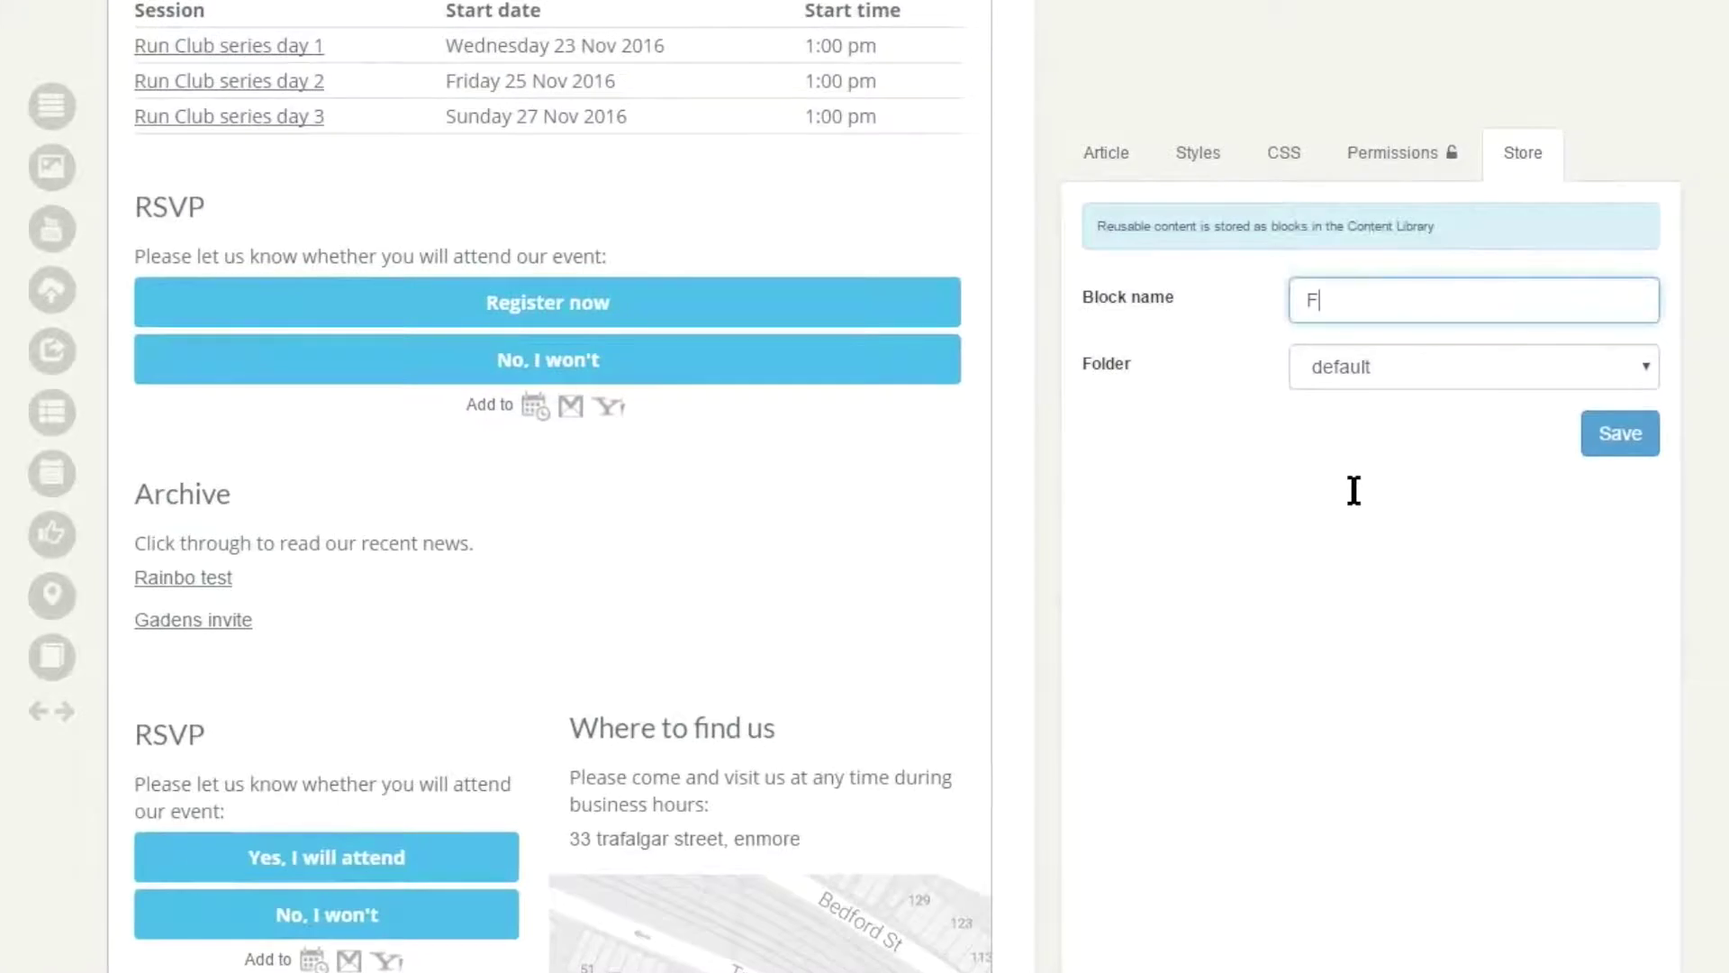
type("Footer run club")
left_click(1354, 490)
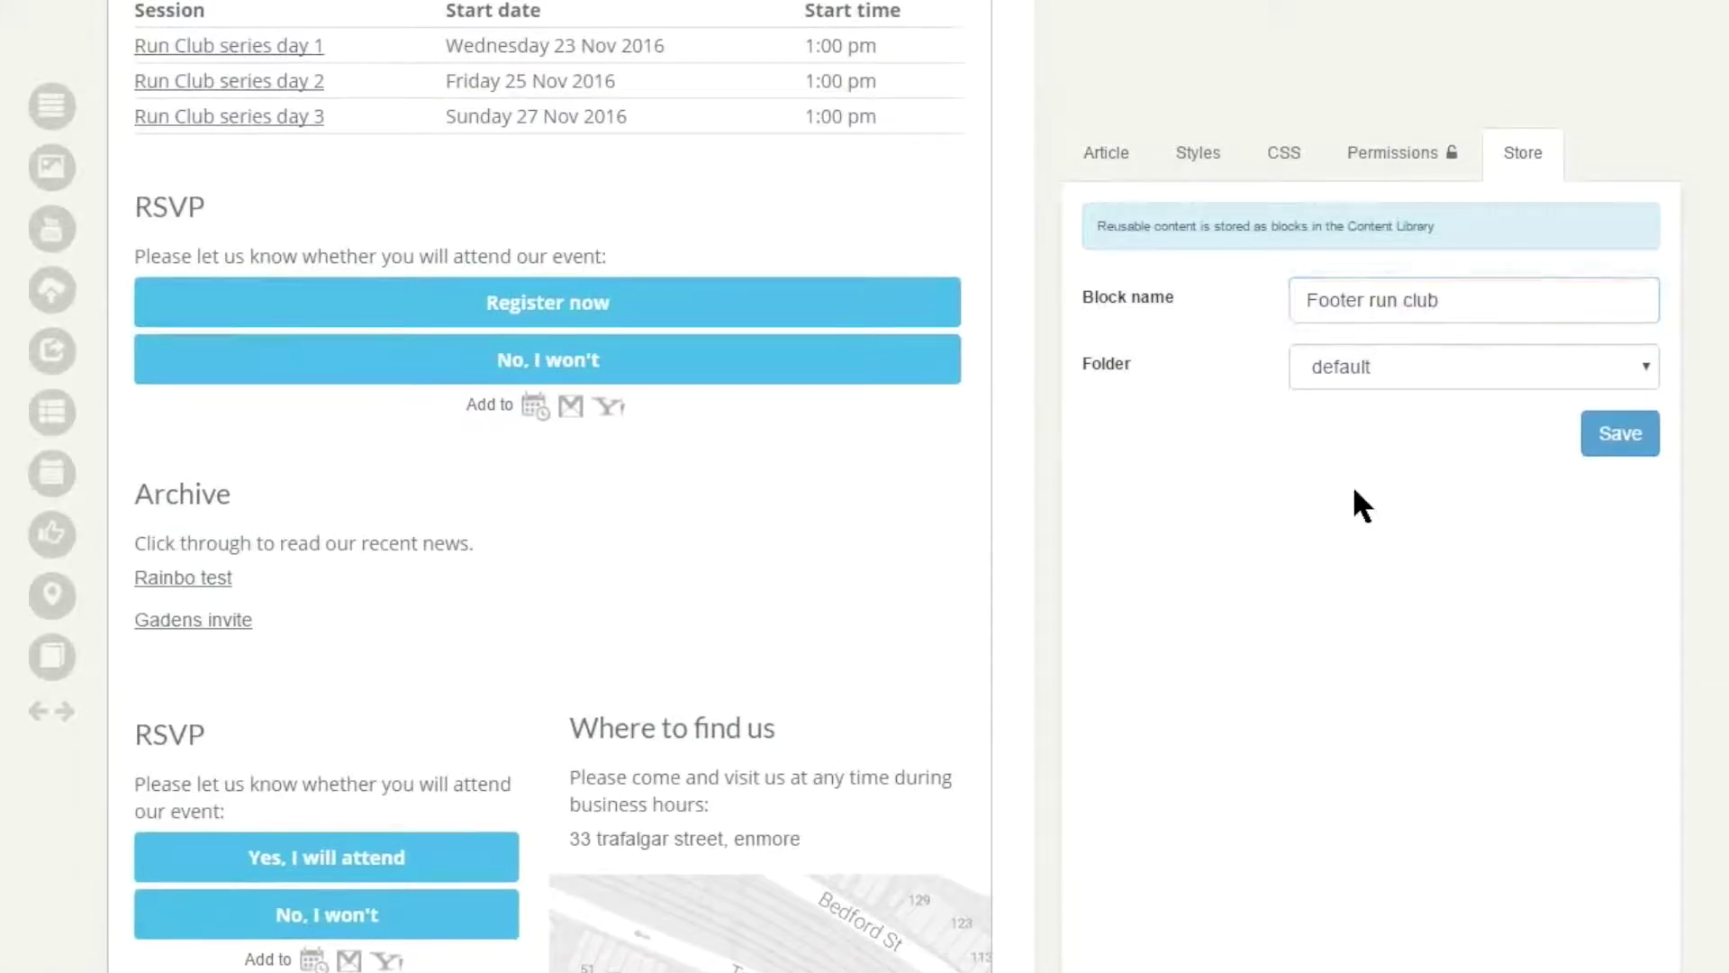
key("alt+Down")
key("Down")
key("Down")
key("Down")
key("Down")
key("Down")
key("Return")
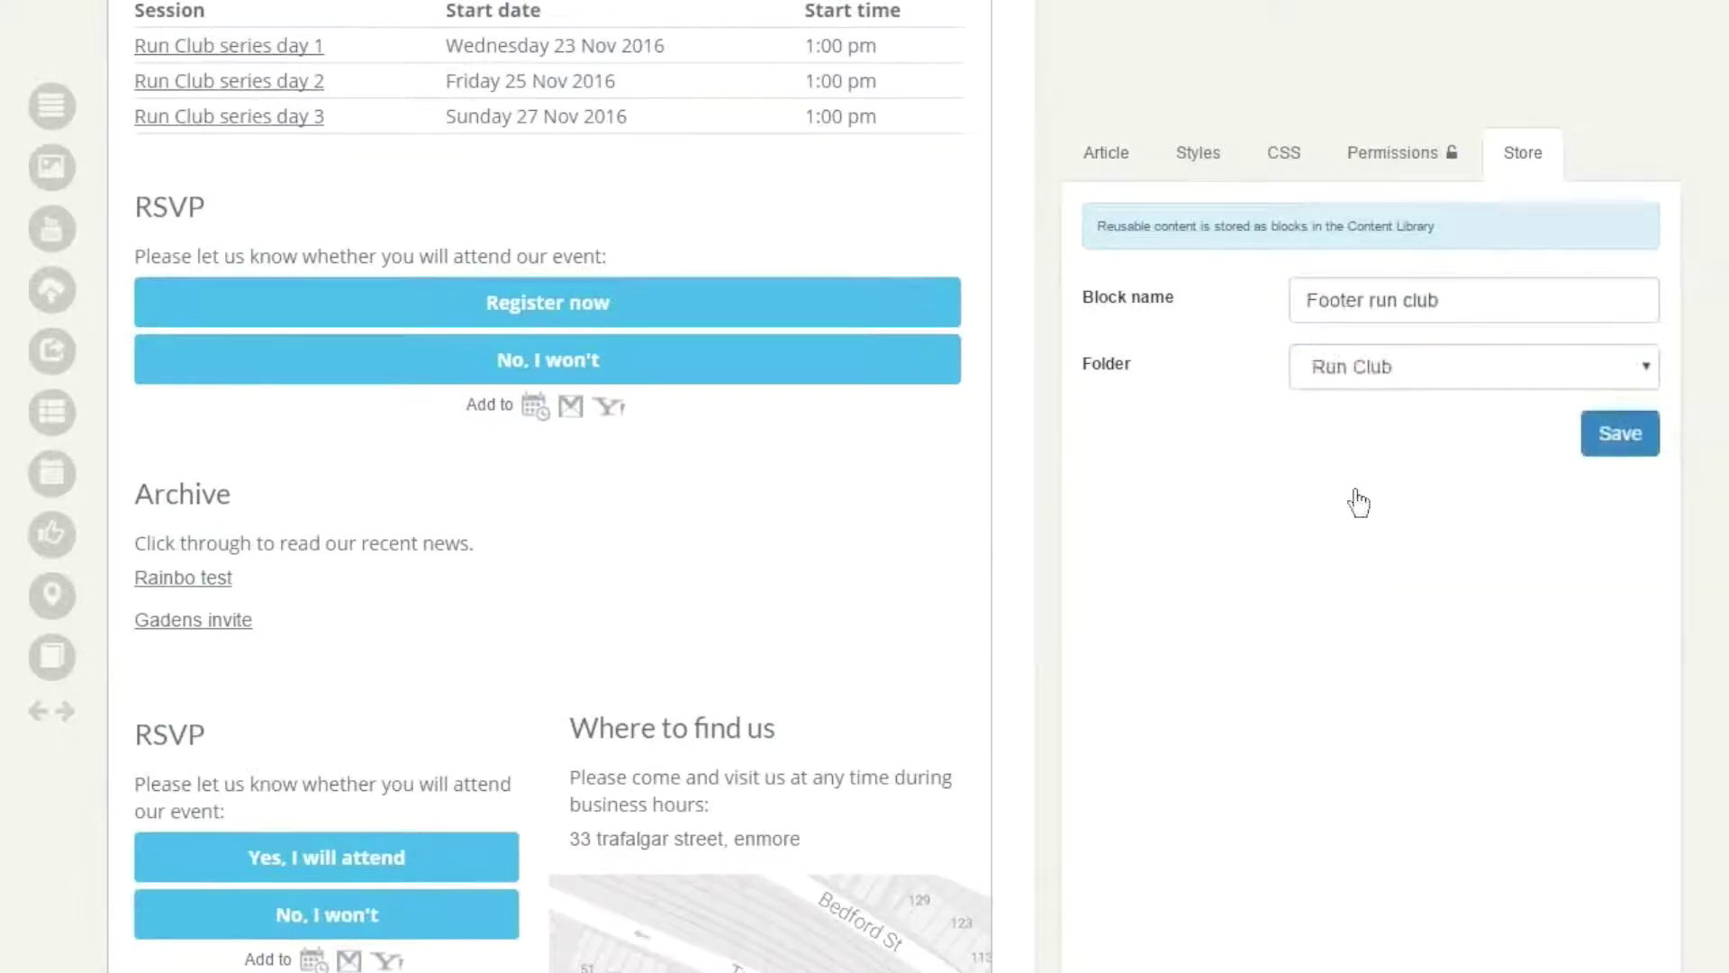
- Save the block, renaming it to 'Footer run club 2'
key("Return")
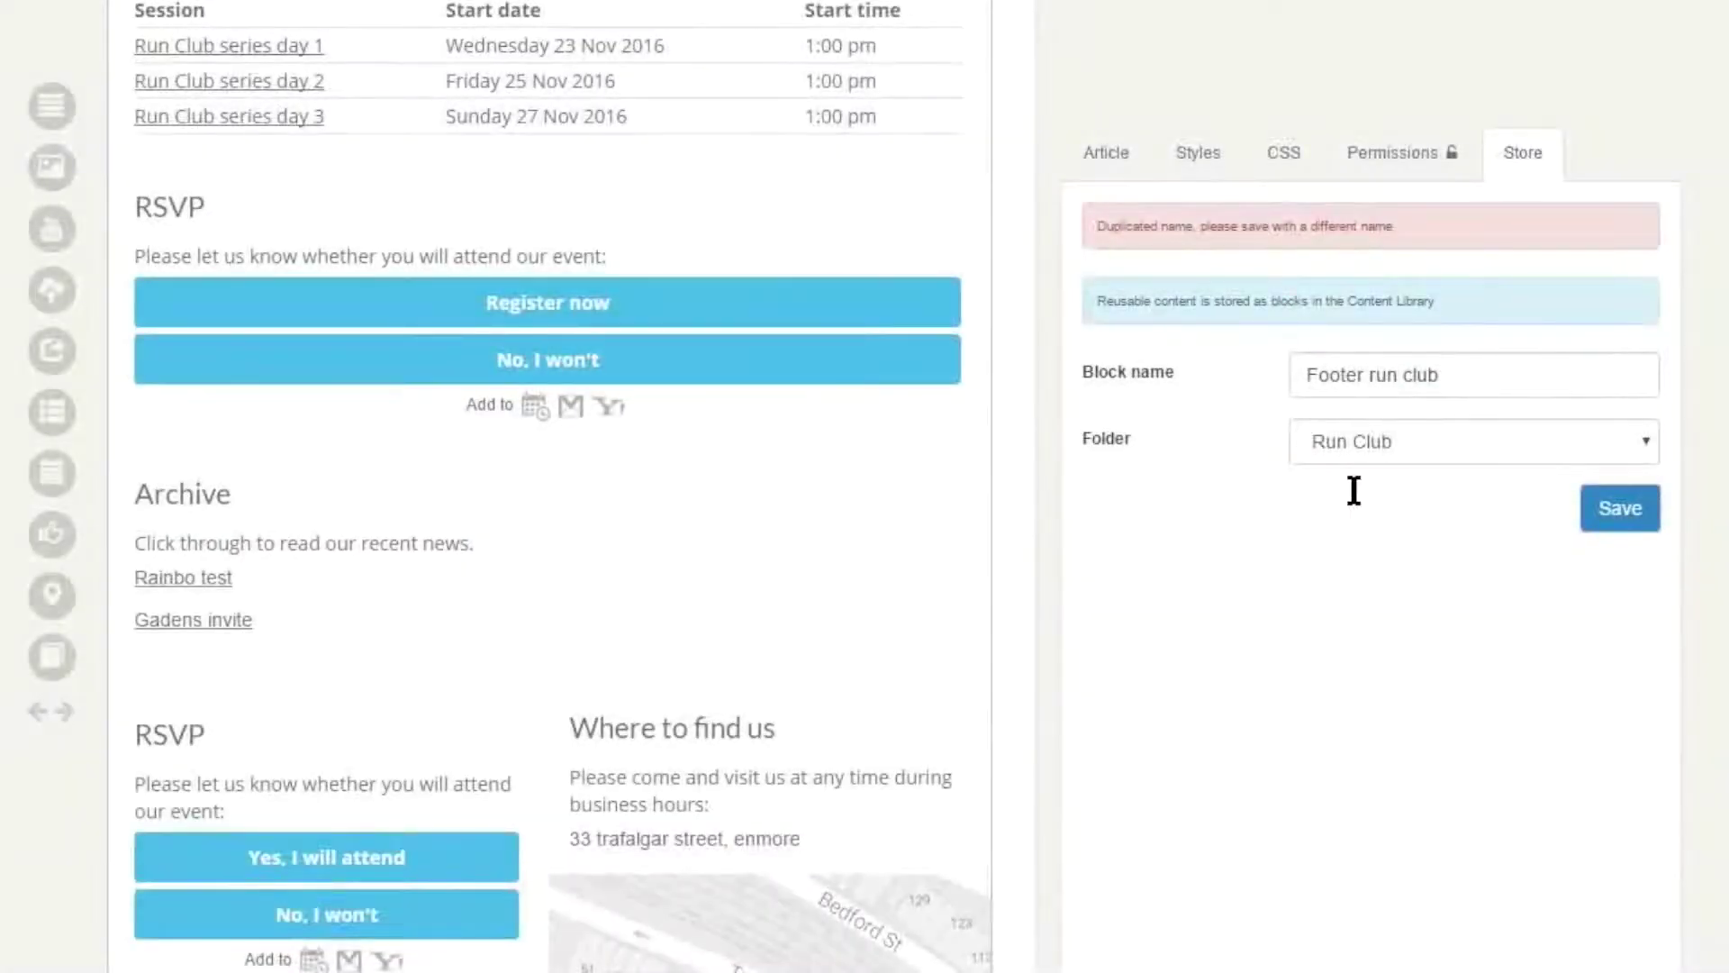
left_click(1475, 375)
type("2")
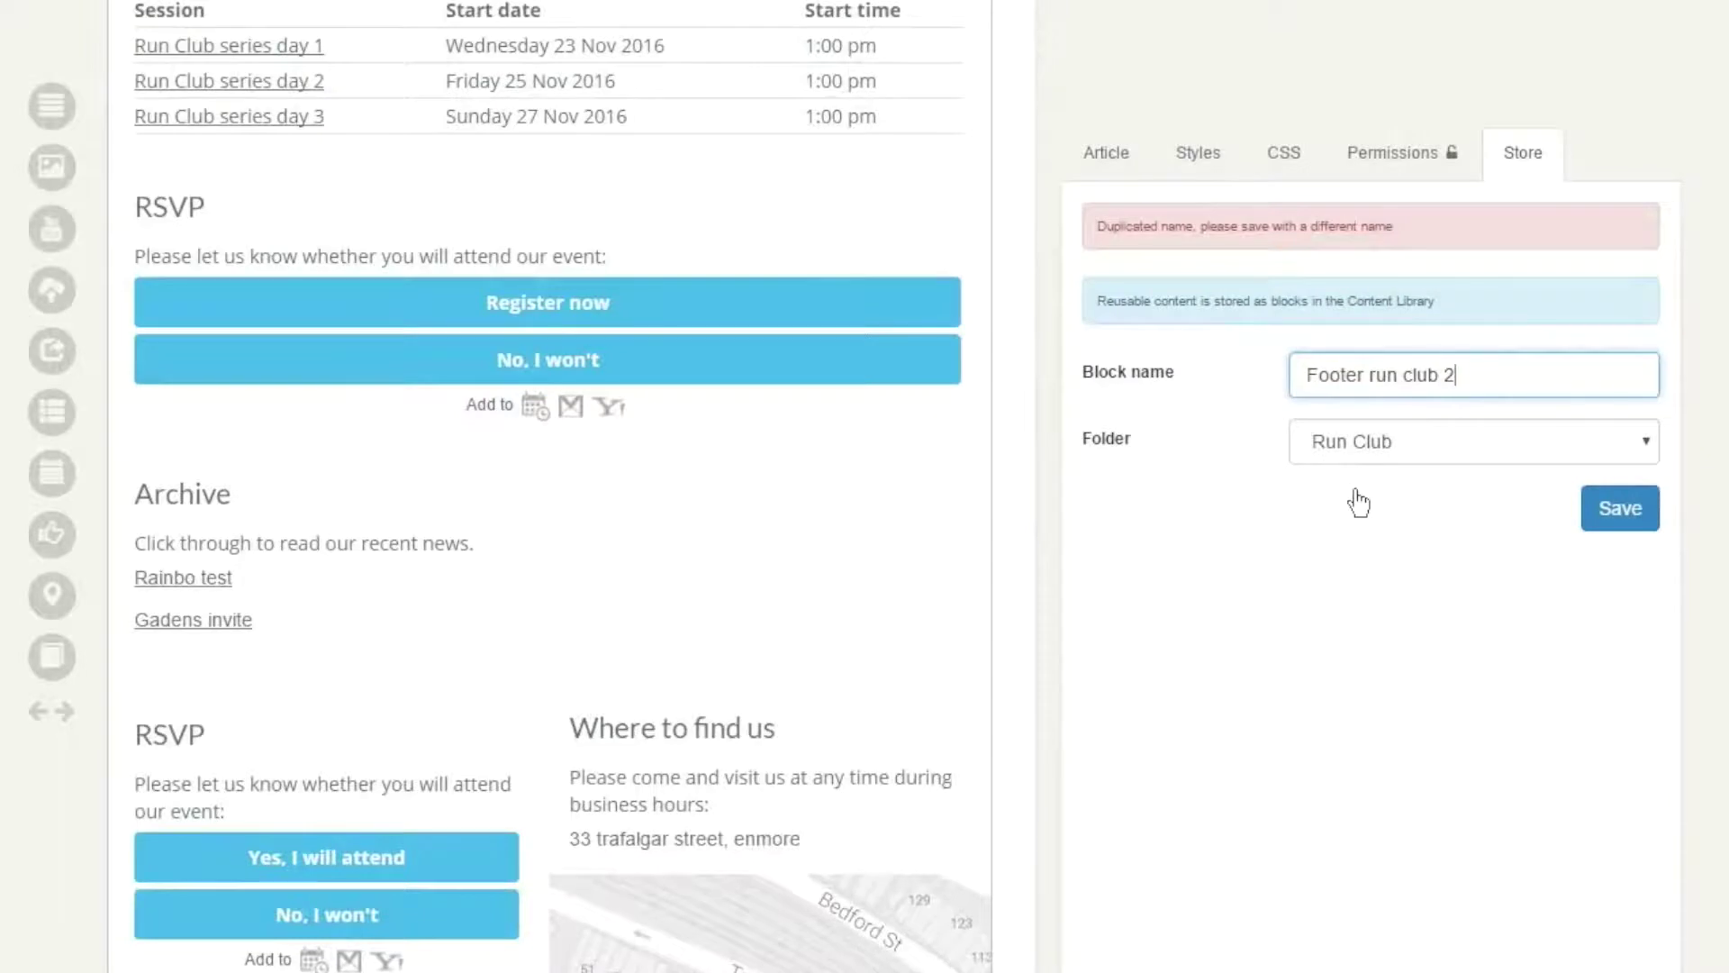
key("Return")
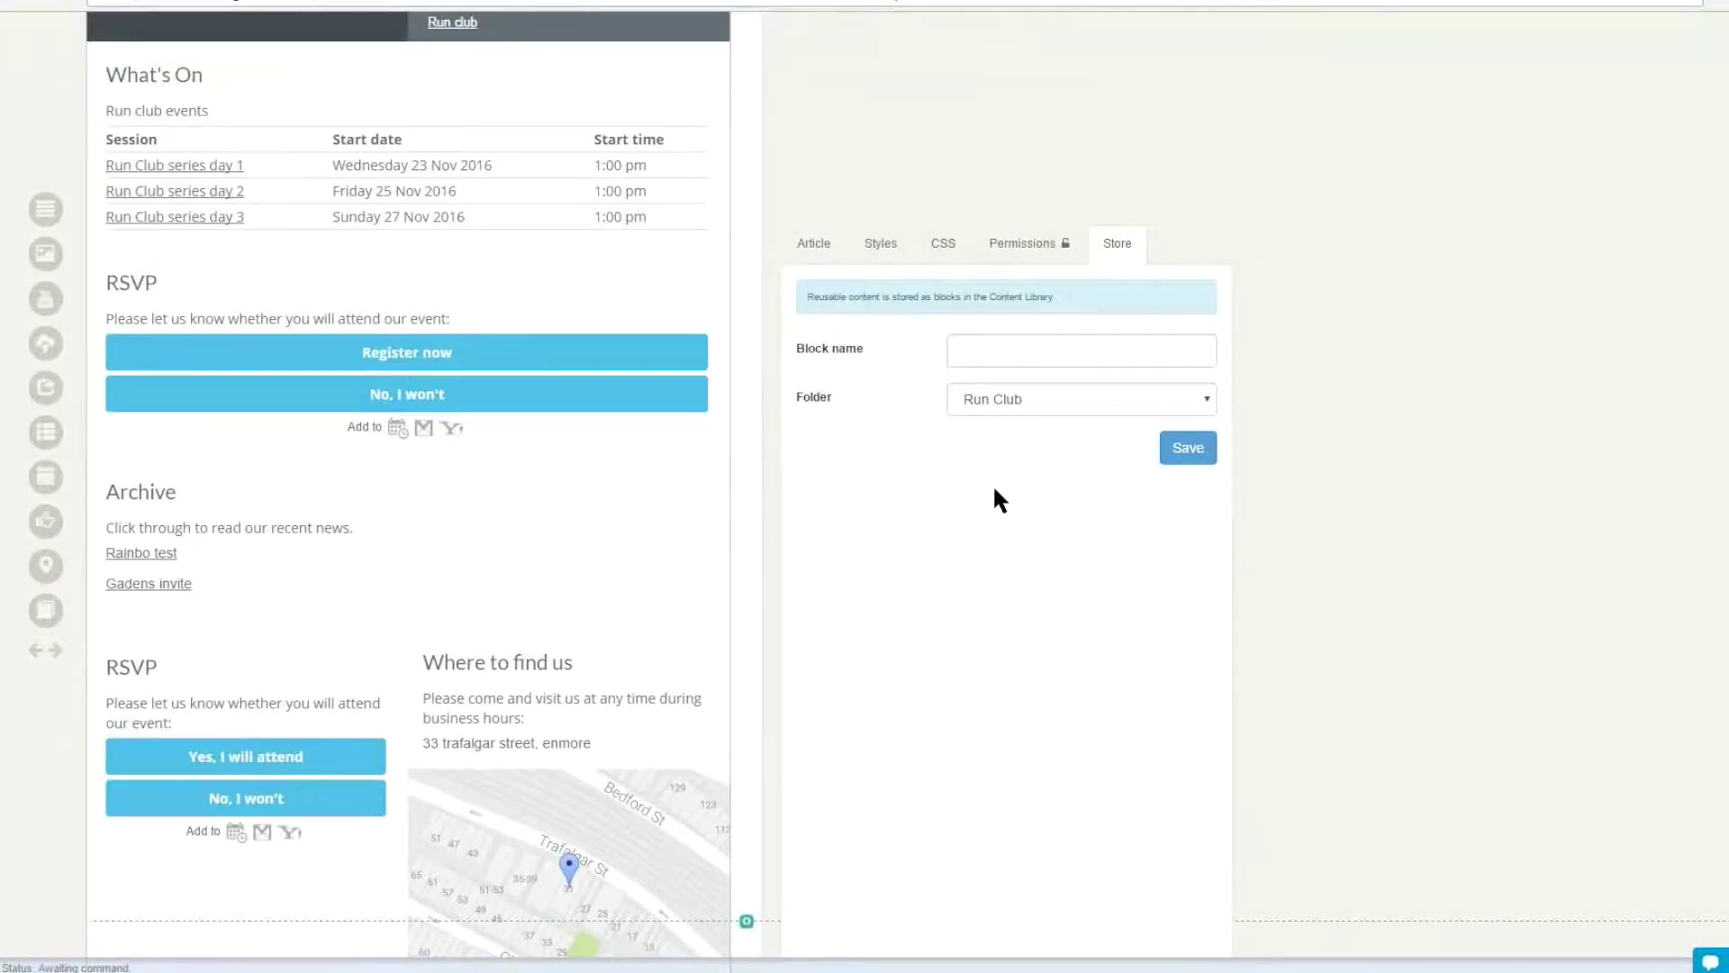
scroll(994, 490, "down", 3)
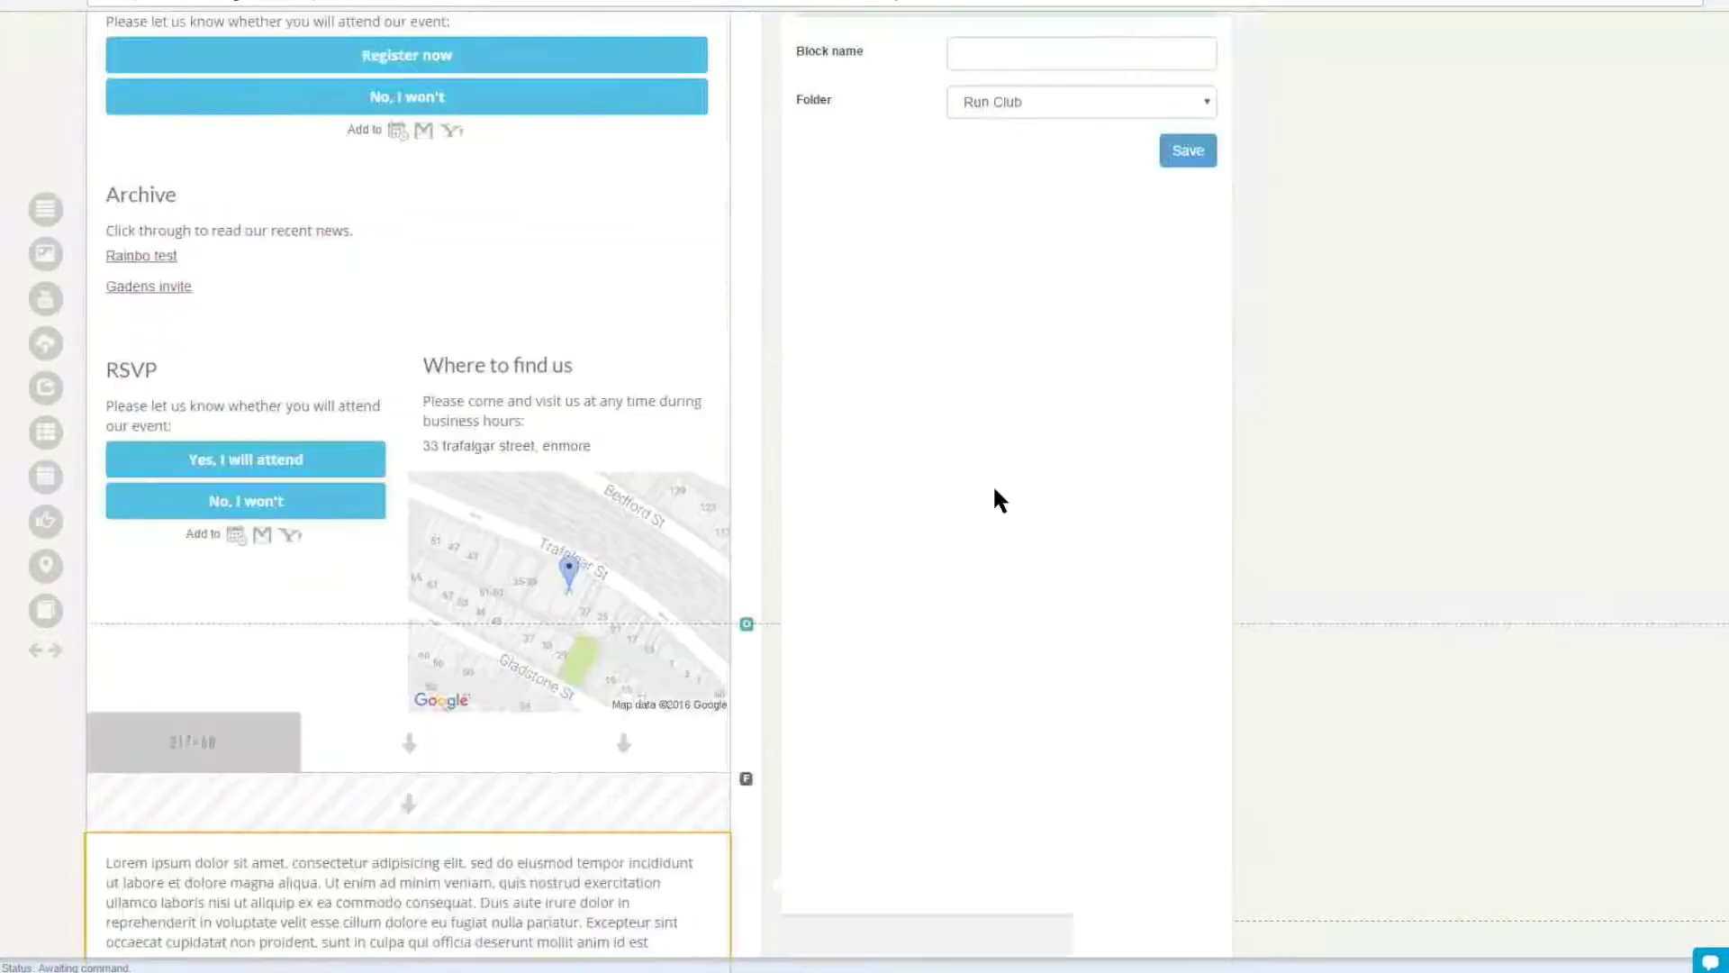
- Load the Footer run club 2 block from the library into the email and return to the top
scroll(994, 489, "down", 2)
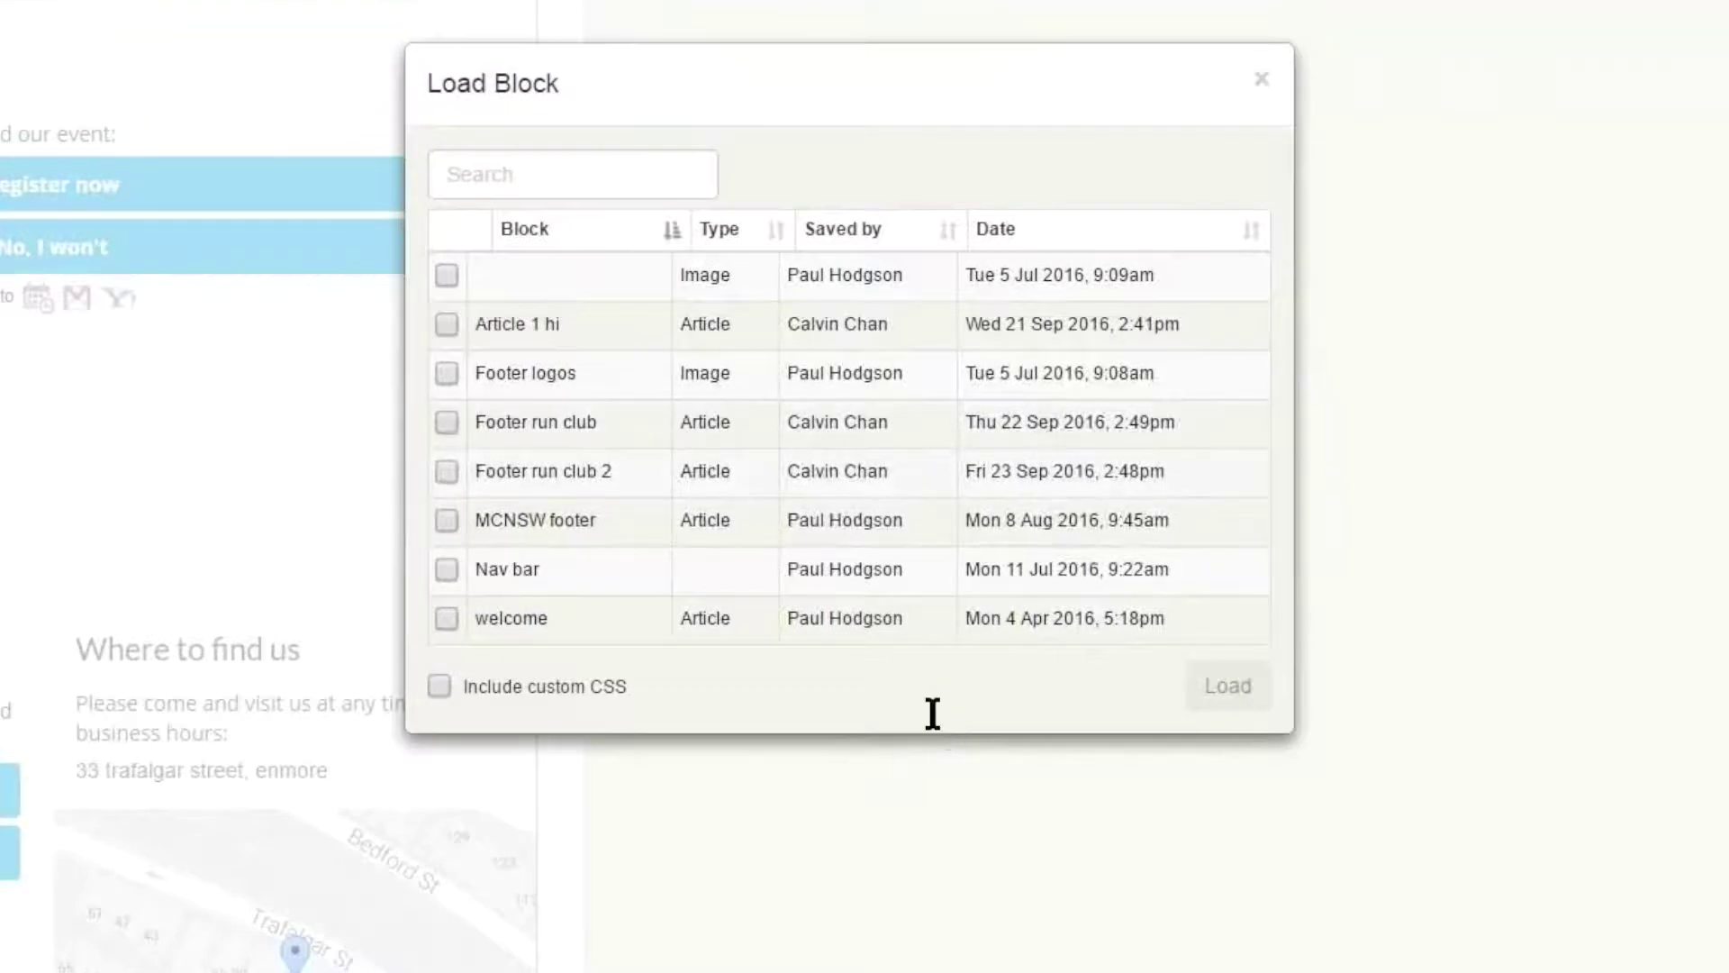
left_click_drag(976, 471, 1166, 471)
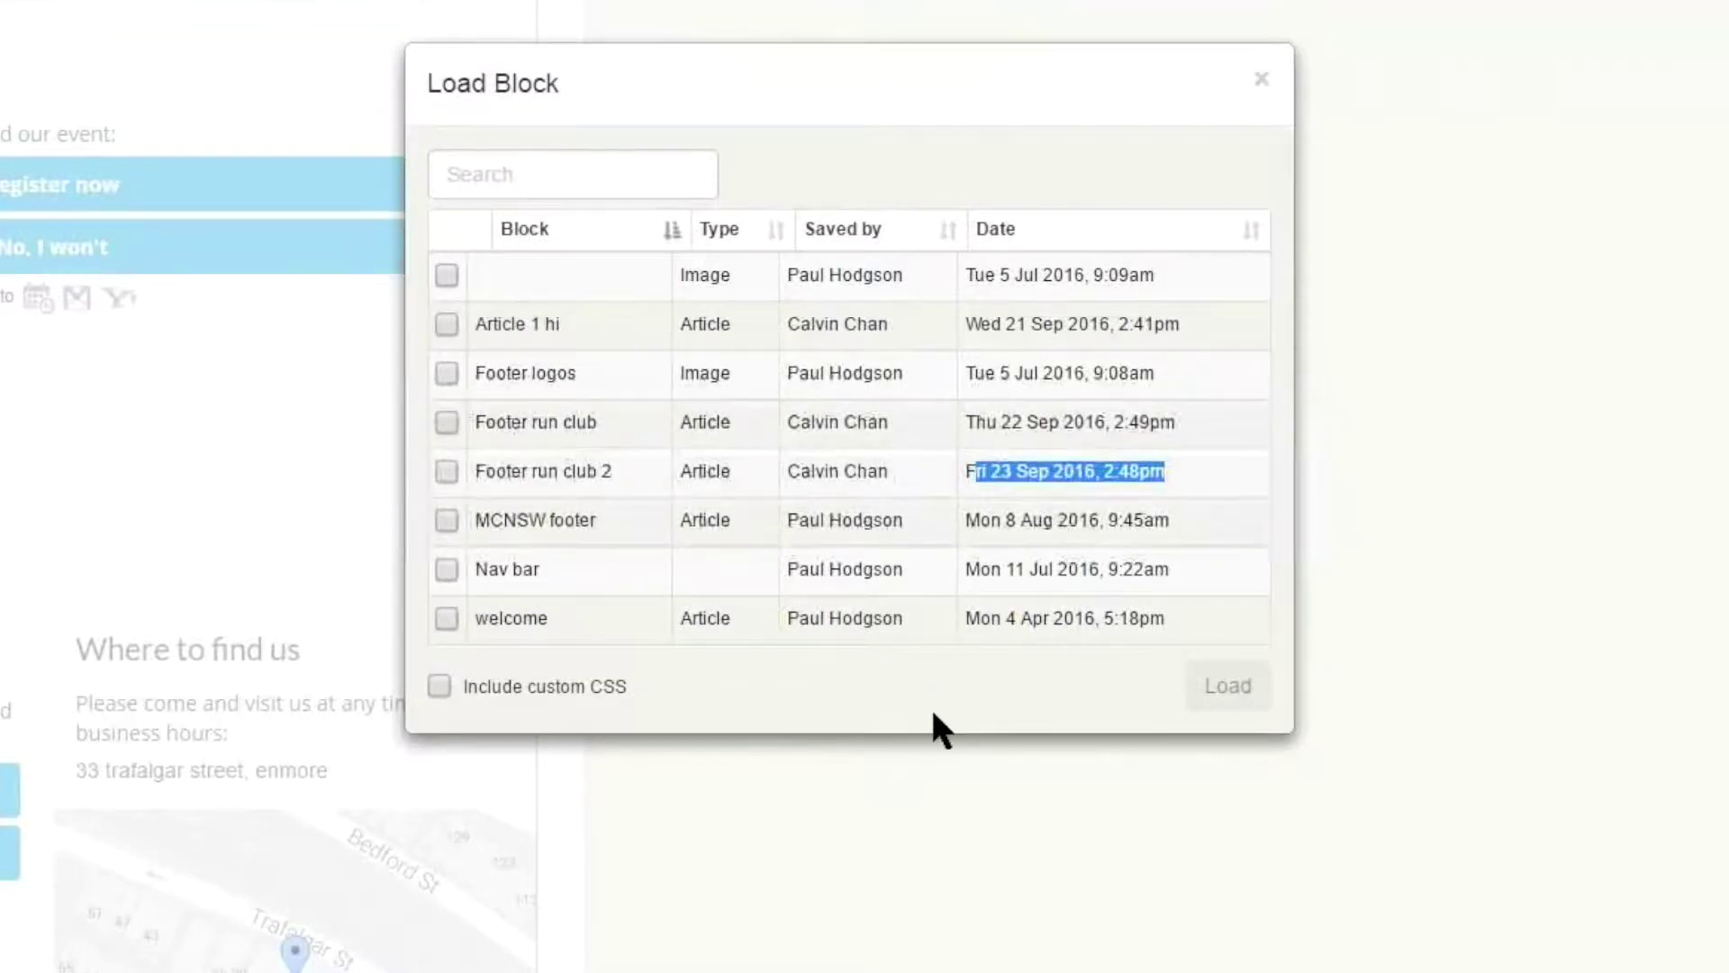
left_click(447, 472)
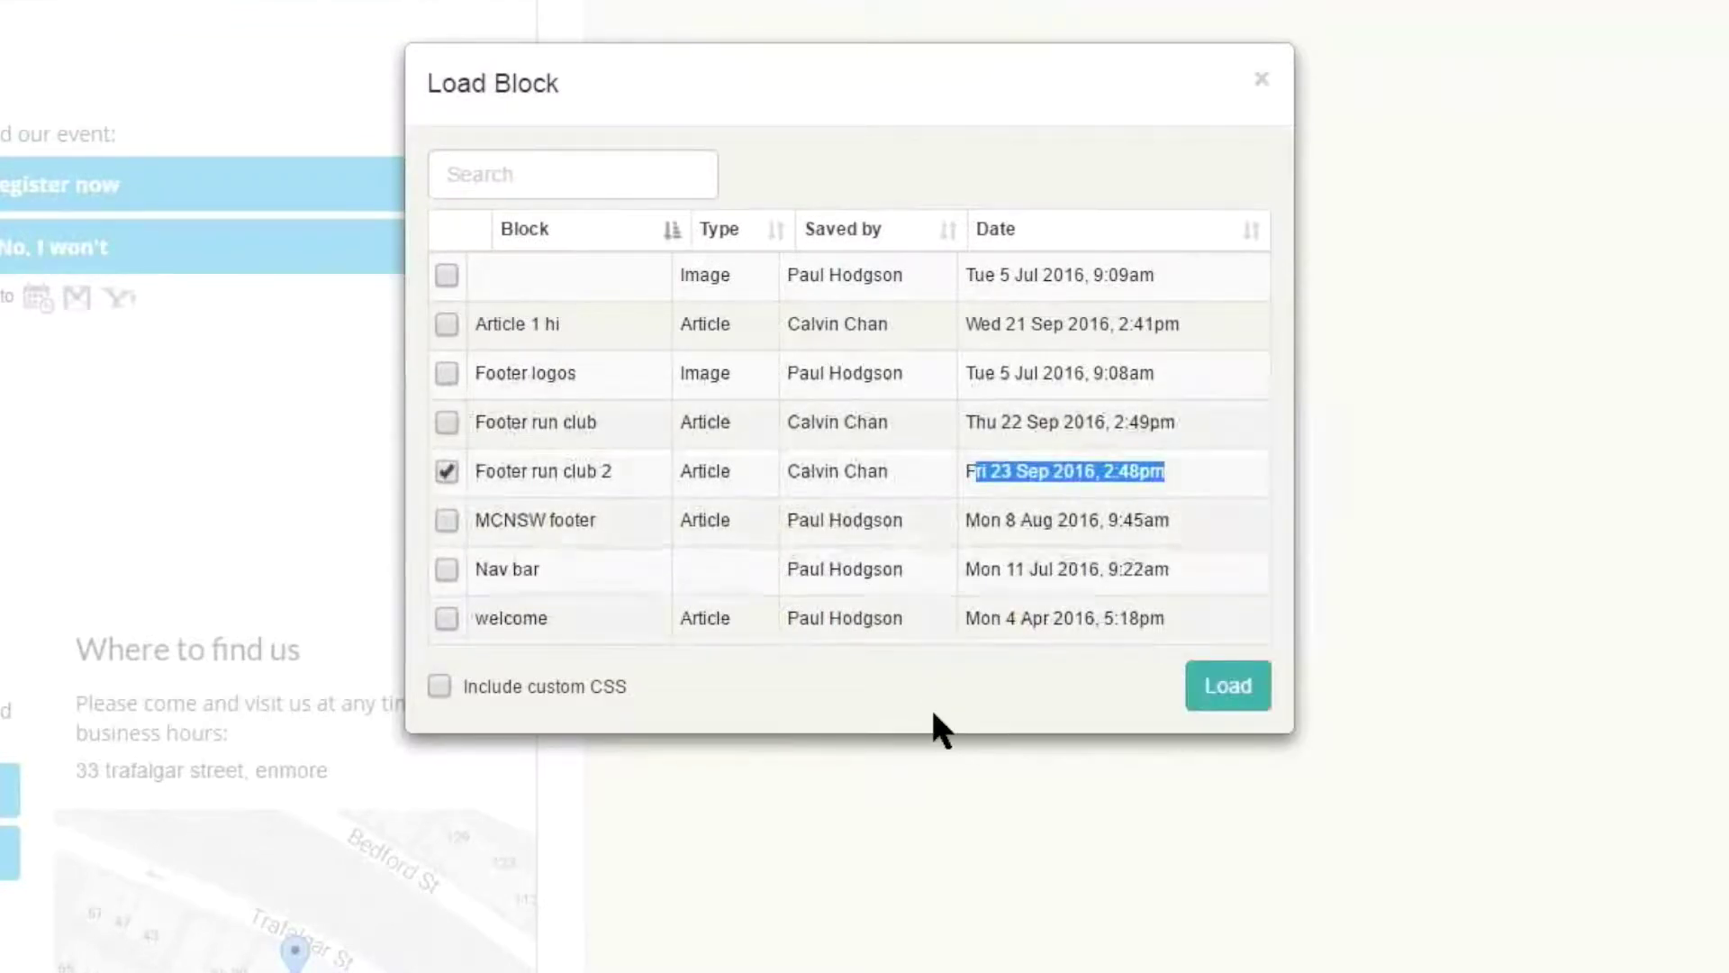
left_click(1227, 686)
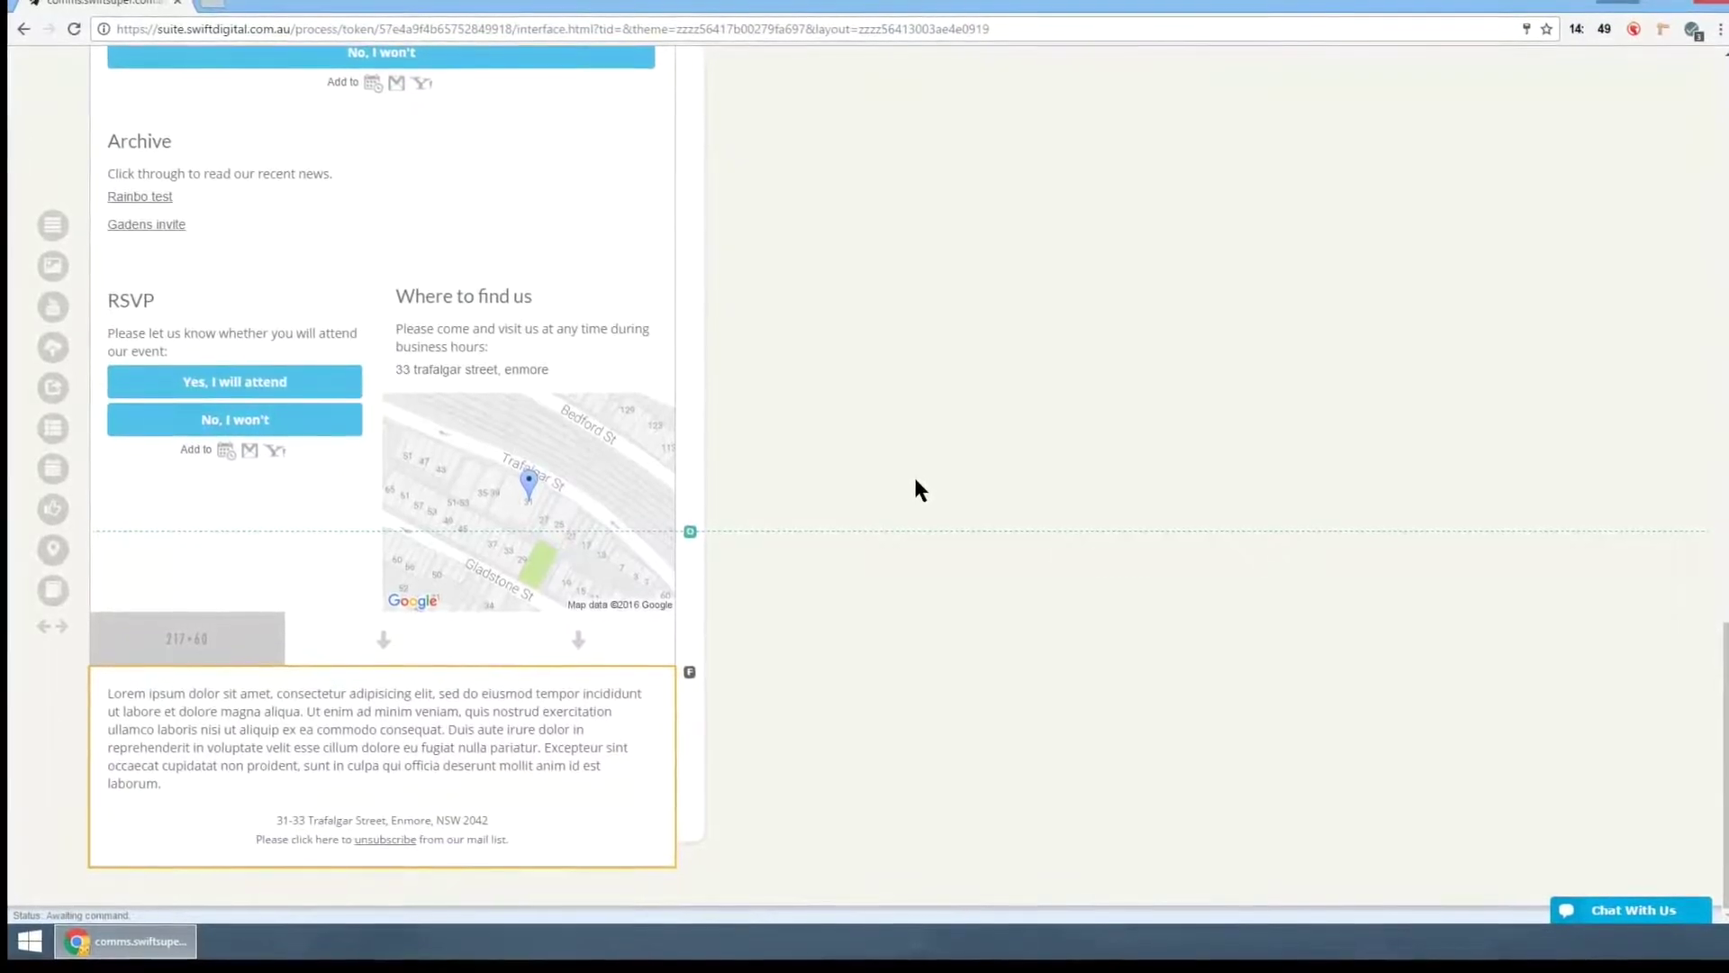
scroll(914, 489, "up", 8)
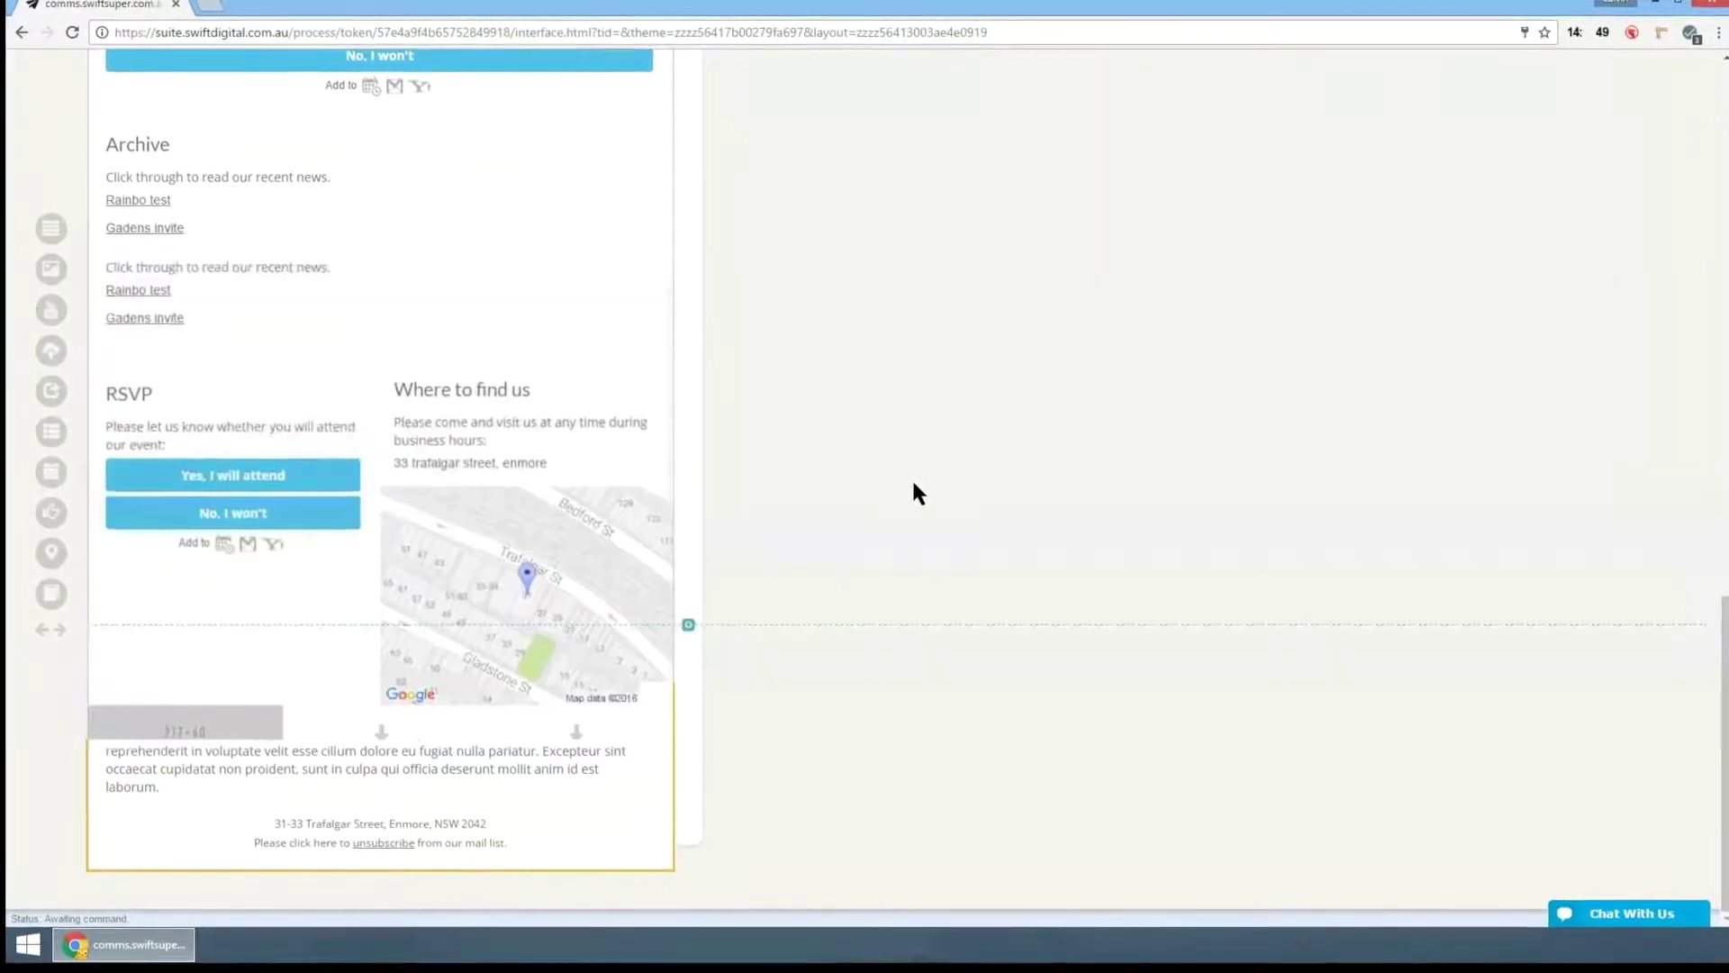
scroll(910, 477, "up", 10)
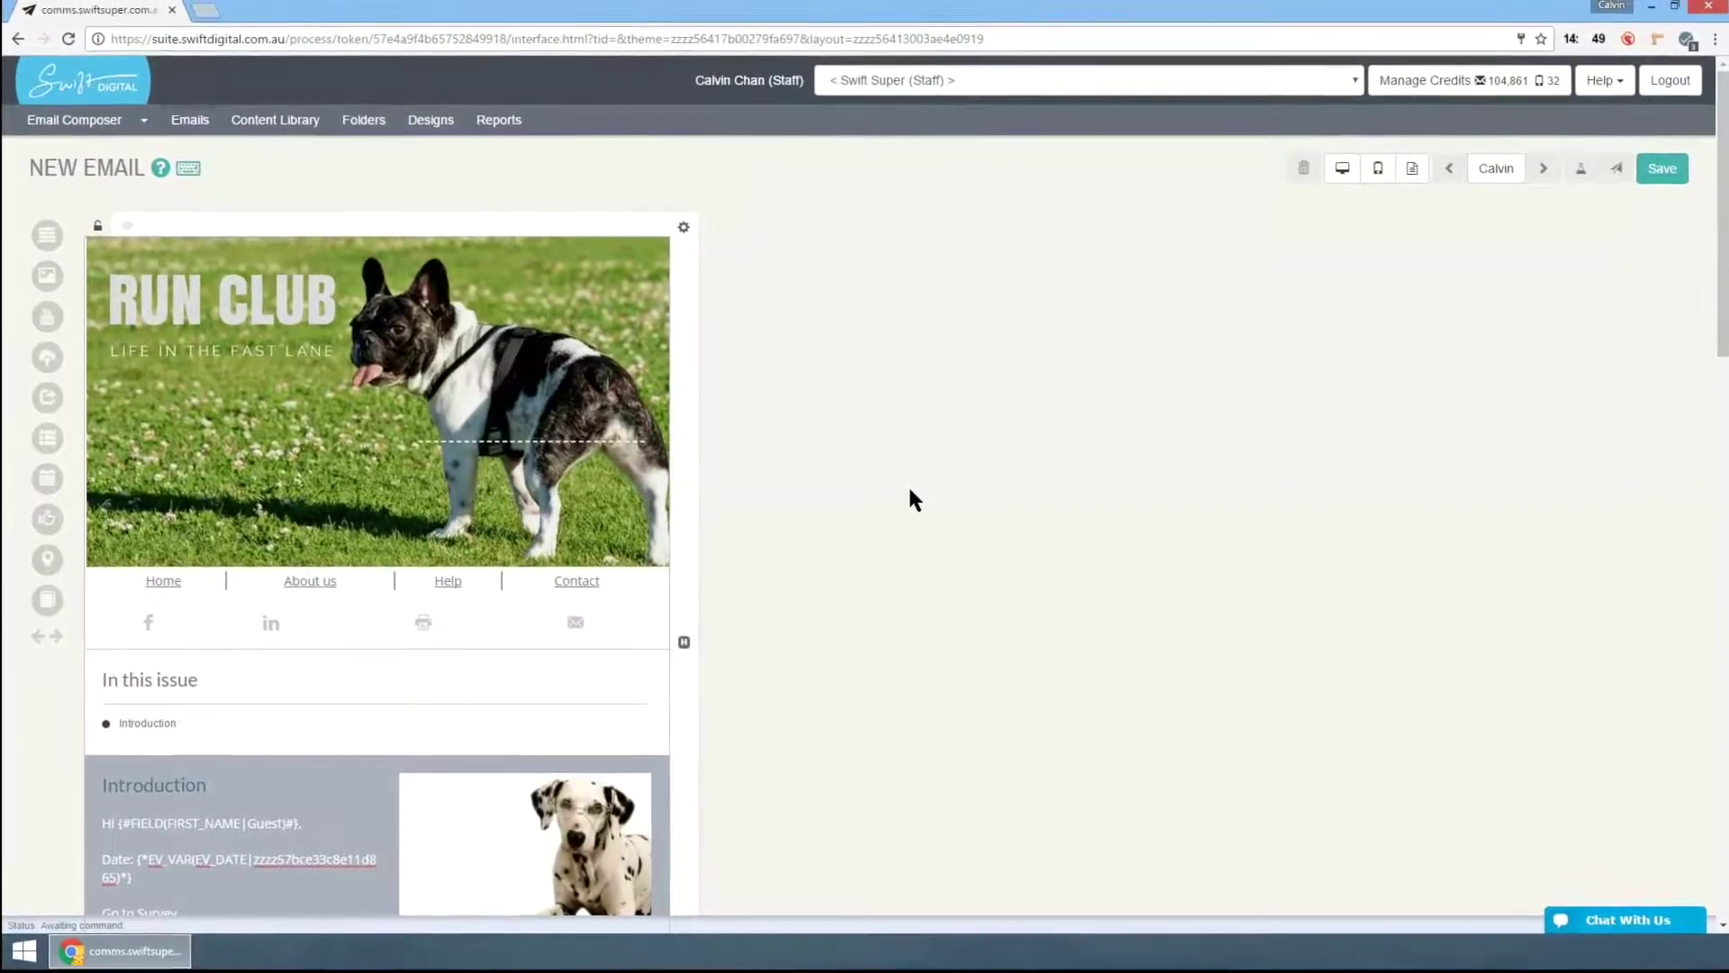
- Name the email 'Run club - september' in the Save dialog
key("ctrl+s")
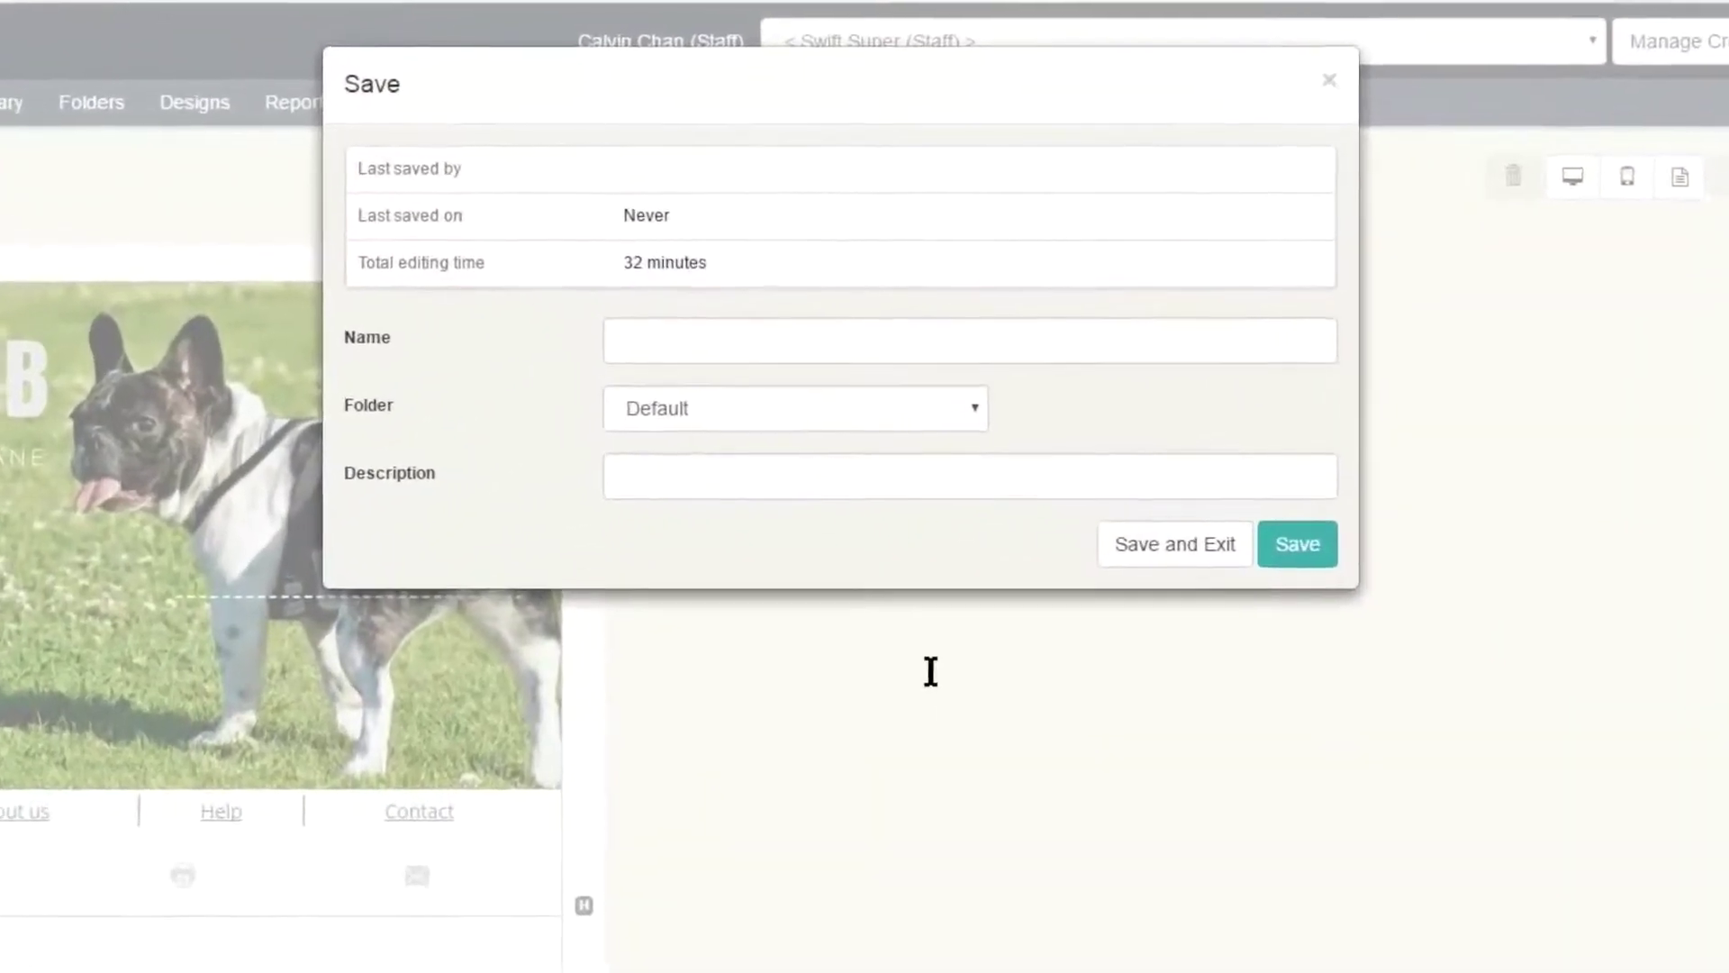
left_click(977, 342)
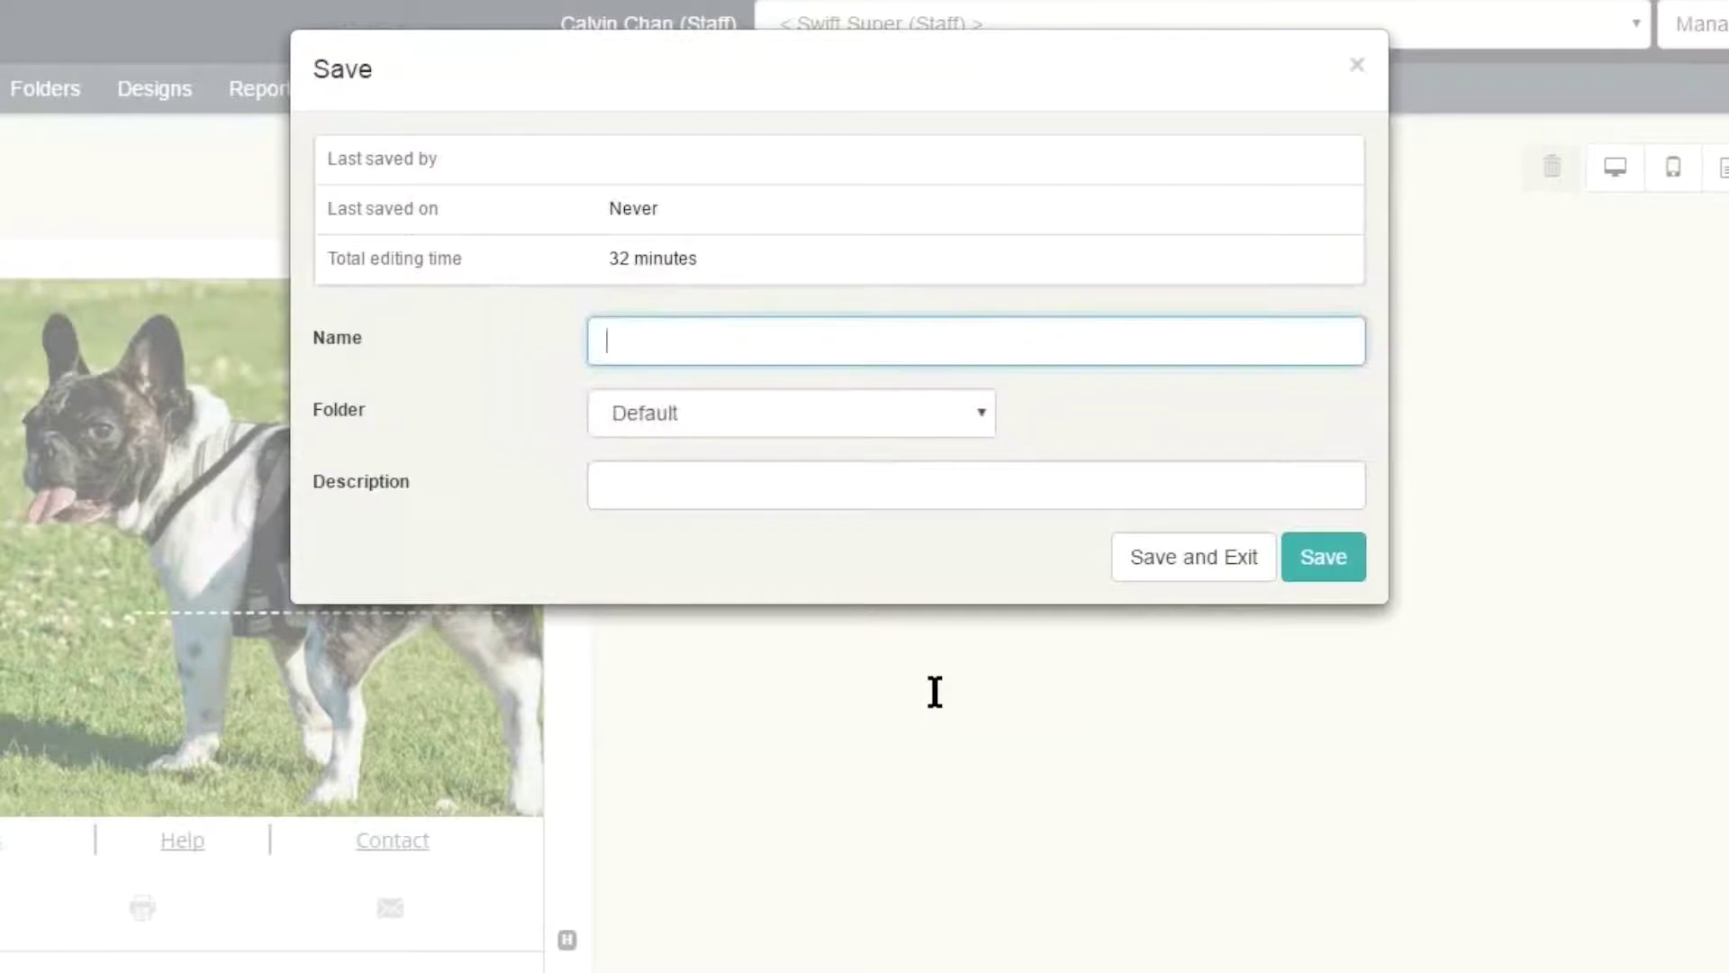
type("Run club - septem")
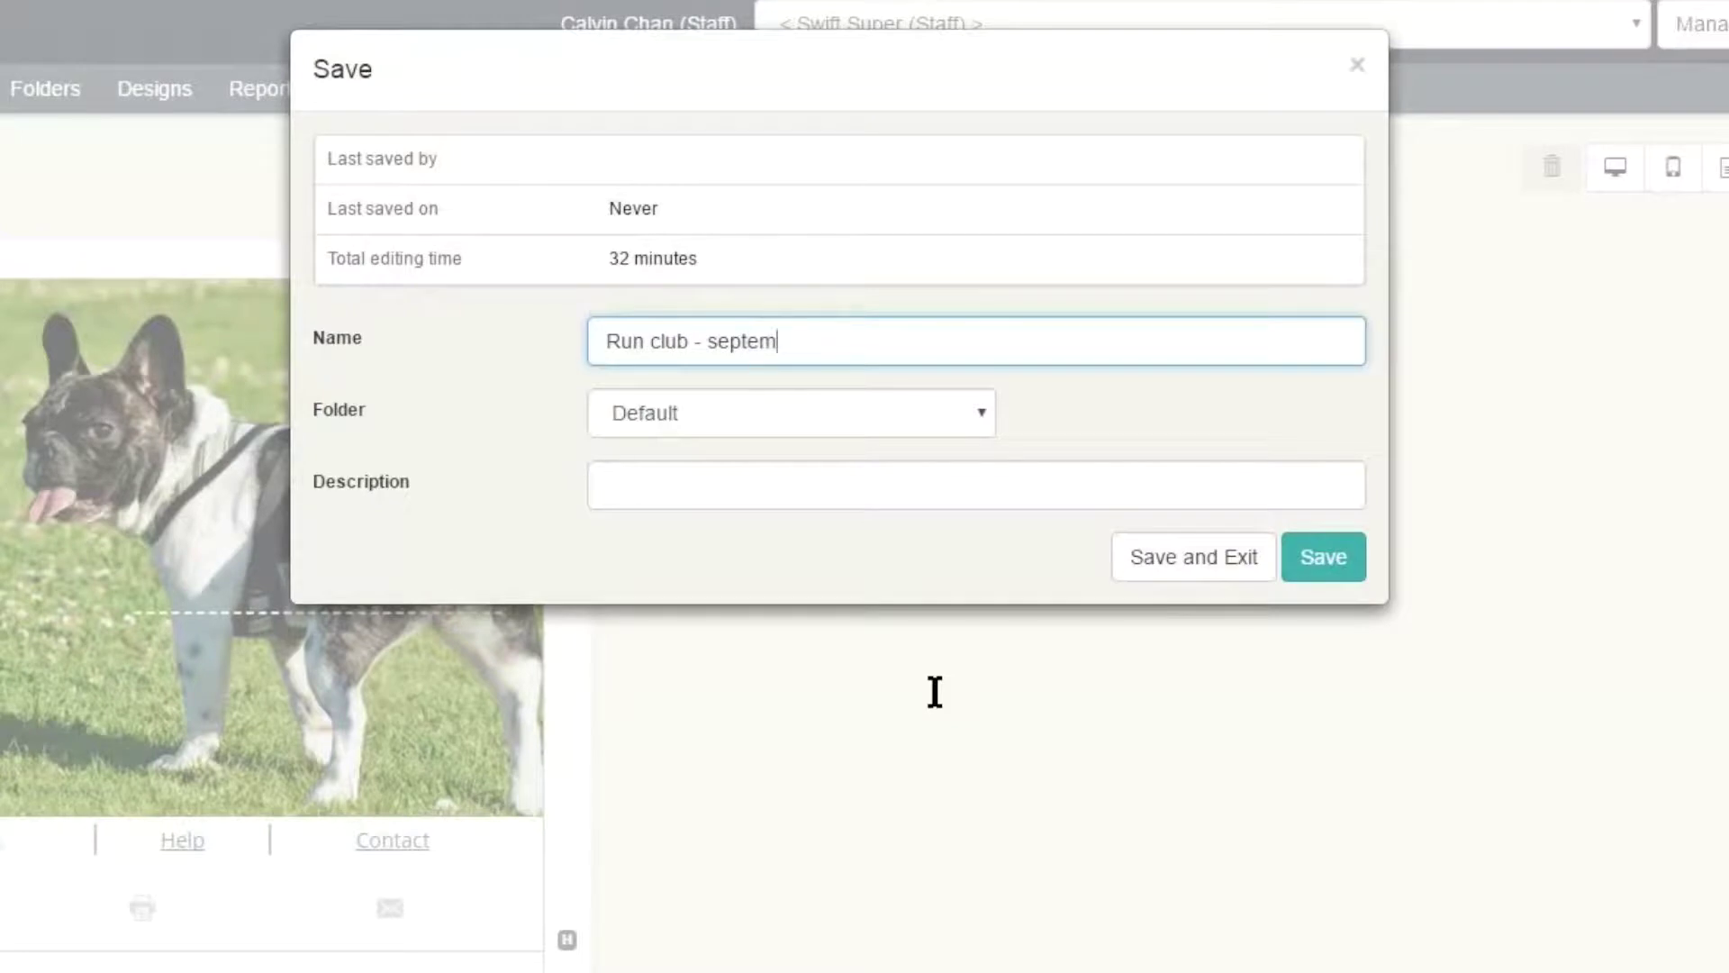
type("ber")
- Choose the existing Run Club folder and save the email
key("Tab")
key("alt+Down")
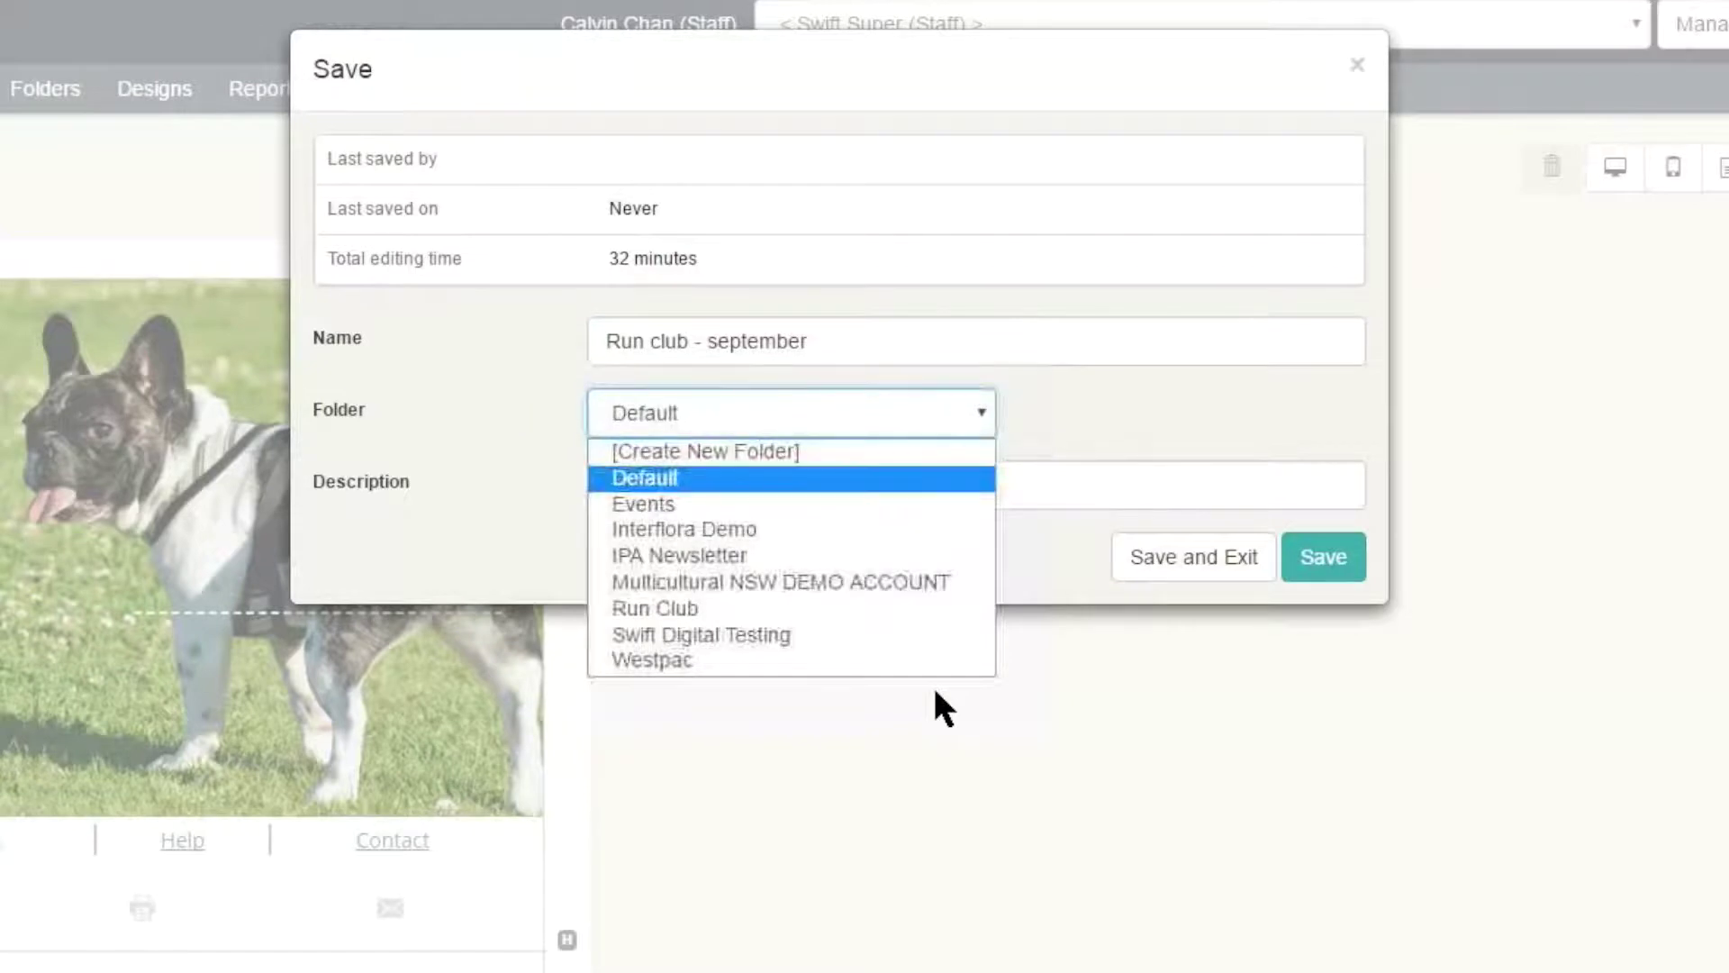
key("Down")
key("Down")
key("Down")
key("Down")
key("Up")
key("Up")
key("Up")
key("Up")
key("Up")
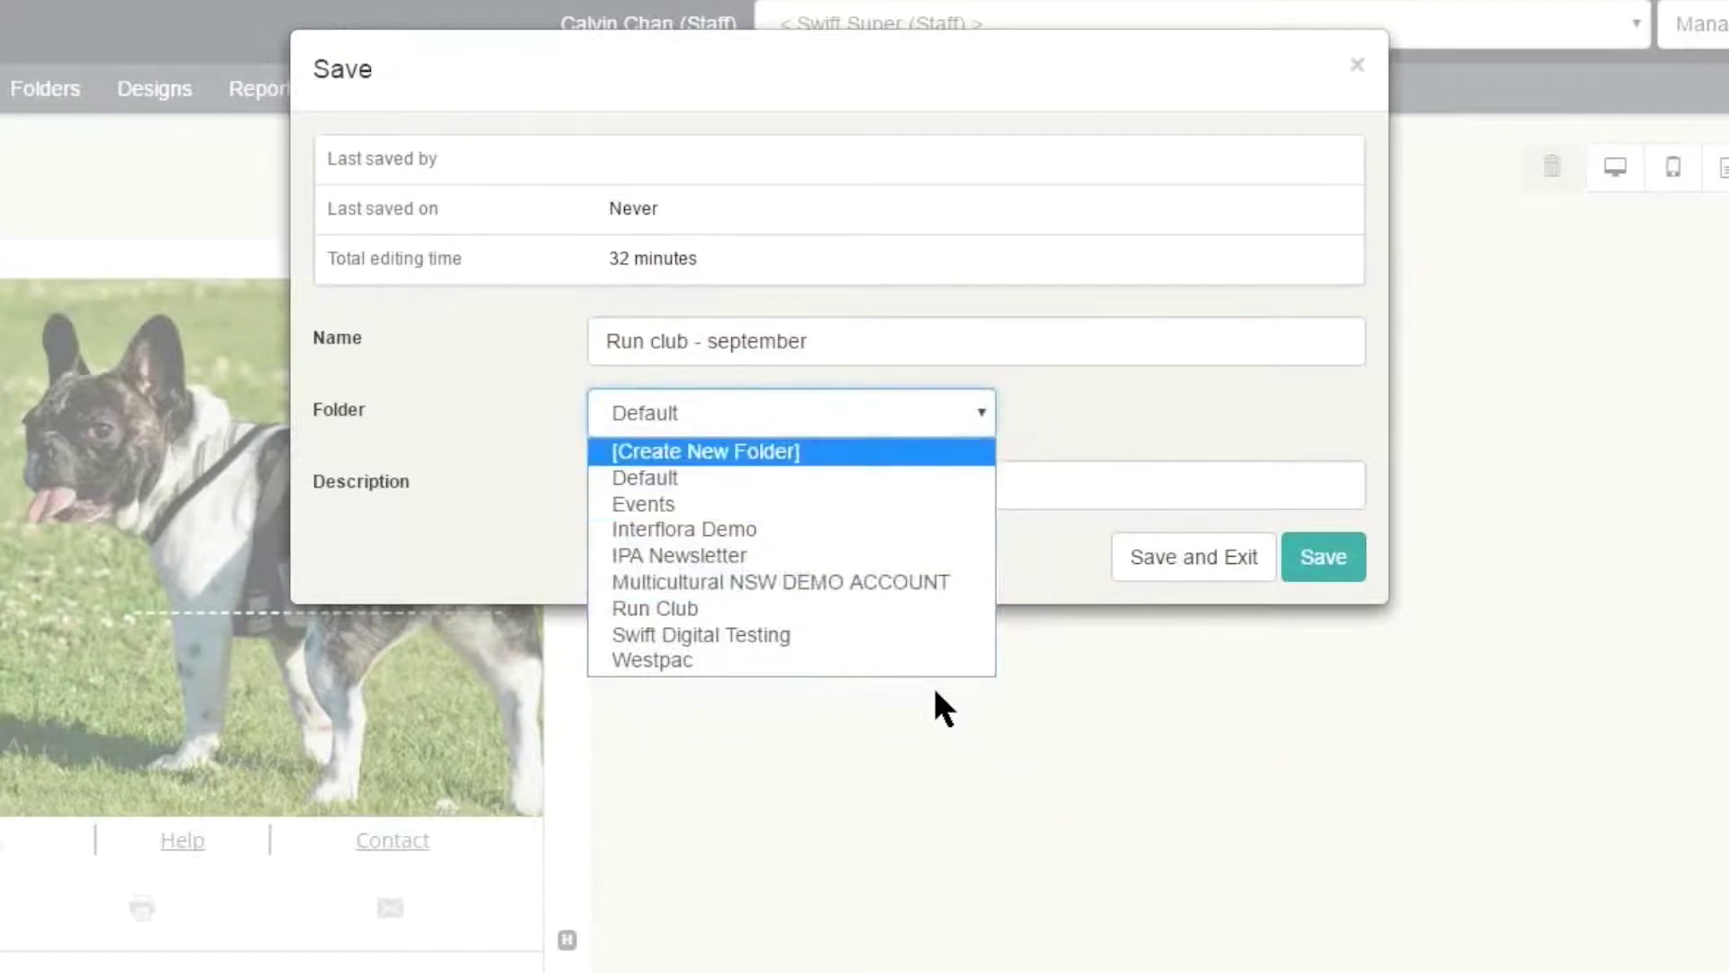
key("Return")
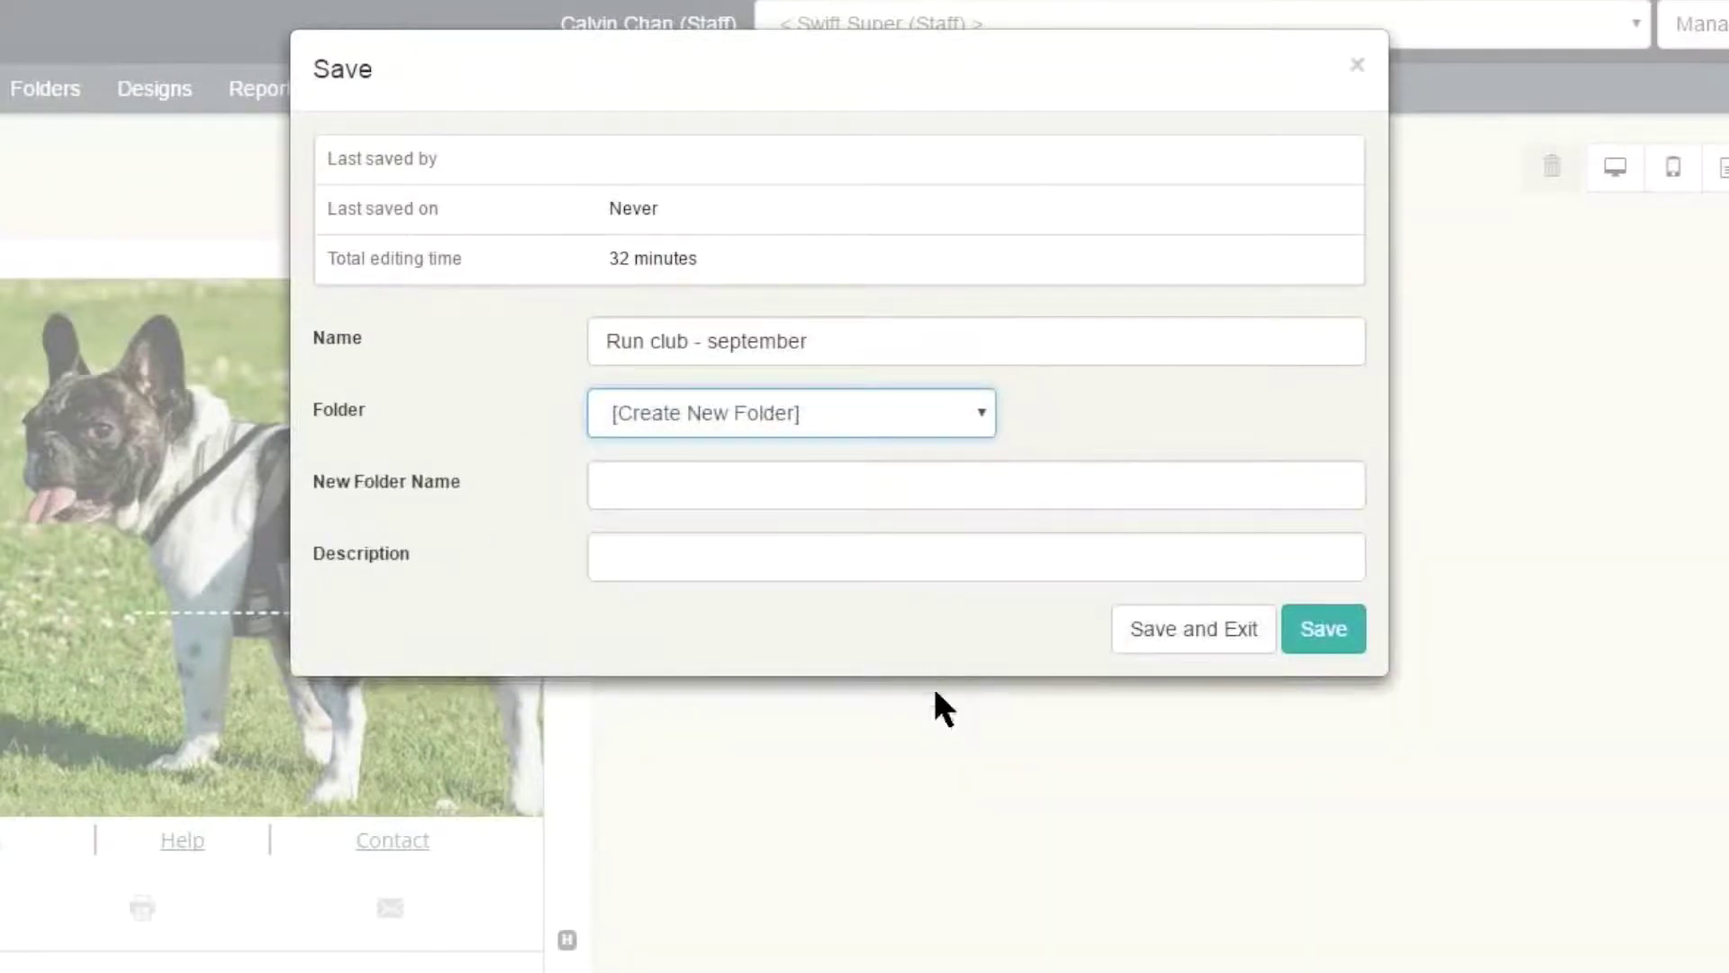
key("Tab")
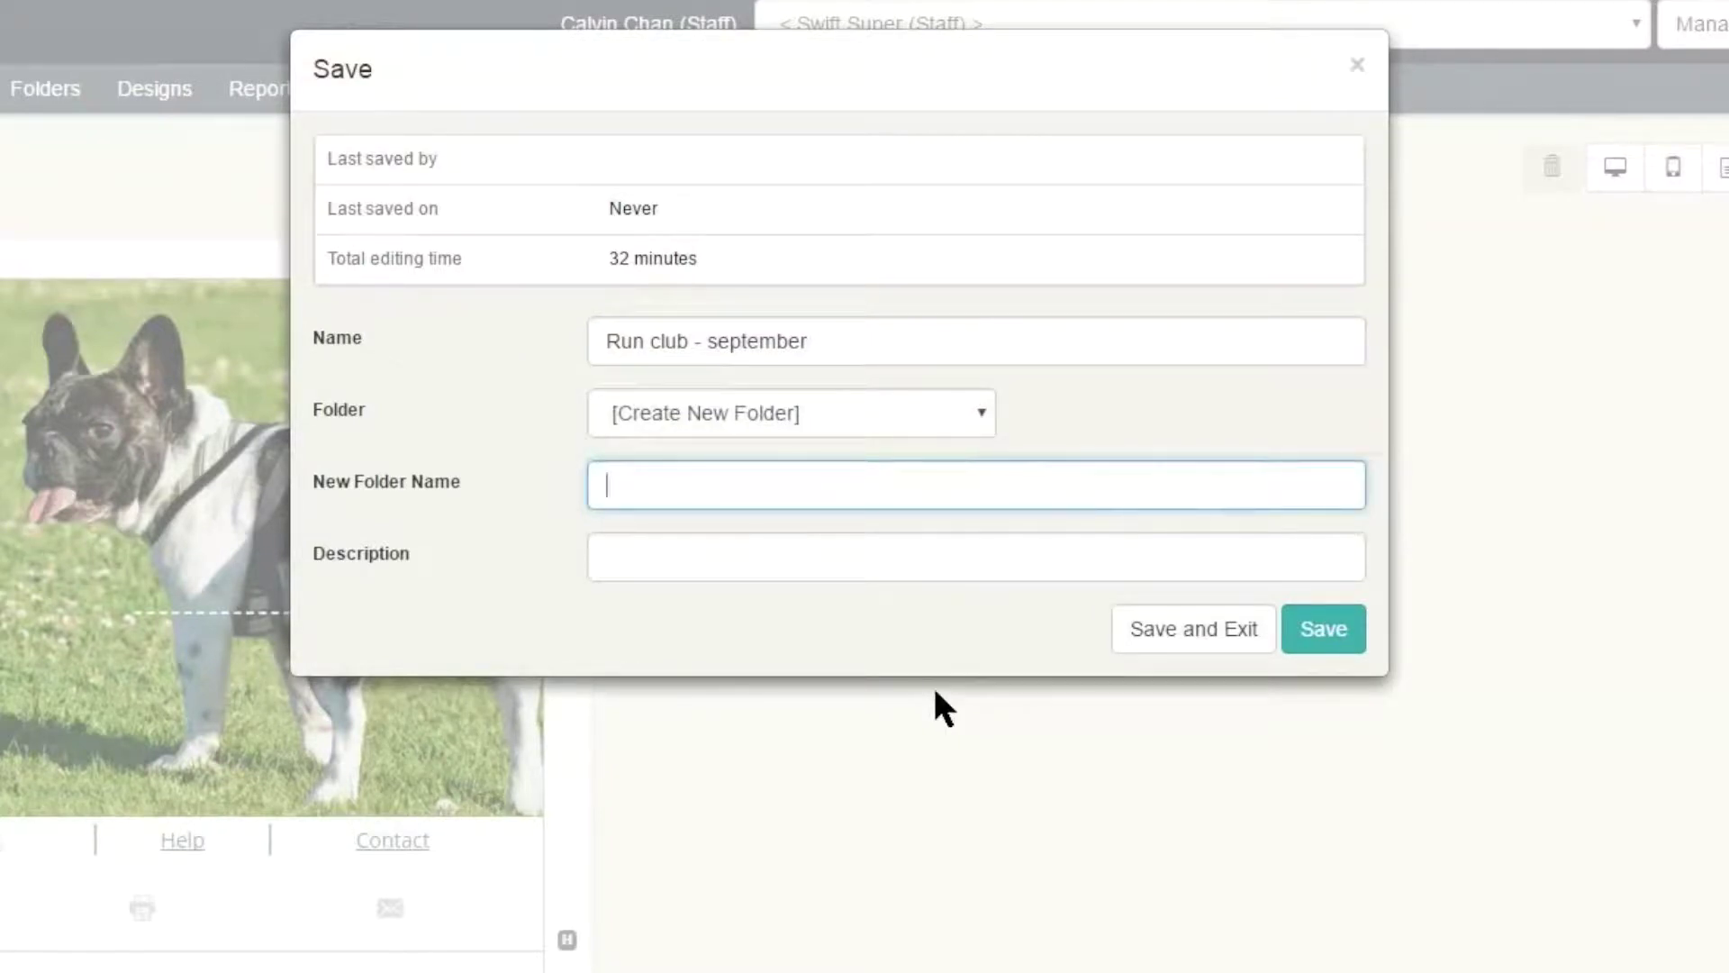
key("shift+Tab")
key("alt+Down")
key("Down")
key("Down")
key("Down")
key("Down")
key("Down")
key("Down")
key("Return")
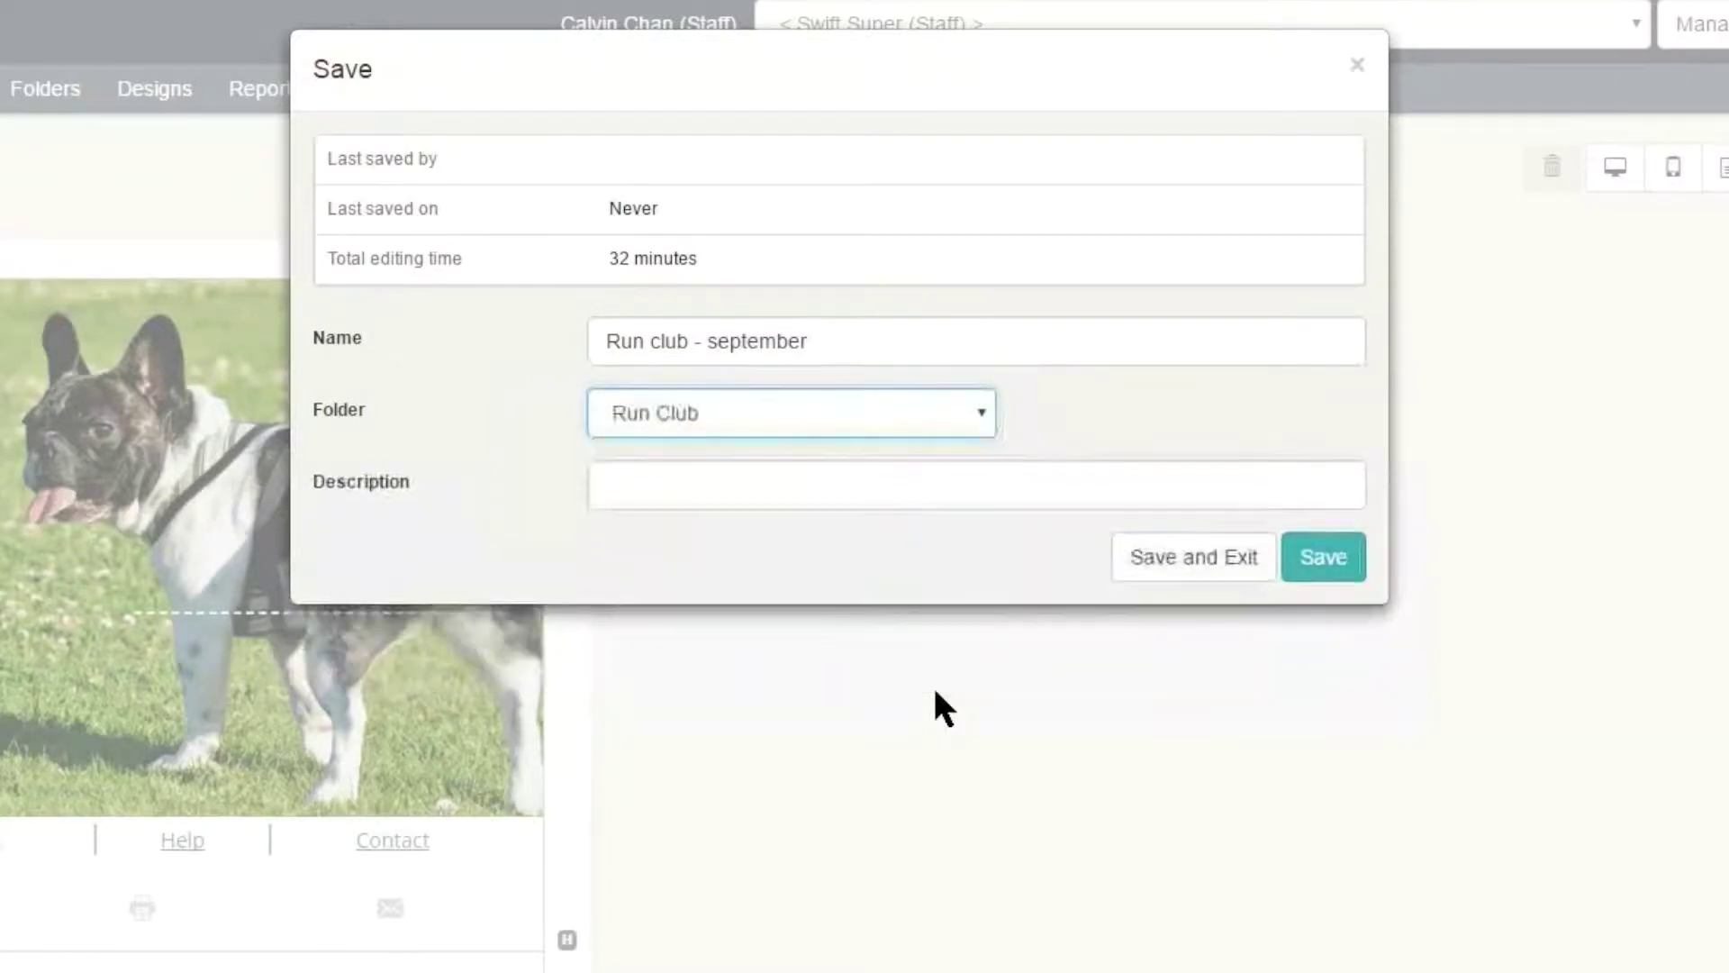
key("Tab")
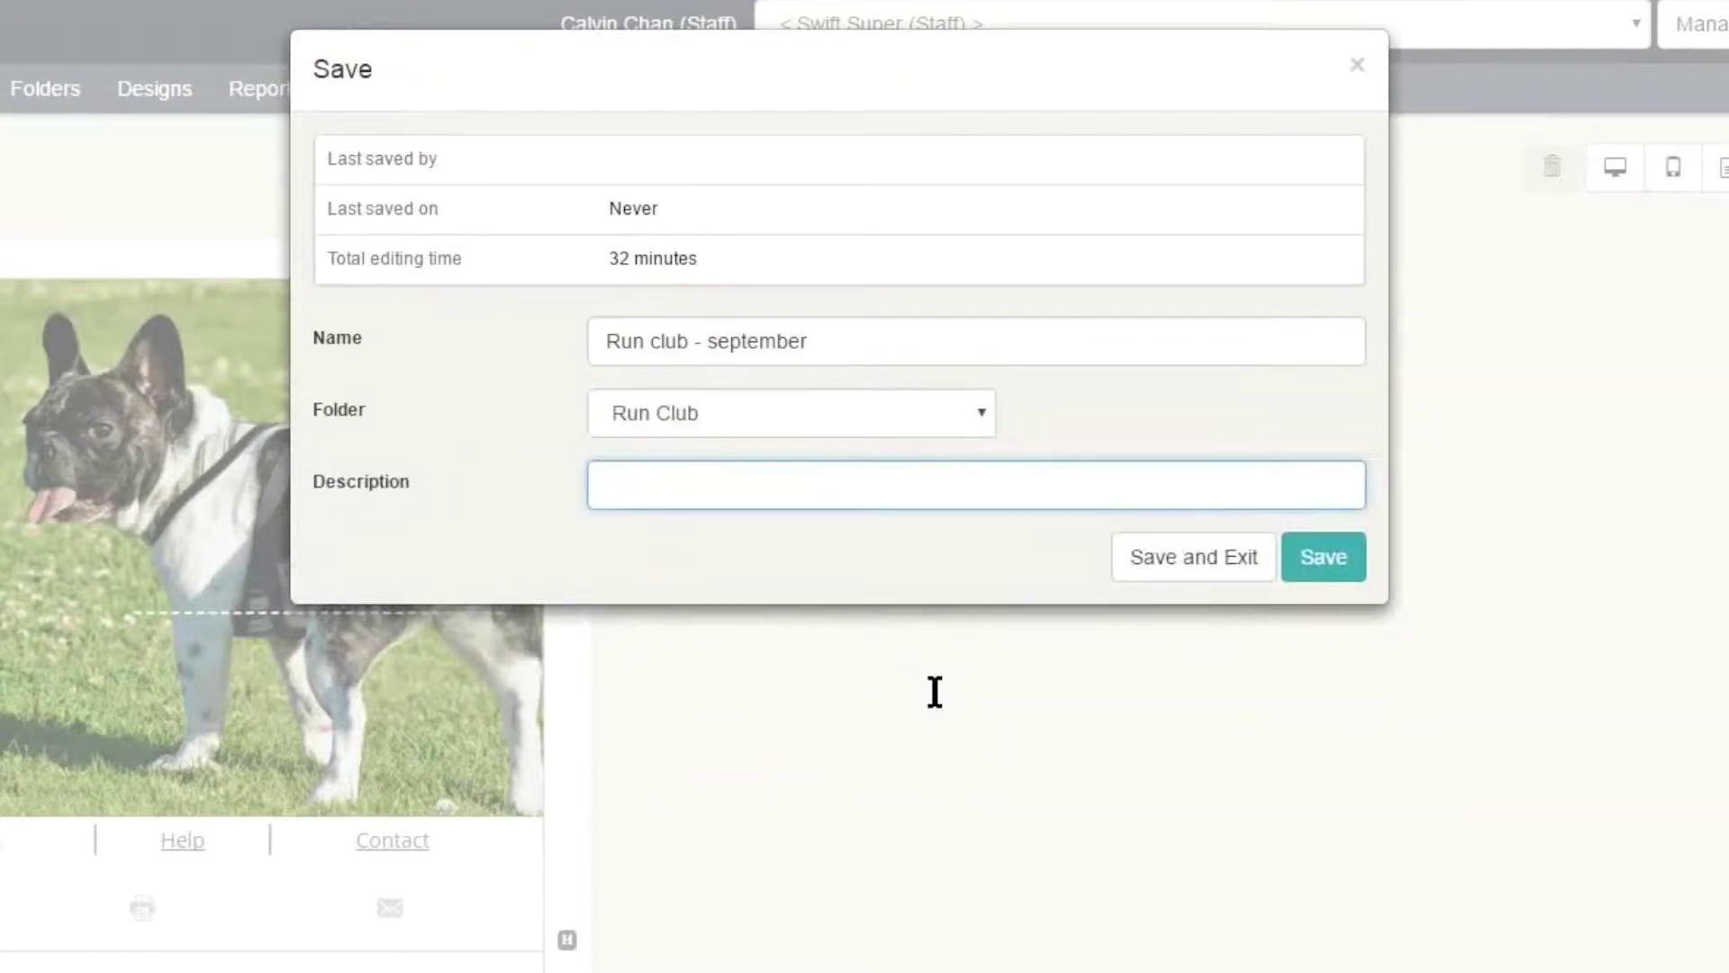
key("Tab")
key("Tab")
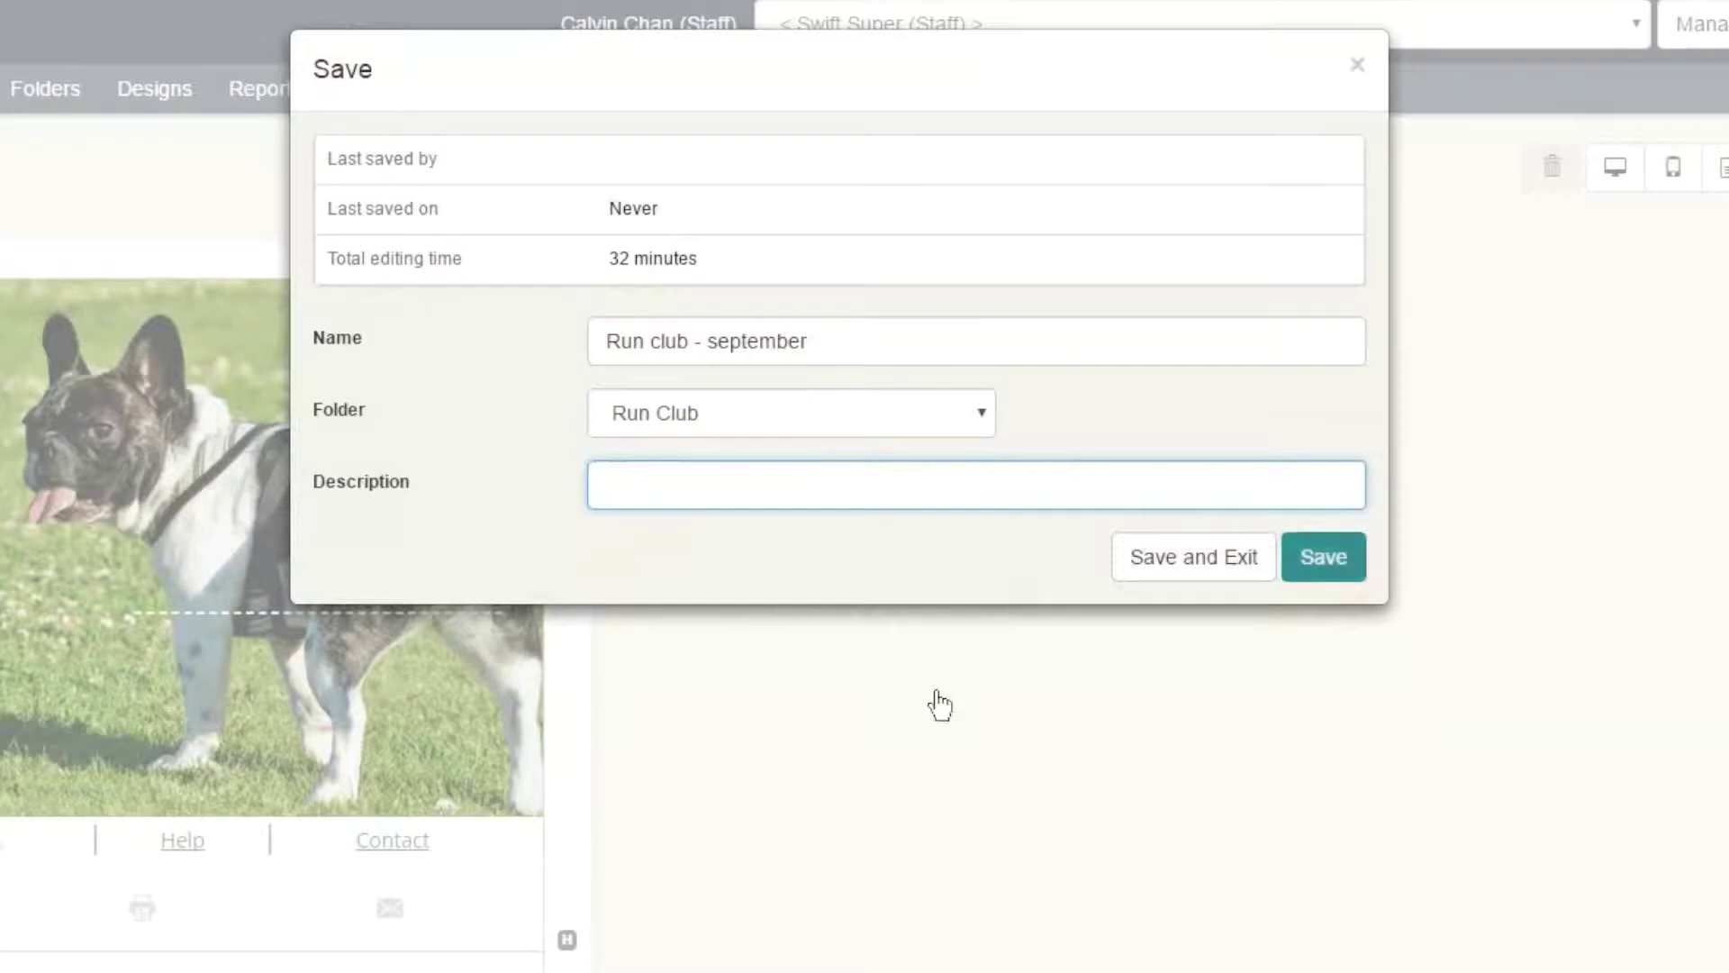
key("Return")
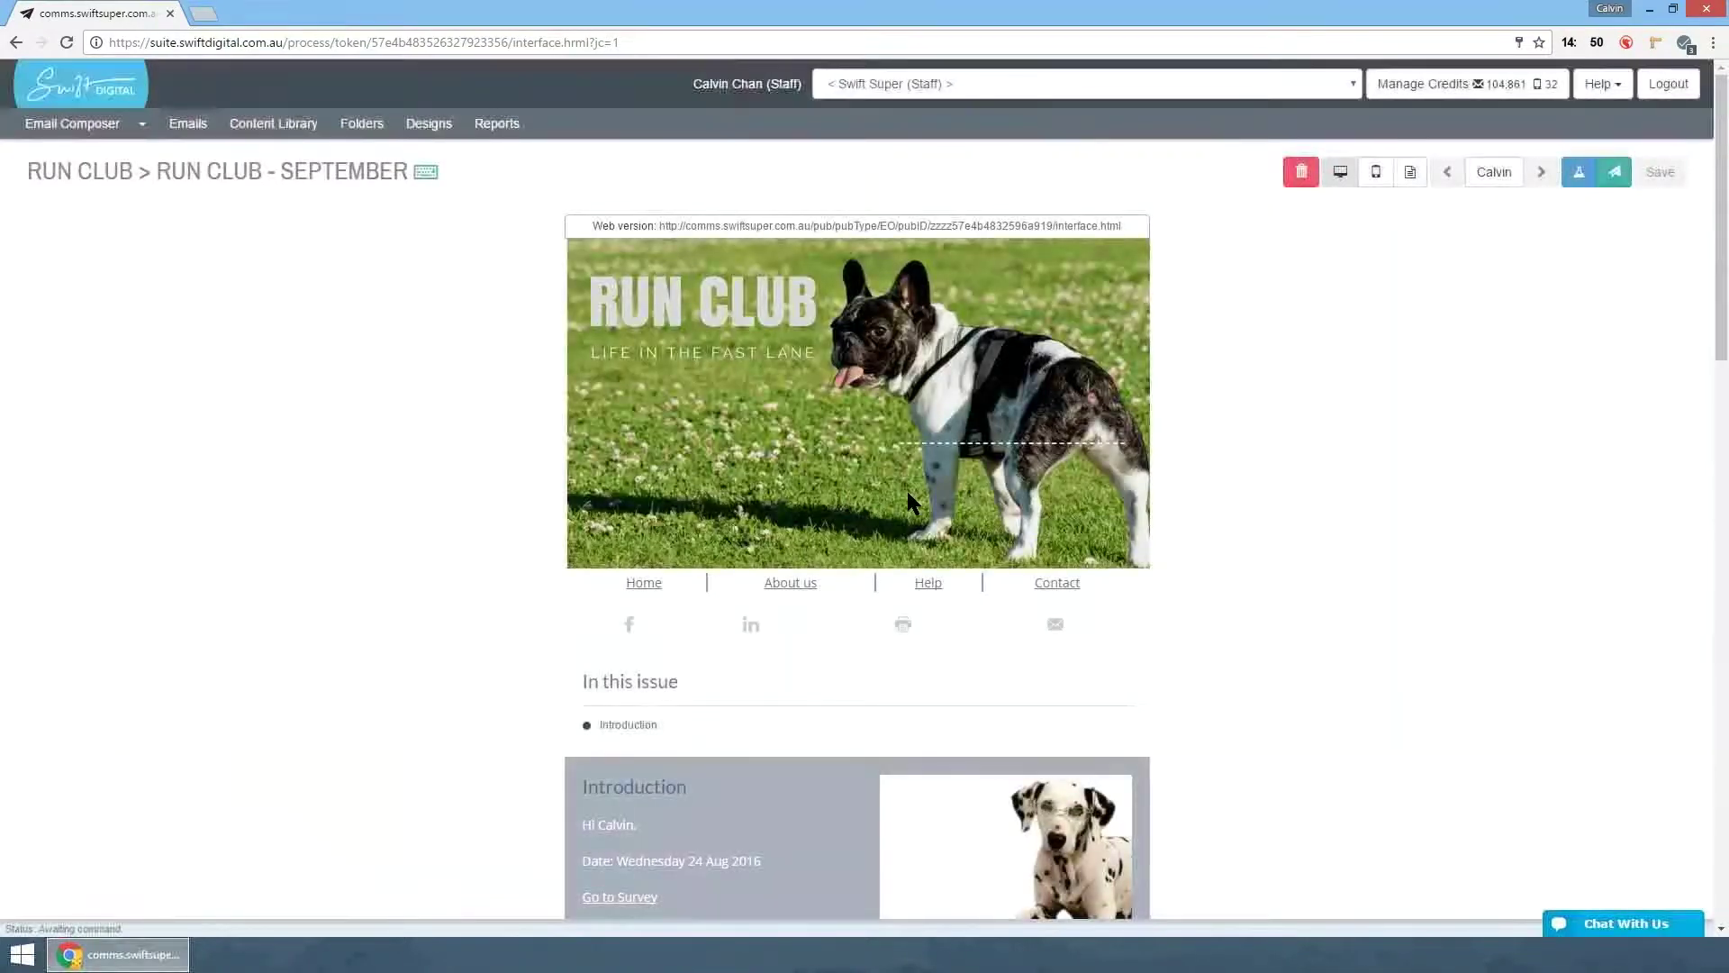
- Review the saved email, open its web version in a new tab, then show the Mobile Preview
scroll(908, 493, "down", 15)
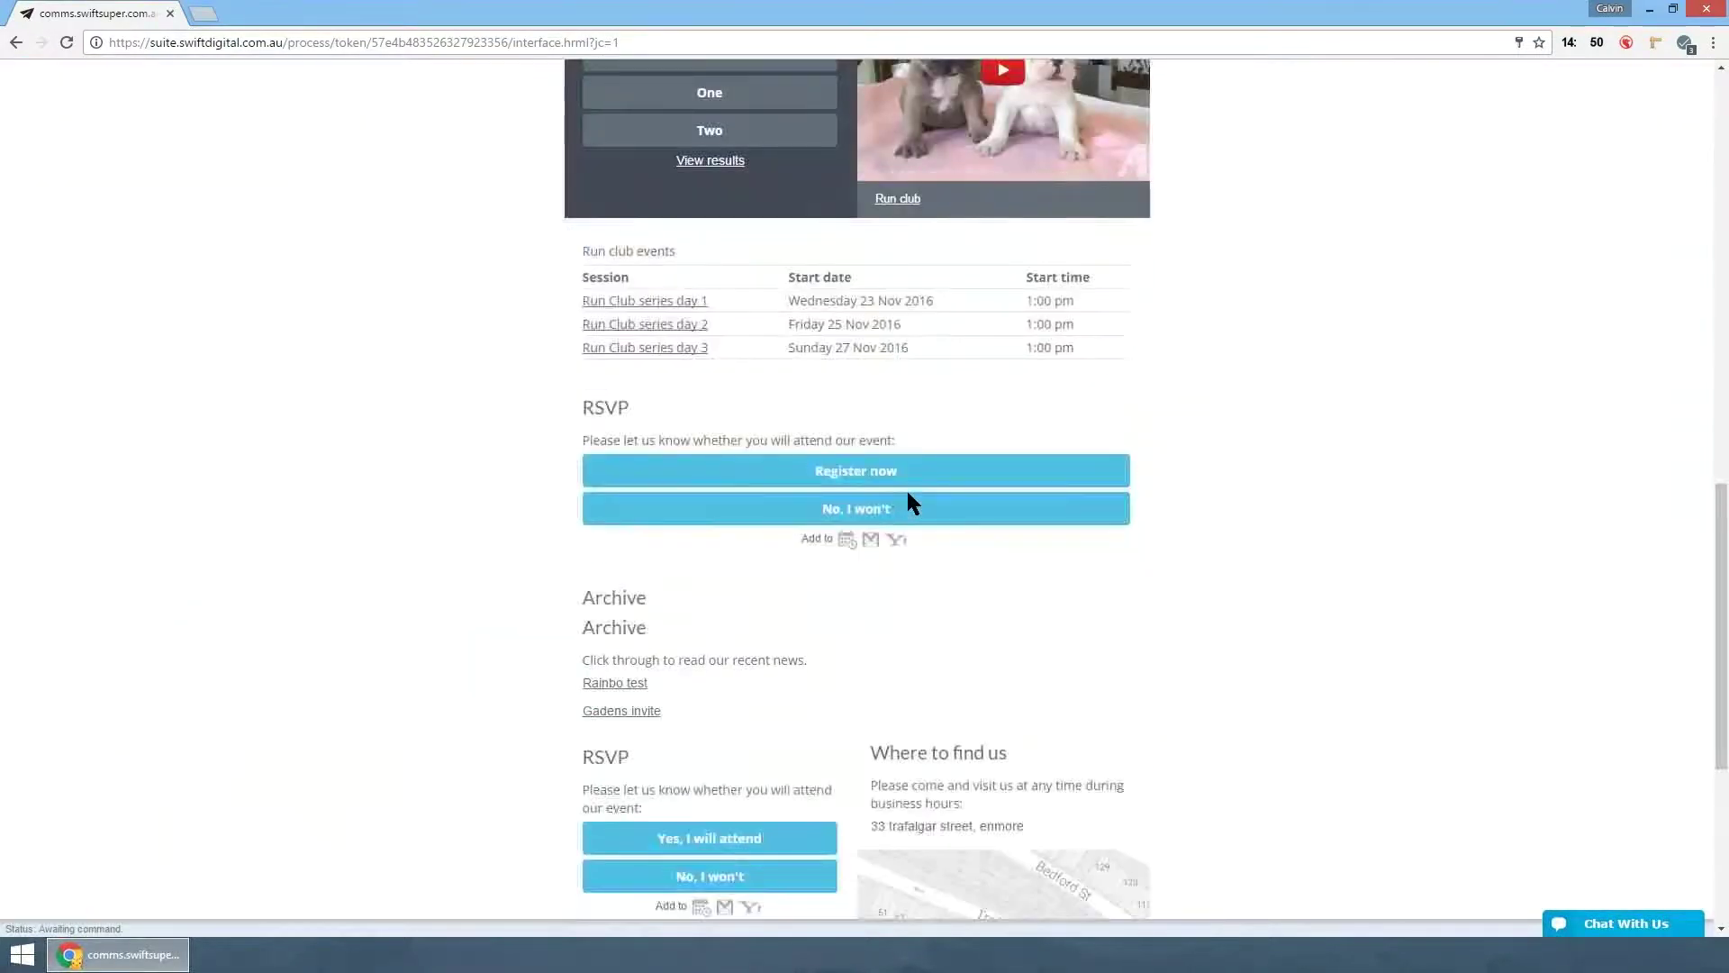
scroll(906, 488, "down", 5)
scroll(906, 490, "up", 10)
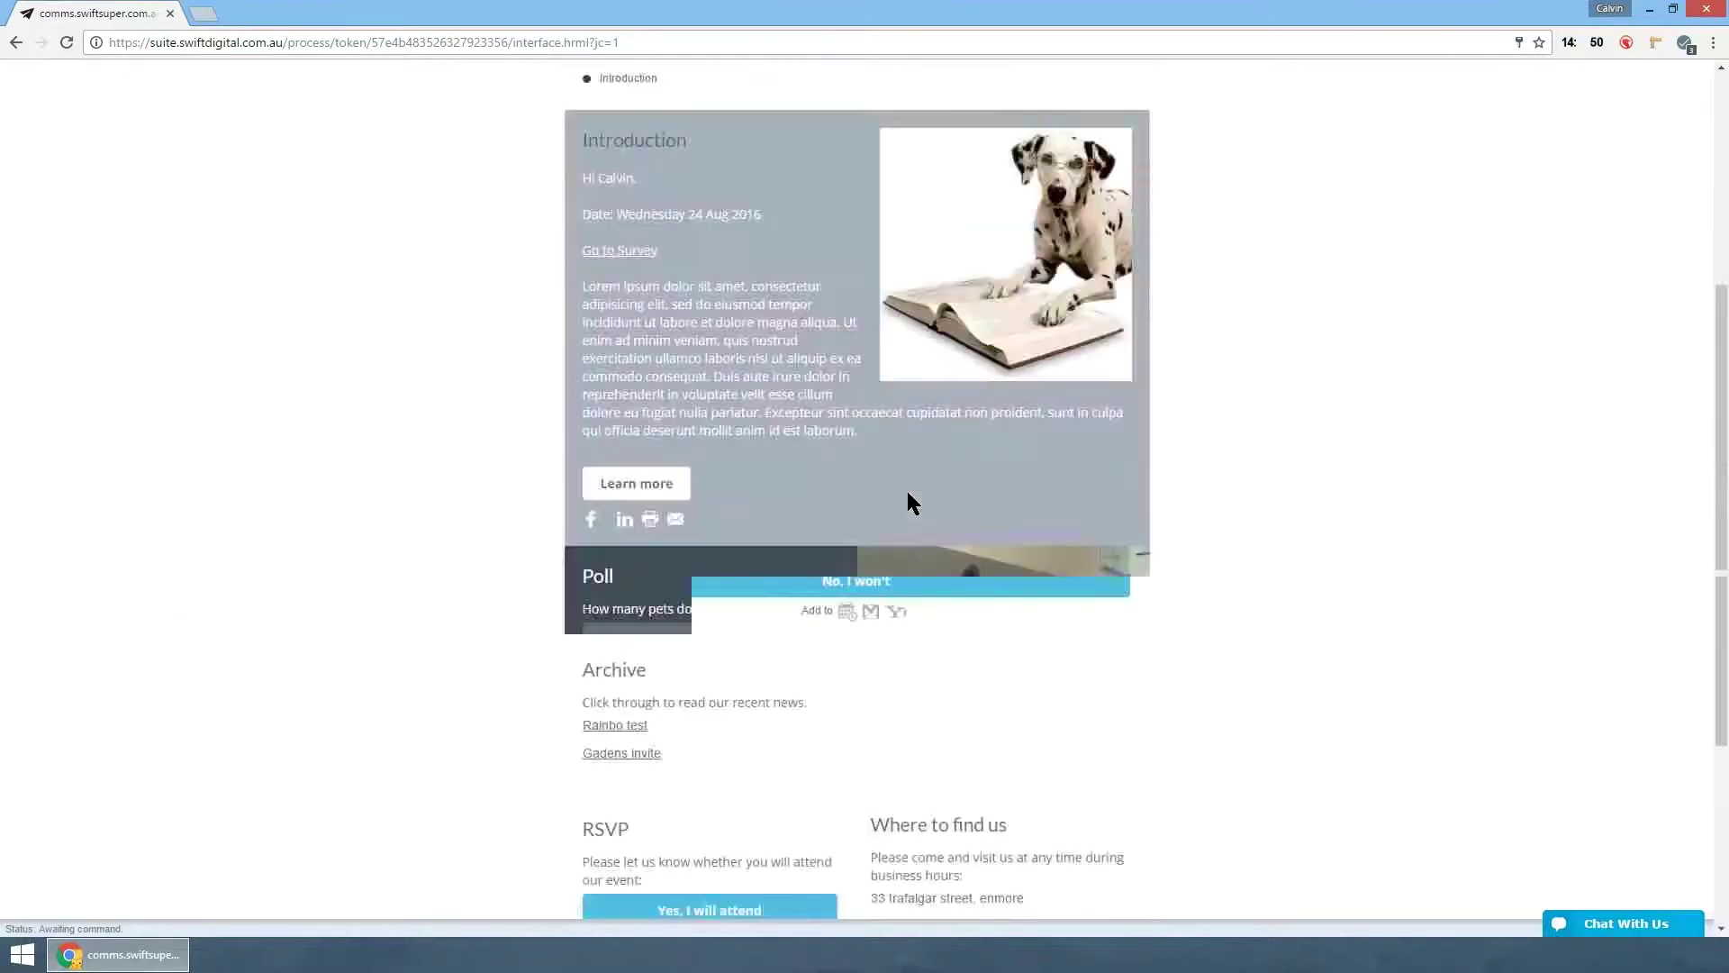
scroll(906, 490, "up", 6)
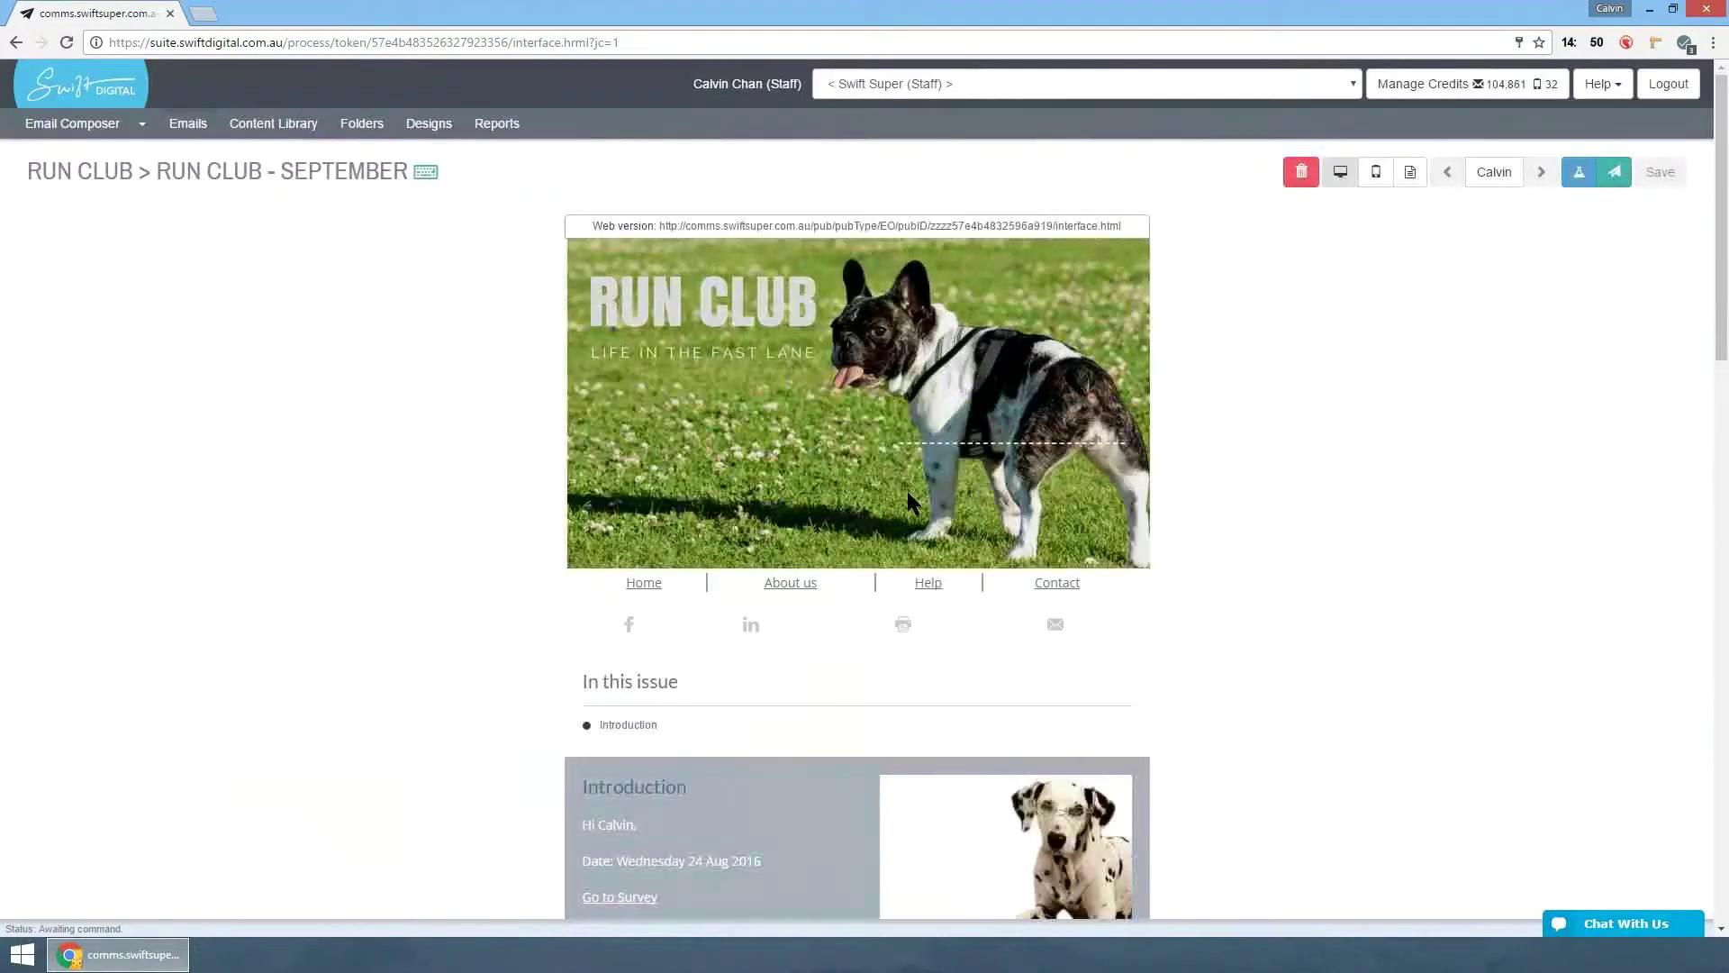
left_click_drag(592, 226, 1122, 226)
left_click(908, 493)
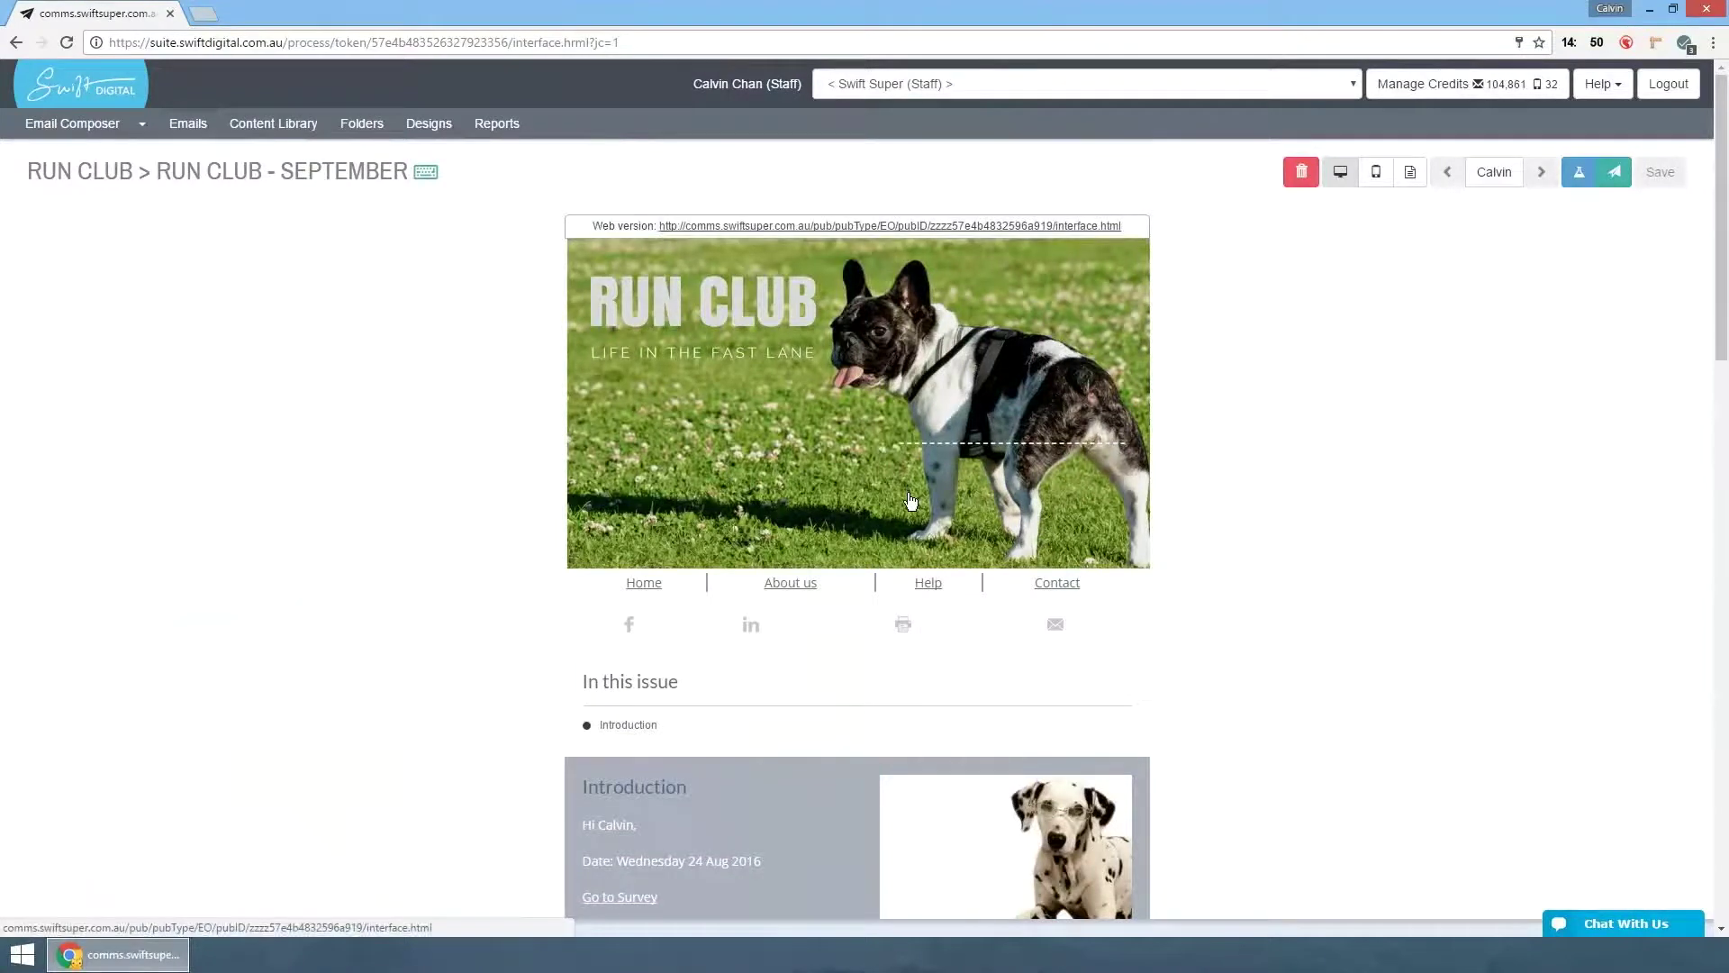
left_click(908, 492)
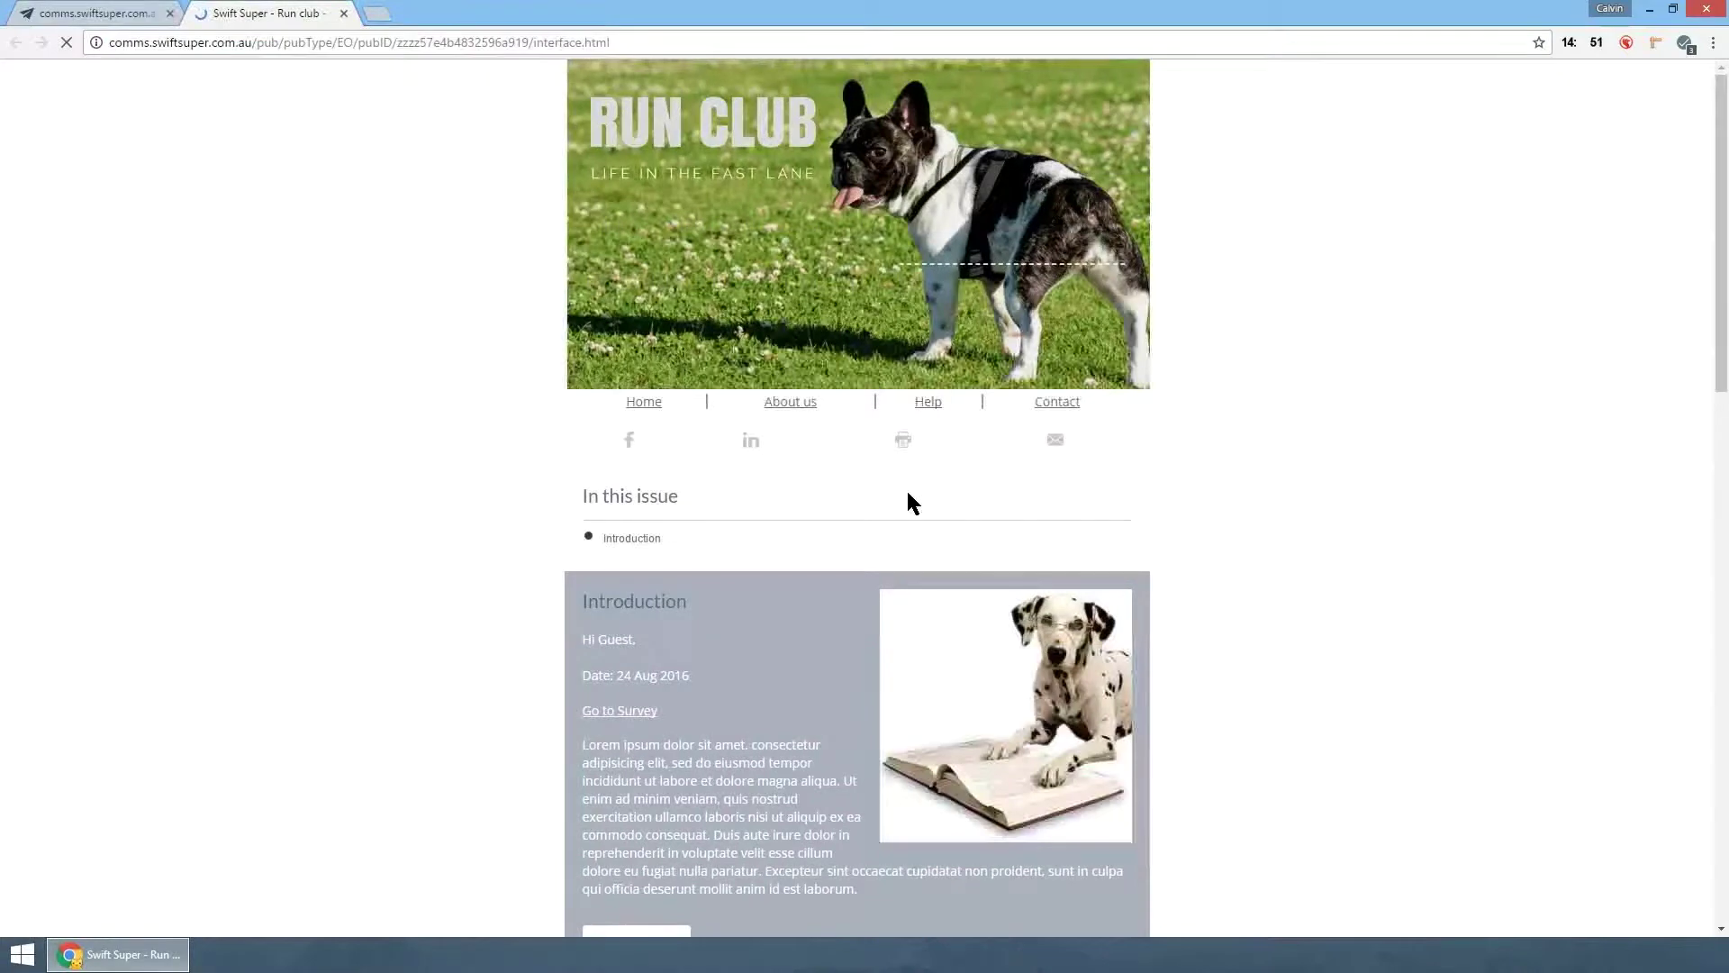
key("ctrl+shift+Tab")
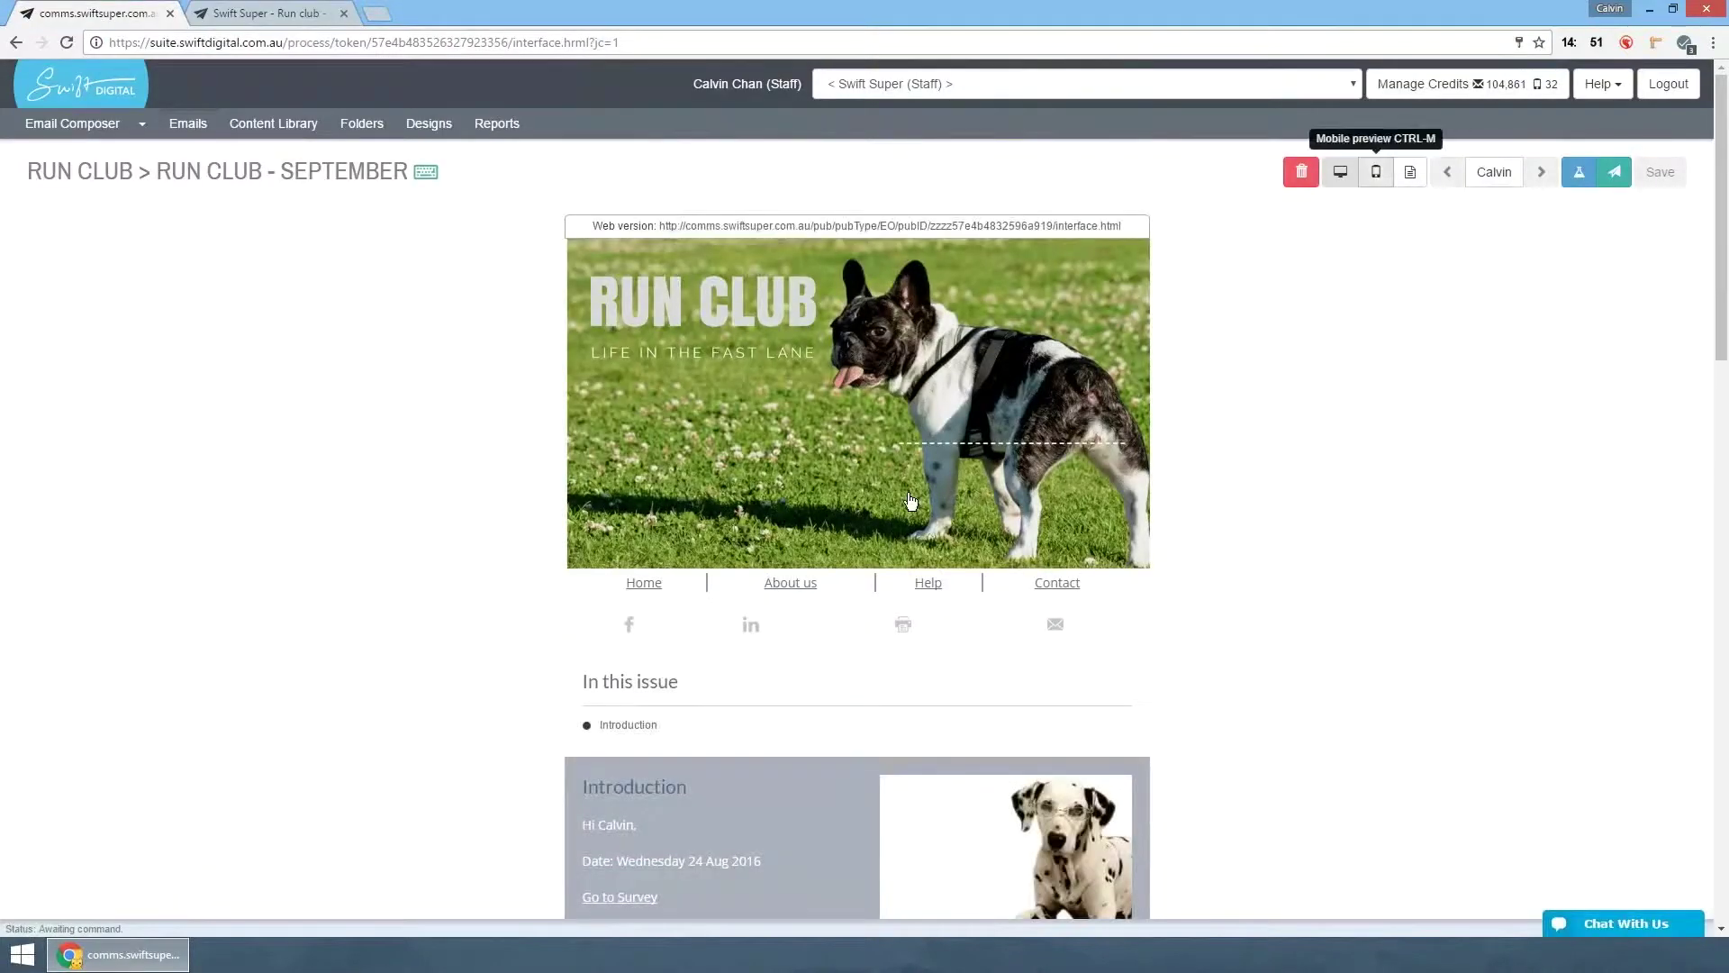
key("ctrl+m")
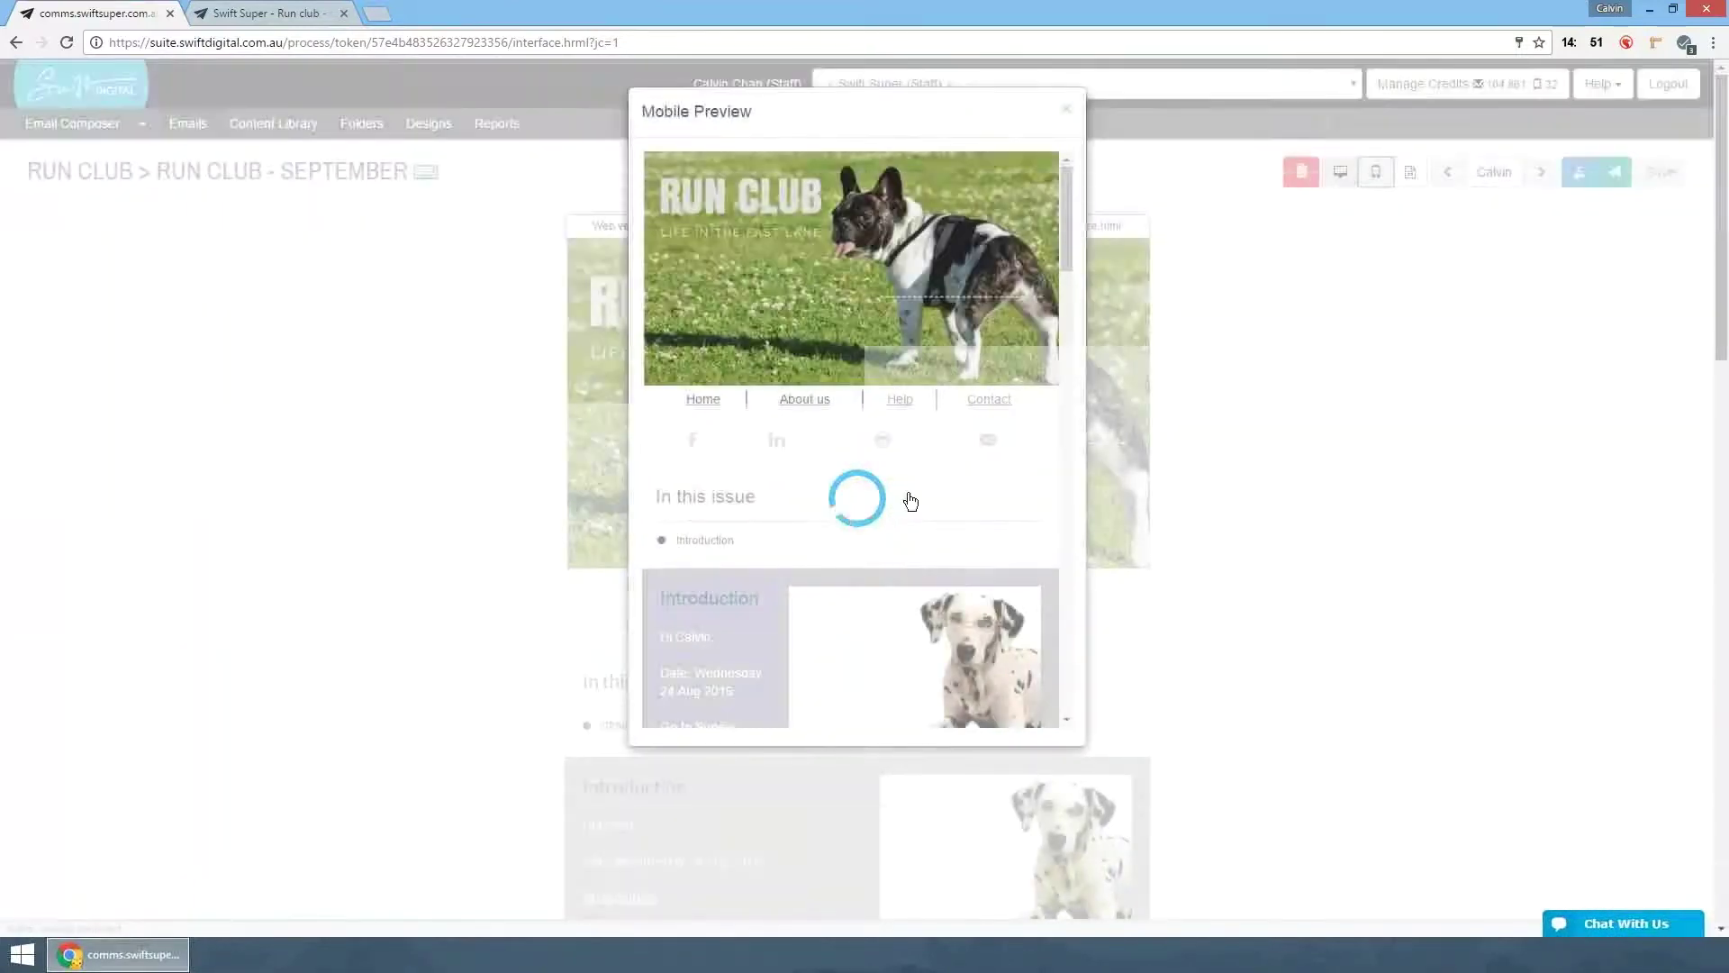
- Scroll through the email's Mobile Preview, then close it
scroll(908, 495, "down", 15)
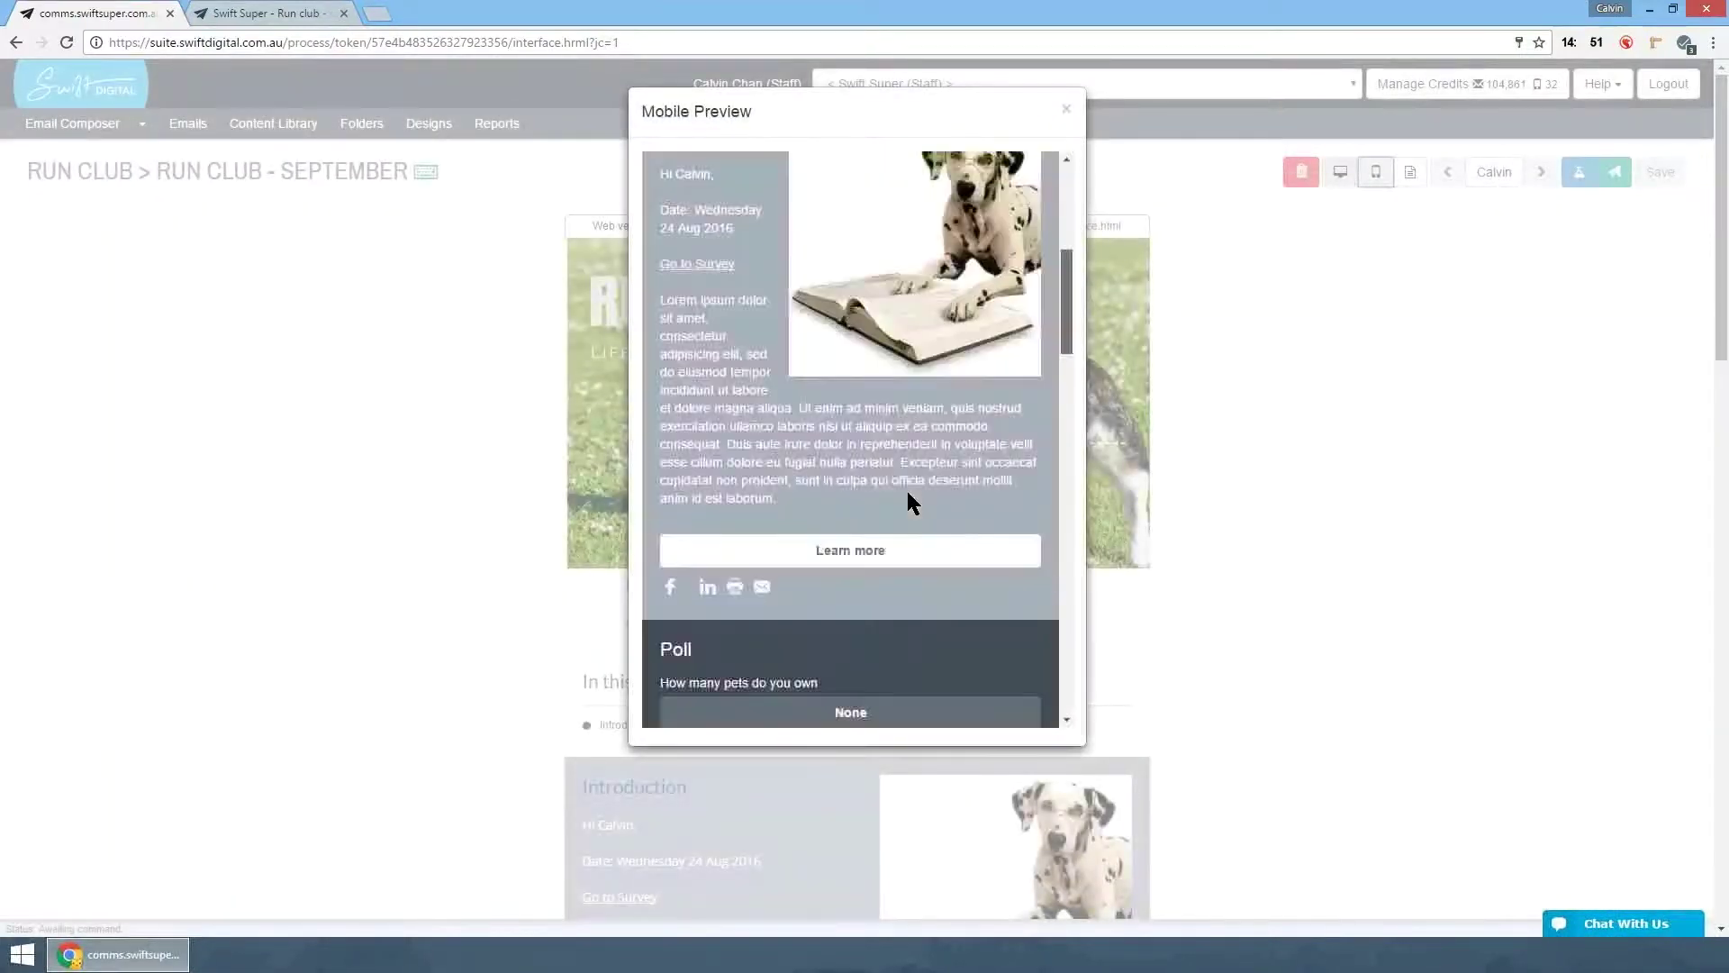
scroll(908, 502, "down", 15)
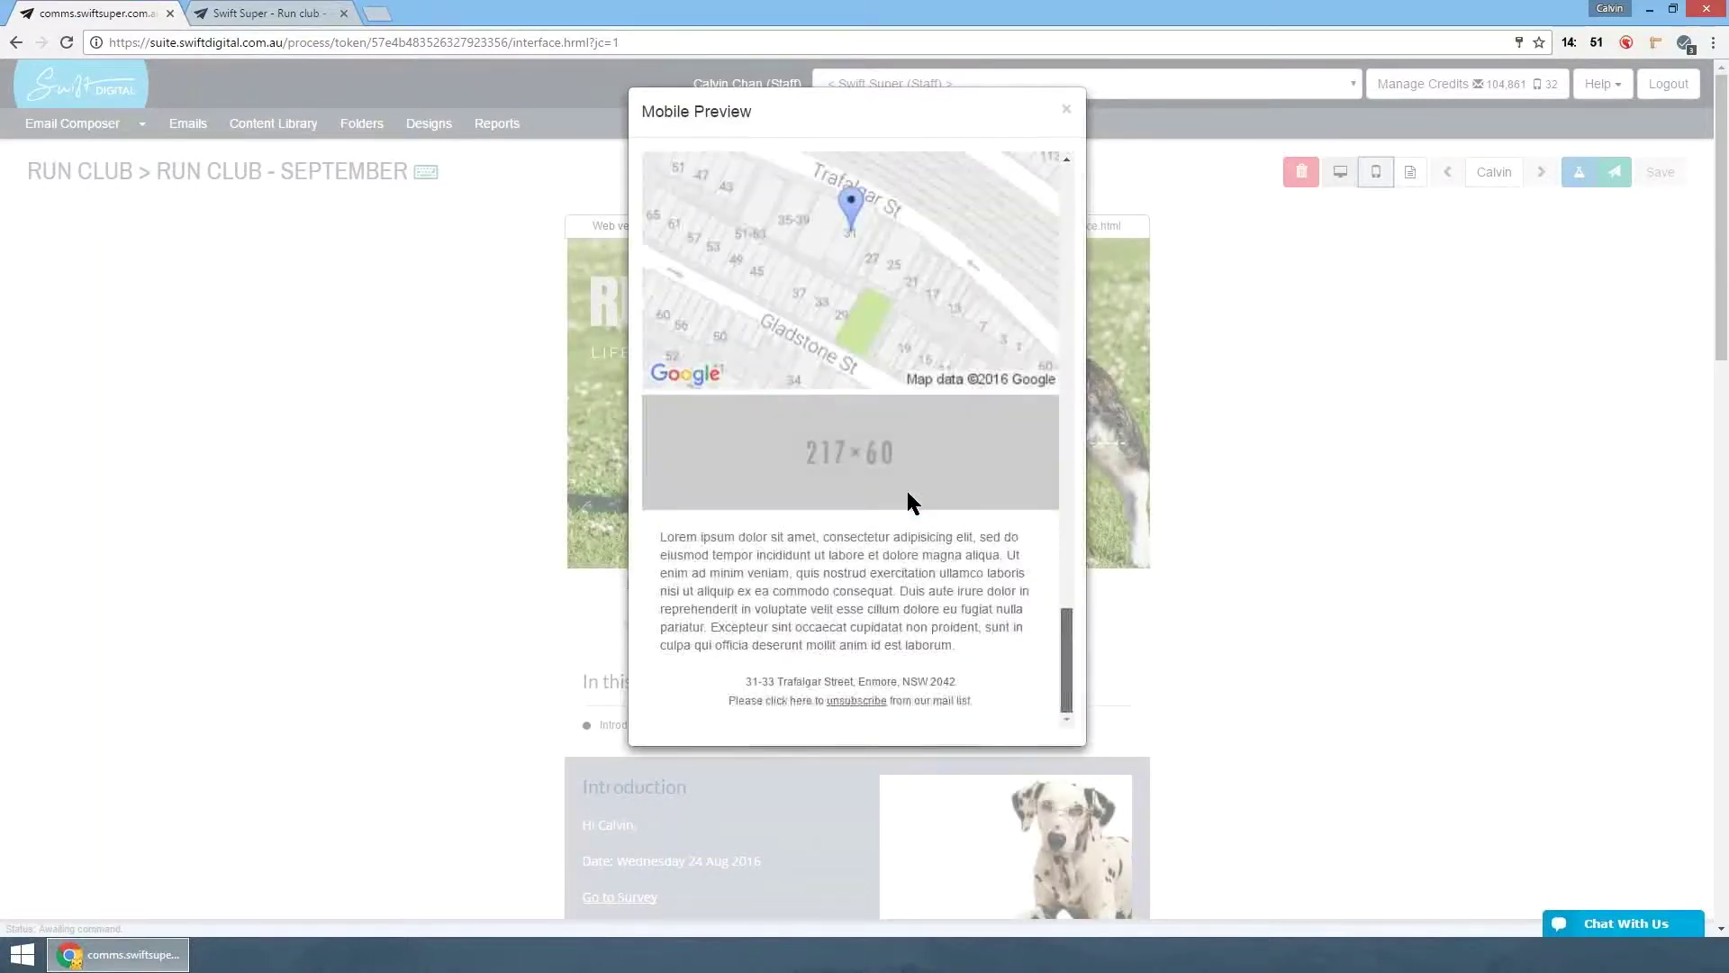
scroll(908, 494, "up", 5)
scroll(908, 495, "up", 5)
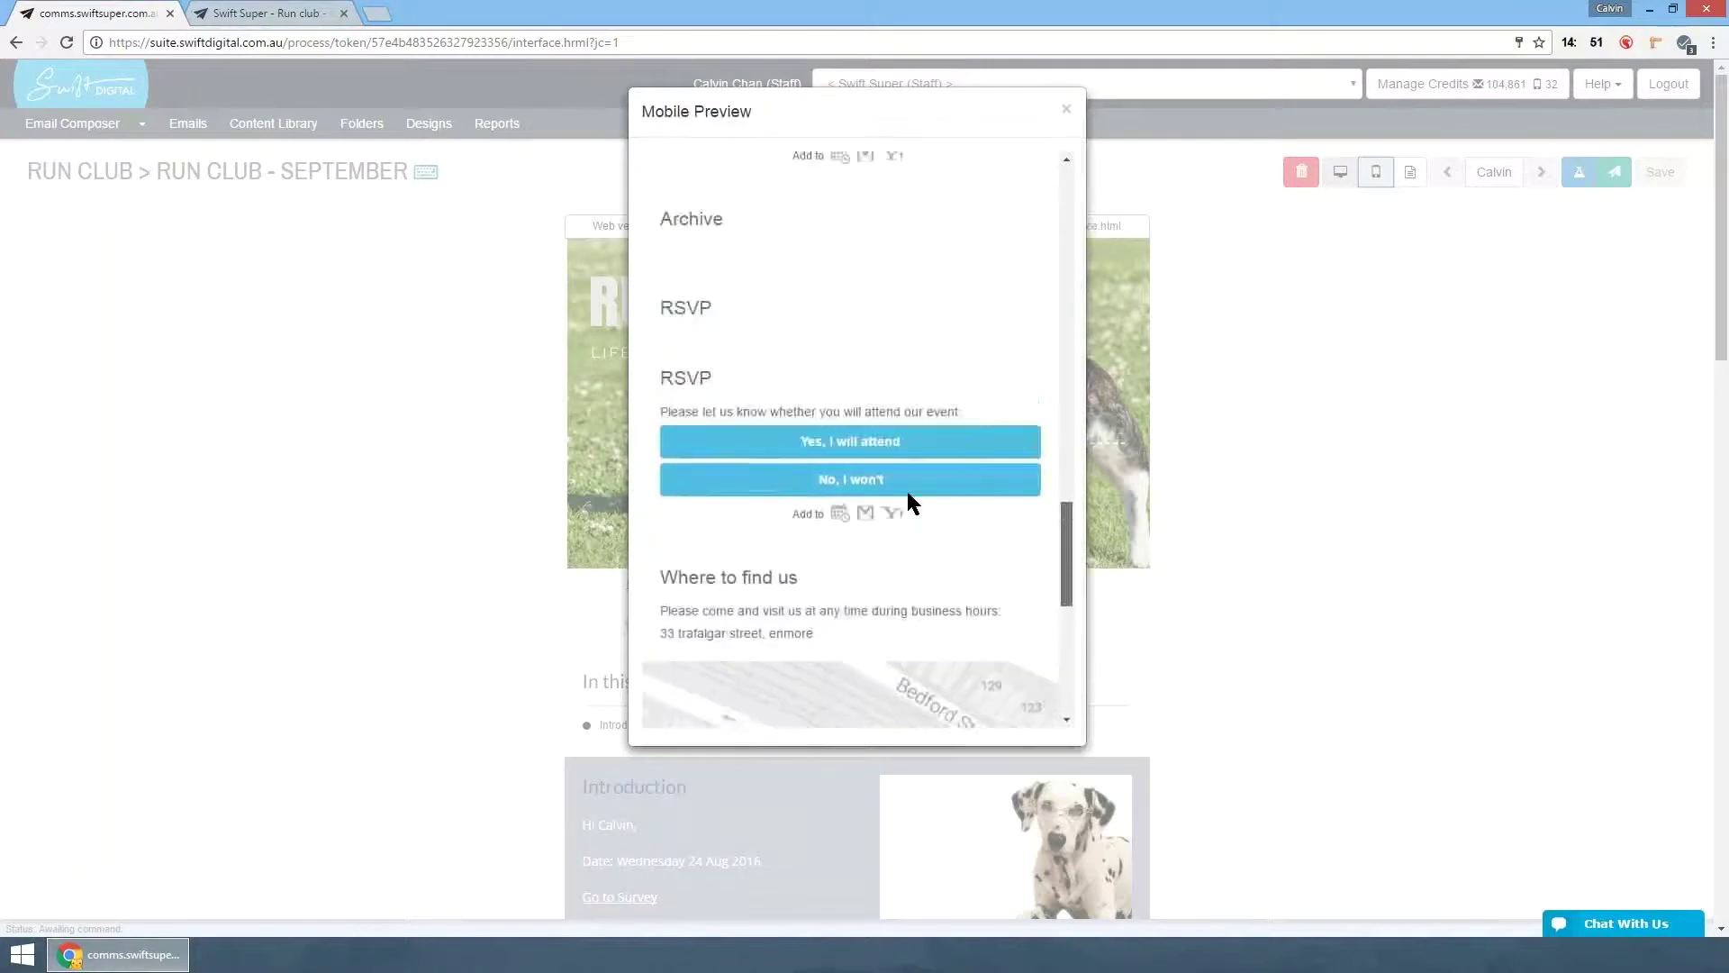
scroll(908, 503, "up", 10)
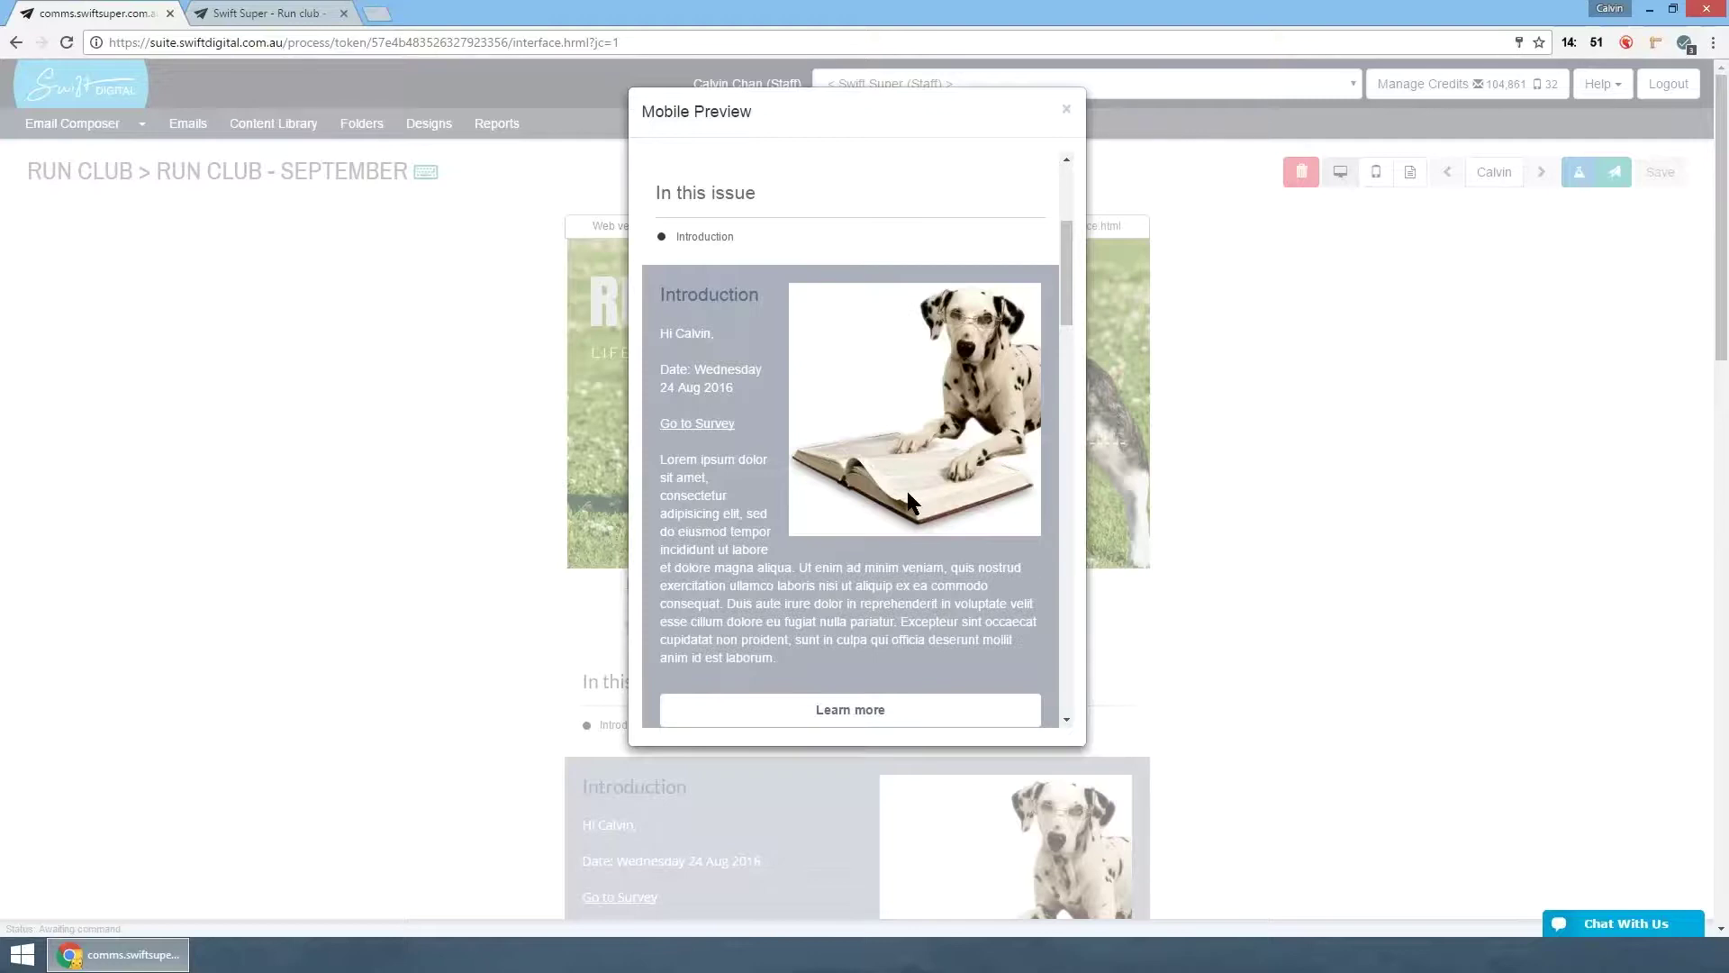
key("Escape")
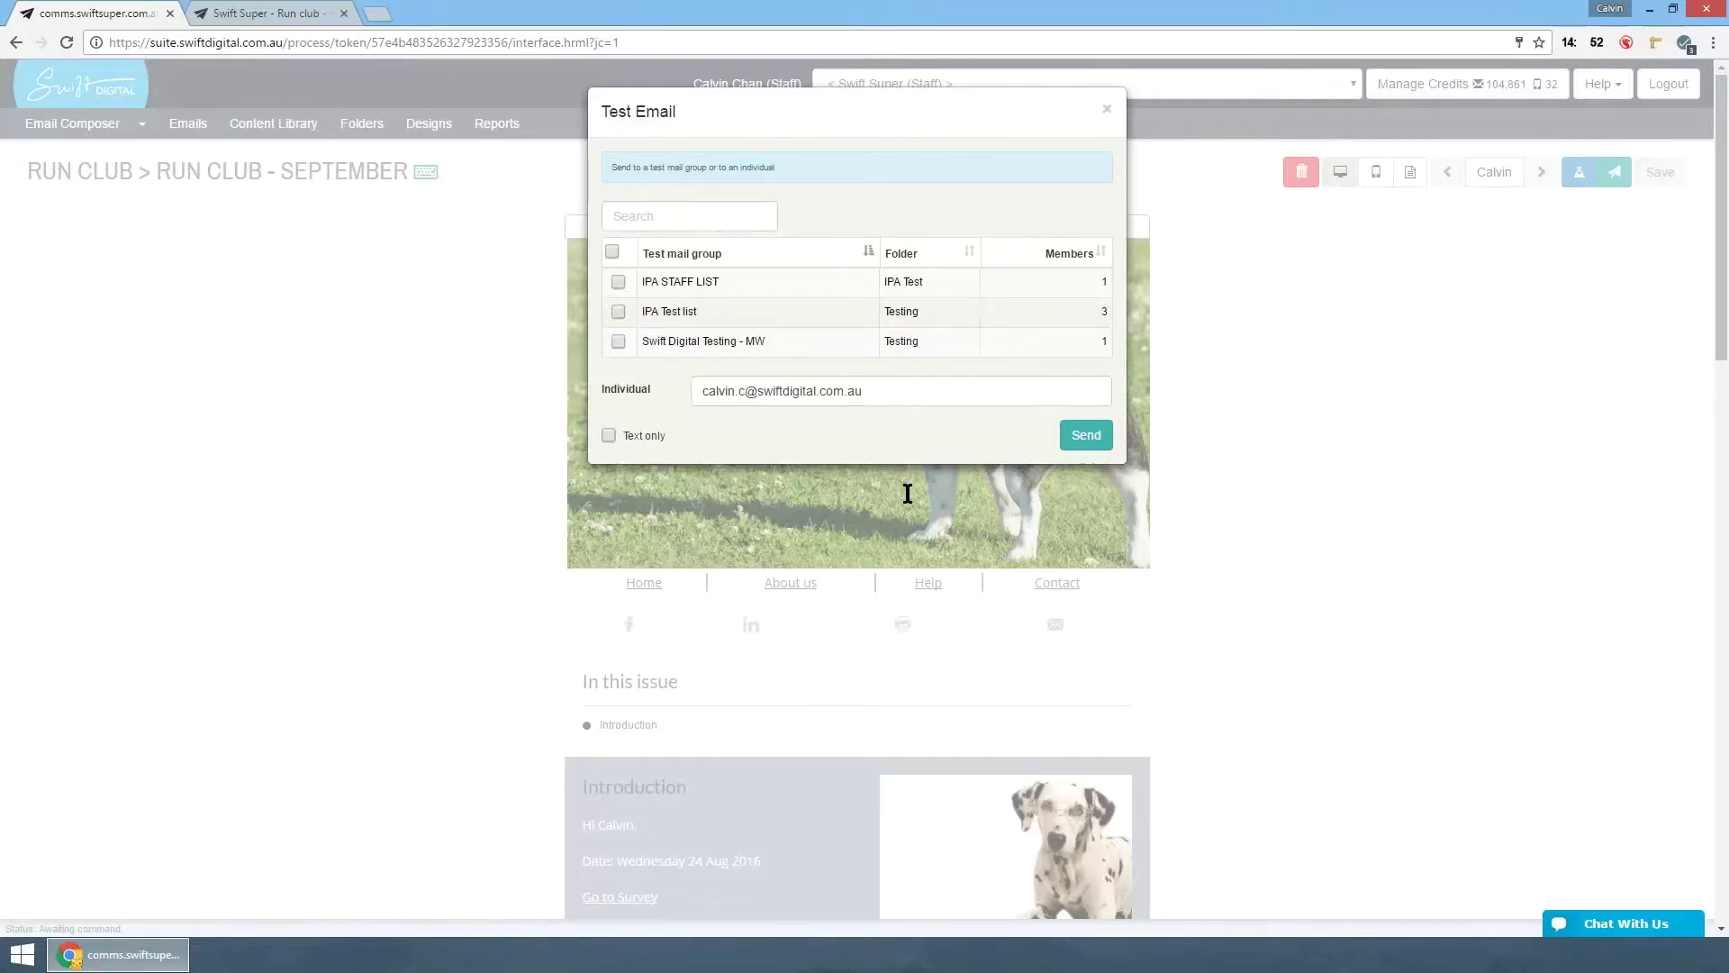
- Dismiss the Test Email dialog, choose Publish email, and confirm leaving the editor
left_click(907, 494)
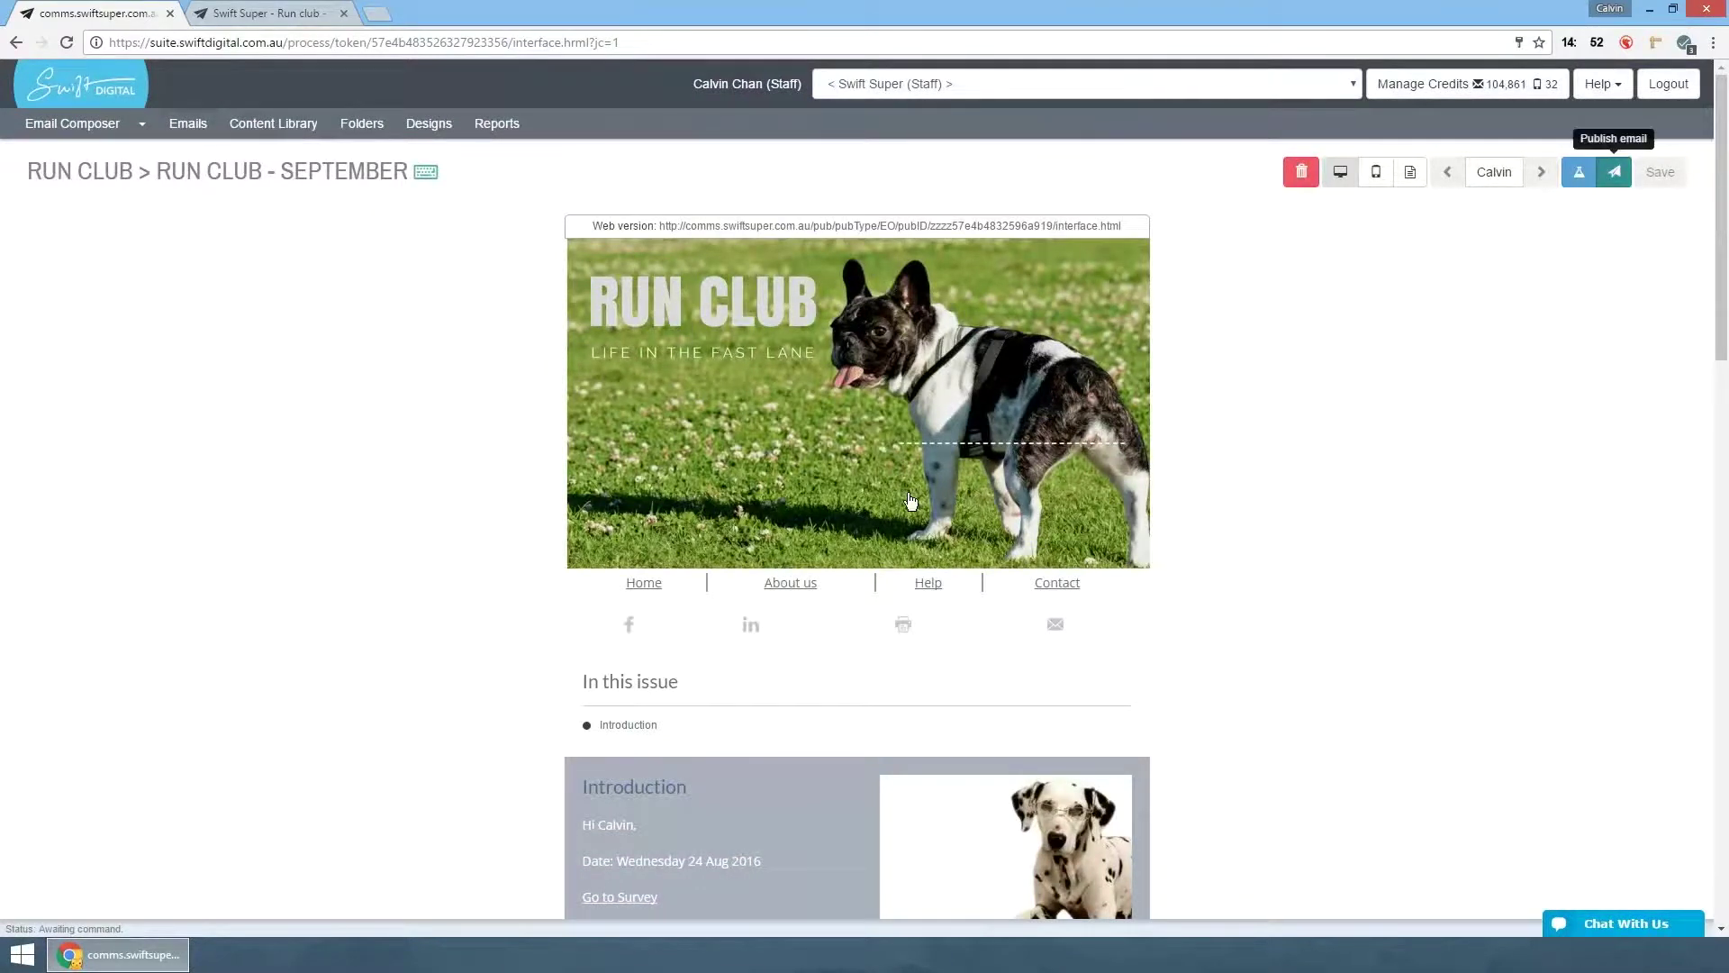
left_click(1614, 172)
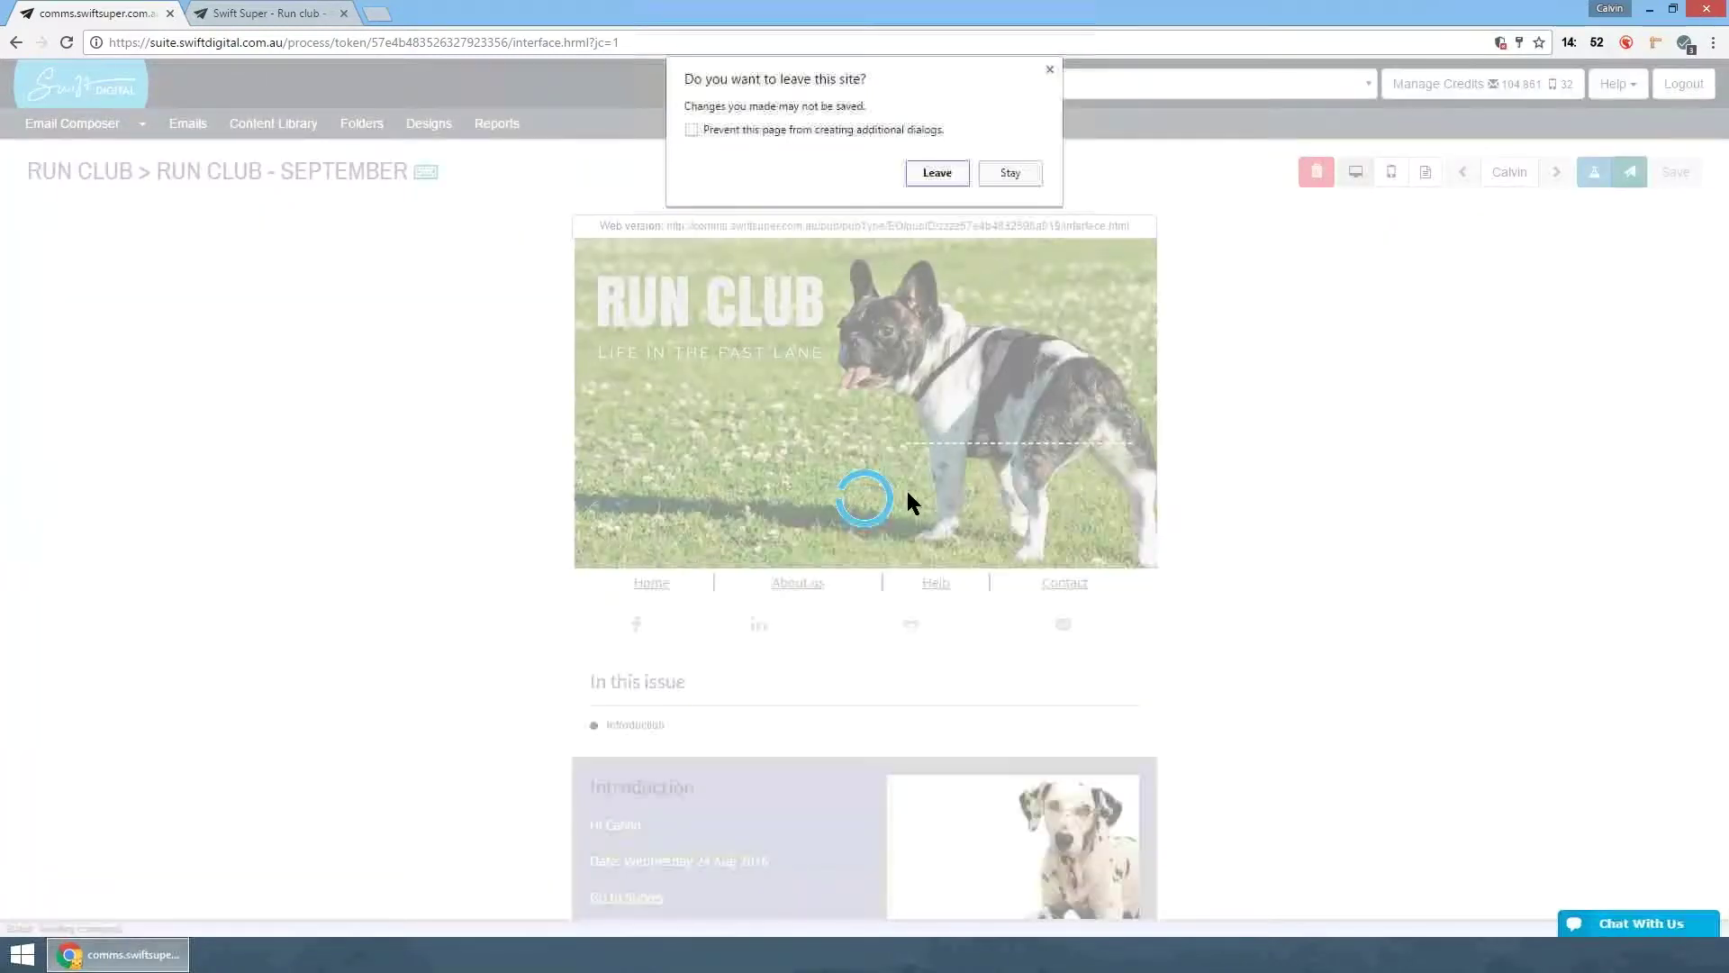
key("Return")
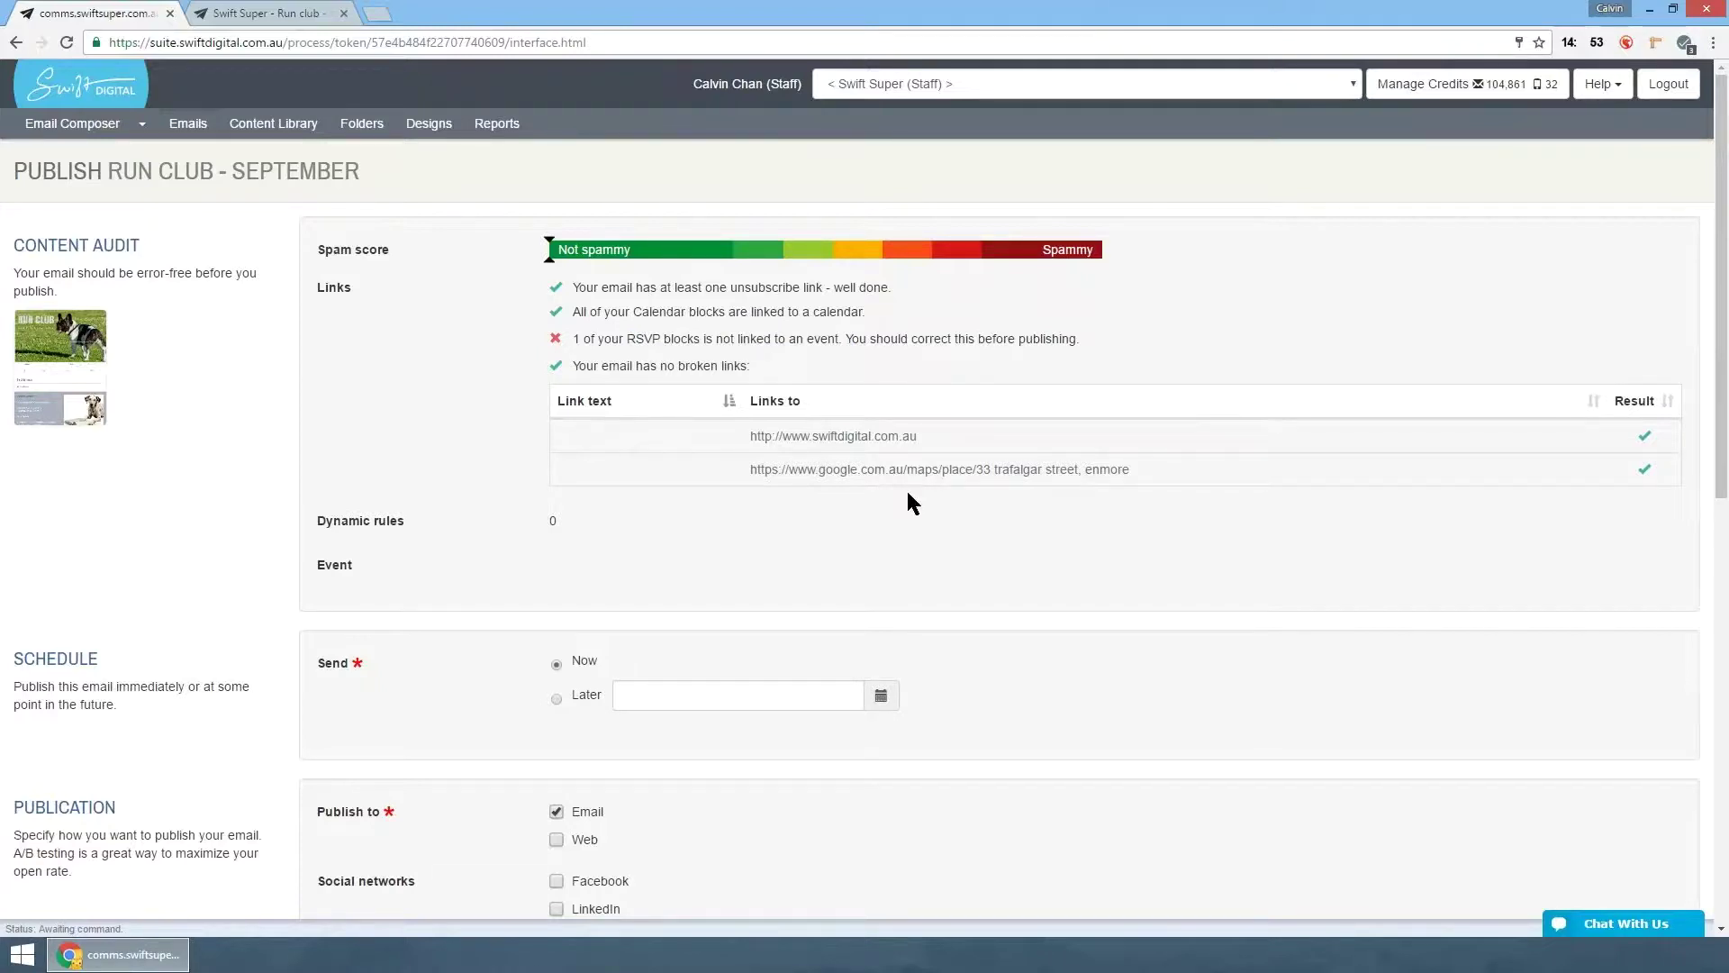
- Set sending to Later, on 31 October 2016 at 8:00 am
scroll(908, 496, "down", 4)
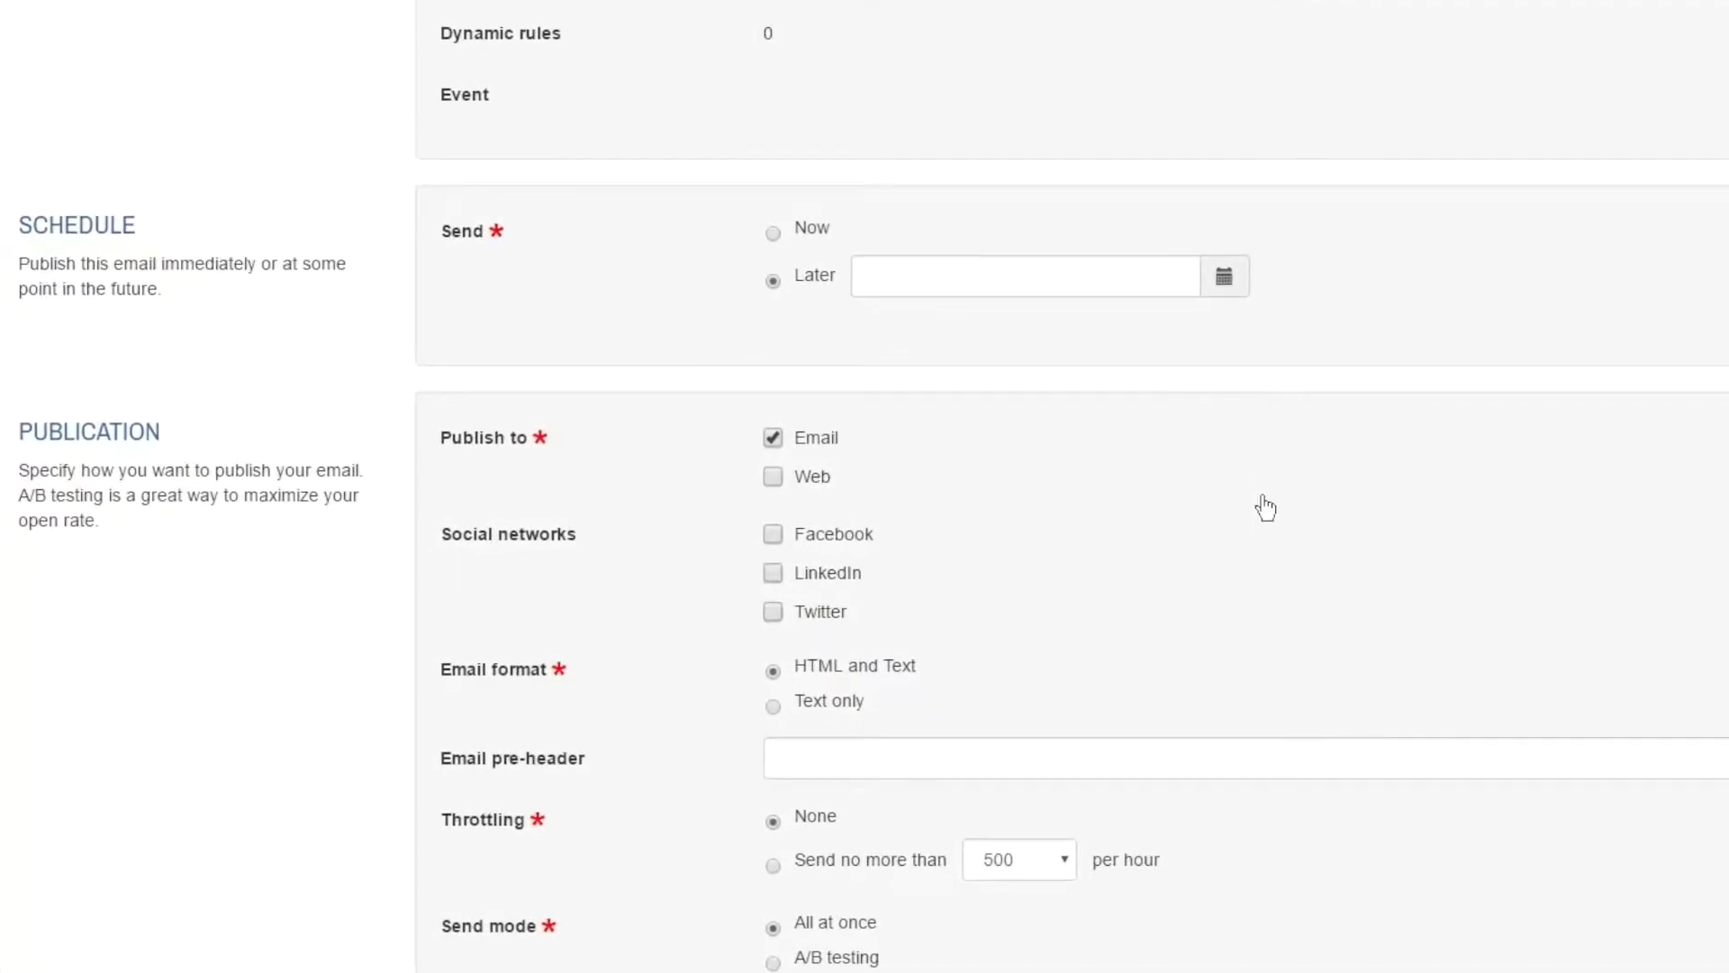
left_click(1225, 277)
left_click(1155, 325)
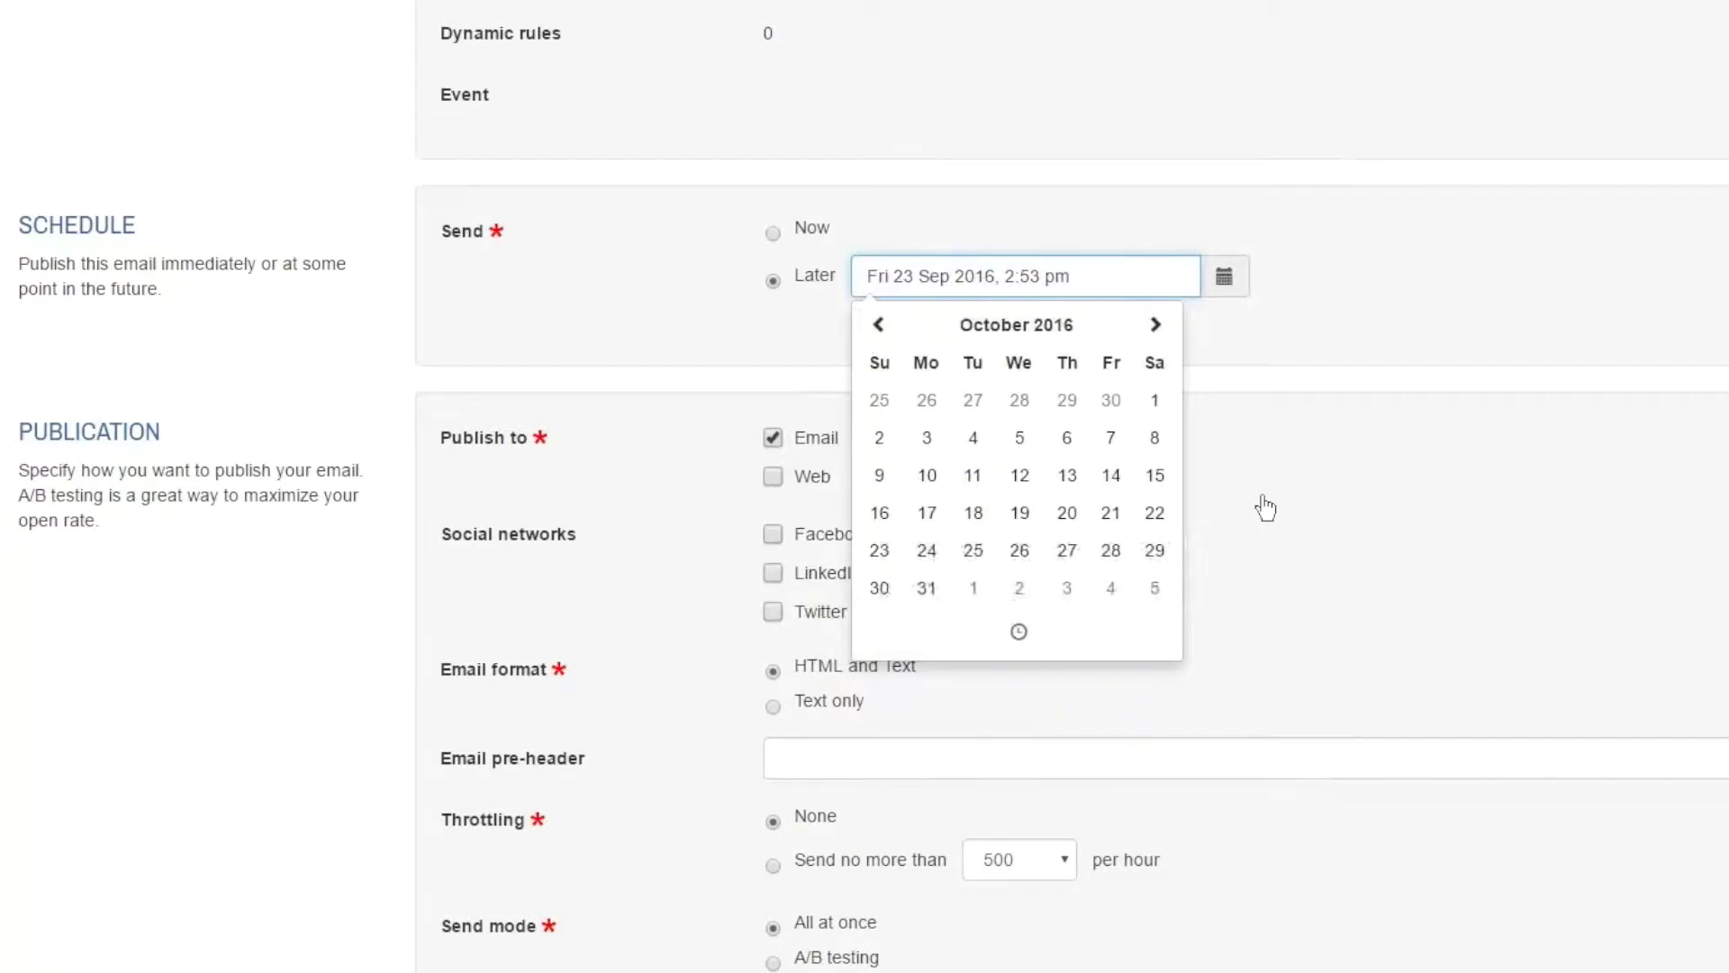
left_click(927, 587)
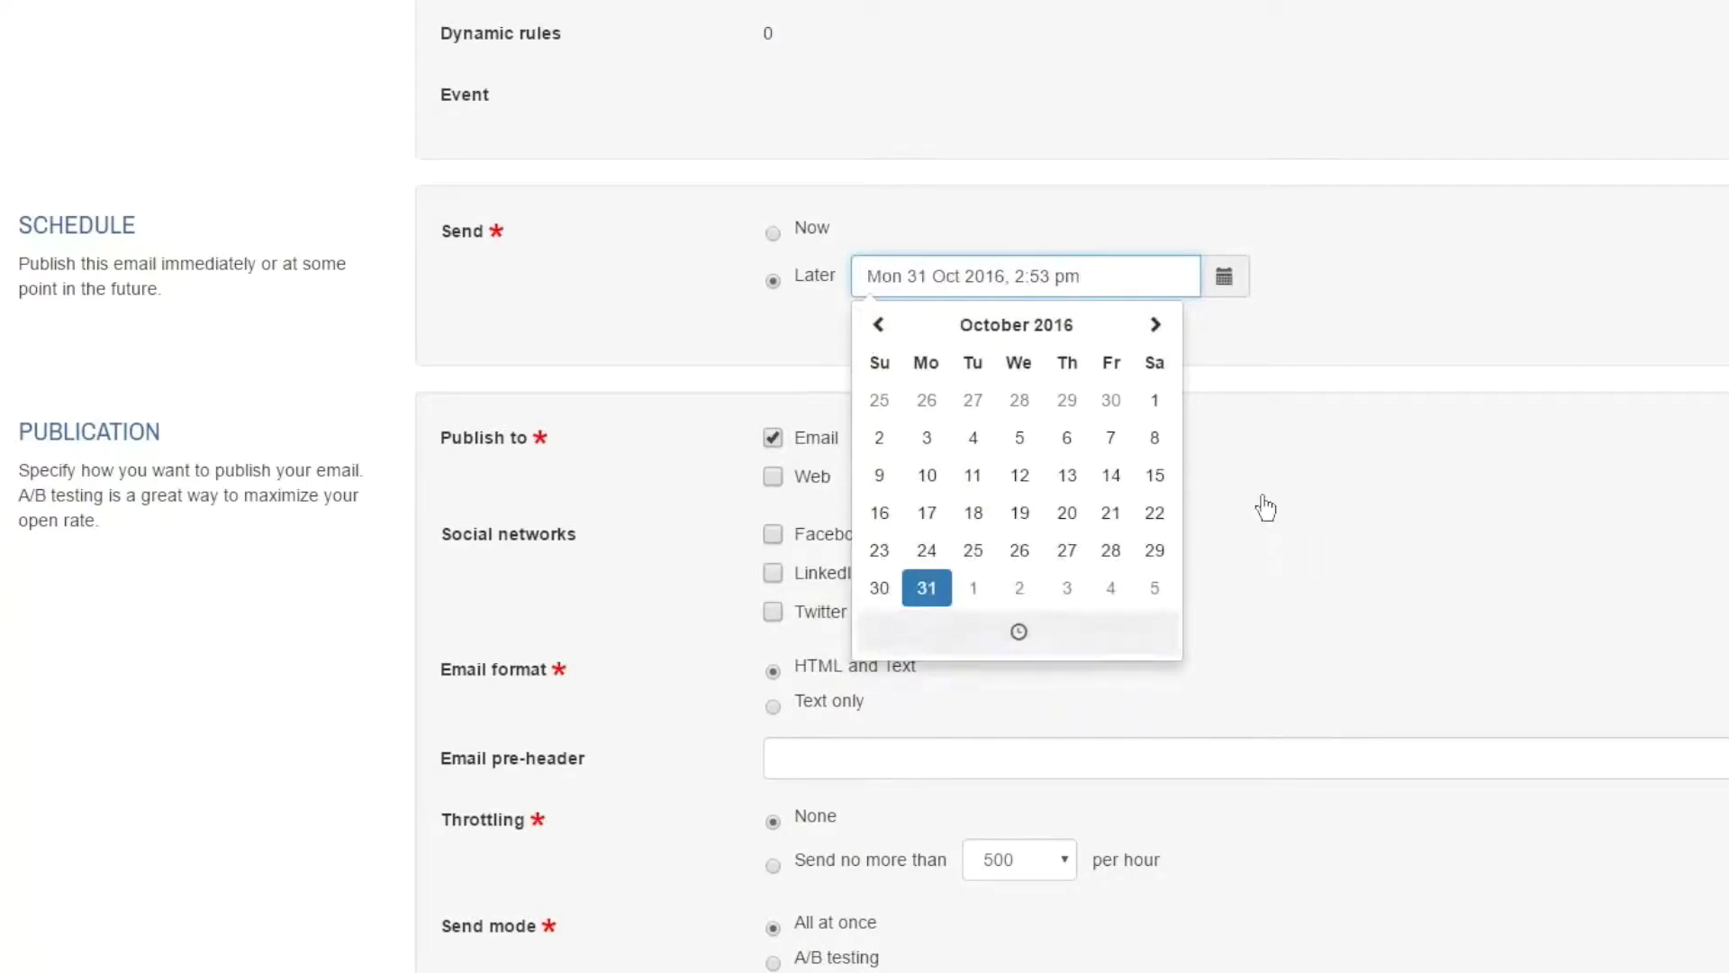
left_click(1019, 632)
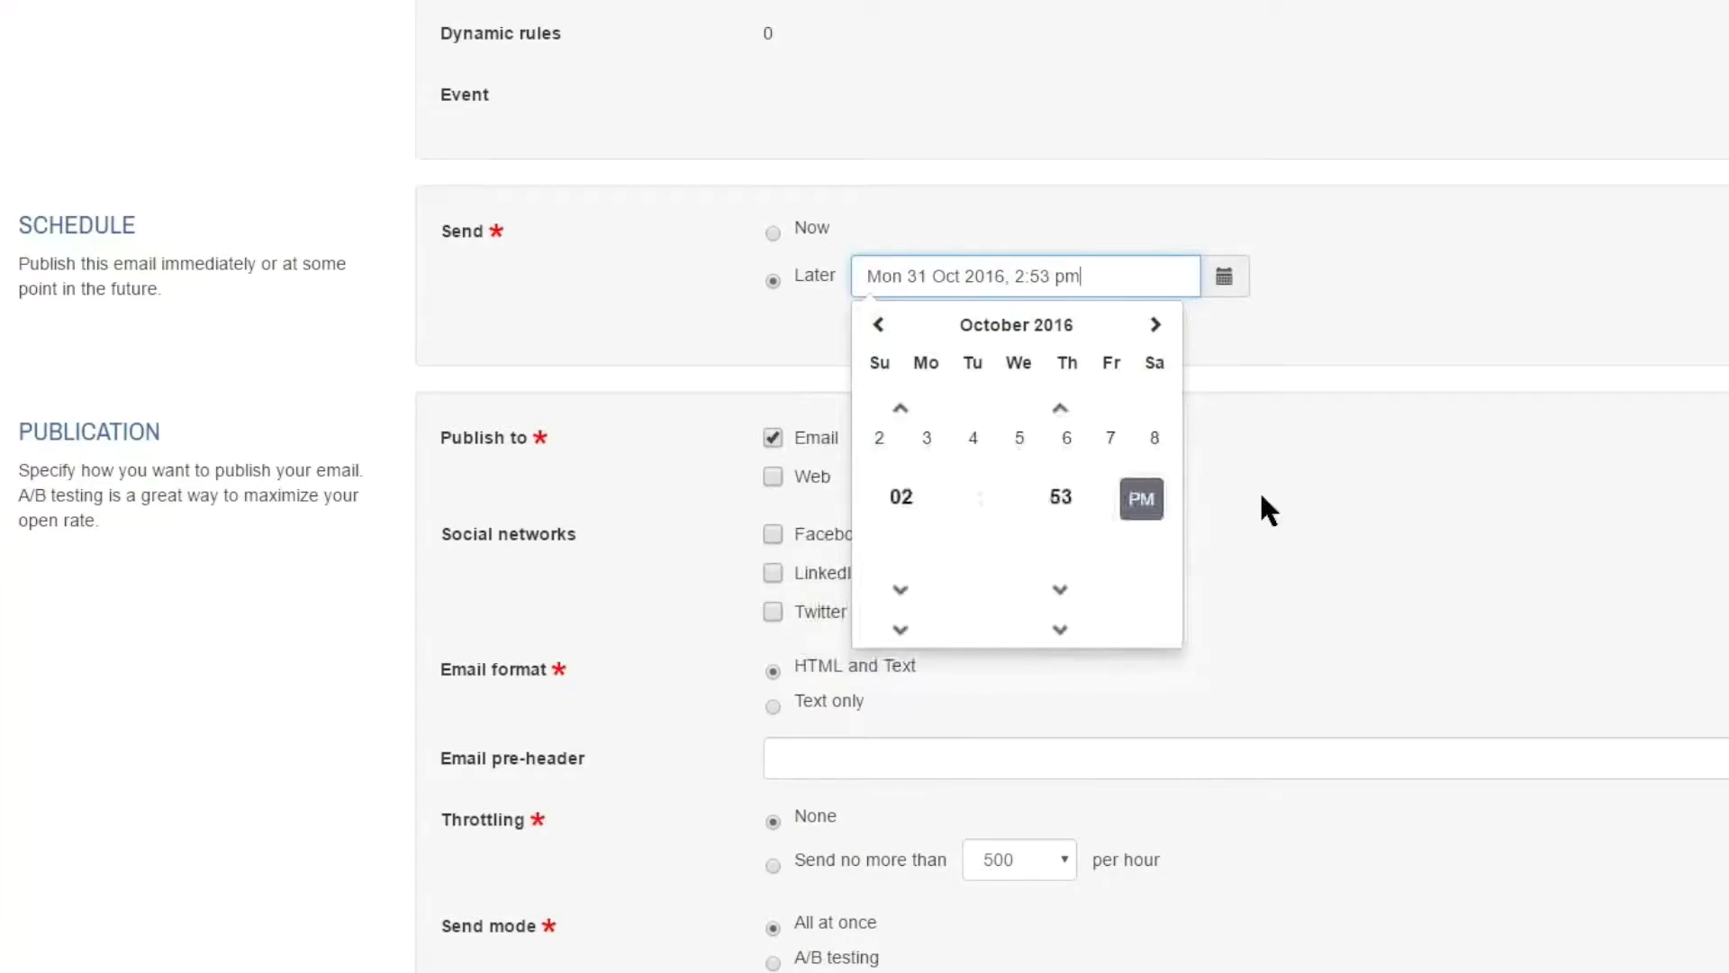
double_click(901, 408)
triple_click(901, 408)
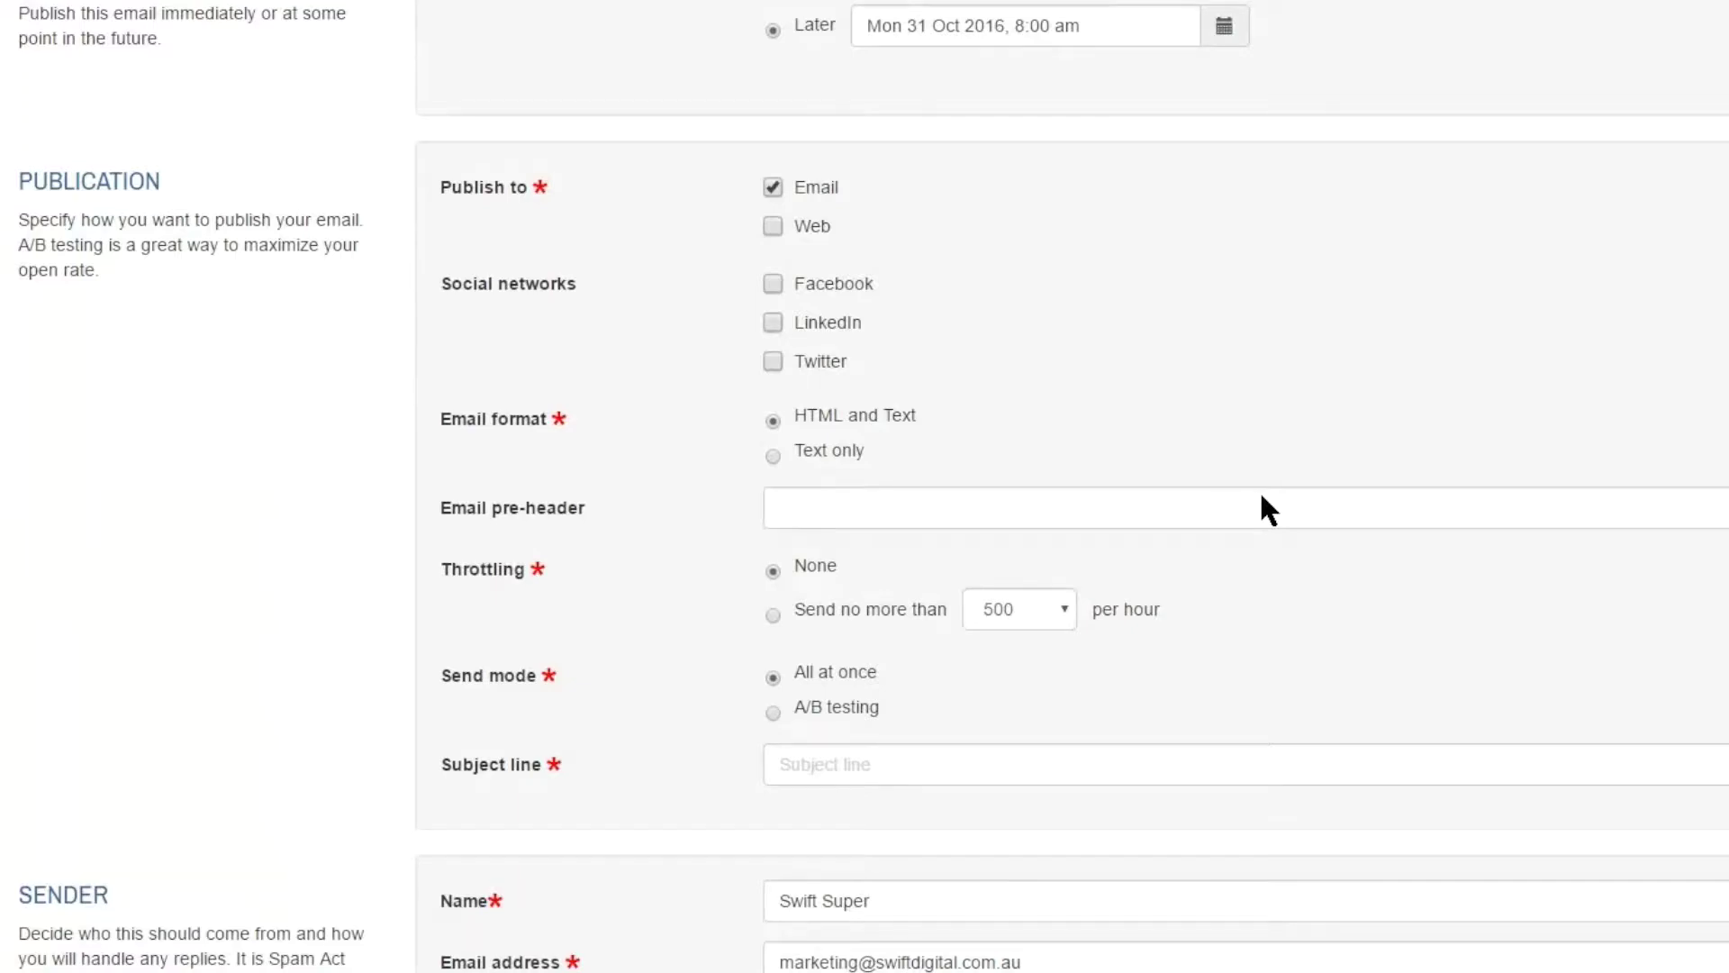
scroll(1262, 496, "down", 1)
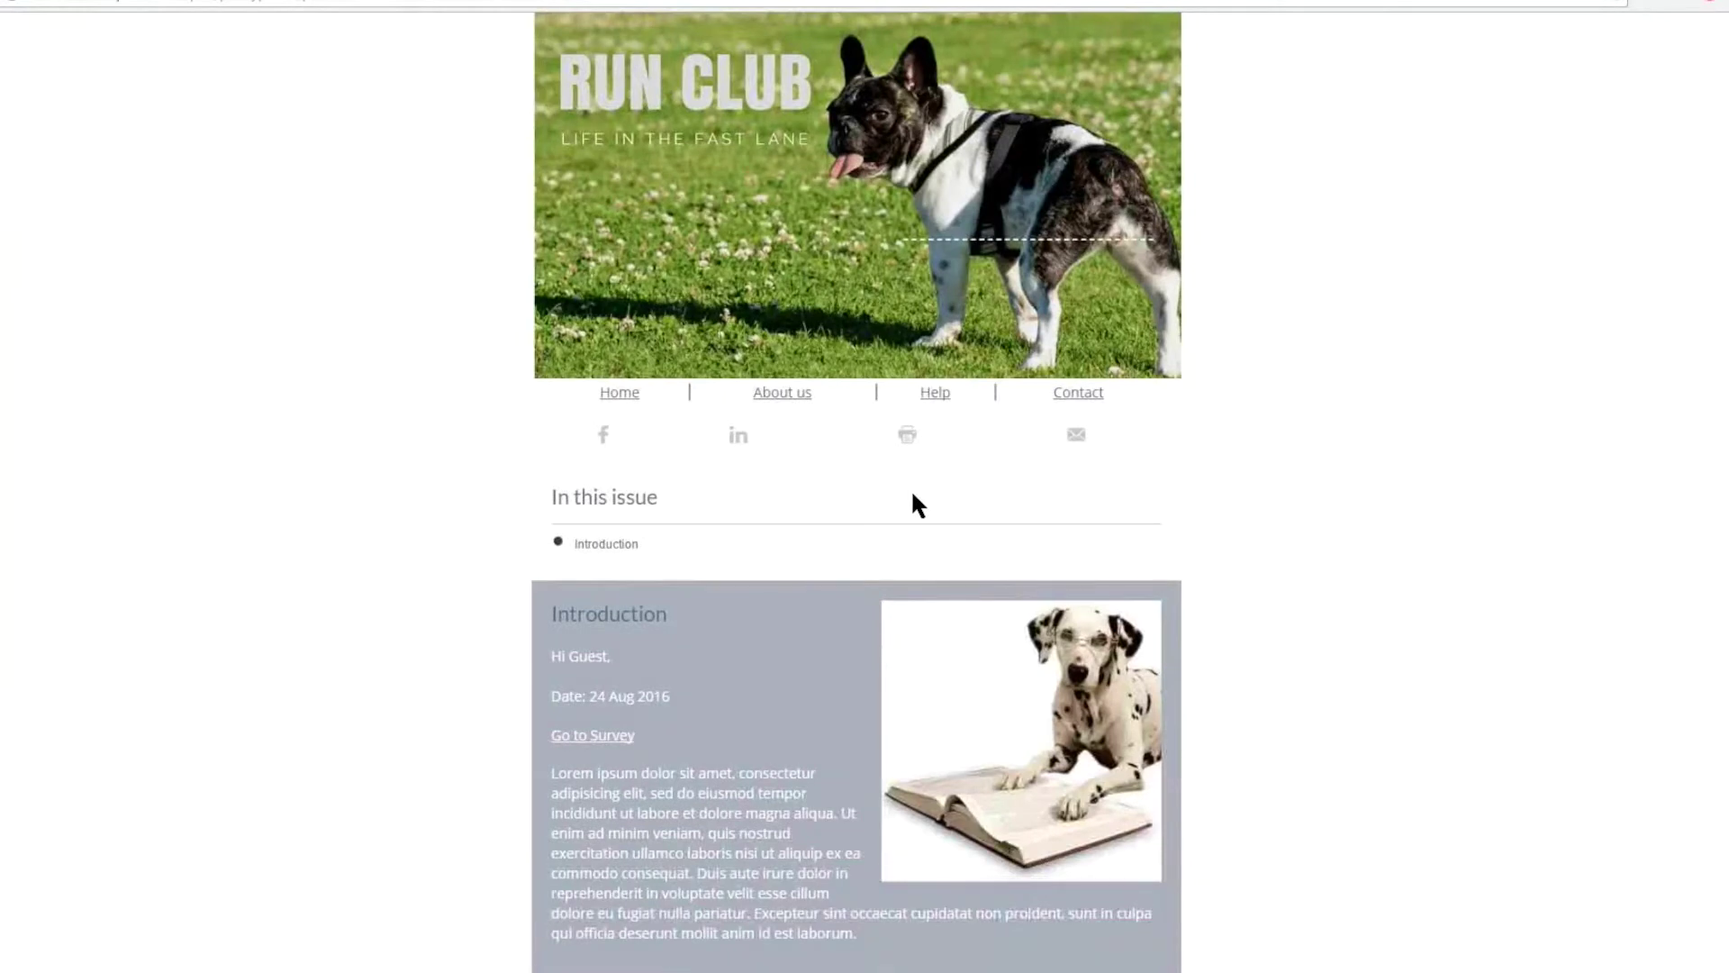
- Review the email preview's navigation links, icons and In this issue section, then return to the settings form
left_click_drag(600, 393, 1105, 392)
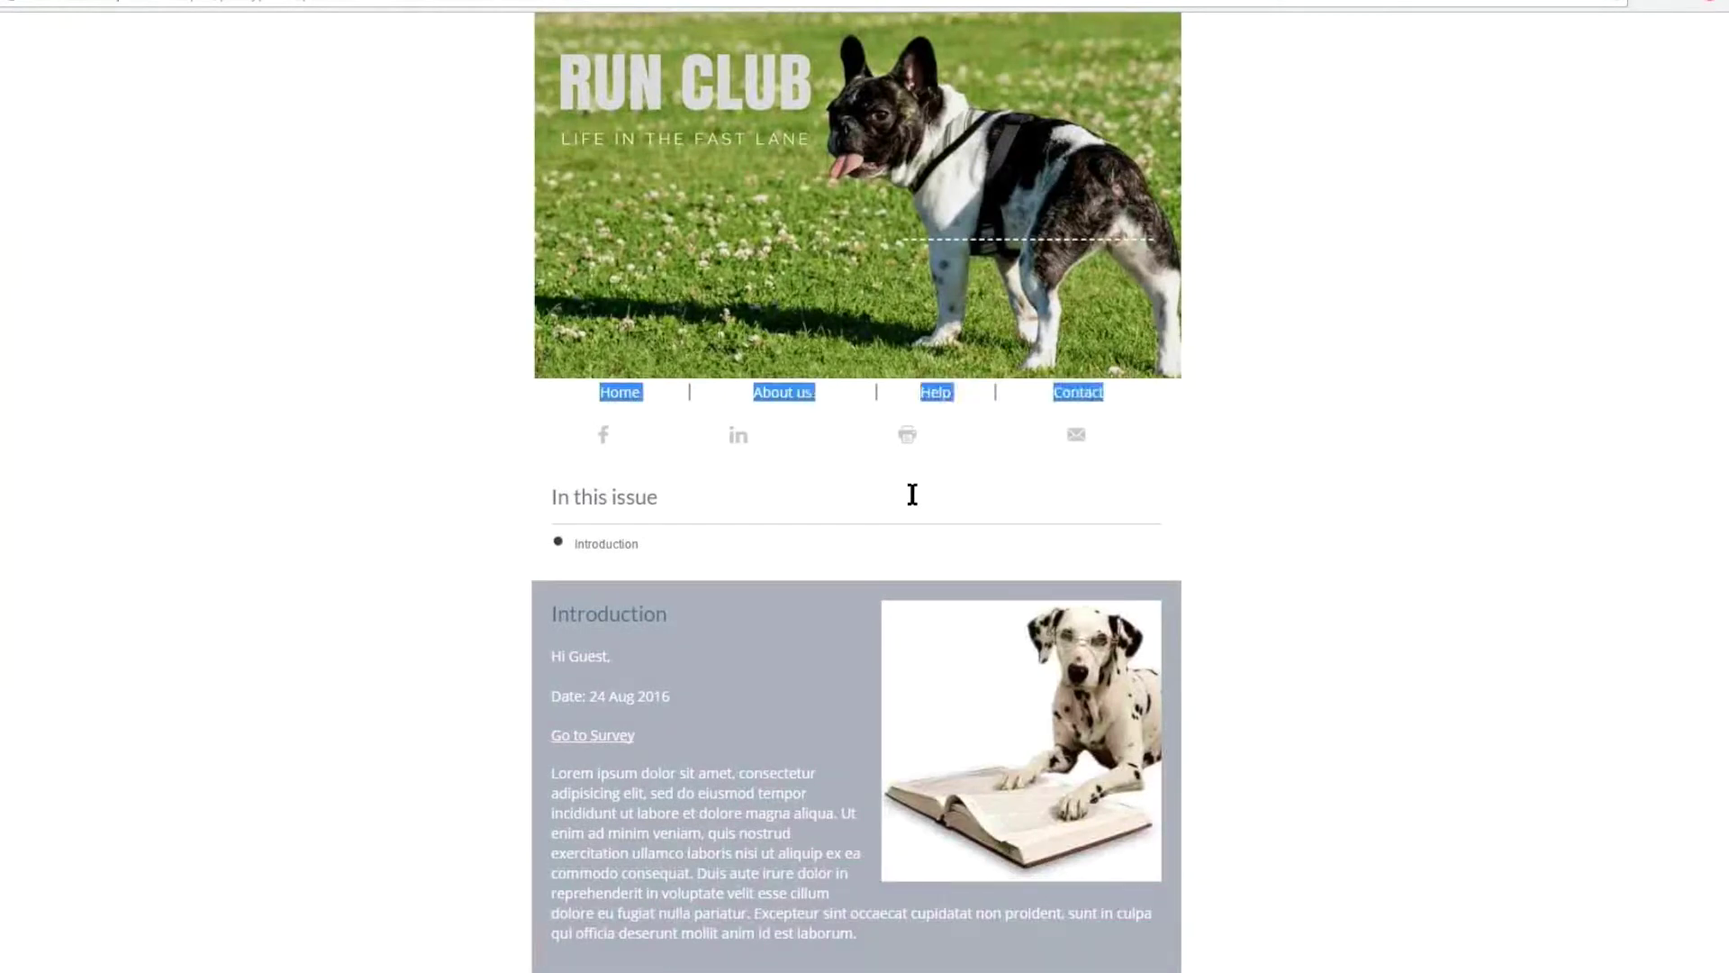
left_click_drag(912, 494, 913, 494)
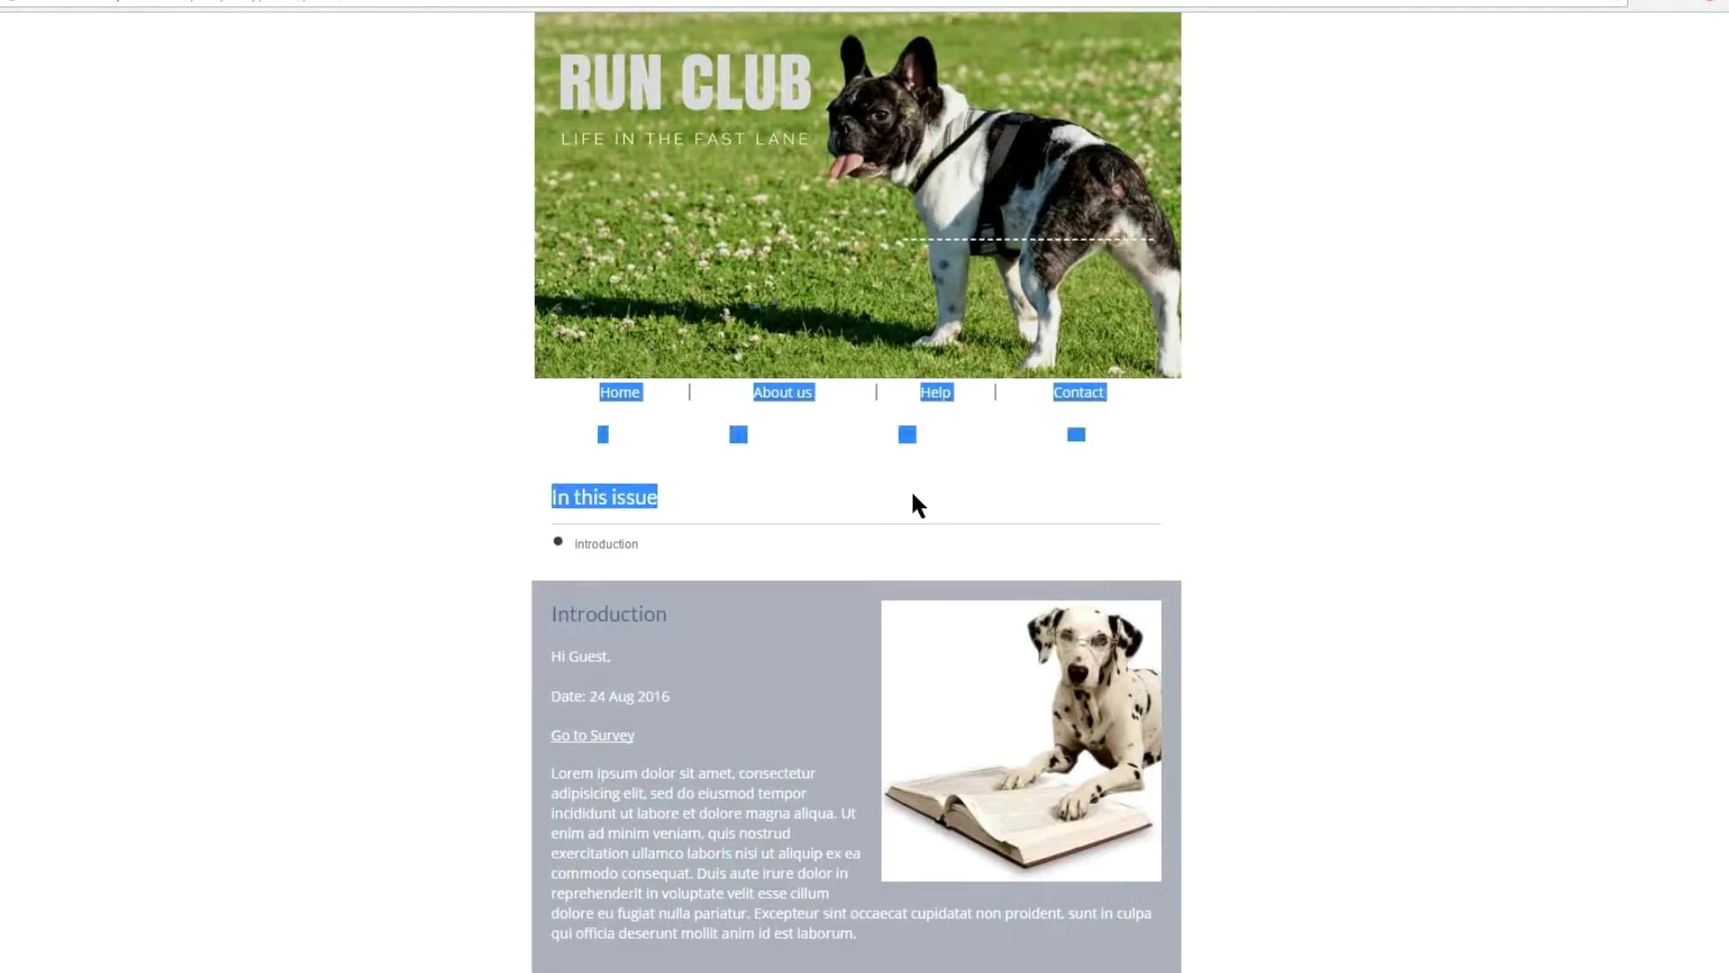
left_click(913, 494)
key("ctrl+w")
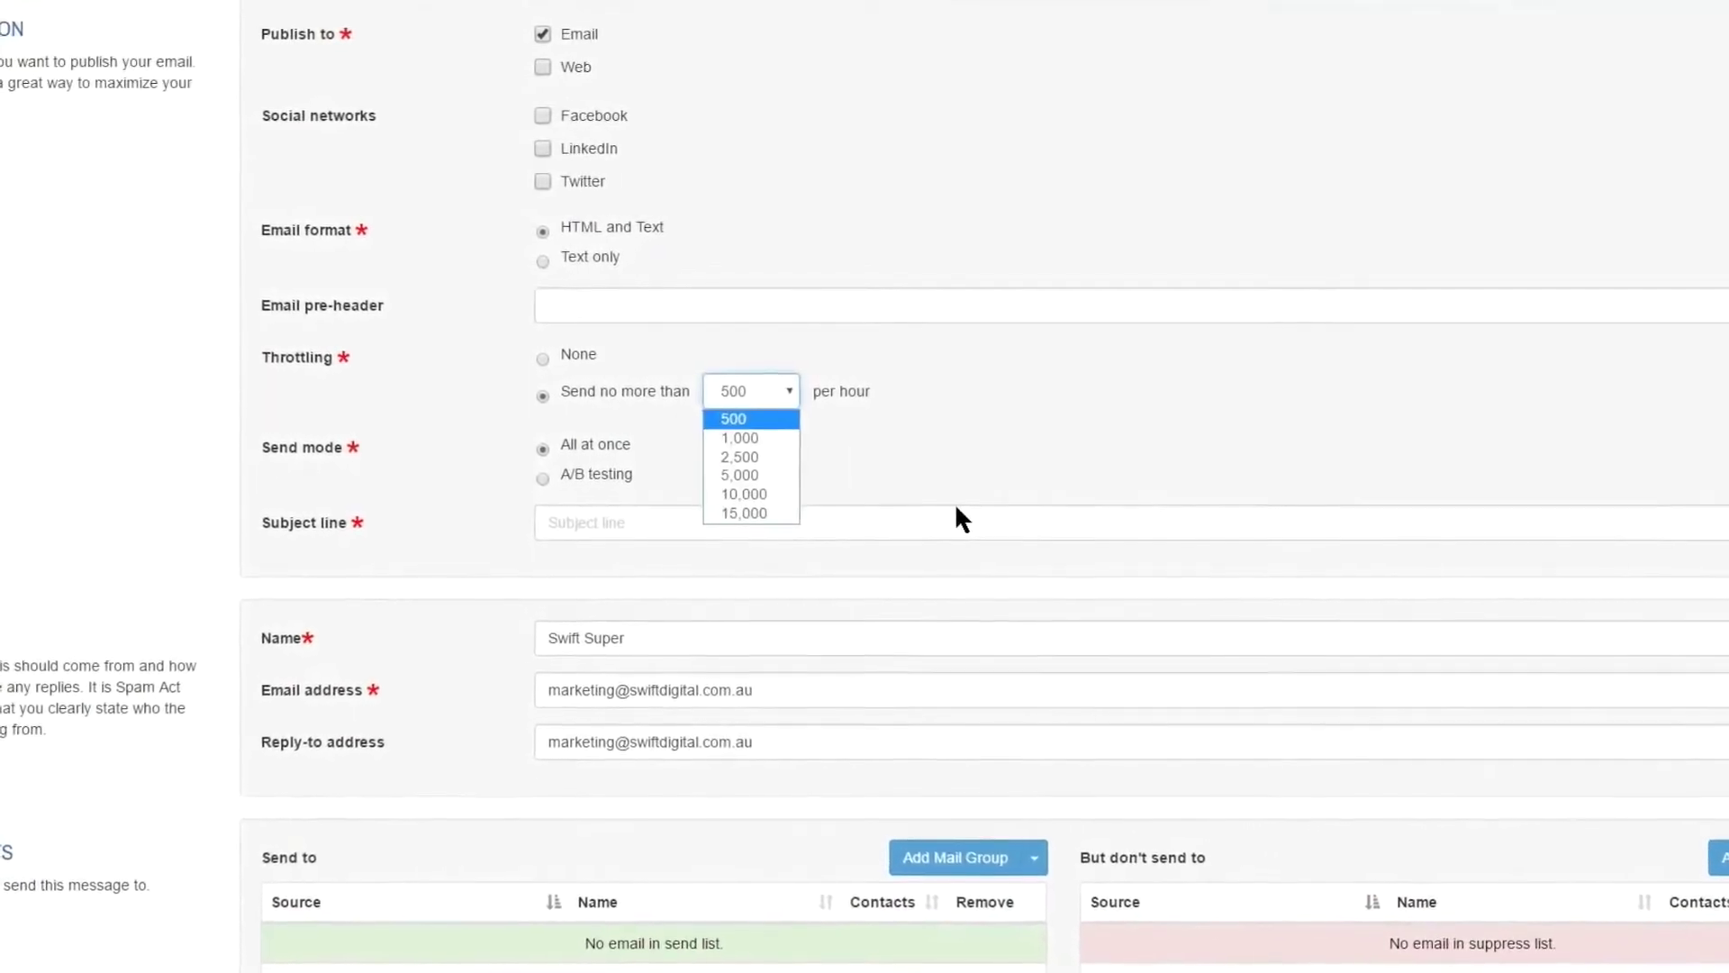
- Set throttling to 10,000 per hour and take the subject 'Run club 2016' out of the subject field
key("Return")
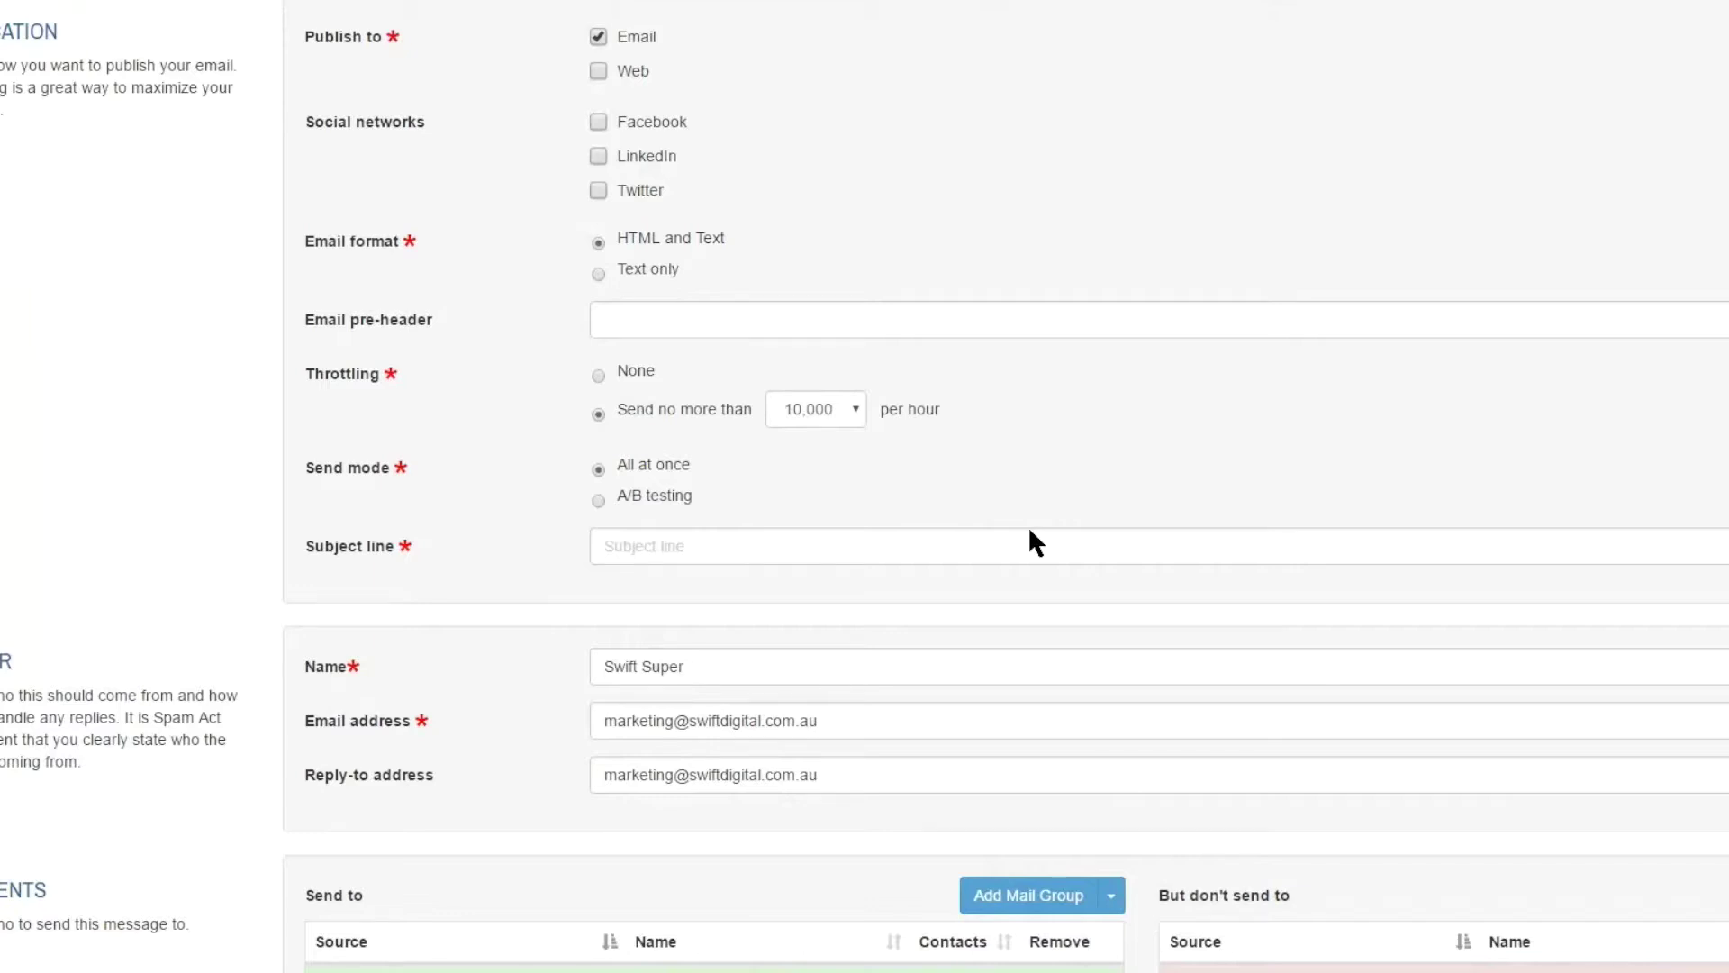
left_click(1034, 542)
type("Run club 2016")
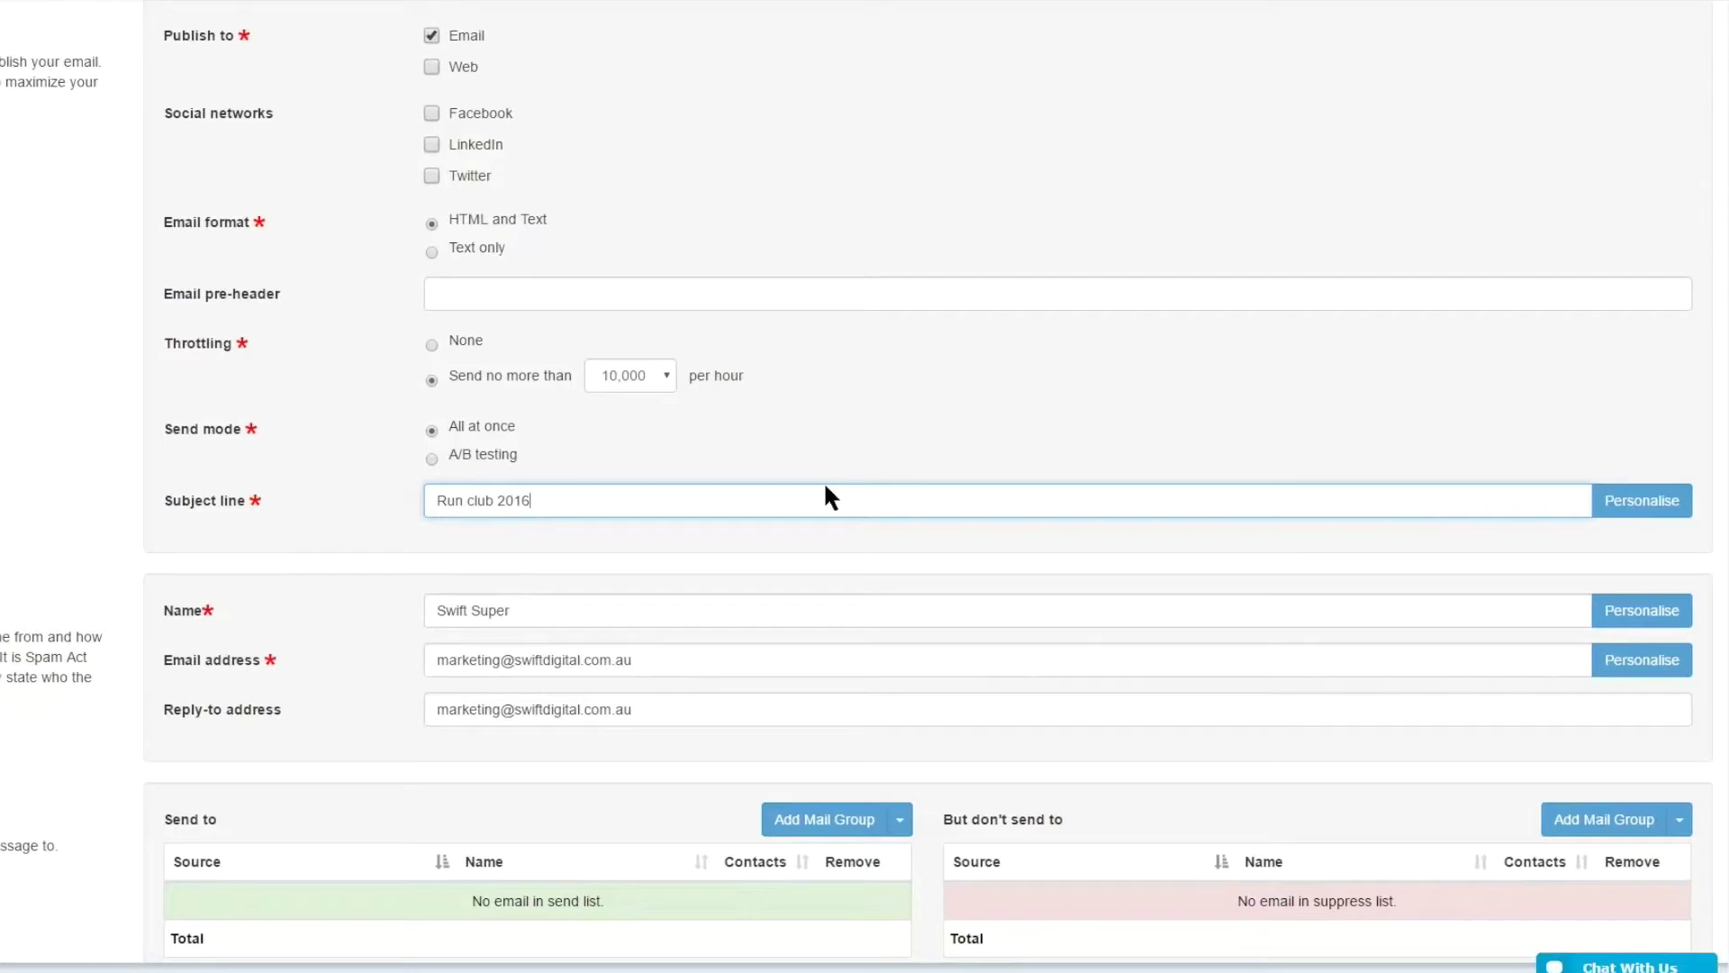
key("ctrl+a")
key("ctrl+c")
key("BackSpace")
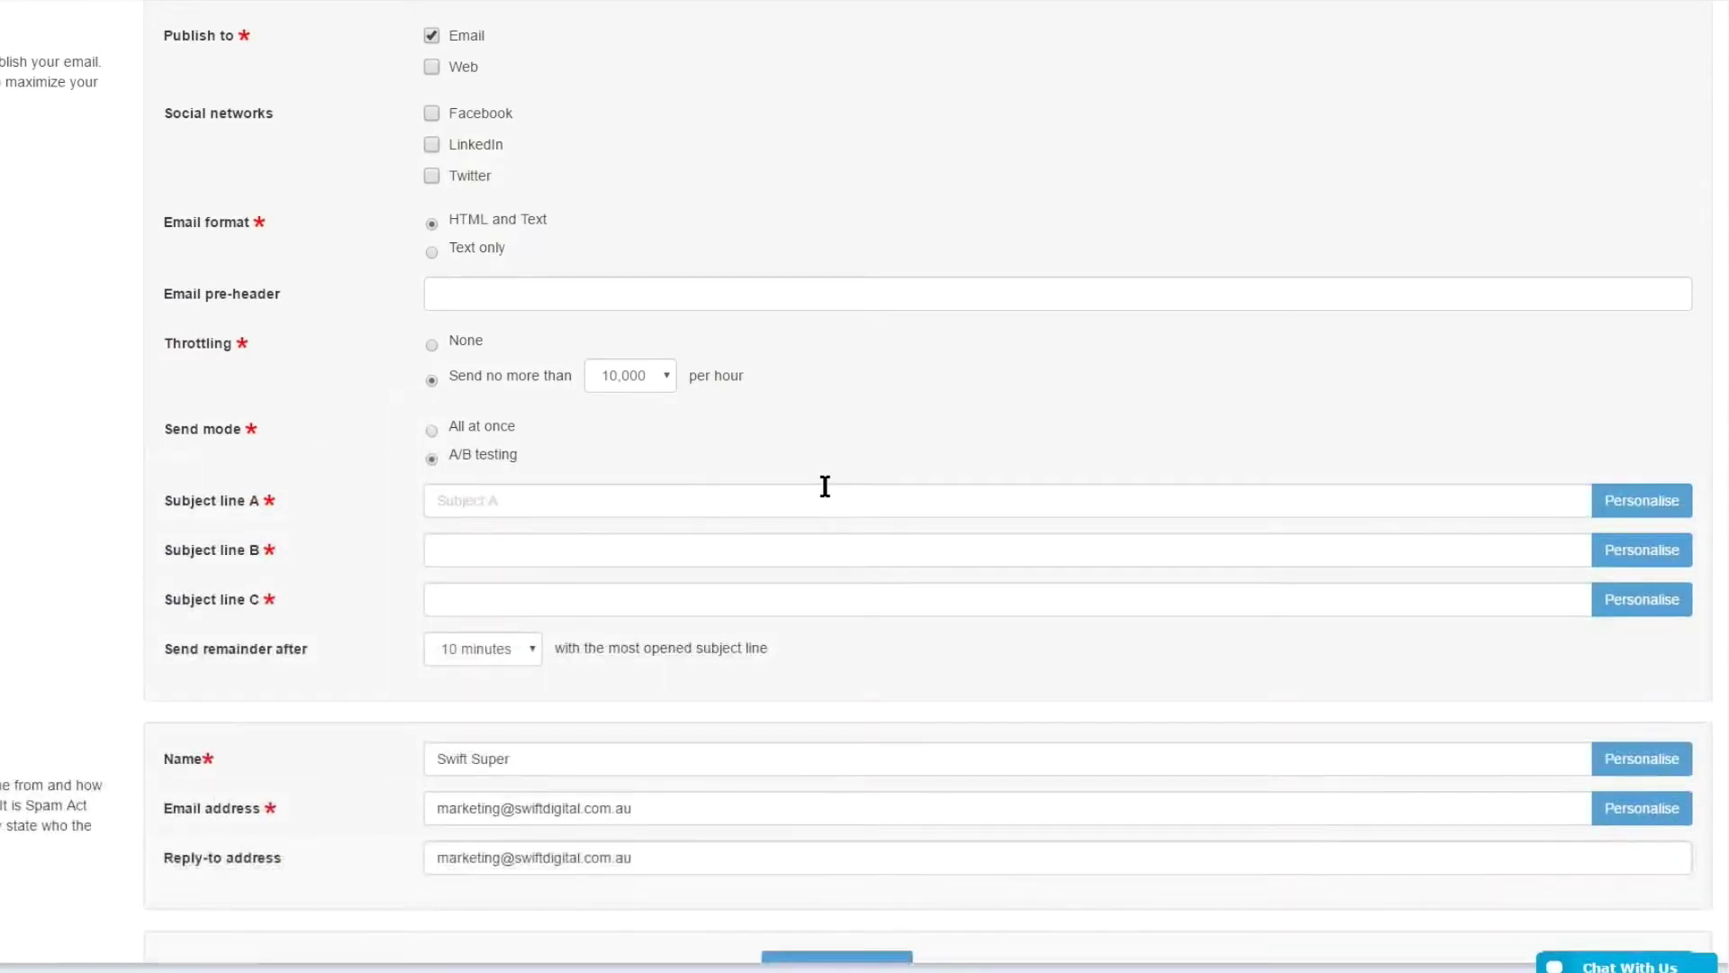
- Switch to A/B testing with subjects 'Run club 2016', 'Run club 2016 - September', 'Welcome to the run club'
left_click(825, 487)
key("ctrl+v")
key("Tab")
key("ctrl+v")
type("- sdp")
key("BackSpace")
key("BackSpace")
type("eptember")
key("Tab")
key("Tab")
type("Wel")
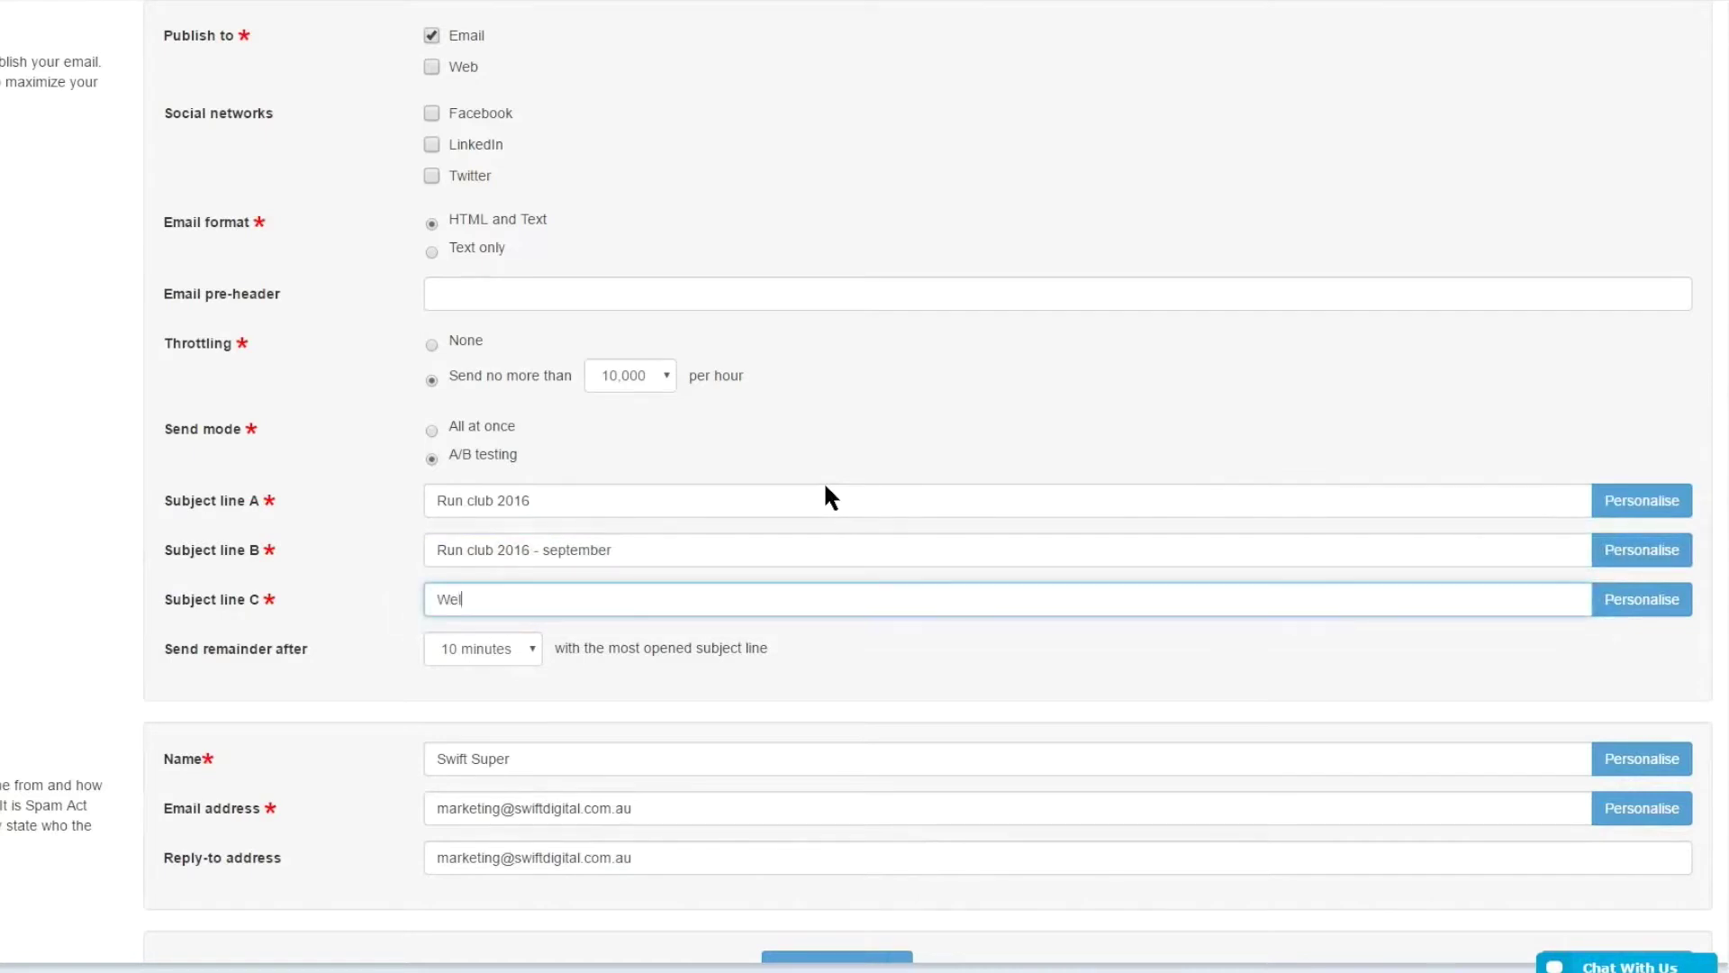
type("come to the run club")
key("Tab")
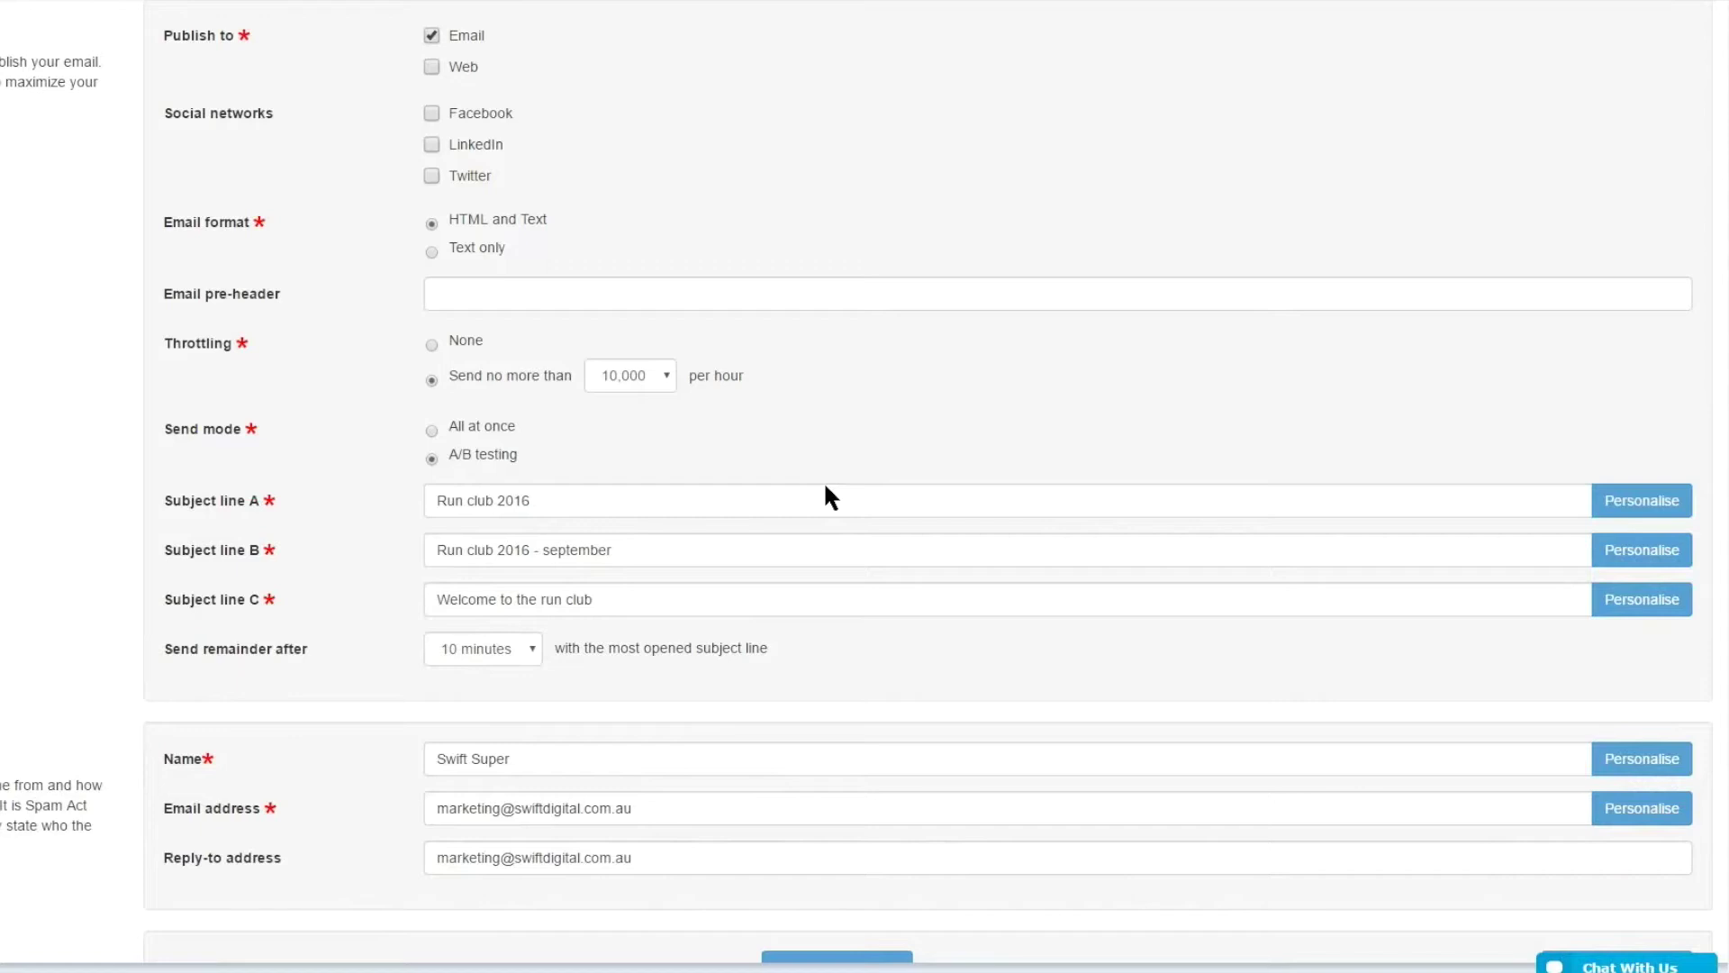
- Set Send remainder after to 2 hours
mouse_move(264, 501)
left_mouse_down()
mouse_move(212, 501)
mouse_move(264, 550)
left_mouse_up()
left_click(212, 501)
left_click(483, 649)
left_click(477, 721)
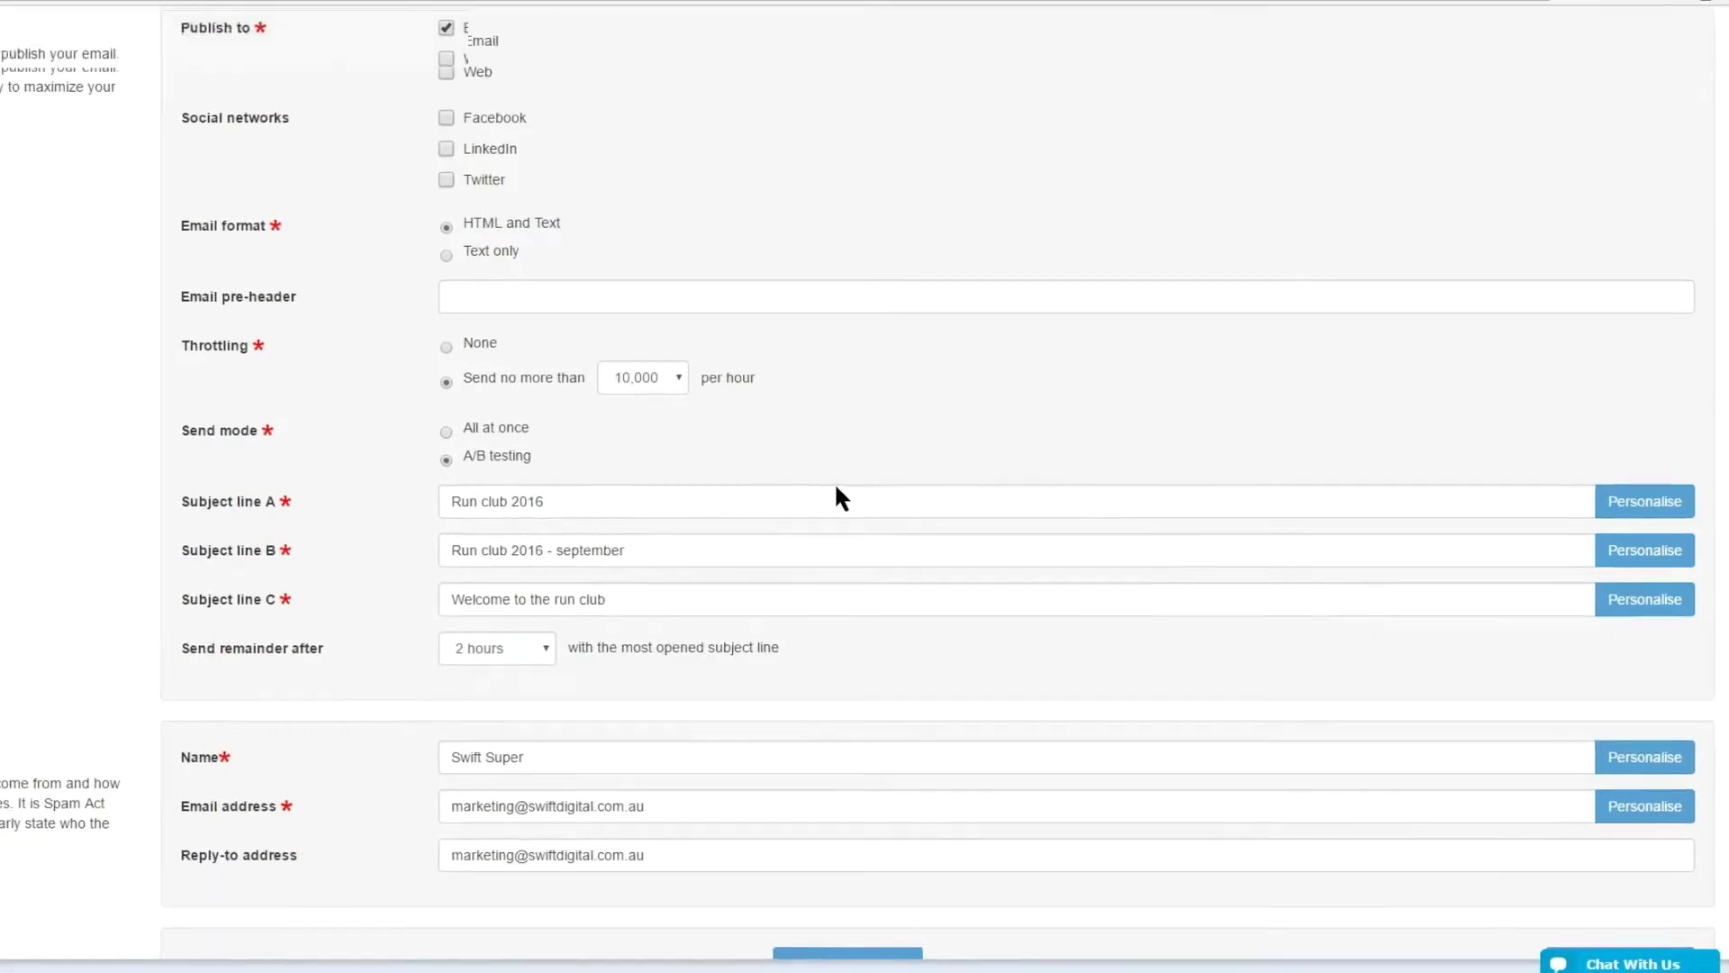
scroll(832, 481, "down", 3)
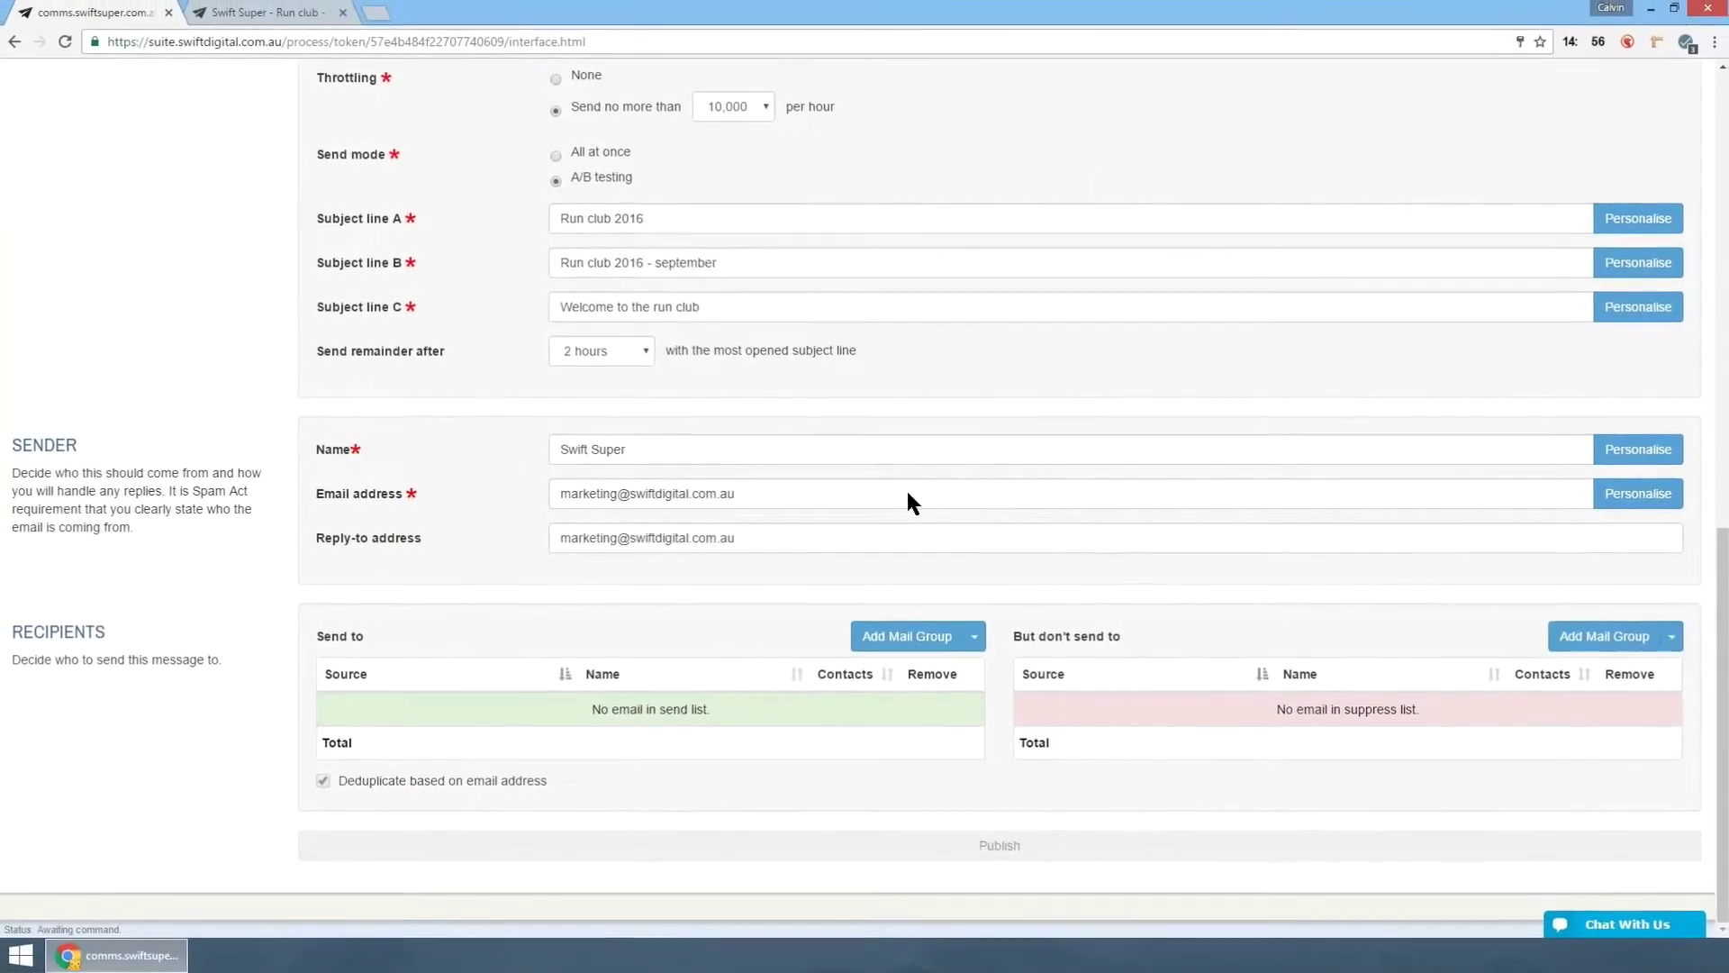
- Check the sender name, sender email address and reply-to address
left_click_drag(645, 449, 559, 449)
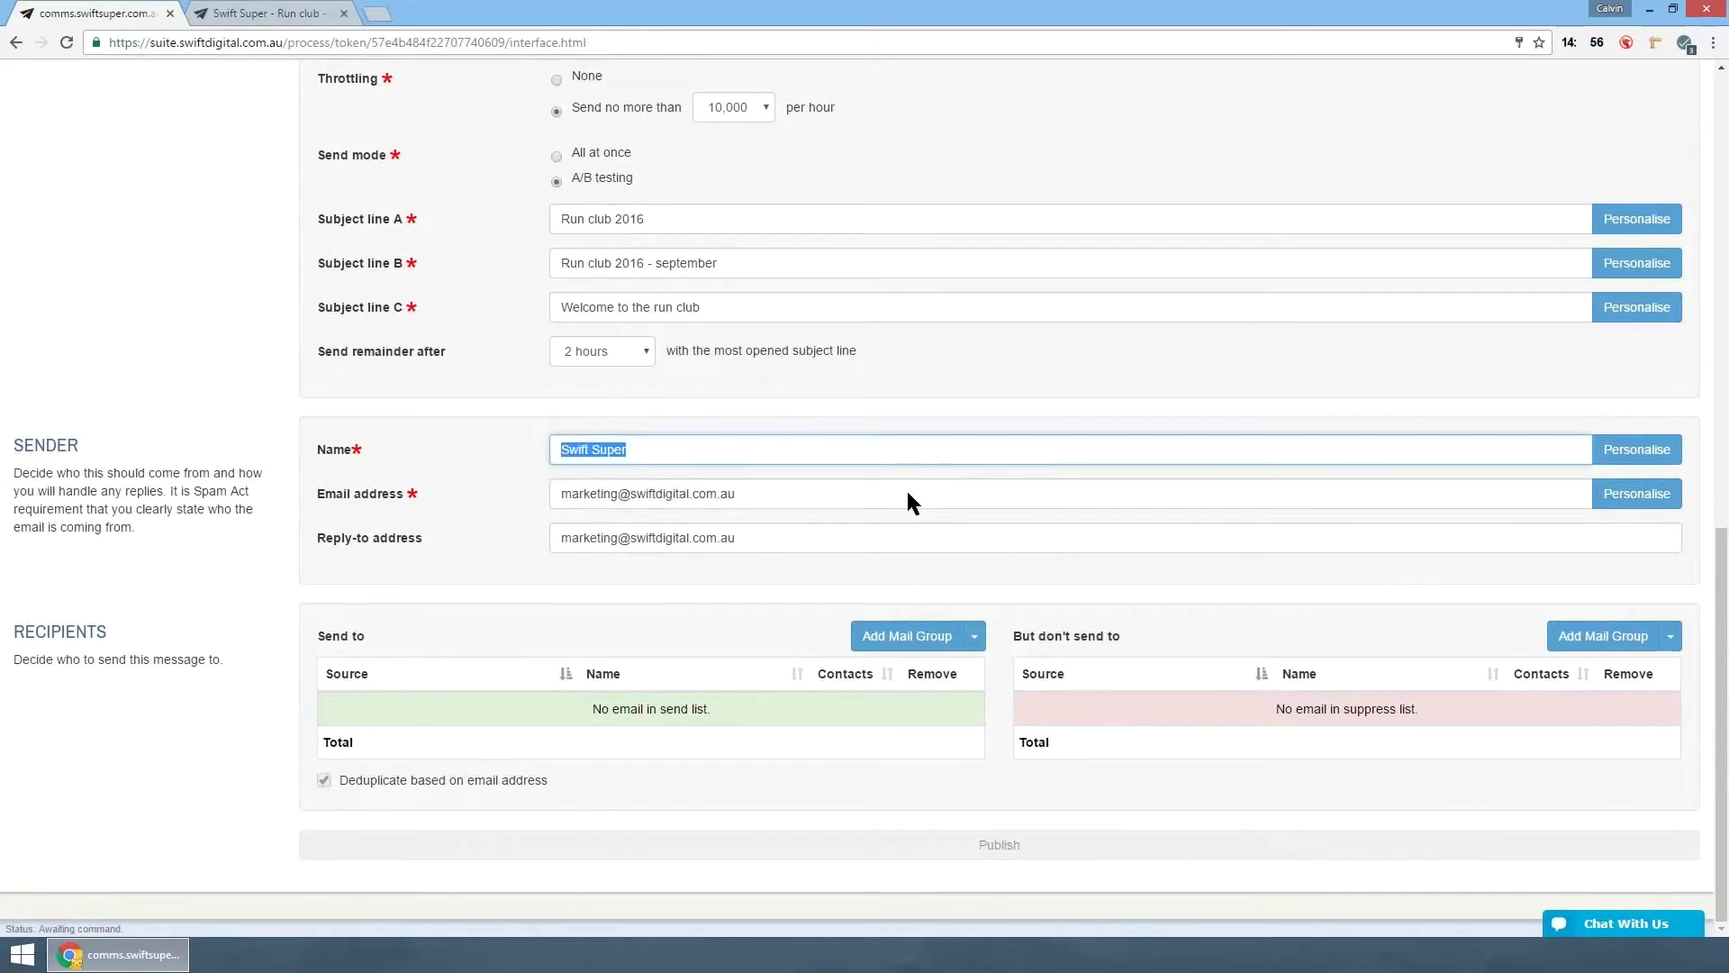
left_click_drag(735, 493, 559, 493)
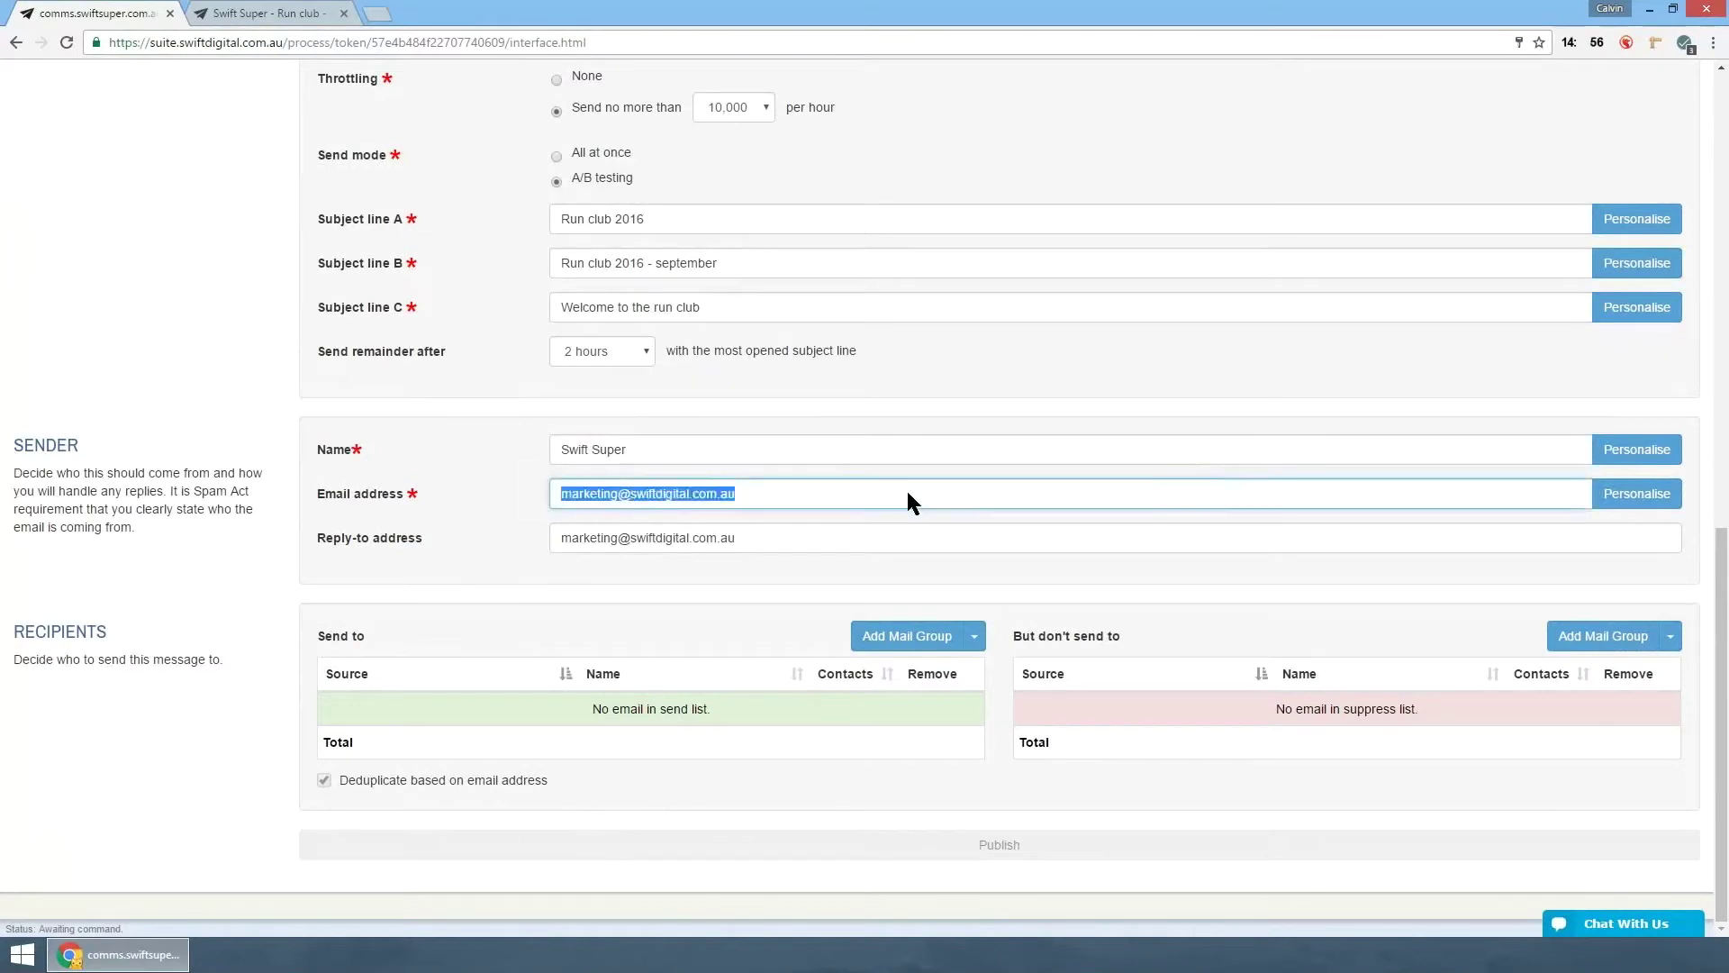
left_click(487, 515)
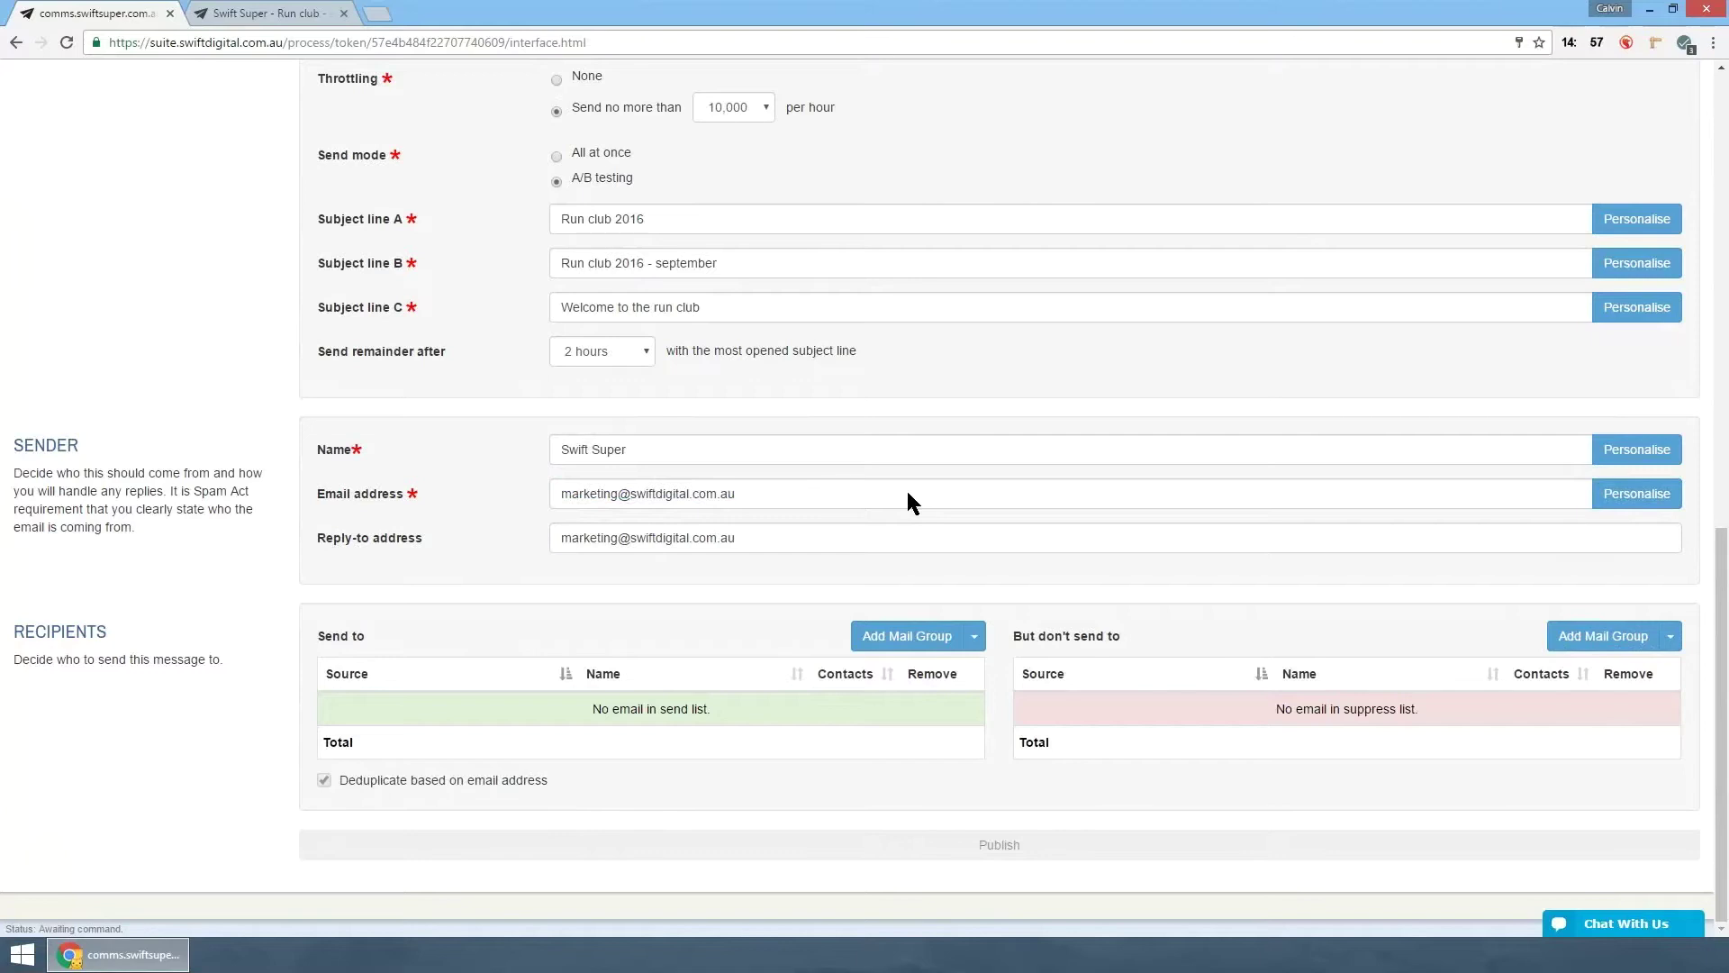
left_click_drag(739, 538, 551, 537)
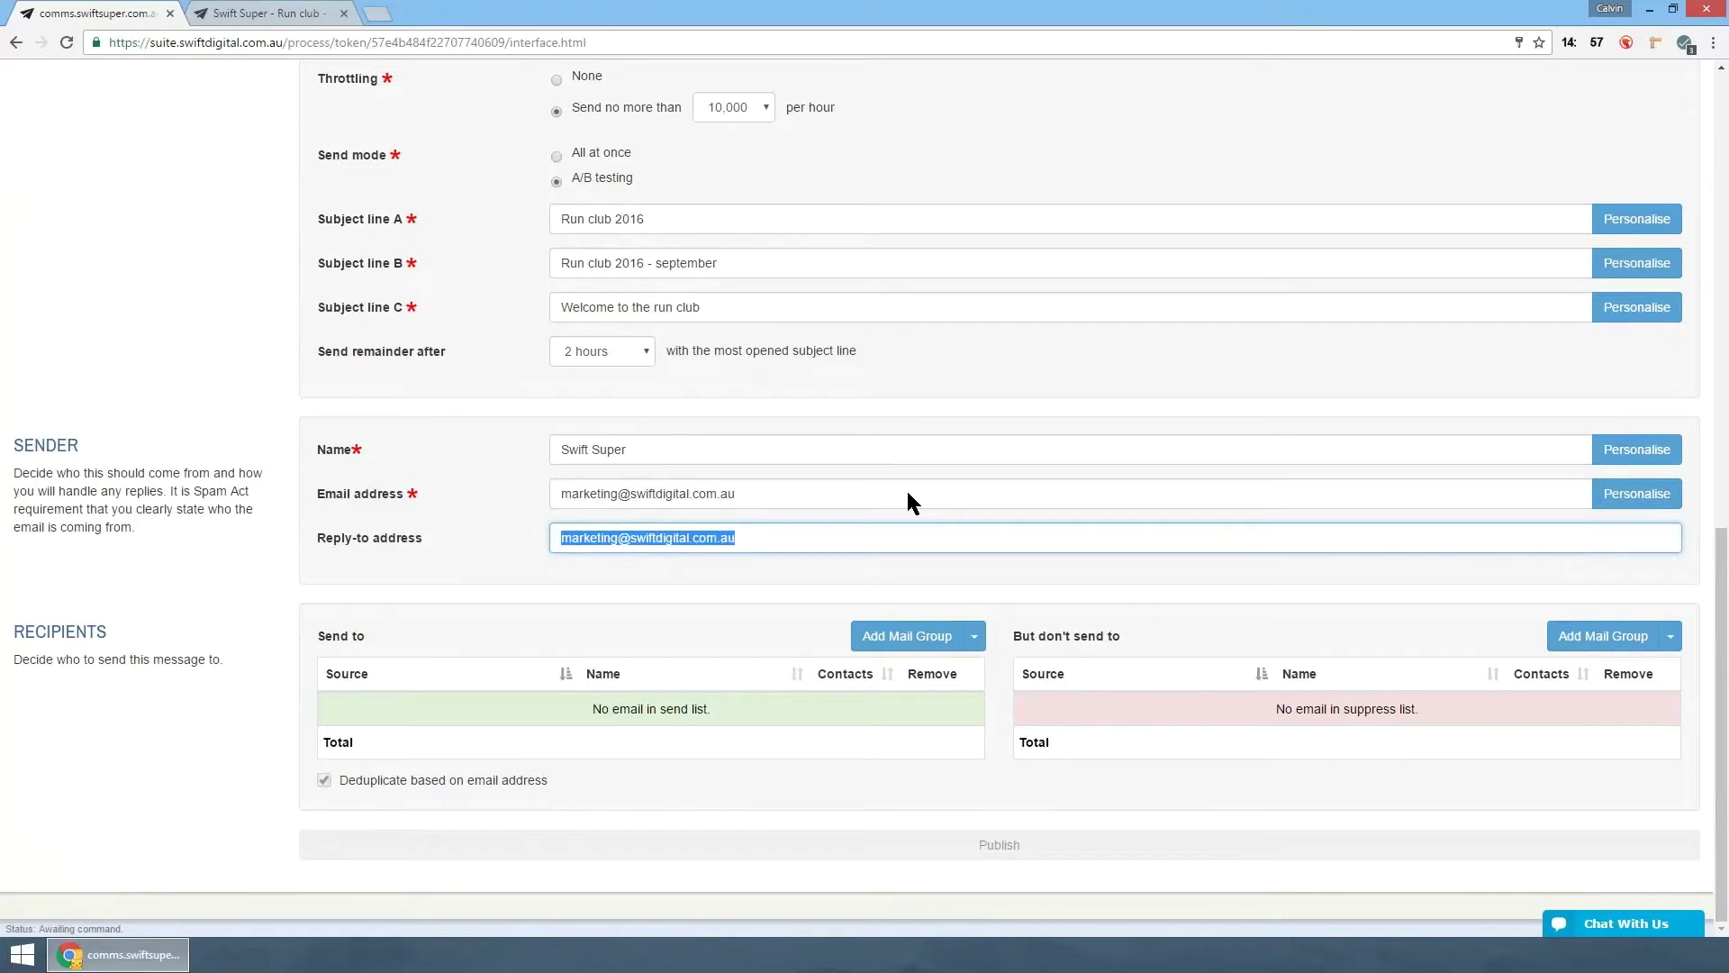
- Add the recipient's email address via Add Email, then check the scheduled send time in the confirmation summary
left_click(974, 636)
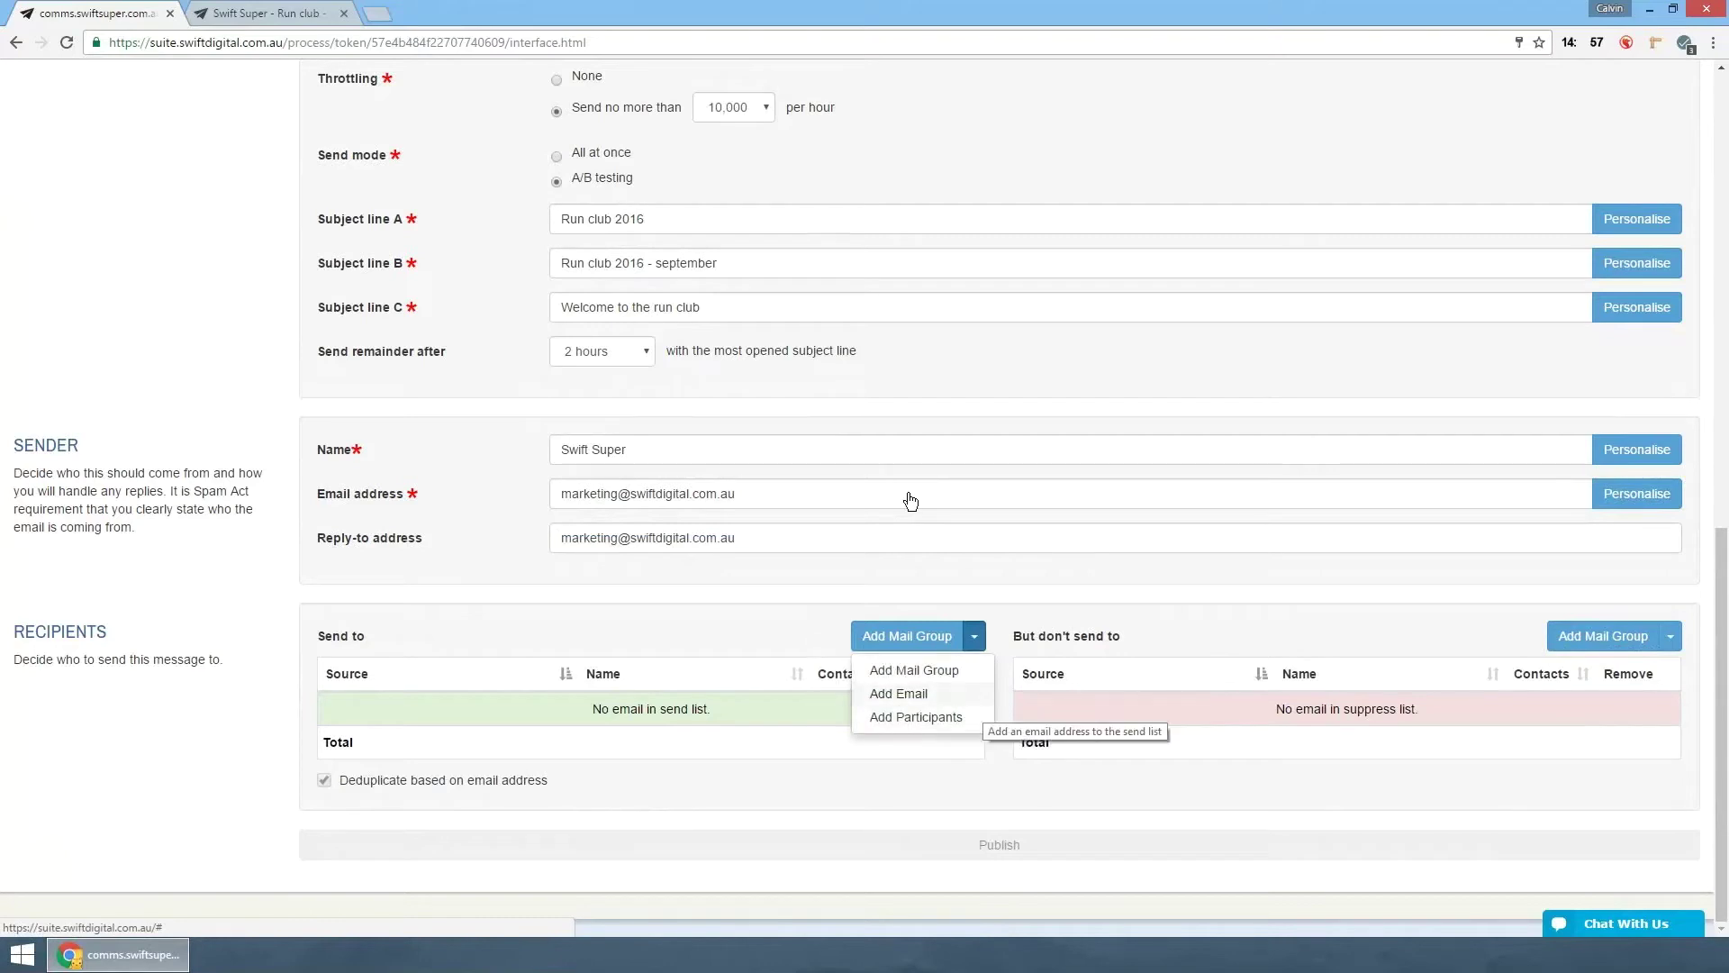
left_click(899, 694)
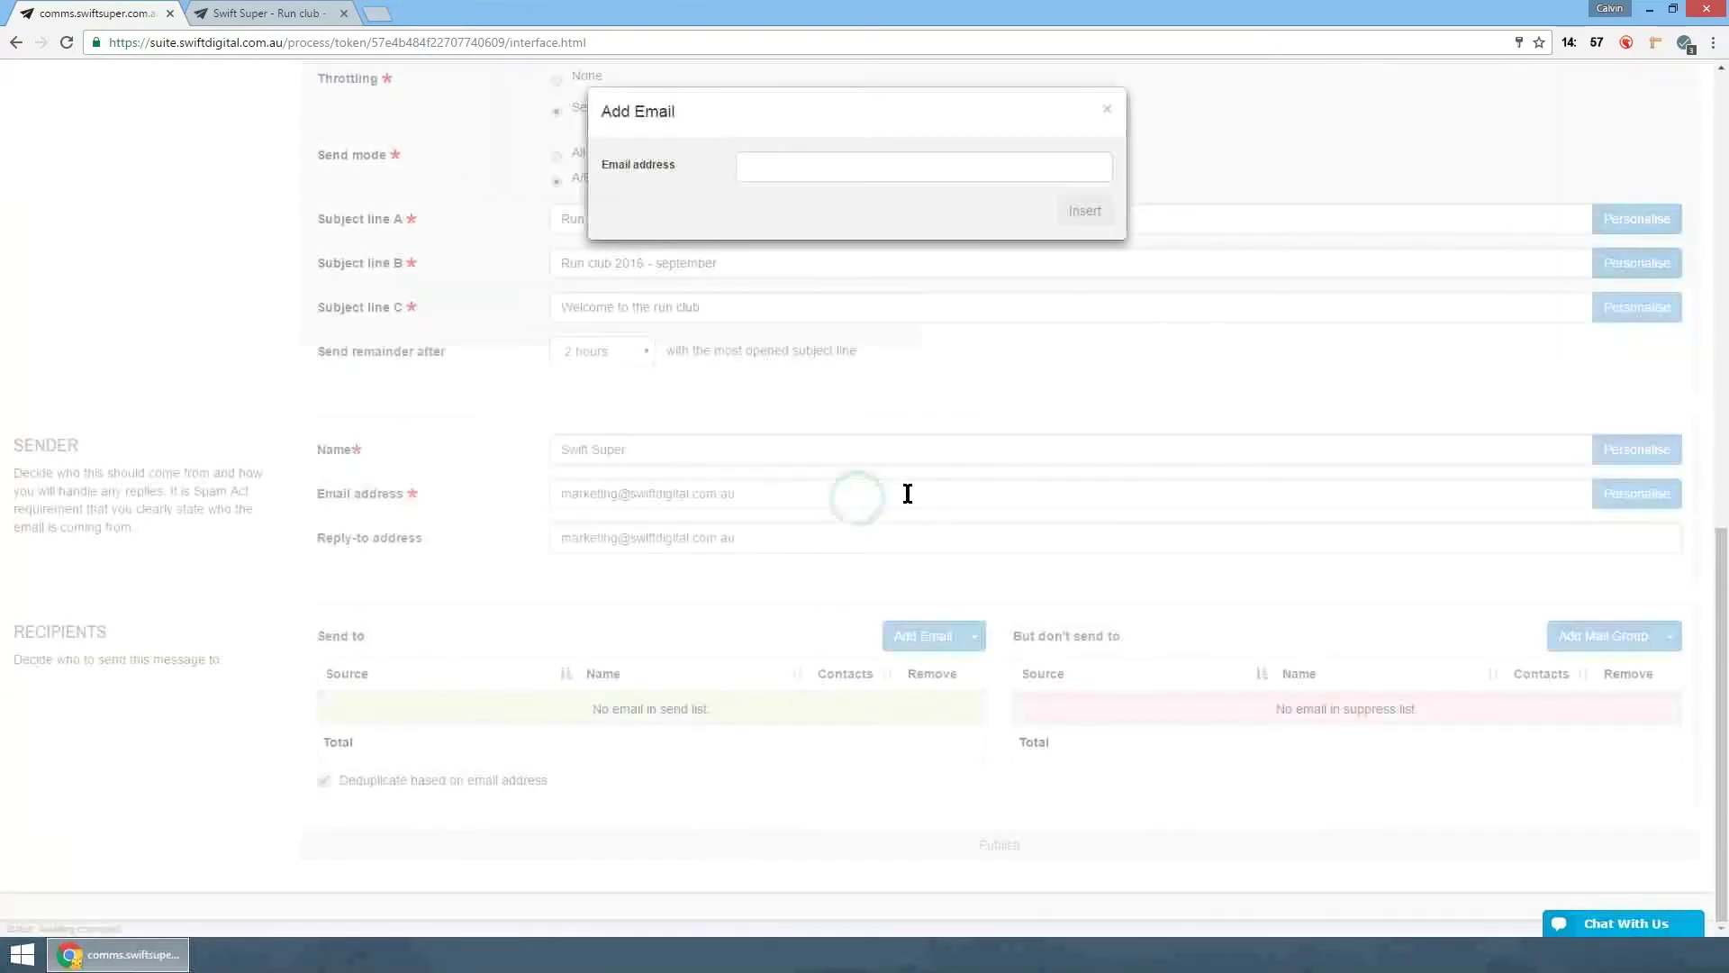
key("Down")
key("Tab")
key("Return")
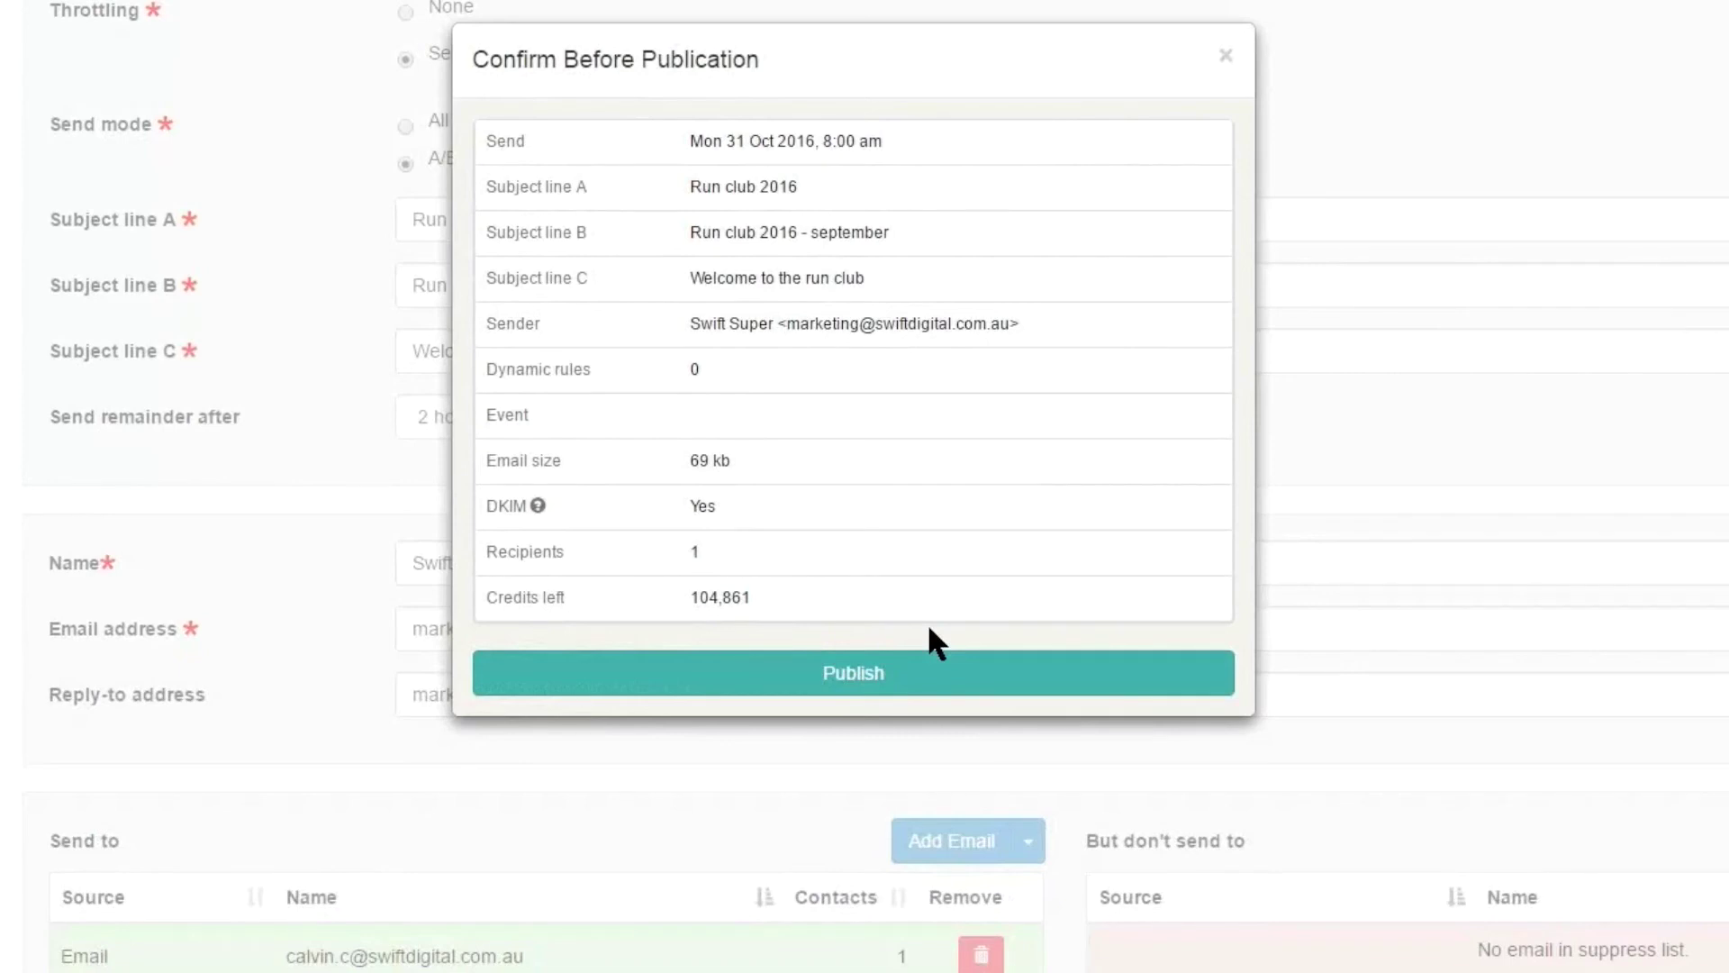
left_click_drag(690, 141, 882, 141)
left_click(882, 141)
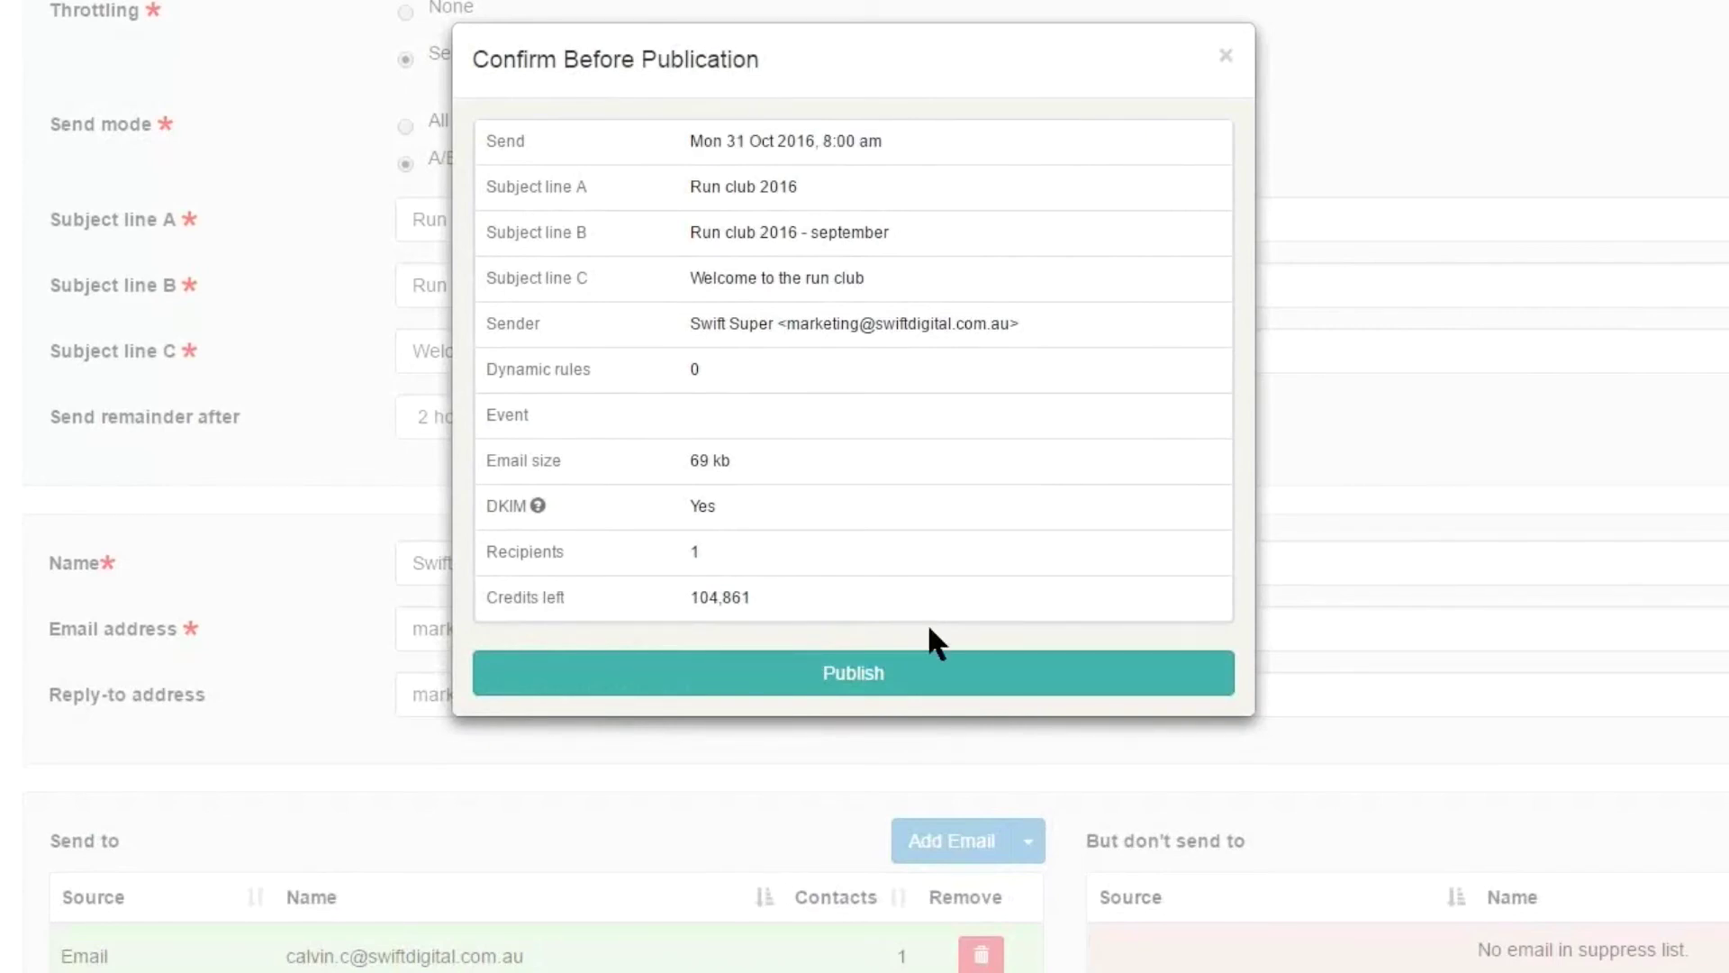